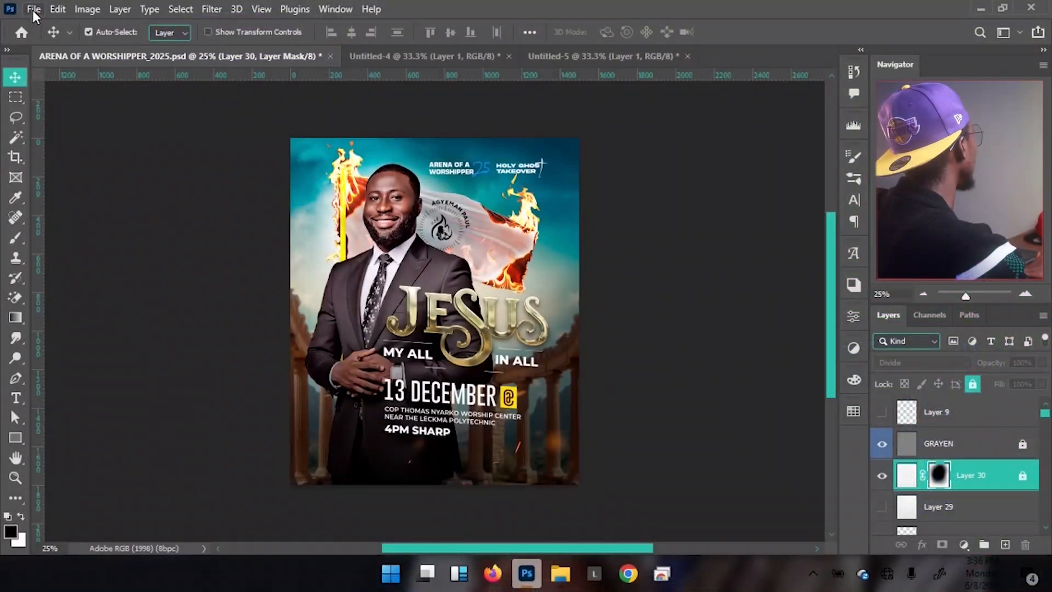
- Create a new 5 x 6 inch RGB document at 300 pixels/inch with the Adobe RGB (1998) colour profile
{"action": "left_click", "coordinate": [34, 10]}
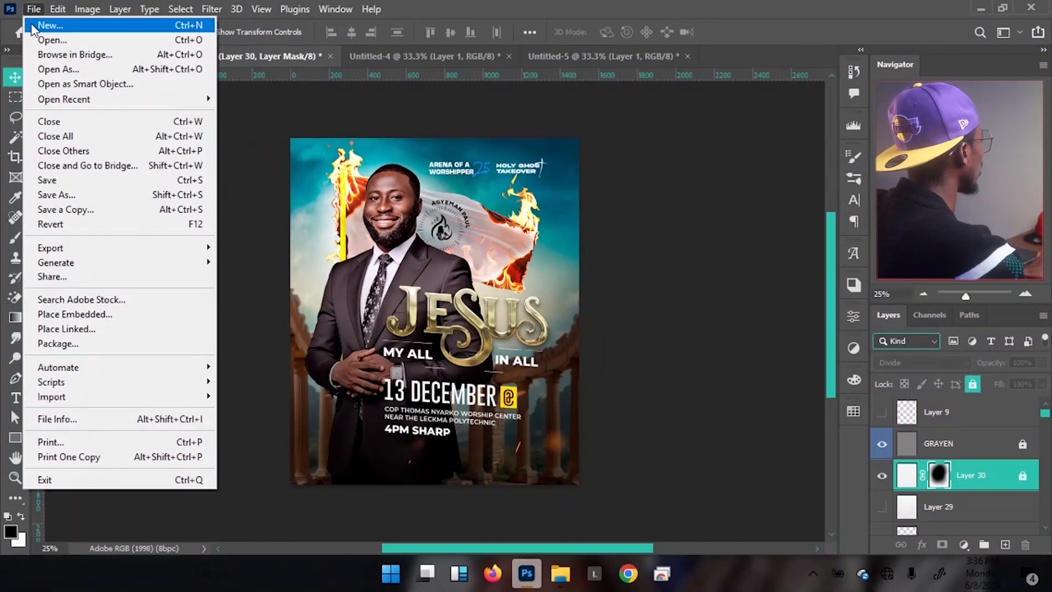
{"action": "left_click", "coordinate": [49, 26]}
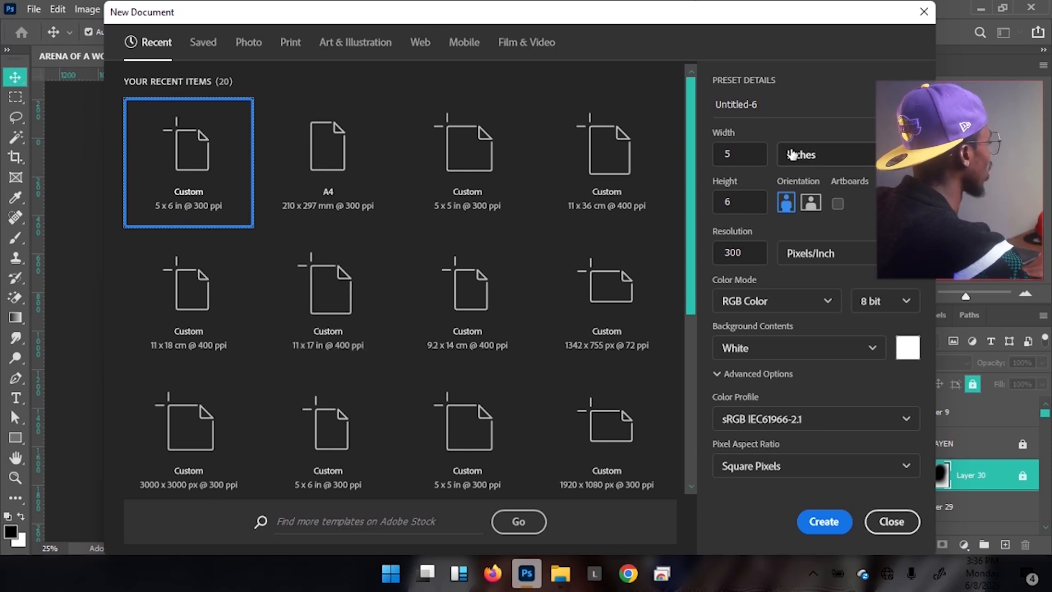
{"action": "left_click", "coordinate": [737, 159]}
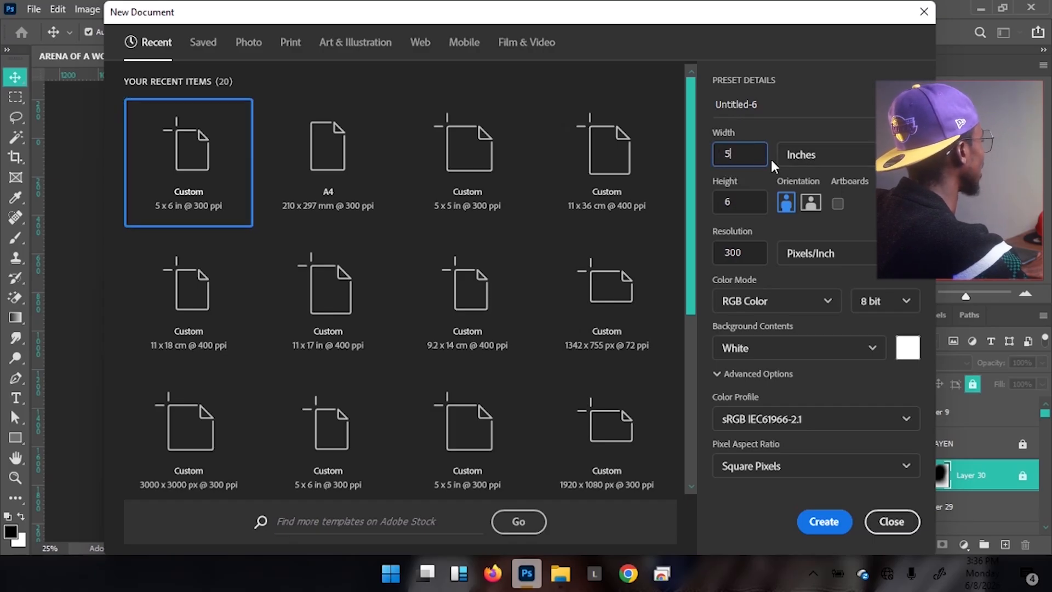
{"action": "left_click_drag", "start_coordinate": [747, 200], "coordinate": [709, 201]}
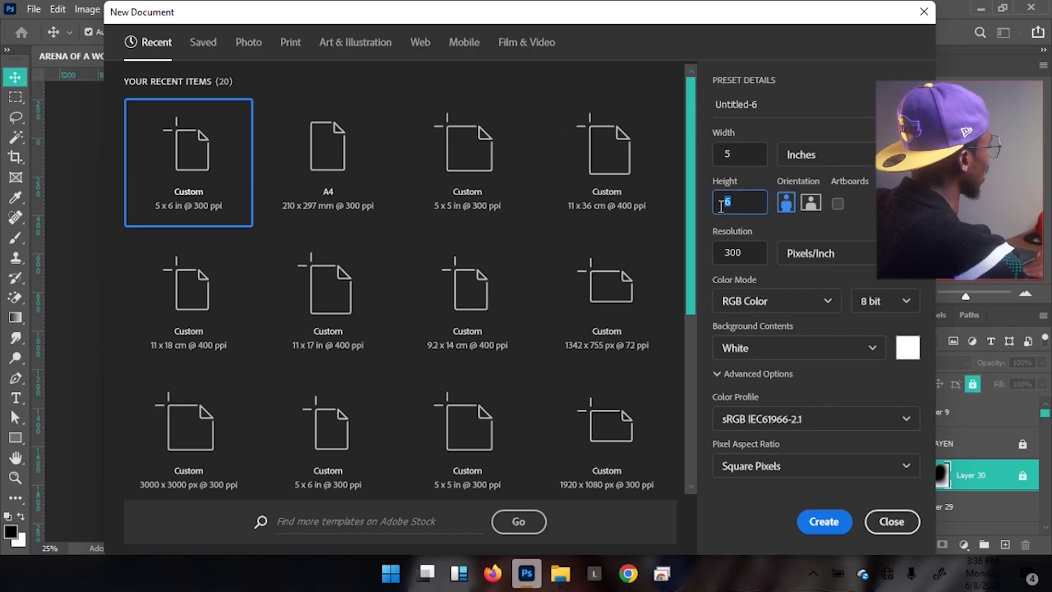
{"action": "left_click", "coordinate": [737, 250]}
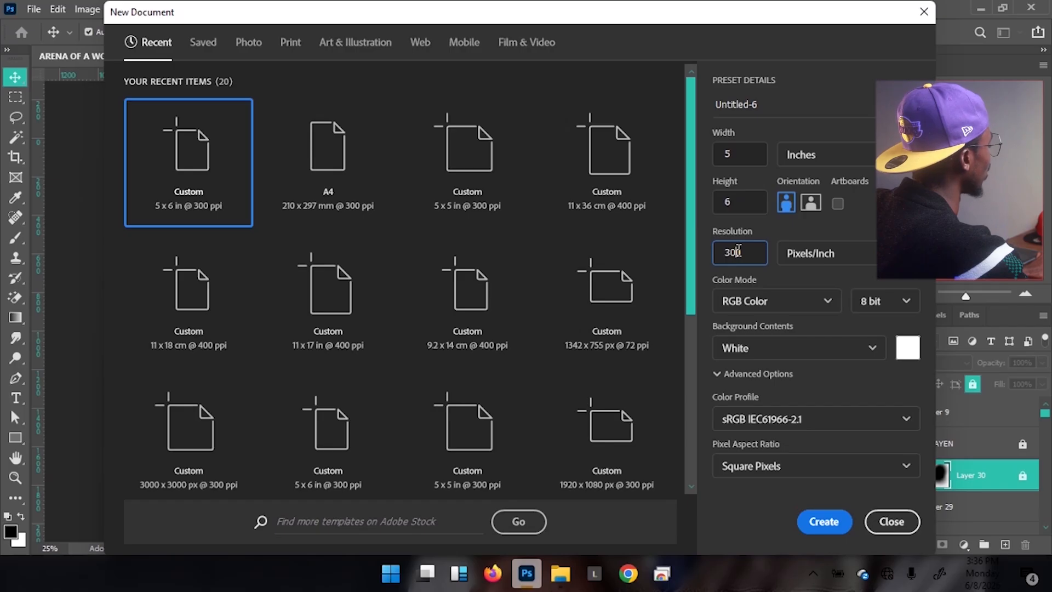
{"action": "left_click", "coordinate": [789, 422]}
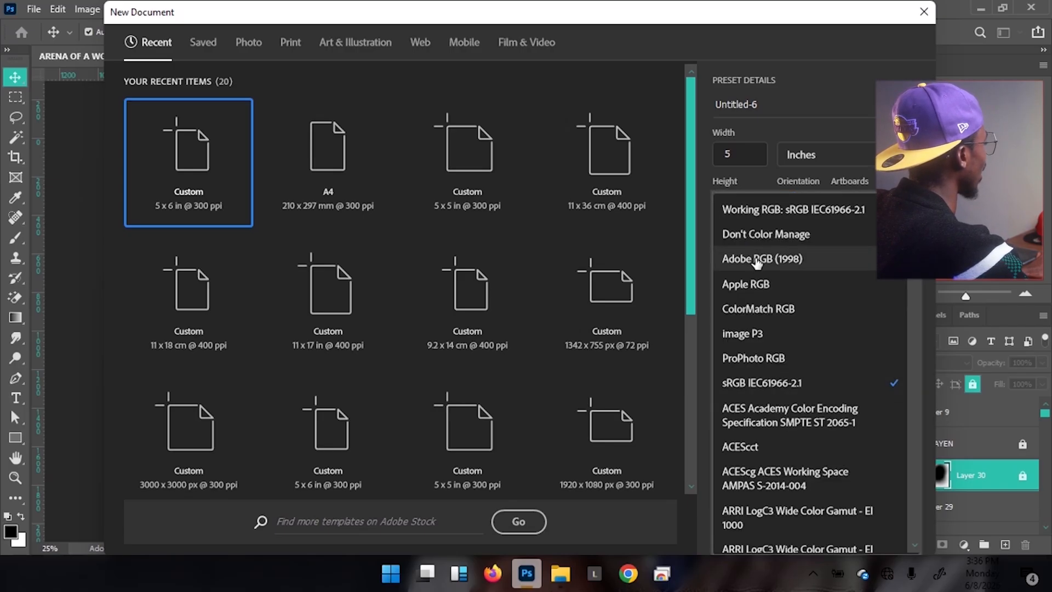
{"action": "left_click", "coordinate": [757, 262]}
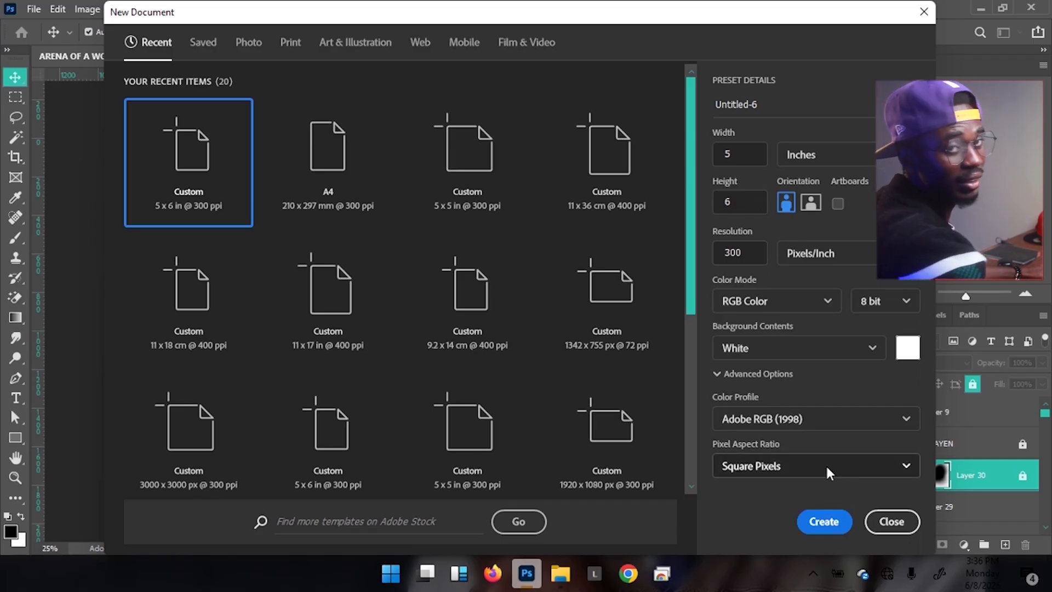
{"action": "left_click", "coordinate": [824, 517]}
{"action": "left_click_drag", "start_coordinate": [490, 238], "coordinate": [439, 235]}
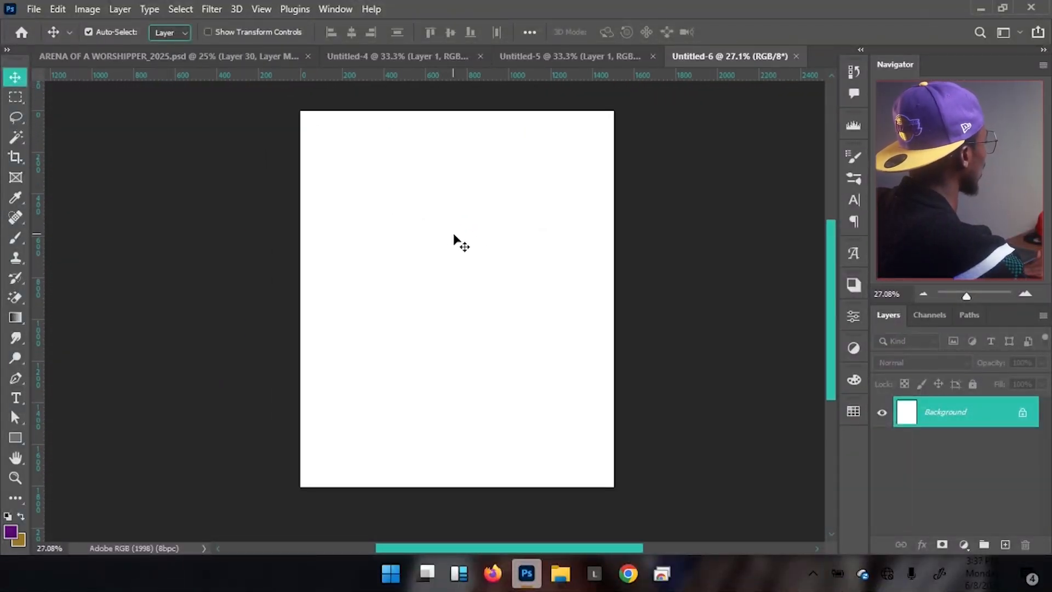
{"action": "left_click_drag", "start_coordinate": [484, 225], "coordinate": [475, 228]}
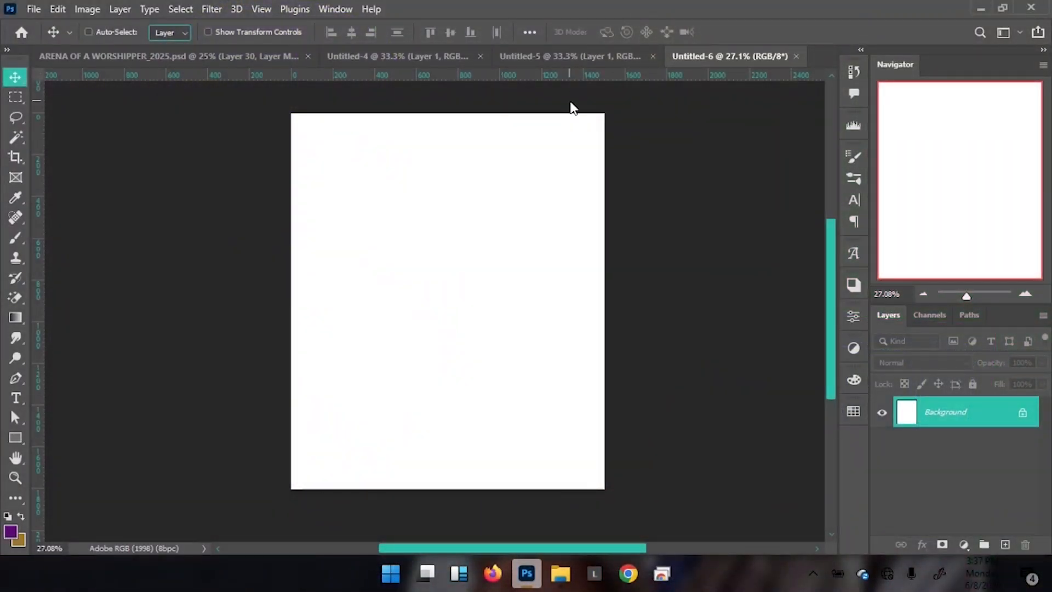
- Create another new document 5 inches wide and 5 inches high at 300 pixels/inch with a white background
{"action": "key", "text": "ctrl+n"}
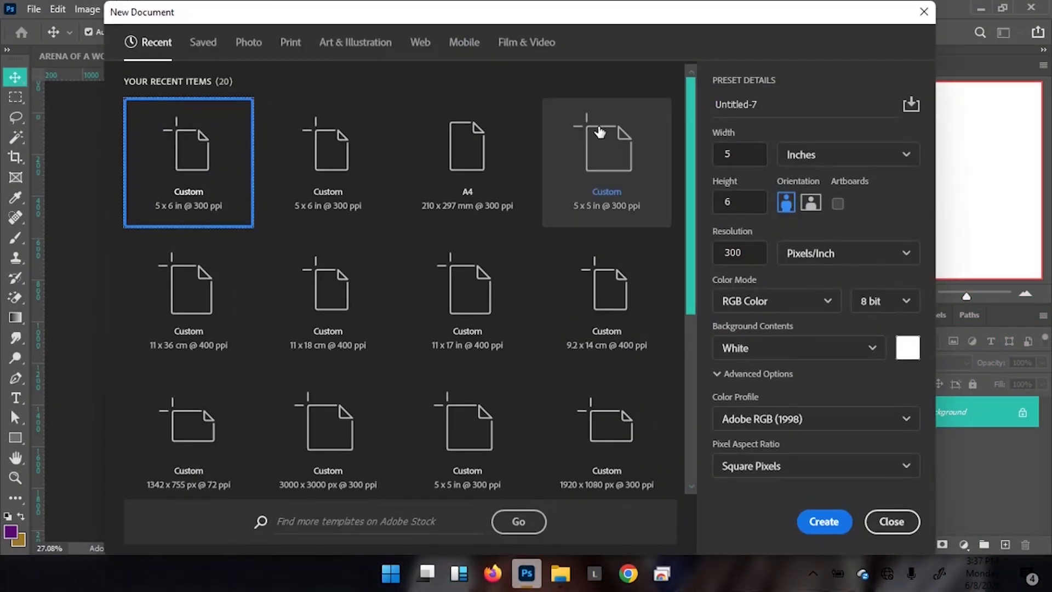
{"action": "left_click", "coordinate": [751, 155]}
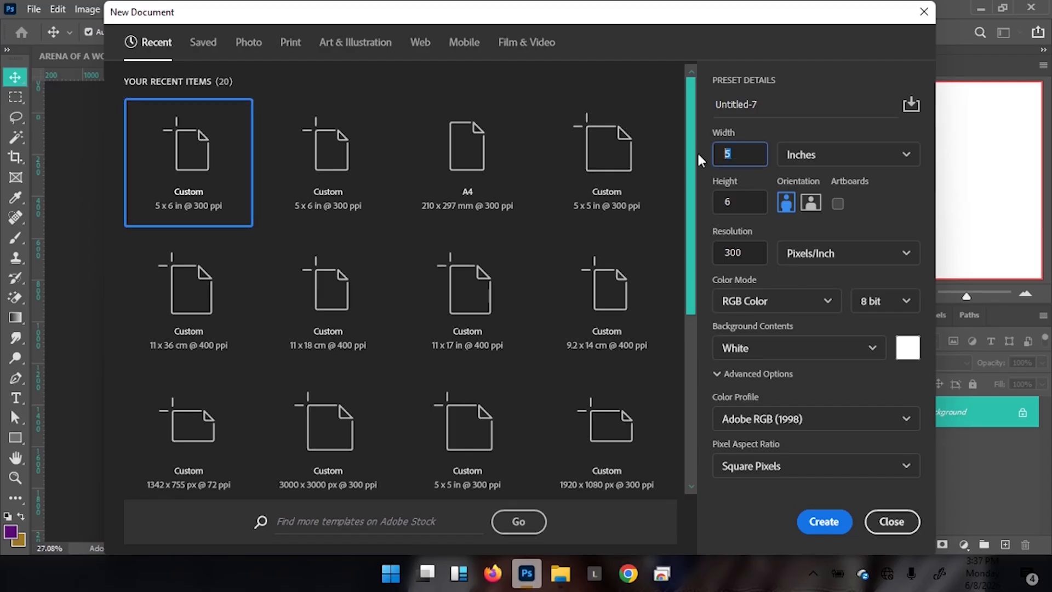
{"action": "left_click_drag", "start_coordinate": [746, 201], "coordinate": [723, 201]}
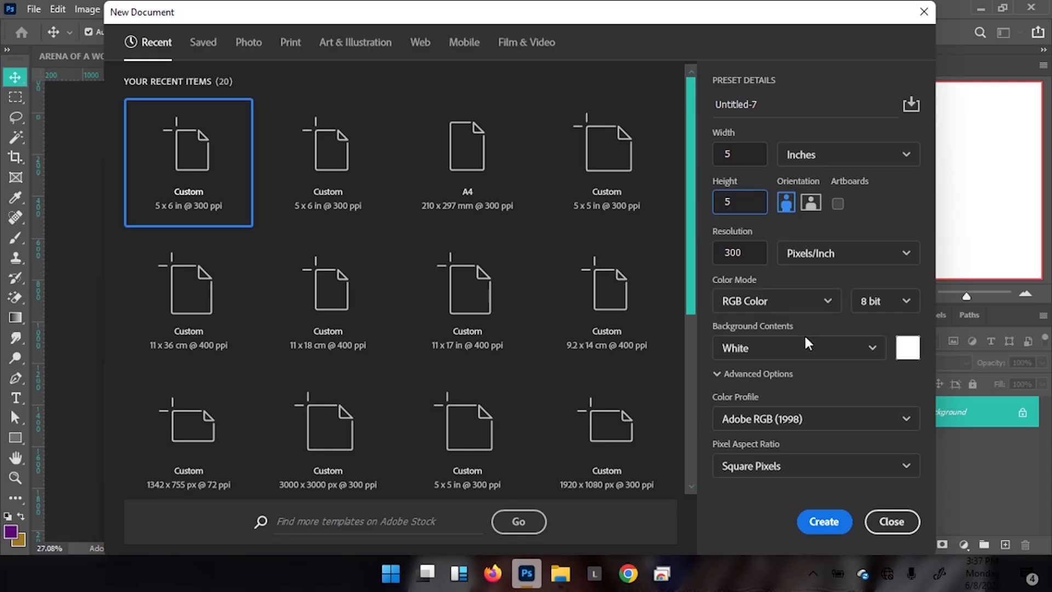
{"action": "left_click", "coordinate": [825, 521]}
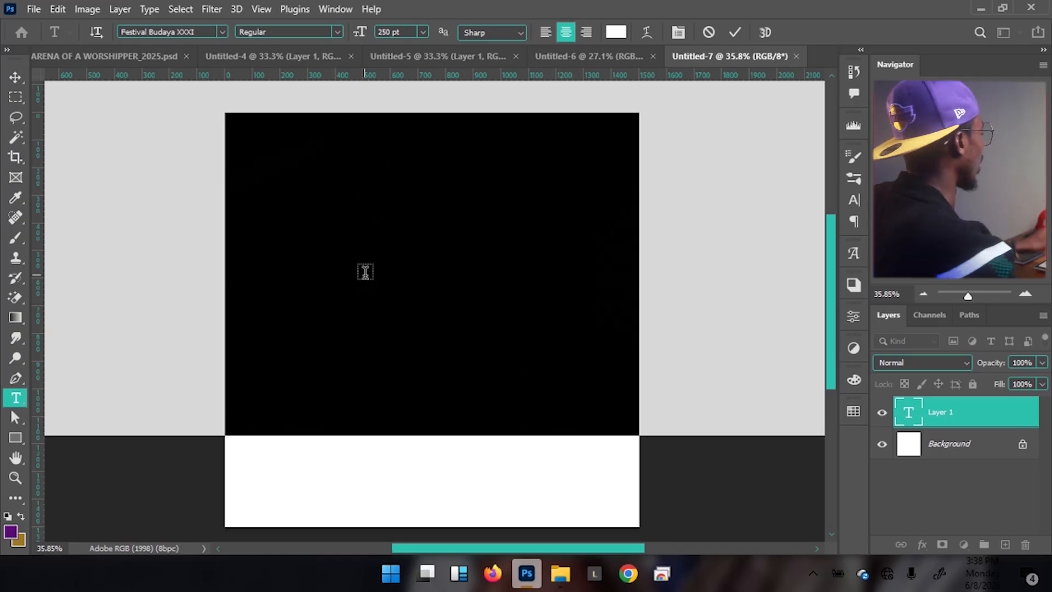
- Set the placeholder text's font size to 34 pt and its colour to dark grey #404040
{"action": "left_click", "coordinate": [398, 32]}
{"action": "type", "text": "12"}
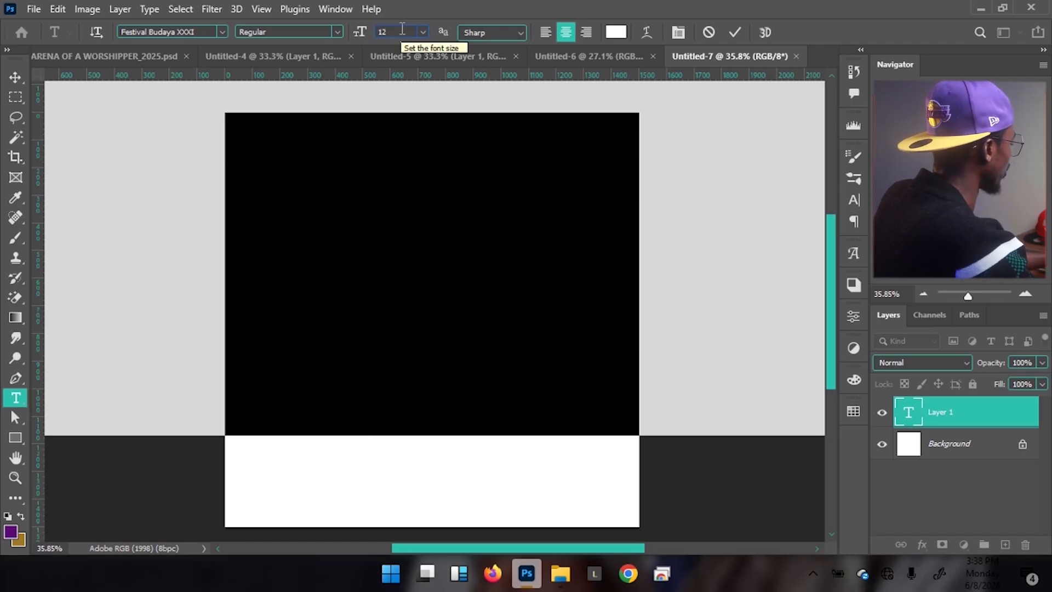
{"action": "key", "text": "Return"}
{"action": "left_click_drag", "start_coordinate": [360, 33], "coordinate": [364, 33]}
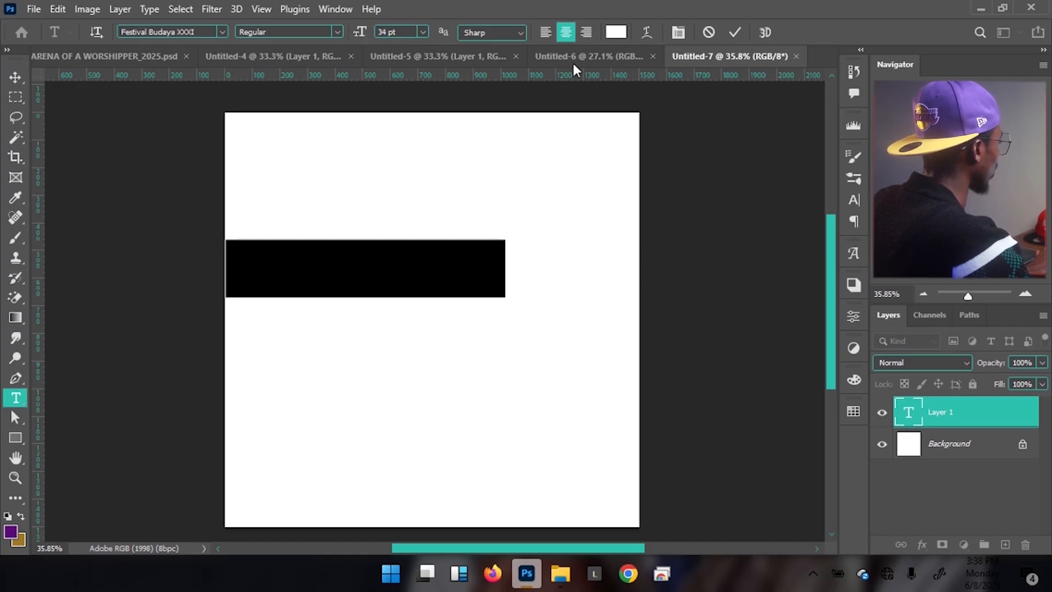
{"action": "left_click", "coordinate": [616, 32]}
{"action": "left_click_drag", "start_coordinate": [669, 353], "coordinate": [610, 429]}
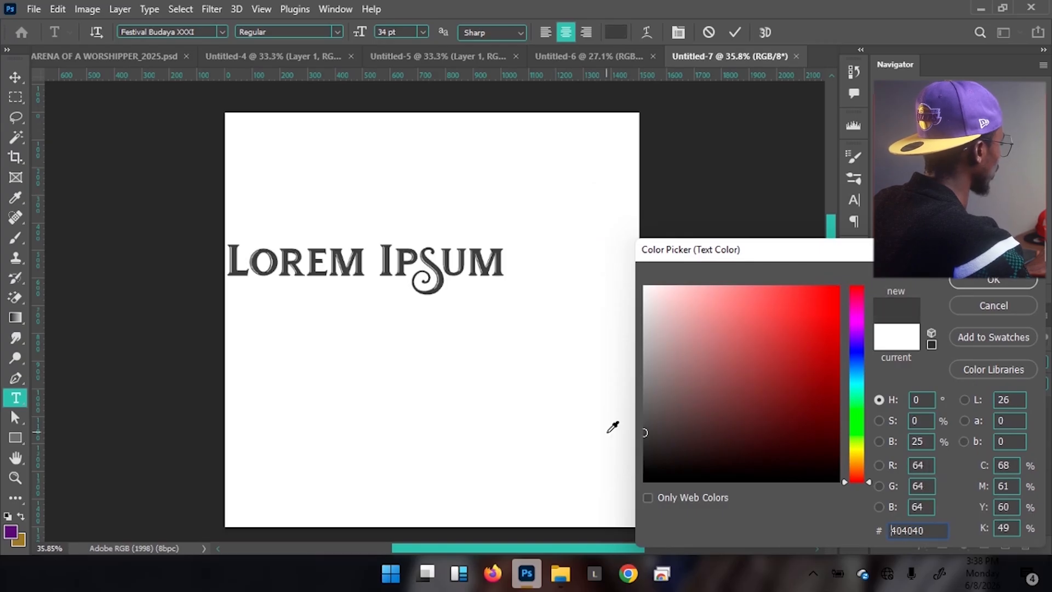
{"action": "left_click", "coordinate": [965, 283]}
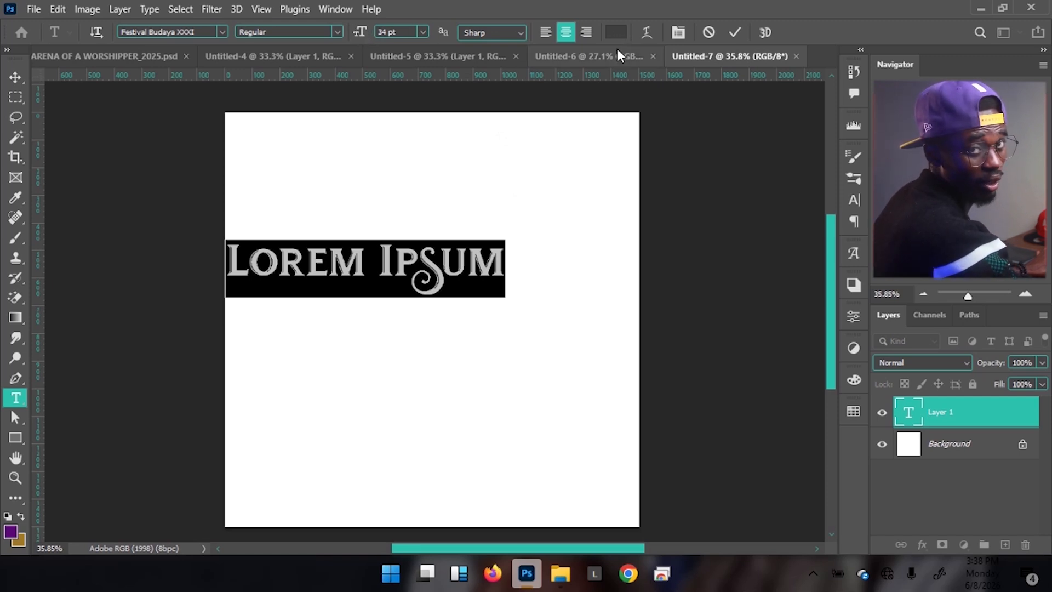
- Replace the "Lorem Ipsum" placeholder text with "Jesus" in the Festival Budaya XXXI font
{"action": "left_click", "coordinate": [304, 254]}
{"action": "key", "text": "ctrl+a"}
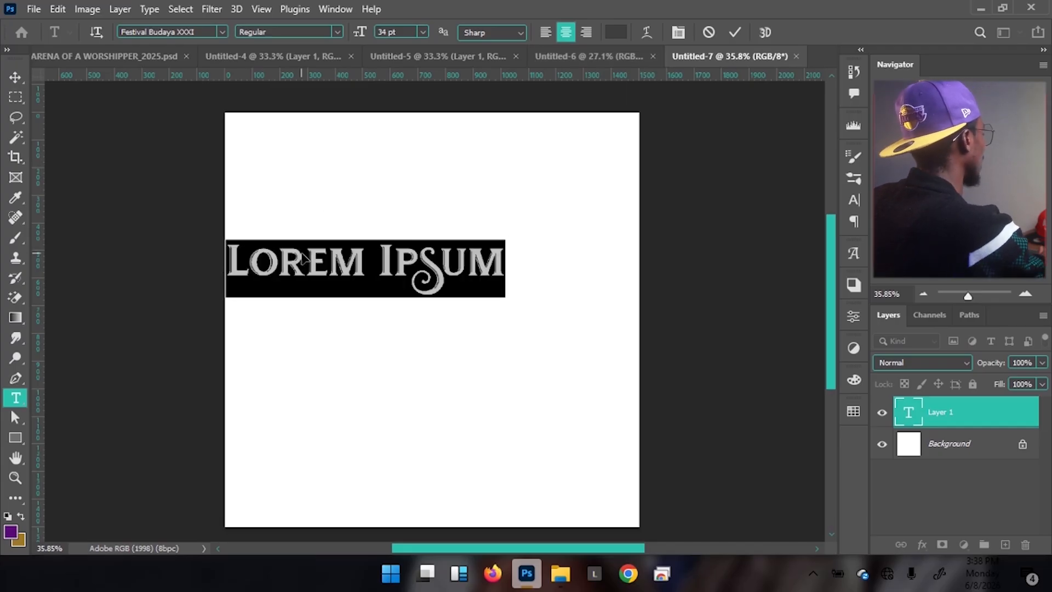
{"action": "type", "text": "JESUS"}
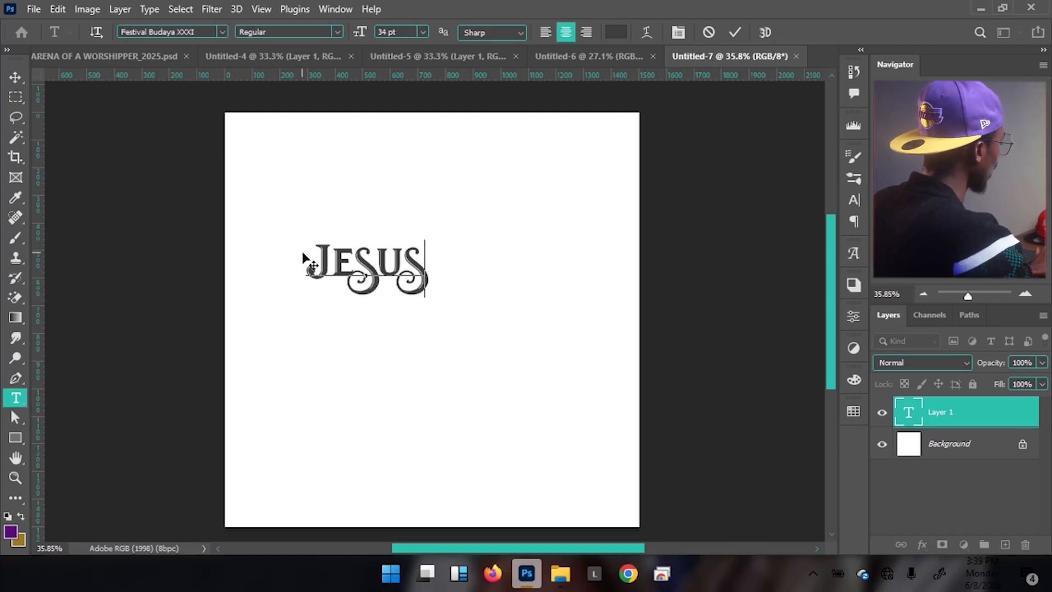
{"action": "key", "text": "ctrl+Return"}
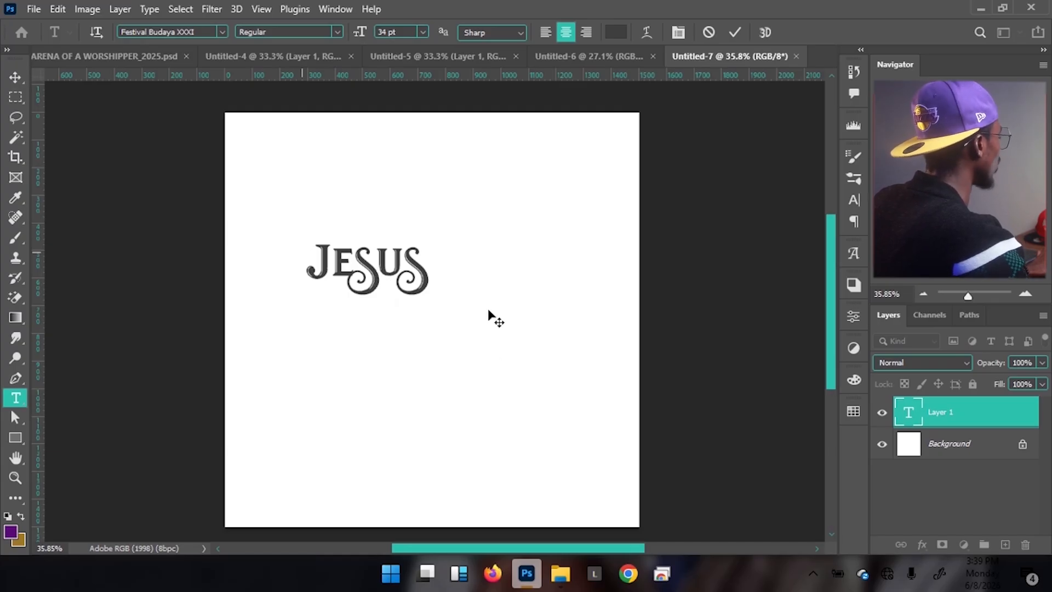
- Move the Jesus text towards the middle of the canvas and scale it up proportionally to about 143%
{"action": "key", "text": "v"}
{"action": "left_click_drag", "start_coordinate": [374, 276], "coordinate": [422, 311]}
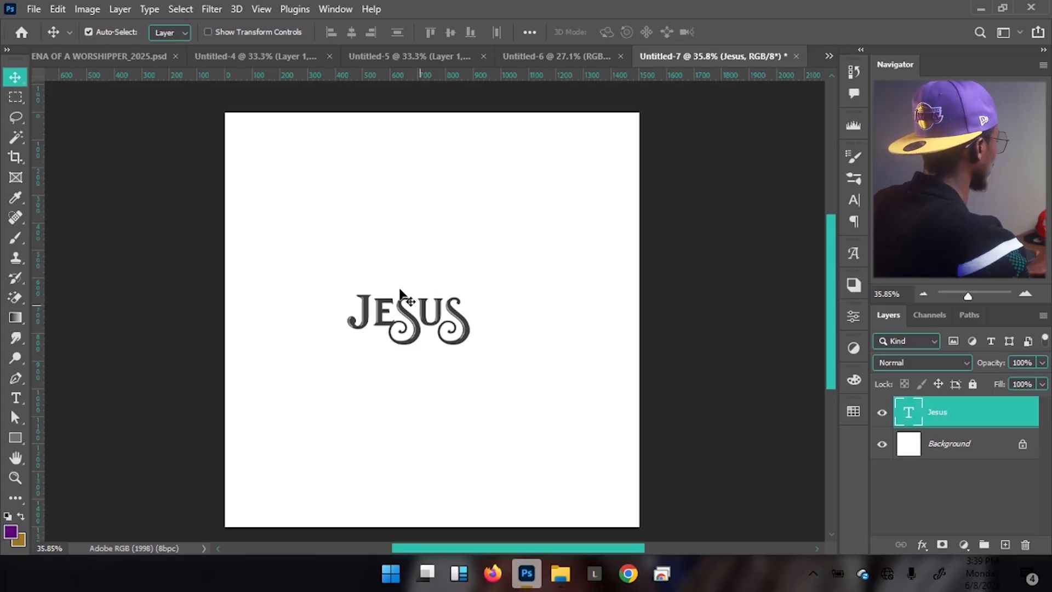
{"action": "key", "text": "ctrl+t"}
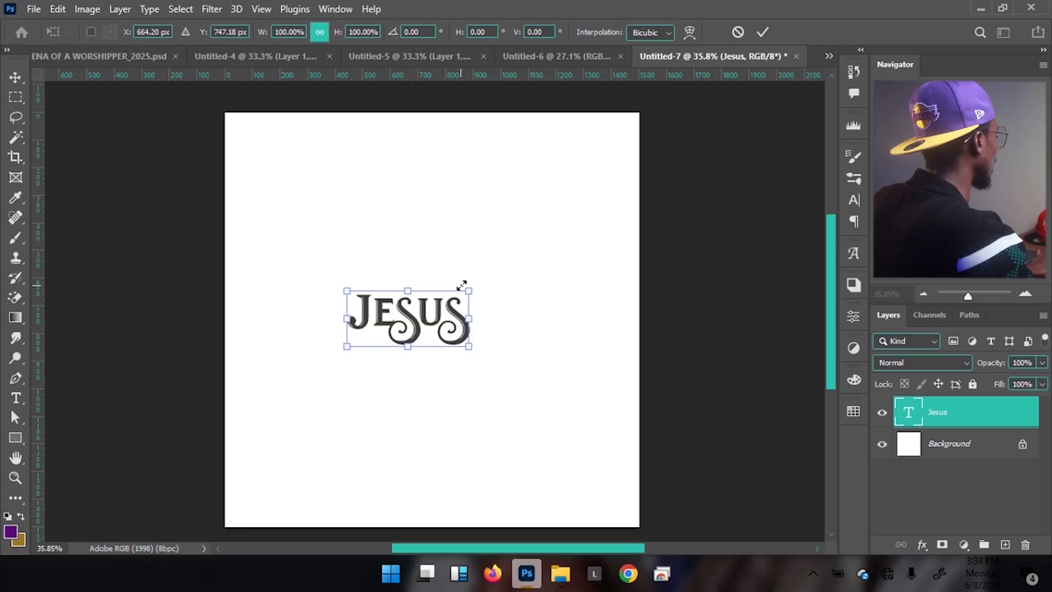
{"action": "left_click_drag", "start_coordinate": [467, 290], "coordinate": [517, 260]}
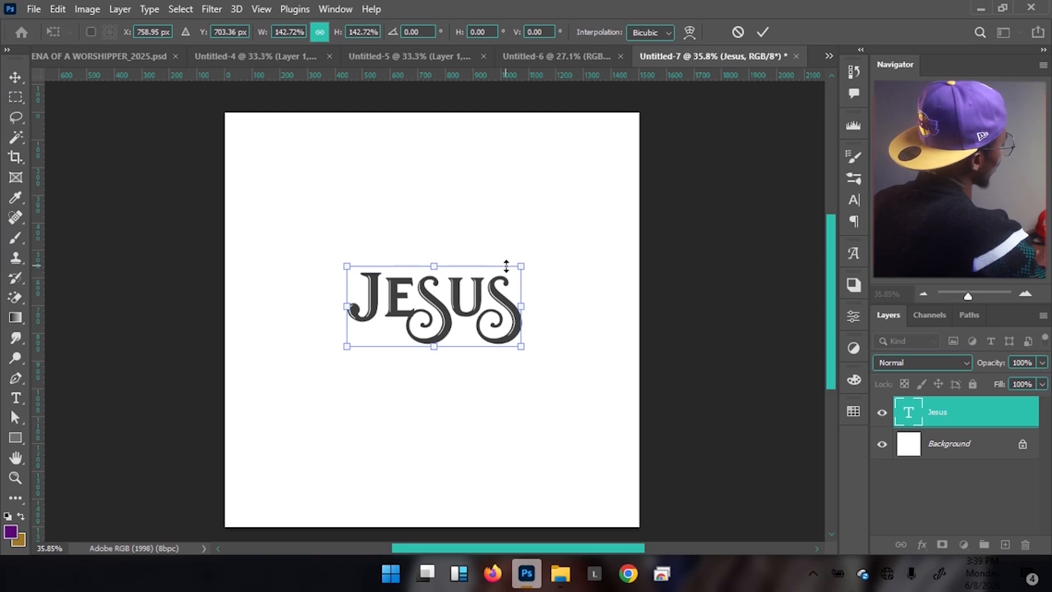
{"action": "key", "text": "Return"}
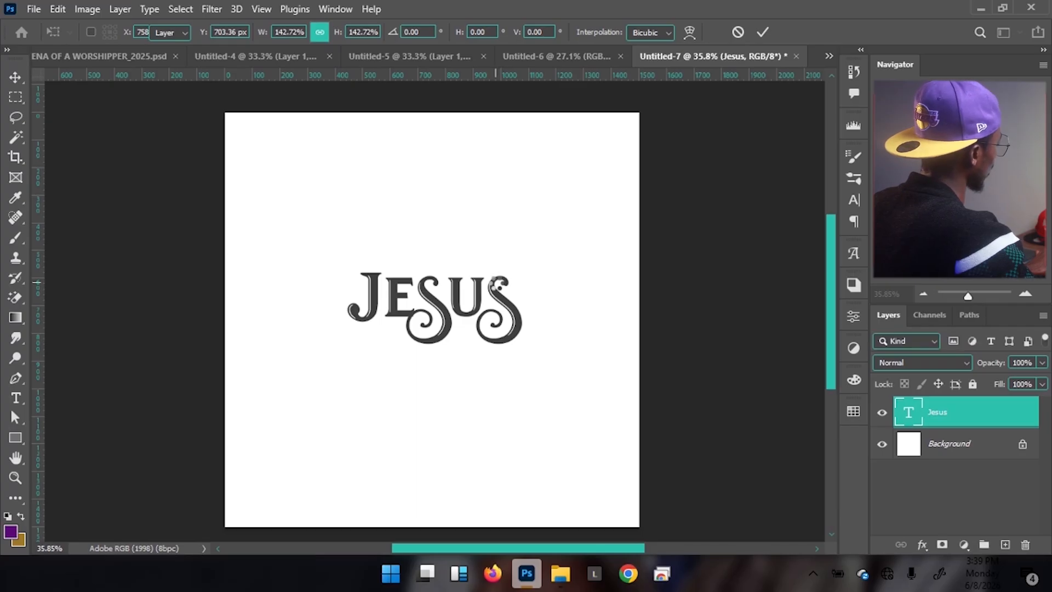
- Enlarge the Jesus text proportionally by a further factor of about 132% and centre it on the canvas
{"action": "key", "text": "ctrl+t"}
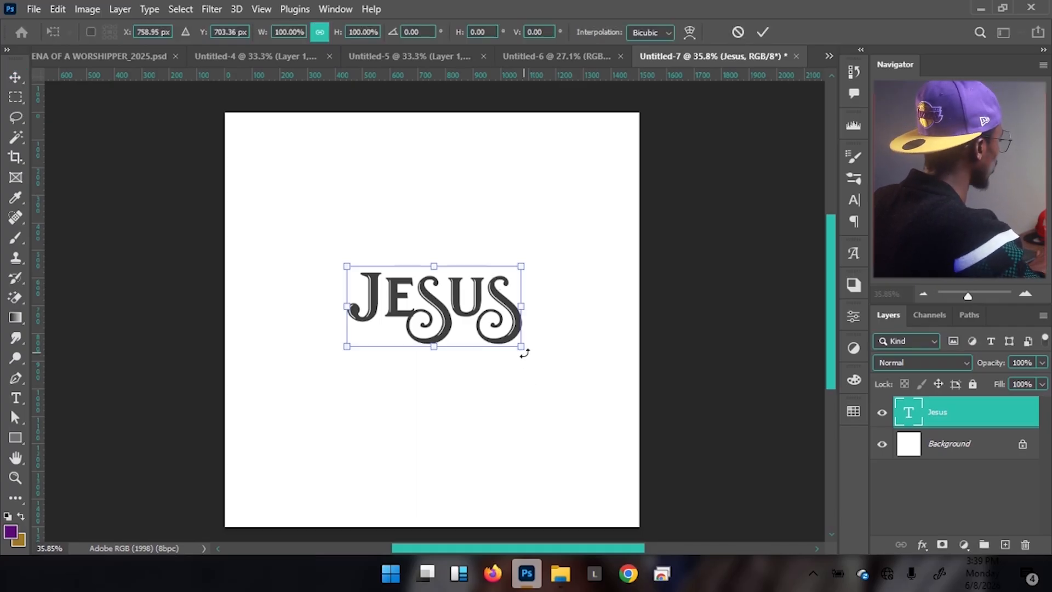
{"action": "left_click_drag", "start_coordinate": [559, 373], "coordinate": [573, 383]}
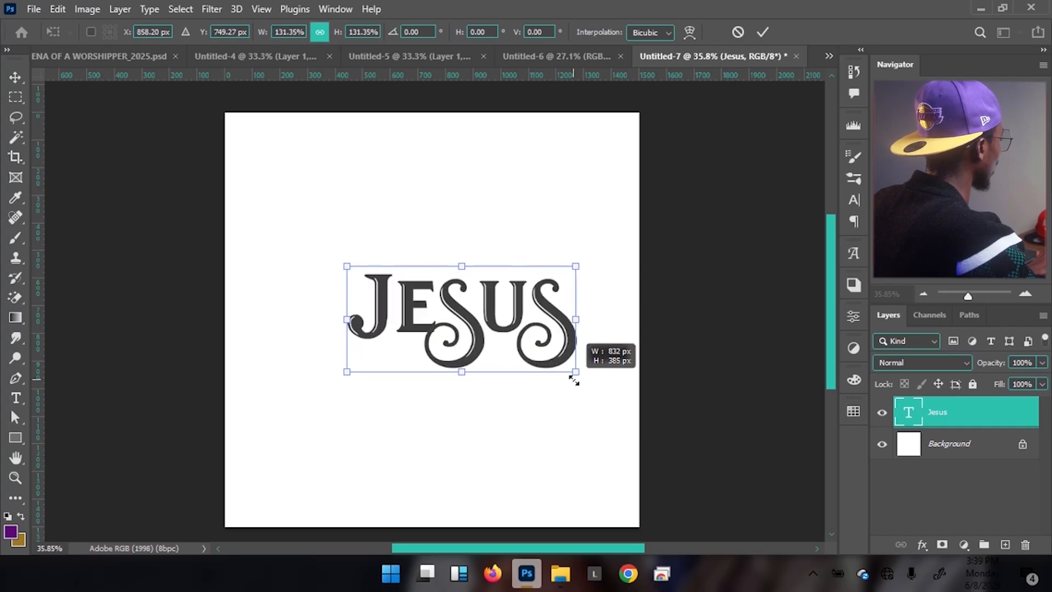
{"action": "left_click_drag", "start_coordinate": [469, 318], "coordinate": [460, 315]}
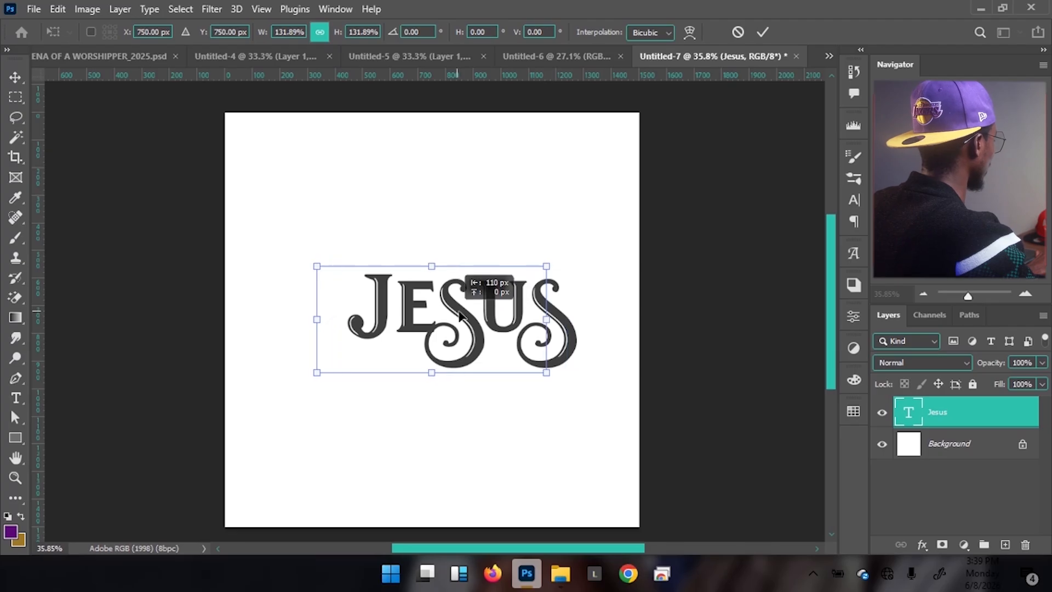
{"action": "key", "text": "Return"}
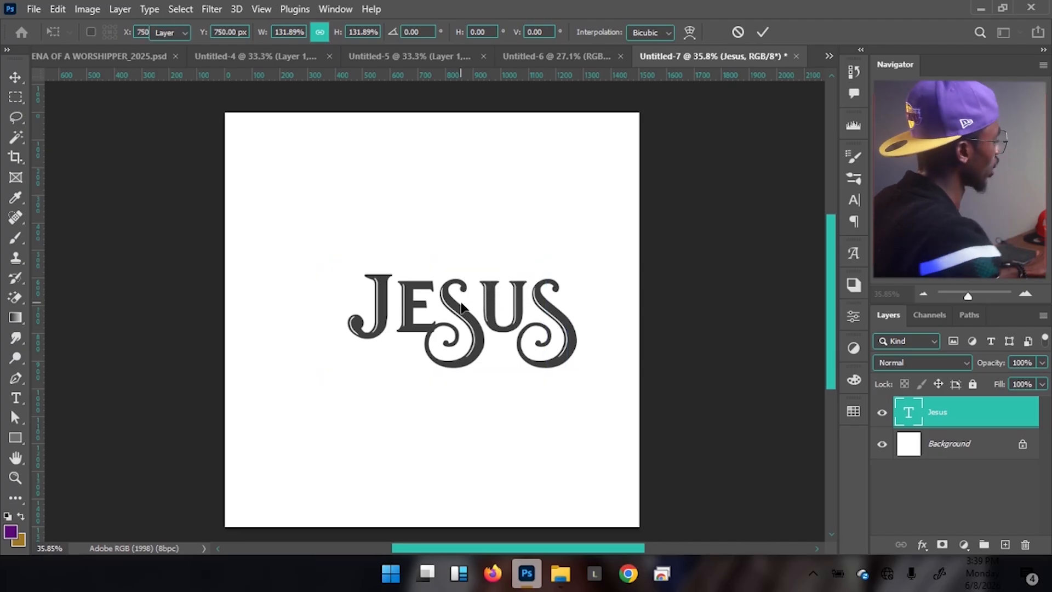
{"action": "left_click_drag", "start_coordinate": [462, 307], "coordinate": [432, 307]}
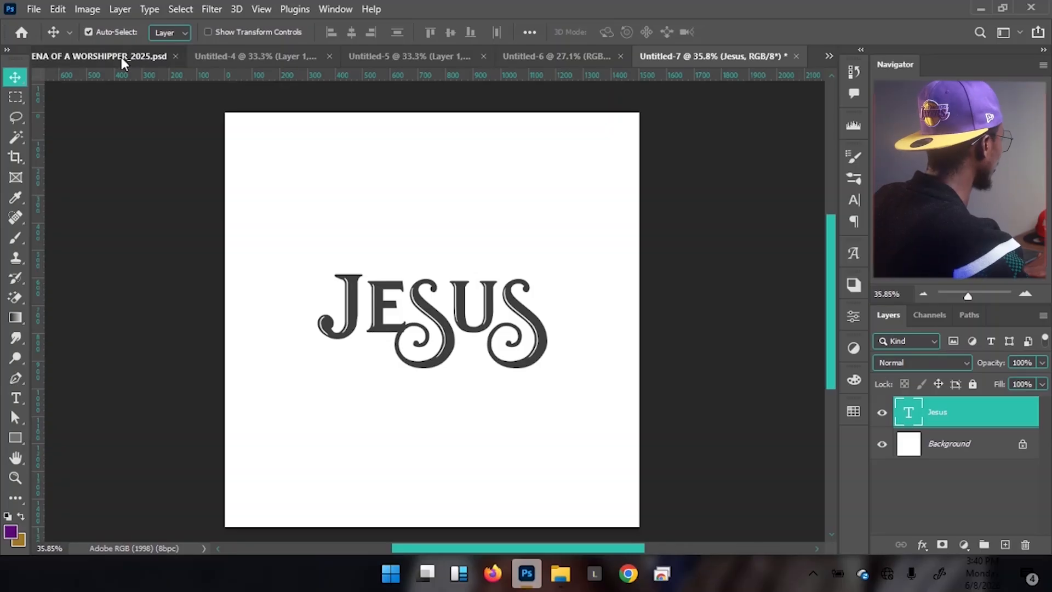
- Check the flyer's title for reference and delete the final "s" from the Jesus text, leaving "Jesu"
{"action": "left_click", "coordinate": [121, 57]}
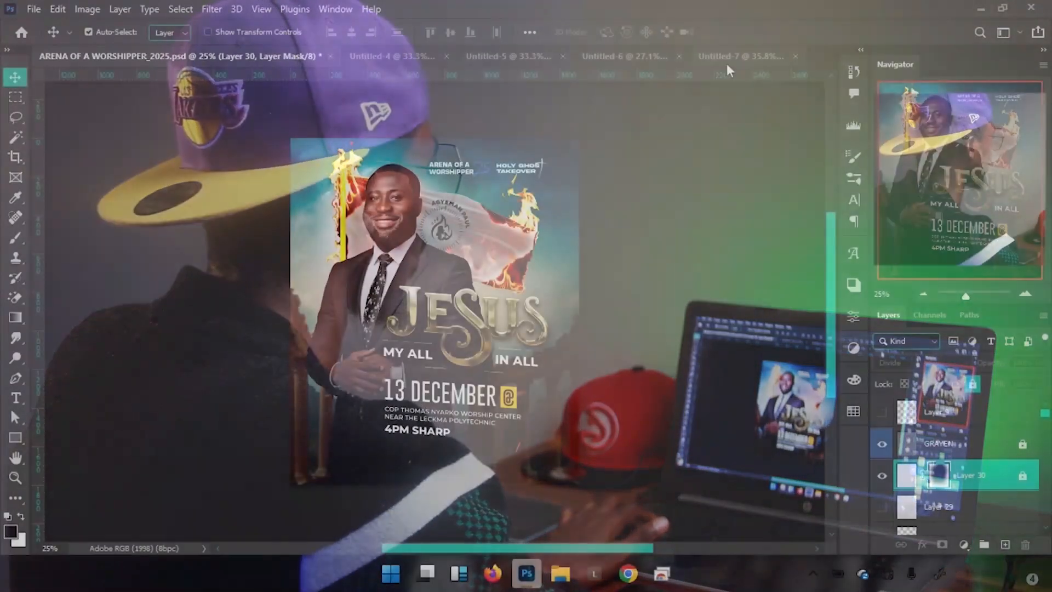
{"action": "left_click", "coordinate": [728, 62]}
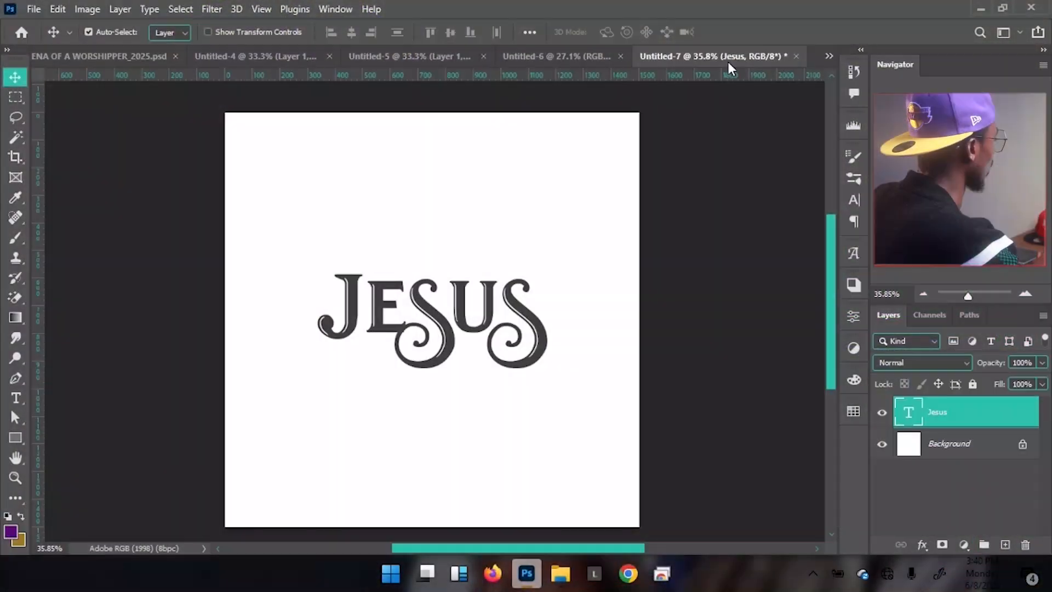
{"action": "key", "text": "t"}
{"action": "left_click", "coordinate": [510, 357]}
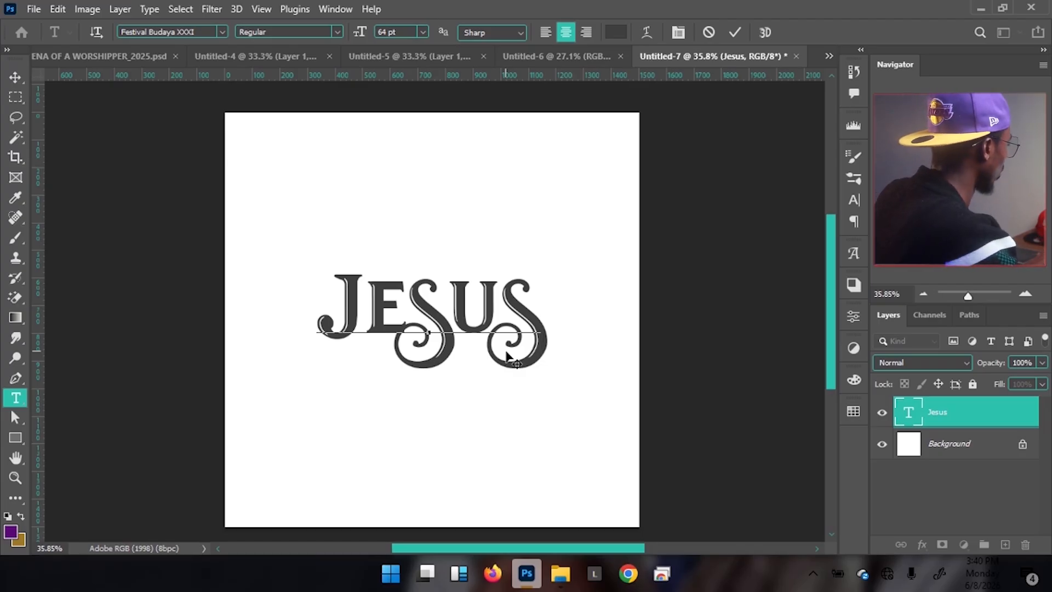
{"action": "key", "text": "shift+Left"}
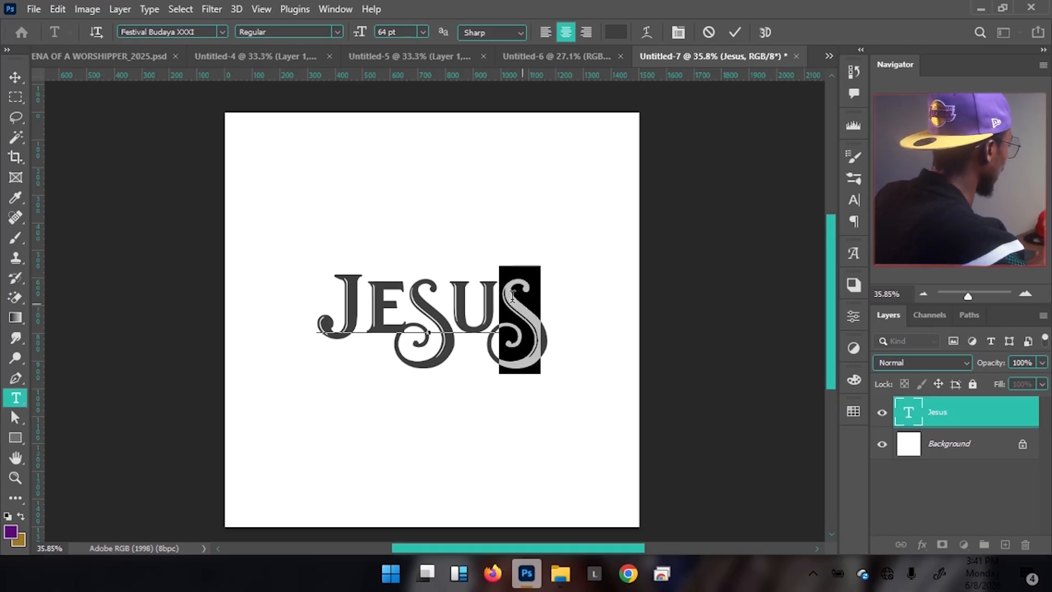
{"action": "left_click", "coordinate": [492, 302]}
{"action": "left_click_drag", "start_coordinate": [503, 300], "coordinate": [554, 298]}
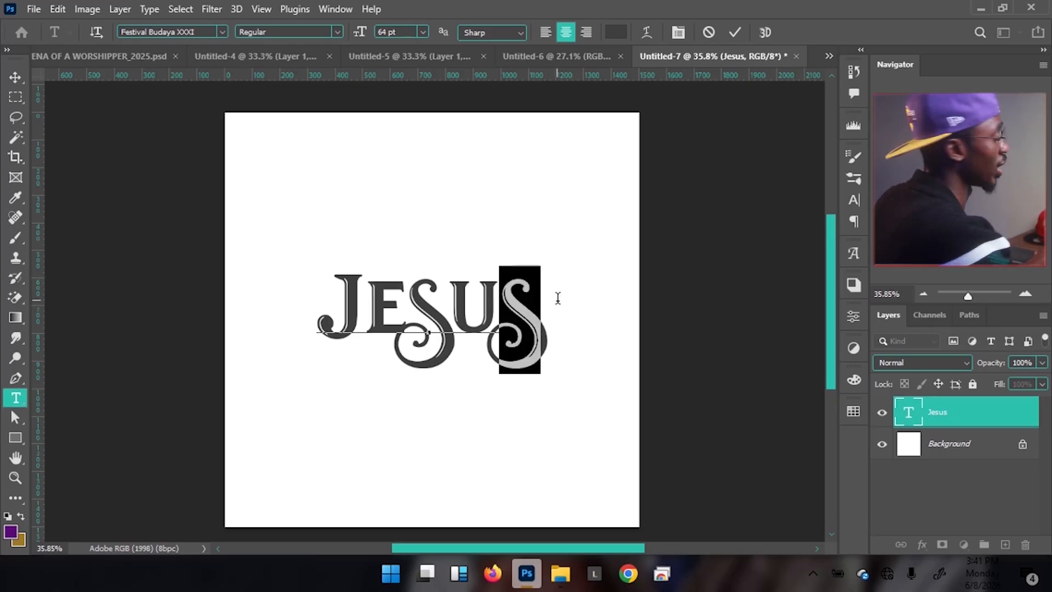
{"action": "key", "text": "ctrl"}
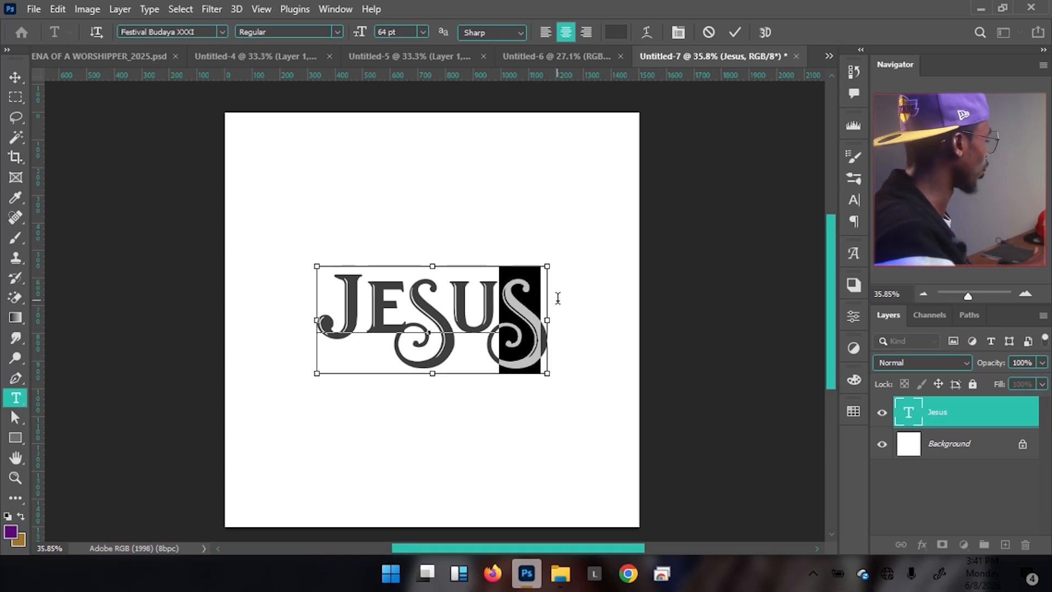
{"action": "key", "text": "BackSpace"}
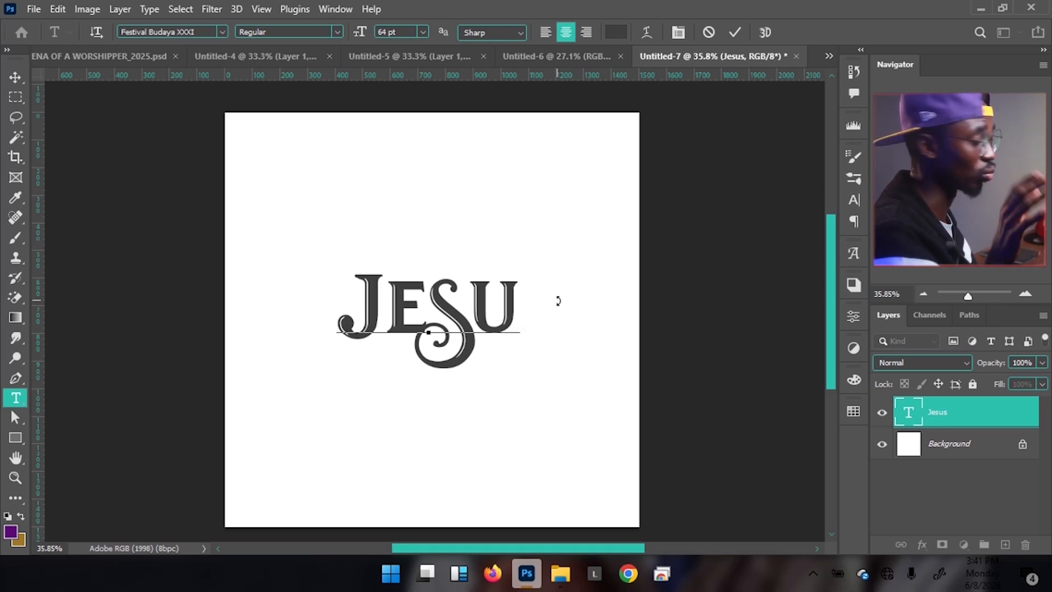
{"action": "key", "text": "ctrl"}
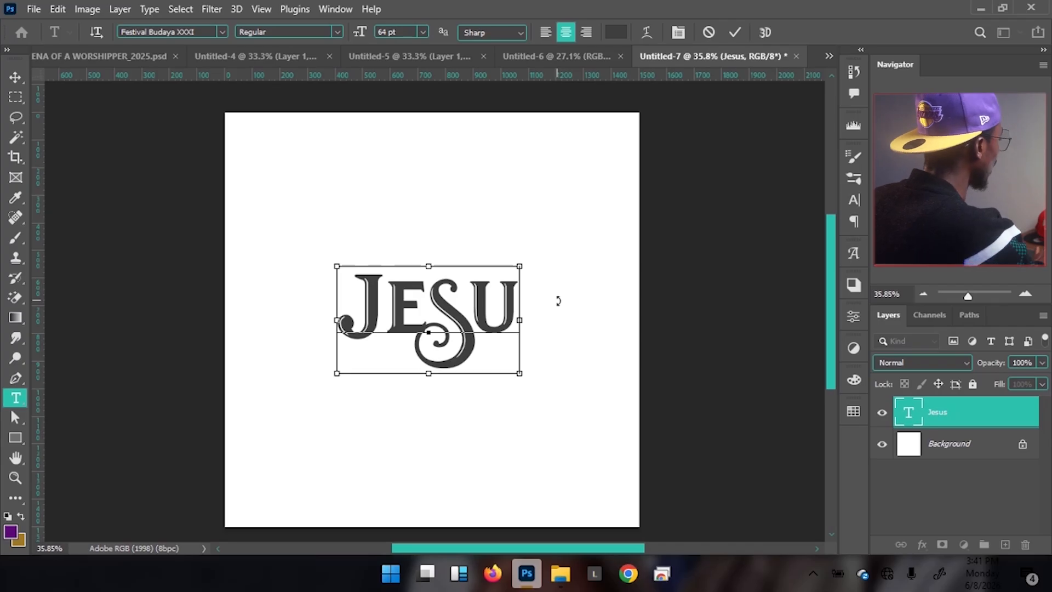
{"action": "key", "text": "ctrl+Return"}
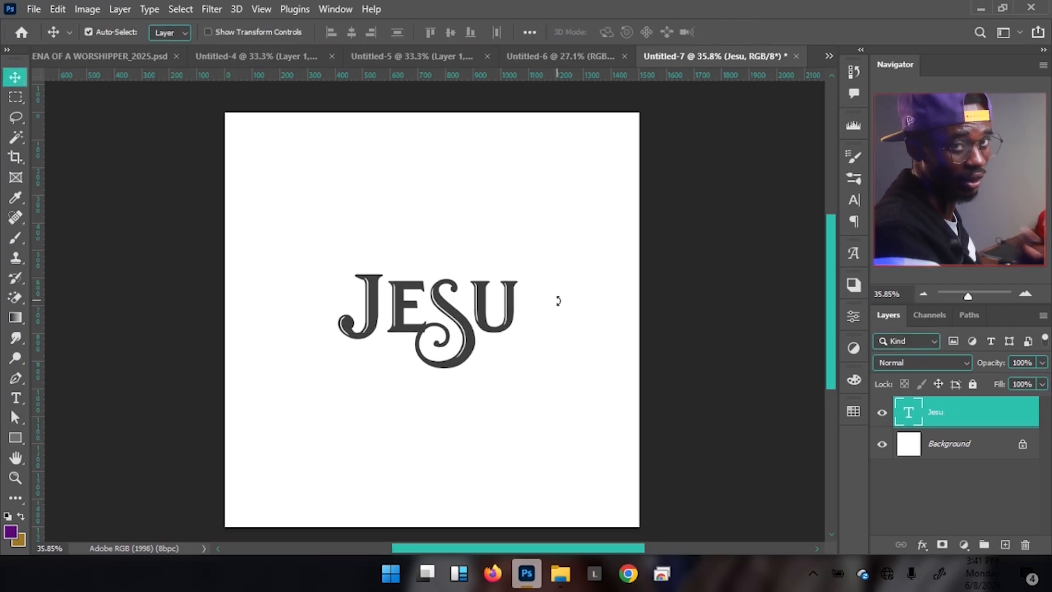
- Duplicate the Jesu text layer, place the copy directly after the original, and replace the copy's text with "s"
{"action": "key", "text": "ctrl+j"}
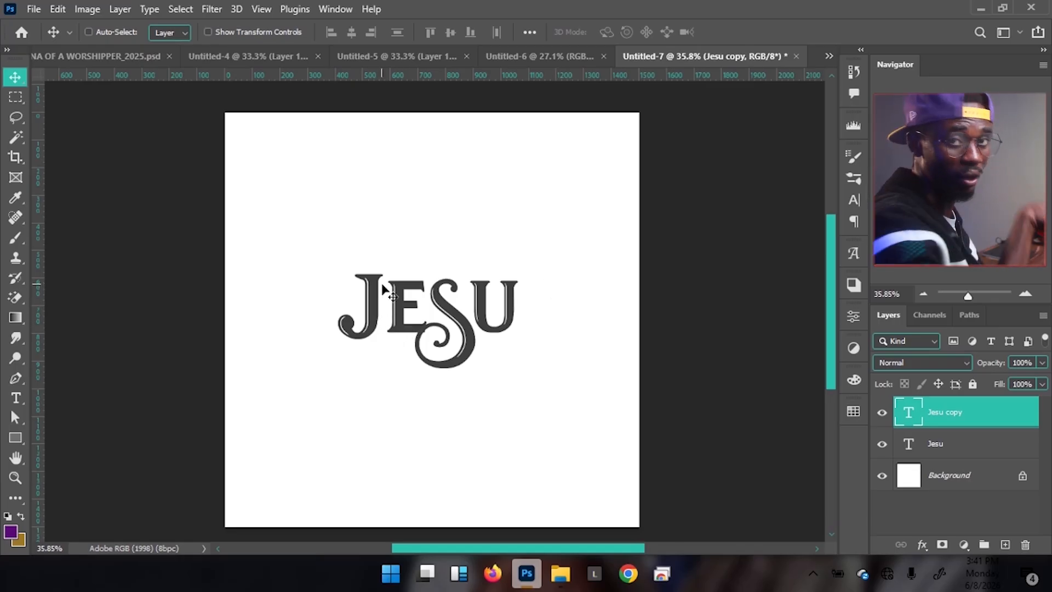
{"action": "left_click_drag", "start_coordinate": [512, 317], "coordinate": [566, 299]}
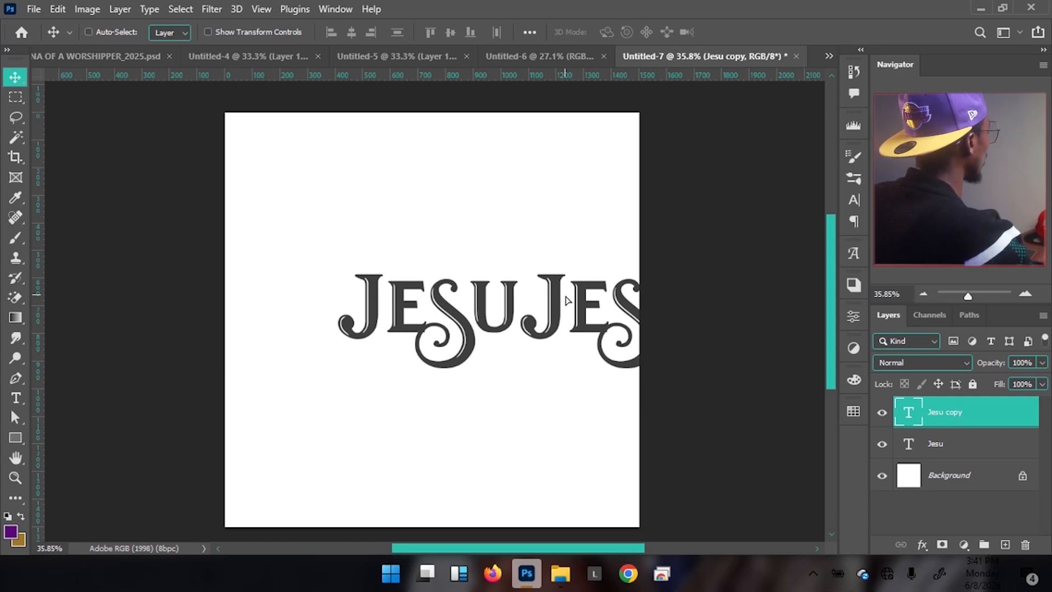
{"action": "double_click", "coordinate": [566, 301]}
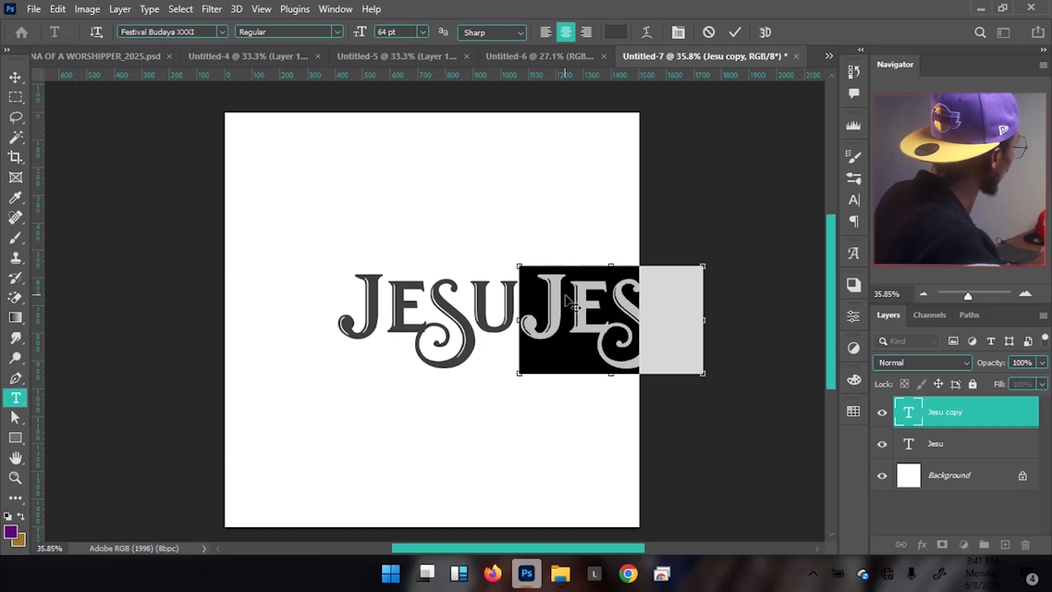
{"action": "type", "text": "S"}
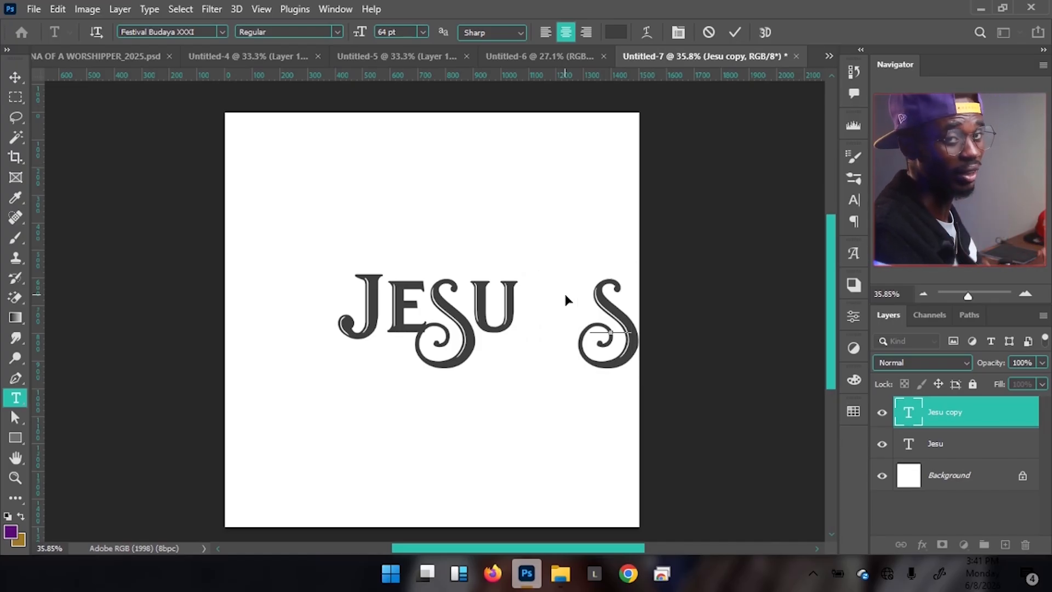
{"action": "key", "text": "ctrl"}
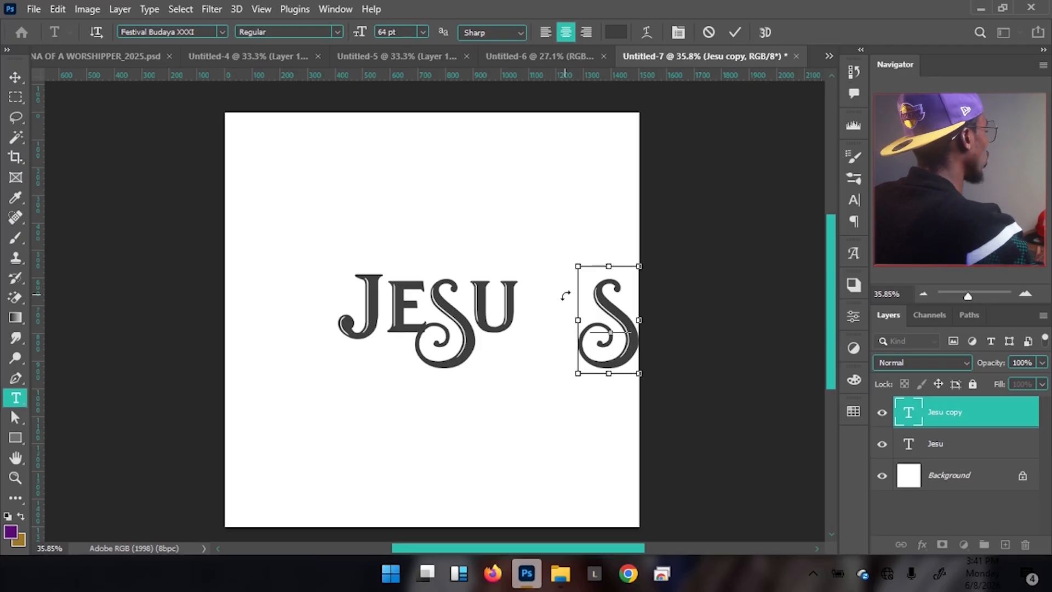
{"action": "key", "text": "ctrl+Return"}
- Shift the separate s horizontally towards the U until it closes up the word Jesus
{"action": "key", "text": "shift+Left"}
{"action": "key", "text": "shift+Left"}
{"action": "key", "text": "shift+Left"}
{"action": "key", "text": "shift+Left"}
{"action": "key", "text": "shift+Left"}
{"action": "key", "text": "shift+Left"}
{"action": "key", "text": "shift+Left"}
{"action": "key", "text": "shift+Left"}
{"action": "key", "text": "shift+Left"}
{"action": "key", "text": "shift+Left"}
{"action": "key", "text": "shift+Left"}
{"action": "key", "text": "shift+Left"}
{"action": "key", "text": "shift+Left"}
{"action": "key", "text": "shift+Left"}
{"action": "key", "text": "shift+Left"}
{"action": "key", "text": "shift+Left"}
{"action": "key", "text": "shift+Left"}
{"action": "key", "text": "shift+Left"}
{"action": "key", "text": "shift+Left"}
{"action": "key", "text": "shift+Left"}
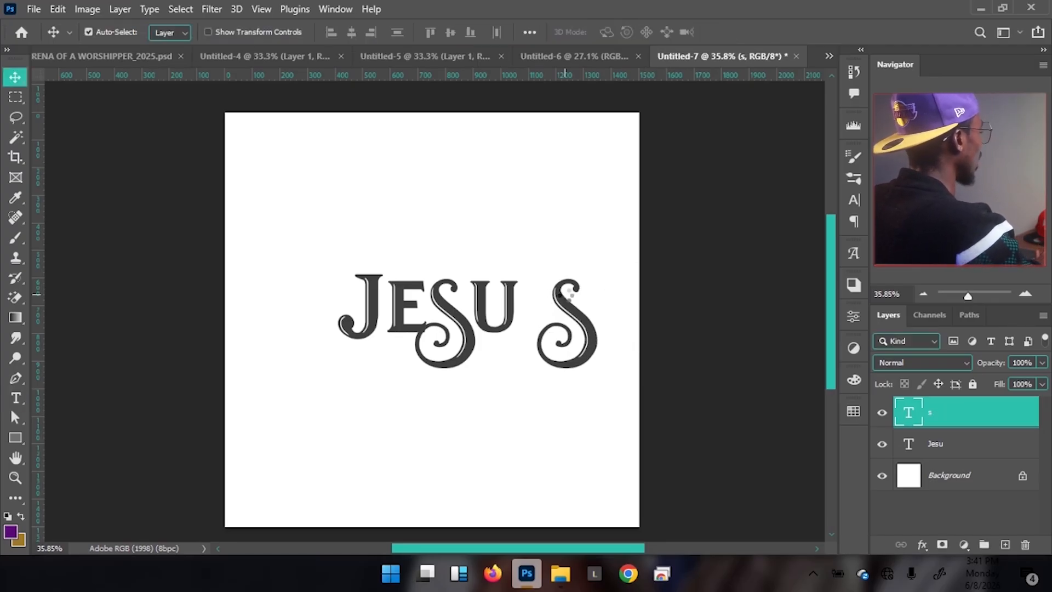
{"action": "key", "text": "shift+Left"}
{"action": "key", "text": "shift+Left"}
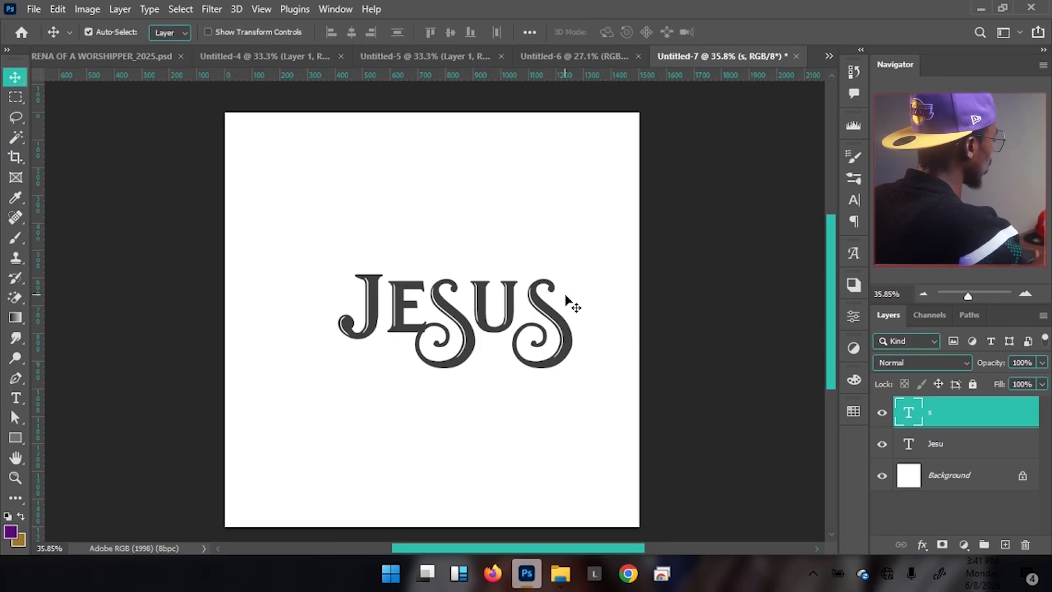
{"action": "key", "text": "shift+Left"}
{"action": "key", "text": "shift+Right"}
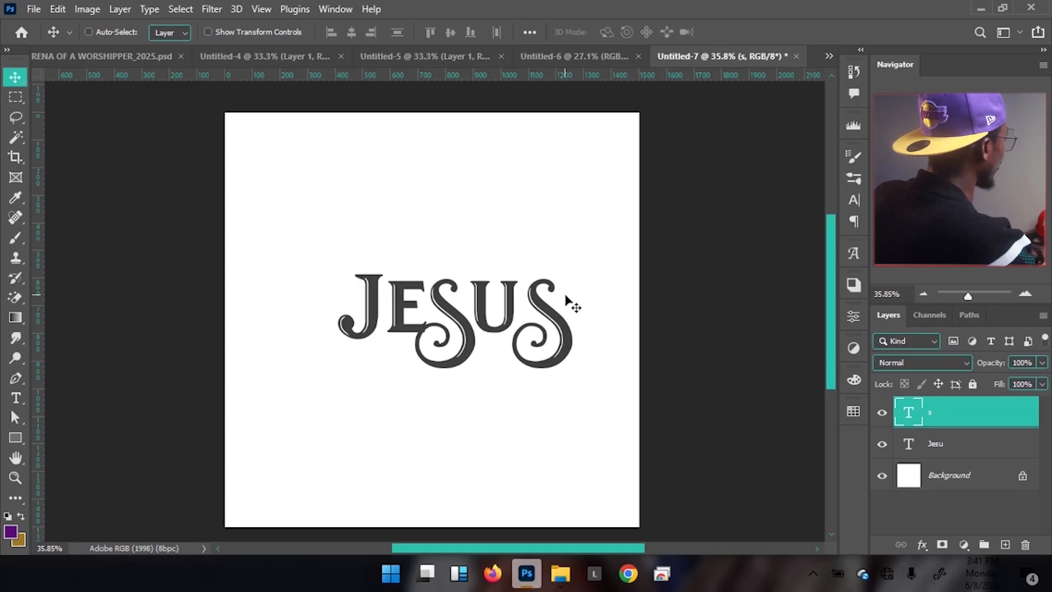
- Scale the separate final s down proportionally to about 59.9%, keeping its upper end beside the U
{"action": "key", "text": "ctrl+t"}
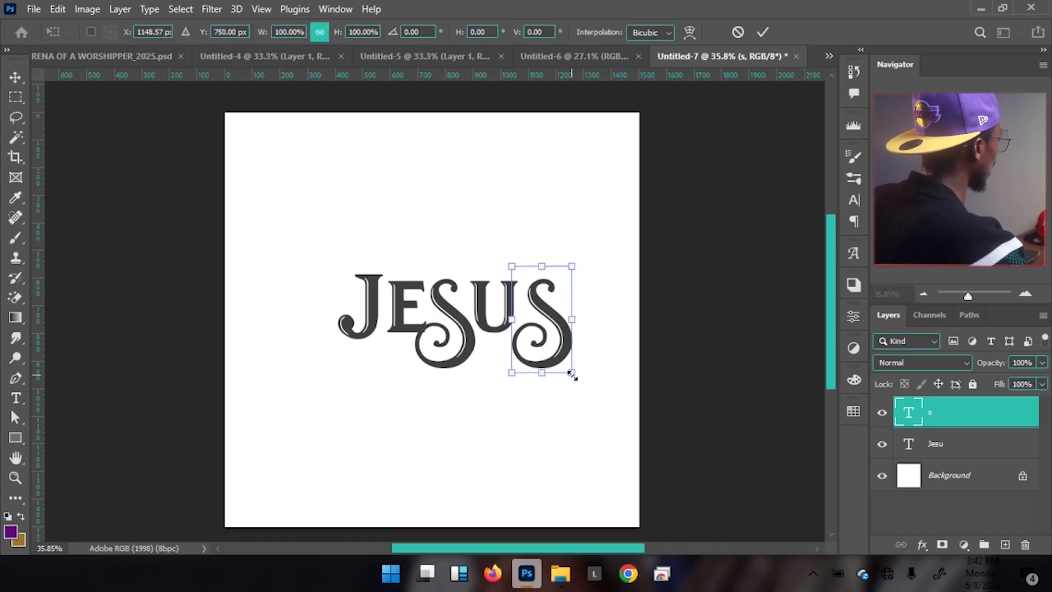
{"action": "left_click_drag", "start_coordinate": [568, 372], "coordinate": [540, 340]}
{"action": "key", "text": "Return"}
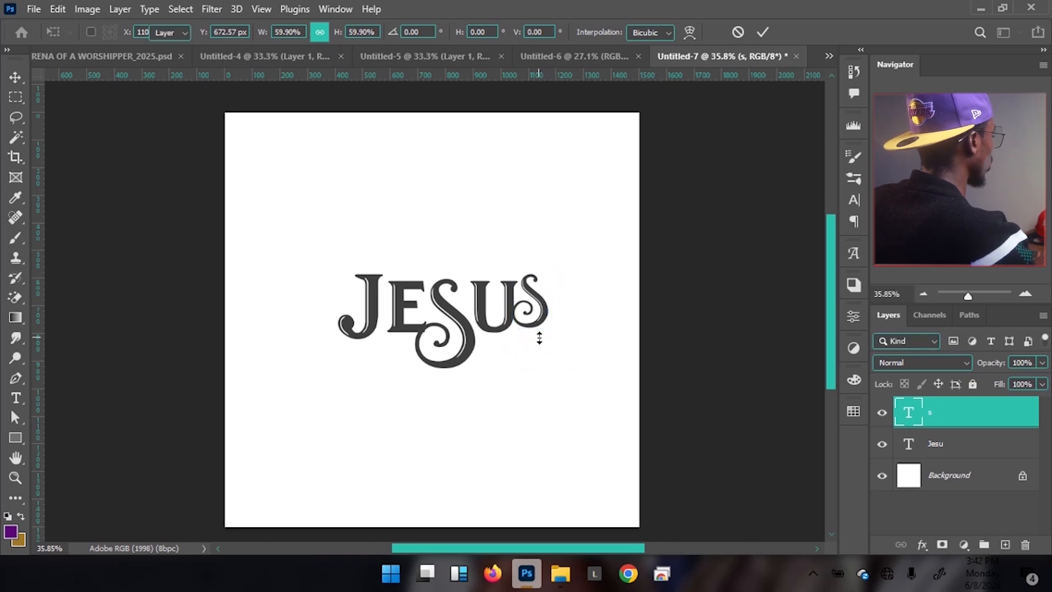
- Nudge the reduced s slightly down and away from the U so it sits on the baseline
{"action": "key", "text": "shift+Down"}
{"action": "key", "text": "shift+Down"}
{"action": "key", "text": "shift+Right"}
{"action": "key", "text": "shift+Right"}
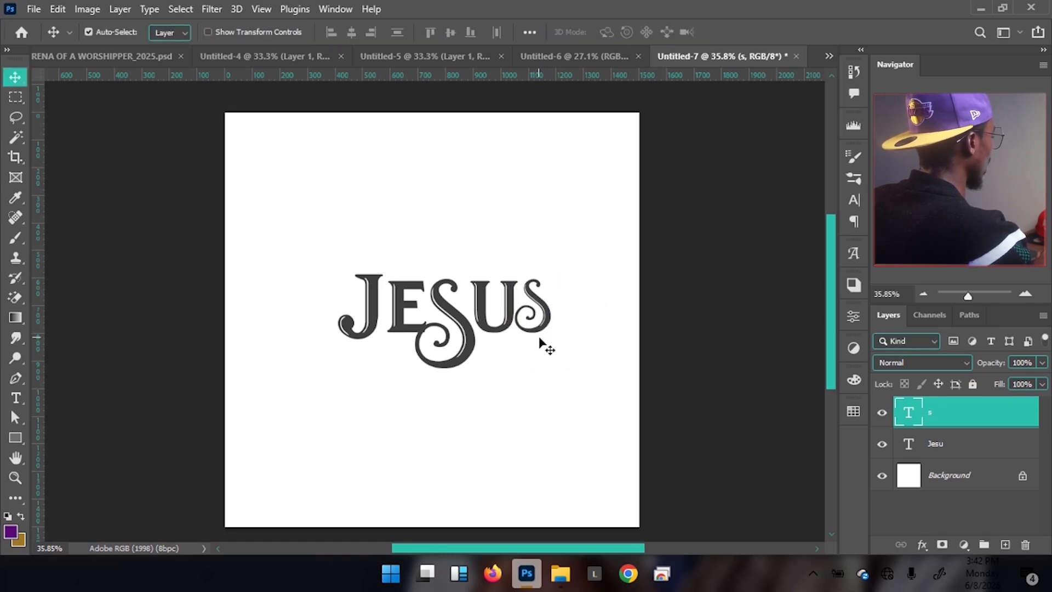
{"action": "key", "text": "Left"}
{"action": "key", "text": "Left"}
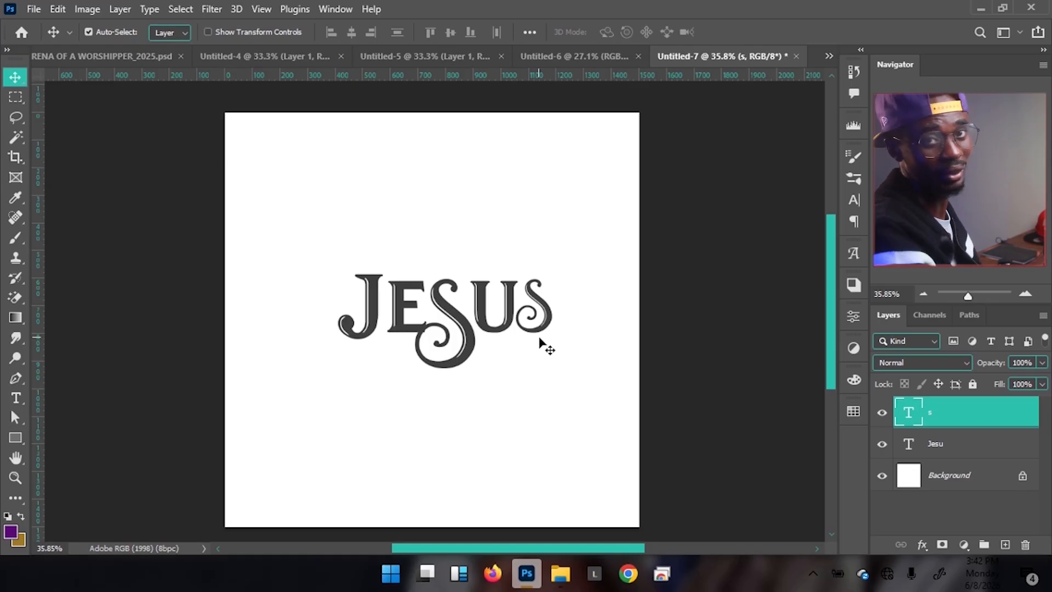
{"action": "key", "text": "Right"}
{"action": "key", "text": "Left"}
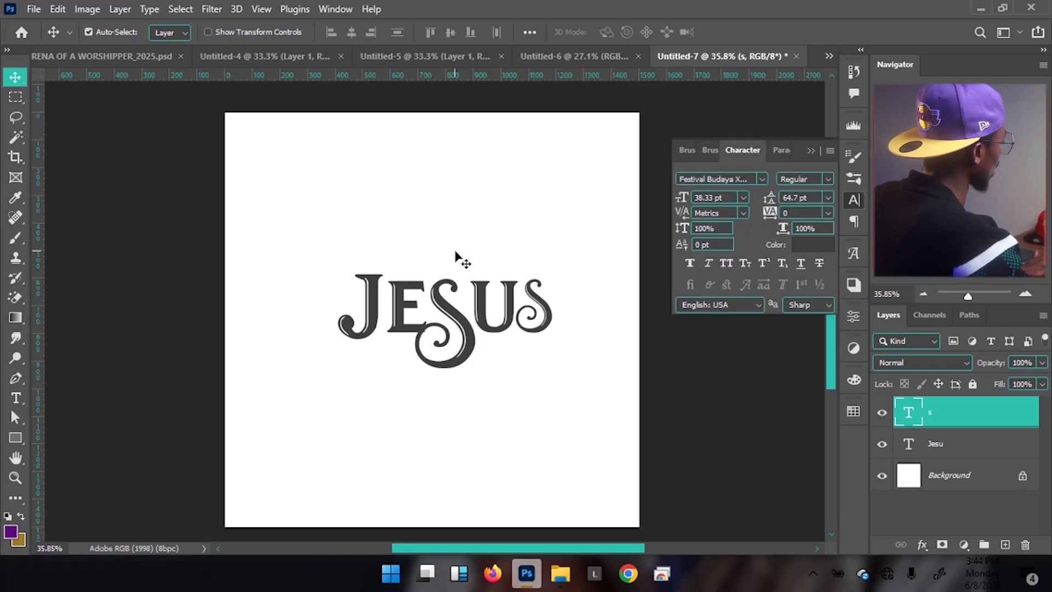
- Compare with the flyer's title and enlarge the final s proportionally about its centre to about 107%
{"action": "left_click", "coordinate": [120, 55]}
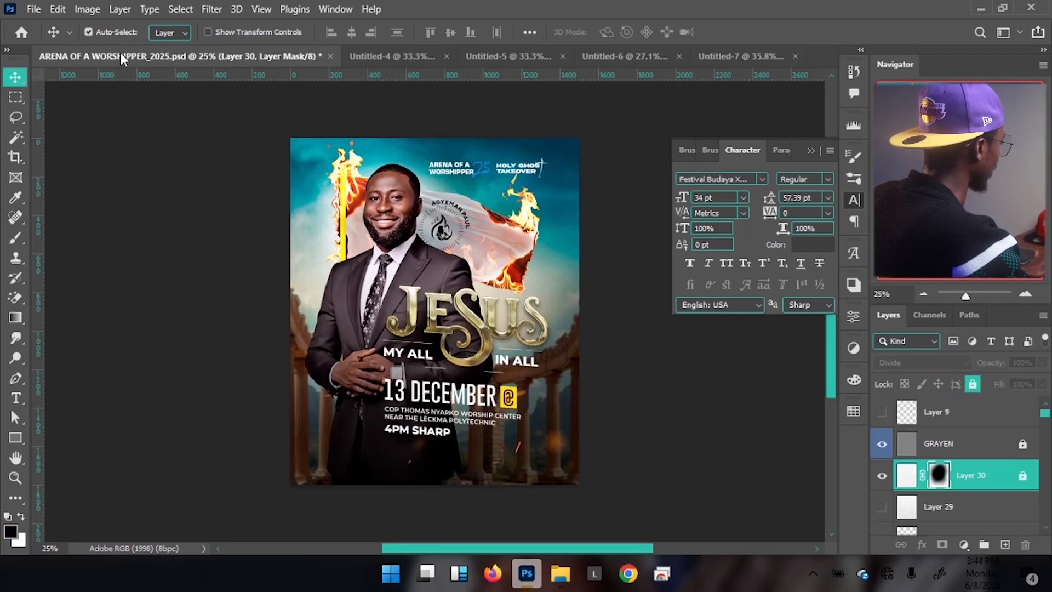
{"action": "left_click", "coordinate": [724, 57]}
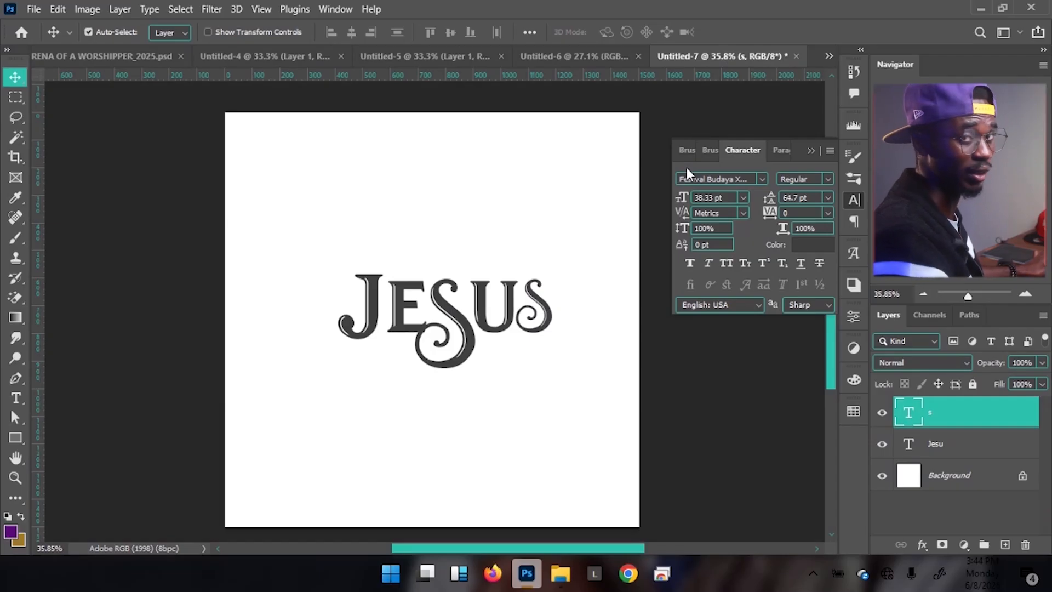
{"action": "key", "text": "ctrl"}
{"action": "left_click_drag", "start_coordinate": [590, 328], "coordinate": [606, 359]}
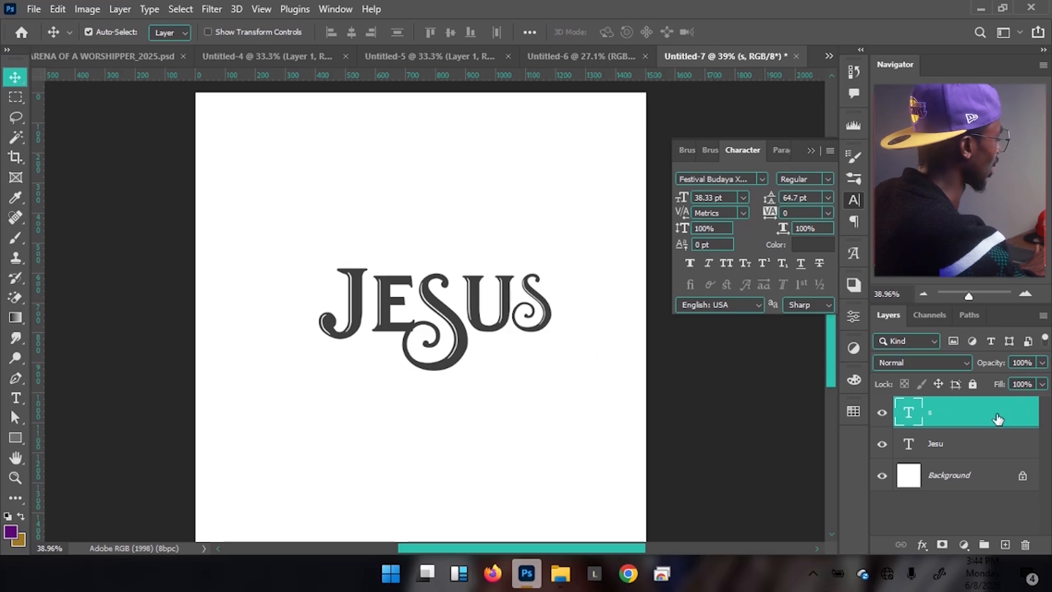
{"action": "key", "text": "ctrl+t"}
{"action": "left_click_drag", "start_coordinate": [556, 335], "coordinate": [603, 338]}
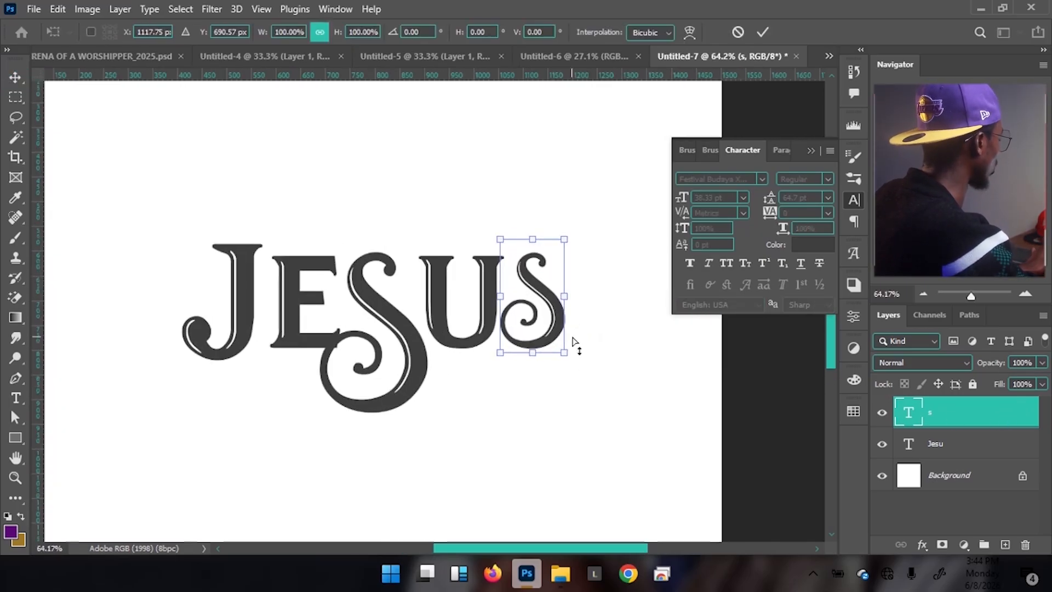
{"action": "left_click_drag", "start_coordinate": [550, 333], "coordinate": [564, 312]}
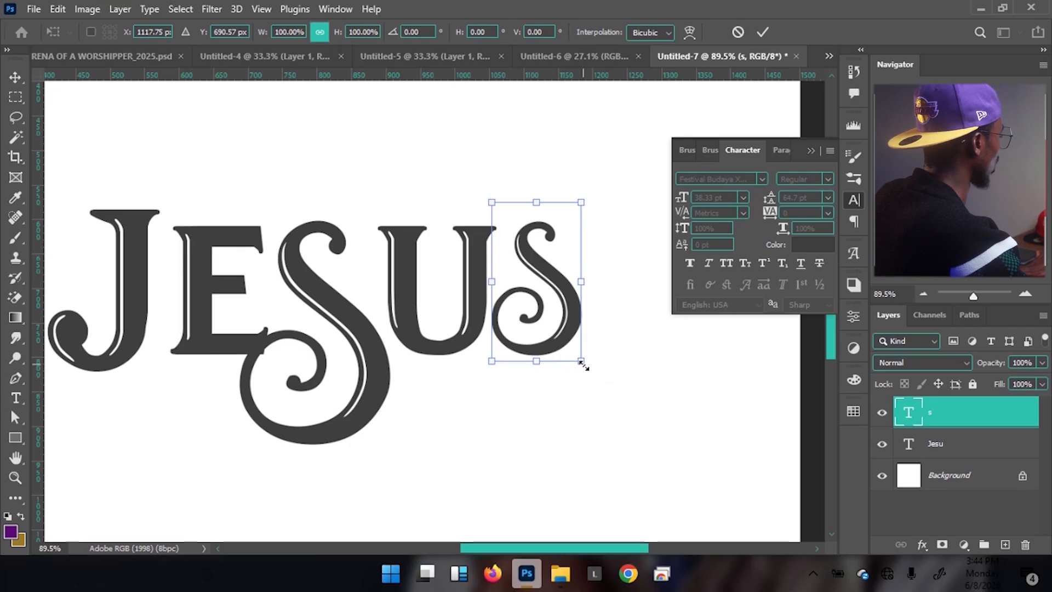
{"action": "left_click_drag", "start_coordinate": [582, 363], "coordinate": [591, 368]}
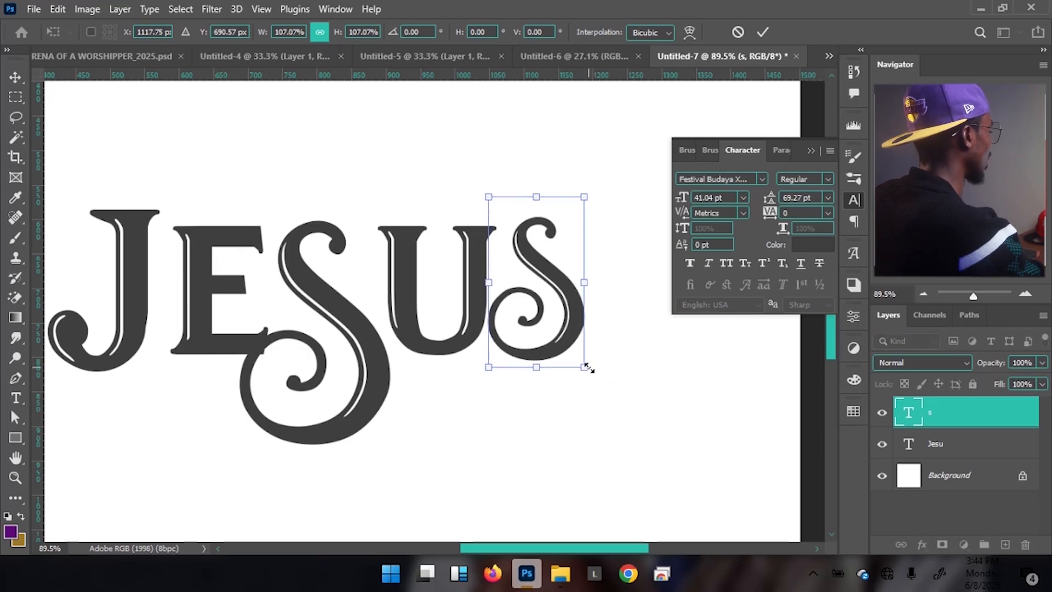
{"action": "key", "text": "Return"}
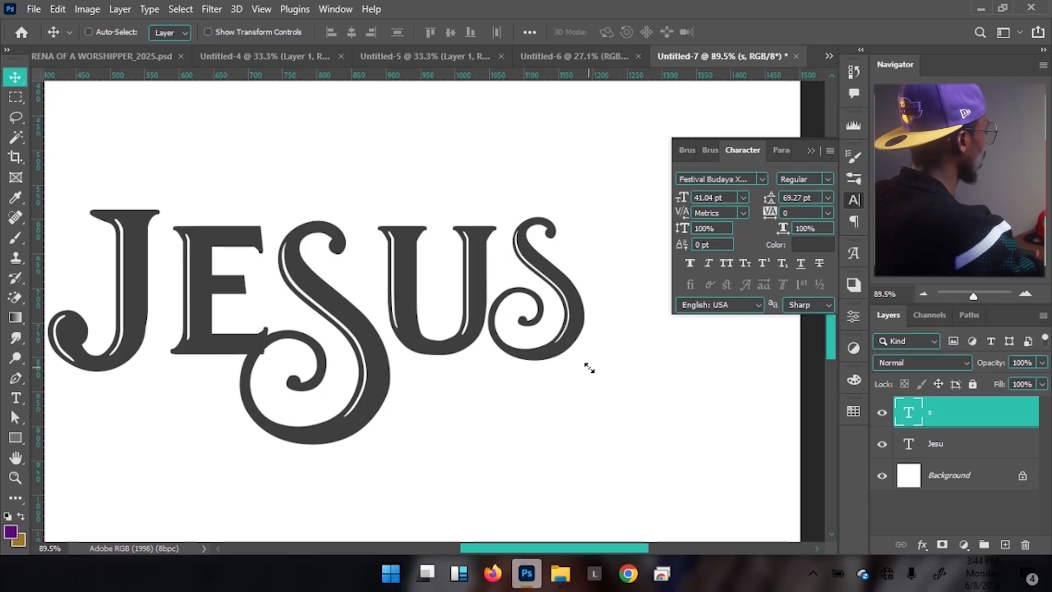
- Select the Jesu and s text layers together, move them slightly up and left on the canvas, and deselect them
{"action": "key", "text": "ctrl+0"}
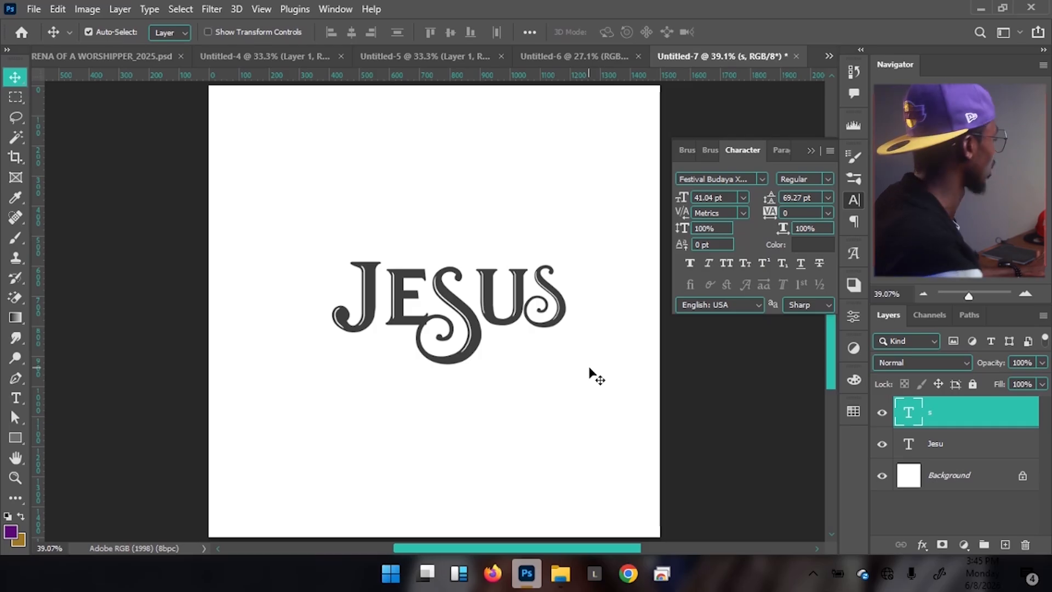
{"action": "left_click_drag", "start_coordinate": [352, 181], "coordinate": [592, 380]}
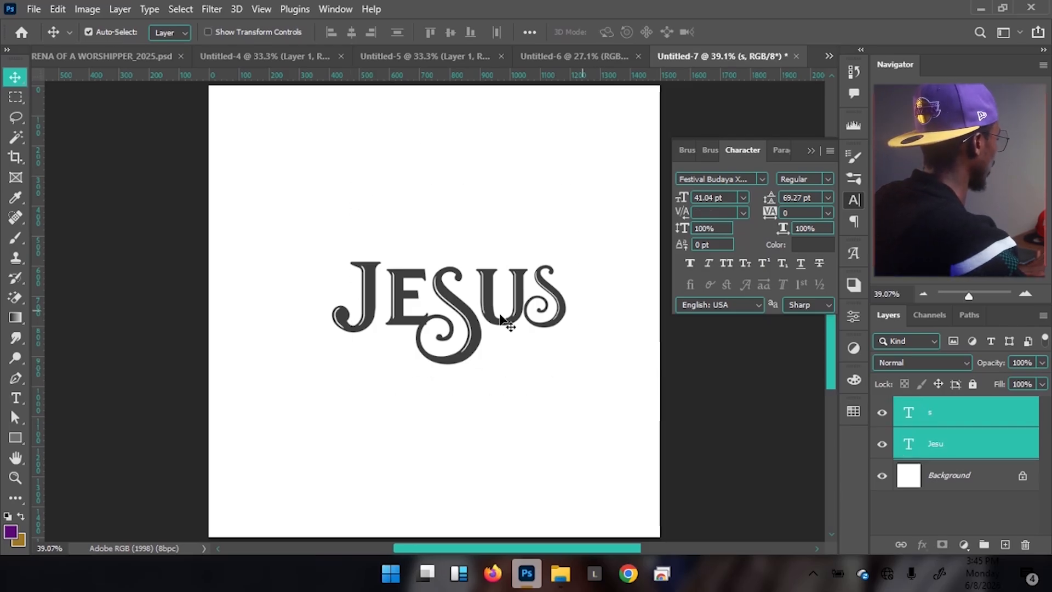
{"action": "left_click_drag", "start_coordinate": [476, 340], "coordinate": [456, 326]}
{"action": "left_click", "coordinate": [513, 344]}
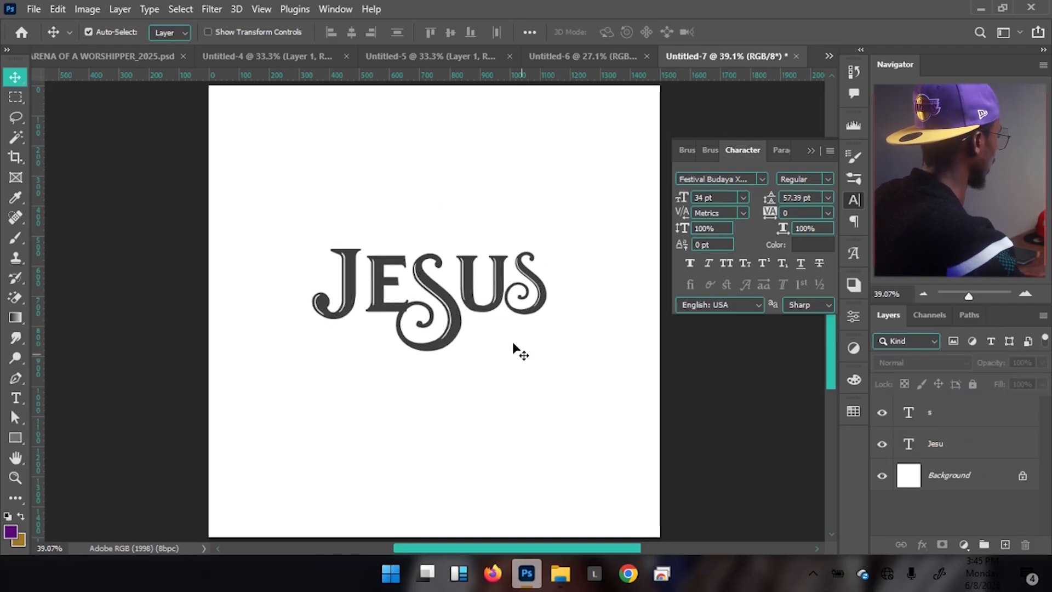
- Return to the lettering document after checking the flyer and add a new empty layer above the text layers
{"action": "left_click", "coordinate": [74, 55]}
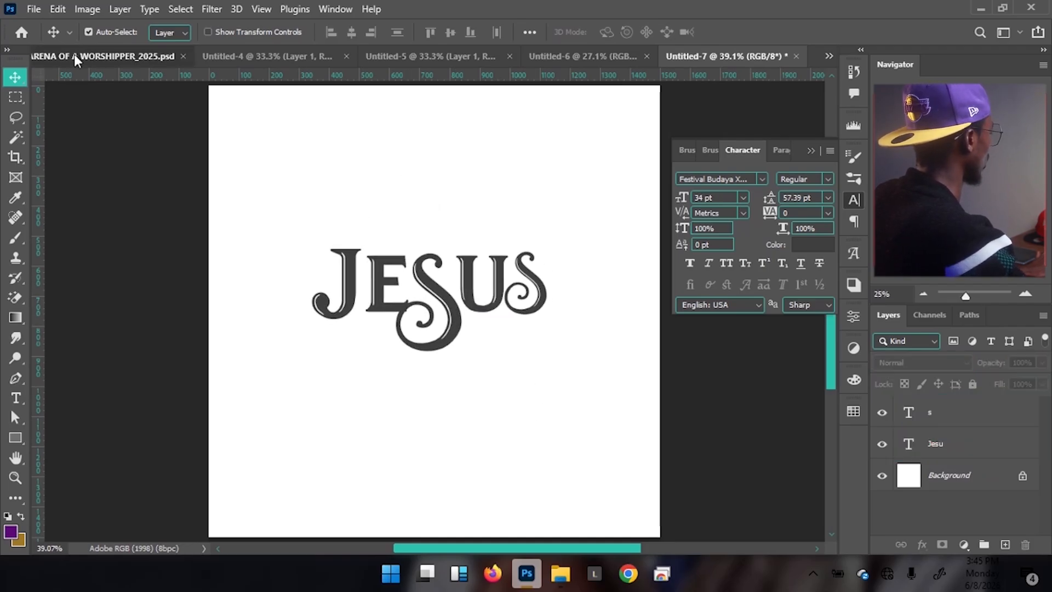
{"action": "left_click", "coordinate": [719, 52]}
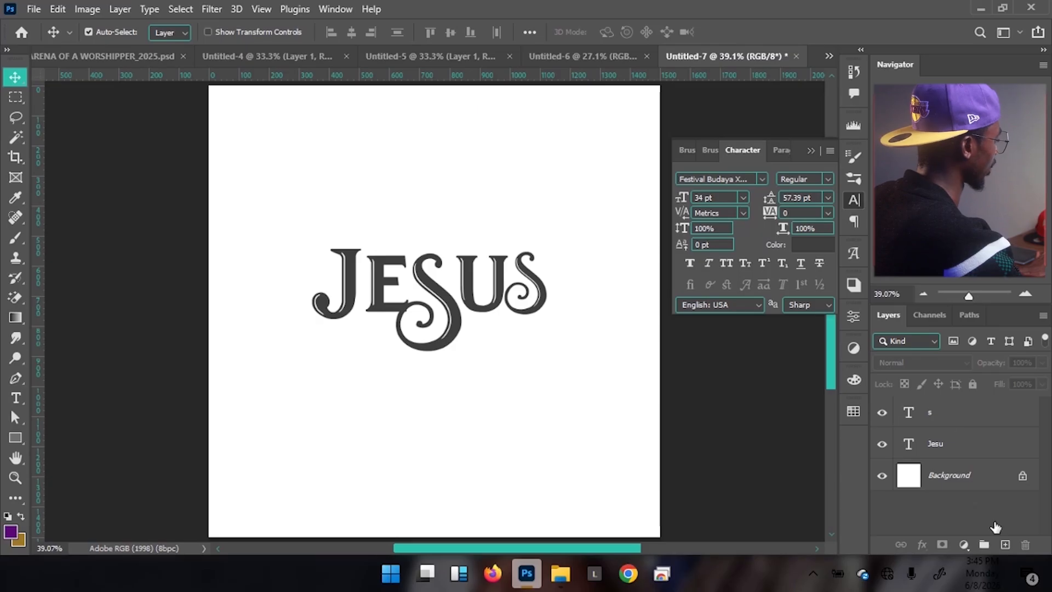
{"action": "left_click", "coordinate": [1004, 545]}
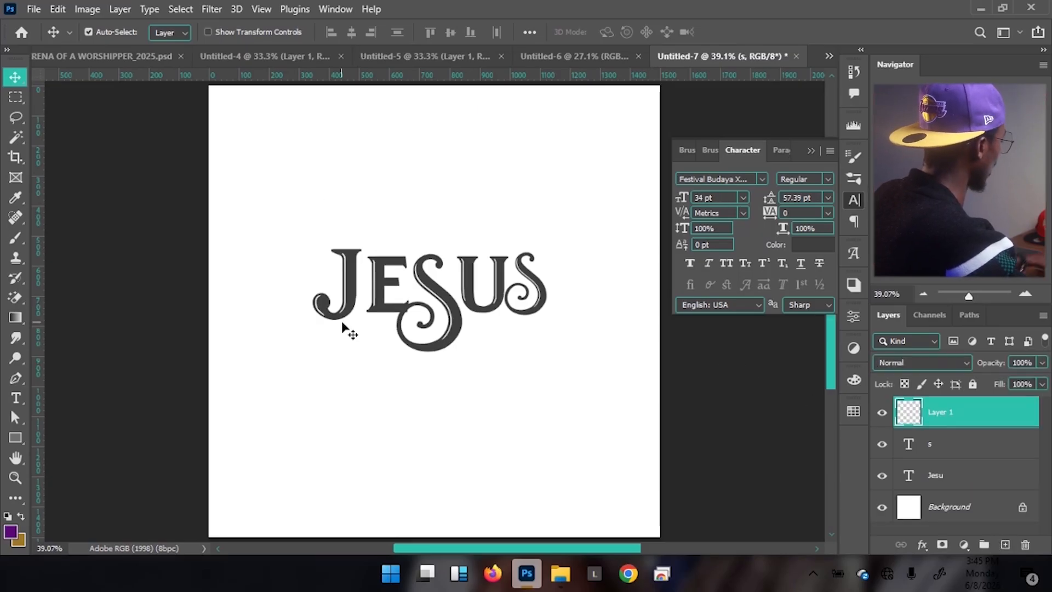
- Set up the Line tool with no fill and a dark grey stroke from the recently used colours
{"action": "left_click", "coordinate": [15, 437]}
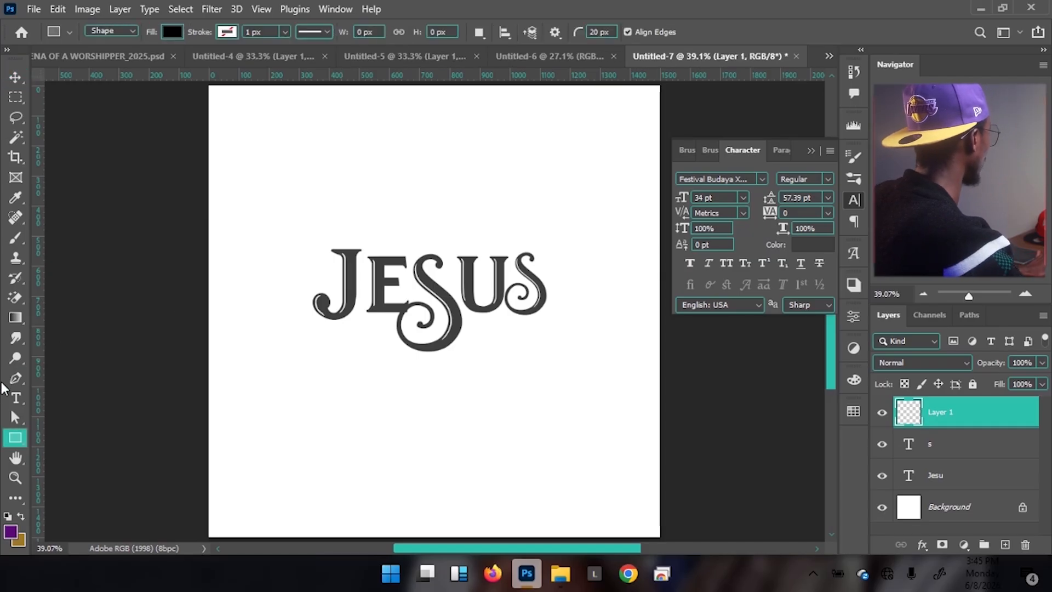
{"action": "right_click", "coordinate": [18, 437]}
{"action": "left_click", "coordinate": [69, 476]}
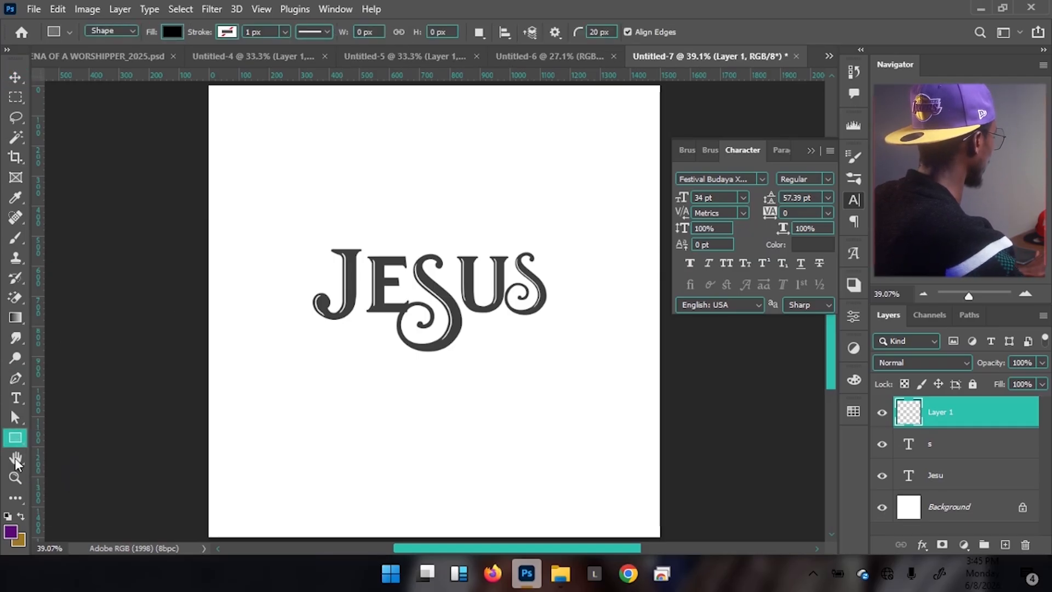
{"action": "right_click", "coordinate": [15, 439]}
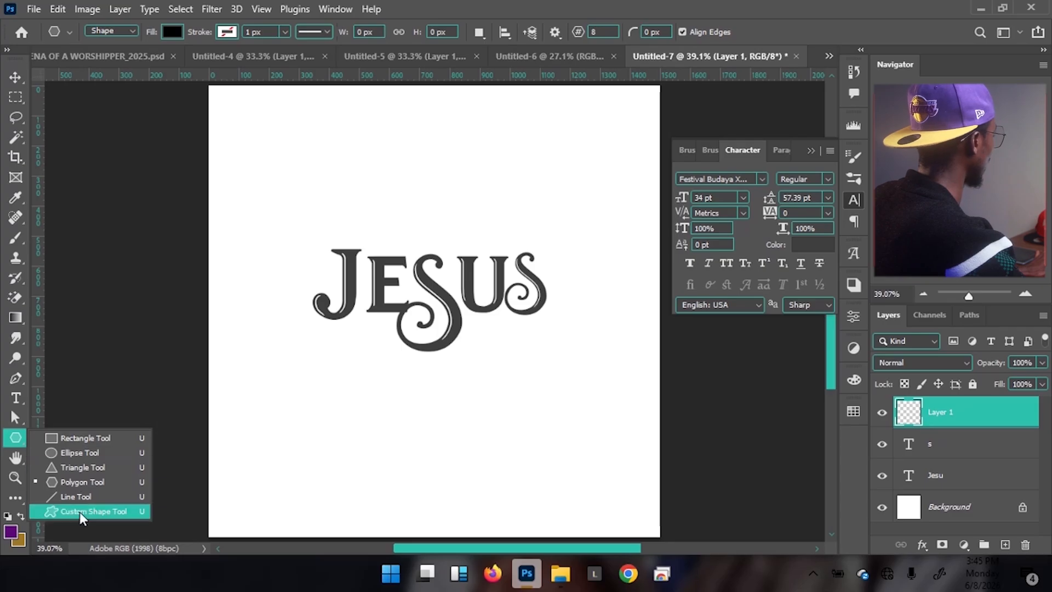
{"action": "left_click", "coordinate": [86, 499]}
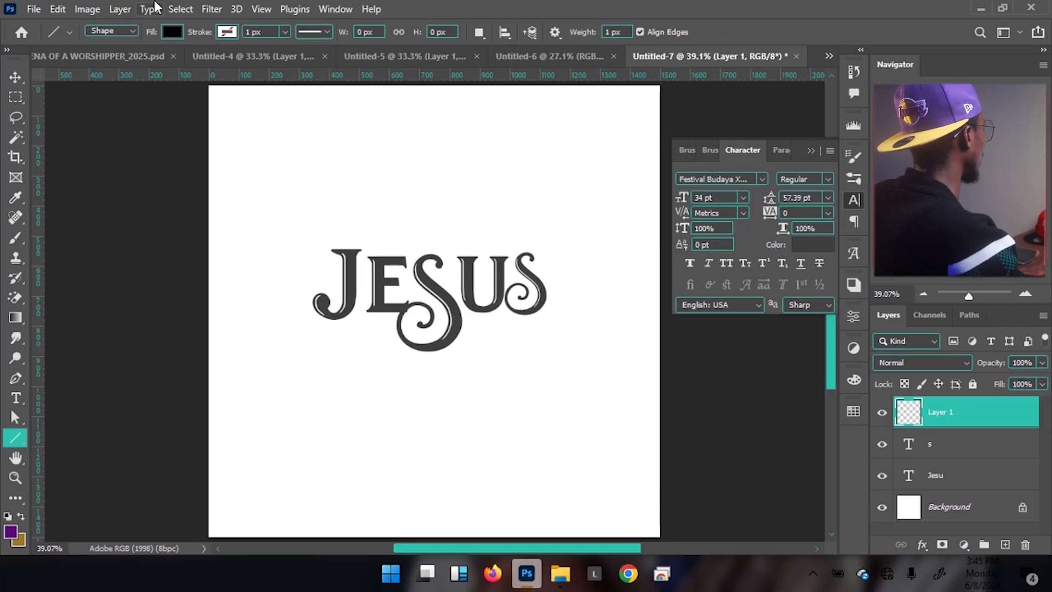
{"action": "left_click", "coordinate": [170, 28]}
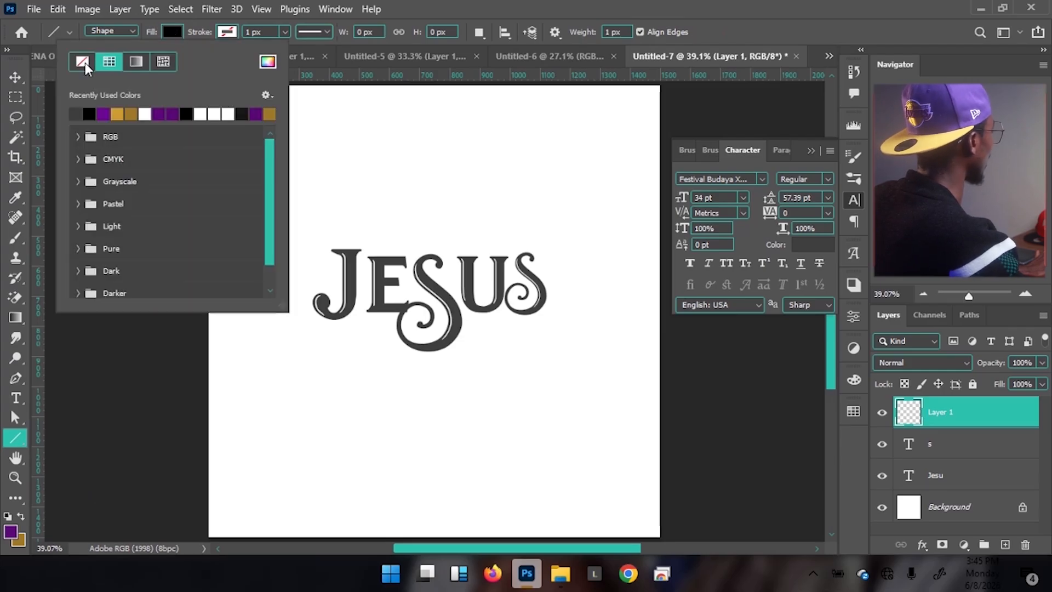
{"action": "left_click", "coordinate": [84, 62]}
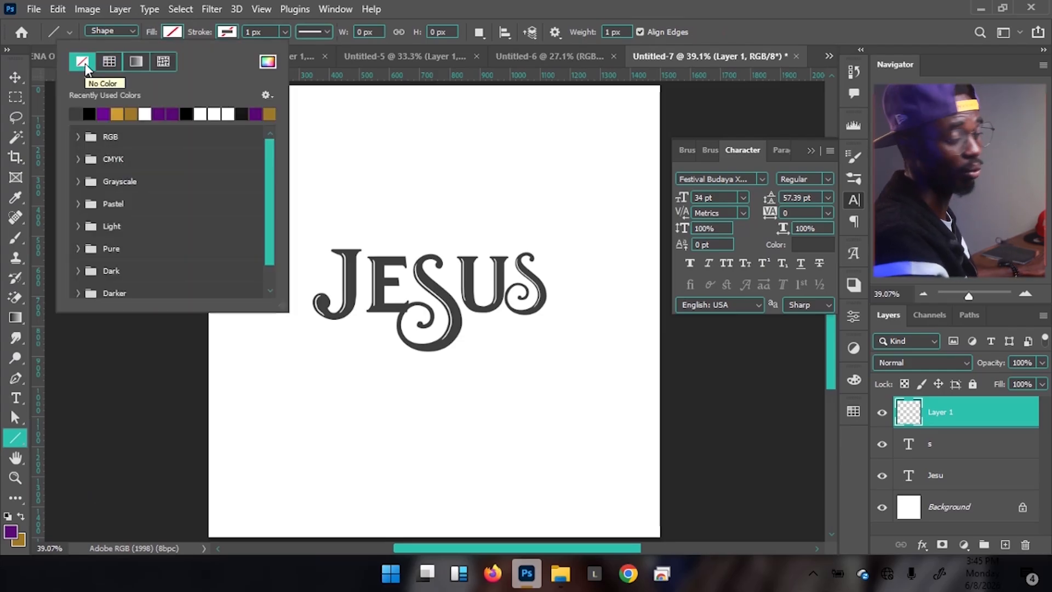
{"action": "left_click", "coordinate": [226, 32]}
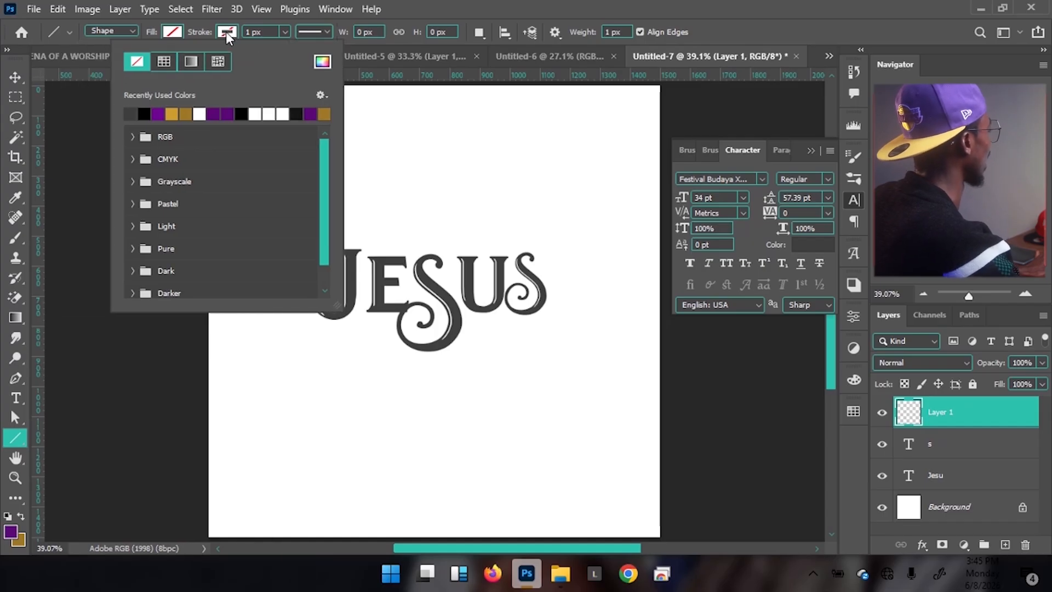
{"action": "left_click", "coordinate": [133, 114]}
{"action": "left_click", "coordinate": [508, 9]}
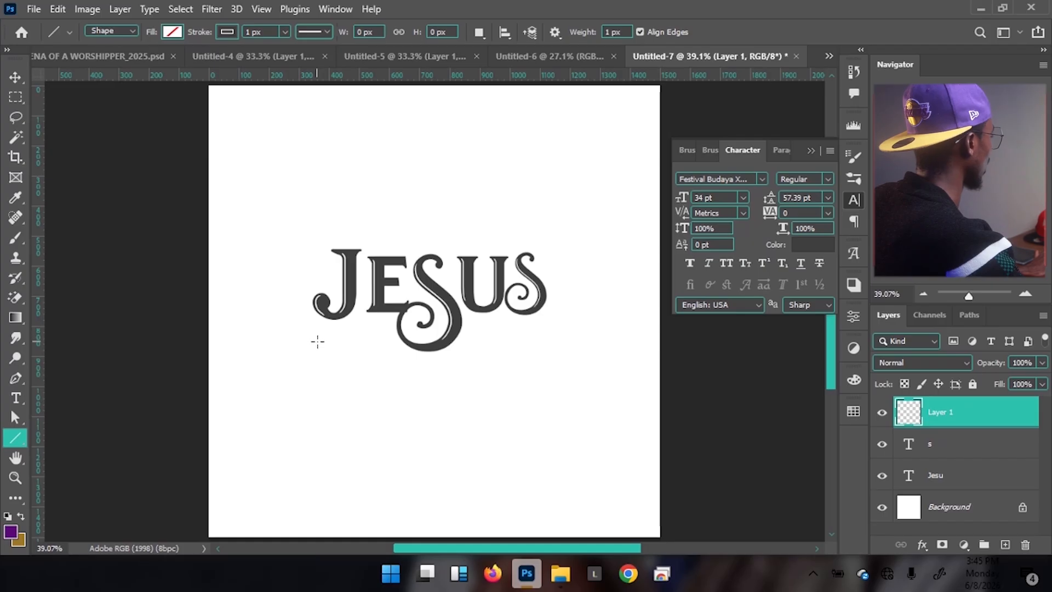
- Draw a horizontal line about 245 px long beneath the J and E, and shift it up closer to the letters
{"action": "left_click_drag", "start_coordinate": [316, 342], "coordinate": [390, 345]}
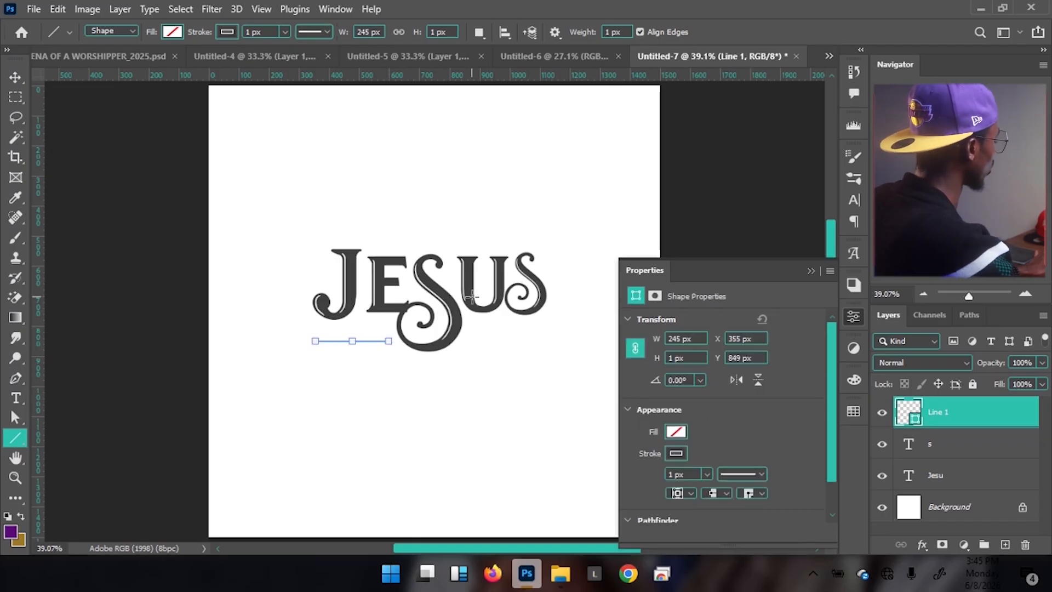
{"action": "key", "text": "v"}
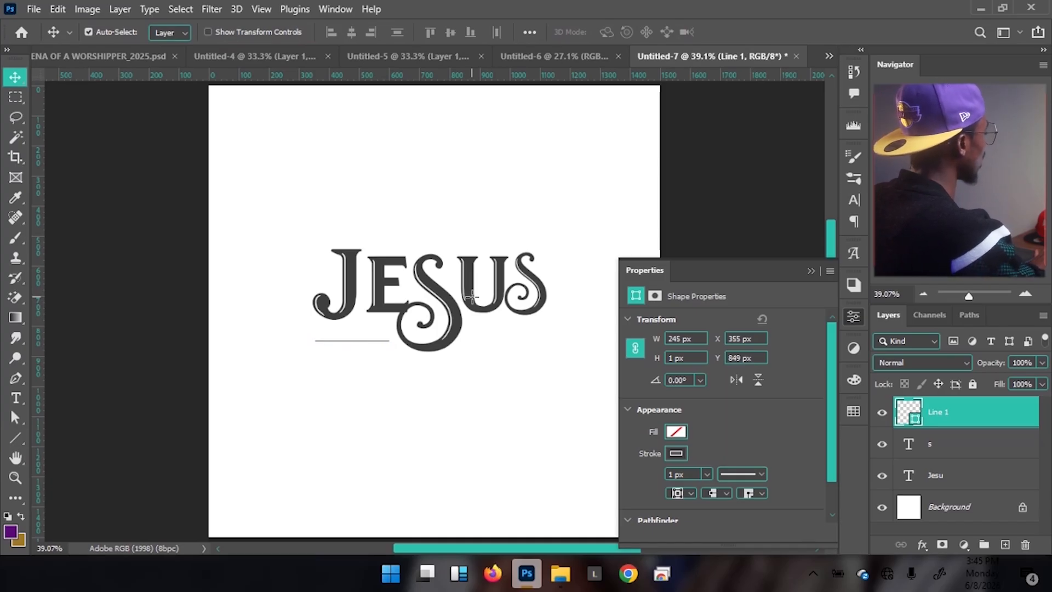
{"action": "left_click_drag", "start_coordinate": [471, 297], "coordinate": [477, 304]}
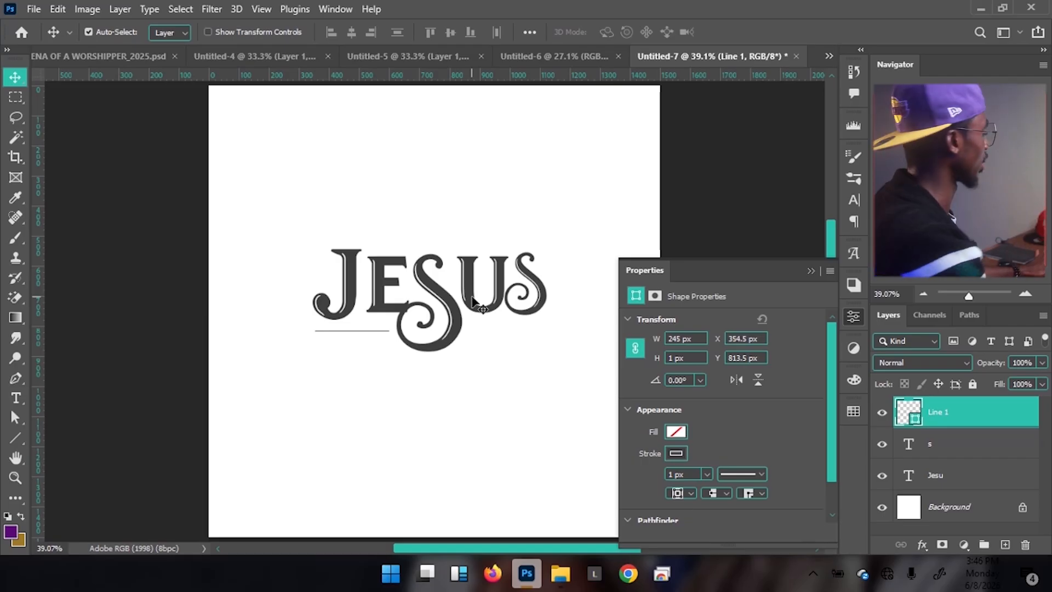
- Duplicate the line and place the copy at the same height beneath the U and final s, beside the large S's swash
{"action": "key", "text": "ctrl+j"}
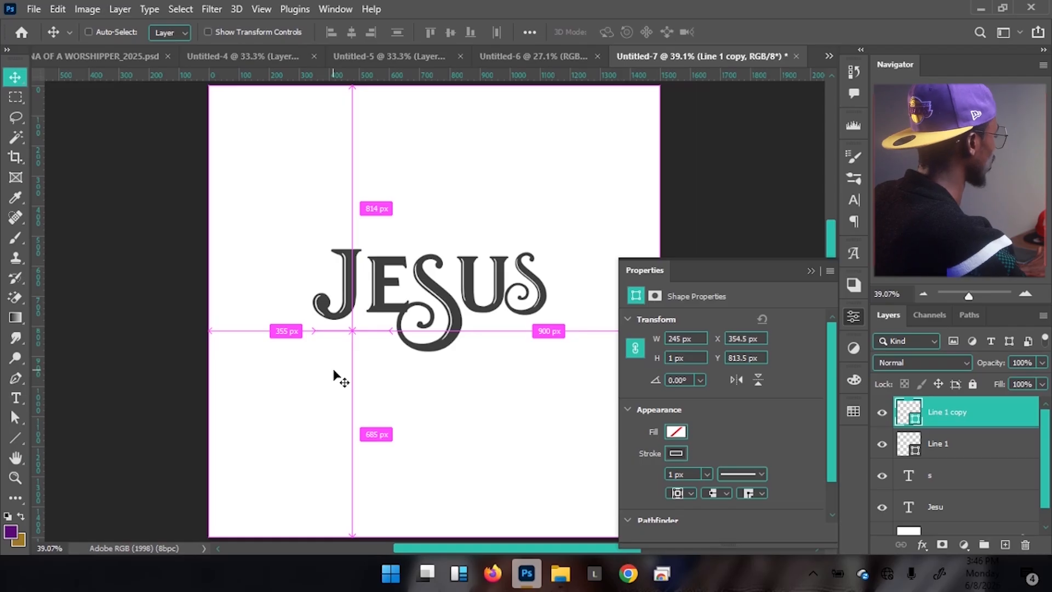
{"action": "left_click_drag", "start_coordinate": [431, 365], "coordinate": [525, 355]}
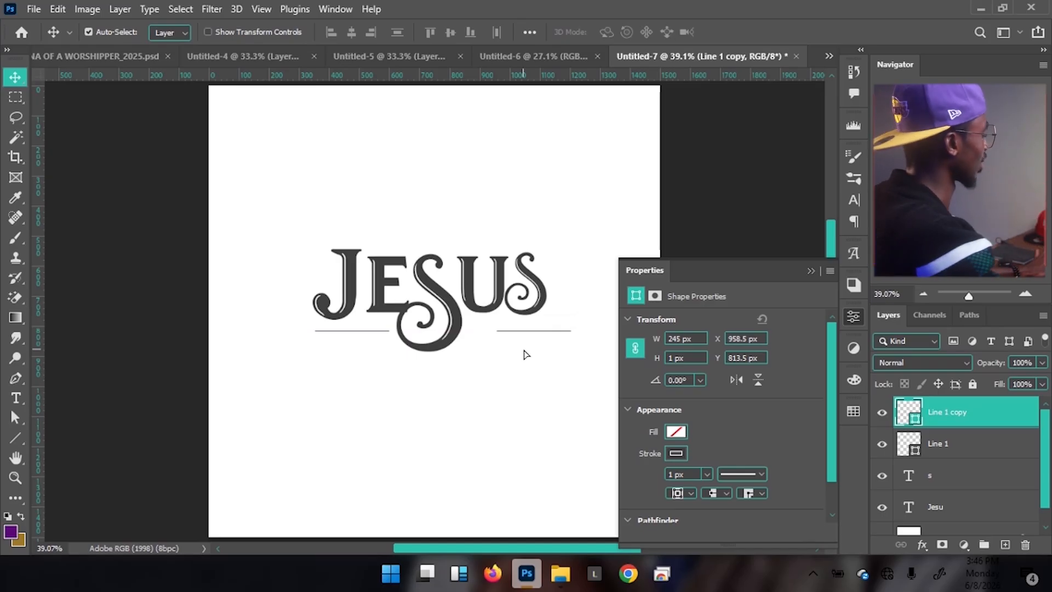
{"action": "key", "text": "shift+Left"}
{"action": "key", "text": "shift+Left"}
{"action": "key", "text": "shift+Left"}
{"action": "key", "text": "shift+Left"}
{"action": "key", "text": "shift+Left"}
{"action": "key", "text": "shift+Left"}
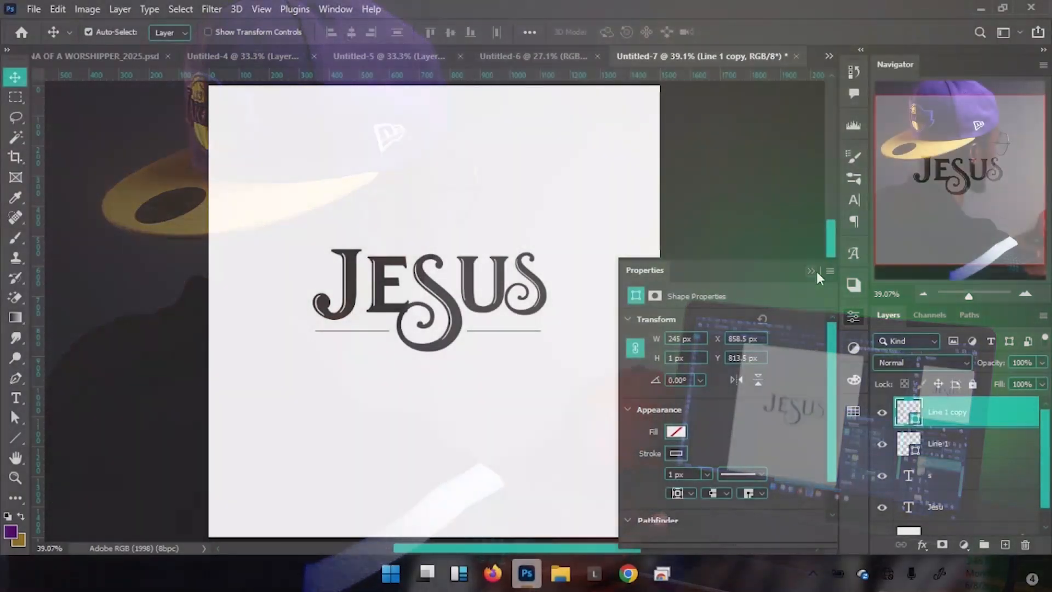
{"action": "left_click", "coordinate": [812, 271]}
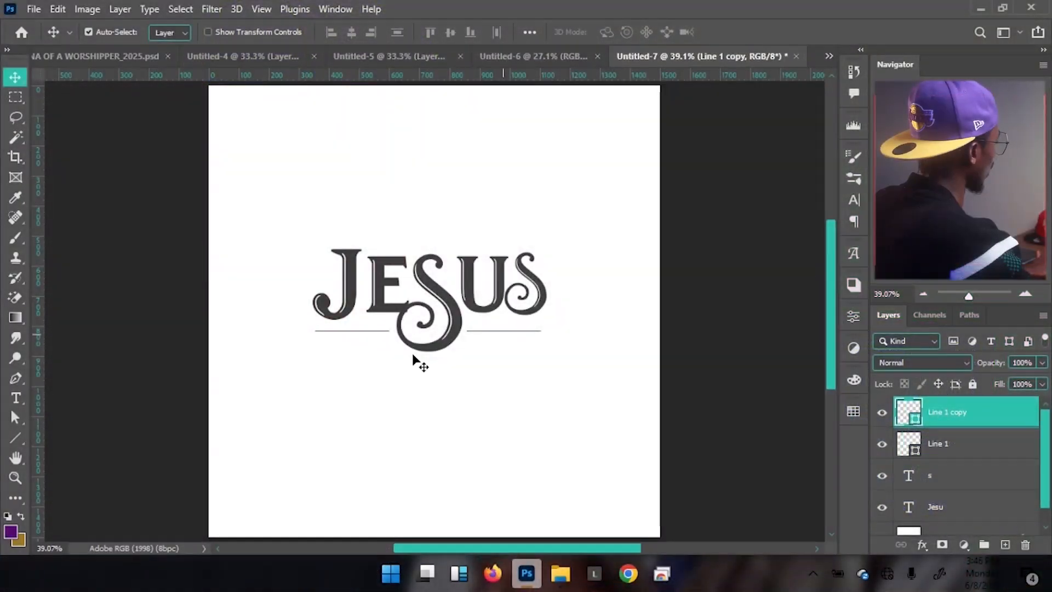
- Duplicate the final s text layer and place the copy below the line under the J
{"action": "left_click", "coordinate": [539, 290]}
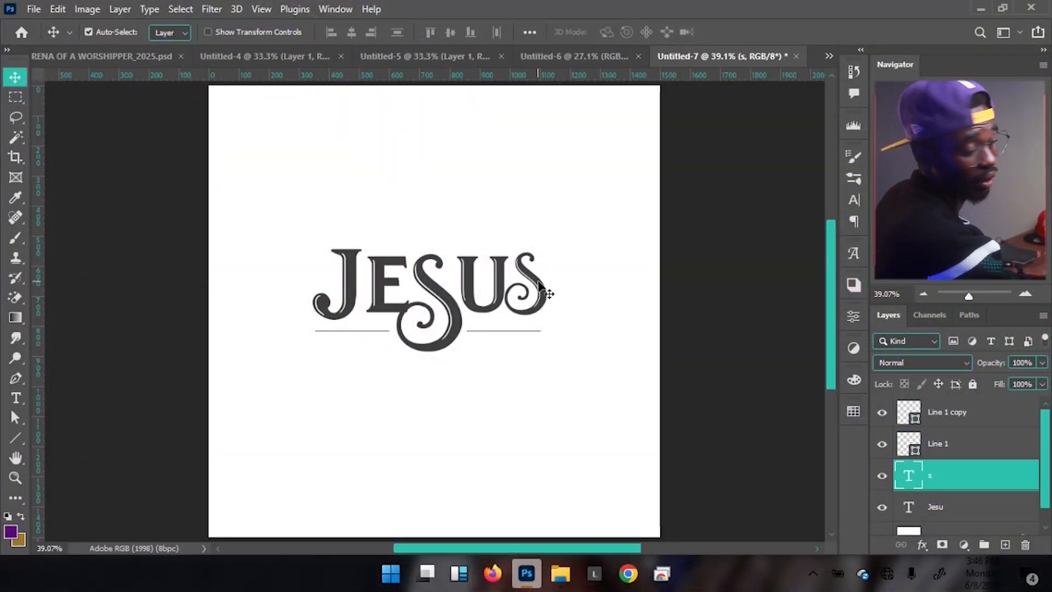
{"action": "left_click_drag", "start_coordinate": [538, 285], "coordinate": [352, 380], "text": "alt"}
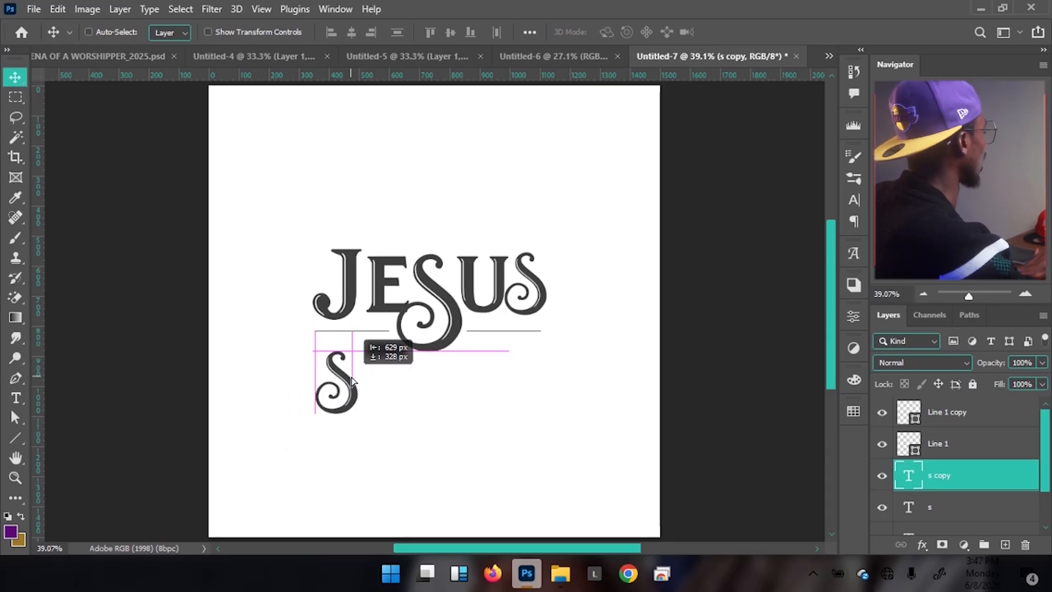
{"action": "left_click_drag", "start_coordinate": [351, 380], "coordinate": [352, 380]}
{"action": "key", "text": "ctrl"}
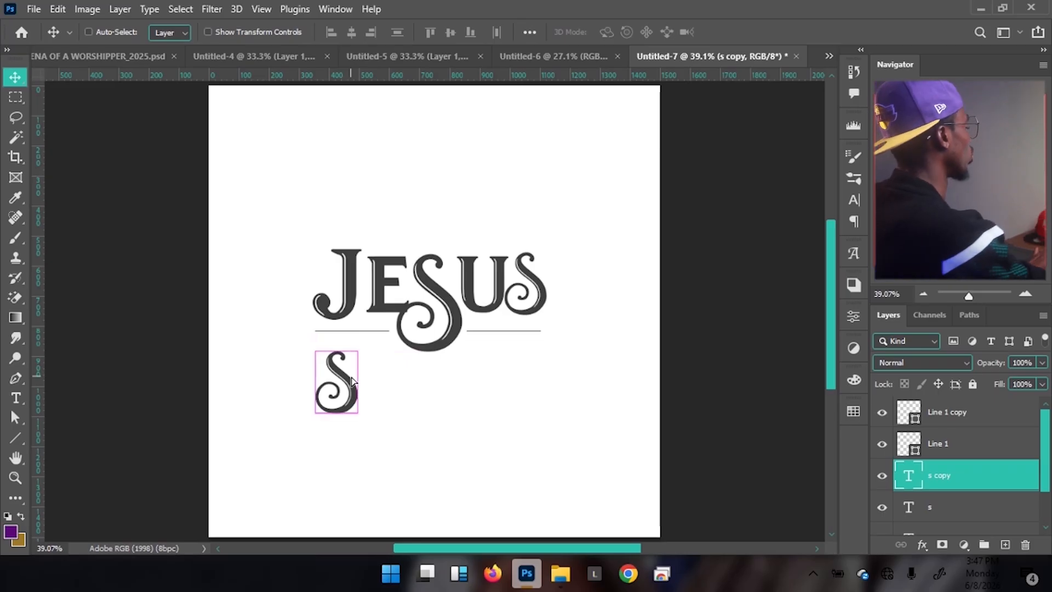
- Replace the copied s with the text "My All In All"
{"action": "double_click", "coordinate": [352, 380]}
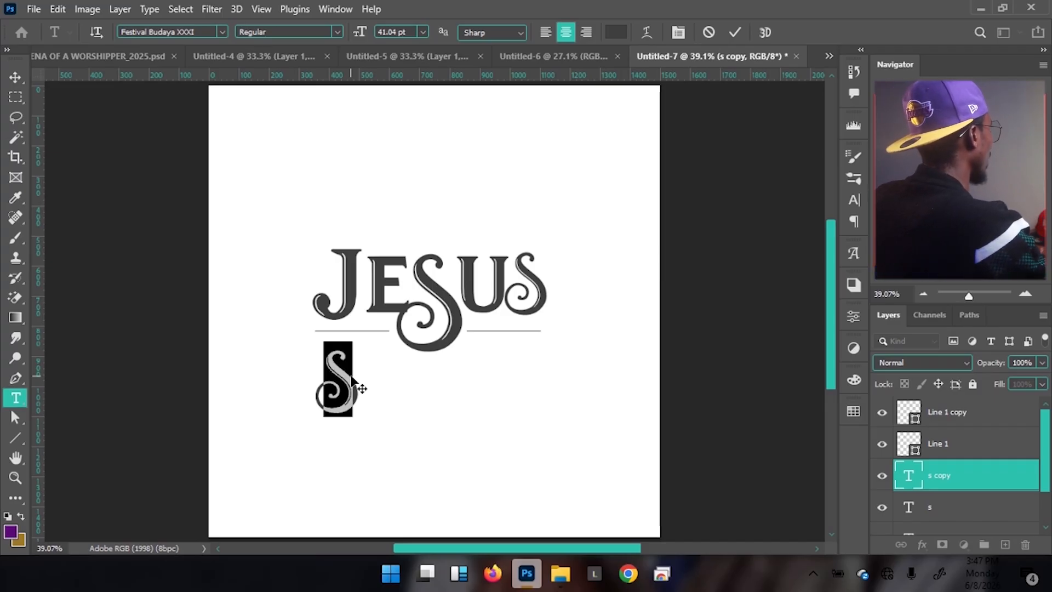
{"action": "type", "text": "MY "}
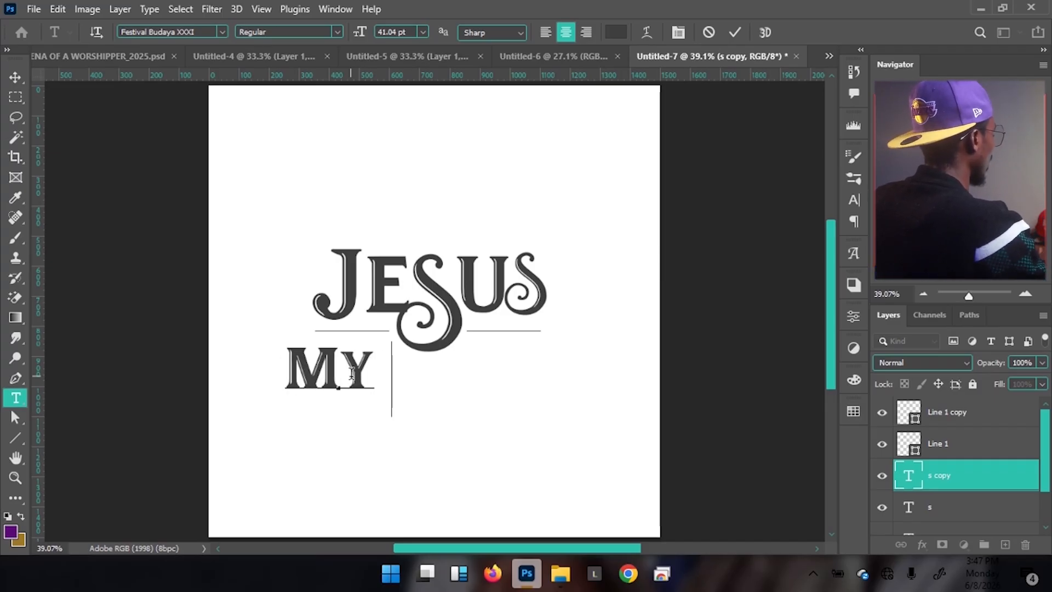
{"action": "type", "text": "ALL "}
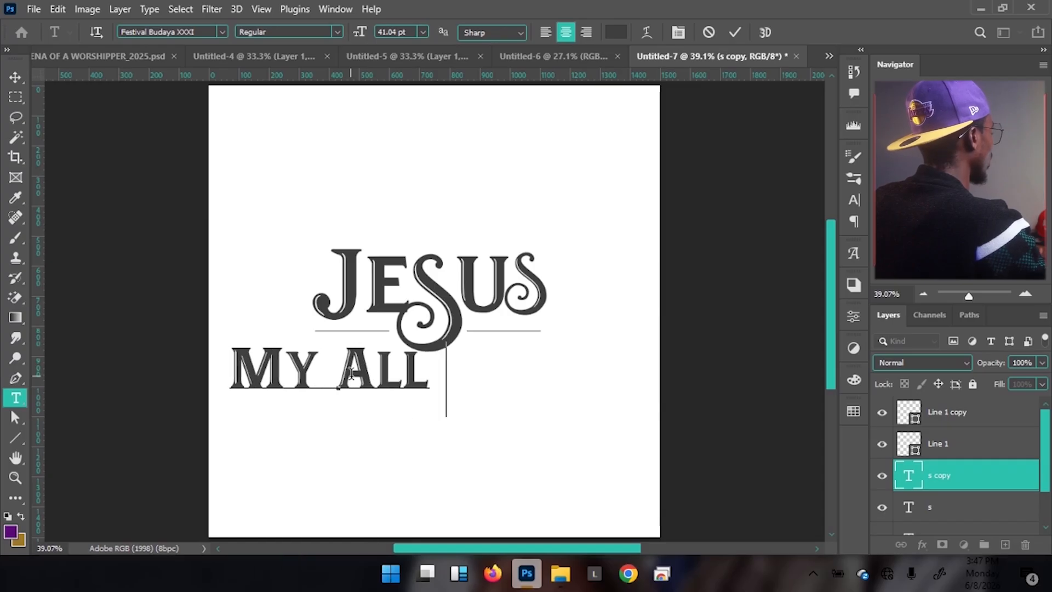
{"action": "type", "text": "IN"}
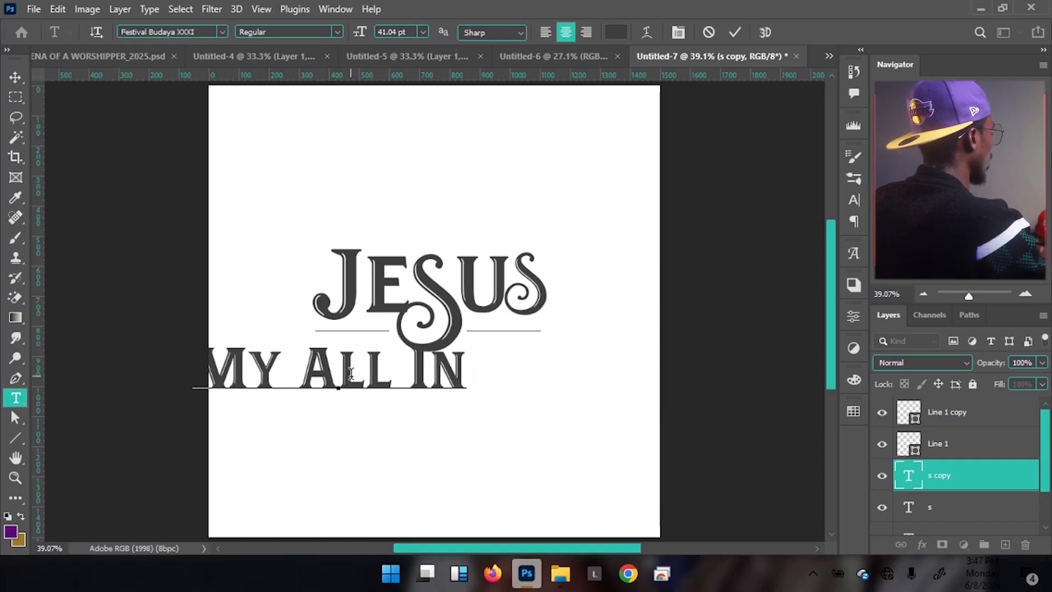
{"action": "type", "text": " A L"}
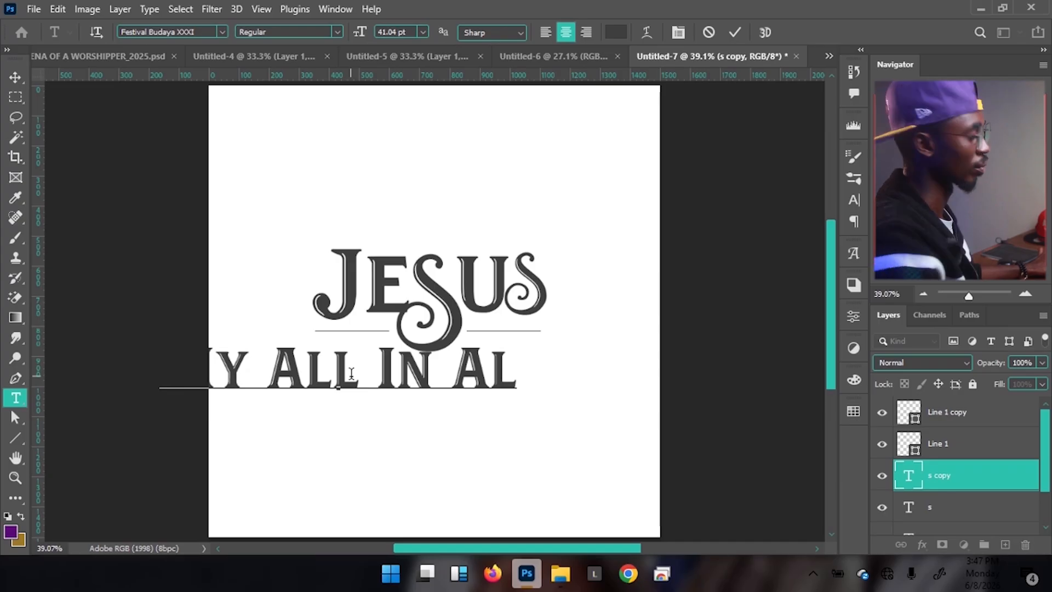
{"action": "type", "text": "L"}
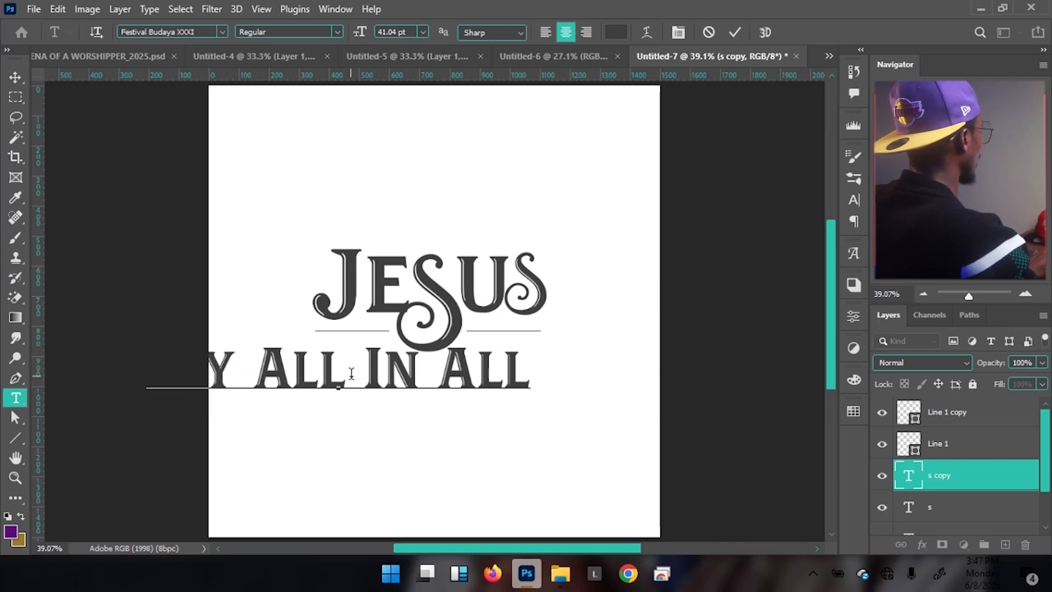
- Change the font of the whole "My All In All" text to Montserrat Bold
{"action": "key", "text": "ctrl+a"}
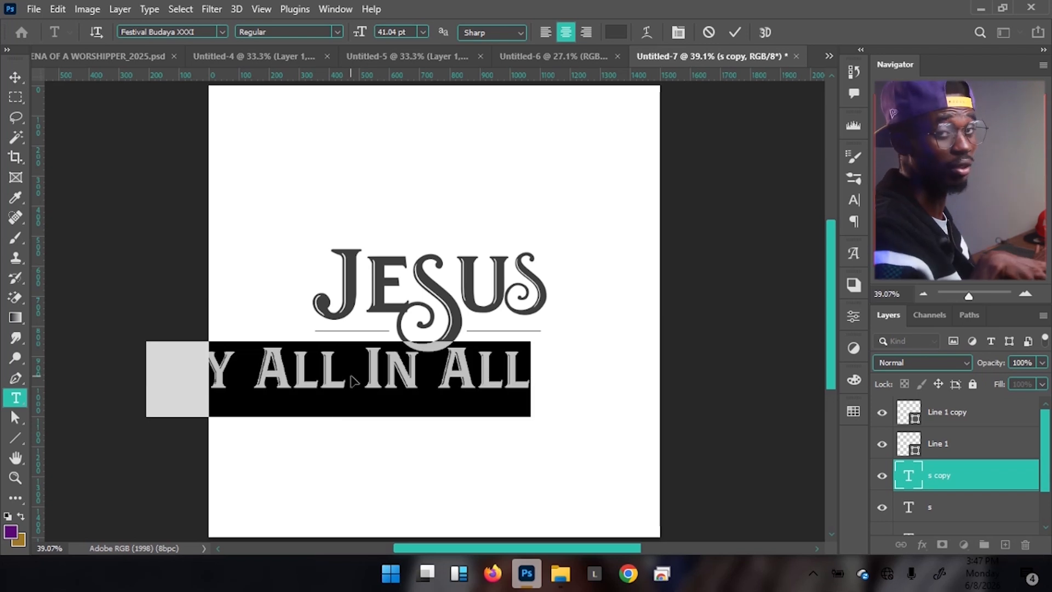
{"action": "left_click", "coordinate": [208, 30]}
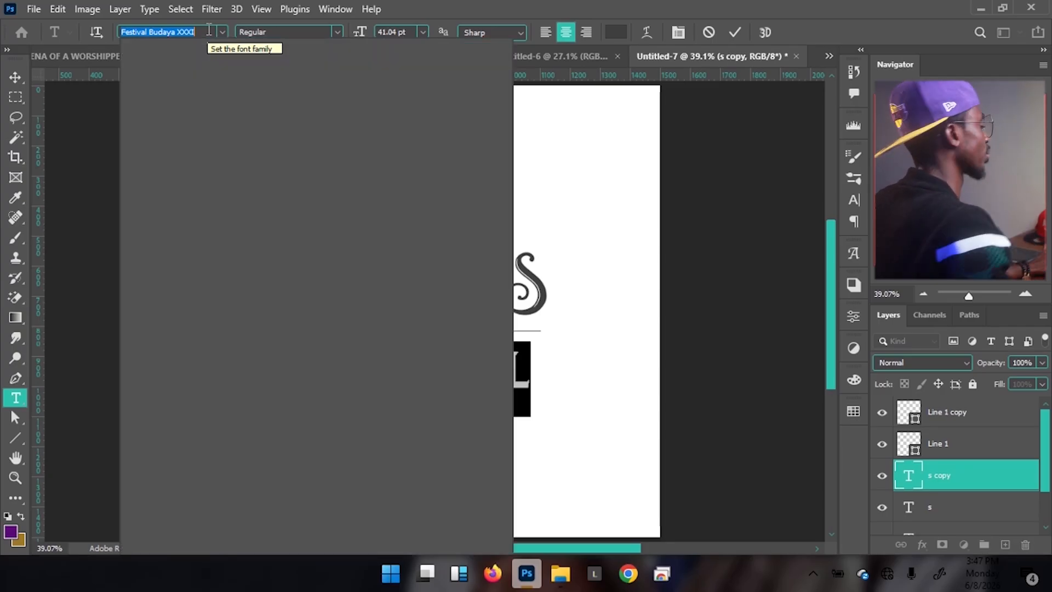
{"action": "type", "text": "mo"}
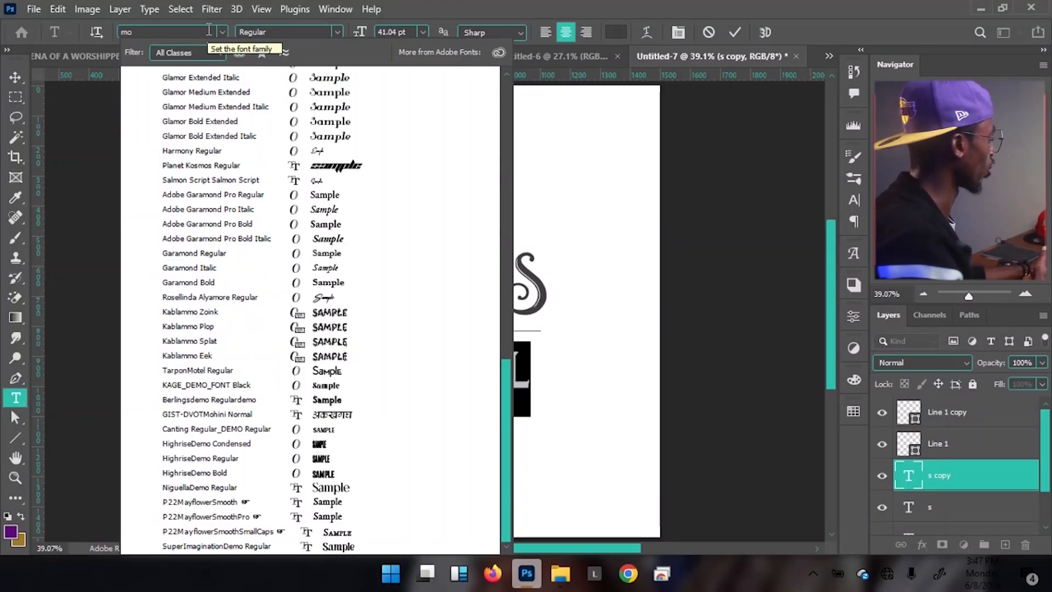
{"action": "type", "text": "ntserrat"}
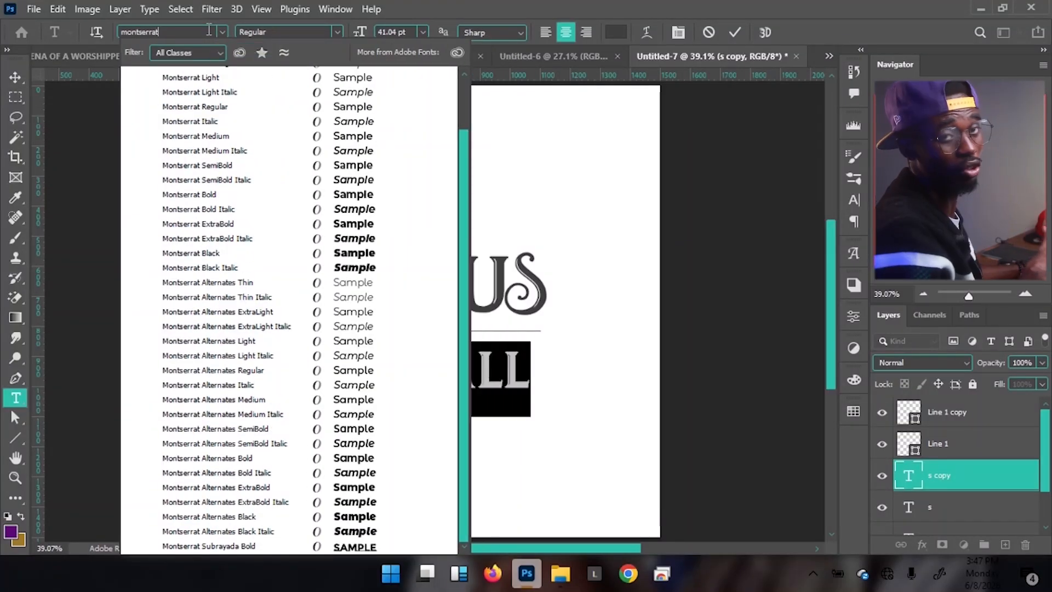
{"action": "left_click", "coordinate": [335, 196]}
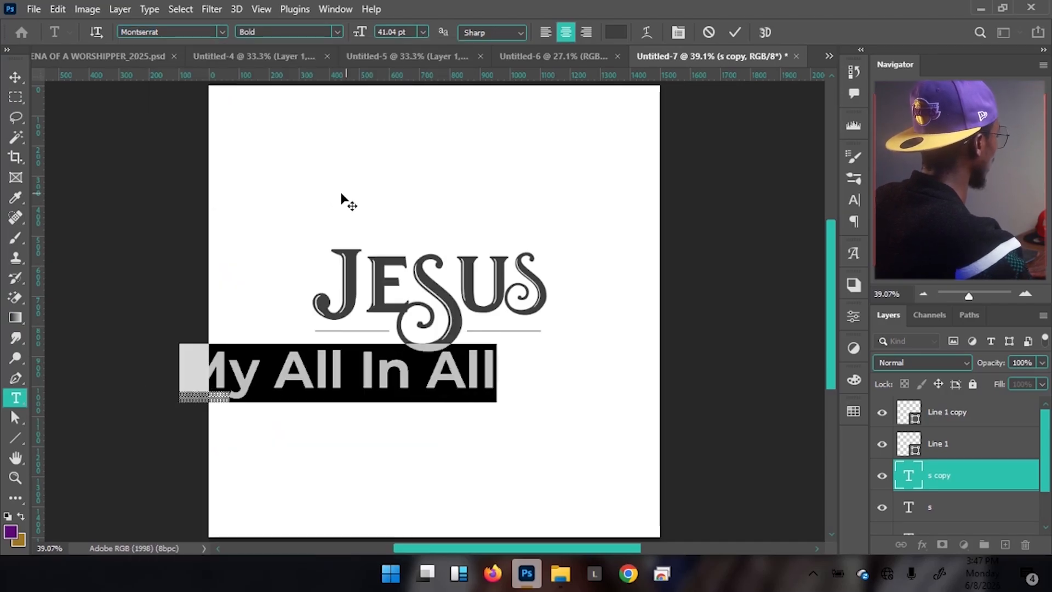
- Set the "My All In All" text to all caps at 18 pt and commit the text edit
{"action": "left_click", "coordinate": [679, 32]}
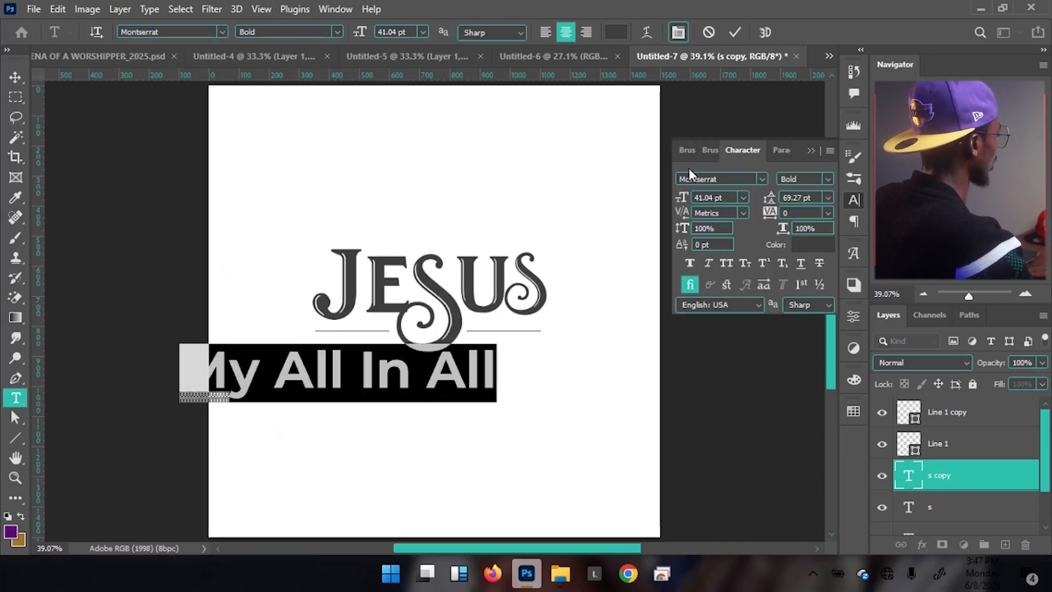
{"action": "left_click", "coordinate": [726, 264]}
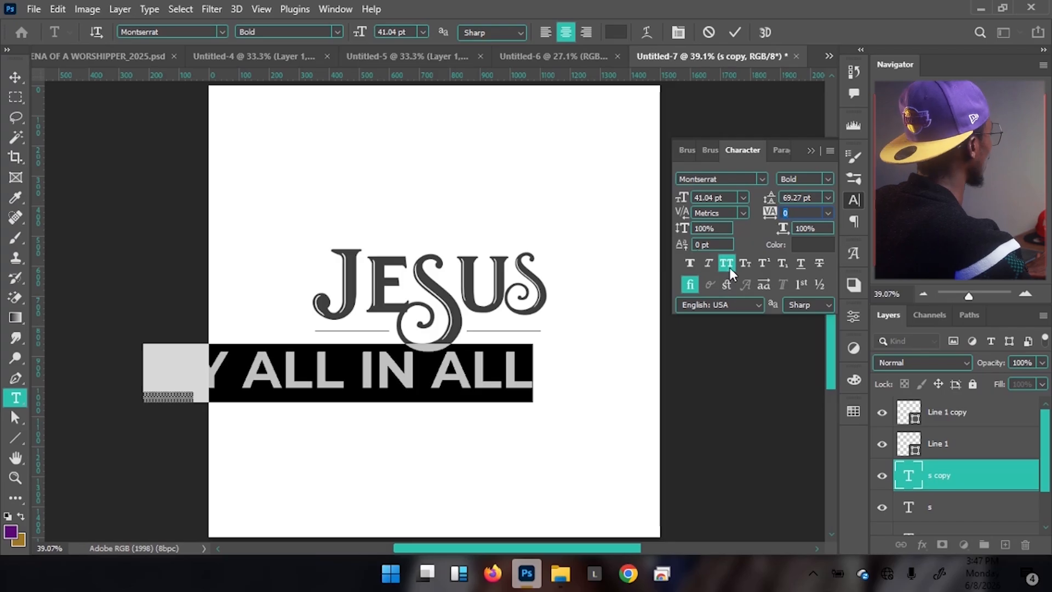
{"action": "left_click_drag", "start_coordinate": [360, 33], "coordinate": [342, 45]}
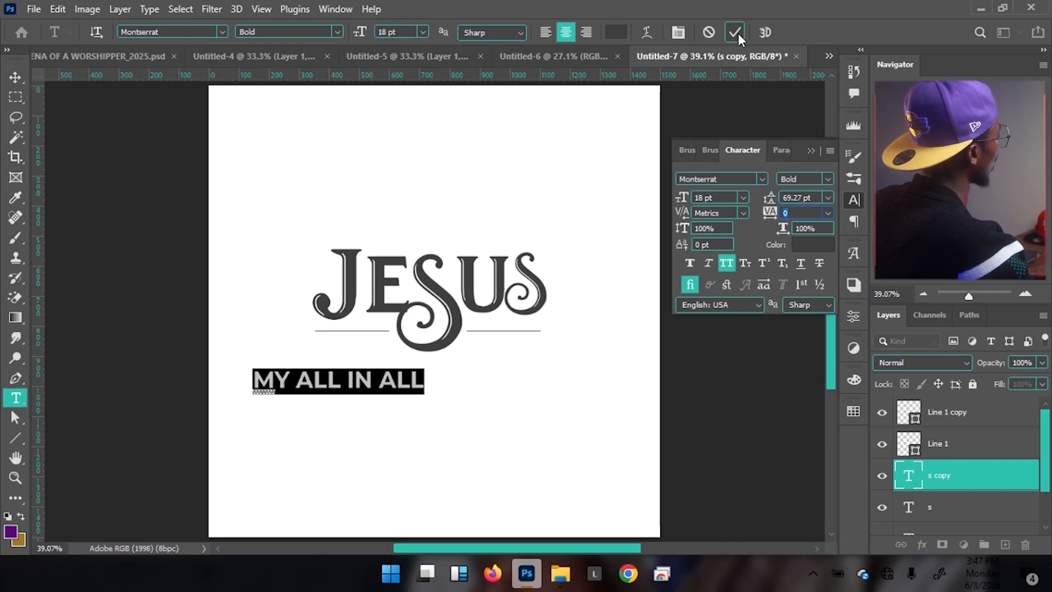
{"action": "left_click", "coordinate": [738, 34]}
- Move the tagline directly beneath the lines and widen the gap between ALL and IN with spaces to clear the large S's swash
{"action": "key", "text": "v"}
{"action": "left_click_drag", "start_coordinate": [370, 389], "coordinate": [452, 368]}
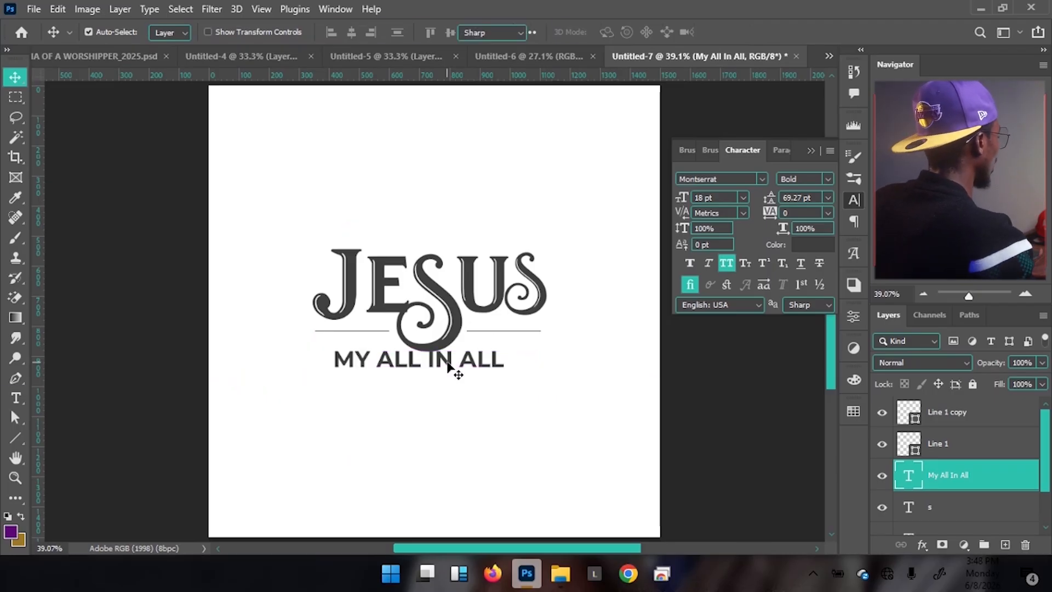
{"action": "double_click", "coordinate": [454, 361]}
{"action": "left_click", "coordinate": [427, 358]}
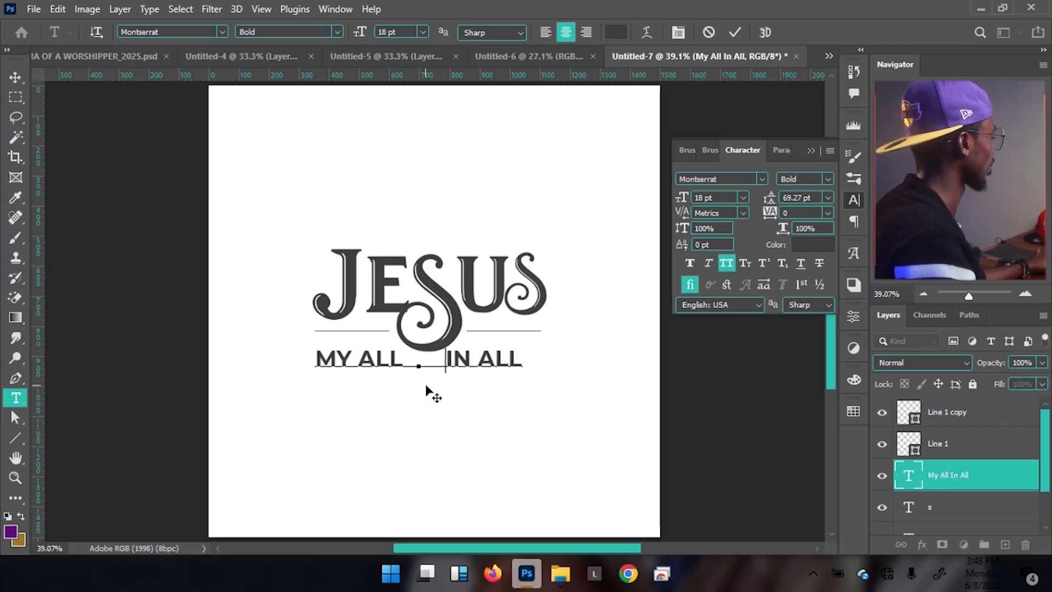
{"action": "key", "text": "ctrl+Return"}
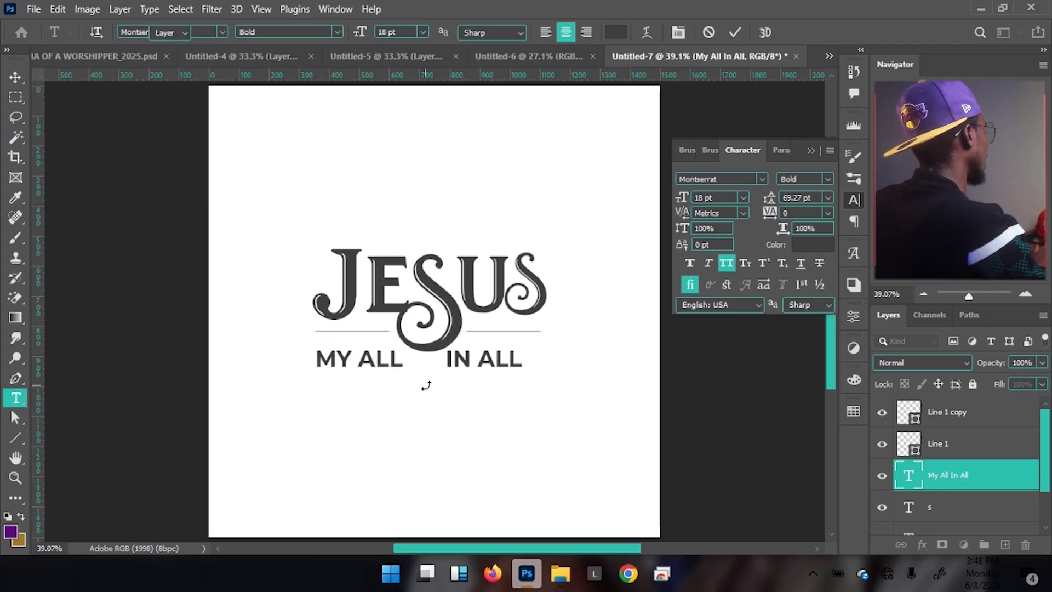
- Nudge the tagline up close beneath the two lines and compare its placement with the reference flyer
{"action": "key", "text": "v"}
{"action": "key", "text": "shift+Up"}
{"action": "key", "text": "shift+Up"}
{"action": "key", "text": "shift+Up"}
{"action": "key", "text": "shift+Up"}
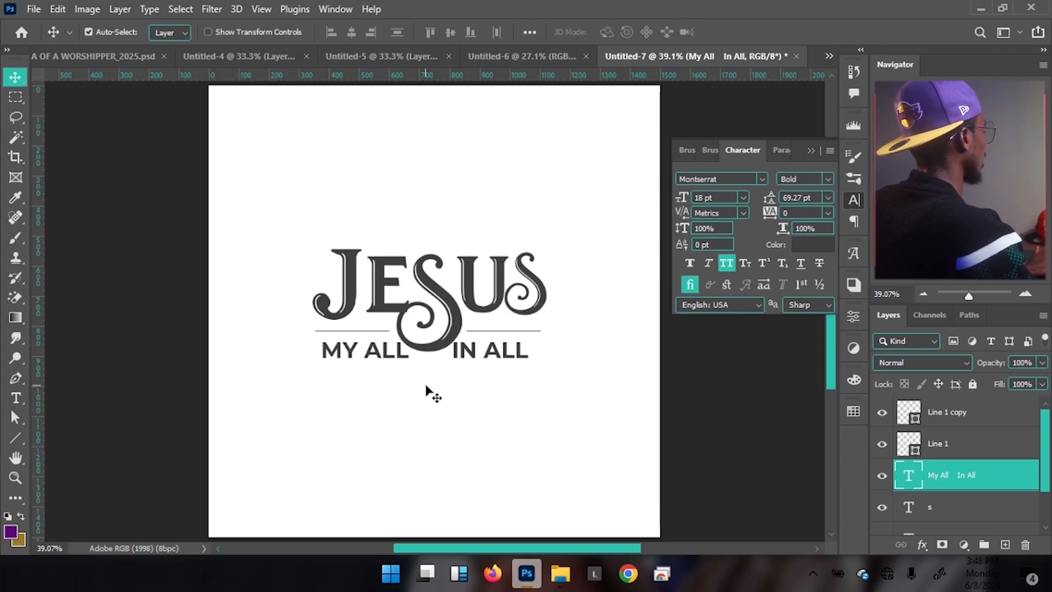
{"action": "left_click", "coordinate": [97, 54]}
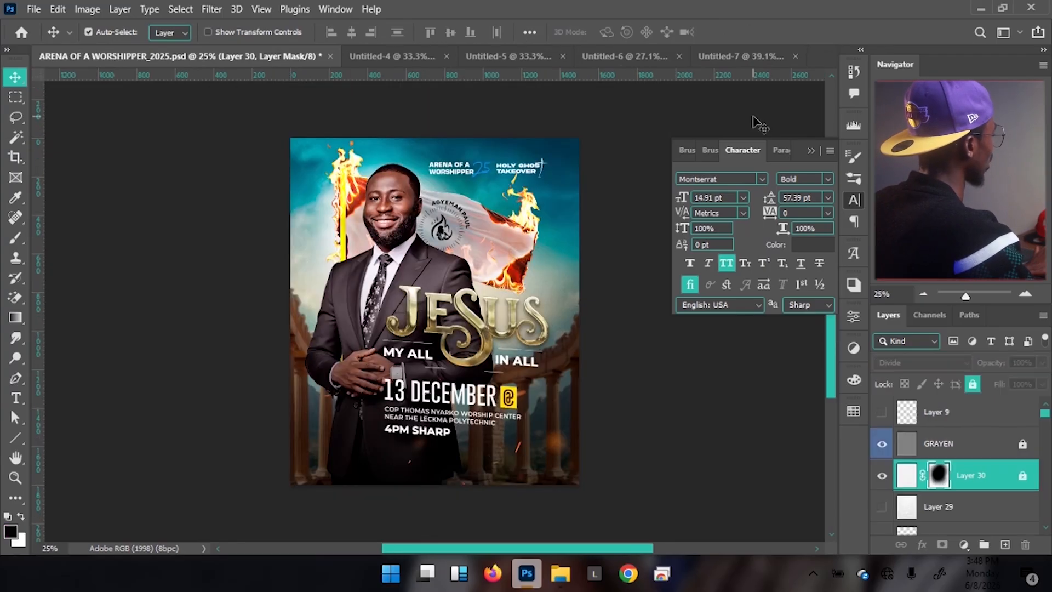
{"action": "left_click", "coordinate": [737, 55]}
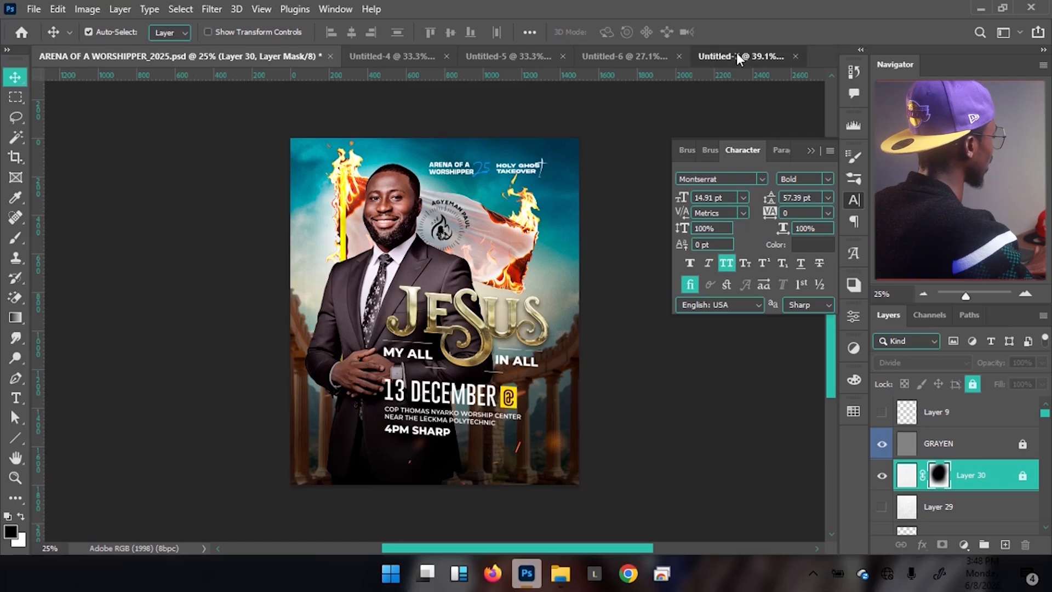
- Scale the tagline down proportionally to about 14.84 pt and shift it right beneath the title
{"action": "key", "text": "ctrl"}
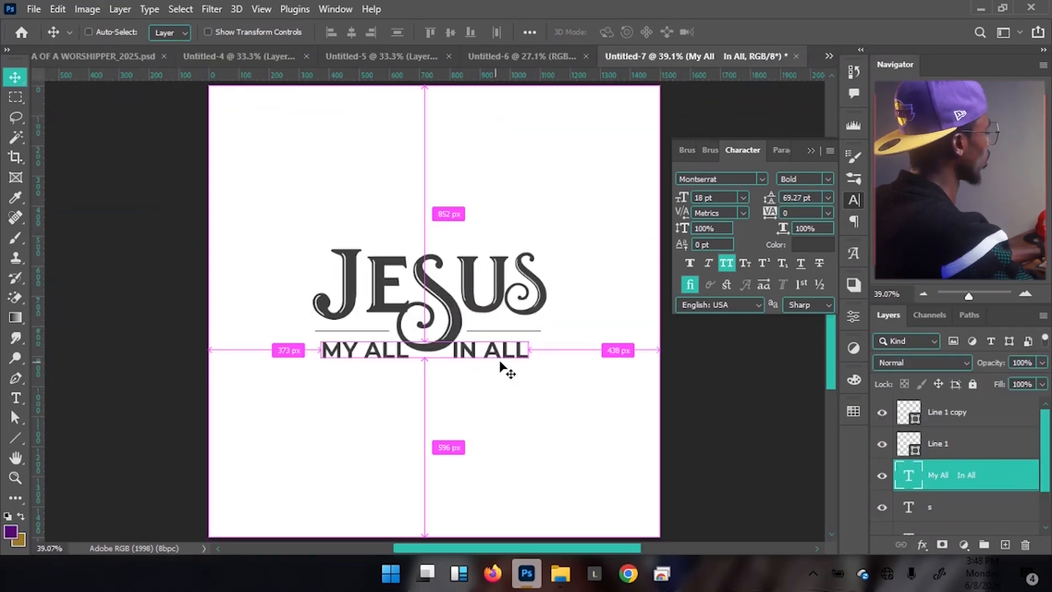
{"action": "key", "text": "ctrl+t"}
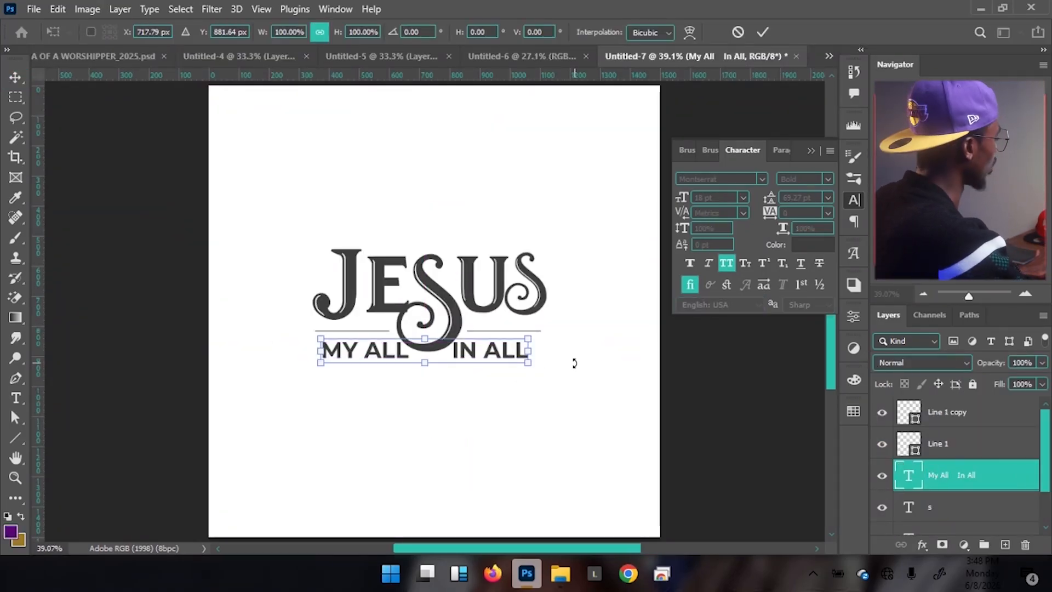
{"action": "left_click_drag", "start_coordinate": [528, 364], "coordinate": [491, 365]}
{"action": "key", "text": "Return"}
{"action": "key", "text": "shift+Right"}
{"action": "key", "text": "shift+Right"}
{"action": "key", "text": "shift+Right"}
{"action": "key", "text": "shift+Right"}
{"action": "key", "text": "shift+Right"}
{"action": "key", "text": "shift+Right"}
{"action": "key", "text": "shift+Right"}
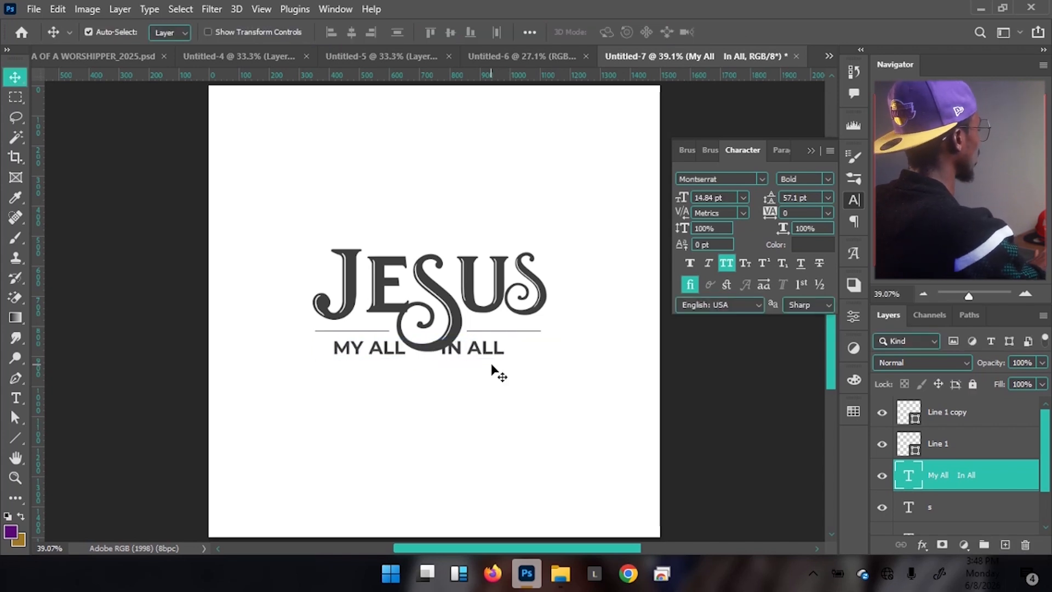
{"action": "key", "text": "shift+Right"}
- Widen the gap between ALL and IN with extra spaces around the large S's swash and nudge the tagline slightly right
{"action": "key", "text": "t"}
{"action": "key", "text": "Return"}
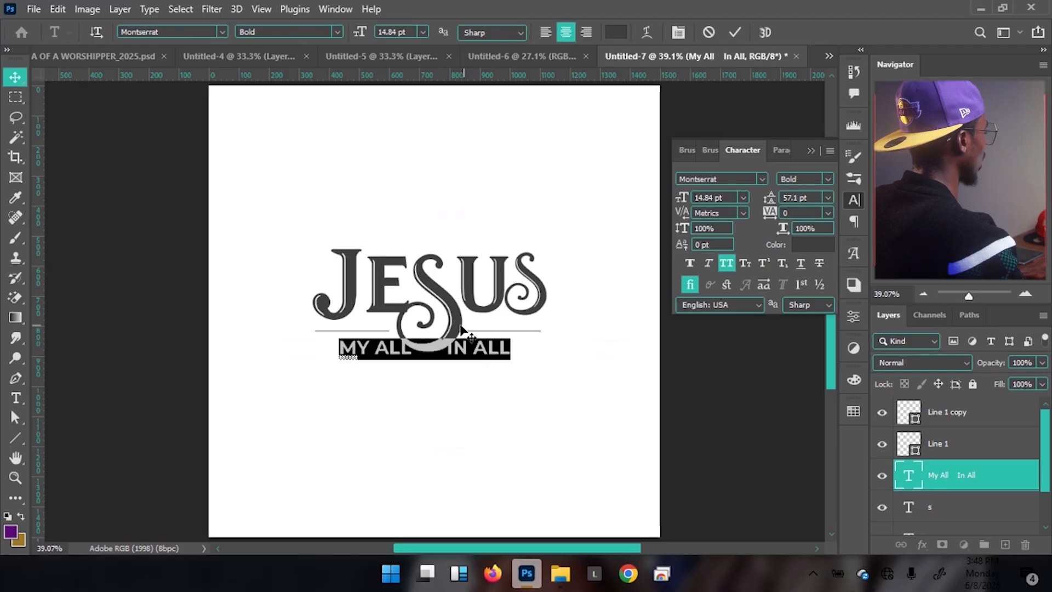
{"action": "left_click", "coordinate": [444, 347]}
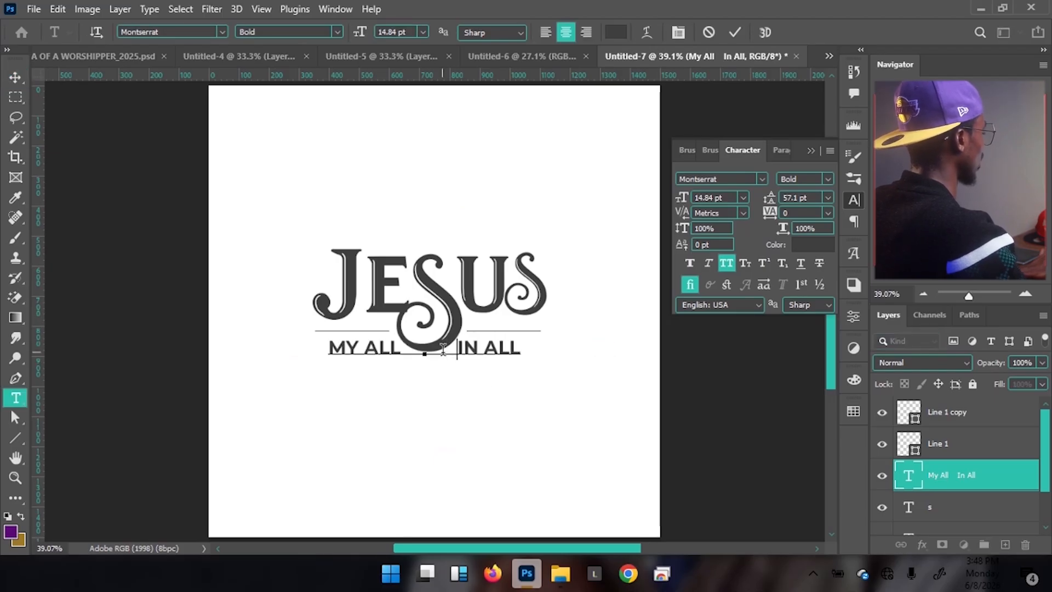
{"action": "key", "text": "ctrl+Return"}
{"action": "key", "text": "v"}
{"action": "key", "text": "Right"}
{"action": "key", "text": "Right"}
{"action": "key", "text": "Right"}
{"action": "key", "text": "Right"}
{"action": "key", "text": "Right"}
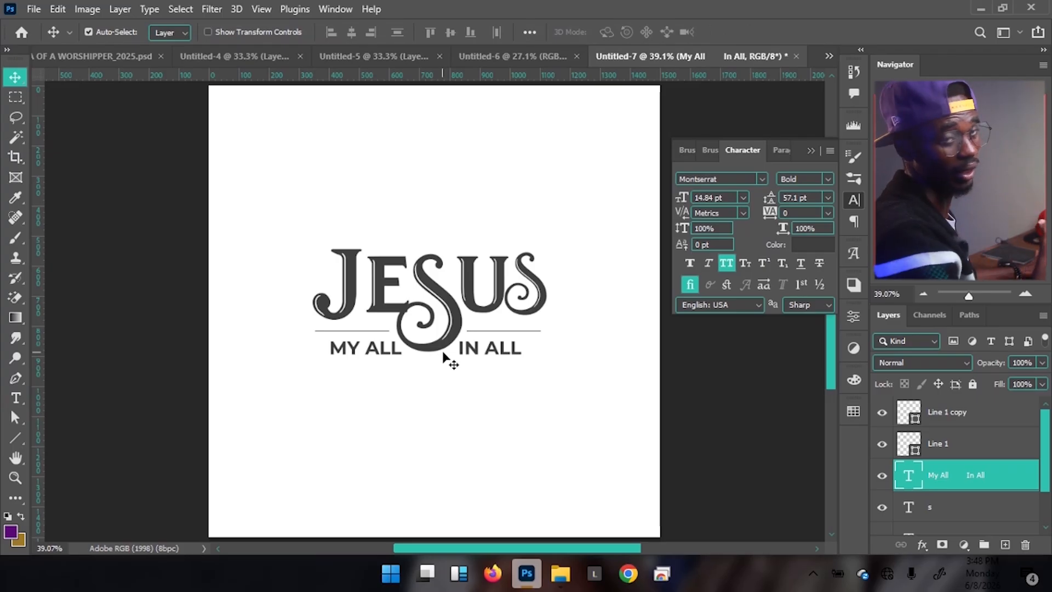
- Check the flyer's lines, duplicate the Line 1 copy layer and move the duplicate below the tagline
{"action": "left_click", "coordinate": [90, 55]}
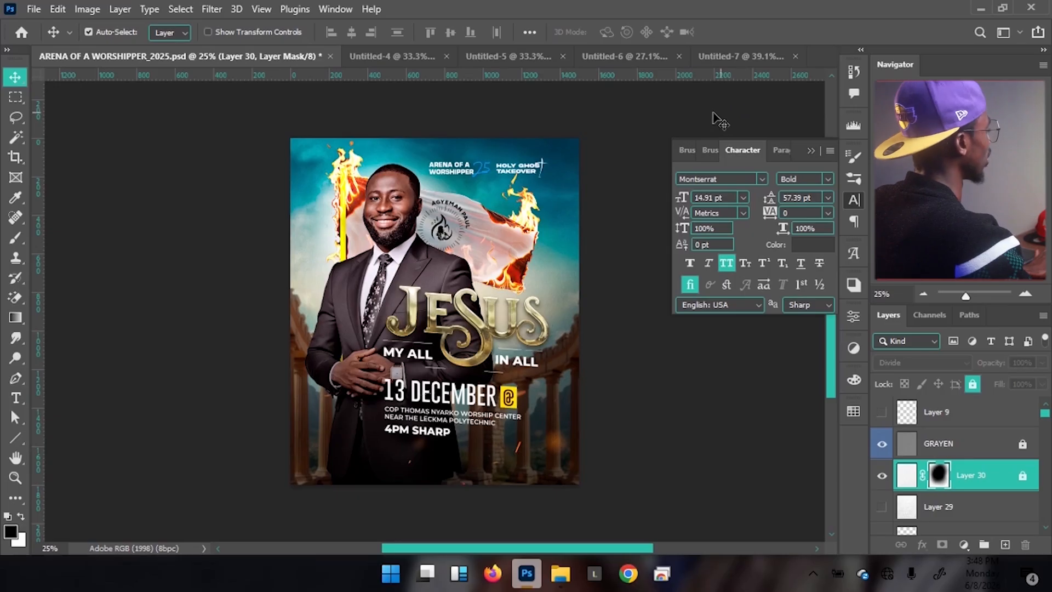
{"action": "left_click", "coordinate": [727, 52]}
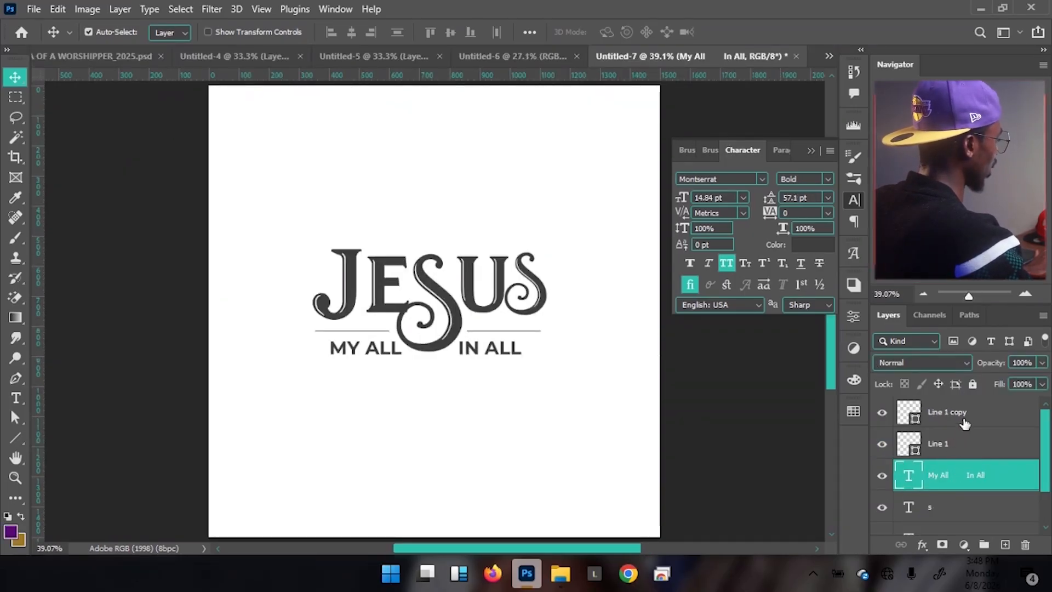
{"action": "left_click", "coordinate": [967, 419]}
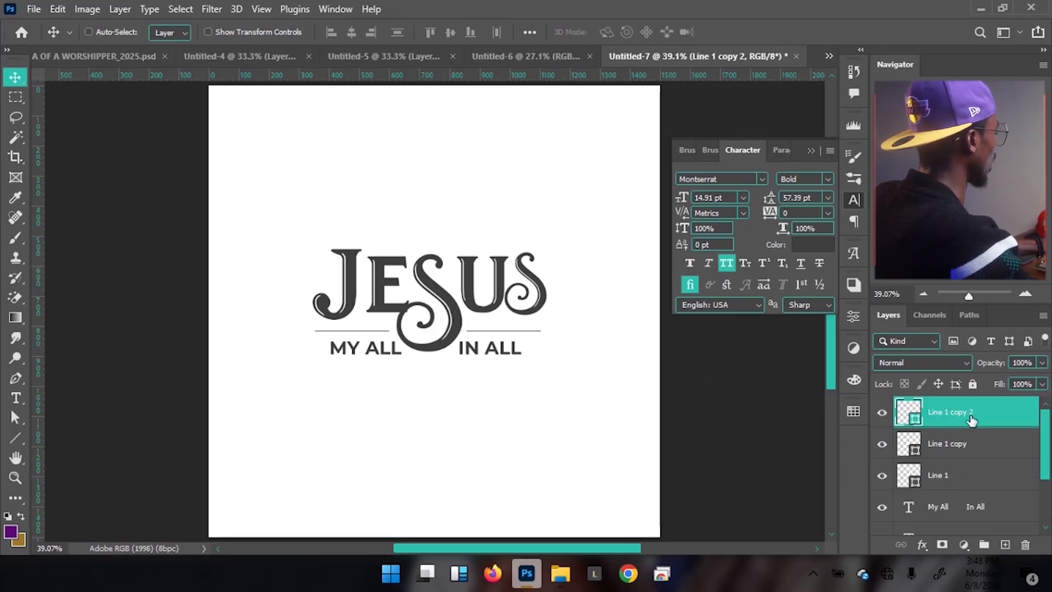
{"action": "mouse_move", "coordinate": [448, 400]}
{"action": "left_mouse_down"}
{"action": "mouse_move", "coordinate": [457, 445]}
{"action": "mouse_move", "coordinate": [429, 420]}
{"action": "mouse_move", "coordinate": [437, 436]}
{"action": "mouse_move", "coordinate": [442, 416]}
{"action": "left_mouse_up"}
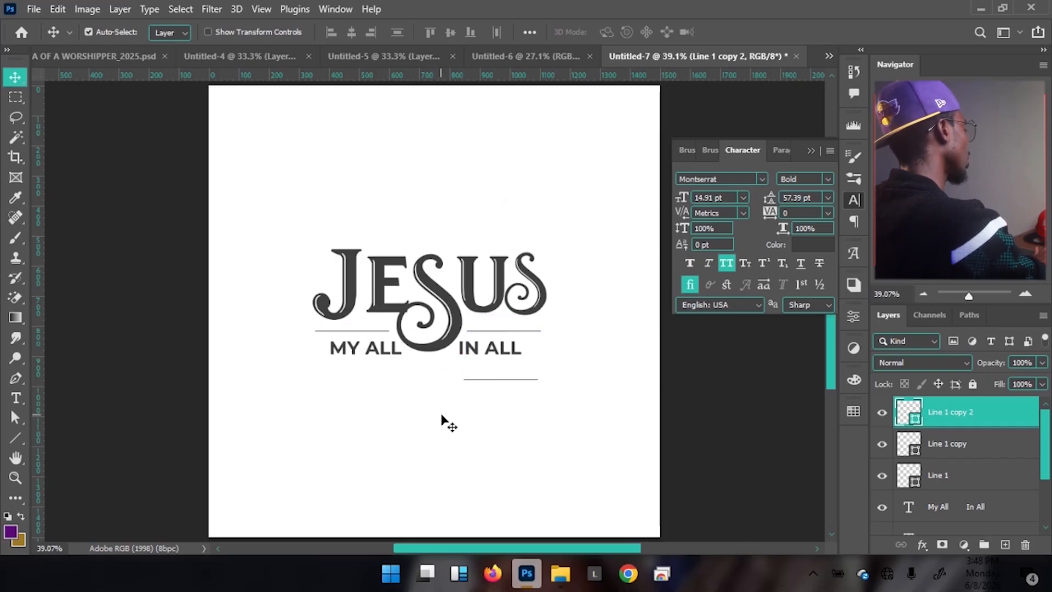
- Nudge the duplicated line left and up until it sits centred just beneath the large S
{"action": "key", "text": "shift+Left"}
{"action": "key", "text": "shift+Left"}
{"action": "key", "text": "shift+Left"}
{"action": "key", "text": "shift+Left"}
{"action": "key", "text": "shift+Left"}
{"action": "key", "text": "shift+Left"}
{"action": "key", "text": "shift+Left"}
{"action": "key", "text": "shift+Left"}
{"action": "key", "text": "shift+Left"}
{"action": "key", "text": "shift+Left"}
{"action": "key", "text": "shift+Left"}
{"action": "key", "text": "shift+Left"}
{"action": "key", "text": "shift+Left"}
{"action": "key", "text": "shift+Left"}
{"action": "key", "text": "shift+Left"}
{"action": "key", "text": "shift+Left"}
{"action": "key", "text": "shift+Left"}
{"action": "key", "text": "shift+Left"}
{"action": "key", "text": "shift+Left"}
{"action": "key", "text": "shift+Left"}
{"action": "key", "text": "shift+Right"}
{"action": "key", "text": "shift+Right"}
{"action": "key", "text": "shift+Right"}
{"action": "key", "text": "shift+Right"}
{"action": "key", "text": "shift+Right"}
{"action": "key", "text": "shift+Right"}
{"action": "key", "text": "shift+Right"}
{"action": "key", "text": "shift+Right"}
{"action": "key", "text": "shift+Right"}
{"action": "key", "text": "shift+Right"}
{"action": "key", "text": "shift+Up"}
{"action": "key", "text": "shift+Up"}
{"action": "key", "text": "shift+Up"}
{"action": "key", "text": "shift+Up"}
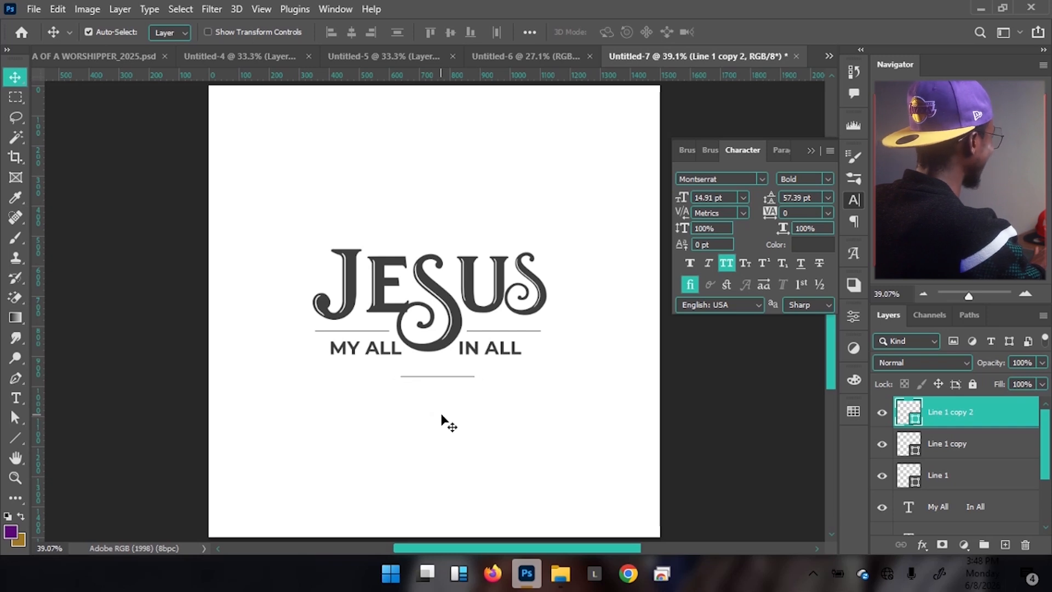
{"action": "key", "text": "shift+Left"}
{"action": "key", "text": "shift+Left"}
{"action": "key", "text": "shift+Left"}
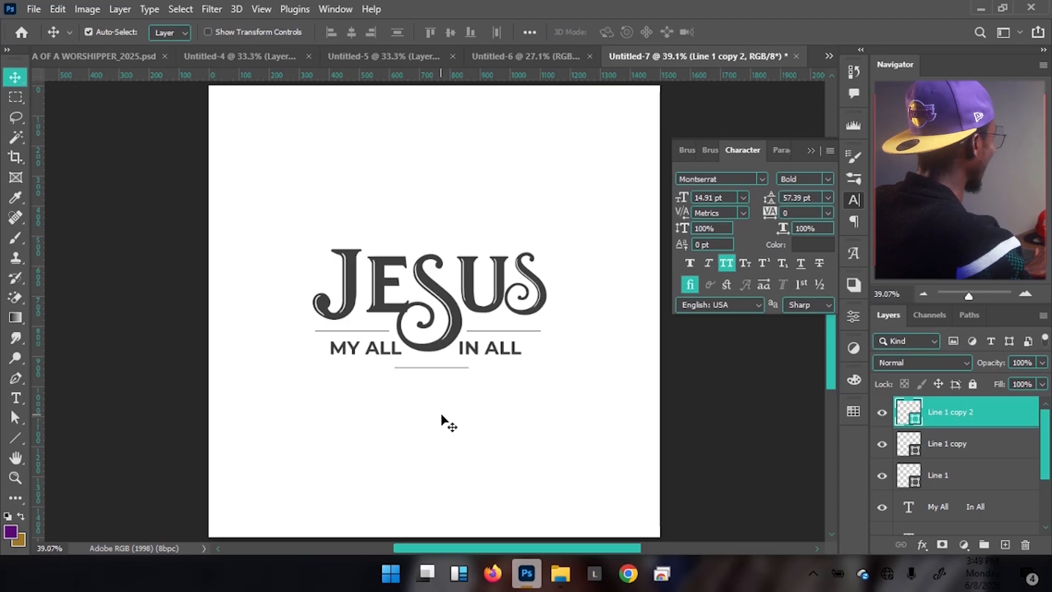
- Compare with the flyer and delete the Line 1 copy layer above IN ALL
{"action": "left_click", "coordinate": [103, 57]}
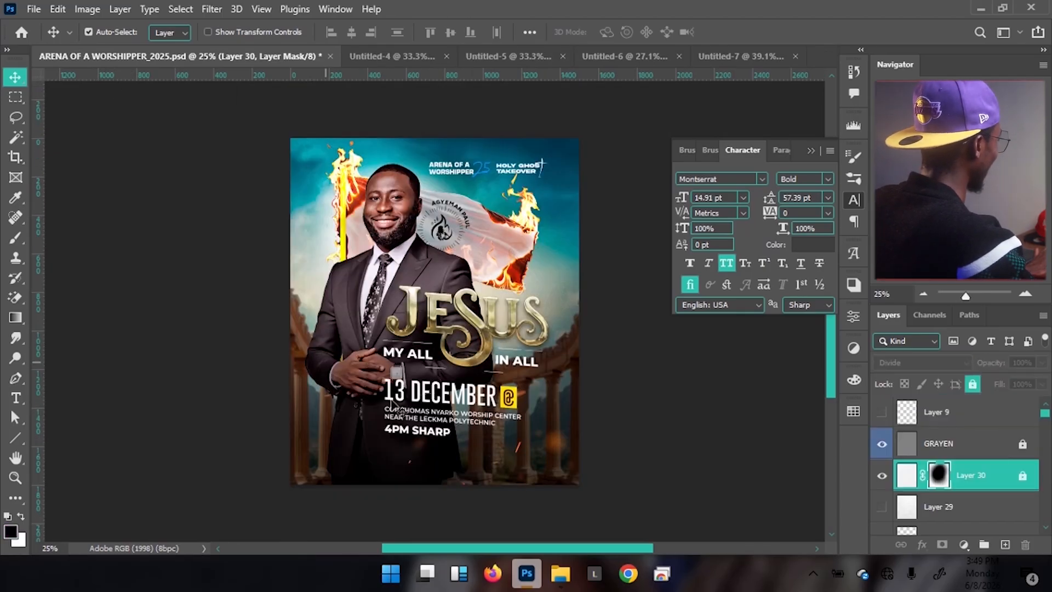
{"action": "left_click", "coordinate": [713, 48]}
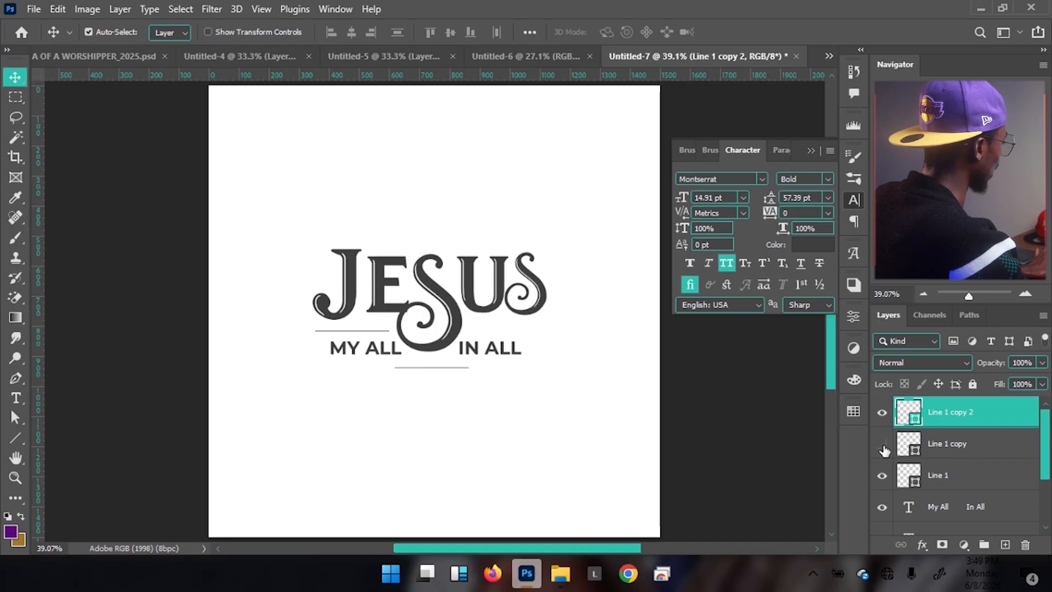
{"action": "left_click", "coordinate": [978, 457]}
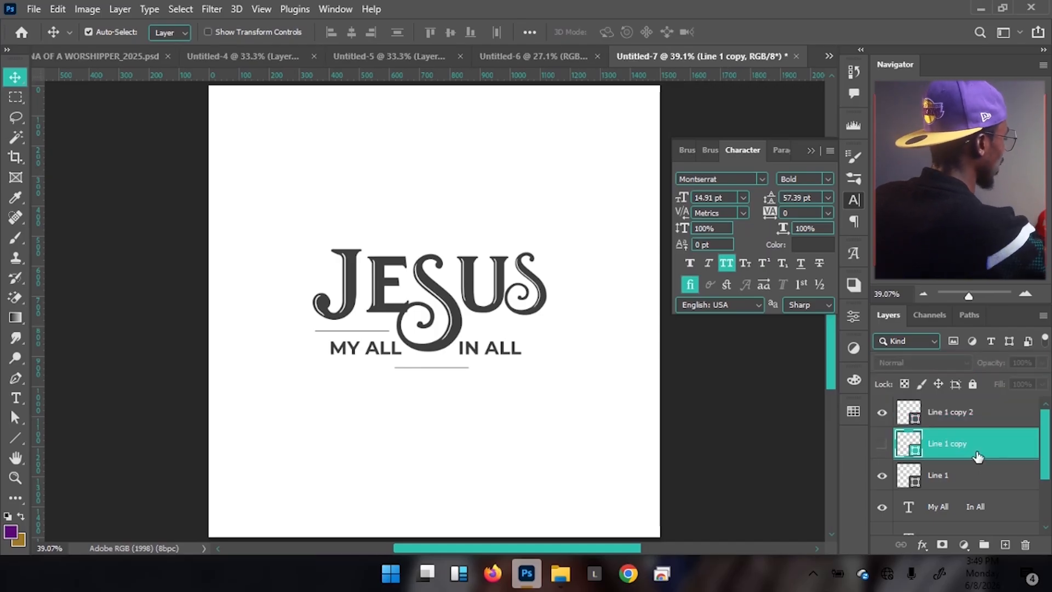
{"action": "key", "text": "Delete"}
{"action": "left_click", "coordinate": [941, 422]}
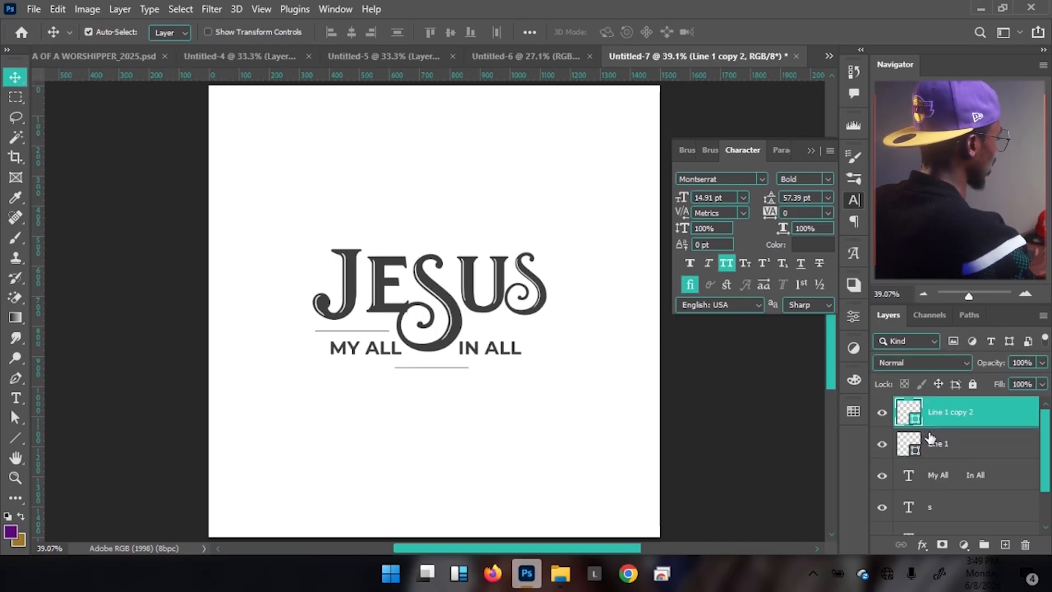
- Extend Line 1 to 745 px wide so it spans beneath the whole JESUS title
{"action": "left_click", "coordinate": [960, 446]}
{"action": "key", "text": "a"}
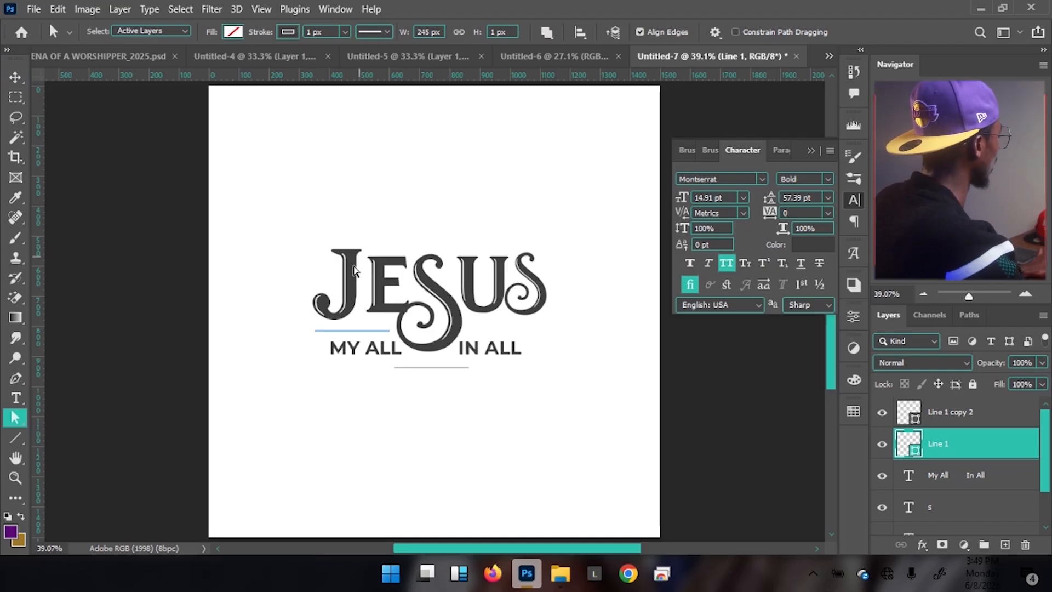
{"action": "left_click_drag", "start_coordinate": [368, 291], "coordinate": [430, 389]}
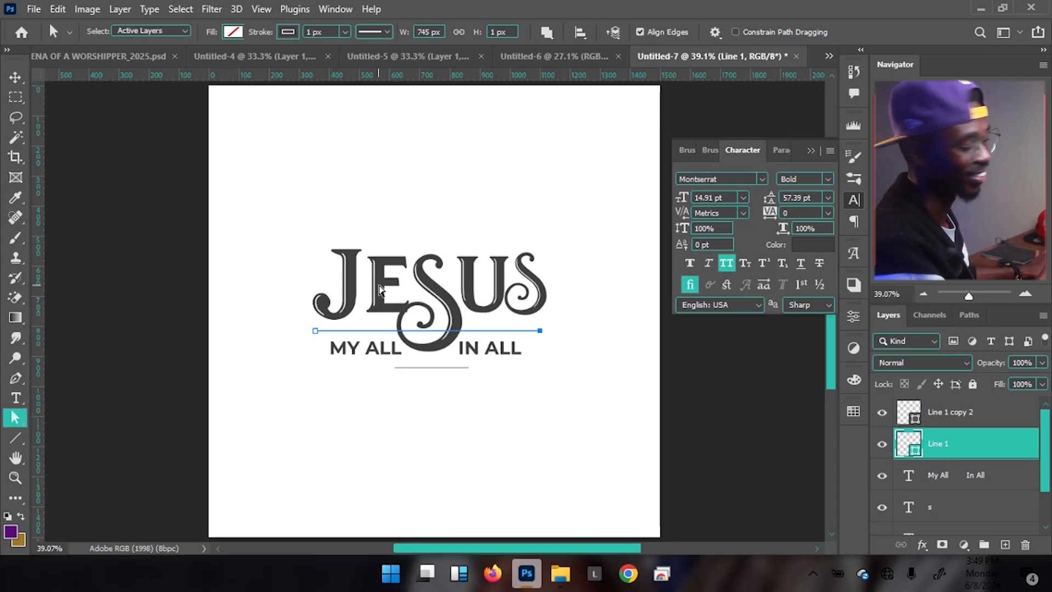
{"action": "key", "text": "v"}
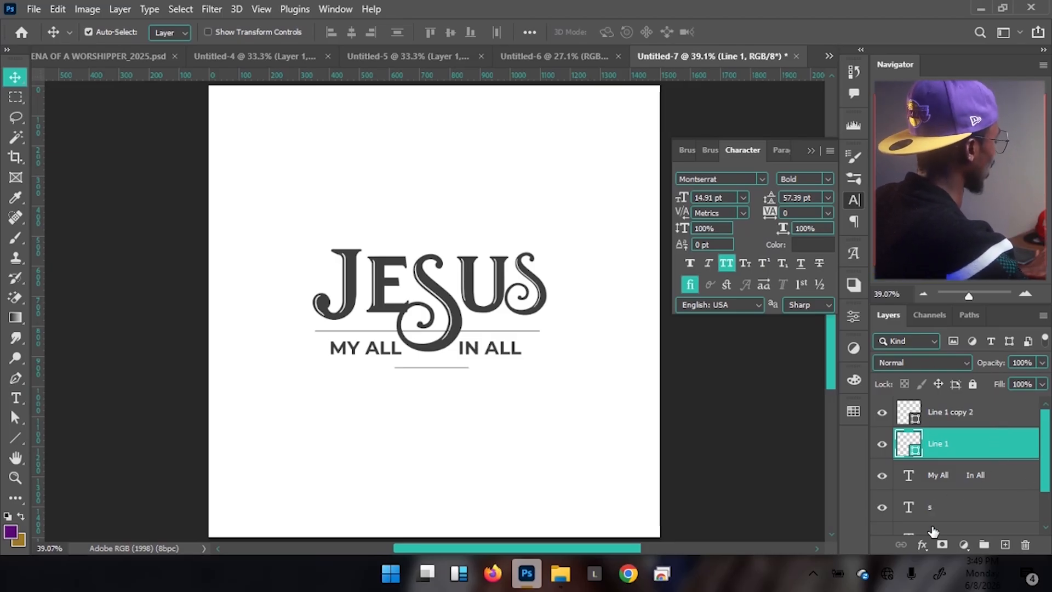
- Group Line 1, add a layer mask to the group and paint out the part crossing the large S with a 200 px brush
{"action": "key", "text": "ctrl+g"}
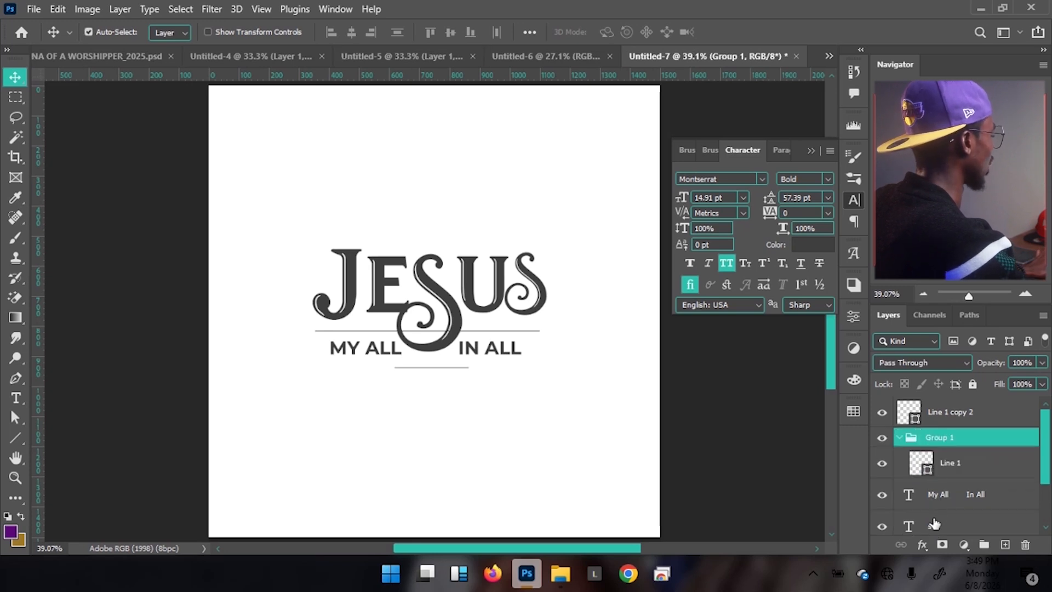
{"action": "left_click", "coordinate": [942, 545]}
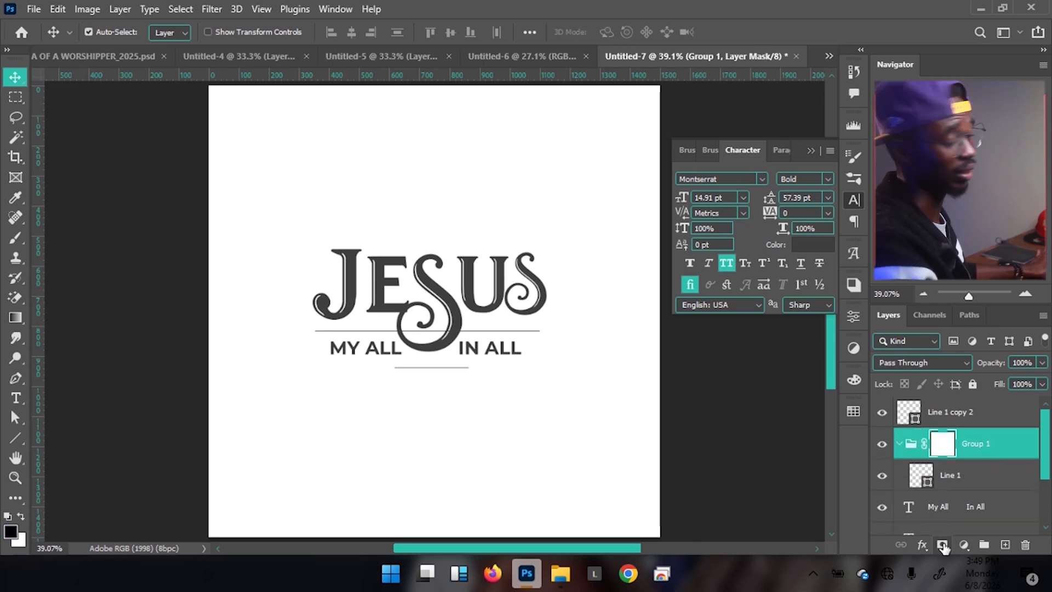
{"action": "key", "text": "b"}
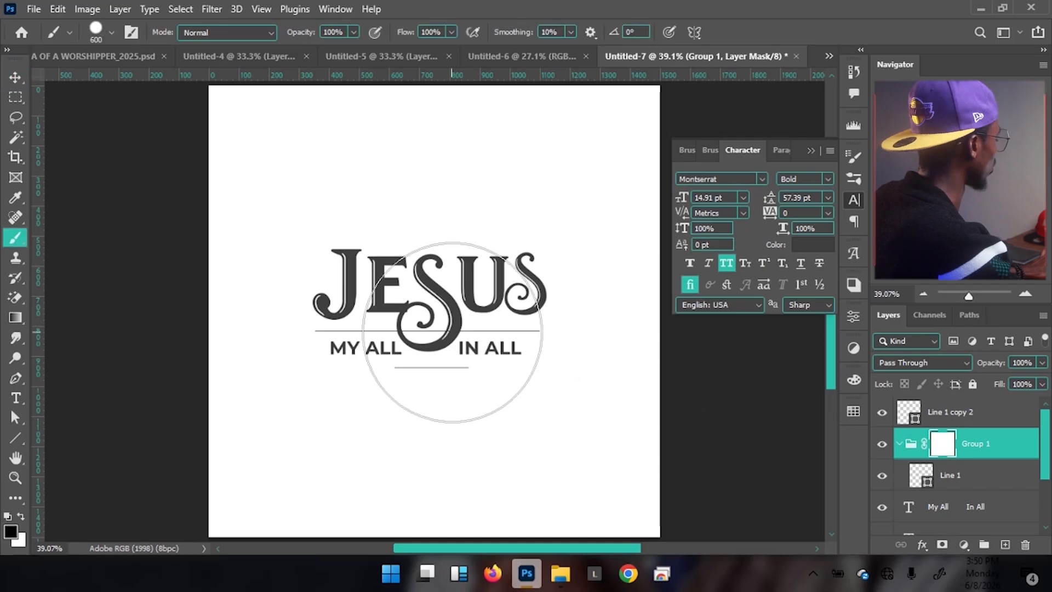
{"action": "key", "text": "bracketleft"}
{"action": "key", "text": "bracketleft"}
{"action": "key", "text": "bracketleft"}
{"action": "key", "text": "bracketleft"}
{"action": "key", "text": "bracketleft"}
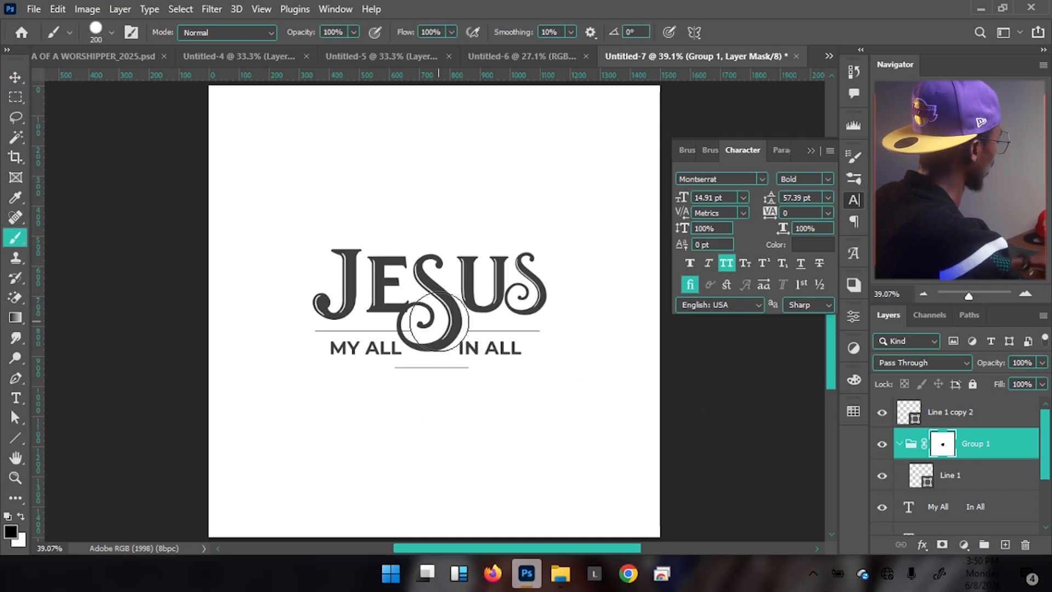
- Mask out the line ends beside the large S's swash with a 125 px brush and compare the lettering with the flyer
{"action": "key", "text": "bracketleft"}
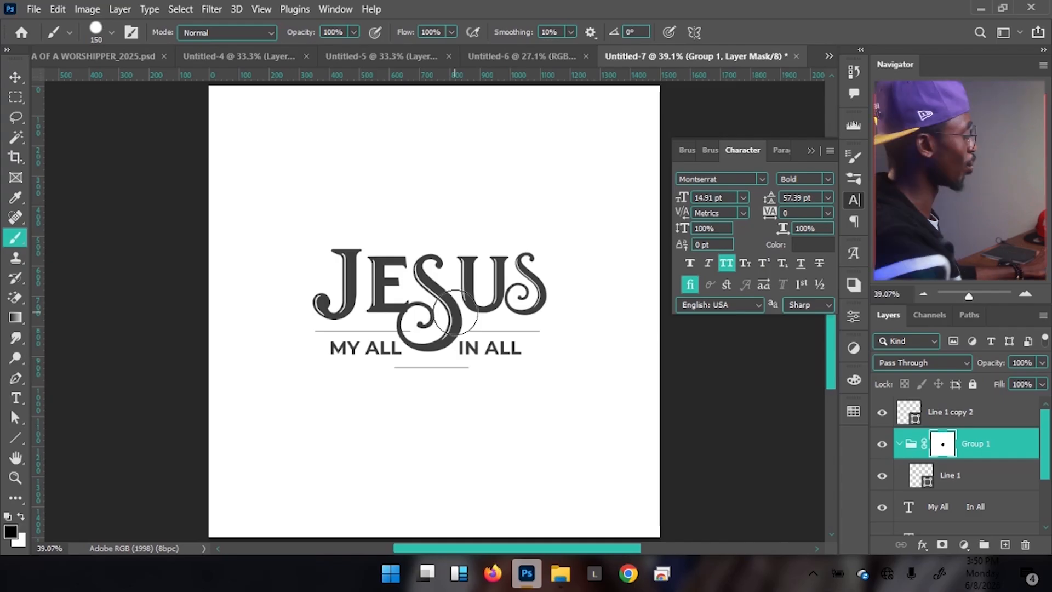
{"action": "key", "text": "bracketleft"}
{"action": "key", "text": "bracketleft"}
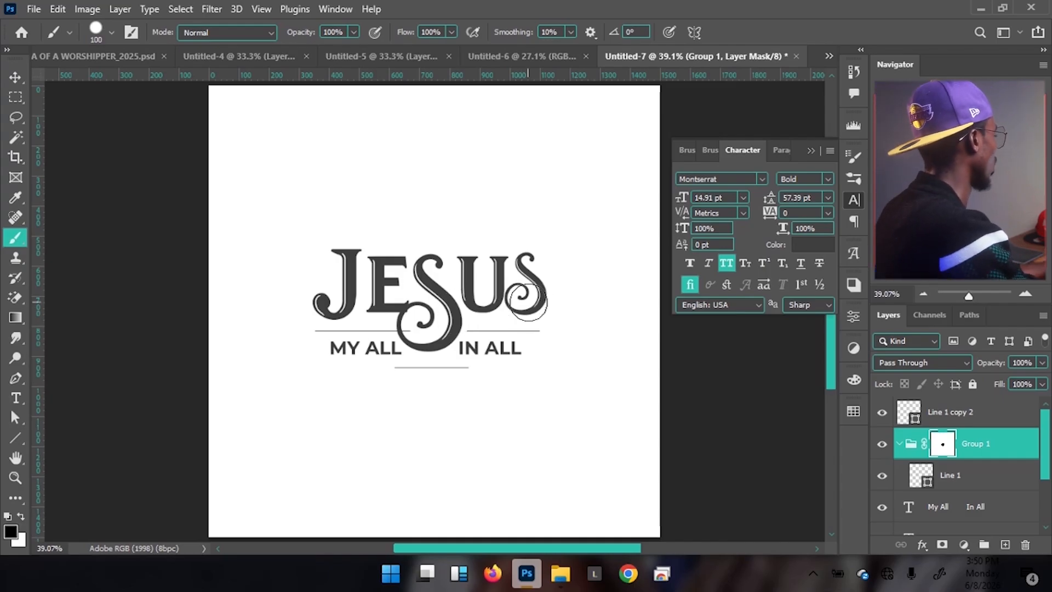
{"action": "key", "text": "bracketright"}
{"action": "key", "text": "bracketright"}
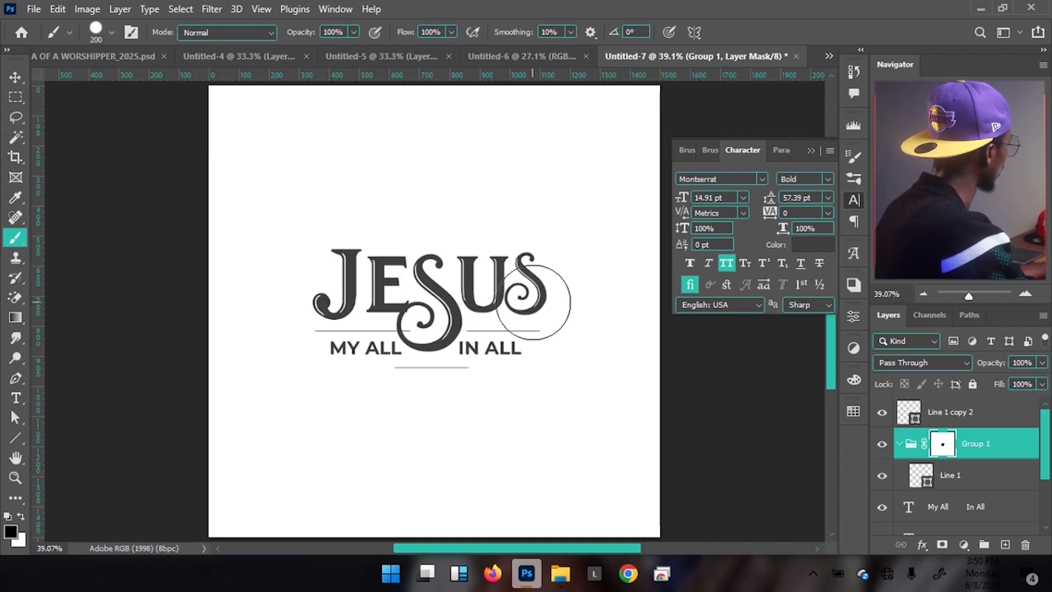
{"action": "key", "text": "bracketleft"}
{"action": "key", "text": "bracketleft"}
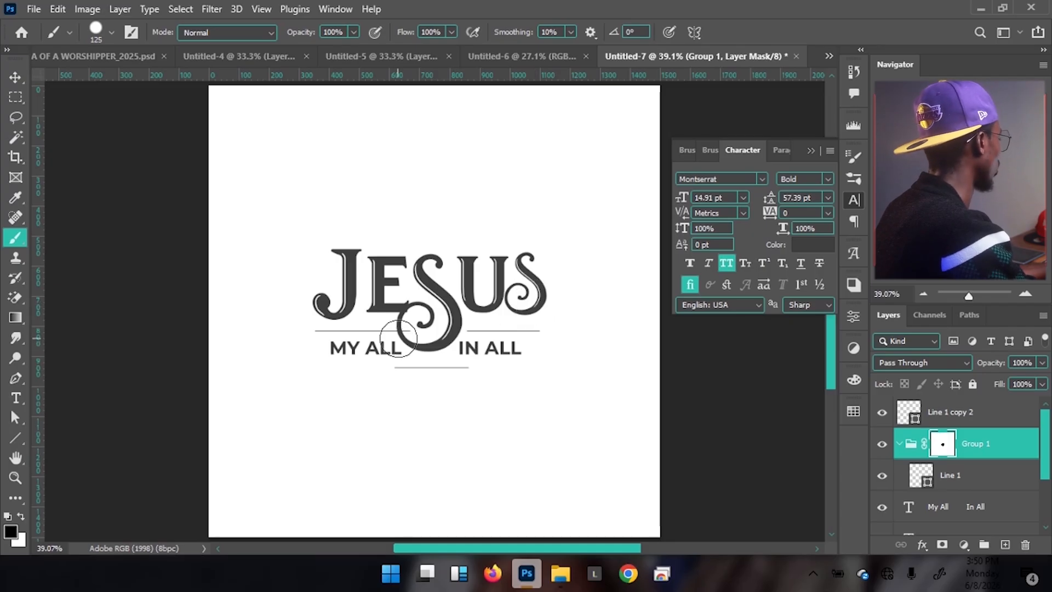
{"action": "key", "text": "bracketleft"}
{"action": "key", "text": "bracketleft"}
{"action": "key", "text": "bracketleft"}
{"action": "key", "text": "bracketleft"}
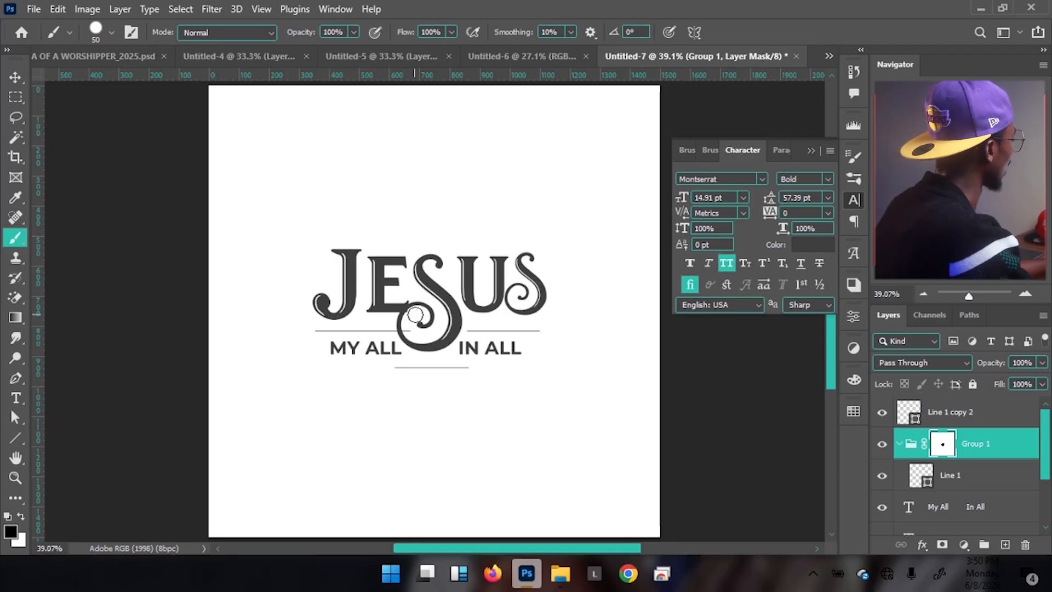
{"action": "key", "text": "bracketleft"}
{"action": "key", "text": "bracketleft"}
{"action": "key", "text": "bracketleft"}
{"action": "key", "text": "bracketright"}
{"action": "key", "text": "bracketright"}
{"action": "key", "text": "bracketright"}
{"action": "key", "text": "bracketright"}
{"action": "key", "text": "bracketright"}
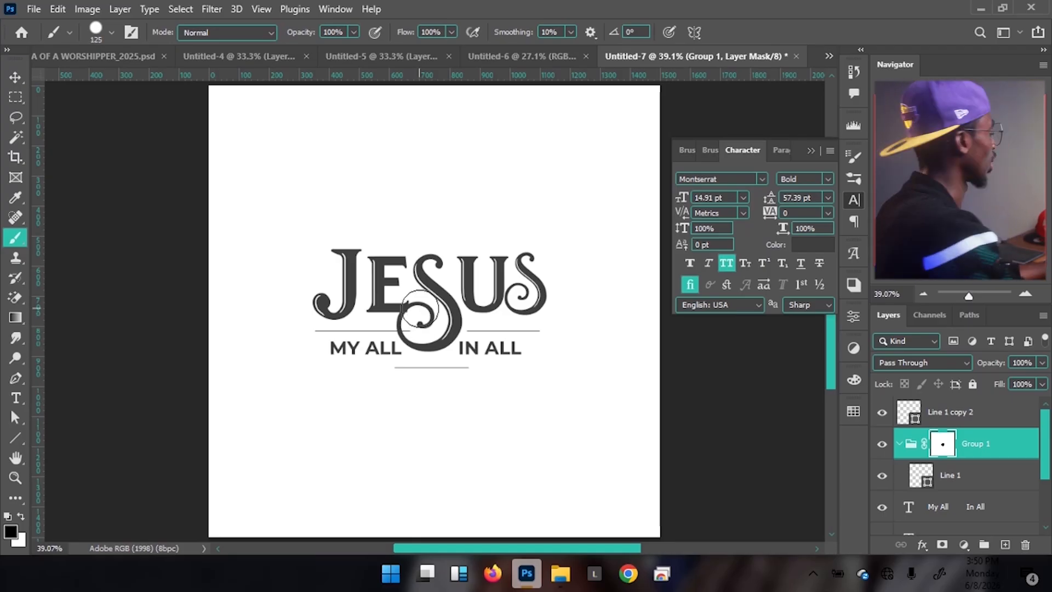
{"action": "left_click", "coordinate": [405, 329]}
{"action": "left_click", "coordinate": [451, 323]}
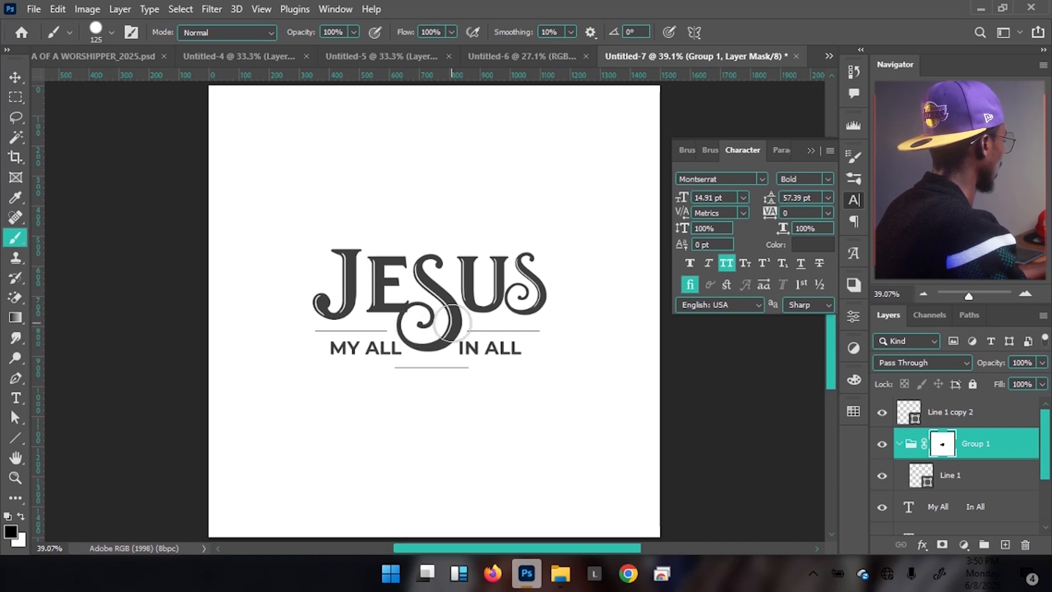
{"action": "key", "text": "v"}
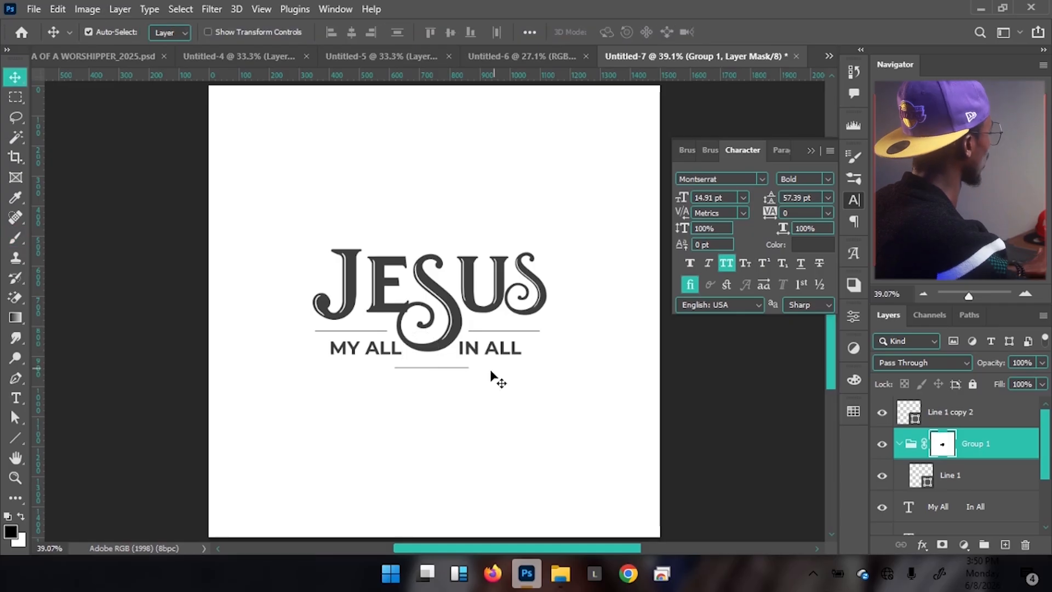
{"action": "left_click", "coordinate": [63, 53]}
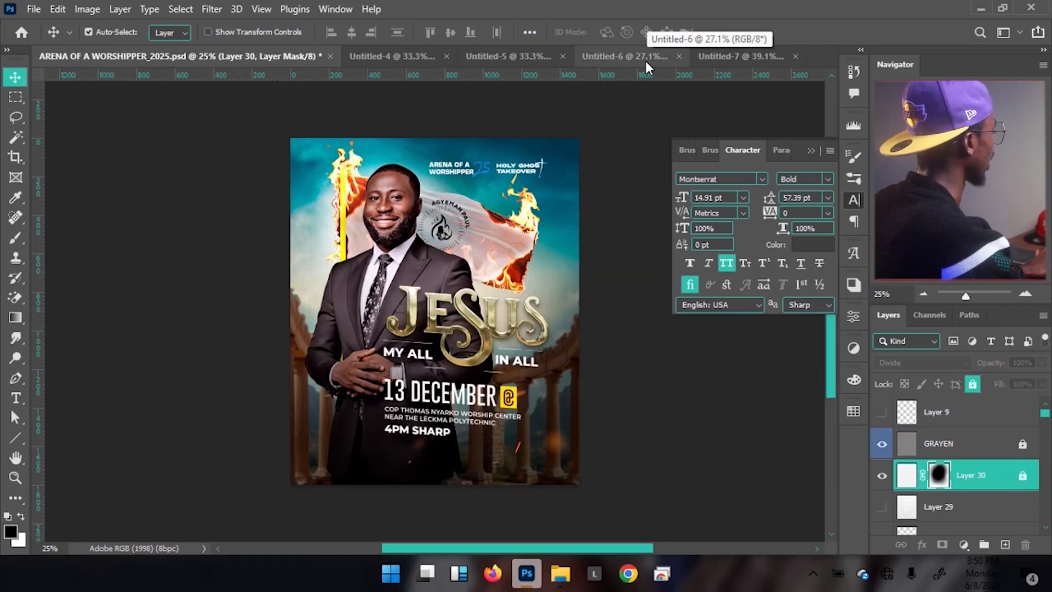
- Return to the Untitled-7 lettering document and move the Line 1 copy 2 layer into Group 1 so the group's mask applies to it
{"action": "left_click", "coordinate": [705, 56]}
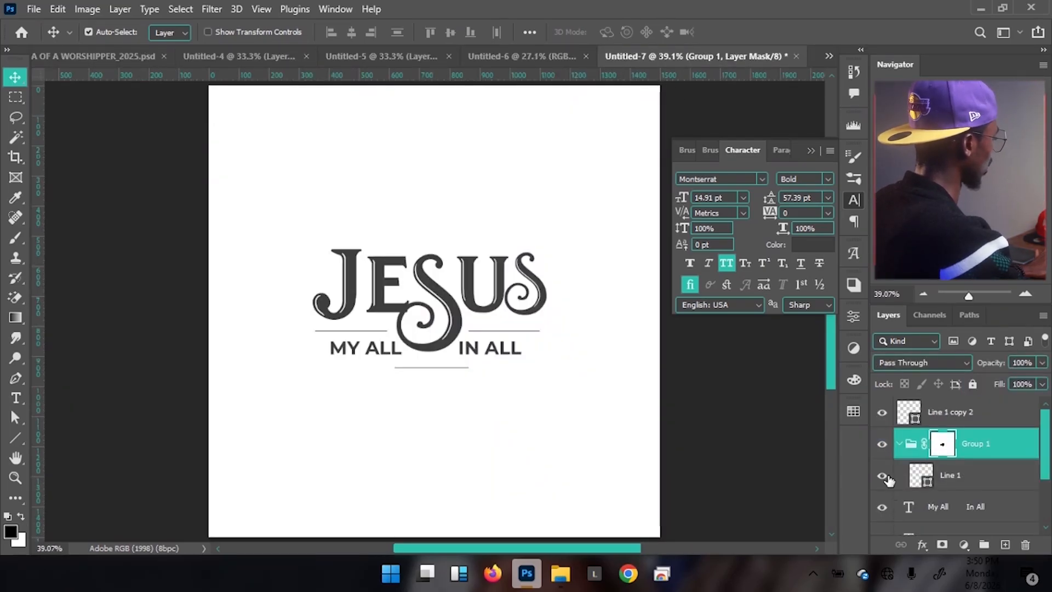
{"action": "left_click", "coordinate": [899, 444]}
{"action": "left_click", "coordinate": [973, 416]}
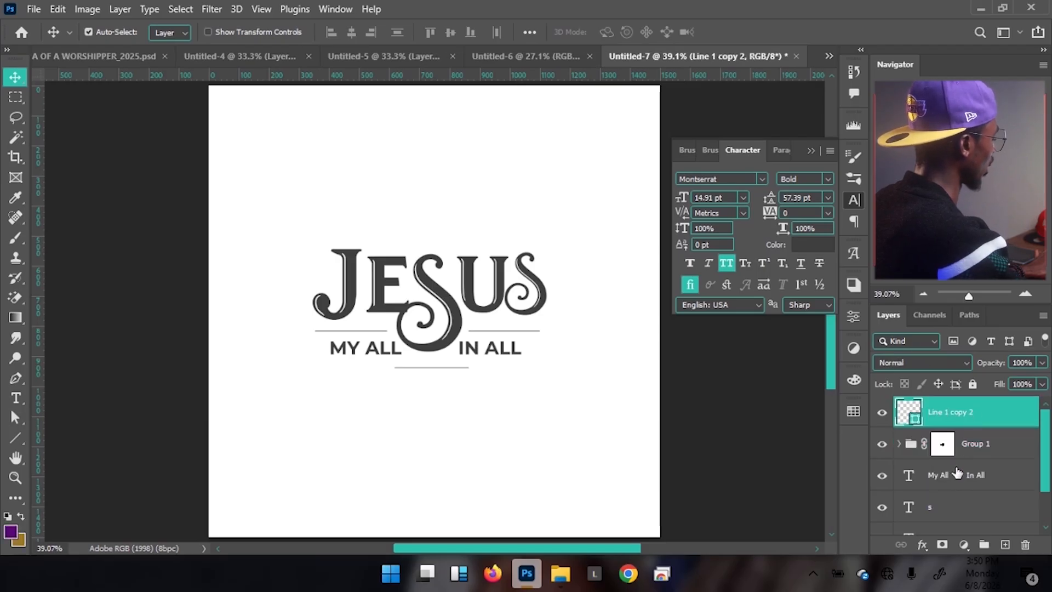
{"action": "left_click_drag", "start_coordinate": [958, 419], "coordinate": [994, 443]}
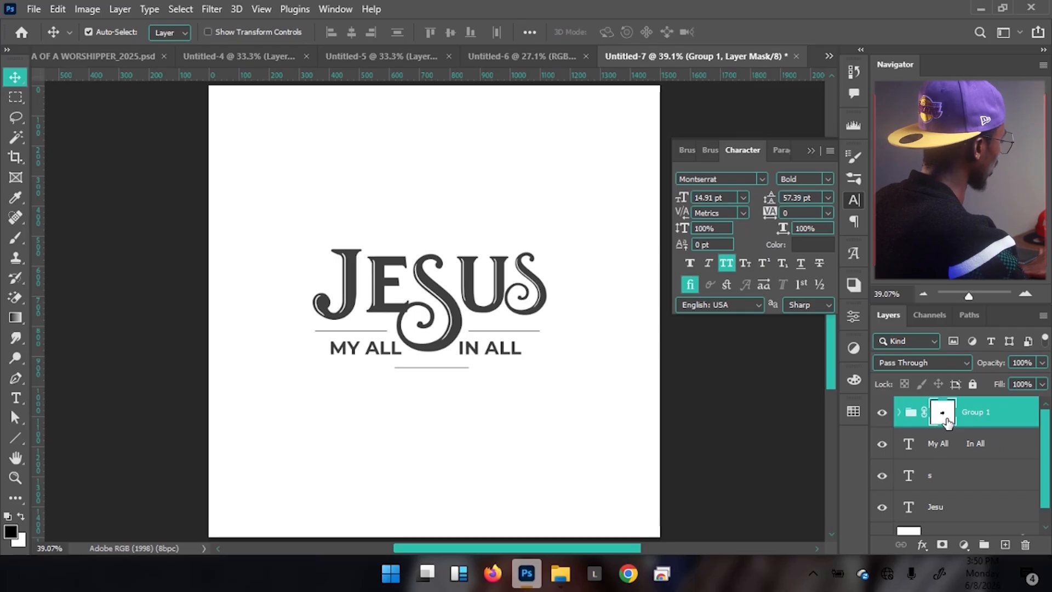
- Paint out the middle of the lower line beneath the large S on Group 1's mask with a 125 px brush
{"action": "key", "text": "b"}
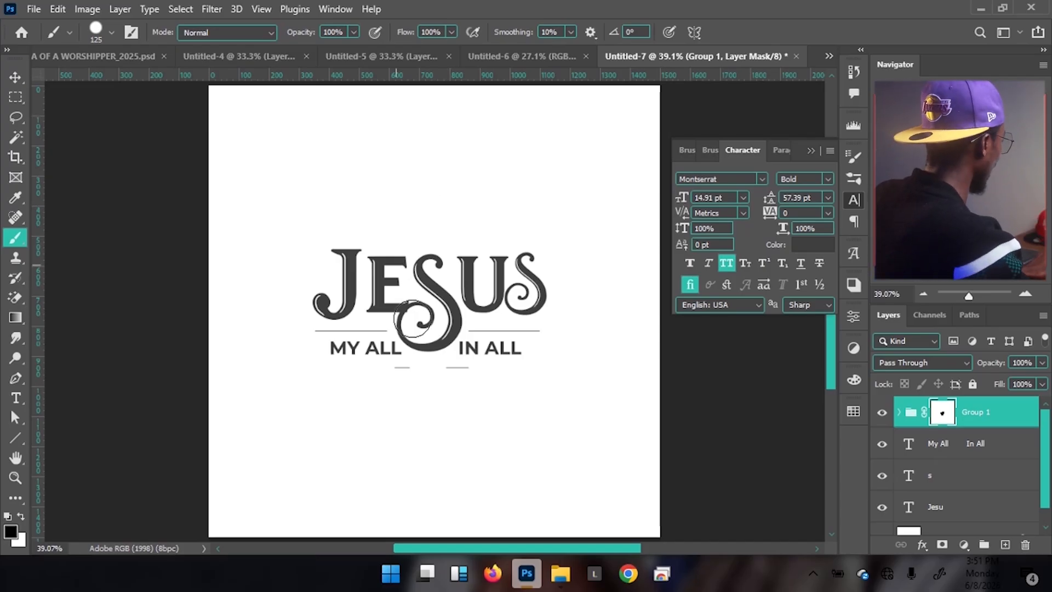
{"action": "mouse_move", "coordinate": [425, 358]}
{"action": "left_mouse_down"}
{"action": "mouse_move", "coordinate": [446, 329]}
{"action": "mouse_move", "coordinate": [418, 377]}
{"action": "left_mouse_up"}
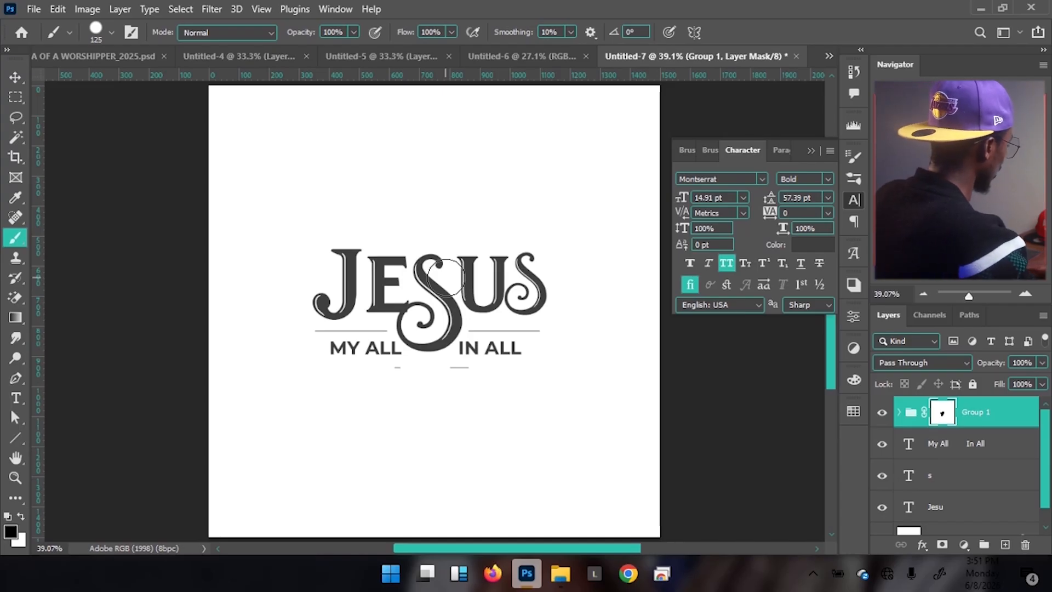
{"action": "key", "text": "v"}
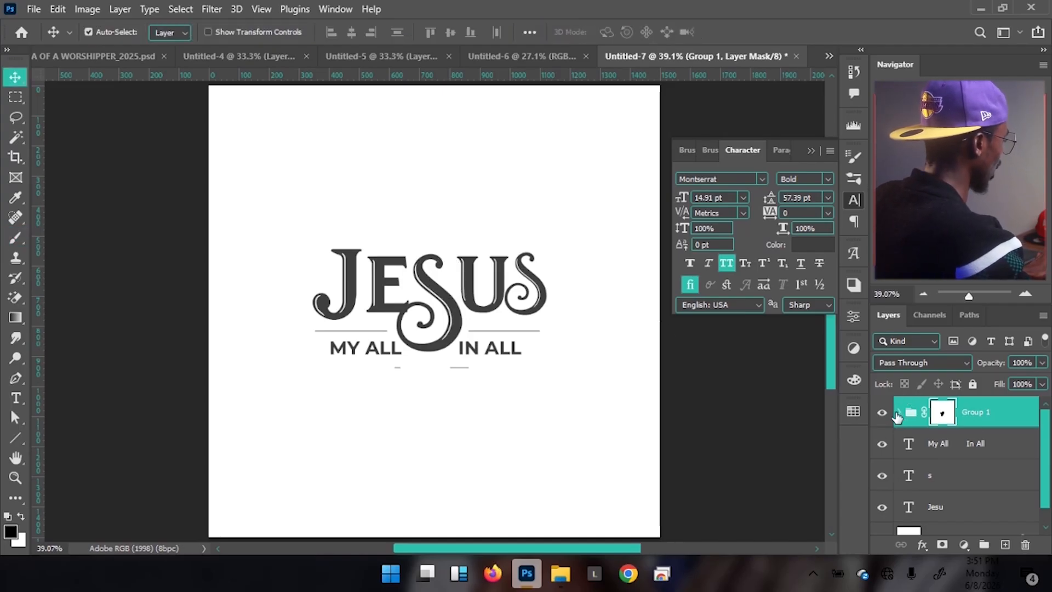
- Extend both ends of the Line 1 copy 2 path outward to a width of 365 px
{"action": "left_click", "coordinate": [902, 419]}
{"action": "left_click", "coordinate": [899, 412]}
{"action": "scroll", "coordinate": [964, 436], "scroll_direction": "down", "scroll_amount": 1}
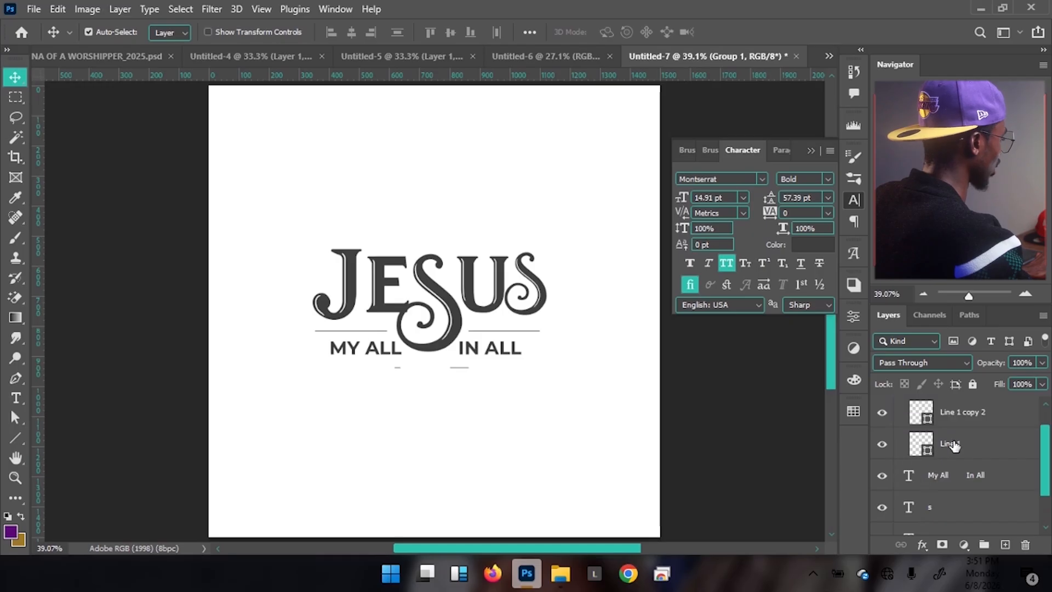
{"action": "left_click", "coordinate": [979, 434]}
{"action": "left_click", "coordinate": [986, 421]}
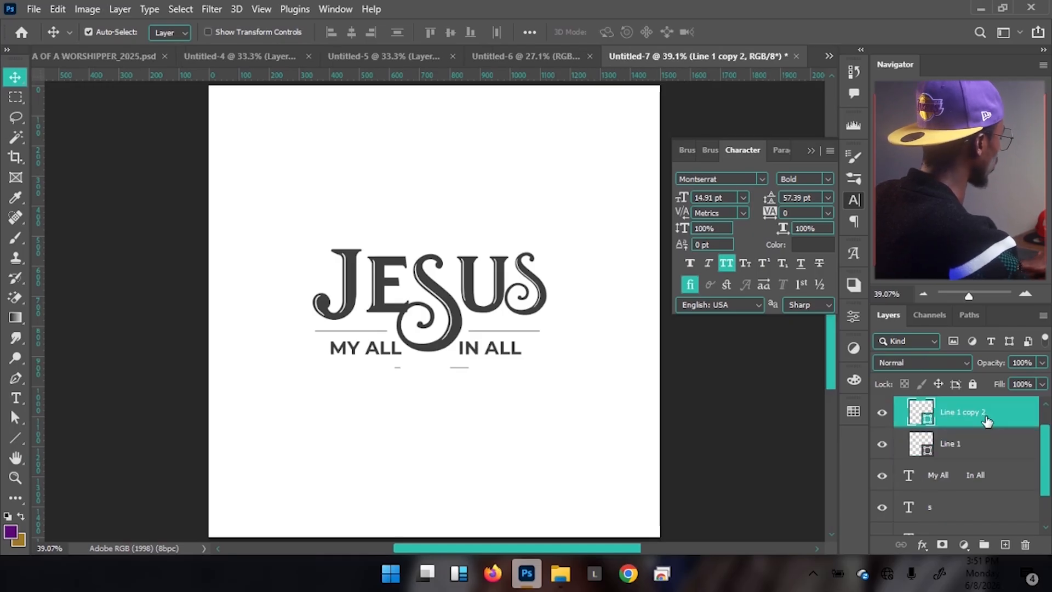
{"action": "key", "text": "a"}
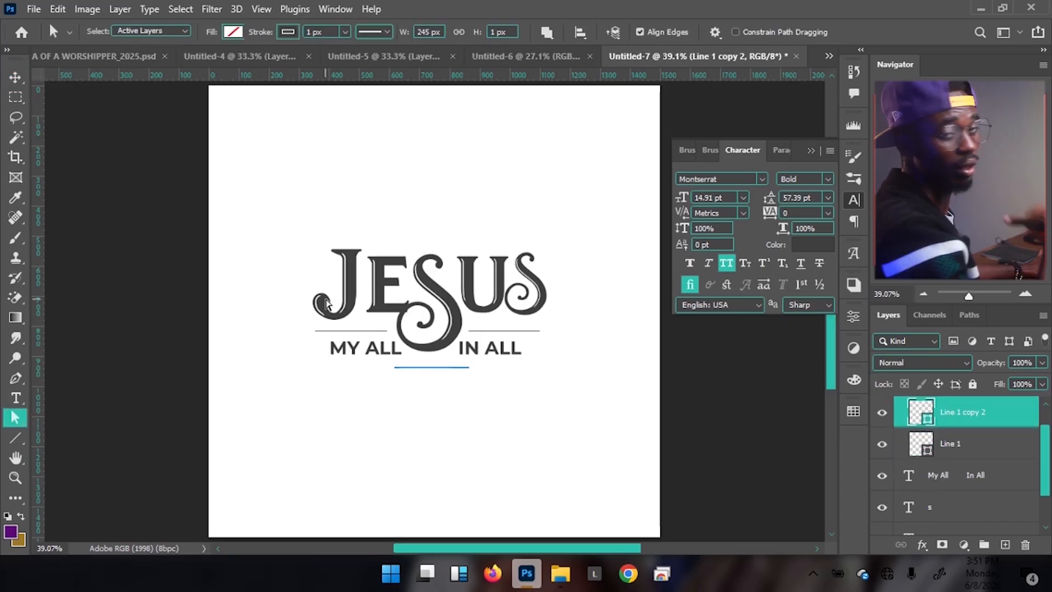
{"action": "left_click_drag", "start_coordinate": [365, 339], "coordinate": [402, 406]}
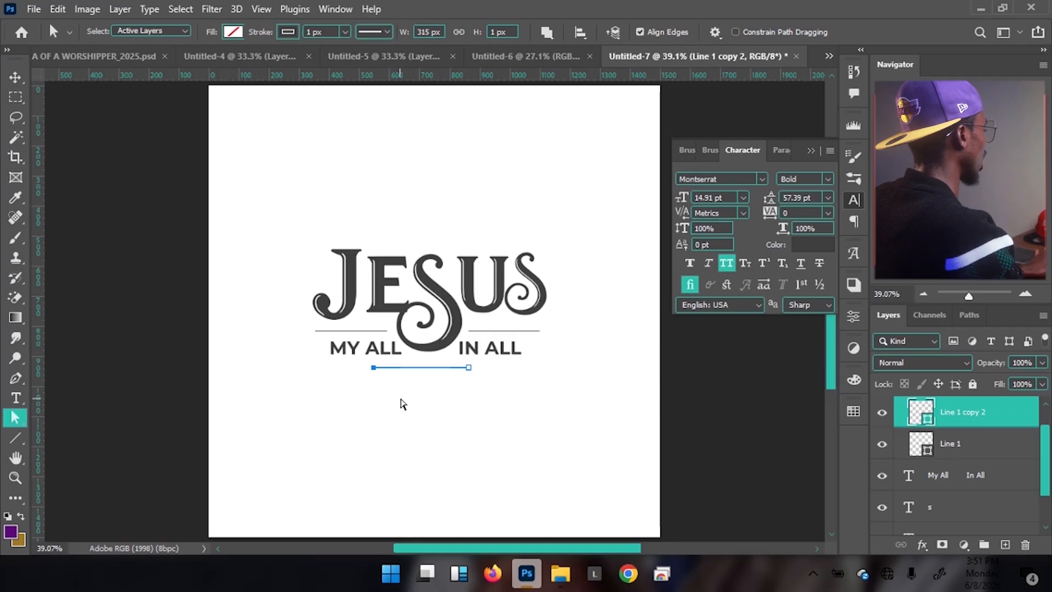
{"action": "left_click_drag", "start_coordinate": [509, 350], "coordinate": [466, 415]}
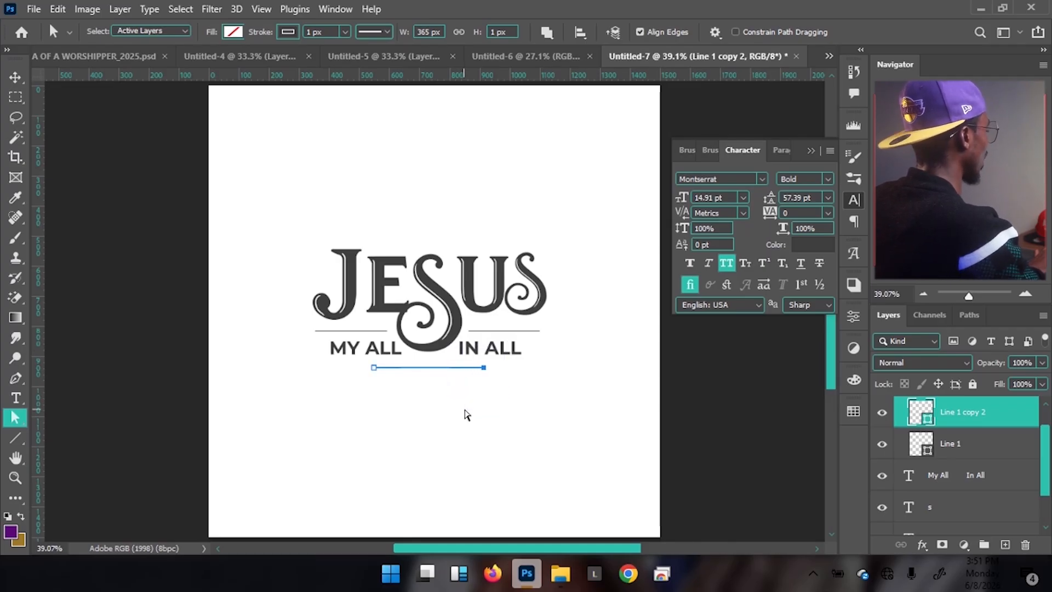
{"action": "key", "text": "v"}
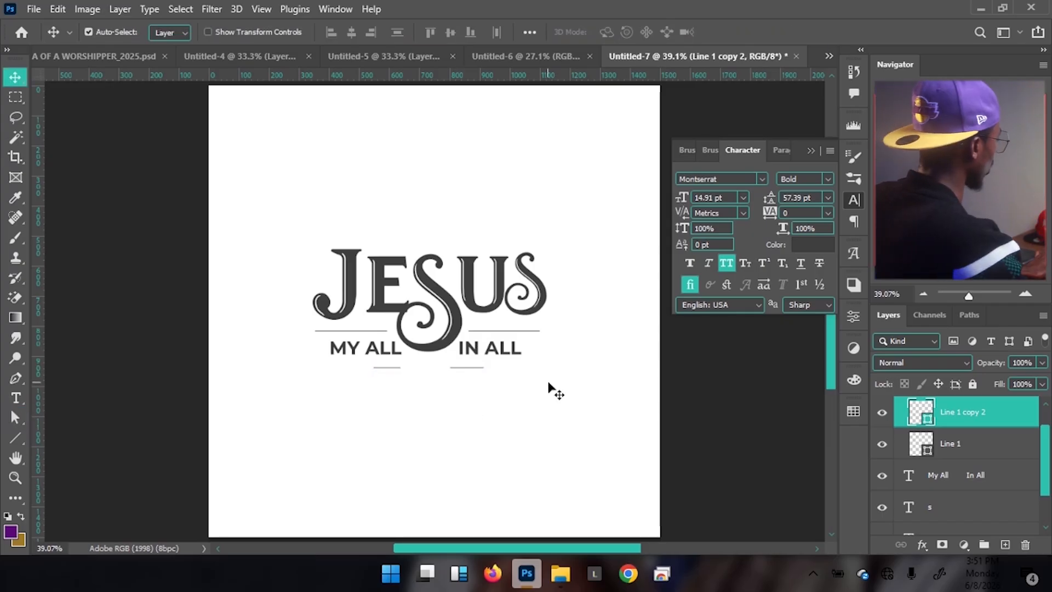
- Compare with the flyer and widen the gap between MY ALL and IN ALL in the tagline with an extra space
{"action": "left_click", "coordinate": [103, 55]}
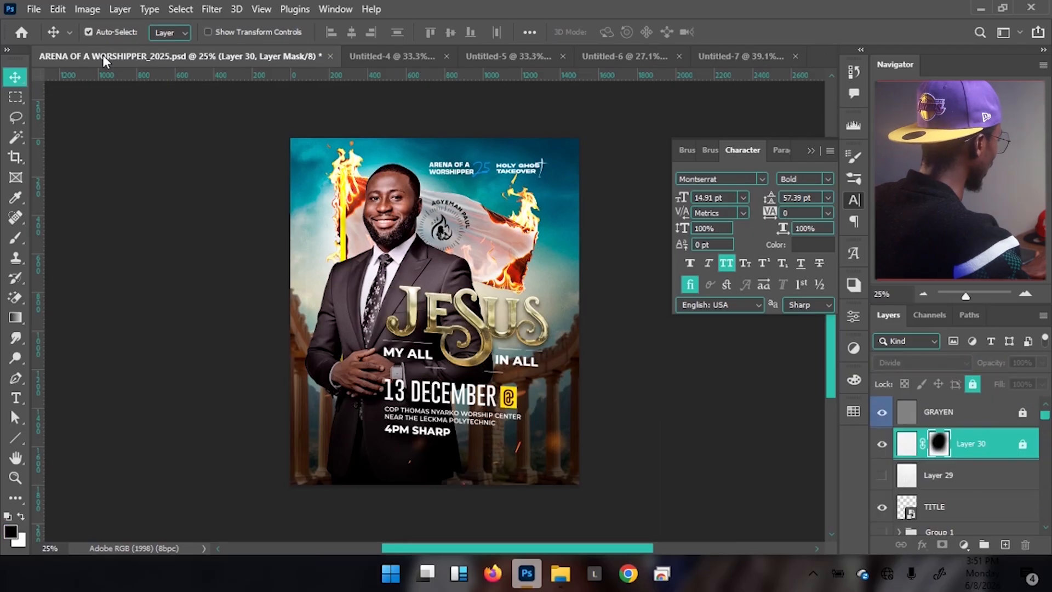
{"action": "left_click", "coordinate": [741, 55]}
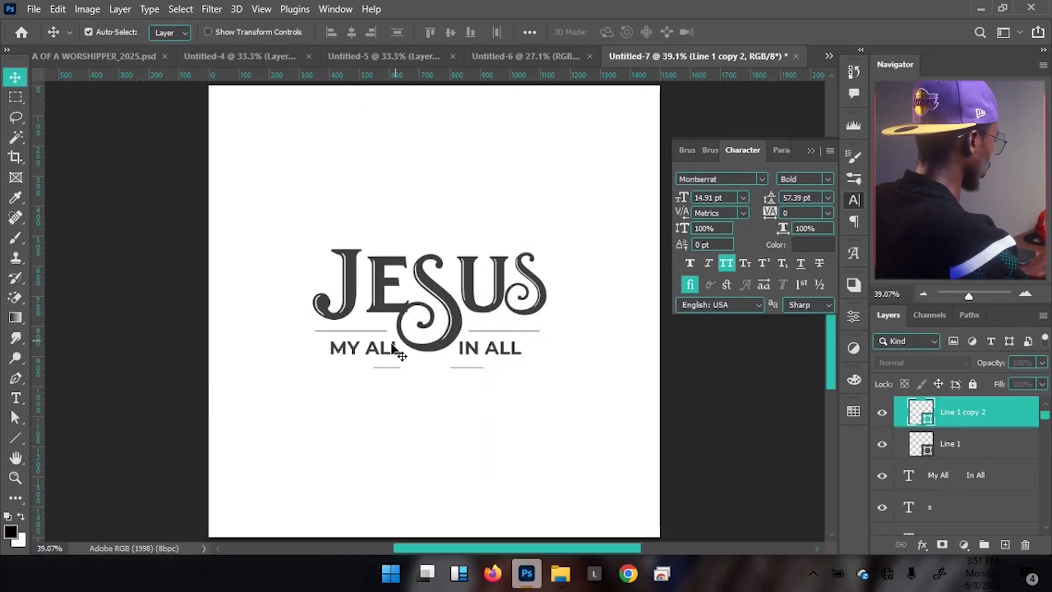
{"action": "double_click", "coordinate": [468, 351]}
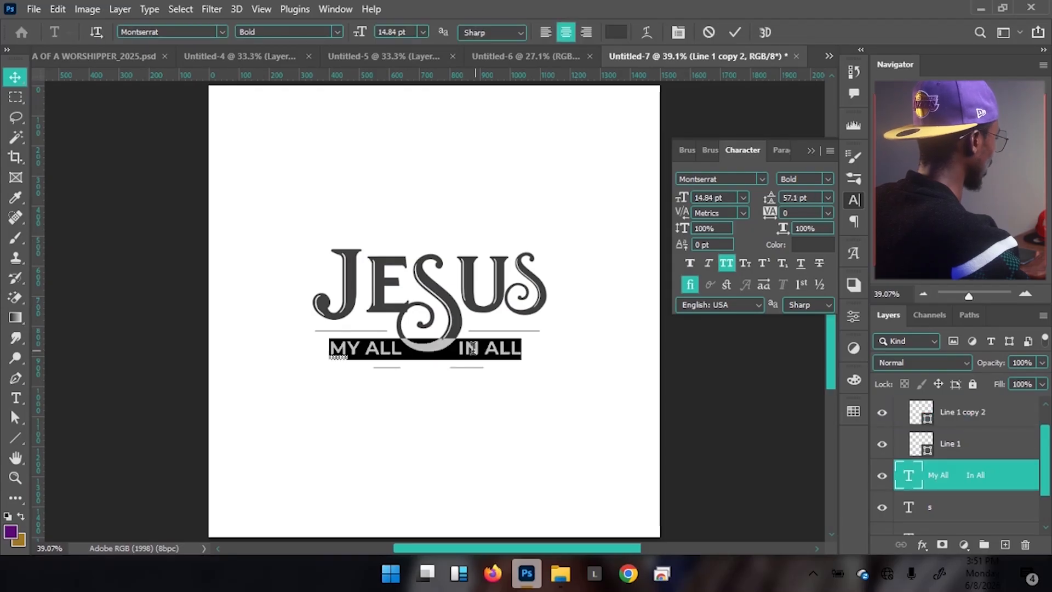
{"action": "left_click", "coordinate": [458, 348]}
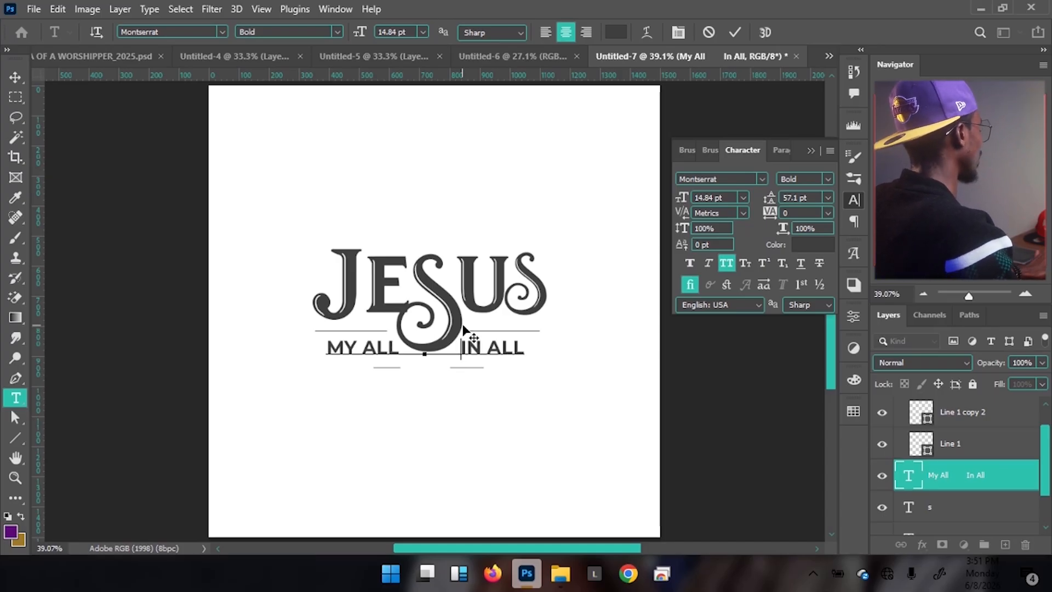
{"action": "key", "text": "ctrl+Return"}
{"action": "key", "text": "v"}
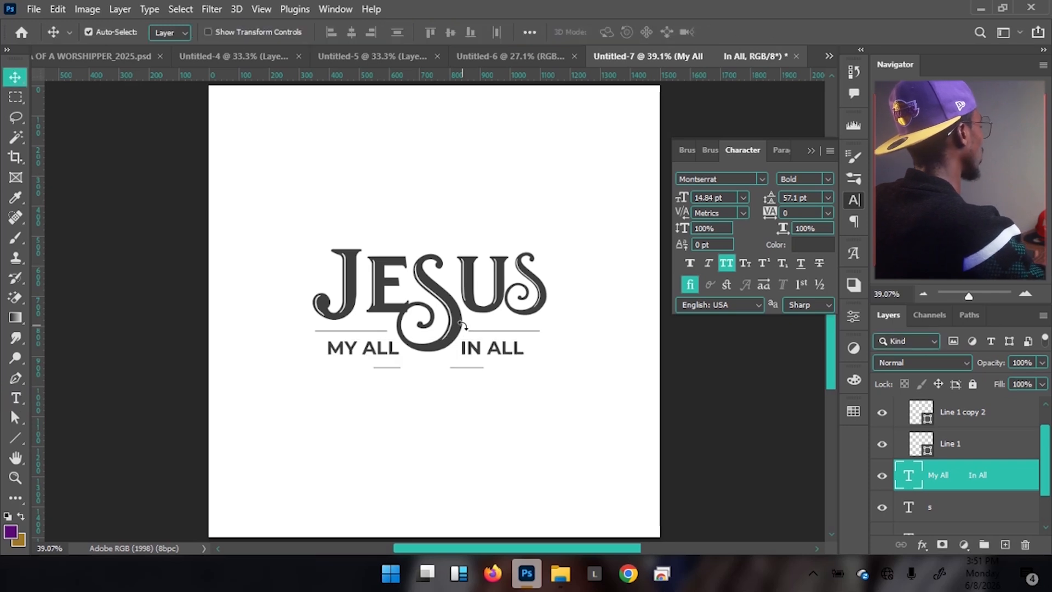
{"action": "key", "text": "Left"}
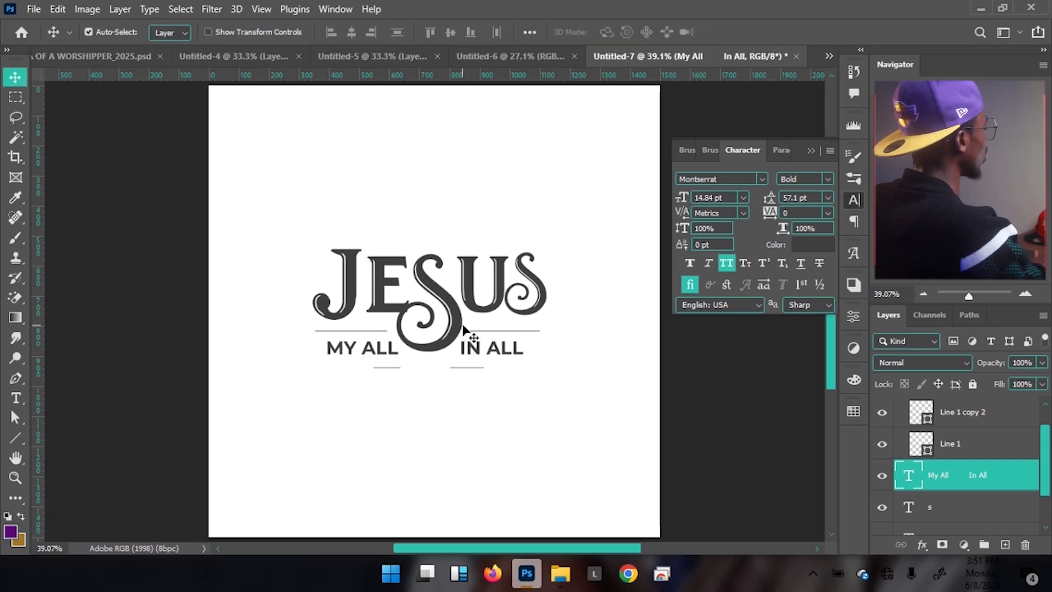
{"action": "key", "text": "Right"}
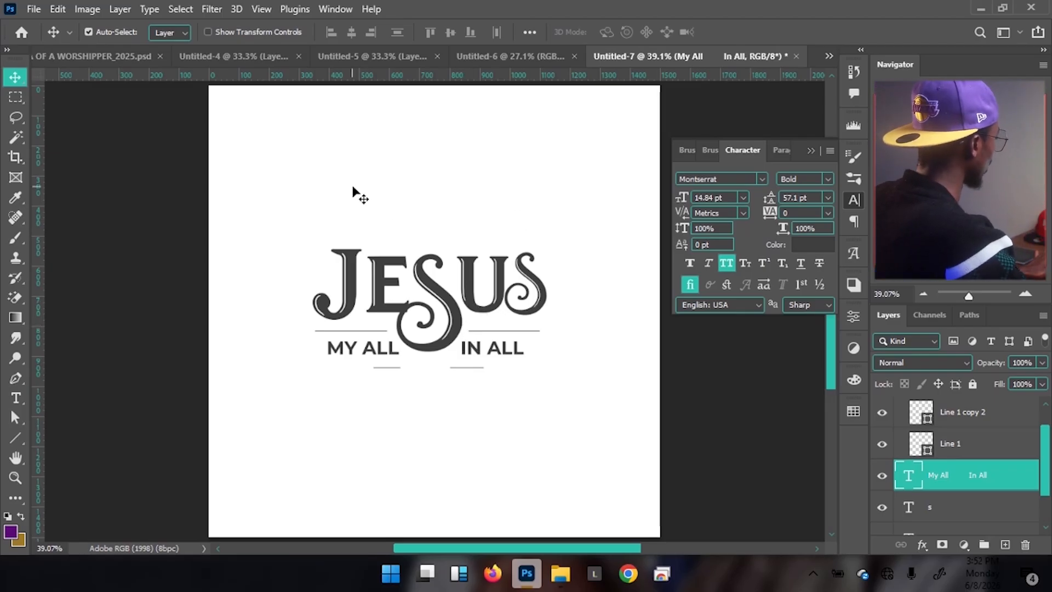
- Check the flyer again and nudge Line 1 copy 2 up about 10 px, closer to the tagline
{"action": "left_click", "coordinate": [108, 54]}
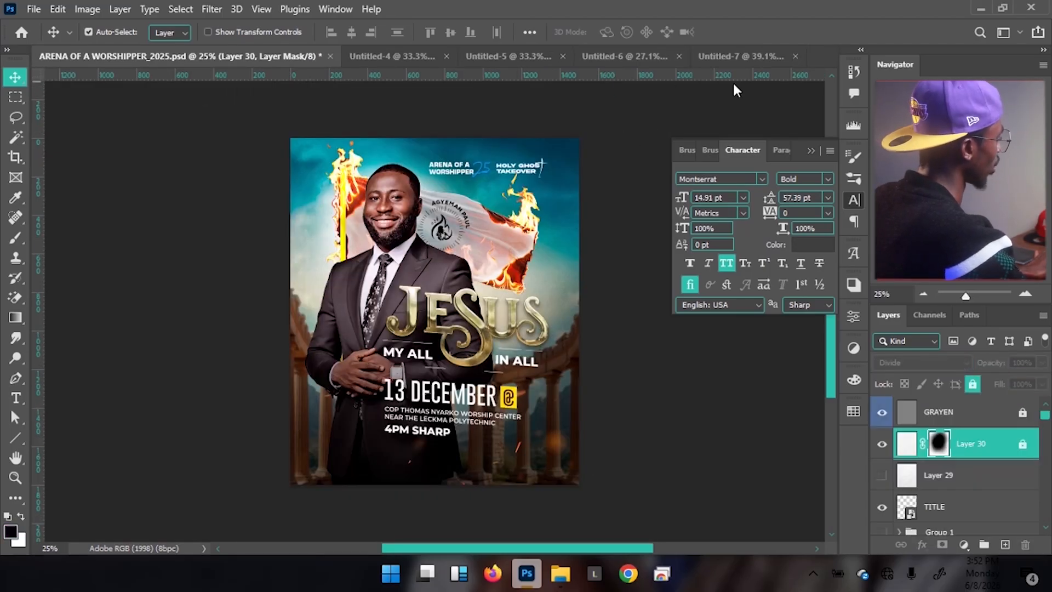
{"action": "left_click", "coordinate": [739, 55]}
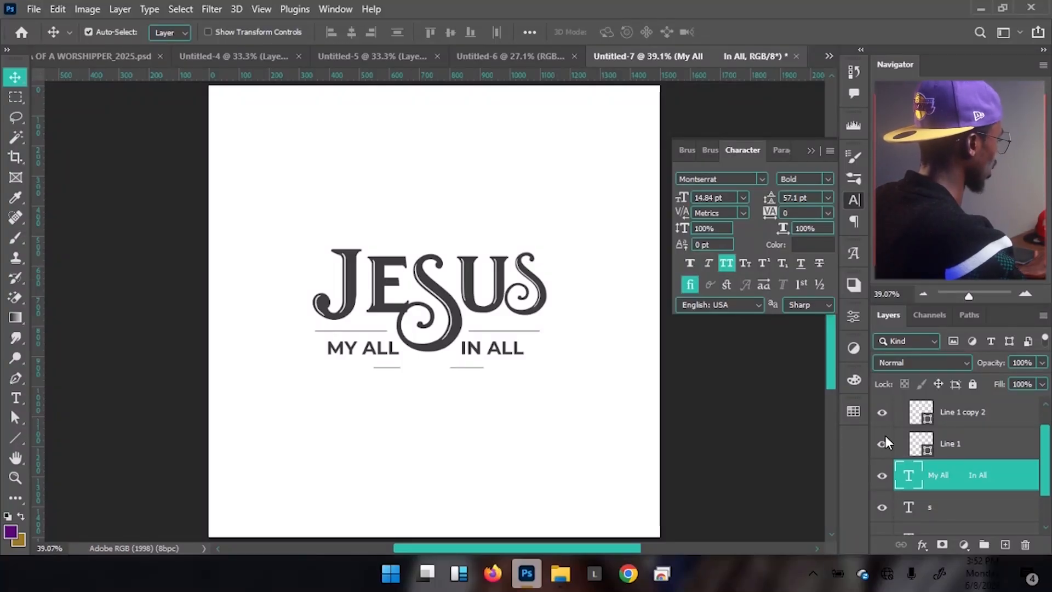
{"action": "left_click", "coordinate": [982, 438]}
{"action": "left_click", "coordinate": [986, 418]}
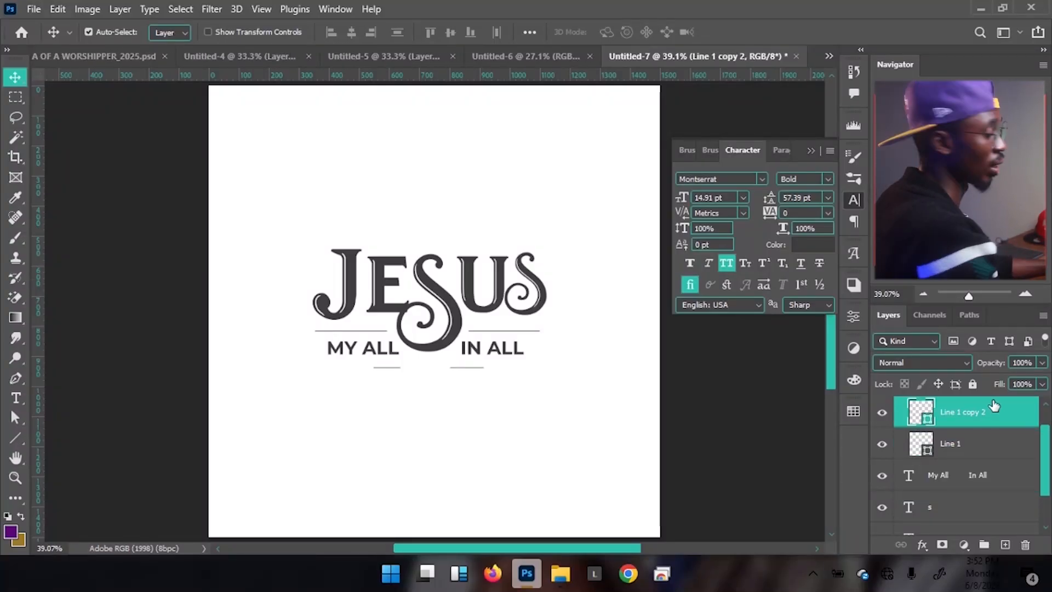
{"action": "key", "text": "shift+Up"}
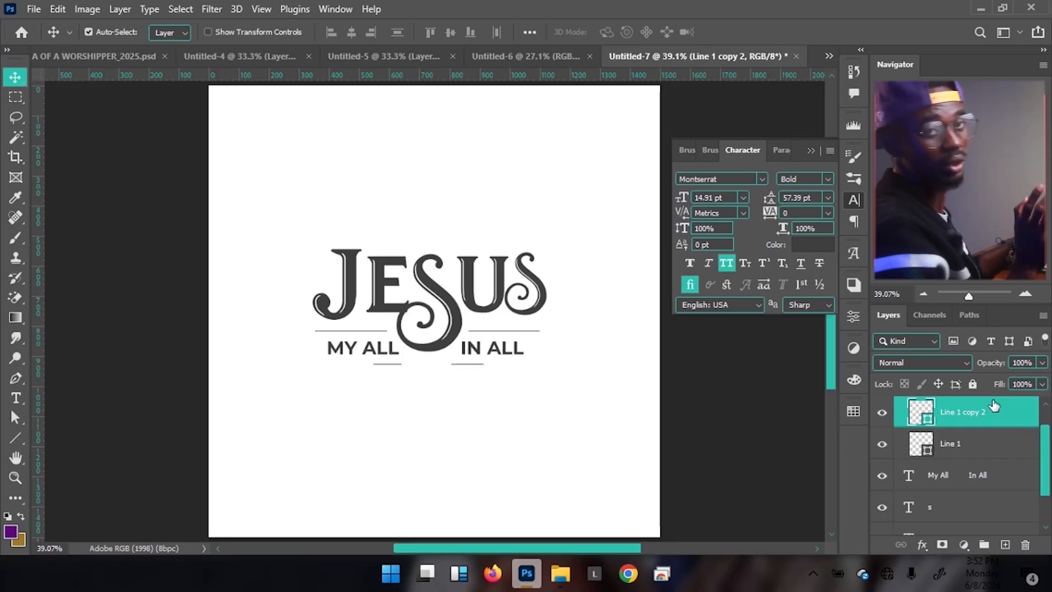
- Group Group 1 with the three text layers and convert the new group to a smart object
{"action": "scroll", "coordinate": [931, 417], "scroll_direction": "up", "scroll_amount": 1}
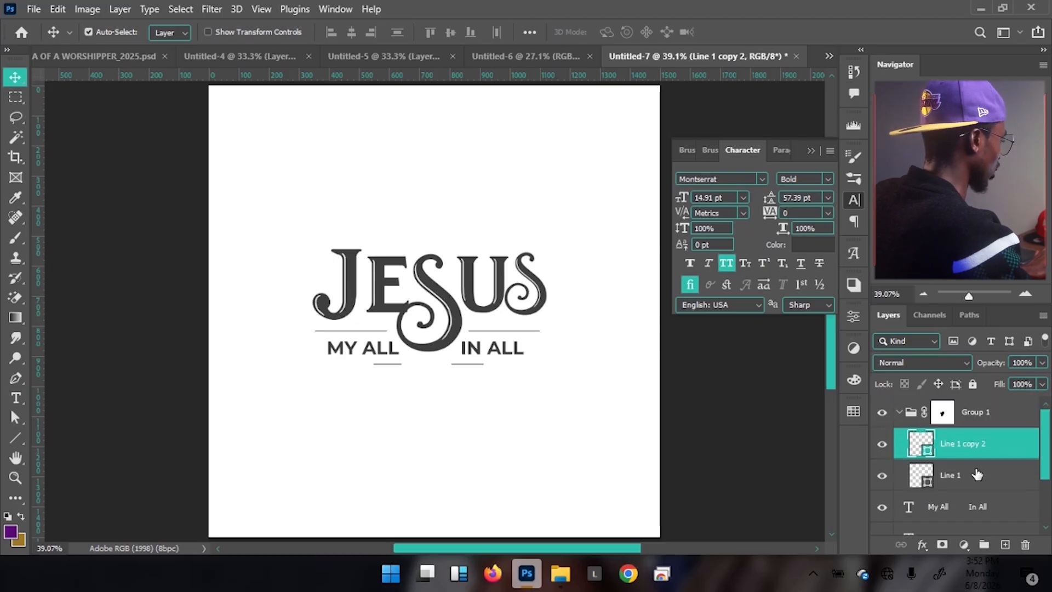
{"action": "left_click", "coordinate": [900, 412]}
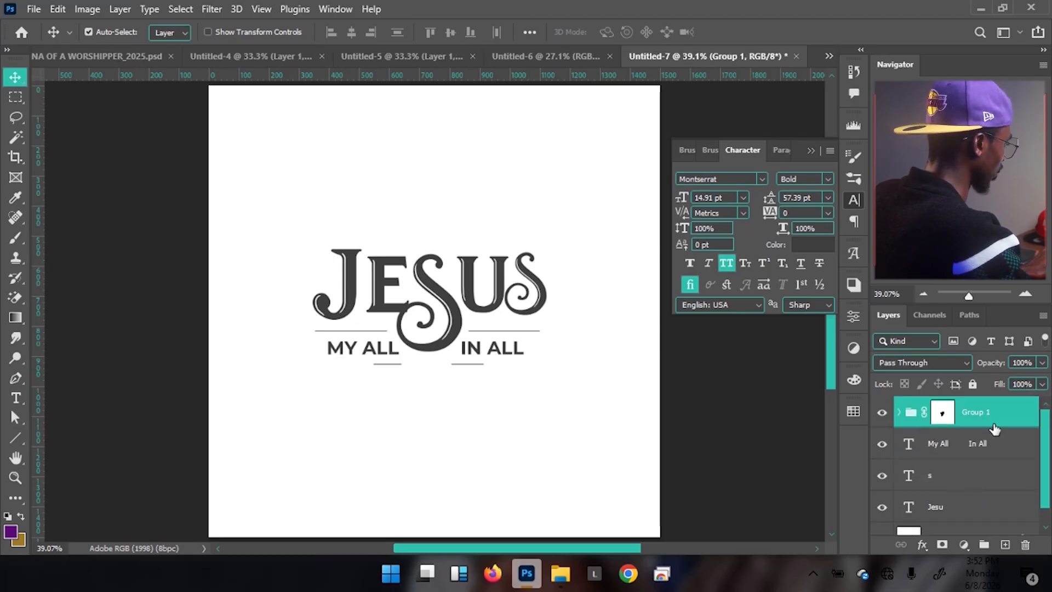
{"action": "left_click", "coordinate": [968, 519], "text": "shift"}
{"action": "key", "text": "ctrl+g"}
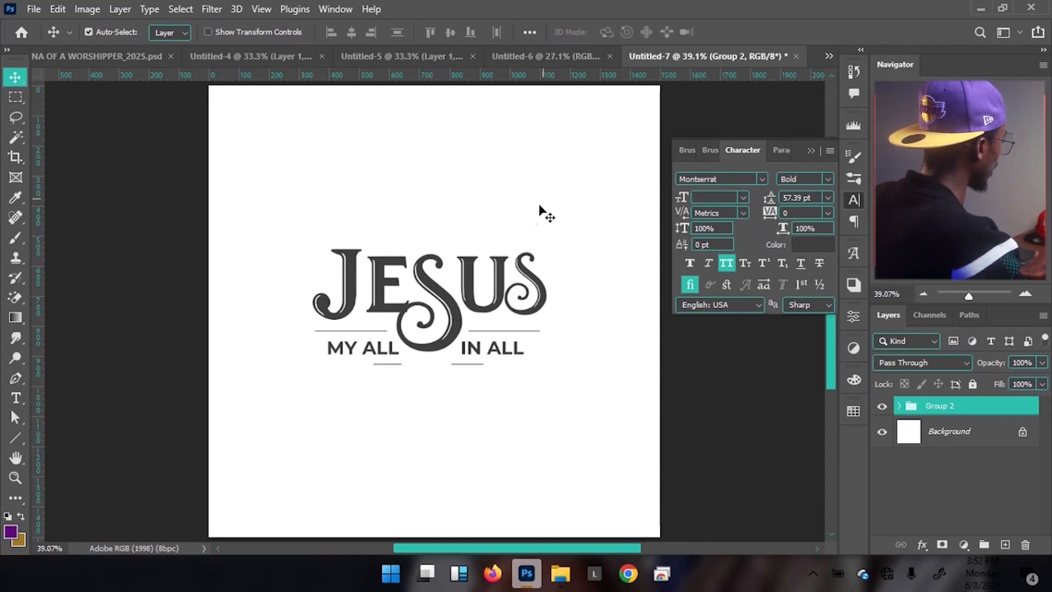
{"action": "right_click", "coordinate": [1004, 407]}
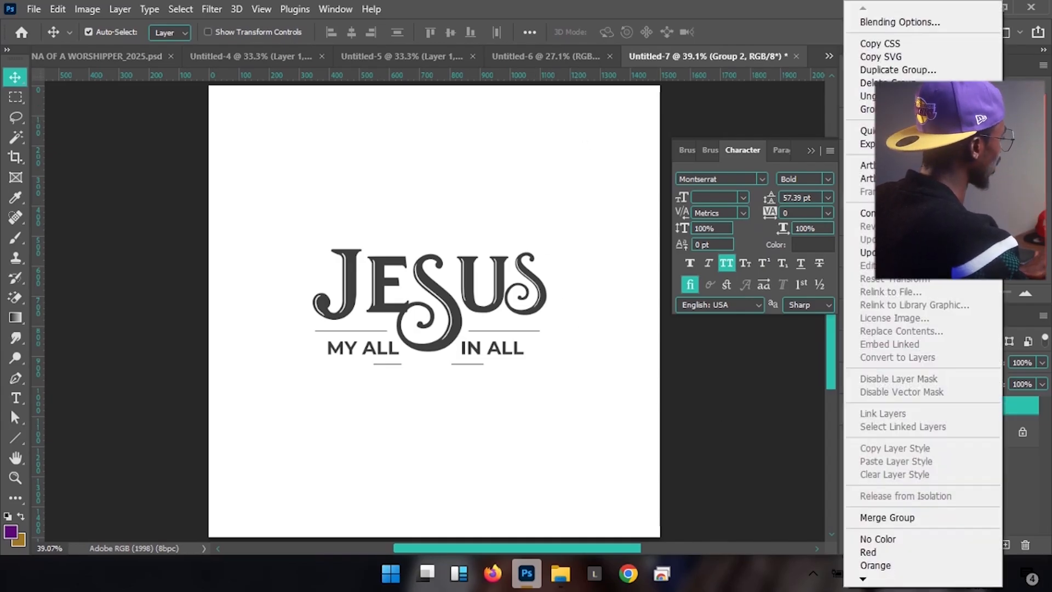
{"action": "left_click", "coordinate": [870, 213]}
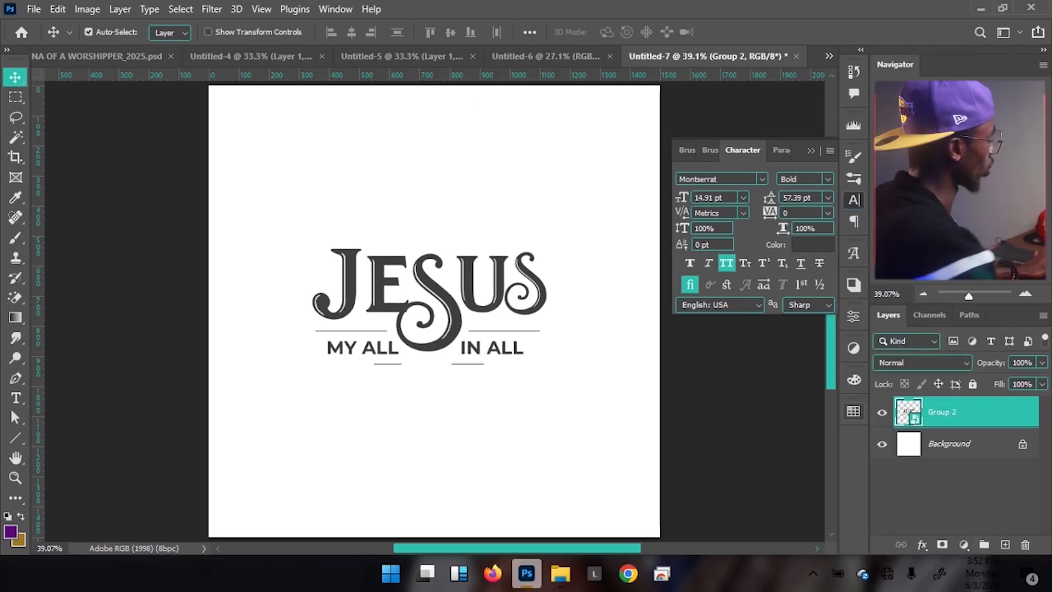
- Compare with the flyer and skew the Group 2 lettering by raising its left side, bringing its Y position to 702 px
{"action": "key", "text": "ctrl"}
{"action": "key", "text": "ctrl+t"}
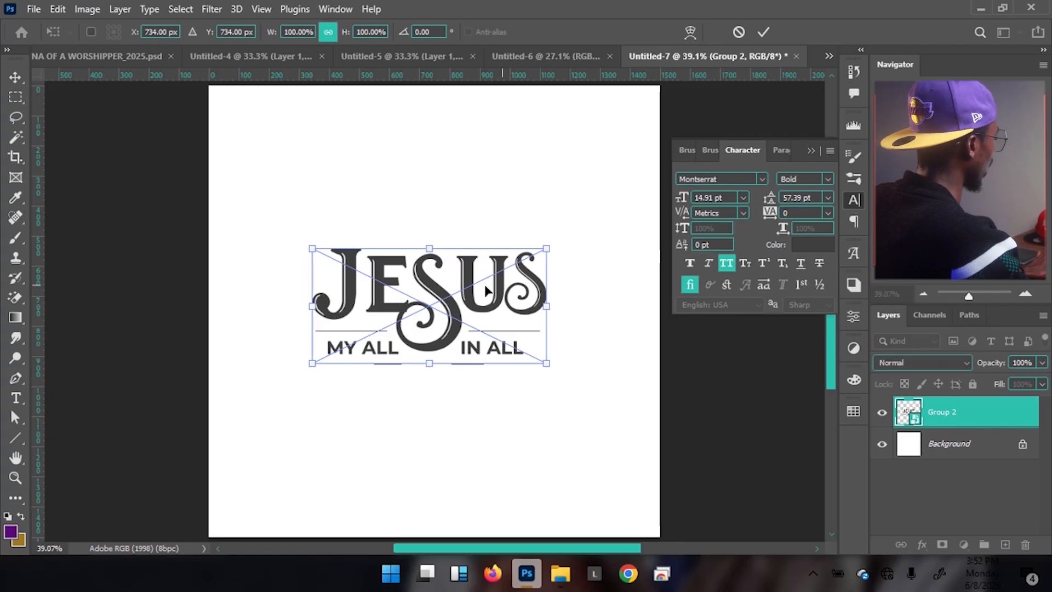
{"action": "right_click", "coordinate": [434, 316]}
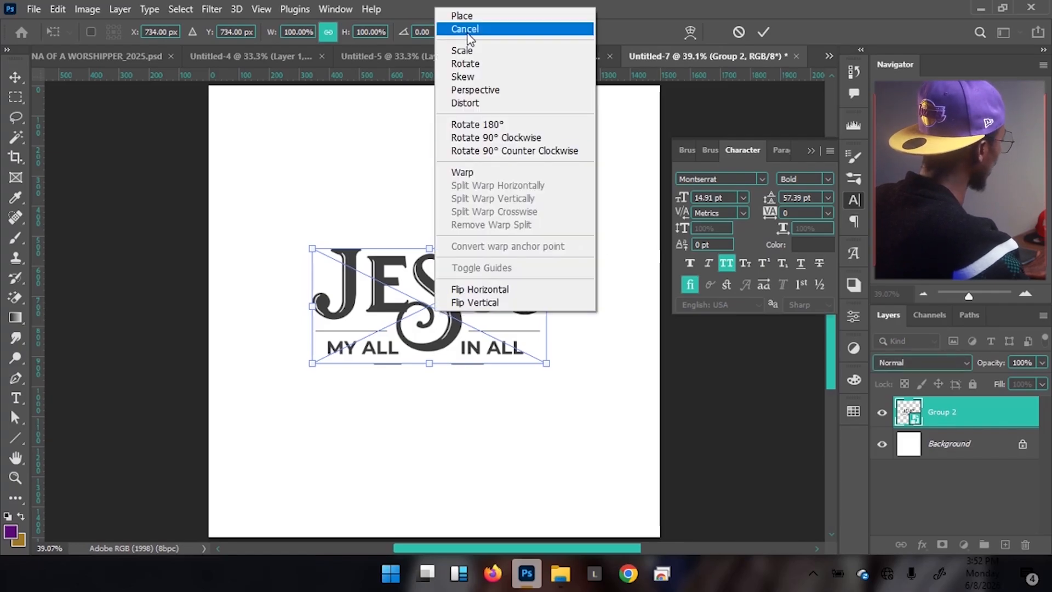
{"action": "left_click", "coordinate": [466, 75]}
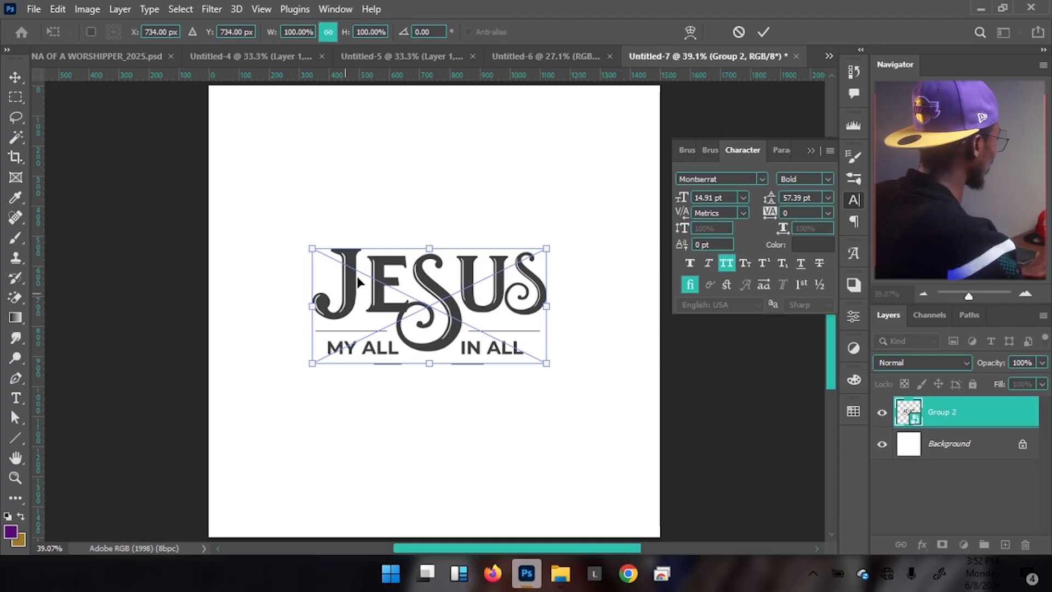
{"action": "left_click", "coordinate": [78, 55]}
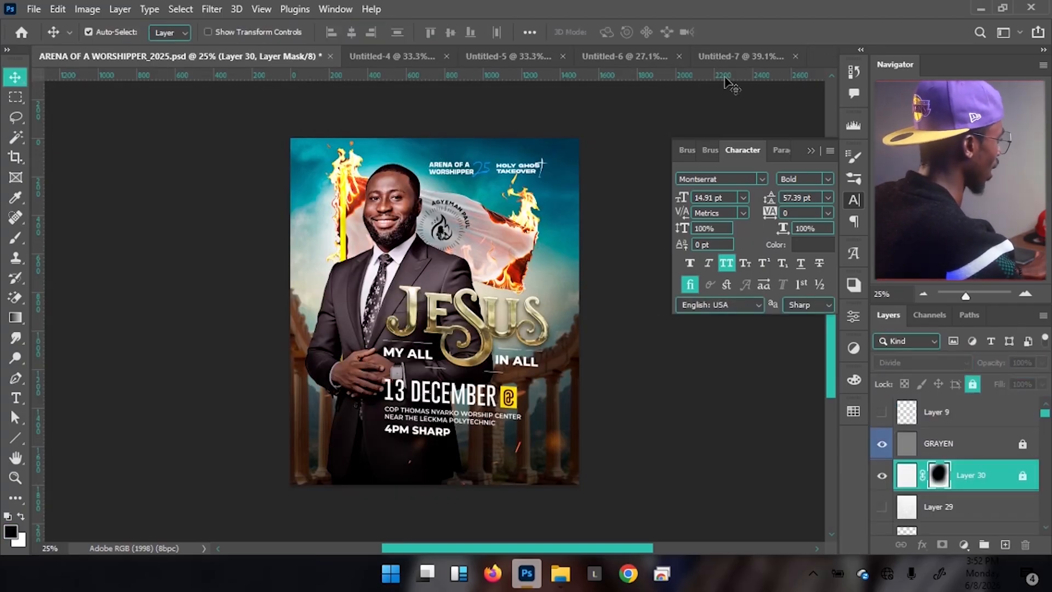
{"action": "left_click", "coordinate": [740, 57]}
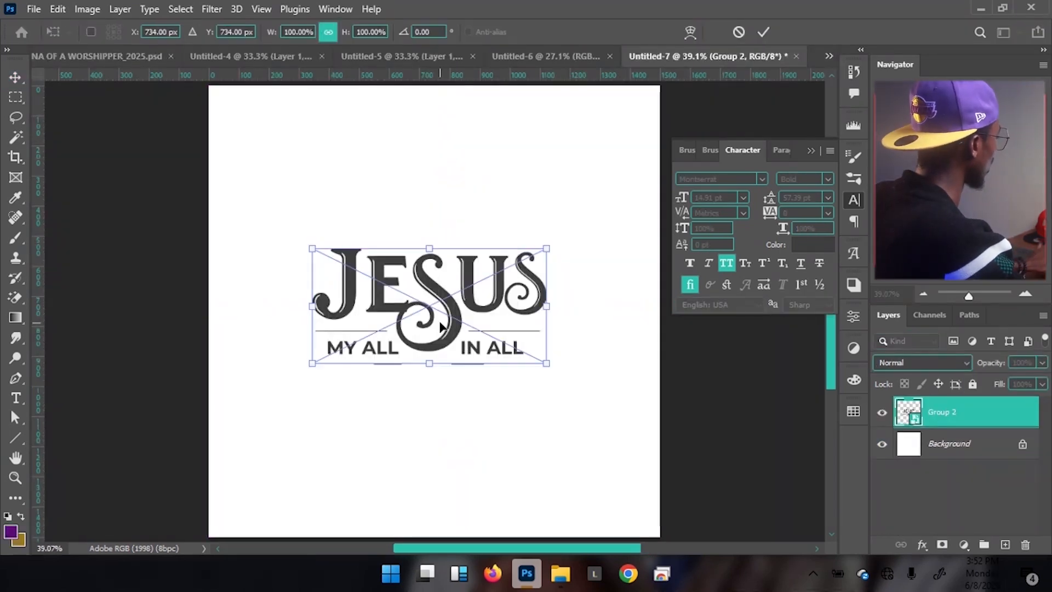
{"action": "right_click", "coordinate": [441, 327]}
{"action": "left_click", "coordinate": [482, 86]}
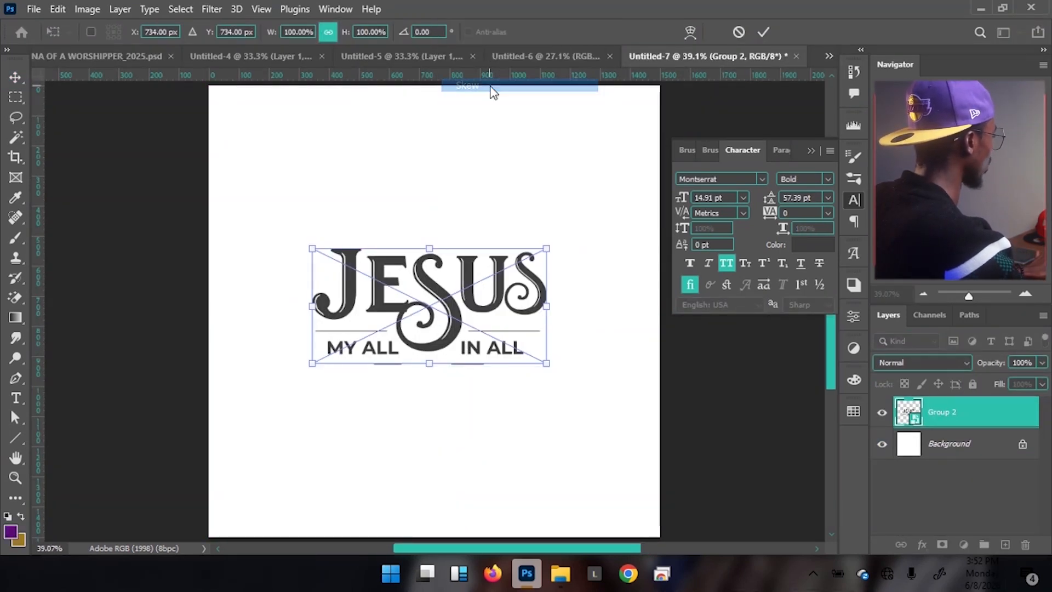
{"action": "left_click_drag", "start_coordinate": [311, 309], "coordinate": [313, 290]}
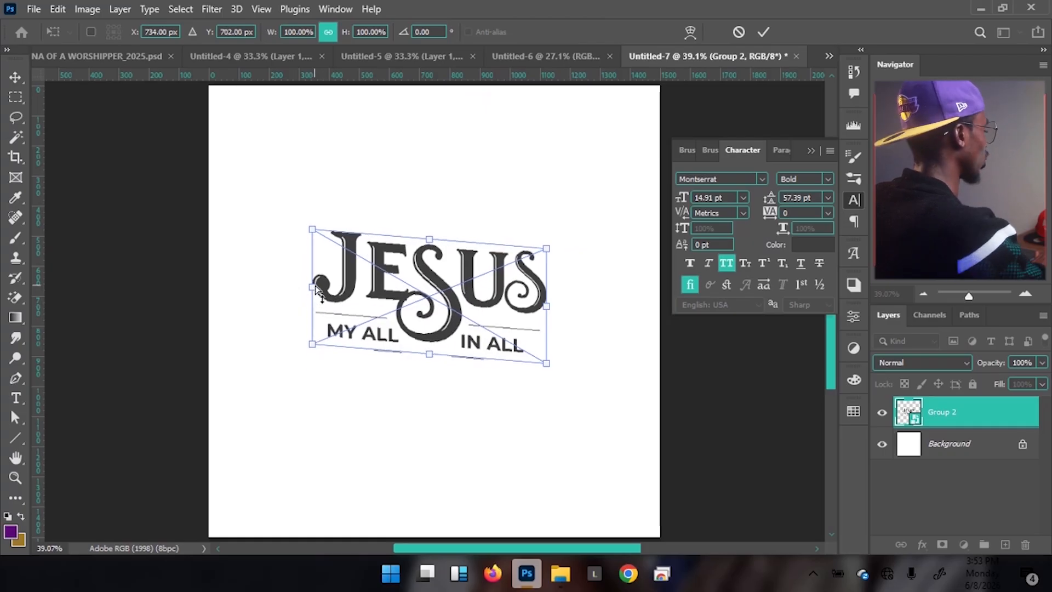
{"action": "key", "text": "Return"}
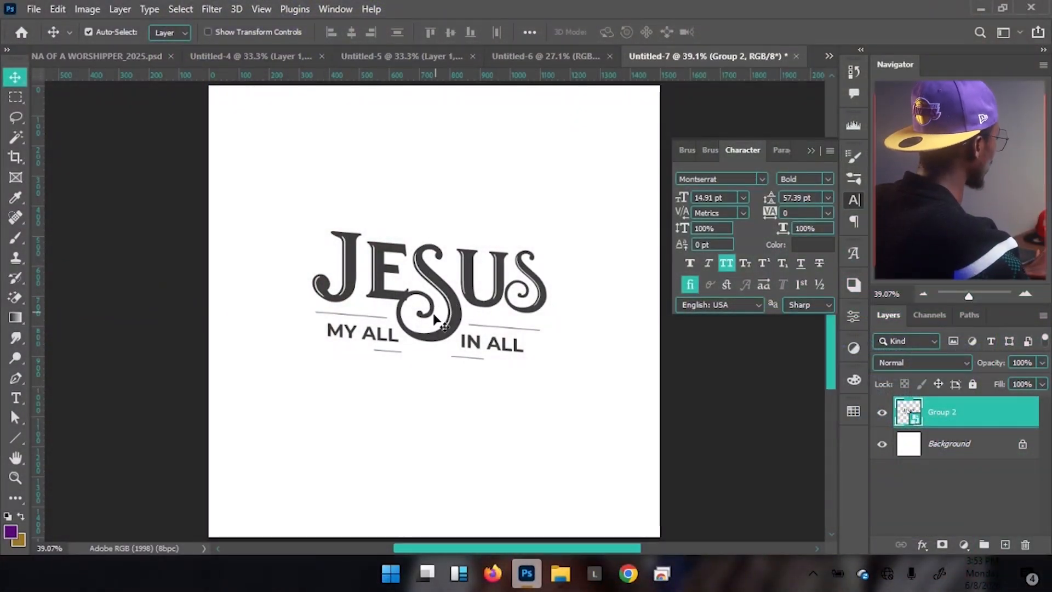
- Copy the slanted Group 2 lettering into the centre of Untitled-6 and close Untitled-7 without saving
{"action": "left_click_drag", "start_coordinate": [450, 307], "coordinate": [524, 62]}
{"action": "left_click_drag", "start_coordinate": [433, 327], "coordinate": [449, 307]}
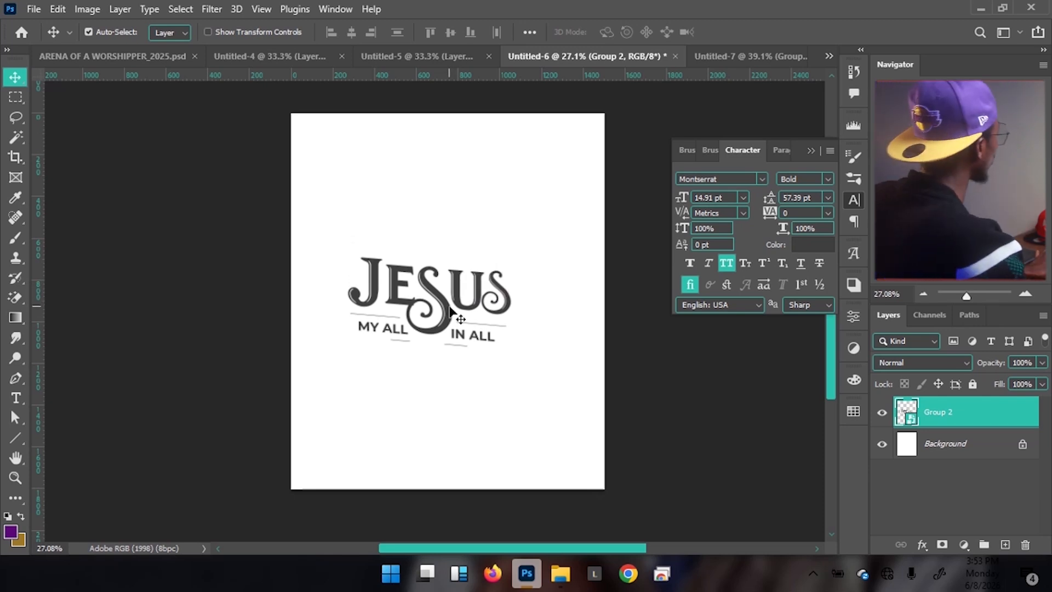
{"action": "left_click", "coordinate": [713, 55]}
{"action": "key", "text": "ctrl"}
{"action": "key", "text": "ctrl+w"}
{"action": "key", "text": "Tab"}
{"action": "key", "text": "Return"}
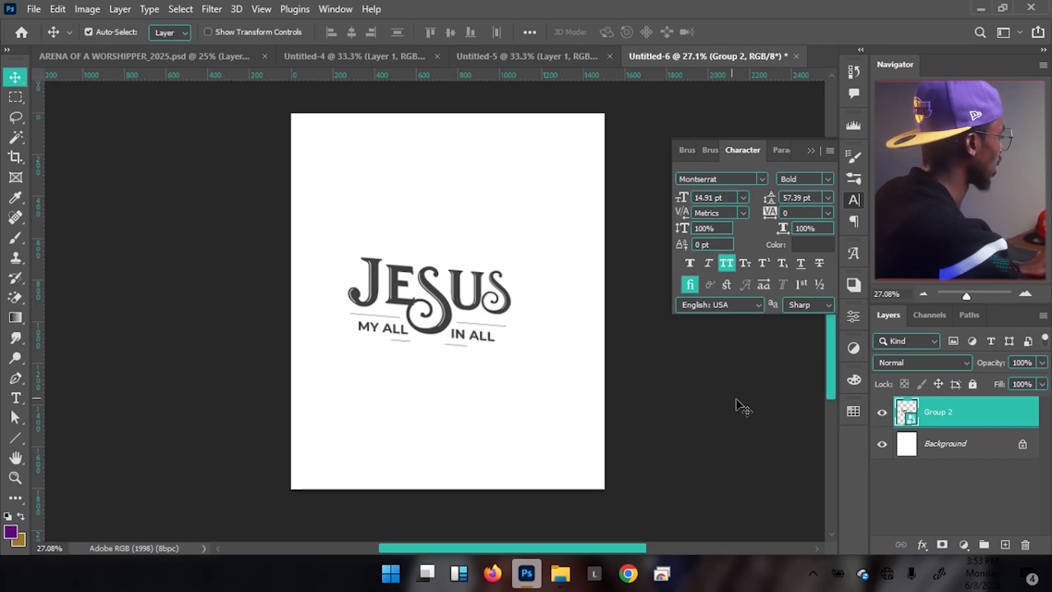
- Check the contents of the Group 2 smart object, and shift the lettering slightly to the right on the page
{"action": "double_click", "coordinate": [906, 410]}
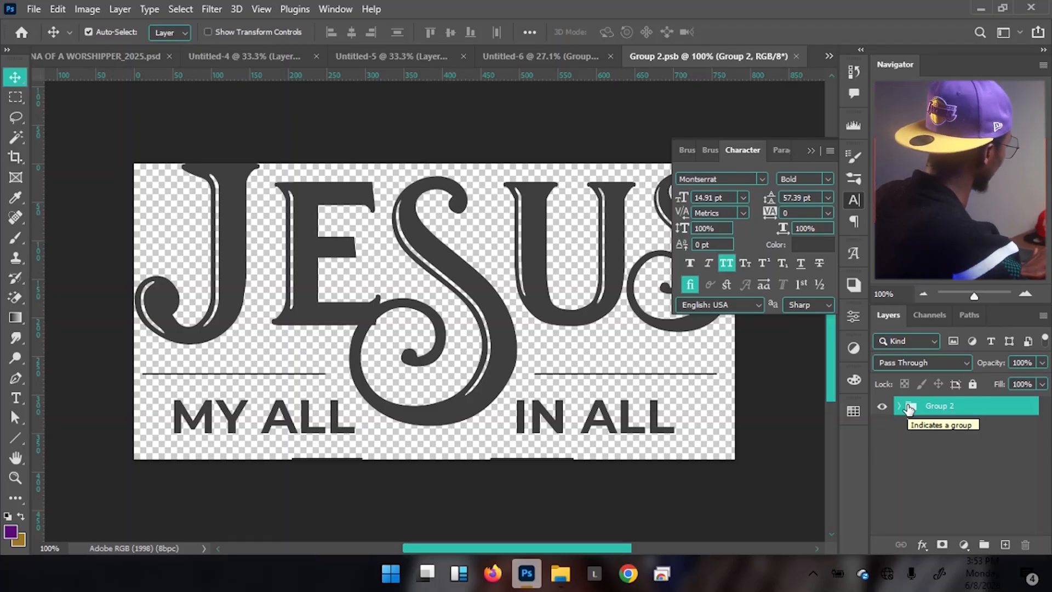
{"action": "key", "text": "ctrl+w"}
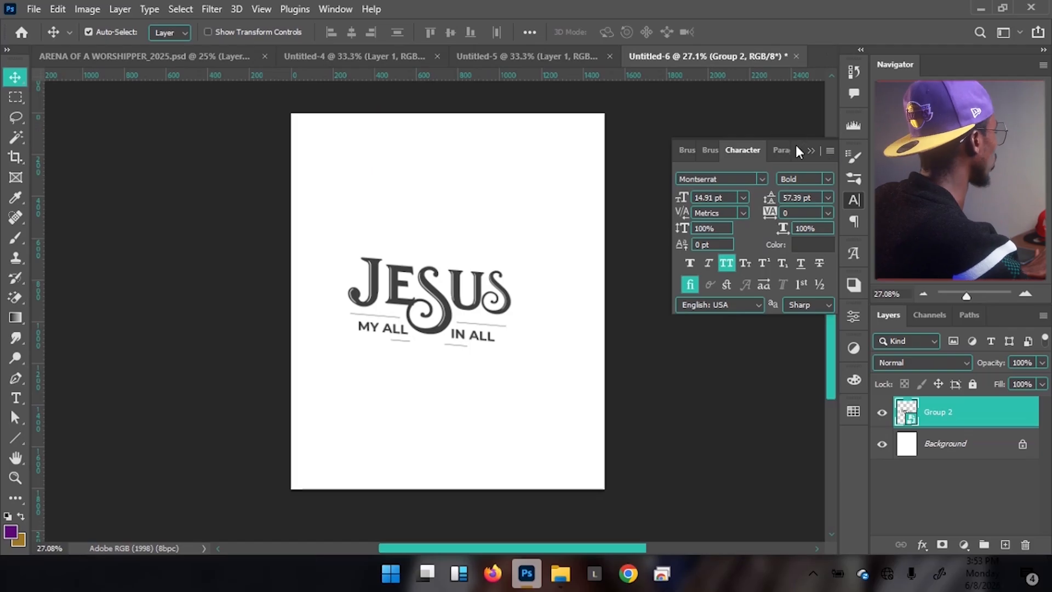
{"action": "left_click", "coordinate": [811, 150]}
{"action": "mouse_move", "coordinate": [446, 320]}
{"action": "left_mouse_down"}
{"action": "mouse_move", "coordinate": [453, 308]}
{"action": "mouse_move", "coordinate": [457, 318]}
{"action": "left_mouse_up"}
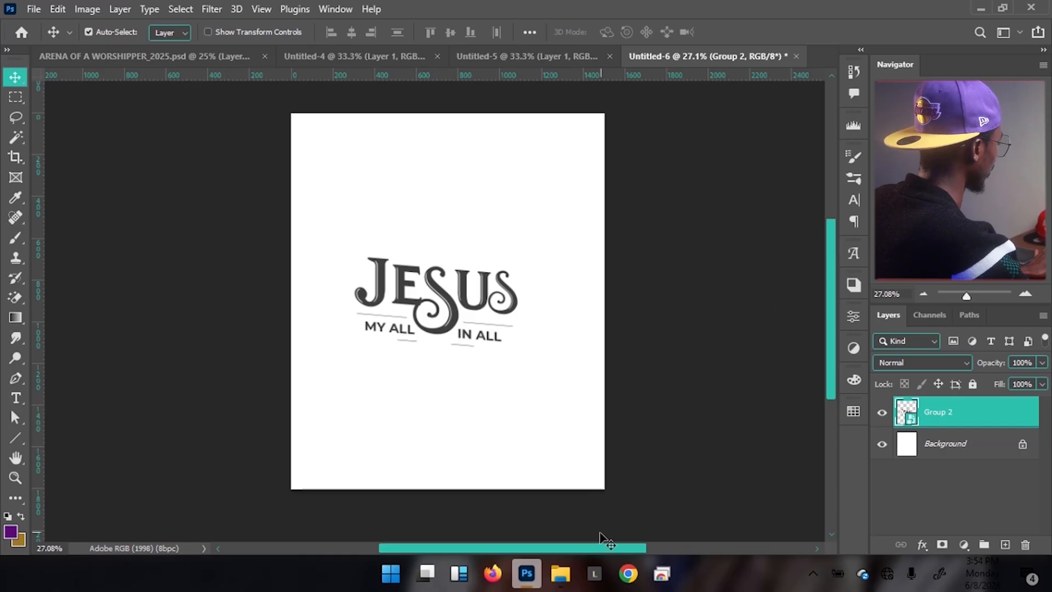
- Preview the portrait photo of the man in the black suit from the JESUS resources folder
{"action": "mouse_move", "coordinate": [560, 573]}
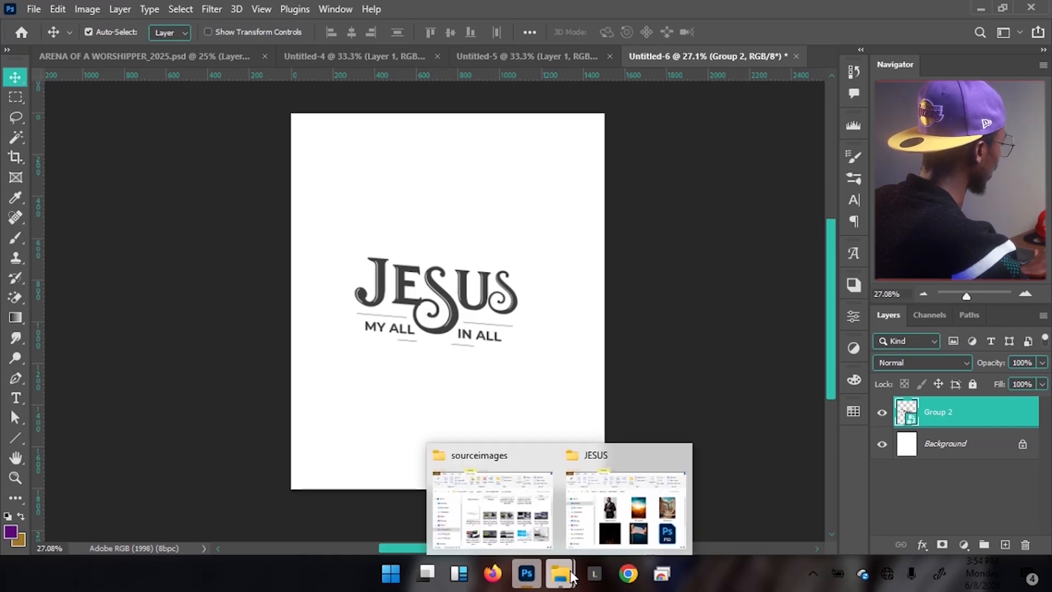
{"action": "left_click", "coordinate": [597, 522]}
{"action": "left_click", "coordinate": [383, 326]}
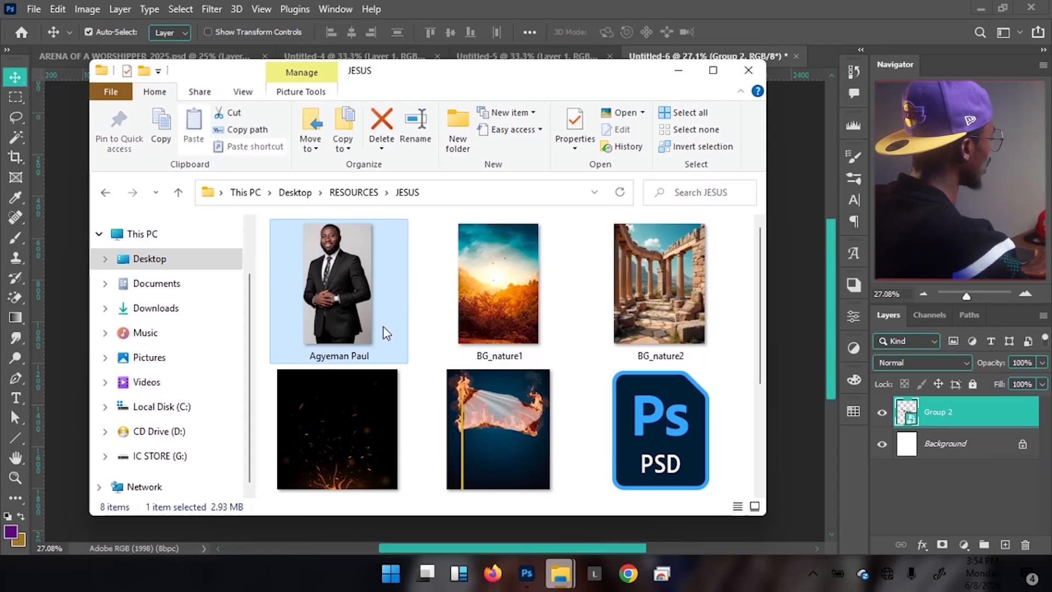
{"action": "double_click", "coordinate": [383, 327]}
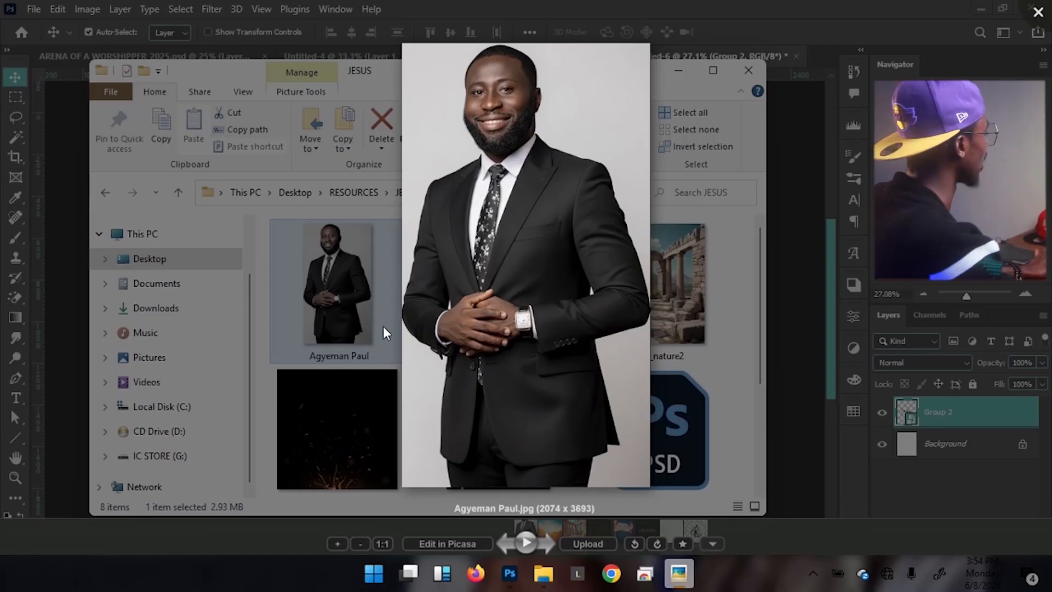
{"action": "left_click", "coordinate": [1036, 14]}
{"action": "left_click", "coordinate": [508, 9]}
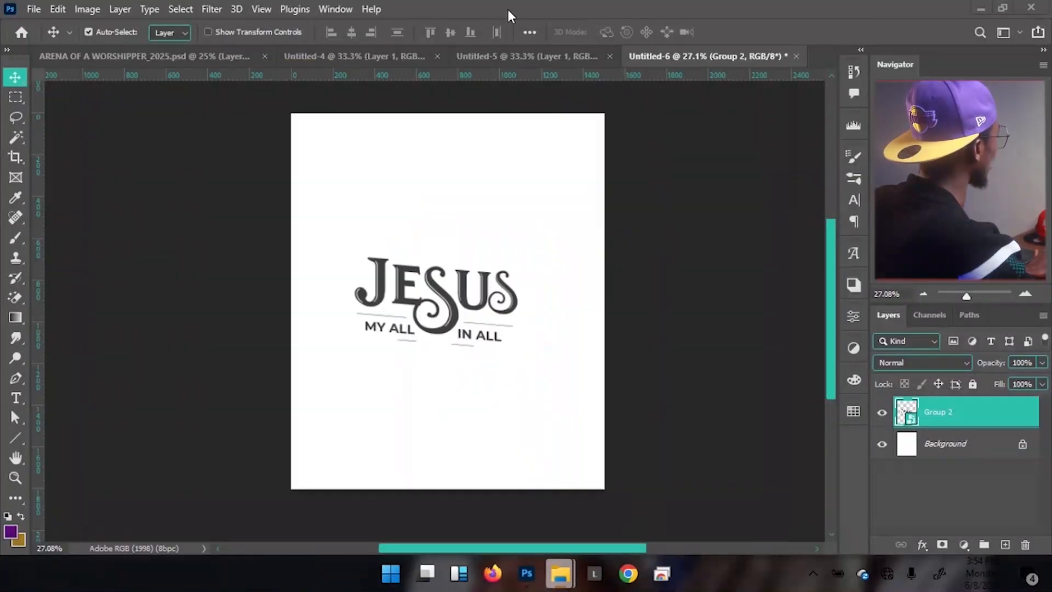
- Copy the portrait cutout from Untitled-5 into Untitled-6, accept the color profile conversion, and stack it beneath Group 2
{"action": "left_click", "coordinate": [489, 54]}
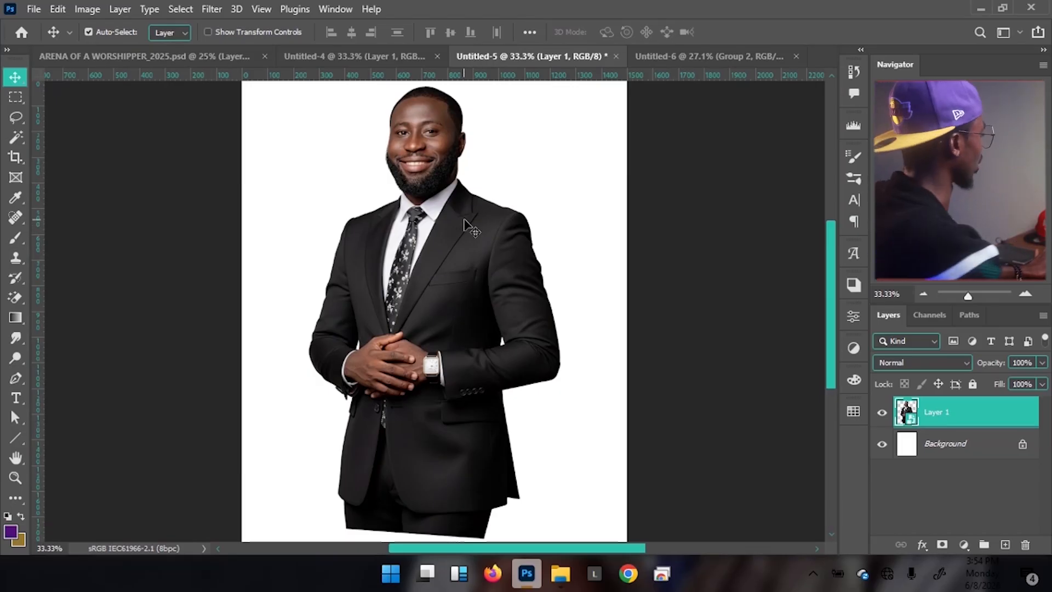
{"action": "left_click_drag", "start_coordinate": [422, 242], "coordinate": [689, 61]}
{"action": "left_click_drag", "start_coordinate": [339, 328], "coordinate": [339, 327]}
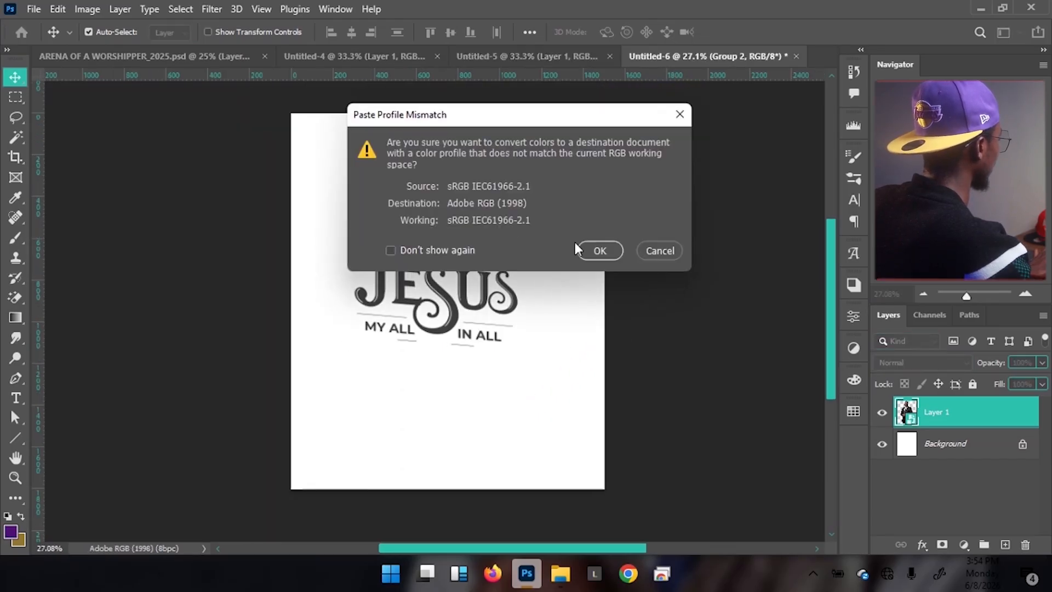
{"action": "left_click", "coordinate": [588, 253]}
{"action": "left_click_drag", "start_coordinate": [441, 215], "coordinate": [455, 255]}
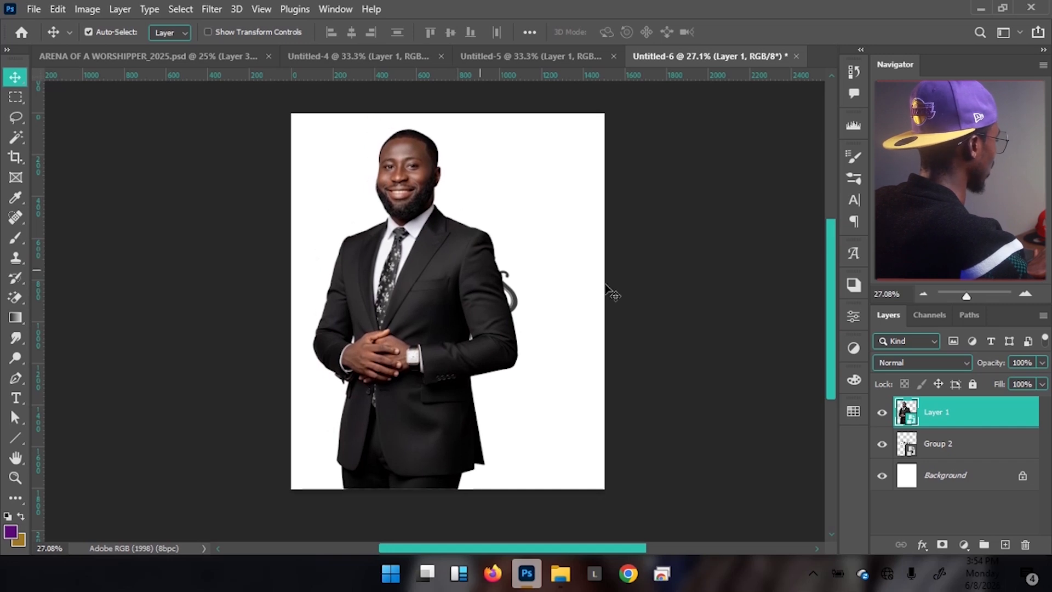
{"action": "left_click_drag", "start_coordinate": [984, 417], "coordinate": [968, 452]}
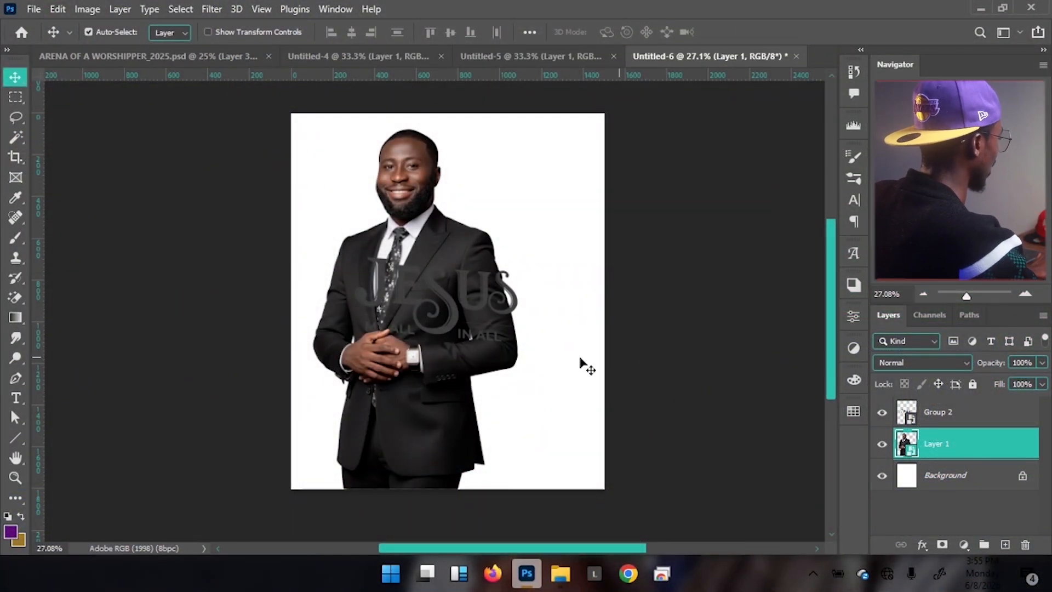
- Move the Group 2 lettering right across the man's arm and scale it up slightly
{"action": "left_click_drag", "start_coordinate": [449, 307], "coordinate": [486, 310]}
{"action": "key", "text": "ctrl+t"}
{"action": "left_click_drag", "start_coordinate": [552, 351], "coordinate": [562, 354]}
{"action": "key", "text": "Return"}
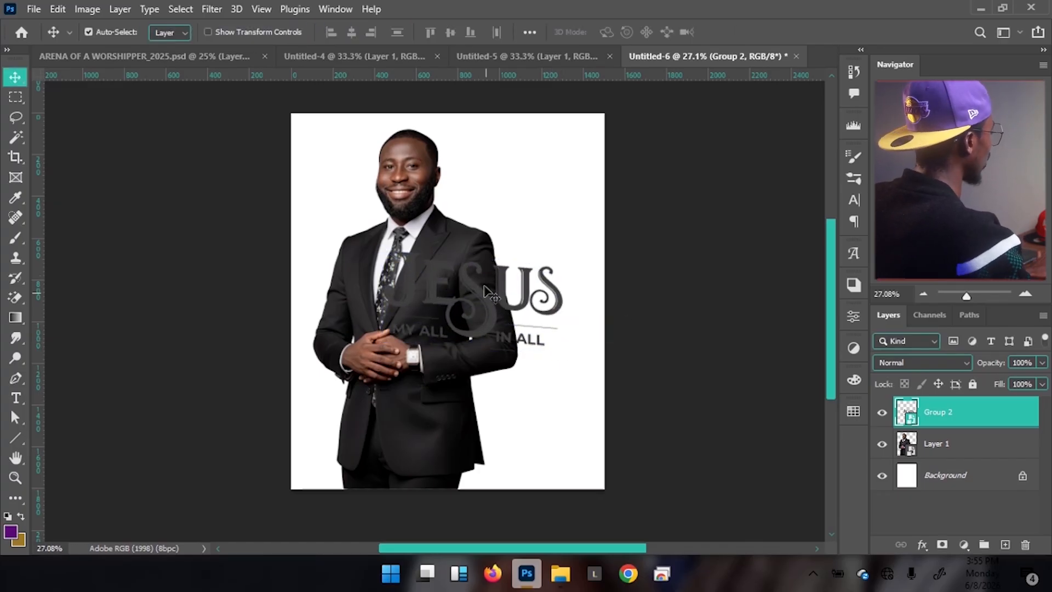
- Nudge the portrait on Layer 1 left by about 70 px
{"action": "left_click", "coordinate": [420, 205]}
{"action": "key", "text": "shift+Left"}
{"action": "key", "text": "shift+Left"}
{"action": "key", "text": "shift+Left"}
{"action": "key", "text": "shift+Left"}
{"action": "key", "text": "shift+Left"}
{"action": "key", "text": "shift+Left"}
{"action": "key", "text": "shift+Left"}
{"action": "key", "text": "shift+Left"}
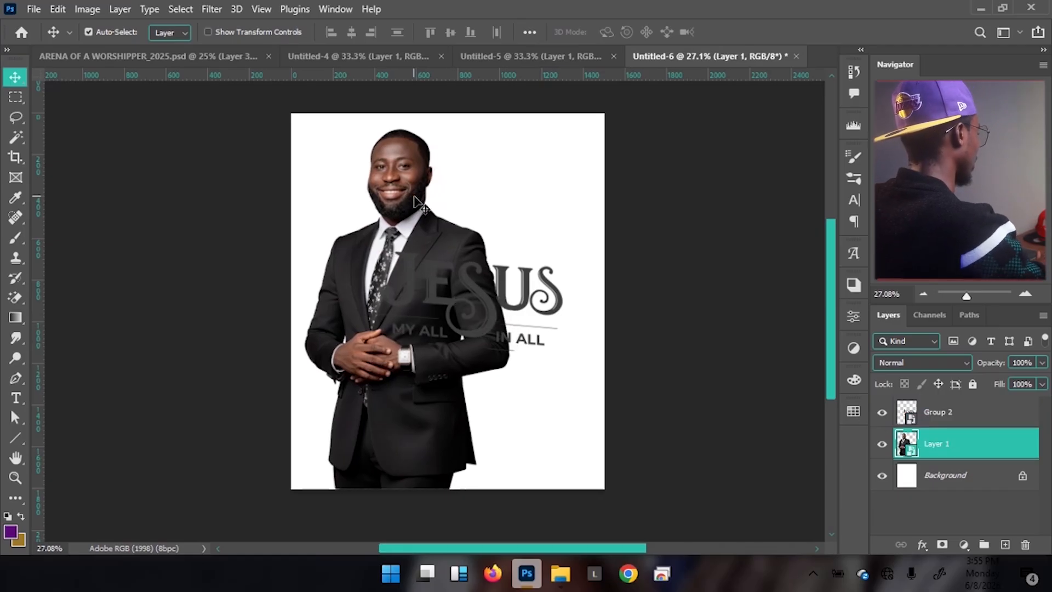
{"action": "key", "text": "shift+Left"}
{"action": "key", "text": "shift+Left"}
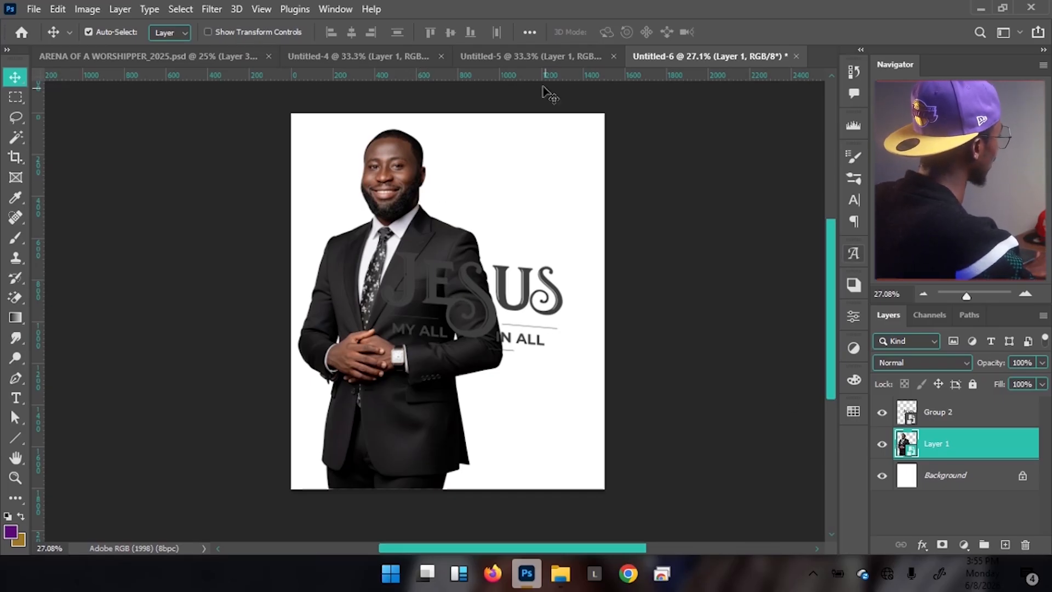
- Open BG_nature1 from the JESUS resources folder as a separate Photoshop document
{"action": "left_click", "coordinate": [525, 56]}
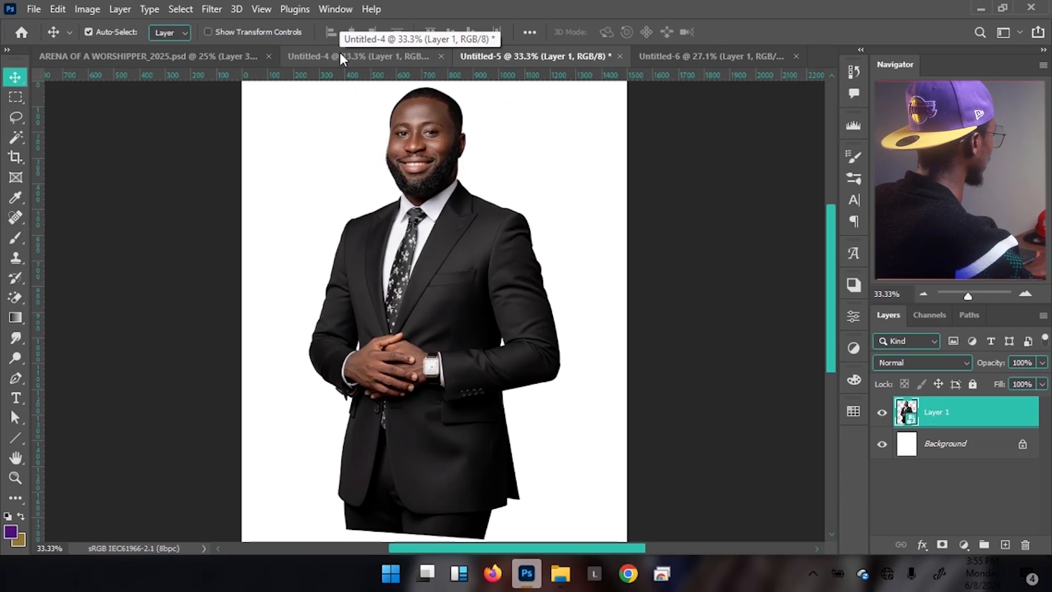
{"action": "left_click", "coordinate": [679, 56]}
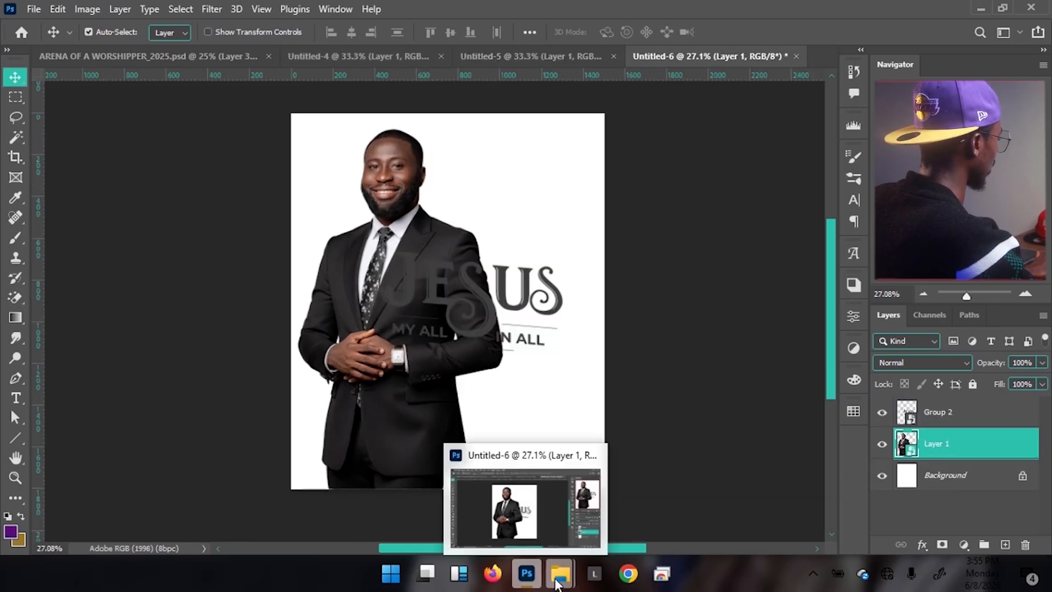
{"action": "mouse_move", "coordinate": [557, 582]}
{"action": "left_click", "coordinate": [642, 482]}
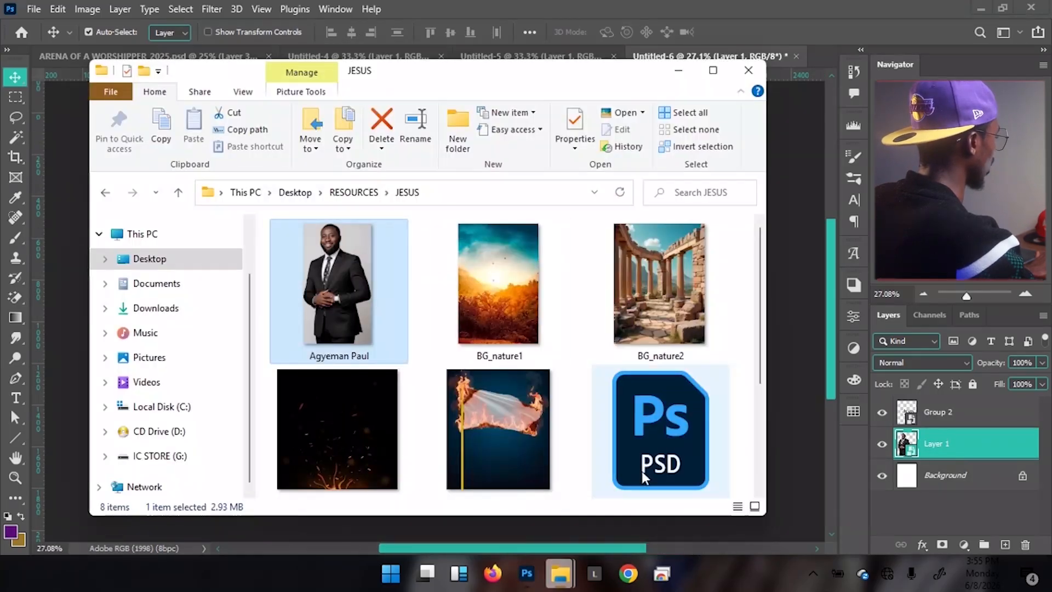
{"action": "left_click", "coordinate": [516, 285]}
{"action": "left_click_drag", "start_coordinate": [516, 285], "coordinate": [652, 6]}
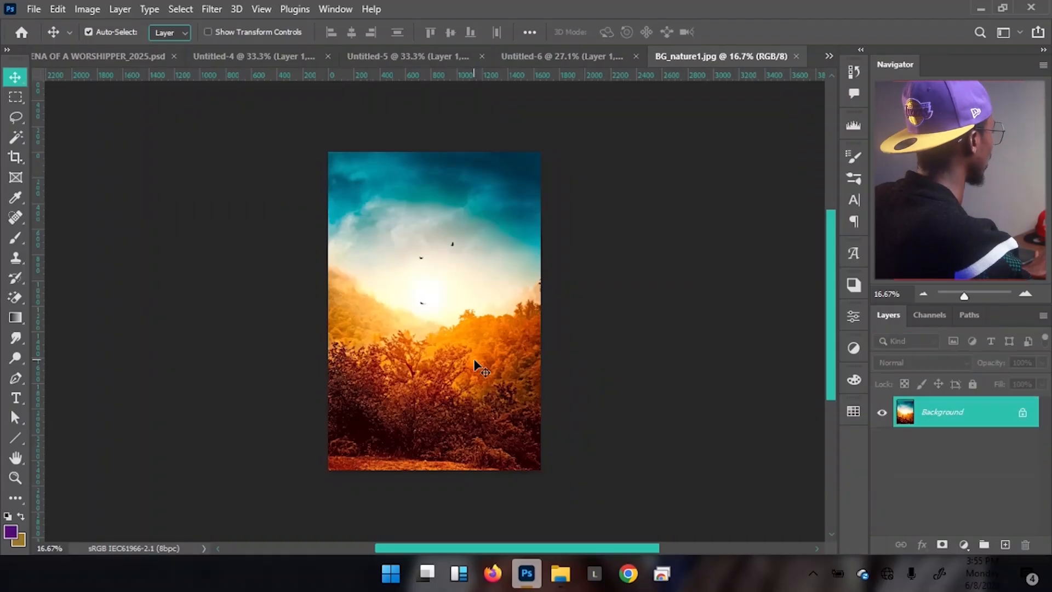
- Copy the BG_nature1 image into Untitled-6 with its colors converted, filling the page, and stack it beneath the portrait layer
{"action": "left_click_drag", "start_coordinate": [461, 373], "coordinate": [549, 60]}
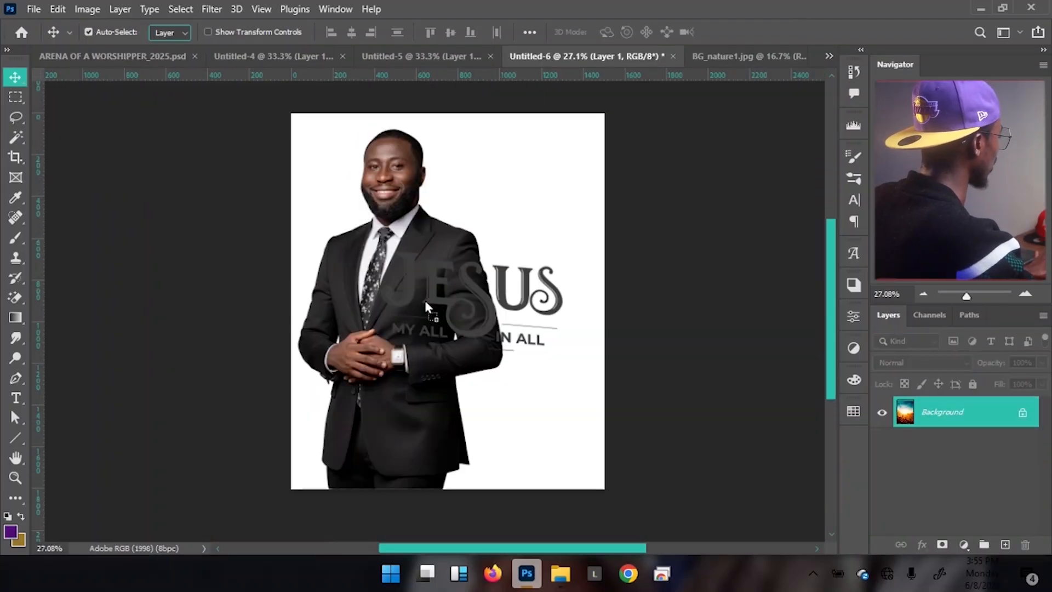
{"action": "left_click_drag", "start_coordinate": [454, 311], "coordinate": [454, 311]}
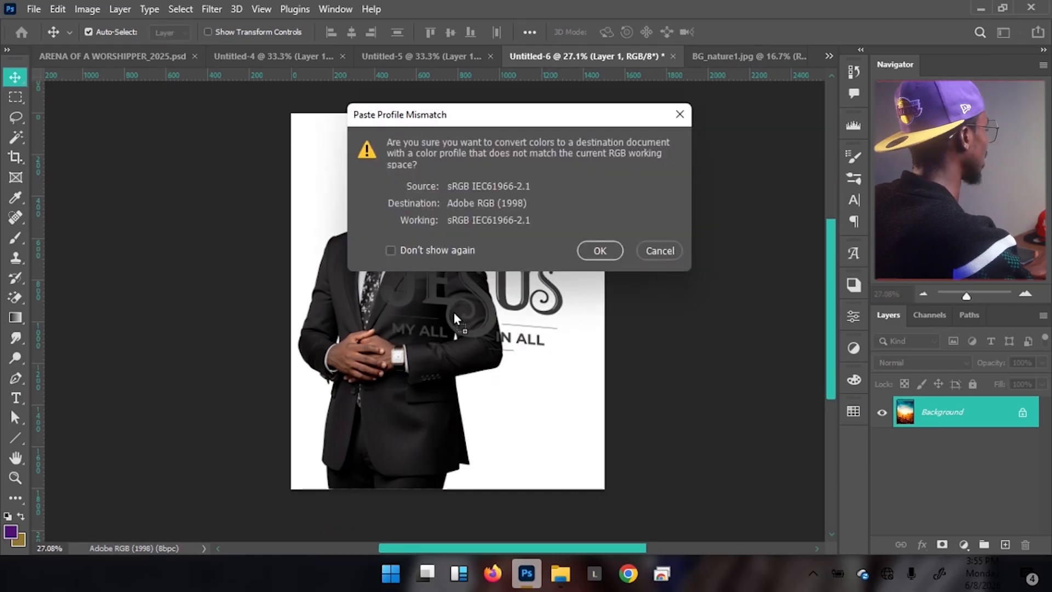
{"action": "left_click", "coordinate": [607, 251]}
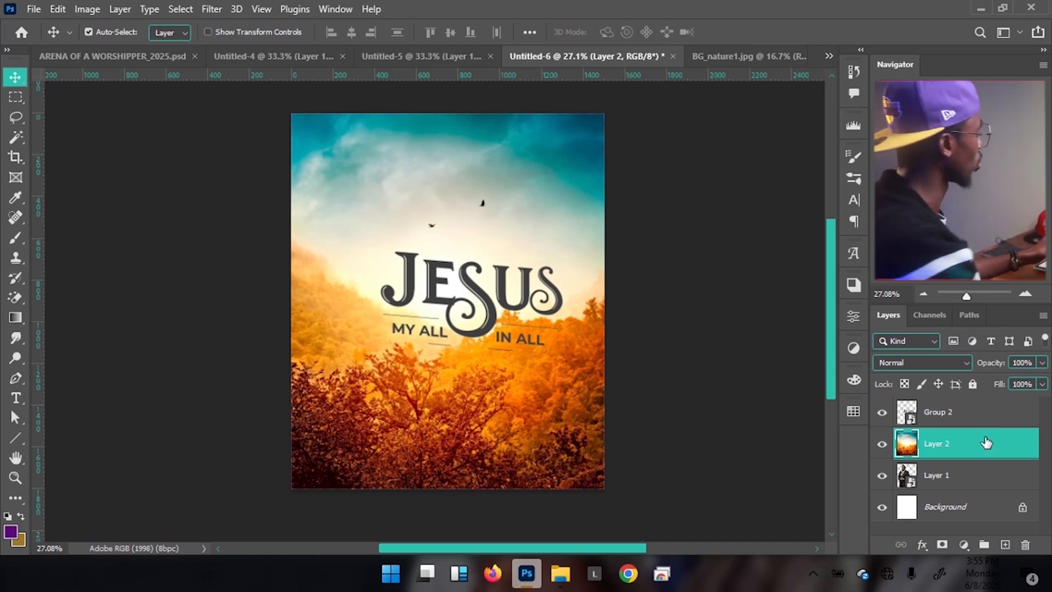
{"action": "left_click_drag", "start_coordinate": [1001, 445], "coordinate": [980, 487]}
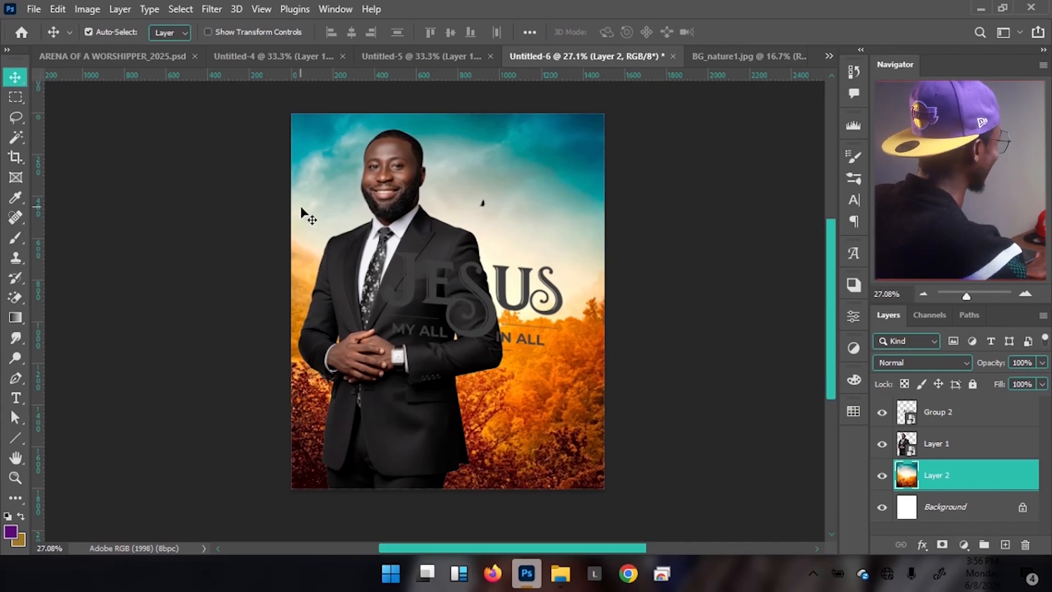
{"action": "left_click", "coordinate": [377, 220]}
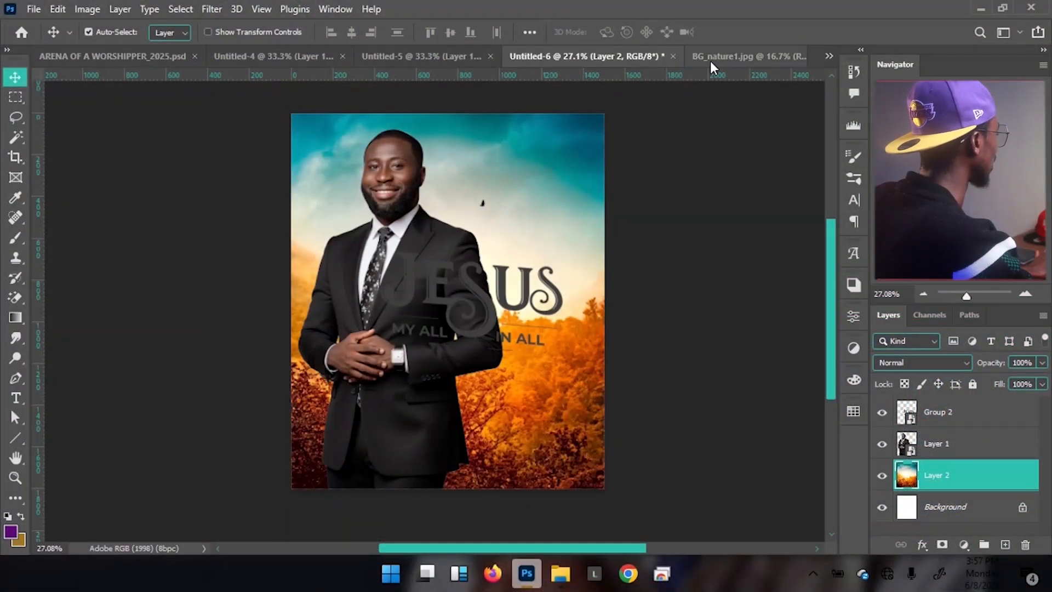
- Close the BG_nature1 document and open BG_nature2 from the JESUS resources folder as a separate Photoshop document
{"action": "left_click", "coordinate": [712, 58]}
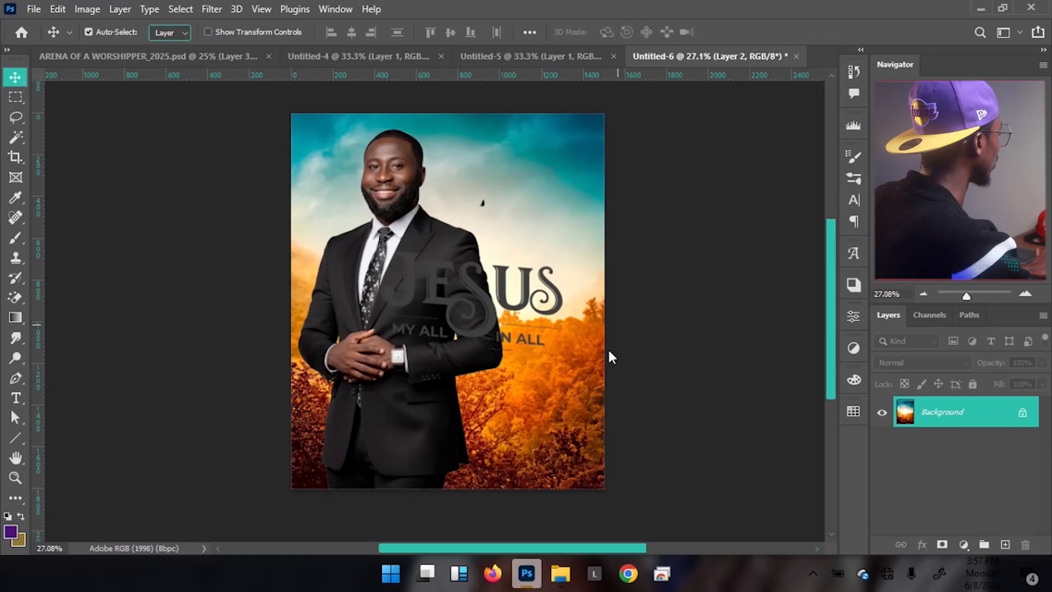
{"action": "mouse_move", "coordinate": [560, 573]}
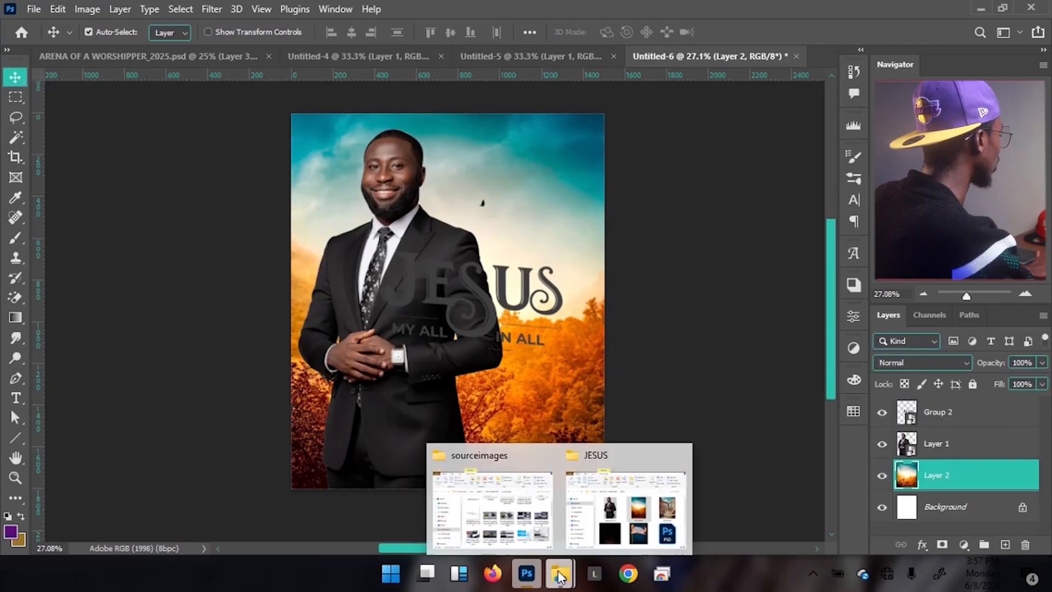
{"action": "left_click", "coordinate": [639, 492]}
{"action": "left_click", "coordinate": [647, 337]}
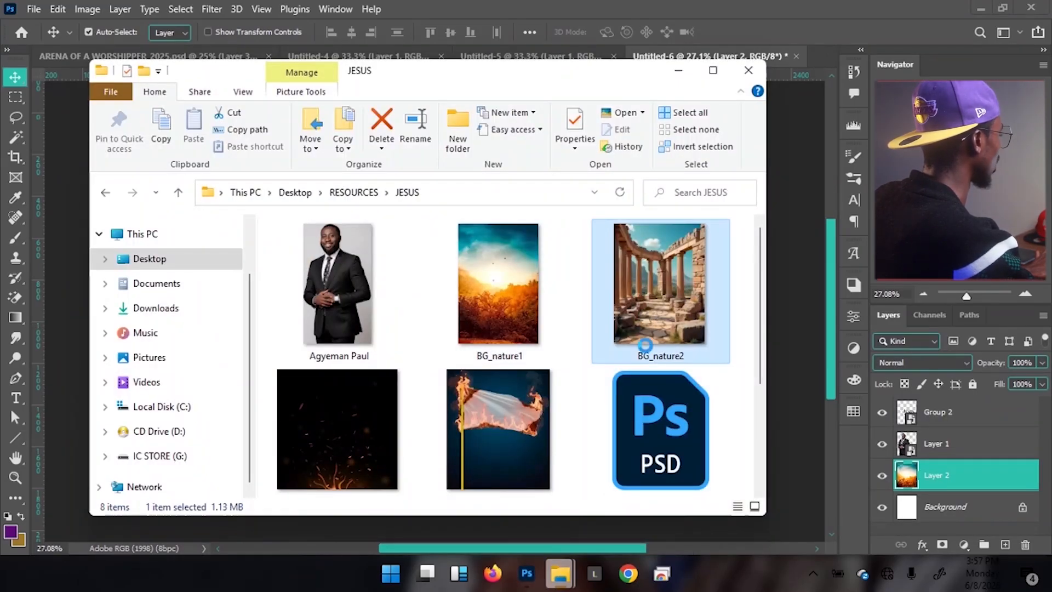
{"action": "left_click_drag", "start_coordinate": [649, 320], "coordinate": [752, 6]}
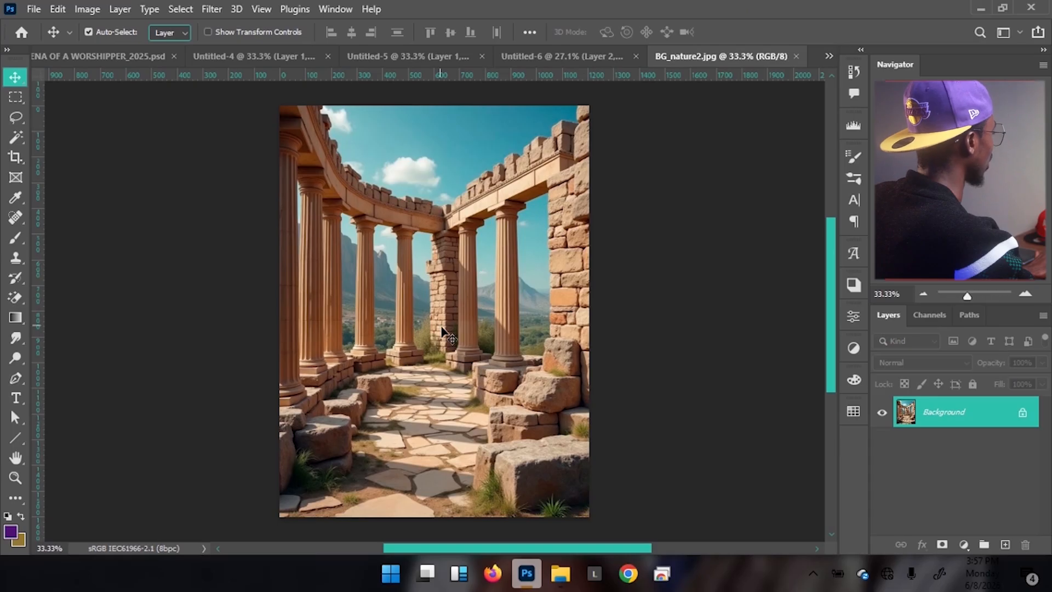
- Copy the BG_nature2 image into Untitled-6 with its colors converted, positioning the ruins low behind the portrait
{"action": "left_click_drag", "start_coordinate": [453, 342], "coordinate": [567, 57]}
{"action": "left_click_drag", "start_coordinate": [475, 343], "coordinate": [474, 366]}
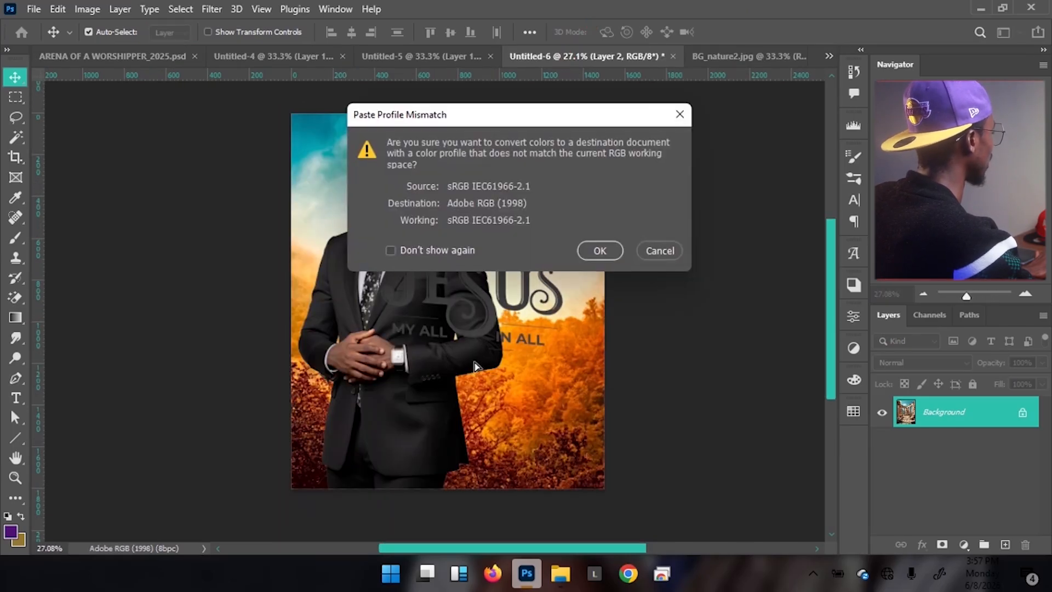
{"action": "left_click", "coordinate": [587, 249]}
{"action": "left_click_drag", "start_coordinate": [573, 447], "coordinate": [592, 484]}
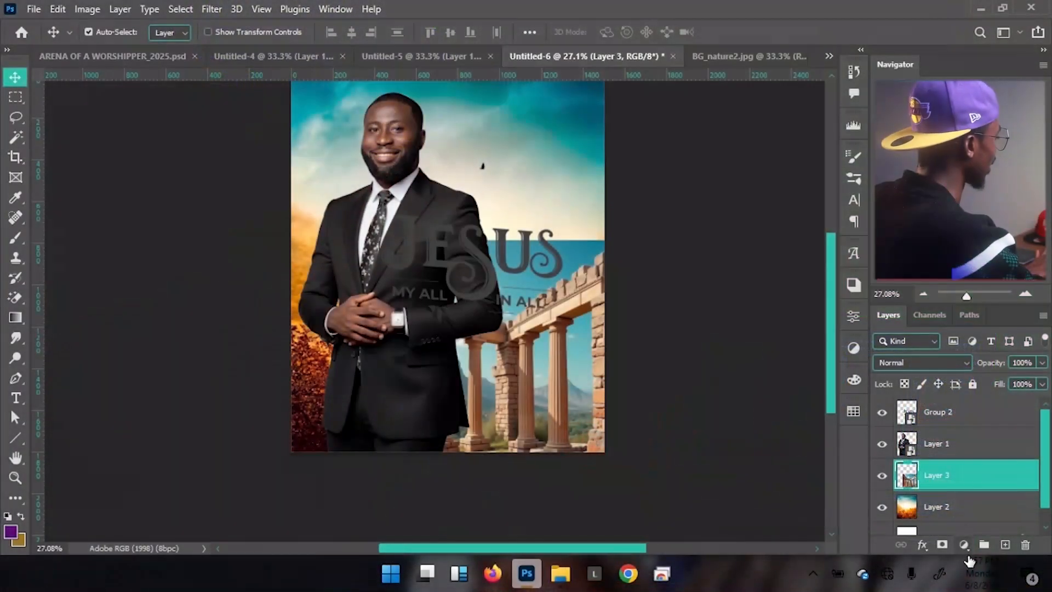
- Add a layer mask to the ruins layer and prepare a Soft Round brush at 51% hardness for painting it
{"action": "left_click", "coordinate": [942, 545]}
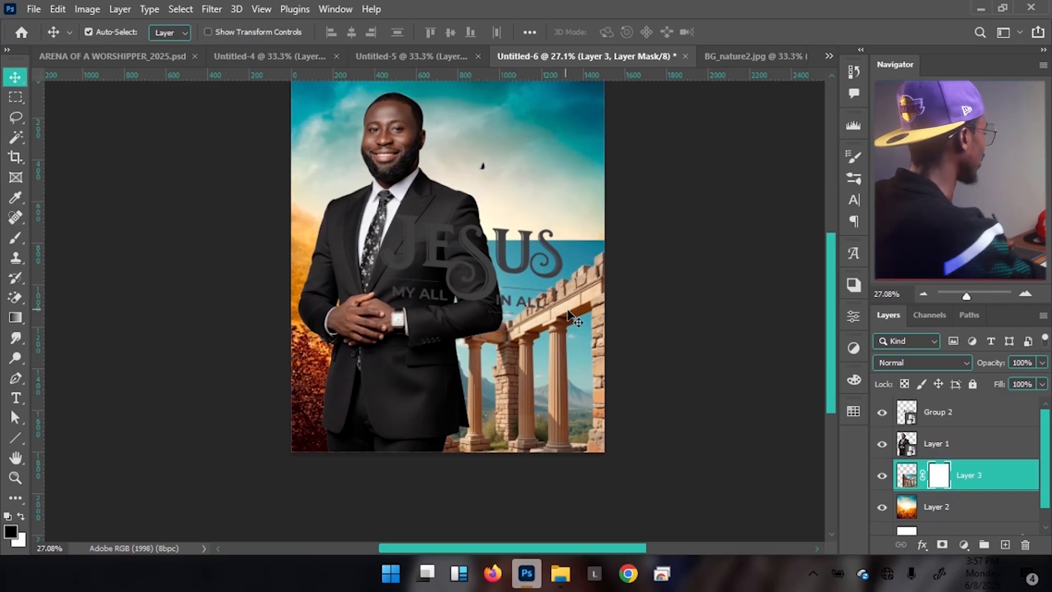
{"action": "key", "text": "b"}
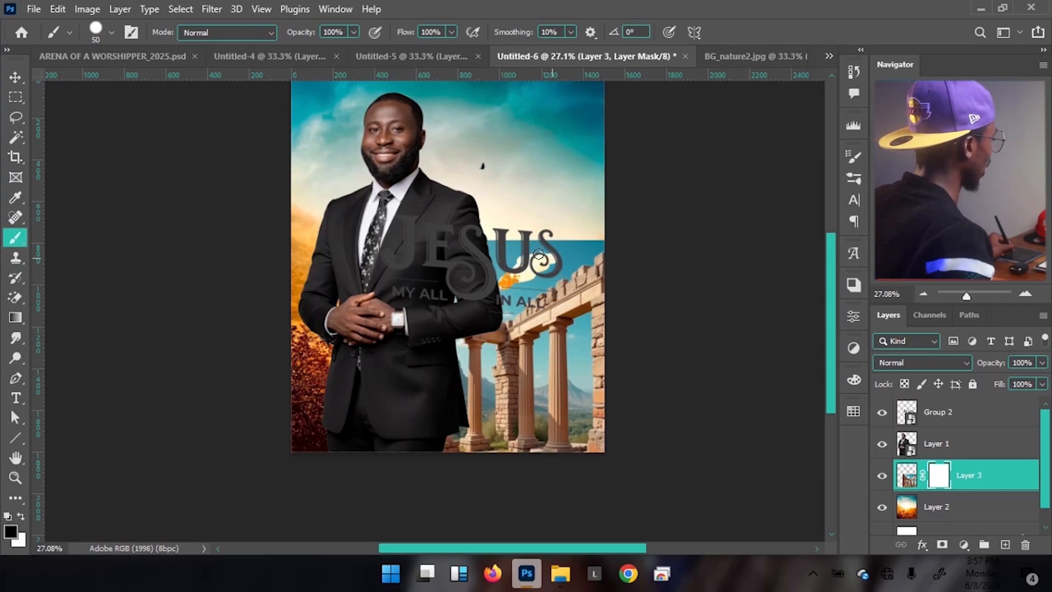
{"action": "left_click", "coordinate": [111, 33]}
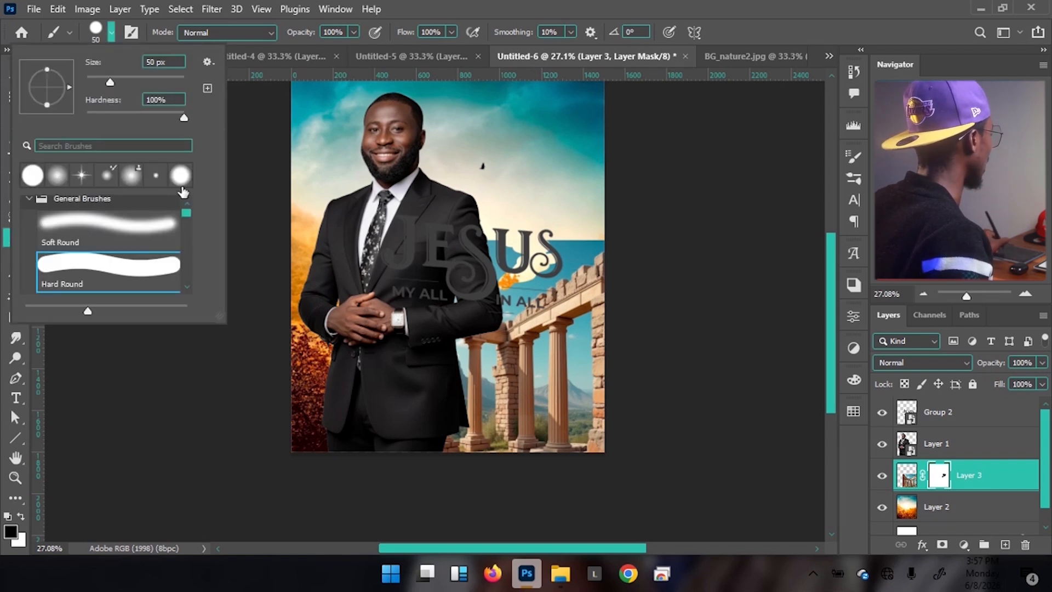
{"action": "left_click", "coordinate": [130, 237]}
{"action": "left_click", "coordinate": [130, 113]}
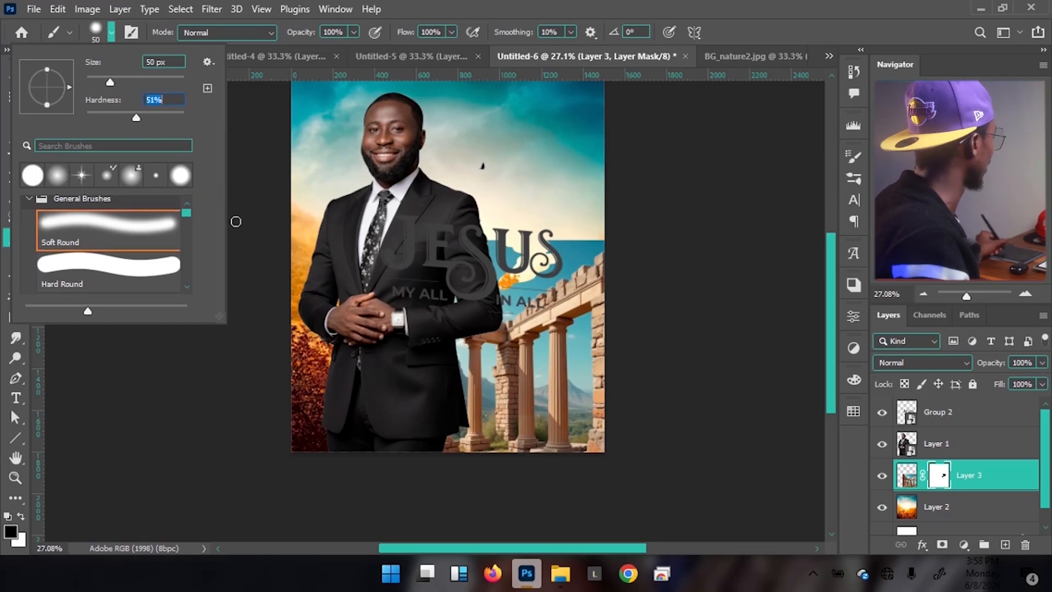
- Try to mask out the blue sky above the ruins wall in black, reducing the brush to 20 px for the edge
{"action": "mouse_move", "coordinate": [507, 243]}
{"action": "left_mouse_down"}
{"action": "mouse_move", "coordinate": [483, 251]}
{"action": "mouse_move", "coordinate": [575, 240]}
{"action": "left_mouse_up"}
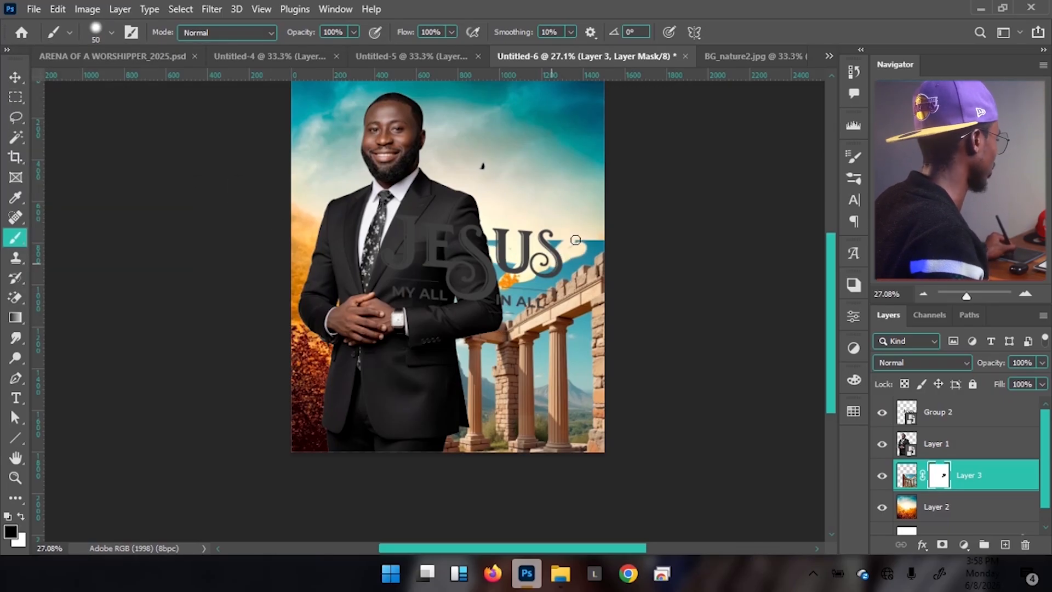
{"action": "left_click", "coordinate": [555, 251], "text": "ctrl"}
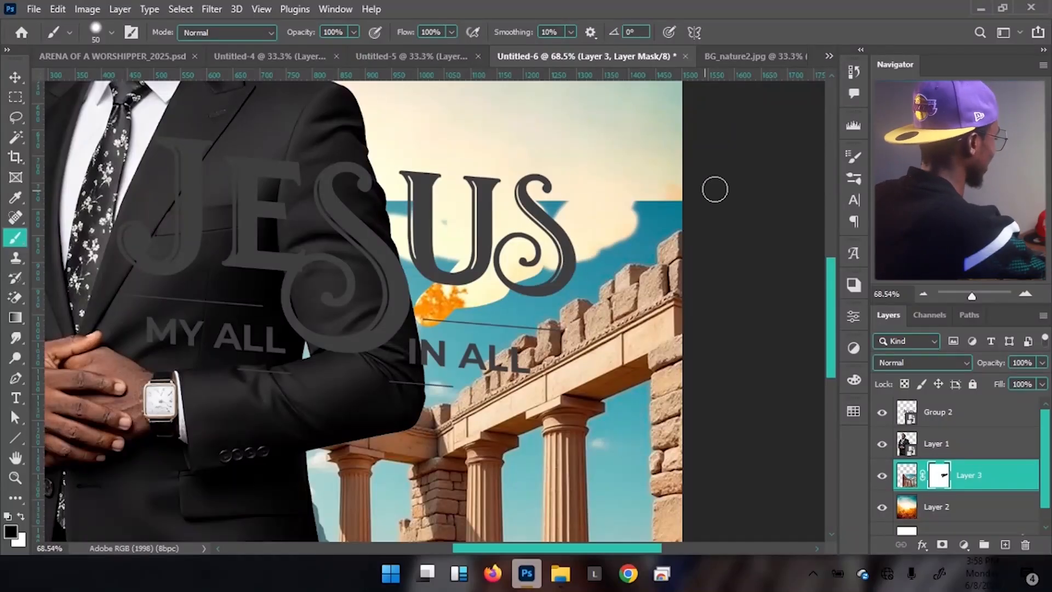
{"action": "key", "text": "bracketleft"}
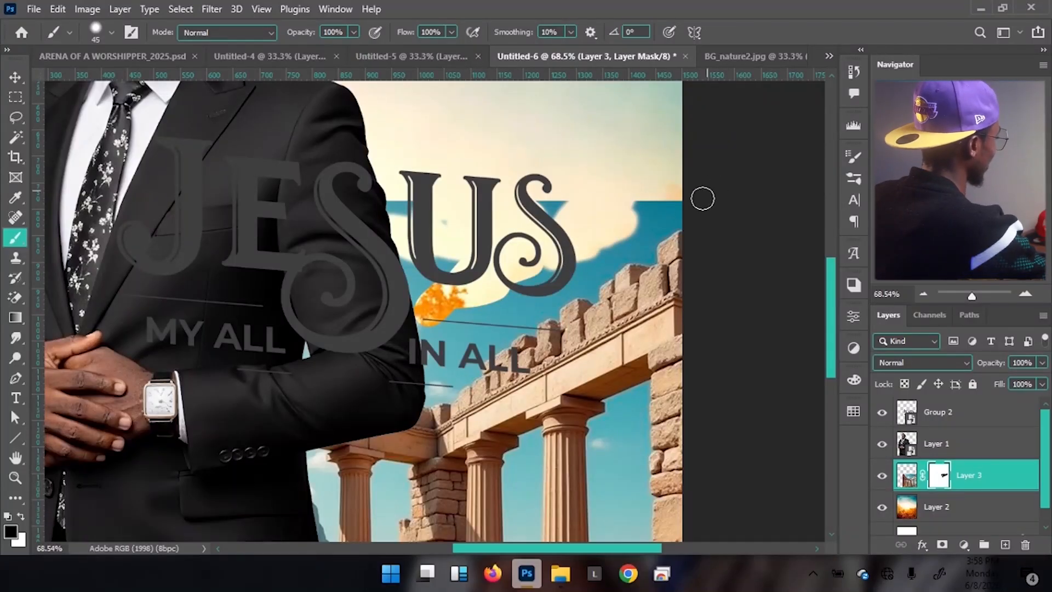
{"action": "mouse_move", "coordinate": [662, 207]}
{"action": "left_mouse_down"}
{"action": "mouse_move", "coordinate": [690, 211]}
{"action": "mouse_move", "coordinate": [648, 238]}
{"action": "left_mouse_up"}
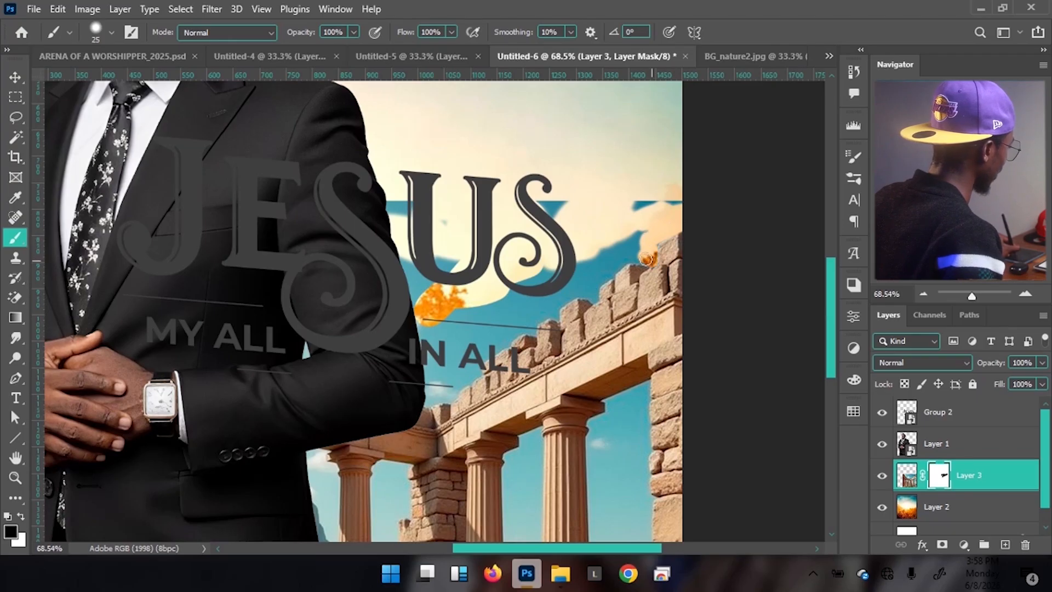
{"action": "left_click_drag", "start_coordinate": [623, 259], "coordinate": [609, 266]}
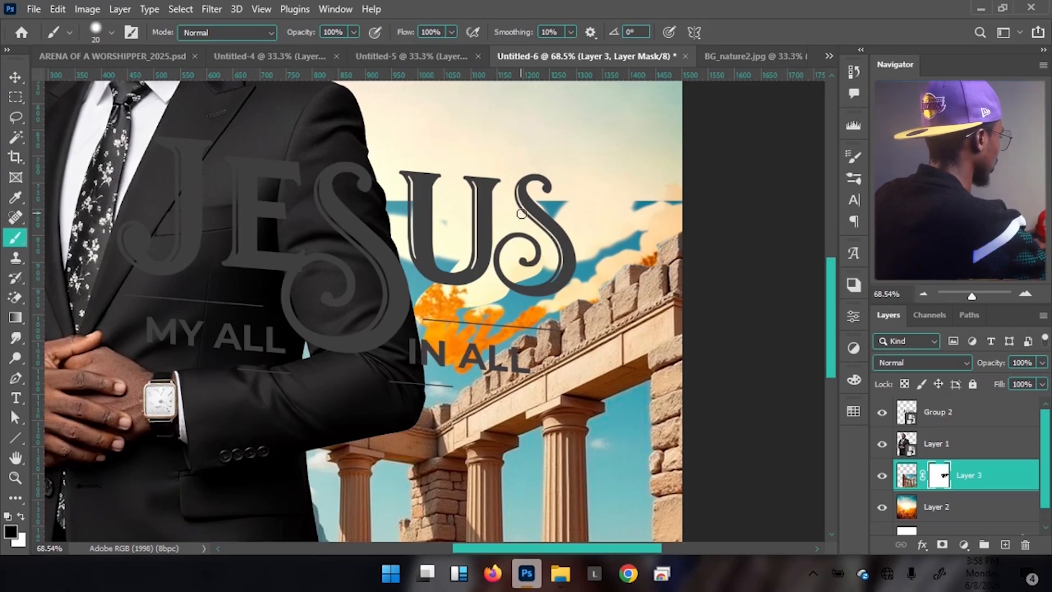
{"action": "scroll", "coordinate": [521, 212], "scroll_direction": "down", "scroll_amount": 5}
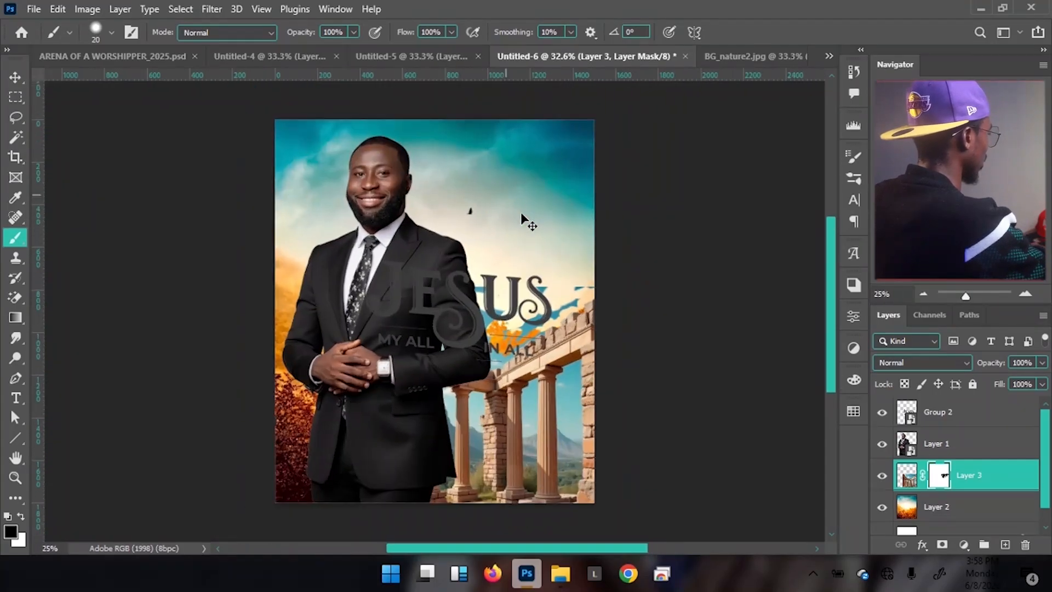
{"action": "scroll", "coordinate": [522, 215], "scroll_direction": "up", "scroll_amount": 3}
- Undo all brush strokes on the ruins layer's mask
{"action": "key", "text": "ctrl+z"}
{"action": "key", "text": "ctrl+z"}
{"action": "key", "text": "ctrl+z"}
{"action": "key", "text": "ctrl+z"}
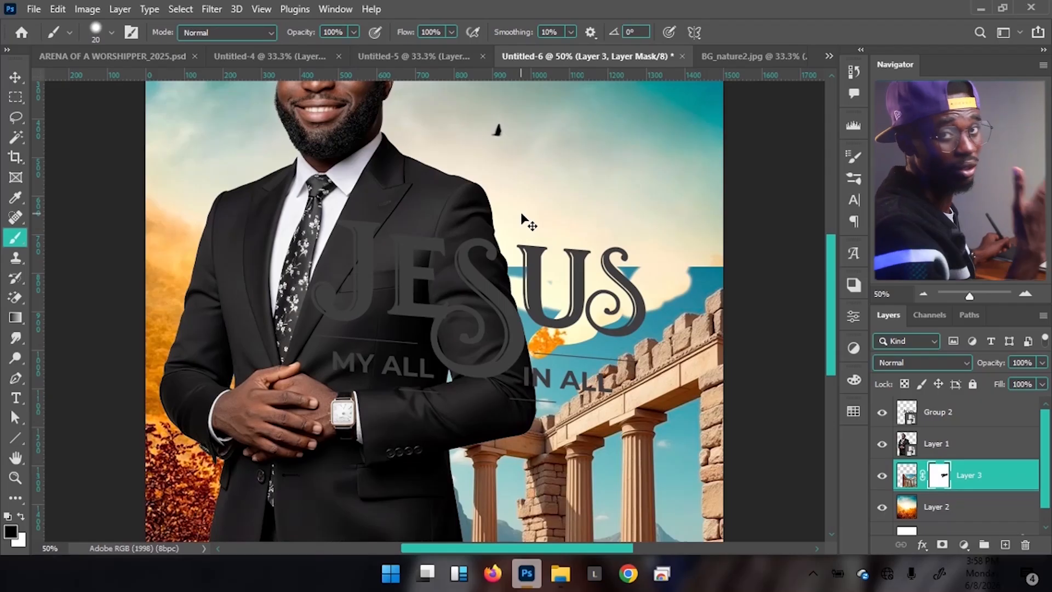
{"action": "key", "text": "ctrl+z"}
{"action": "key", "text": "ctrl+z"}
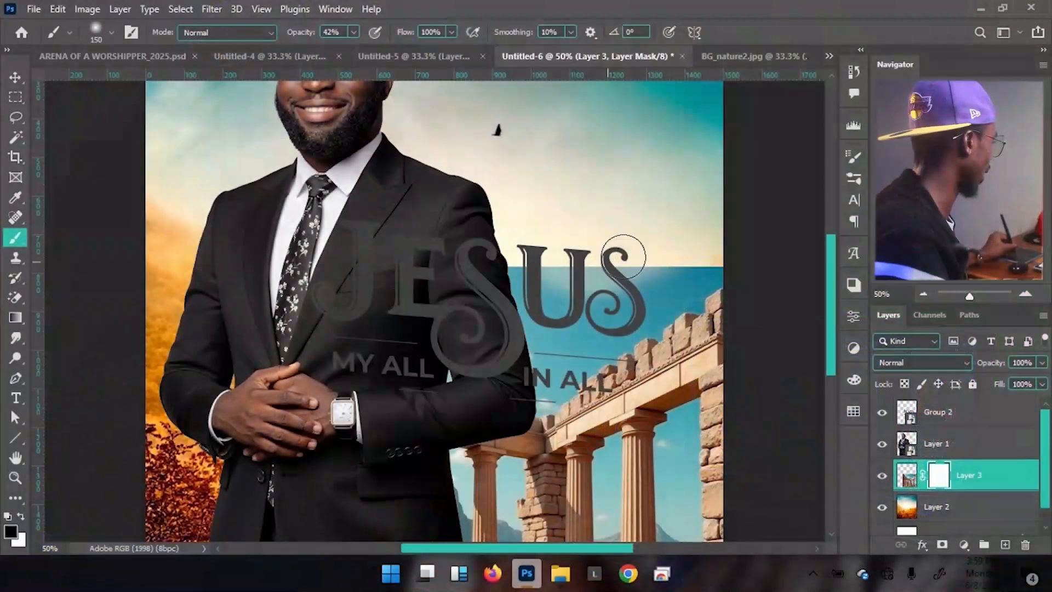
- Fade the hard upper edge of the ruins' sky on its mask, raising brush opacity from 42% to 64% and size to 300 px
{"action": "left_click_drag", "start_coordinate": [515, 269], "coordinate": [570, 263]}
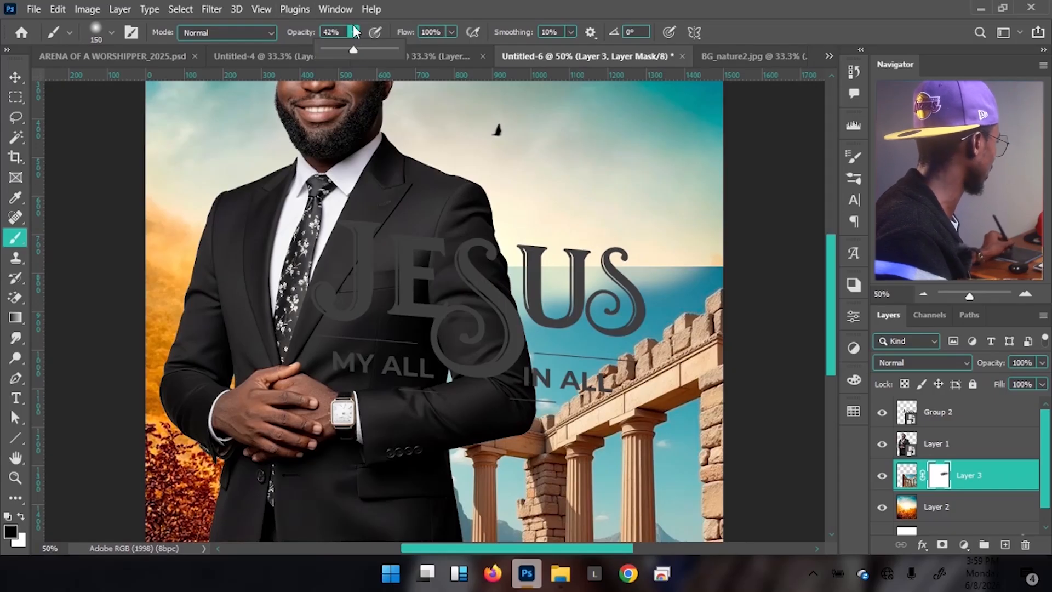
{"action": "left_click_drag", "start_coordinate": [356, 47], "coordinate": [371, 48]}
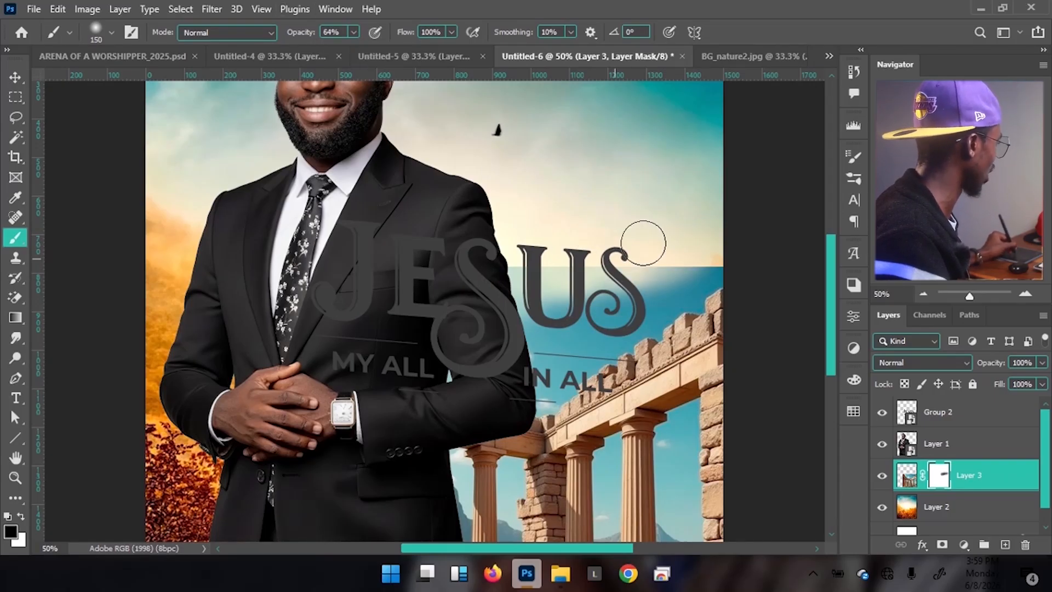
{"action": "key", "text": "bracketright"}
{"action": "key", "text": "bracketright"}
{"action": "key", "text": "bracketright"}
{"action": "key", "text": "bracketright"}
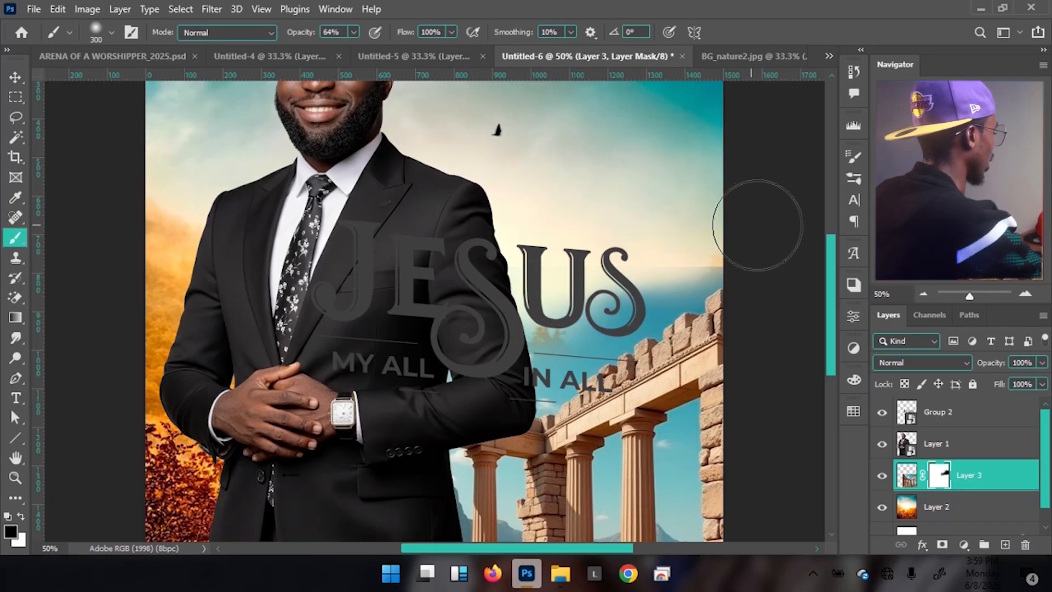
- Mask out the remaining blue sky along the top of the ruins wall and behind the lettering with a brush up to 175 px
{"action": "key", "text": "bracketleft"}
{"action": "key", "text": "bracketleft"}
{"action": "key", "text": "bracketleft"}
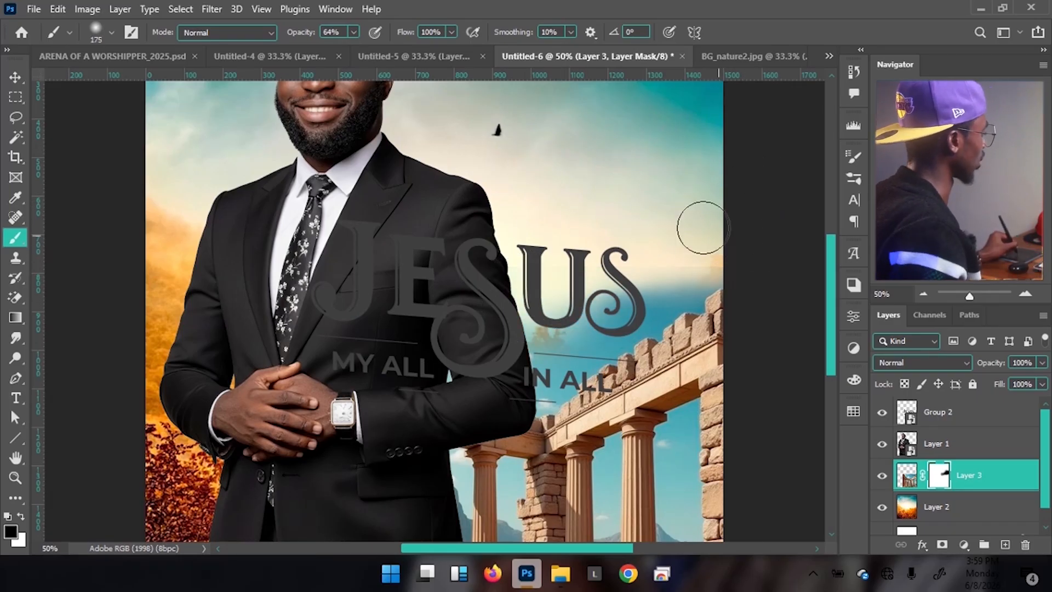
{"action": "key", "text": "bracketleft"}
{"action": "key", "text": "bracketleft"}
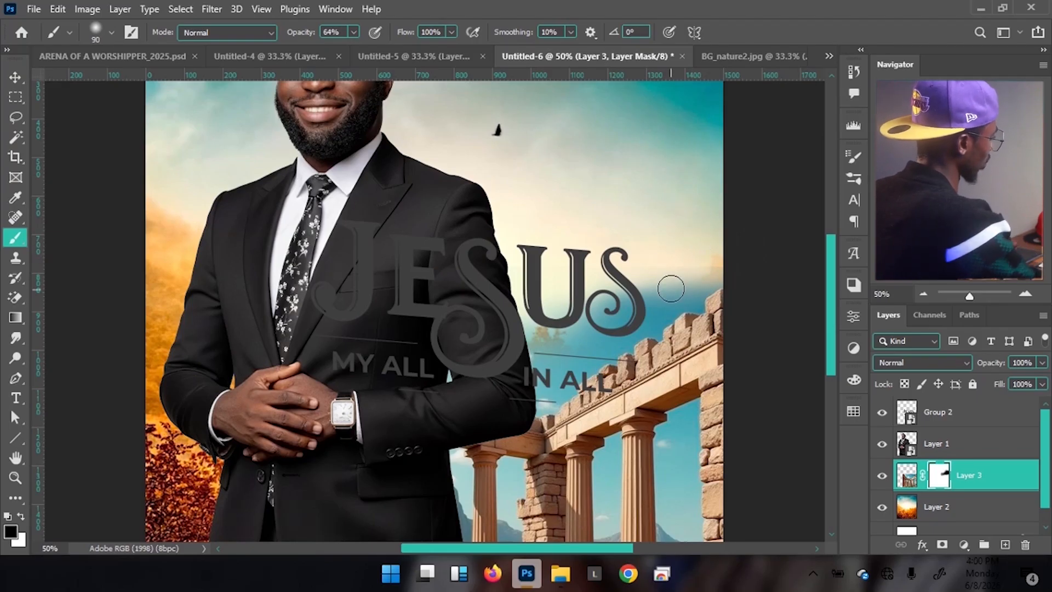
{"action": "key", "text": "bracketright"}
{"action": "mouse_move", "coordinate": [659, 299]}
{"action": "left_mouse_down"}
{"action": "mouse_move", "coordinate": [588, 308]}
{"action": "mouse_move", "coordinate": [608, 325]}
{"action": "mouse_move", "coordinate": [595, 338]}
{"action": "mouse_move", "coordinate": [581, 337]}
{"action": "mouse_move", "coordinate": [613, 302]}
{"action": "mouse_move", "coordinate": [572, 316]}
{"action": "mouse_move", "coordinate": [542, 348]}
{"action": "mouse_move", "coordinate": [545, 377]}
{"action": "left_mouse_up"}
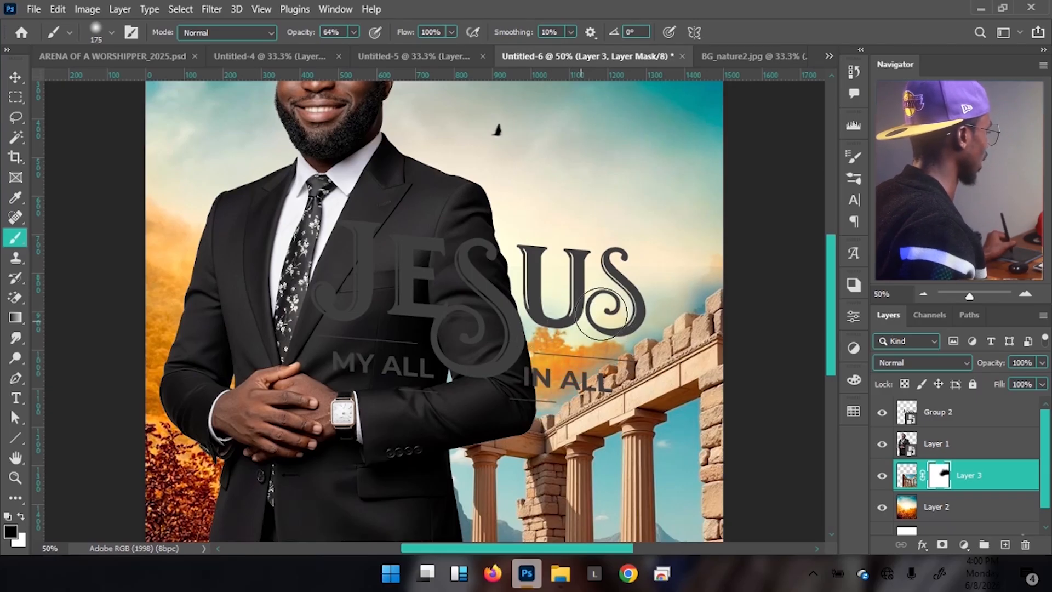
{"action": "left_click_drag", "start_coordinate": [681, 298], "coordinate": [696, 284]}
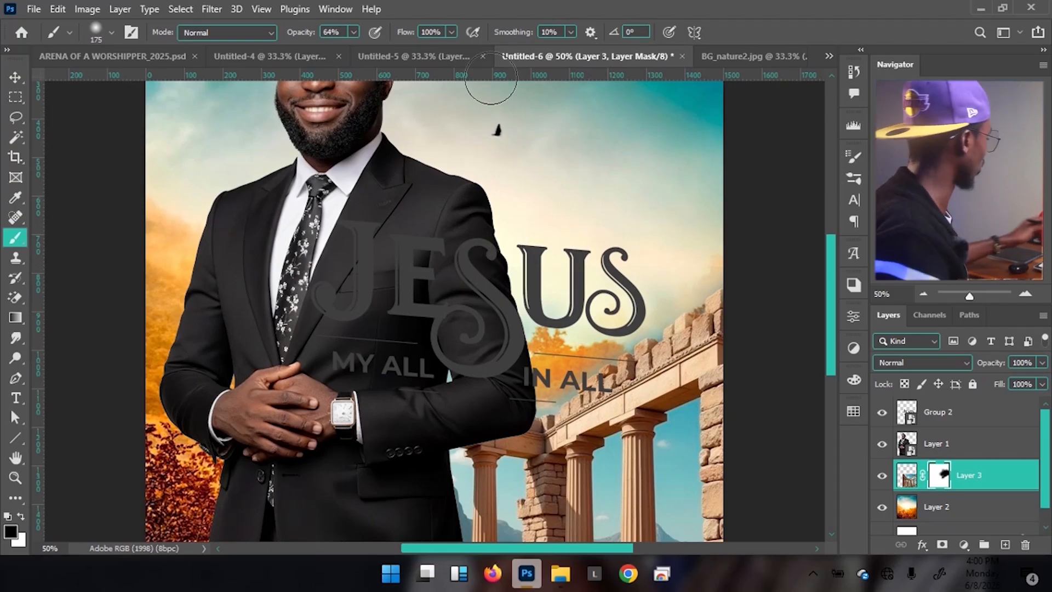
- Examine how the background blends in the finished ARENA OF A WORSHIPPER_2025 flyer, and return to Untitled-6
{"action": "key", "text": "v"}
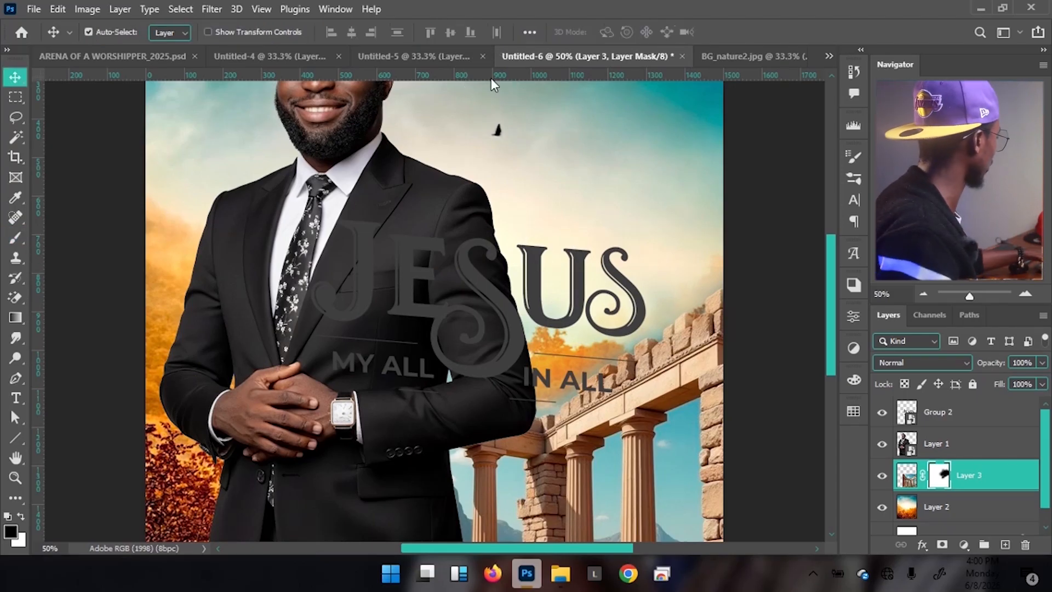
{"action": "left_click", "coordinate": [162, 58]}
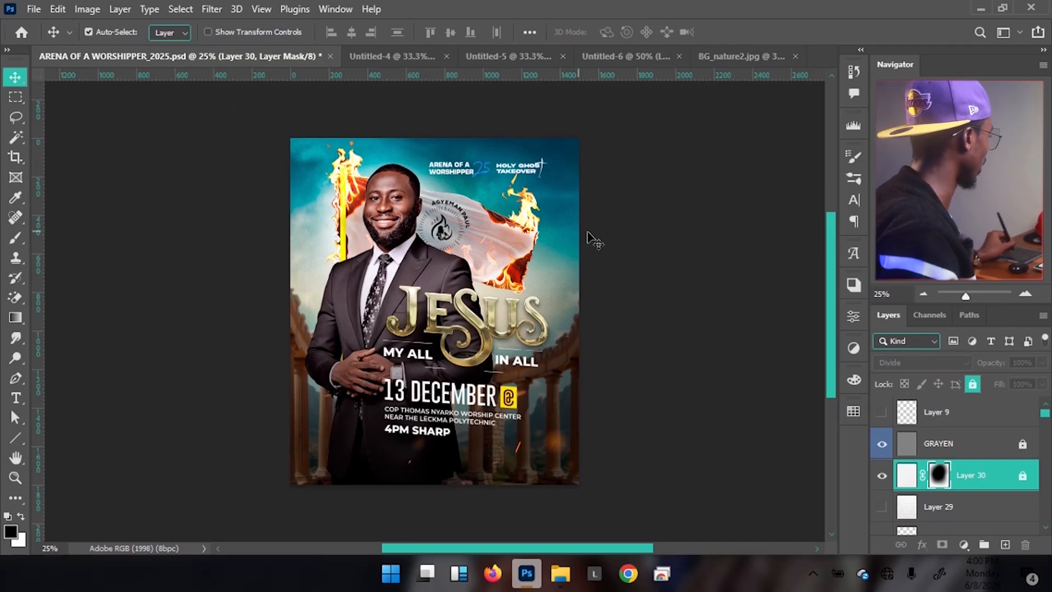
{"action": "left_click", "coordinate": [621, 54]}
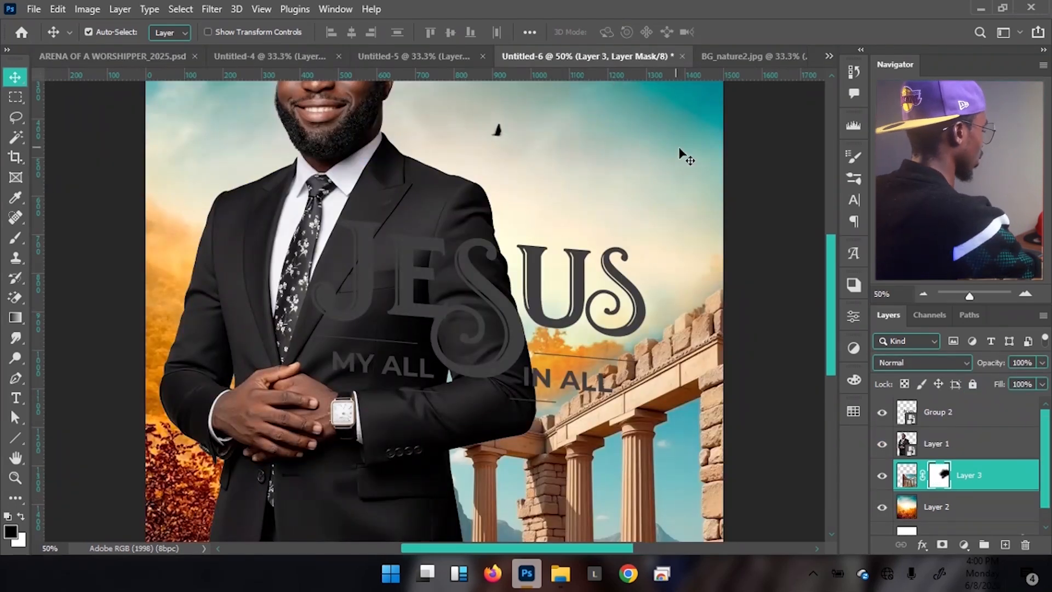
- Partly restore the ruins image around the wall and lettering by painting its mask white with a 300 px brush at 38% opacity
{"action": "key", "text": "b"}
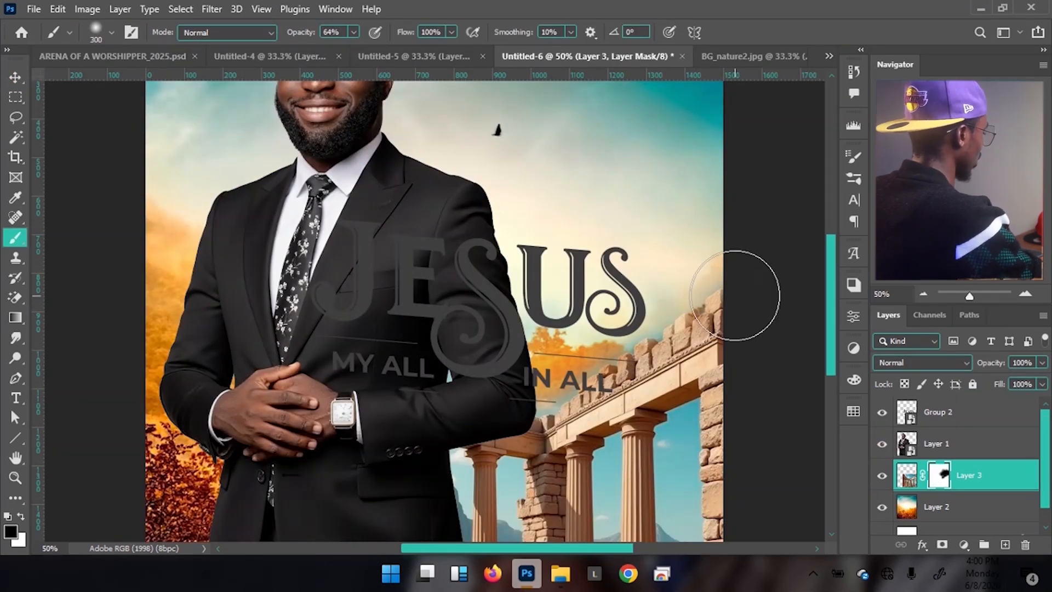
{"action": "key", "text": "x"}
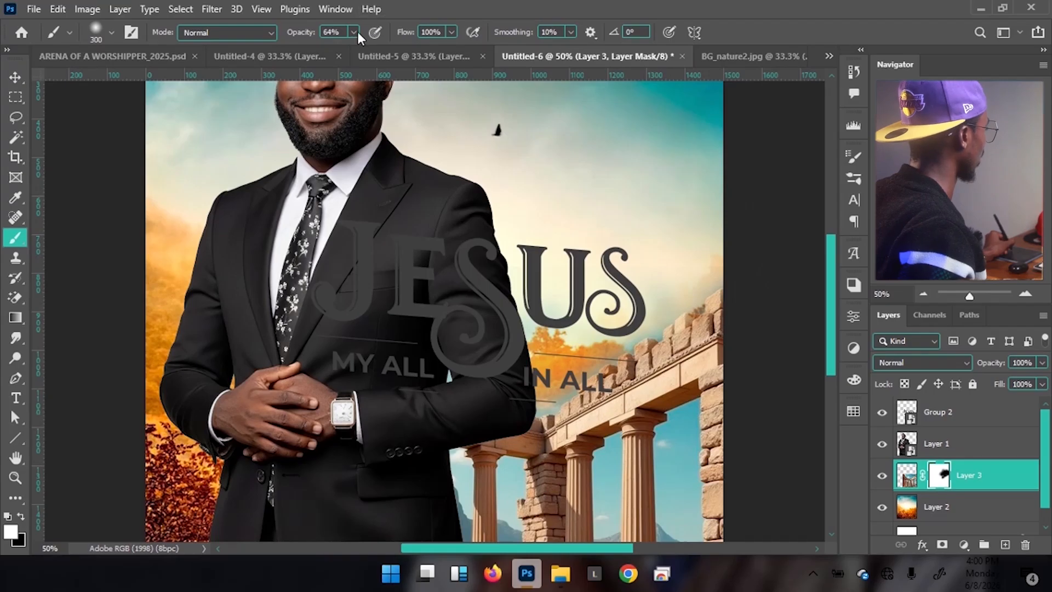
{"action": "left_click_drag", "start_coordinate": [338, 48], "coordinate": [335, 49]}
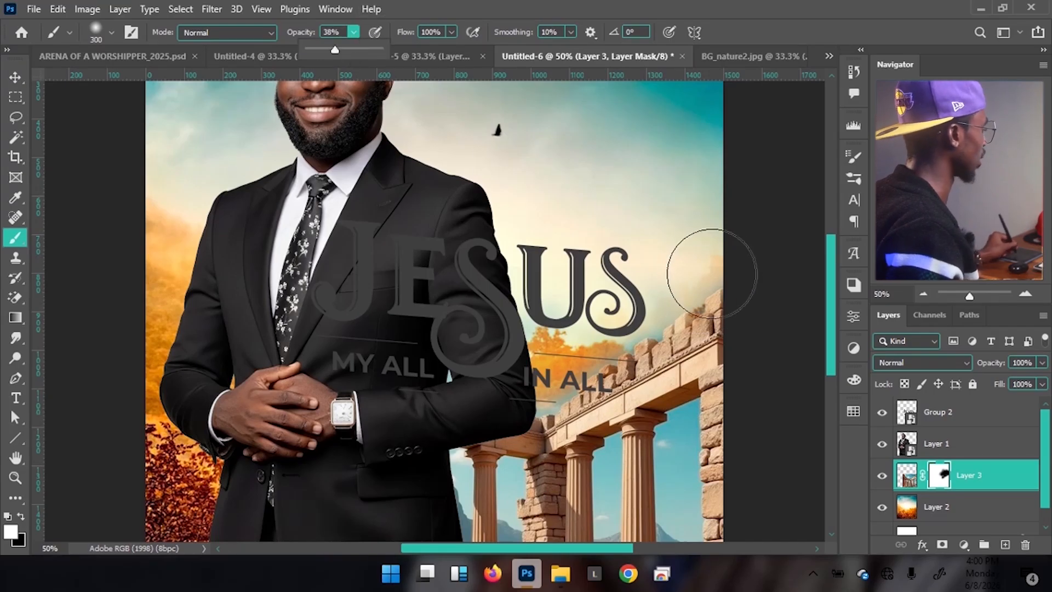
{"action": "mouse_move", "coordinate": [723, 267]}
{"action": "left_mouse_down"}
{"action": "mouse_move", "coordinate": [700, 300]}
{"action": "mouse_move", "coordinate": [728, 258]}
{"action": "left_mouse_up"}
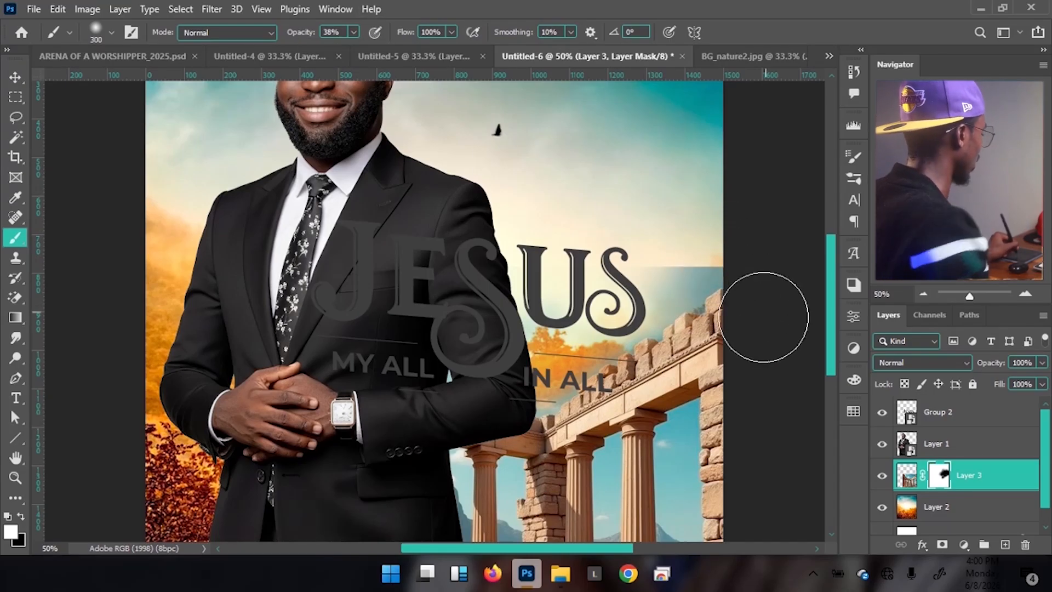
{"action": "mouse_move", "coordinate": [786, 330]}
{"action": "left_mouse_down"}
{"action": "mouse_move", "coordinate": [728, 352]}
{"action": "mouse_move", "coordinate": [677, 350]}
{"action": "left_mouse_up"}
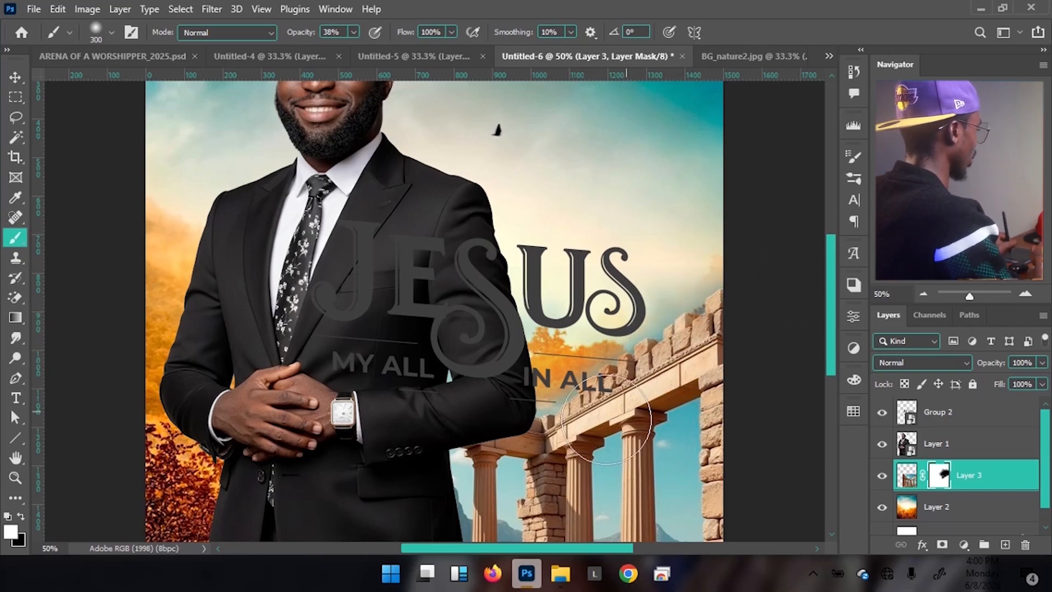
{"action": "mouse_move", "coordinate": [575, 447]}
{"action": "left_mouse_down"}
{"action": "mouse_move", "coordinate": [612, 443]}
{"action": "mouse_move", "coordinate": [589, 424]}
{"action": "mouse_move", "coordinate": [613, 396]}
{"action": "mouse_move", "coordinate": [512, 400]}
{"action": "mouse_move", "coordinate": [600, 372]}
{"action": "mouse_move", "coordinate": [632, 413]}
{"action": "mouse_move", "coordinate": [638, 400]}
{"action": "mouse_move", "coordinate": [534, 373]}
{"action": "mouse_move", "coordinate": [581, 394]}
{"action": "mouse_move", "coordinate": [611, 384]}
{"action": "mouse_move", "coordinate": [563, 356]}
{"action": "mouse_move", "coordinate": [494, 277]}
{"action": "mouse_move", "coordinate": [528, 367]}
{"action": "mouse_move", "coordinate": [538, 341]}
{"action": "mouse_move", "coordinate": [521, 385]}
{"action": "mouse_move", "coordinate": [567, 359]}
{"action": "mouse_move", "coordinate": [631, 366]}
{"action": "mouse_move", "coordinate": [637, 393]}
{"action": "mouse_move", "coordinate": [559, 405]}
{"action": "mouse_move", "coordinate": [594, 372]}
{"action": "left_mouse_up"}
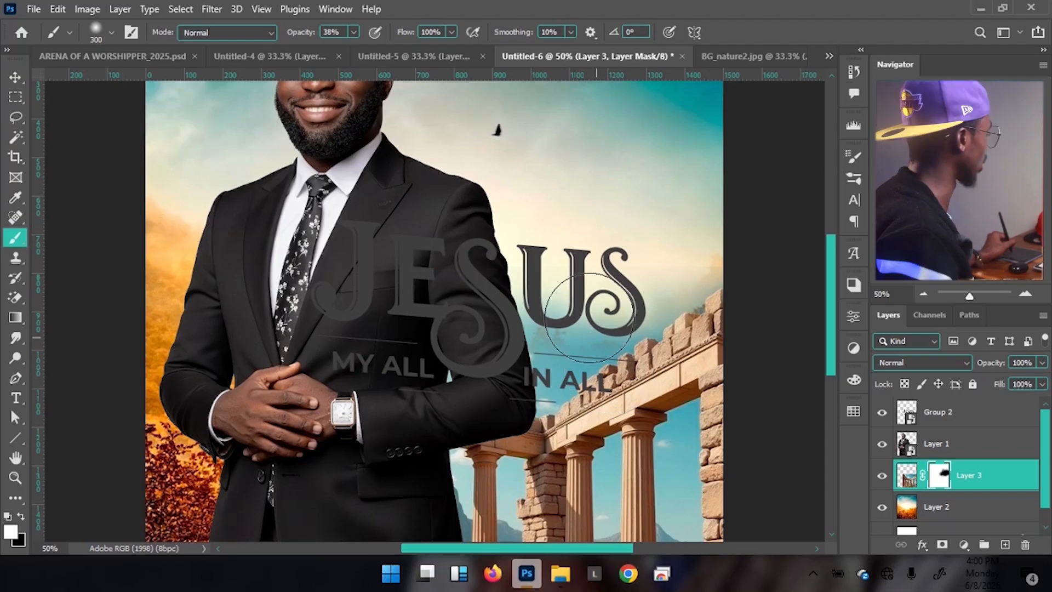
{"action": "key", "text": "v"}
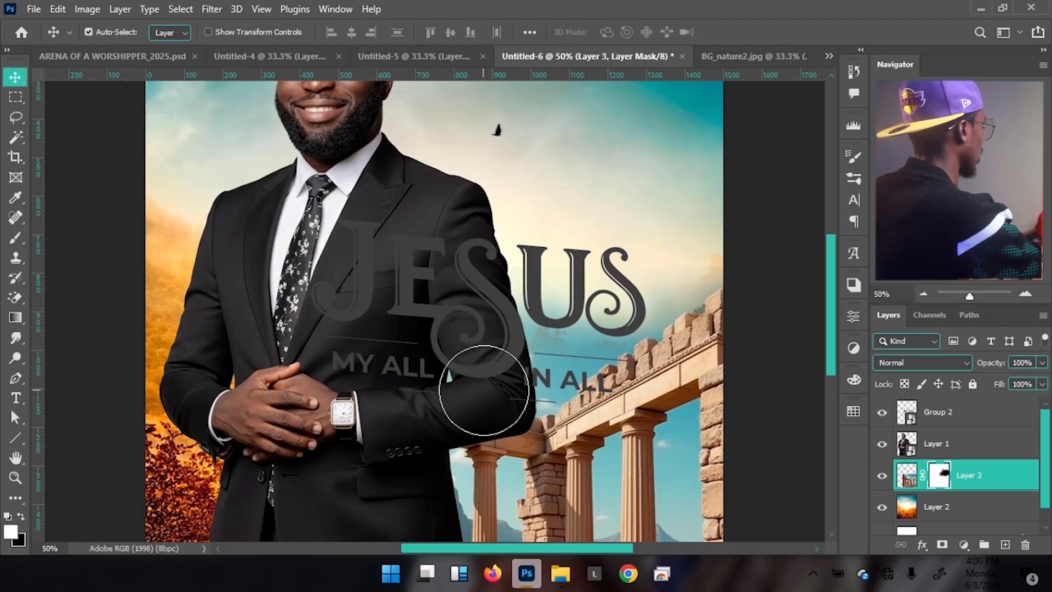
- Compare the whole composition with the finished ARENA OF A WORSHIPPER_2025 flyer, and return to Untitled-6
{"action": "key", "text": "ctrl+minus"}
{"action": "key", "text": "ctrl+minus"}
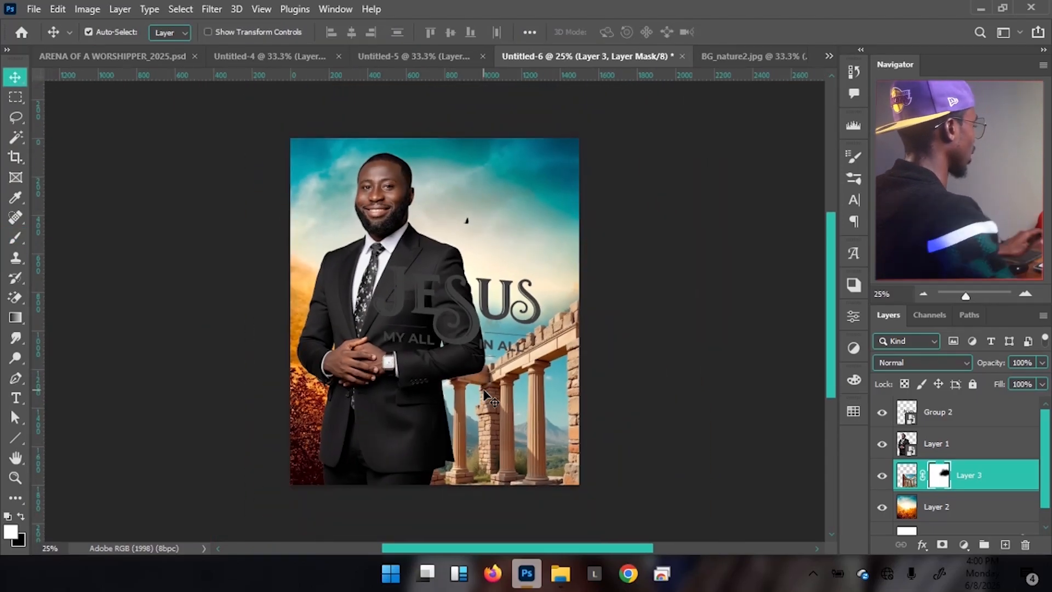
{"action": "left_click", "coordinate": [110, 55]}
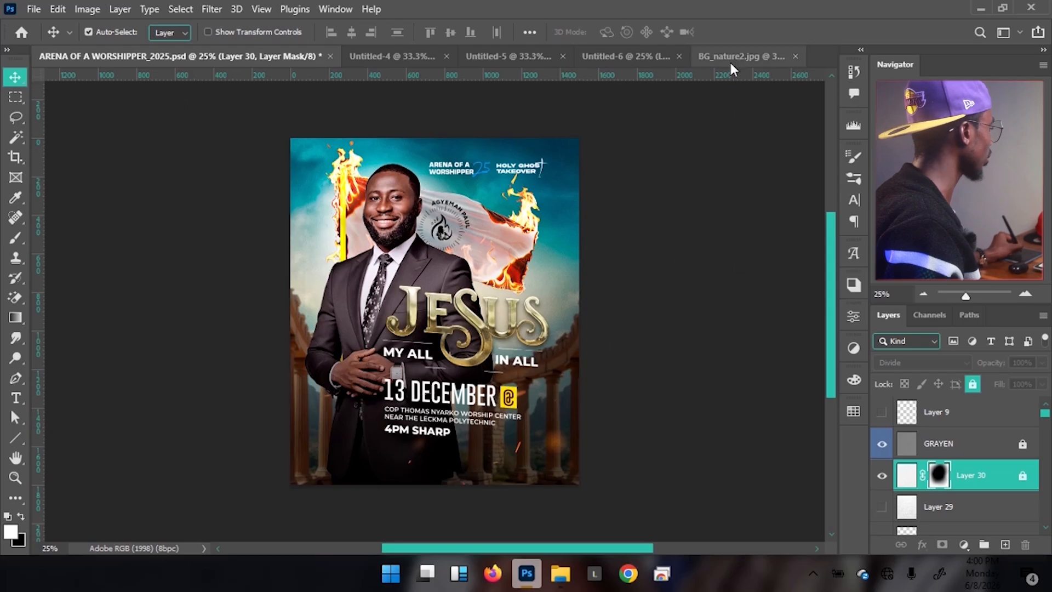
{"action": "left_click", "coordinate": [641, 57]}
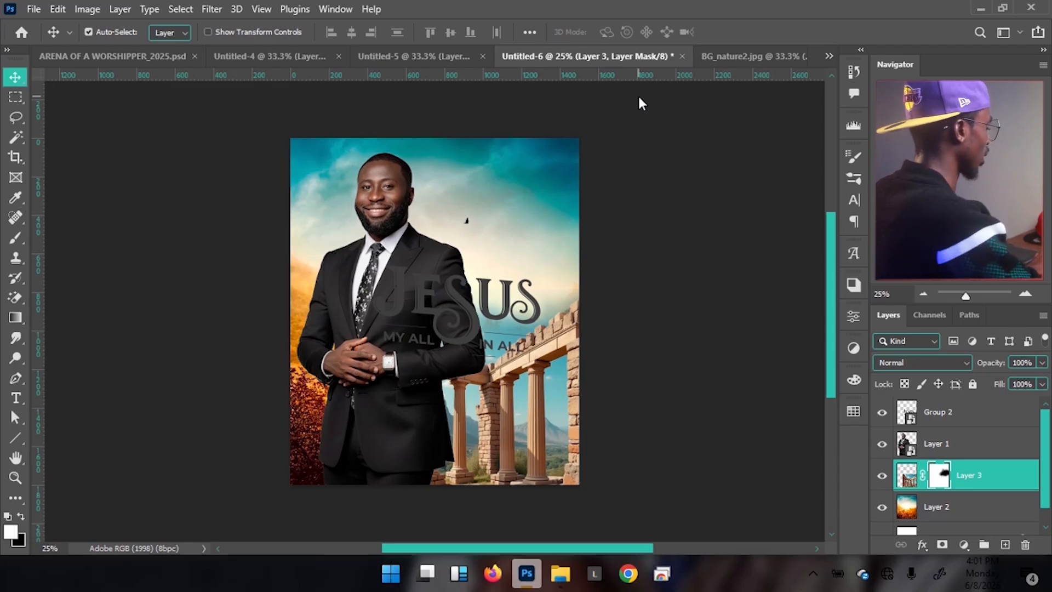
- Duplicate the ruins layer together with its mask and flip the copy horizontally
{"action": "key", "text": "ctrl+2"}
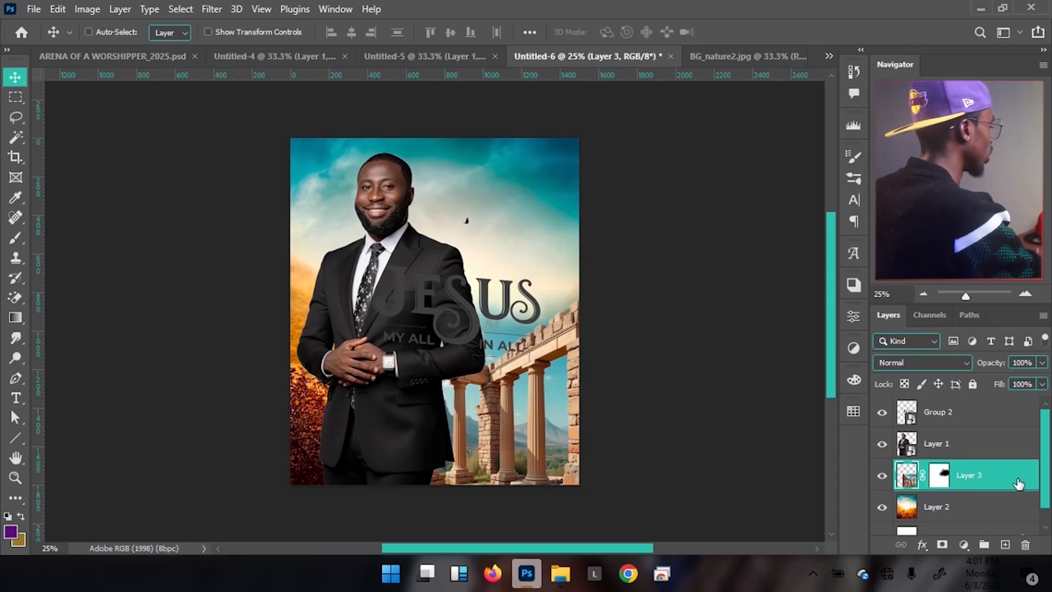
{"action": "key", "text": "ctrl+j"}
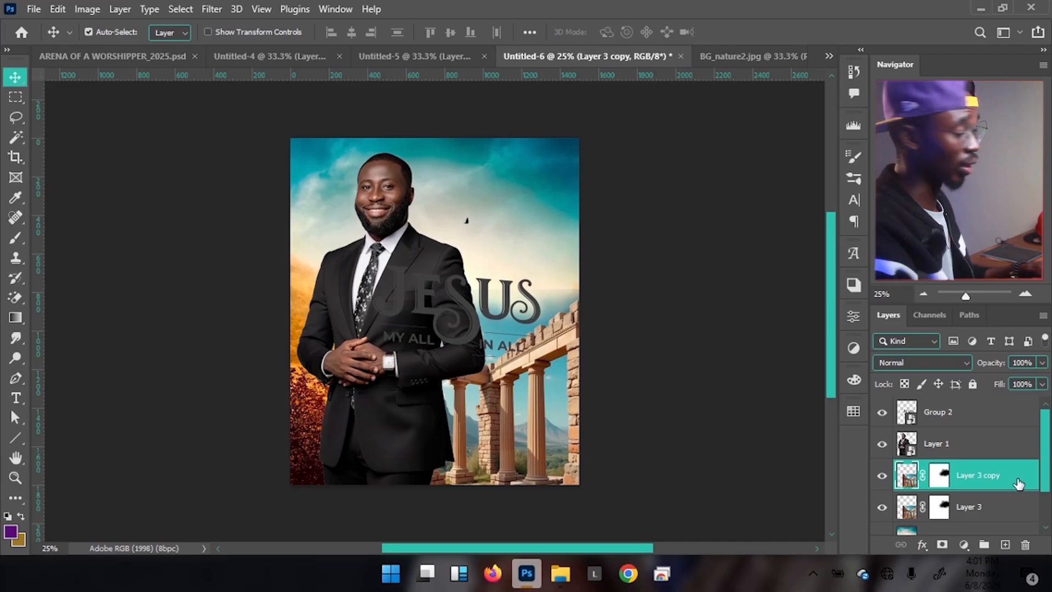
{"action": "key", "text": "ctrl+t"}
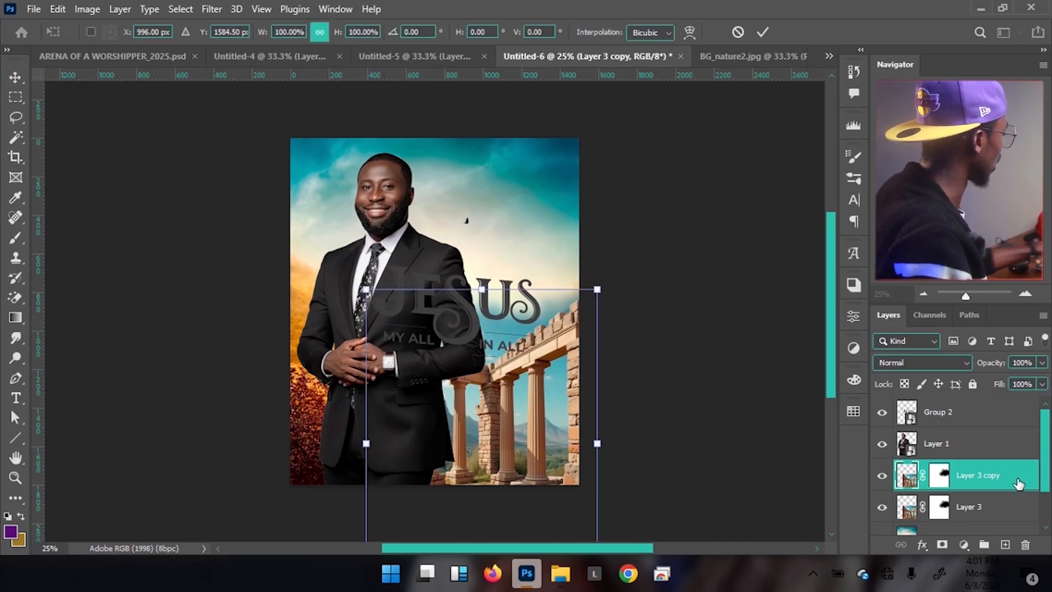
{"action": "right_click", "coordinate": [510, 350]}
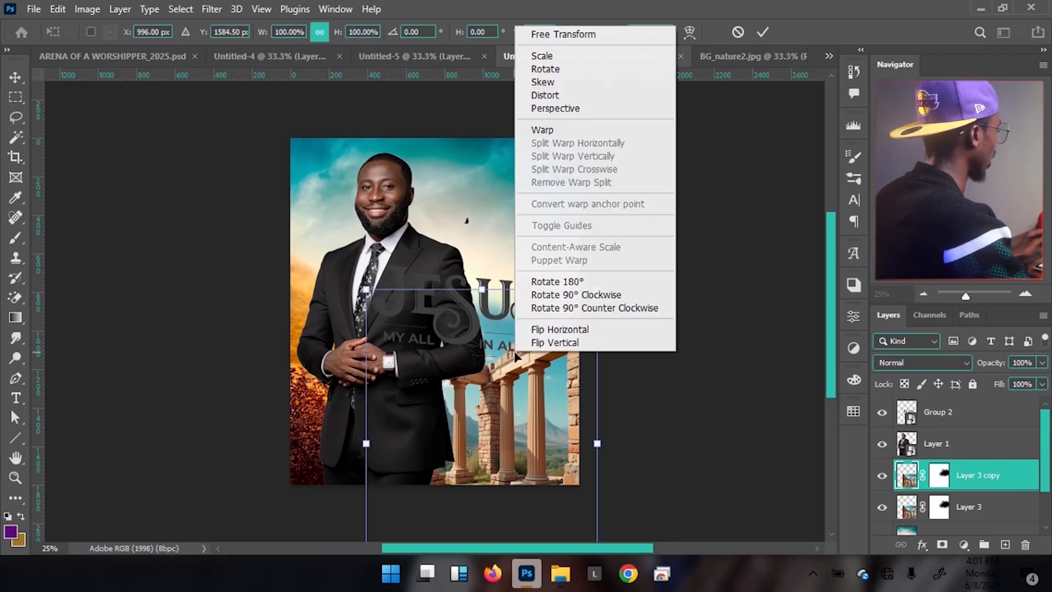
{"action": "left_click", "coordinate": [592, 334]}
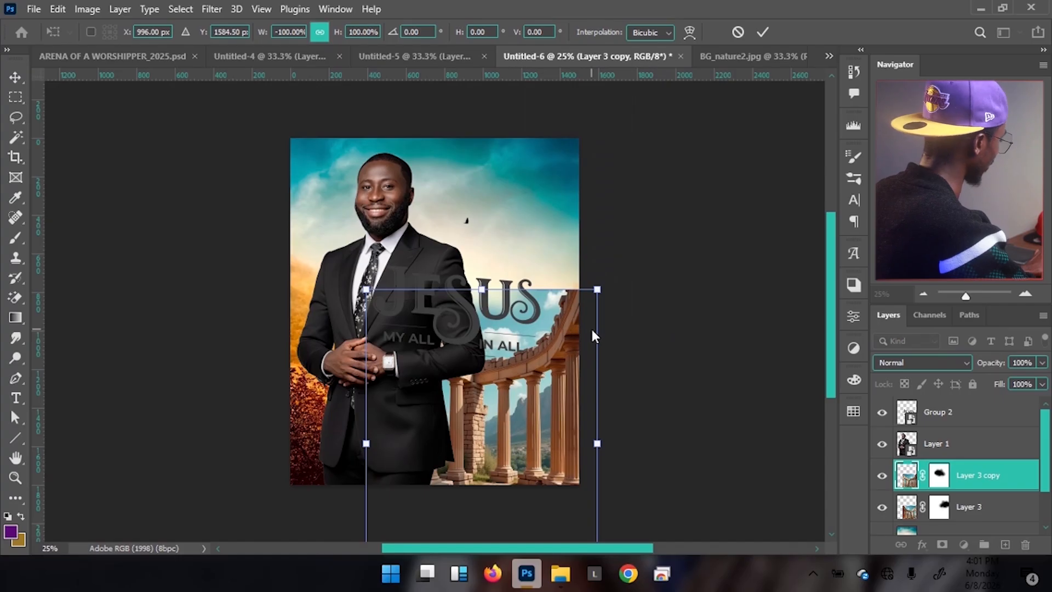
- Move the flipped ruins copy left to about X 426 px, so its wall and columns fill the flyer's left side behind the man
{"action": "key", "text": "shift+Left"}
{"action": "key", "text": "shift+Left"}
{"action": "key", "text": "shift+Left"}
{"action": "key", "text": "shift+Left"}
{"action": "key", "text": "shift+Left"}
{"action": "key", "text": "shift+Left"}
{"action": "key", "text": "shift+Left"}
{"action": "key", "text": "shift+Left"}
{"action": "key", "text": "shift+Left"}
{"action": "key", "text": "shift+Left"}
{"action": "key", "text": "shift+Left"}
{"action": "key", "text": "shift+Left"}
{"action": "key", "text": "shift+Left"}
{"action": "key", "text": "shift+Left"}
{"action": "key", "text": "shift+Left"}
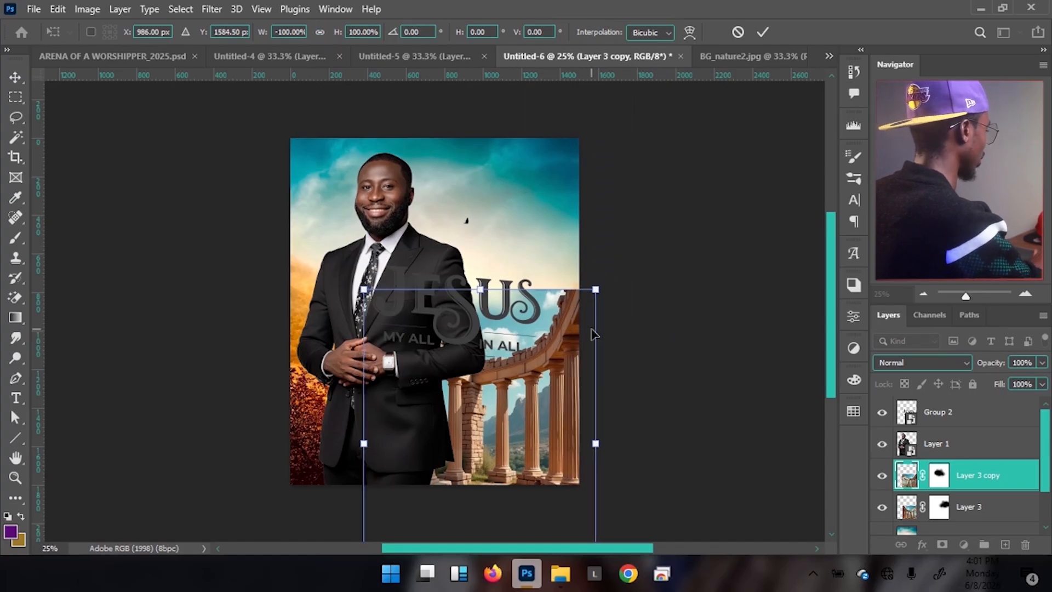
{"action": "key", "text": "shift+Left"}
{"action": "key", "text": "shift+Left"}
{"action": "key", "text": "shift+Left"}
{"action": "key", "text": "shift+Left"}
{"action": "key", "text": "shift+Left"}
{"action": "key", "text": "shift+Left"}
{"action": "key", "text": "shift+Left"}
{"action": "key", "text": "shift+Left"}
{"action": "key", "text": "shift+Left"}
{"action": "key", "text": "shift+Left"}
{"action": "key", "text": "shift+Left"}
{"action": "key", "text": "shift+Left"}
{"action": "key", "text": "shift+Left"}
{"action": "key", "text": "shift+Left"}
{"action": "key", "text": "shift+Left"}
{"action": "key", "text": "shift+Left"}
{"action": "key", "text": "shift+Left"}
{"action": "key", "text": "shift+Left"}
{"action": "key", "text": "shift+Left"}
{"action": "key", "text": "shift+Left"}
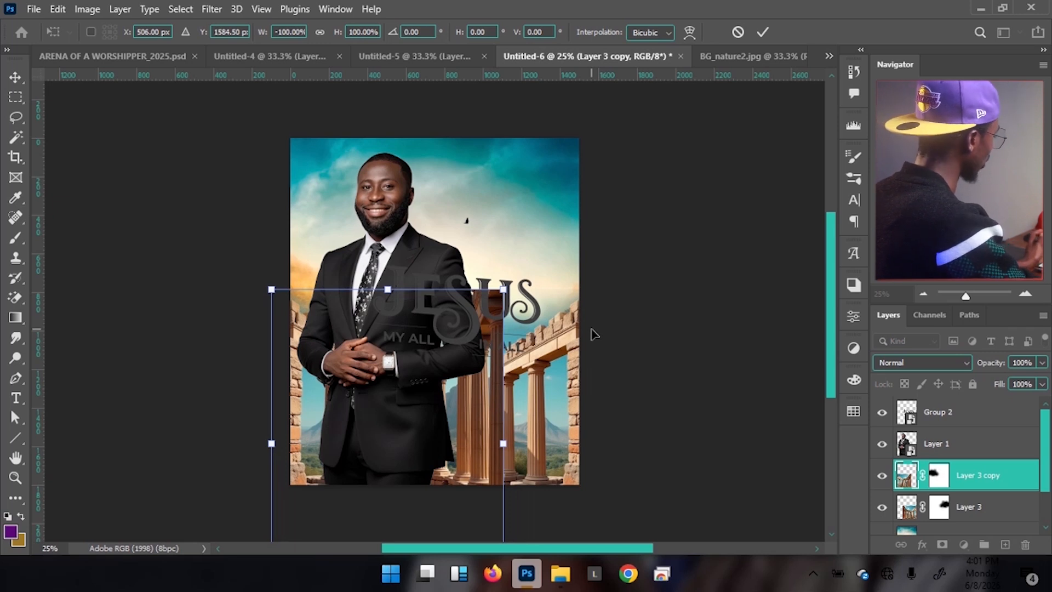
{"action": "key", "text": "shift+Left"}
{"action": "key", "text": "shift+Left"}
{"action": "key", "text": "shift+Left"}
{"action": "key", "text": "shift+Left"}
{"action": "key", "text": "shift+Left"}
{"action": "key", "text": "shift+Left"}
{"action": "key", "text": "shift+Left"}
{"action": "key", "text": "shift+Left"}
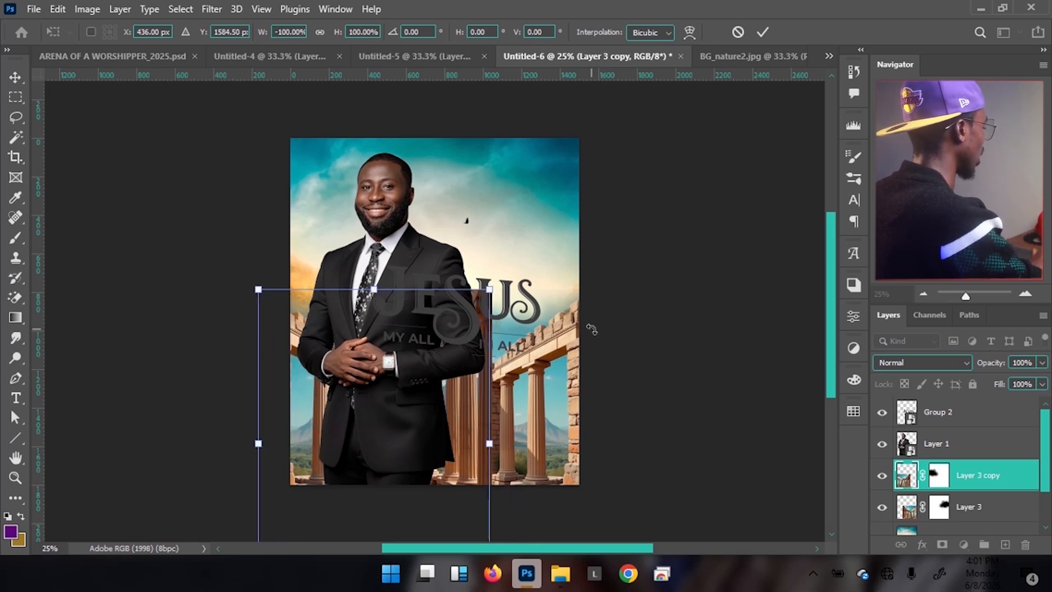
{"action": "key", "text": "shift+Left"}
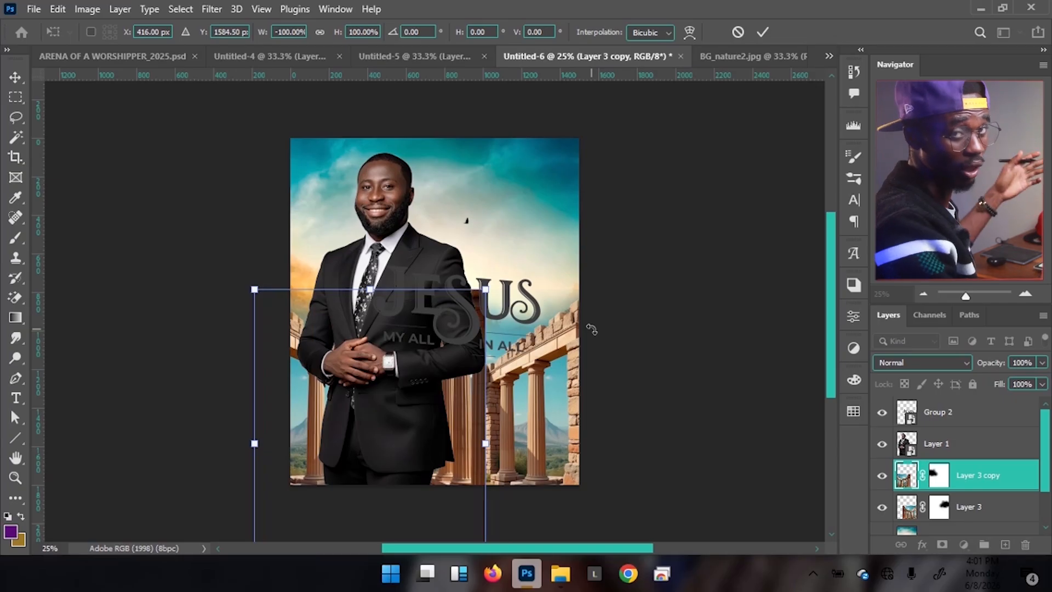
{"action": "key", "text": "shift+Left"}
{"action": "key", "text": "shift+Left"}
{"action": "key", "text": "shift+Left"}
{"action": "key", "text": "shift+Left"}
{"action": "key", "text": "shift+Left"}
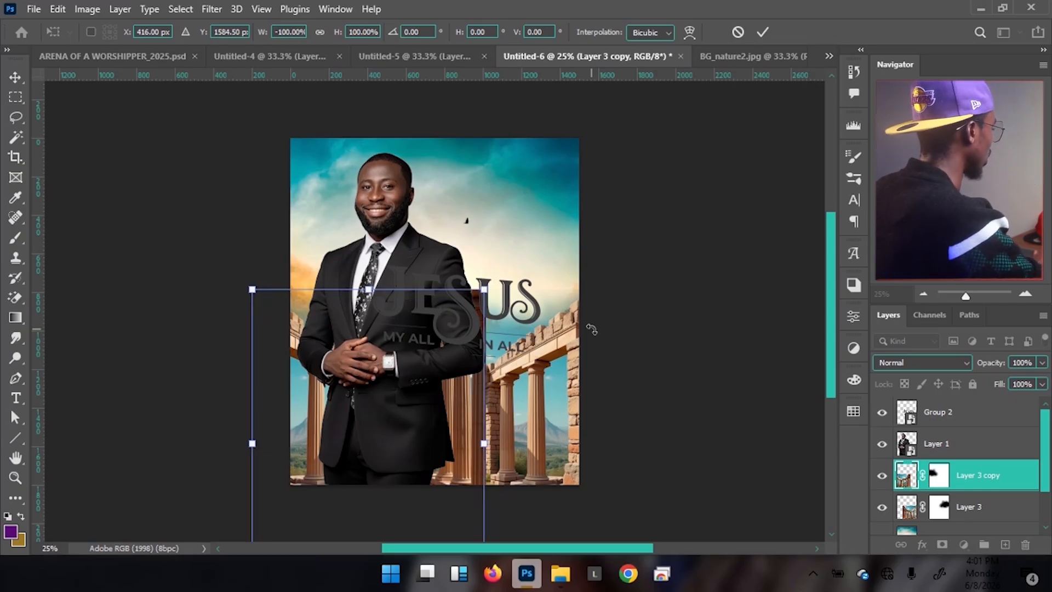
{"action": "key", "text": "shift+Left"}
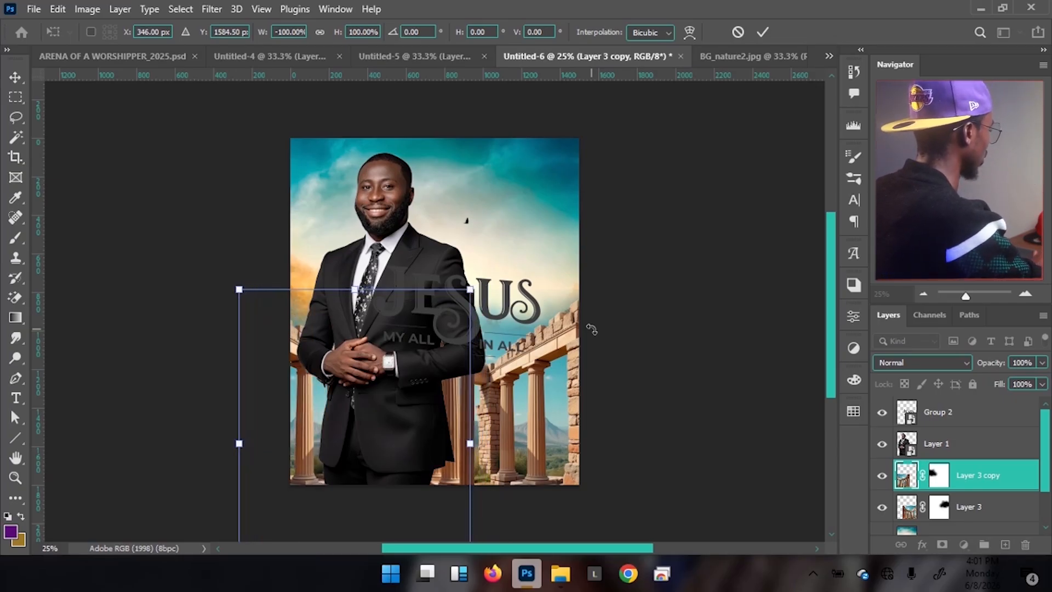
{"action": "key", "text": "shift+Right"}
{"action": "key", "text": "shift+Right"}
{"action": "key", "text": "shift+Right"}
{"action": "key", "text": "shift+Right"}
{"action": "key", "text": "shift+Right"}
{"action": "key", "text": "shift+Right"}
{"action": "key", "text": "shift+Right"}
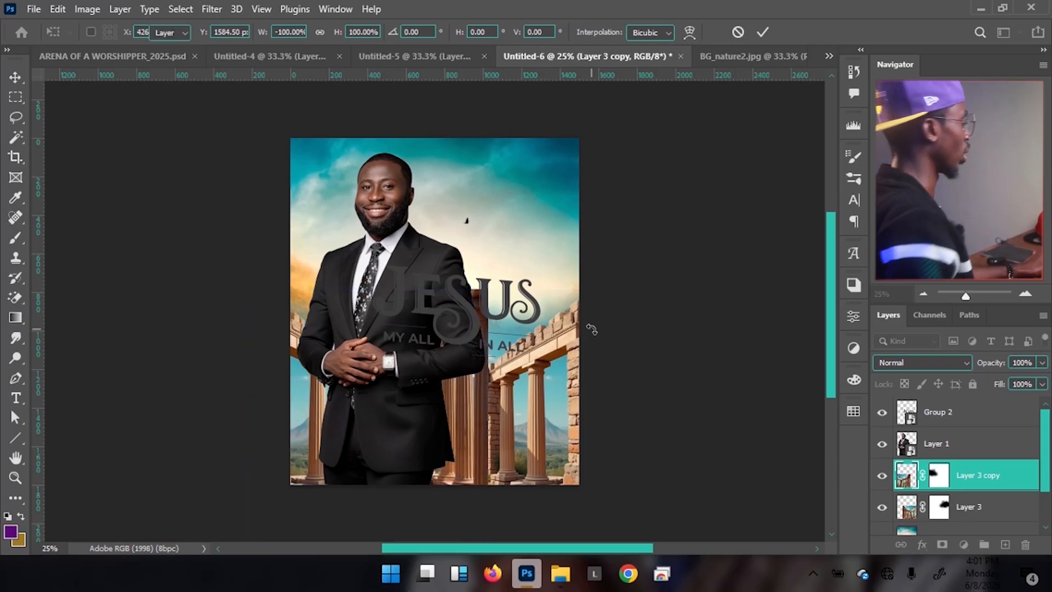
{"action": "key", "text": "Return"}
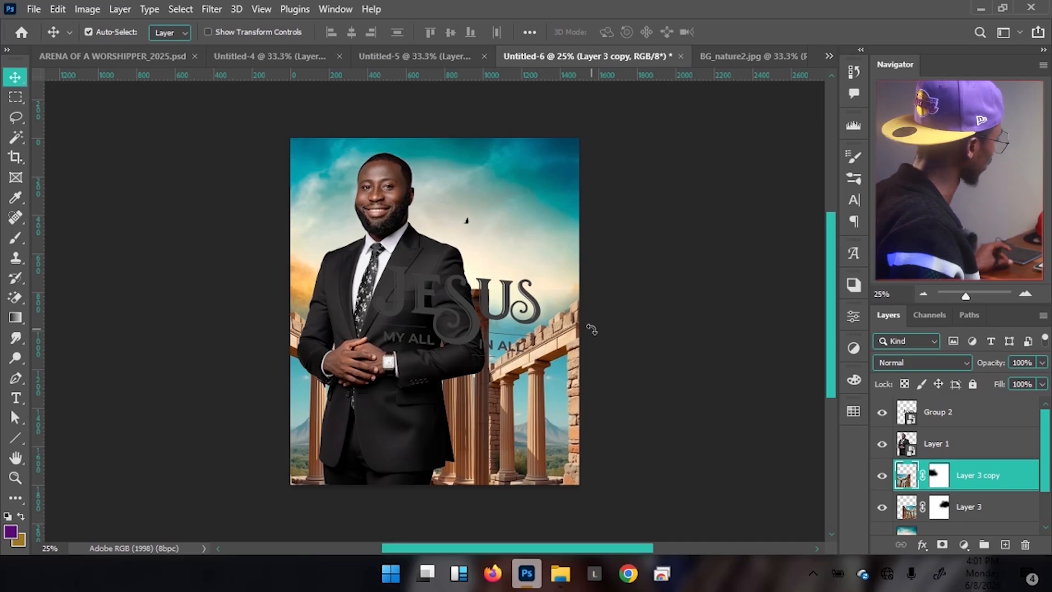
- Paint the copy's mask black with a 300 px brush at 38% opacity, fading its columns overlapping the original ruins beside the suit
{"action": "left_click", "coordinate": [937, 485]}
{"action": "key", "text": "b"}
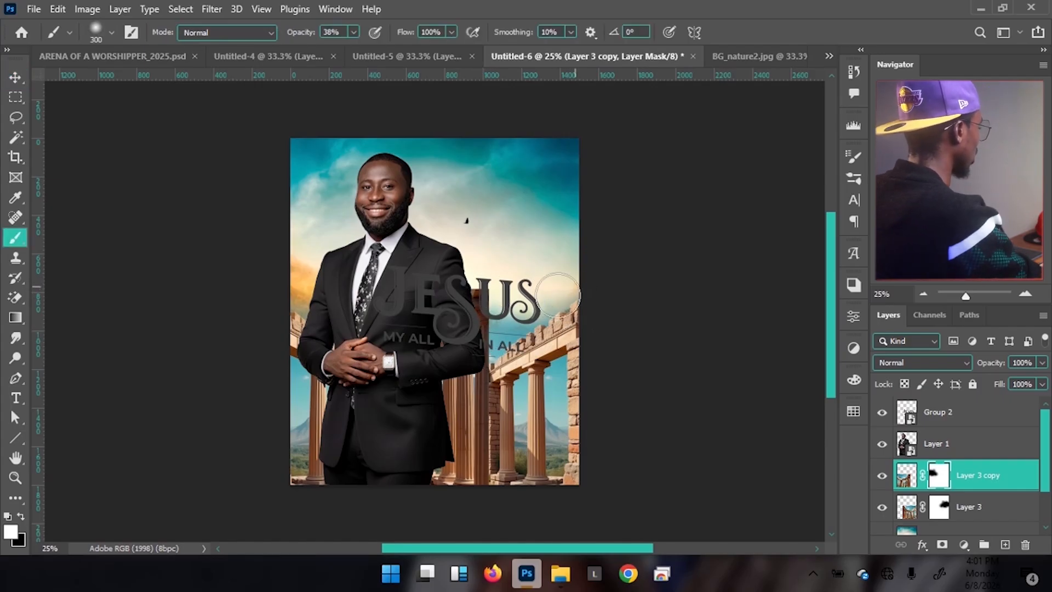
{"action": "key", "text": "x"}
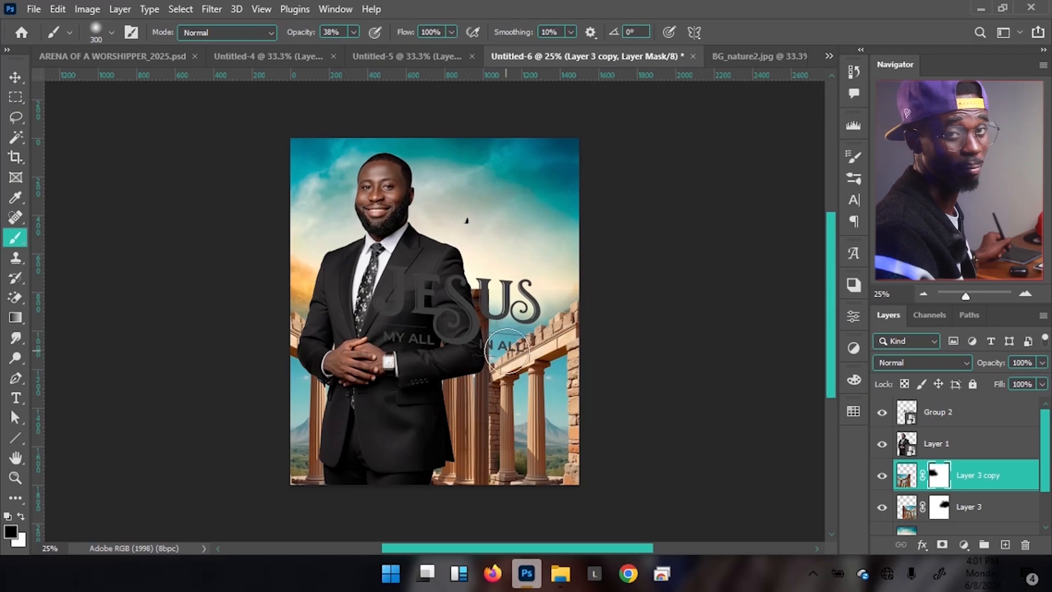
{"action": "mouse_move", "coordinate": [476, 369]}
{"action": "left_mouse_down"}
{"action": "mouse_move", "coordinate": [465, 298]}
{"action": "mouse_move", "coordinate": [484, 337]}
{"action": "mouse_move", "coordinate": [475, 282]}
{"action": "mouse_move", "coordinate": [484, 328]}
{"action": "mouse_move", "coordinate": [487, 278]}
{"action": "left_mouse_up"}
{"action": "mouse_move", "coordinate": [505, 380]}
{"action": "left_mouse_down"}
{"action": "mouse_move", "coordinate": [498, 472]}
{"action": "mouse_move", "coordinate": [482, 457]}
{"action": "mouse_move", "coordinate": [491, 328]}
{"action": "left_mouse_up"}
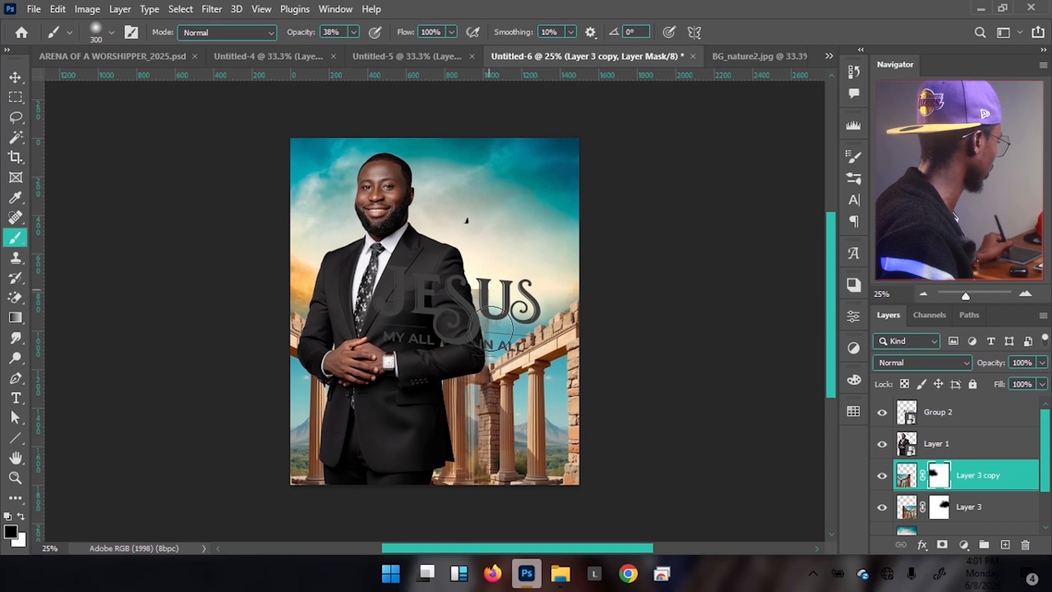
{"action": "mouse_move", "coordinate": [477, 285]}
{"action": "left_mouse_down"}
{"action": "mouse_move", "coordinate": [510, 423]}
{"action": "mouse_move", "coordinate": [505, 267]}
{"action": "mouse_move", "coordinate": [486, 233]}
{"action": "mouse_move", "coordinate": [513, 455]}
{"action": "mouse_move", "coordinate": [493, 472]}
{"action": "mouse_move", "coordinate": [486, 394]}
{"action": "mouse_move", "coordinate": [473, 469]}
{"action": "mouse_move", "coordinate": [483, 330]}
{"action": "mouse_move", "coordinate": [480, 447]}
{"action": "left_mouse_up"}
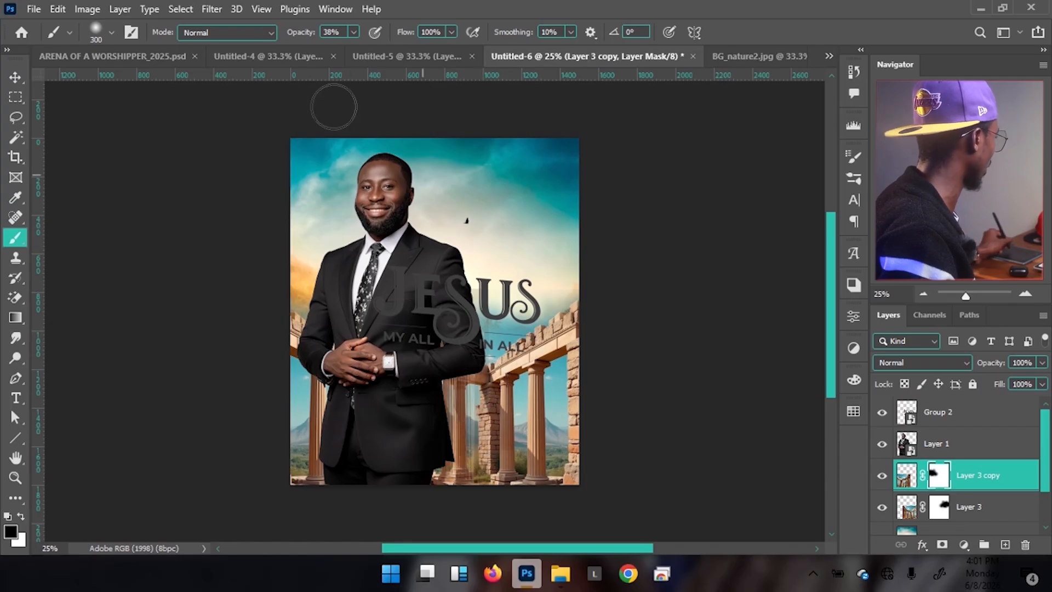
- Check the finished flyer, then mask out the copy's remaining columns beside the suit at 66% brush opacity
{"action": "left_click", "coordinate": [139, 58]}
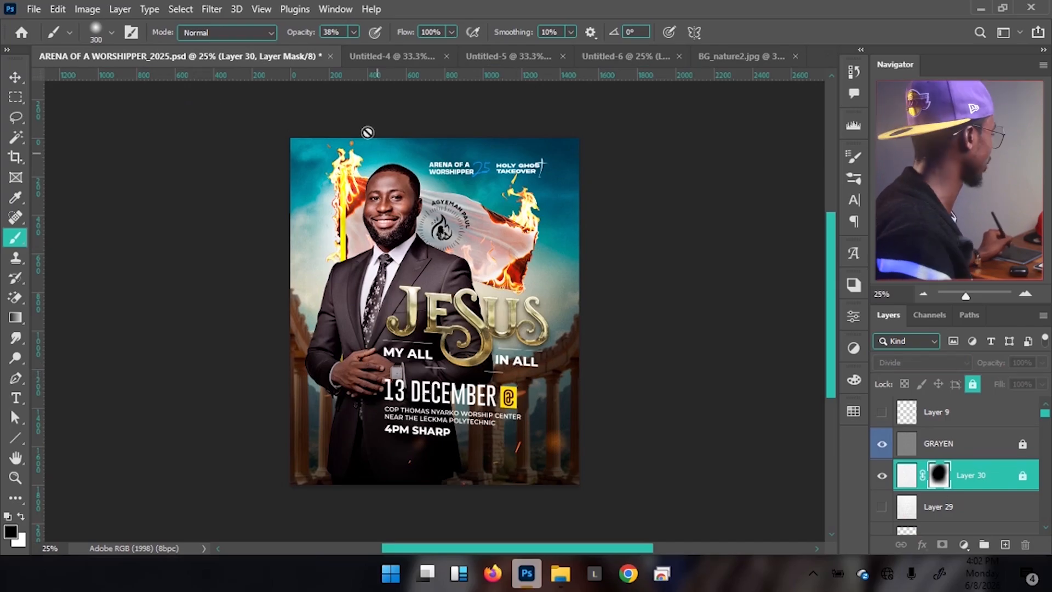
{"action": "left_click", "coordinate": [625, 56]}
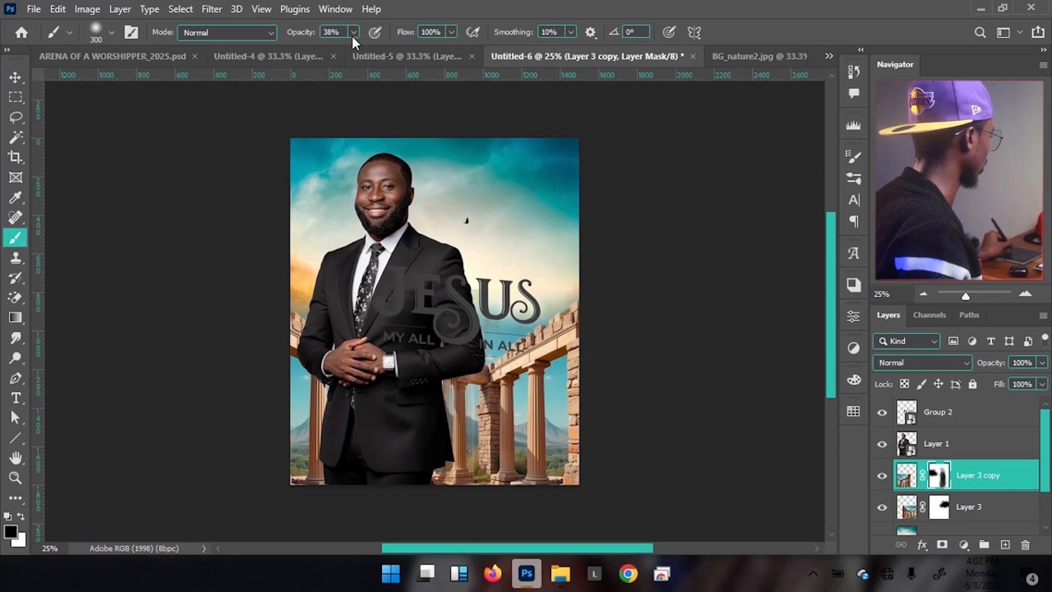
{"action": "left_click_drag", "start_coordinate": [483, 366], "coordinate": [480, 462]}
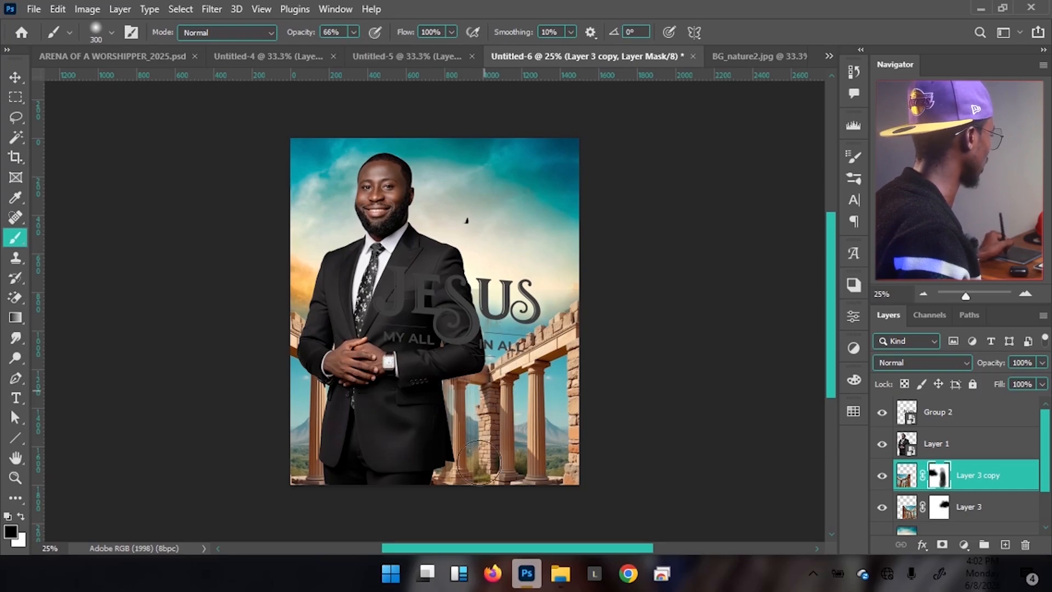
{"action": "left_click", "coordinate": [460, 390]}
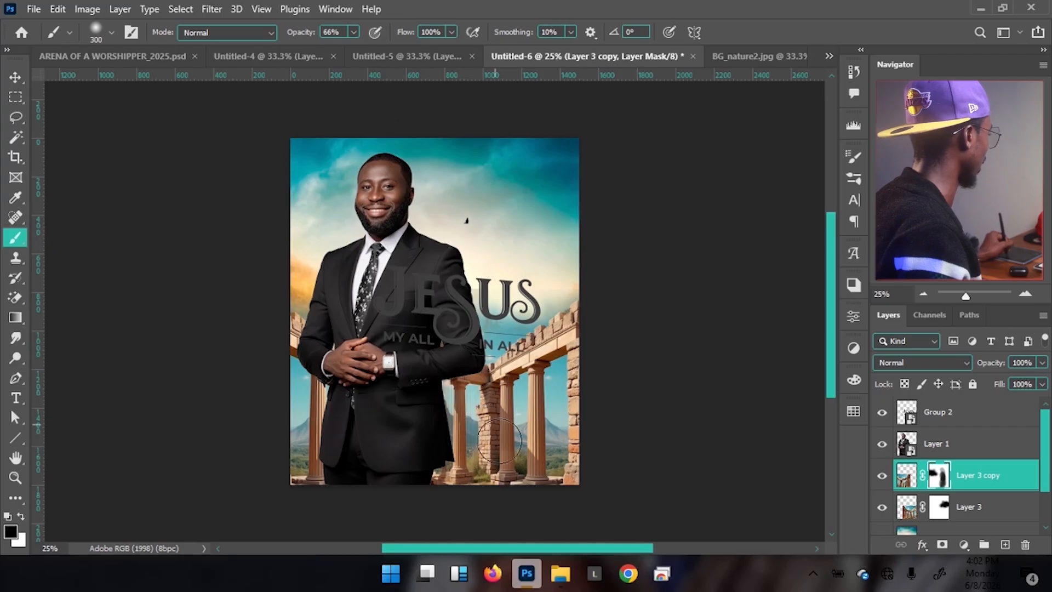
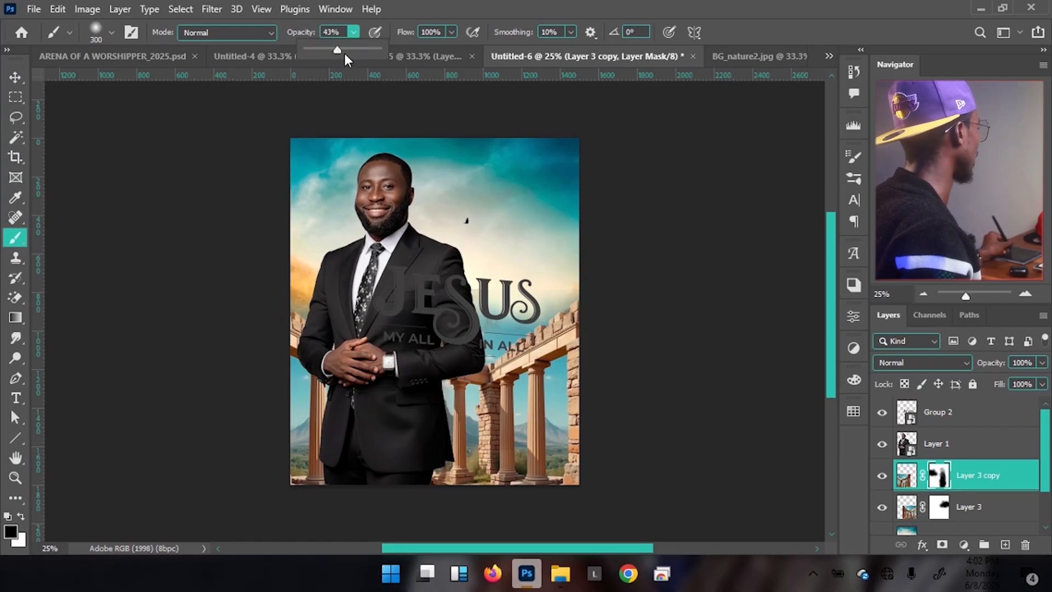
- Set the brush opacity to 54% and paint the copy's mask white above the ruins at the flyer's left edge
{"action": "left_click", "coordinate": [344, 49]}
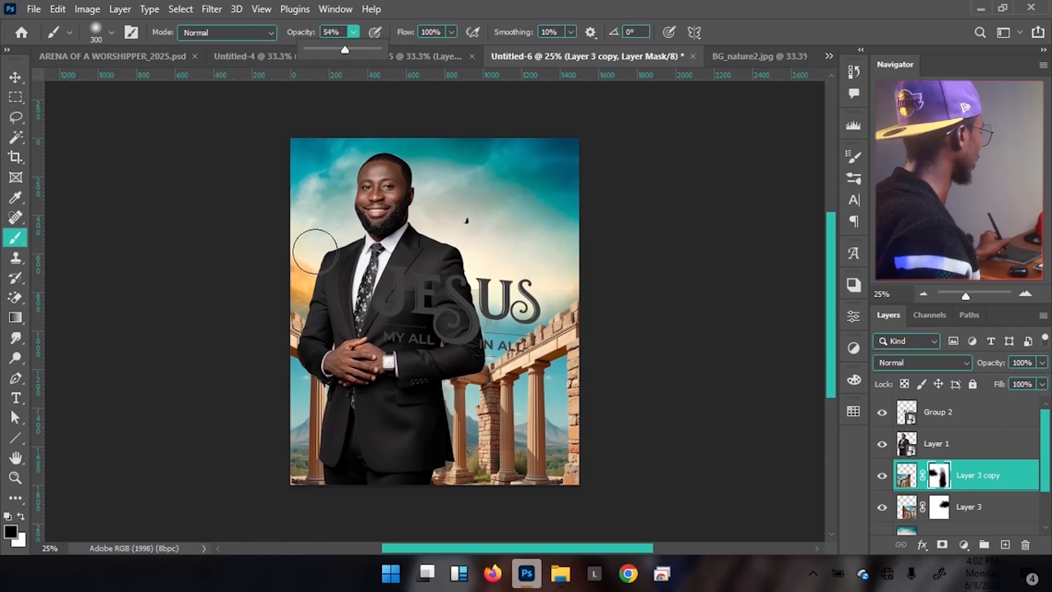
{"action": "left_click", "coordinate": [456, 8]}
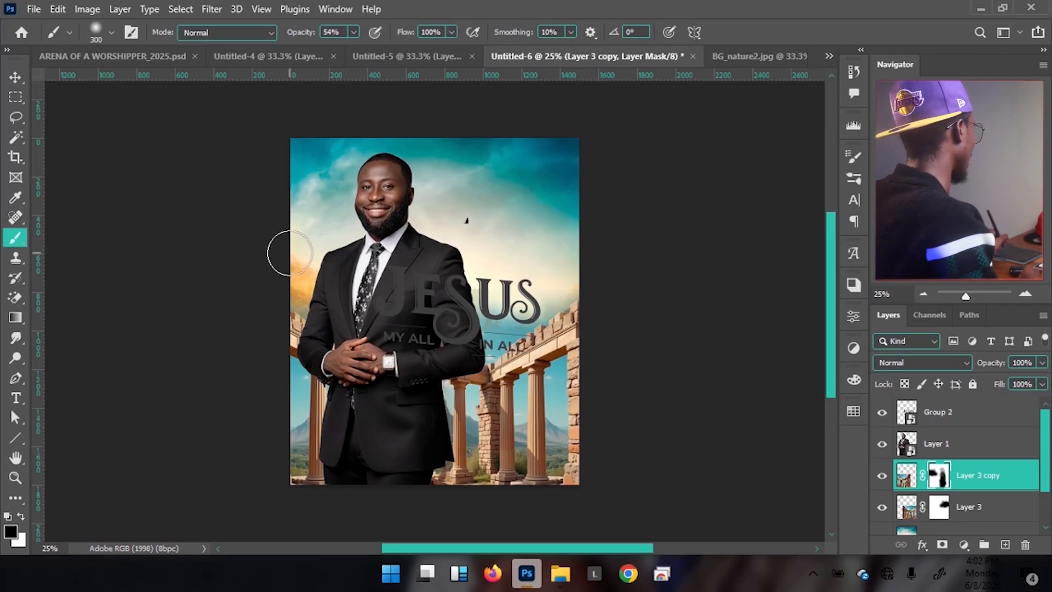
{"action": "key", "text": "x"}
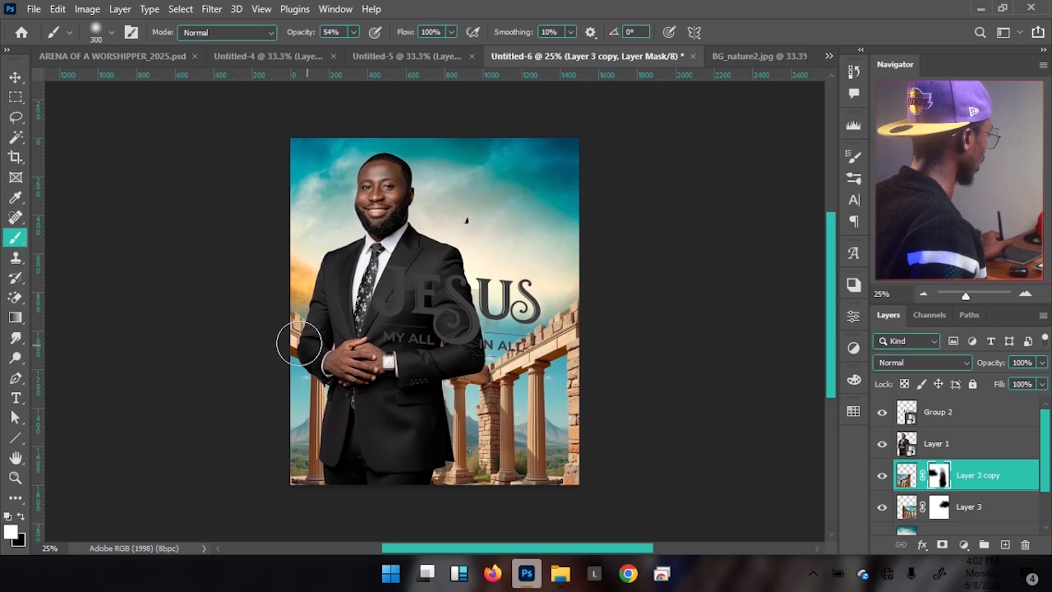
{"action": "left_click_drag", "start_coordinate": [266, 280], "coordinate": [294, 288]}
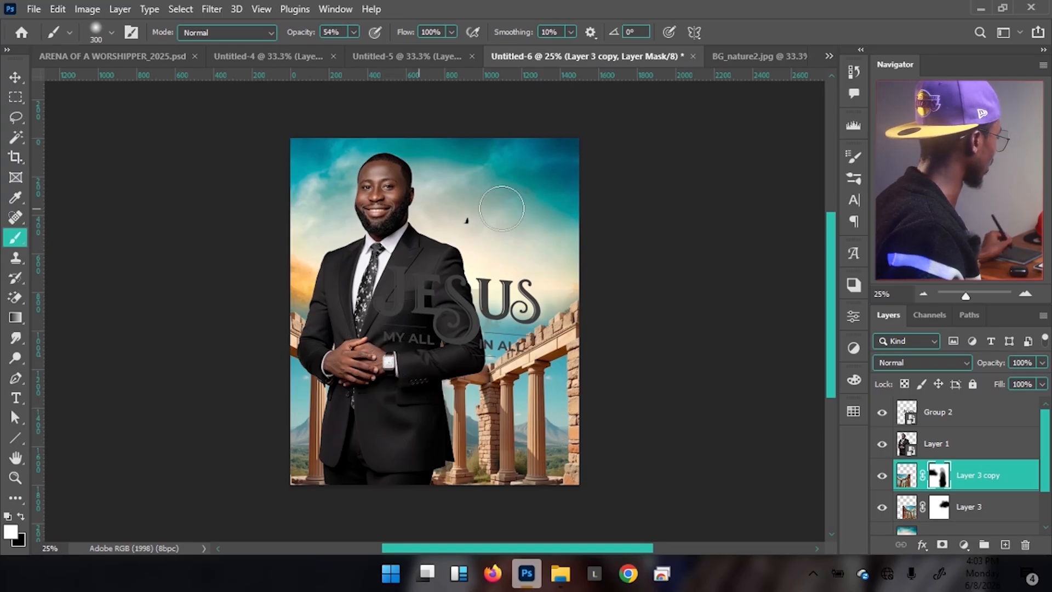
- Toggle the visibility of Layer 3 copy and Layer 3 to compare the blended ruins, and select the sky background layer
{"action": "key", "text": "v"}
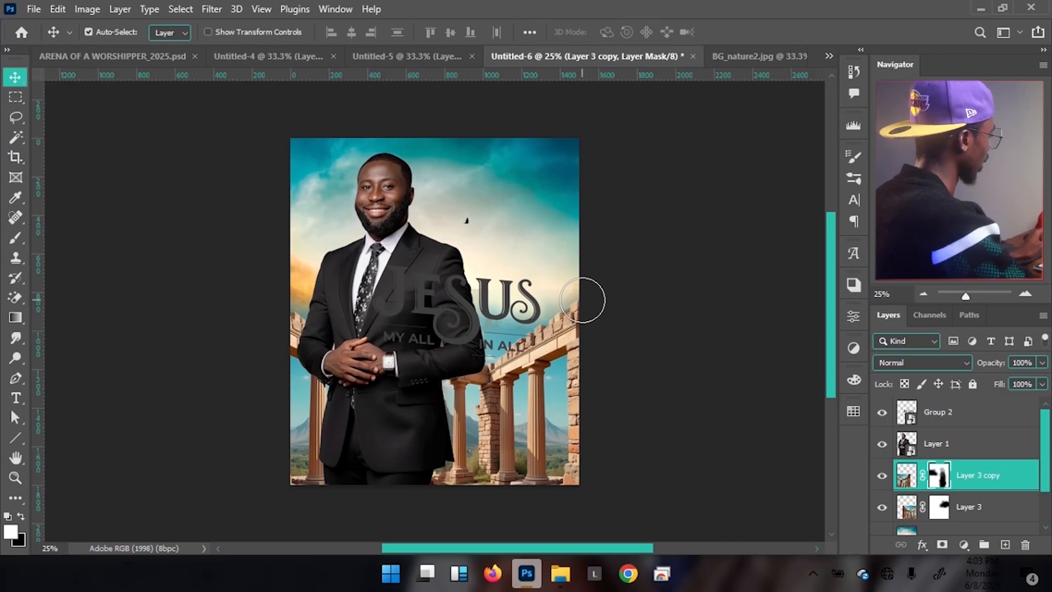
{"action": "left_click", "coordinate": [881, 474]}
{"action": "left_click", "coordinate": [882, 507]}
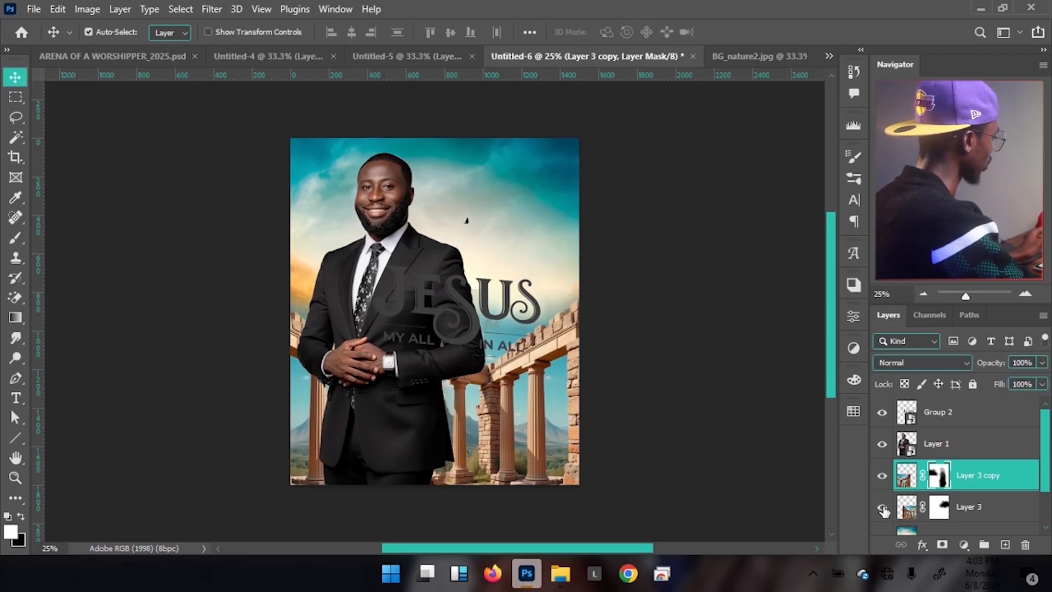
{"action": "left_click", "coordinate": [462, 209]}
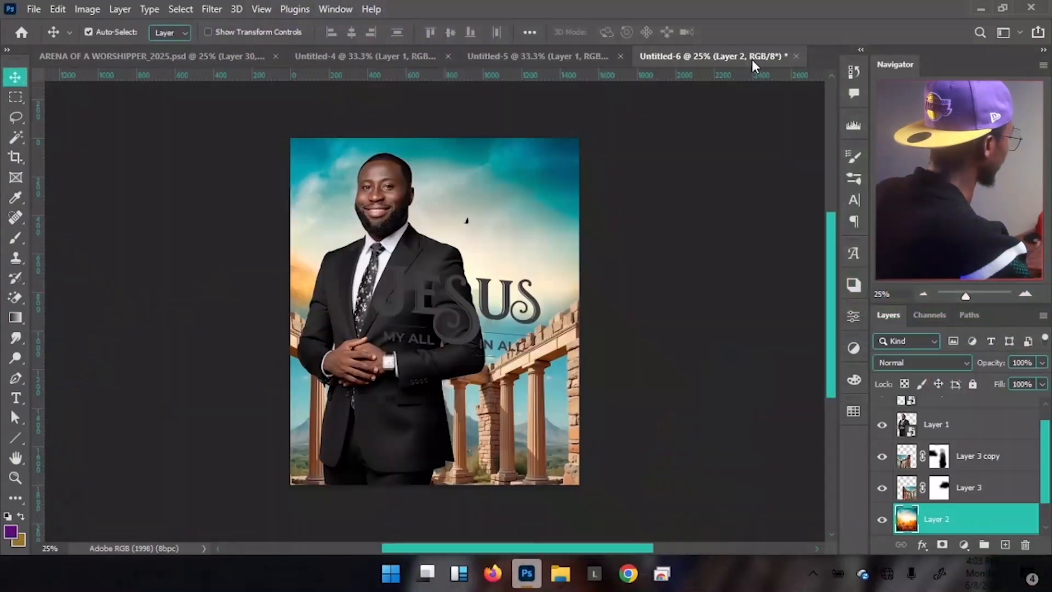
- Switch to the JESUS folder in File Explorer, preview the burning flag image flag.jpg, and close the preview
{"action": "mouse_move", "coordinate": [560, 573]}
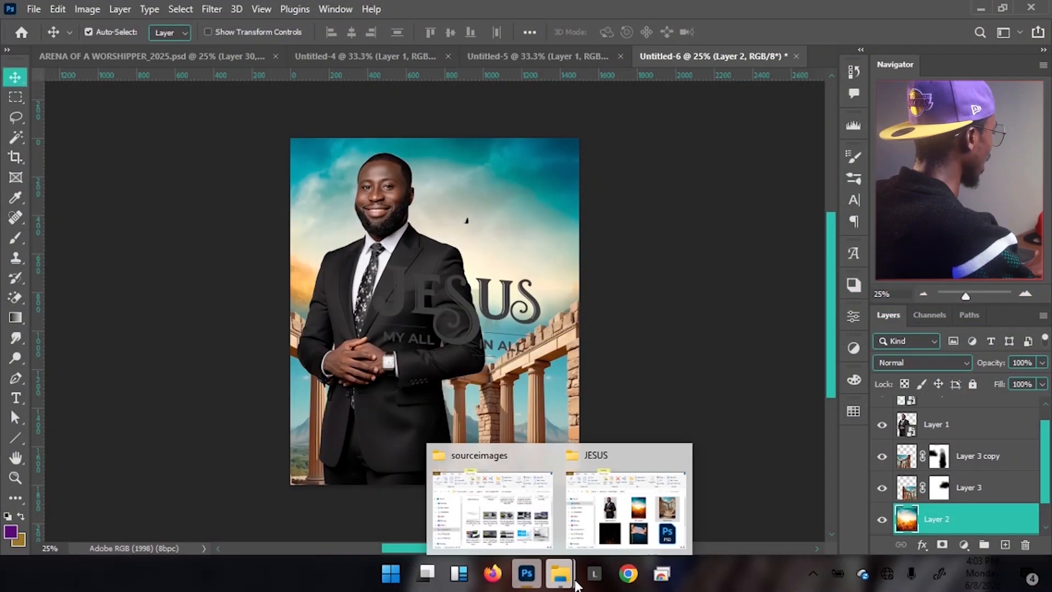
{"action": "left_click", "coordinate": [622, 509]}
{"action": "left_click", "coordinate": [505, 423]}
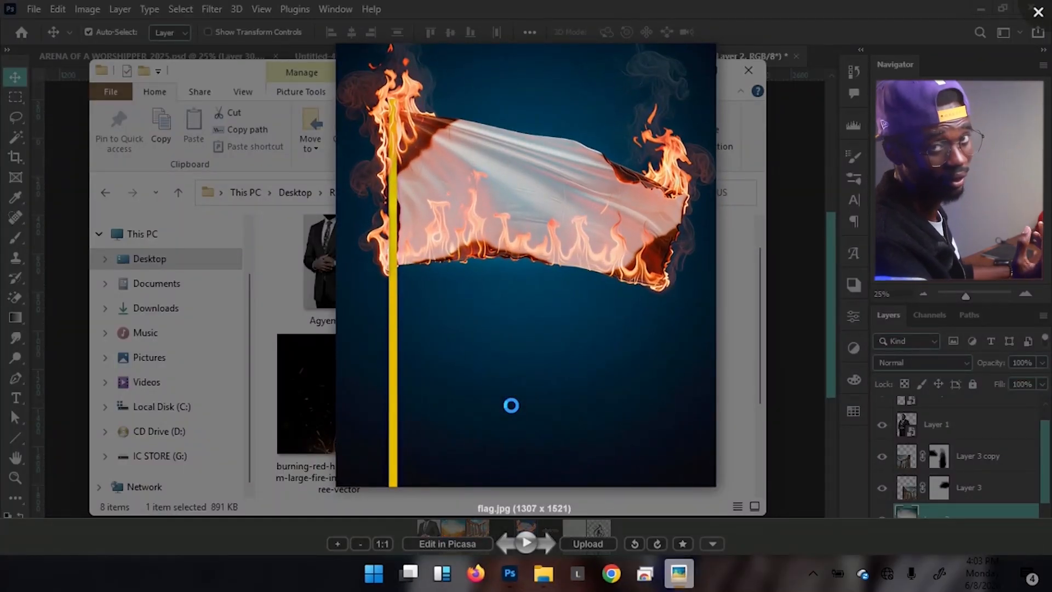
{"action": "left_click", "coordinate": [1034, 14]}
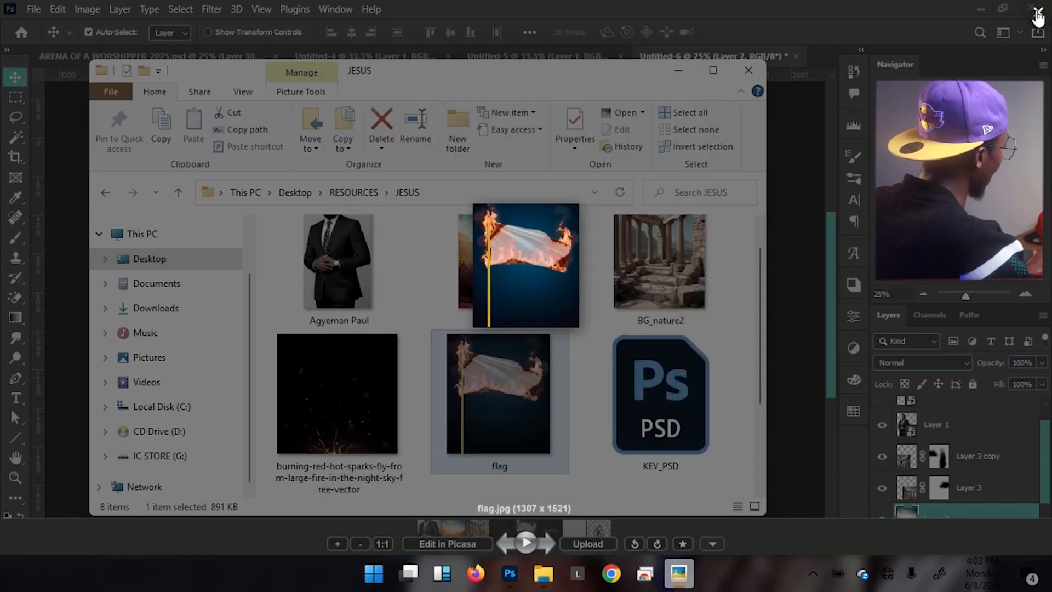
- Bring the burning flag cutout from Untitled-4 into the Untitled-6 flyer, accept the profile mismatch, and position it behind the portrait's head
{"action": "left_click", "coordinate": [476, 5]}
{"action": "left_click", "coordinate": [492, 58]}
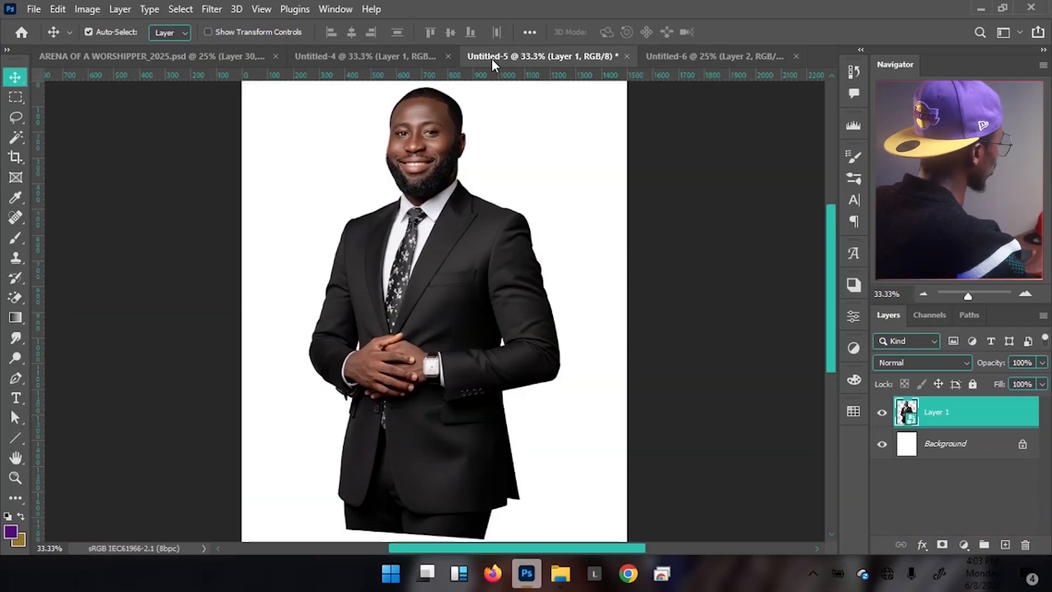
{"action": "left_click", "coordinate": [360, 61]}
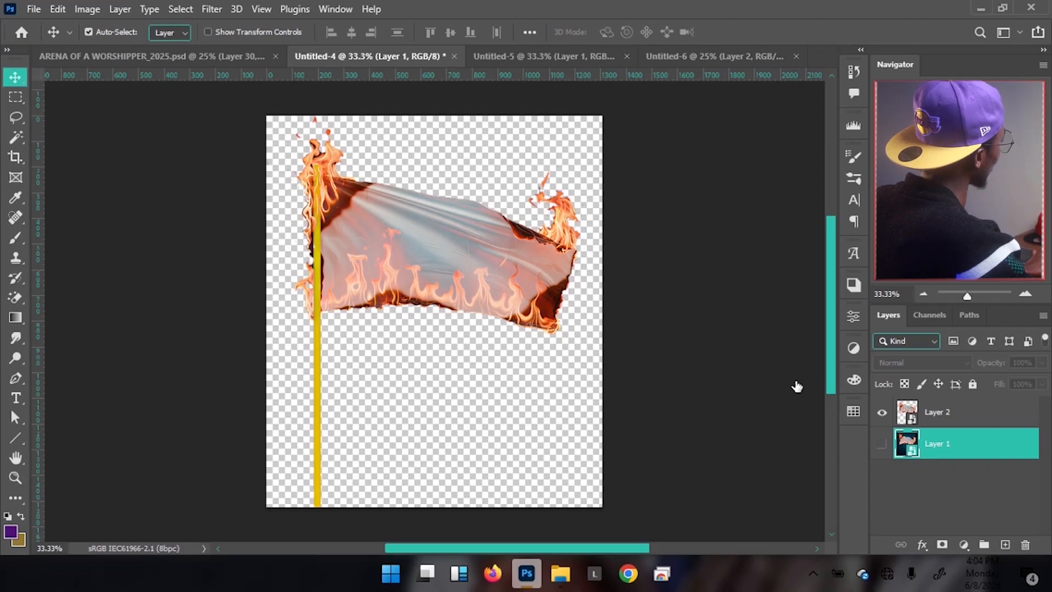
{"action": "left_click_drag", "start_coordinate": [629, 100], "coordinate": [430, 252]}
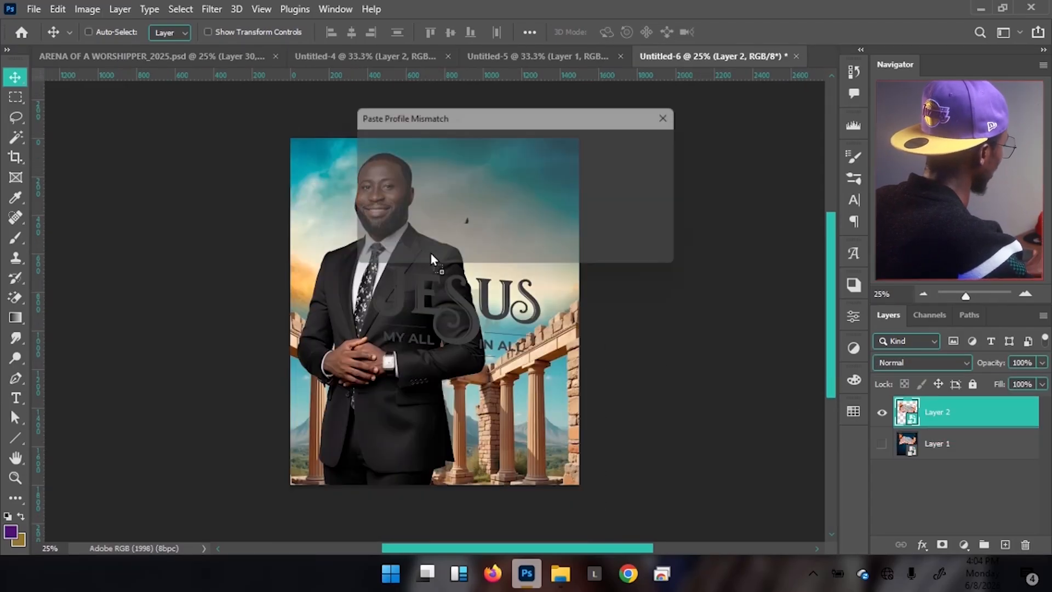
{"action": "left_click", "coordinate": [598, 246]}
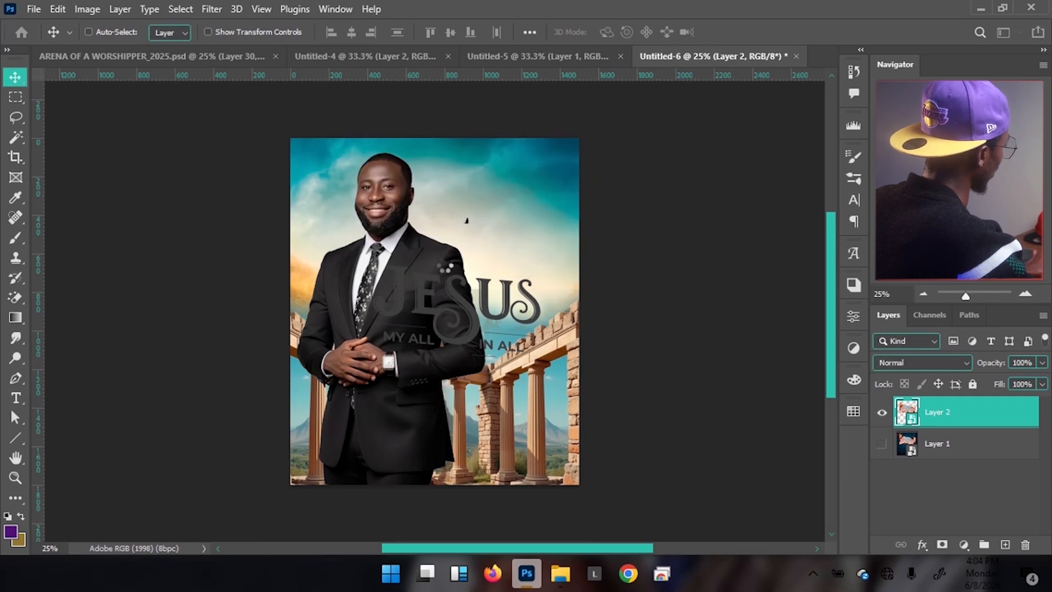
{"action": "left_click_drag", "start_coordinate": [470, 216], "coordinate": [470, 248]}
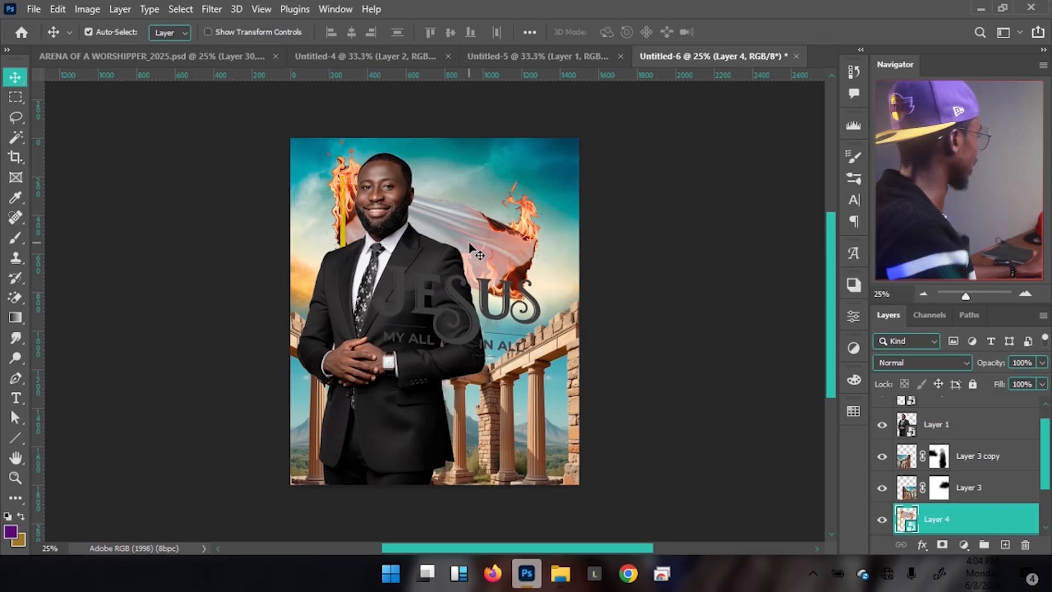
- Nudge the JESUS MY ALL IN ALL lettering slightly down and to the left, and compare the layout with the finished flyer
{"action": "left_click", "coordinate": [474, 322]}
{"action": "left_click_drag", "start_coordinate": [475, 323], "coordinate": [472, 329]}
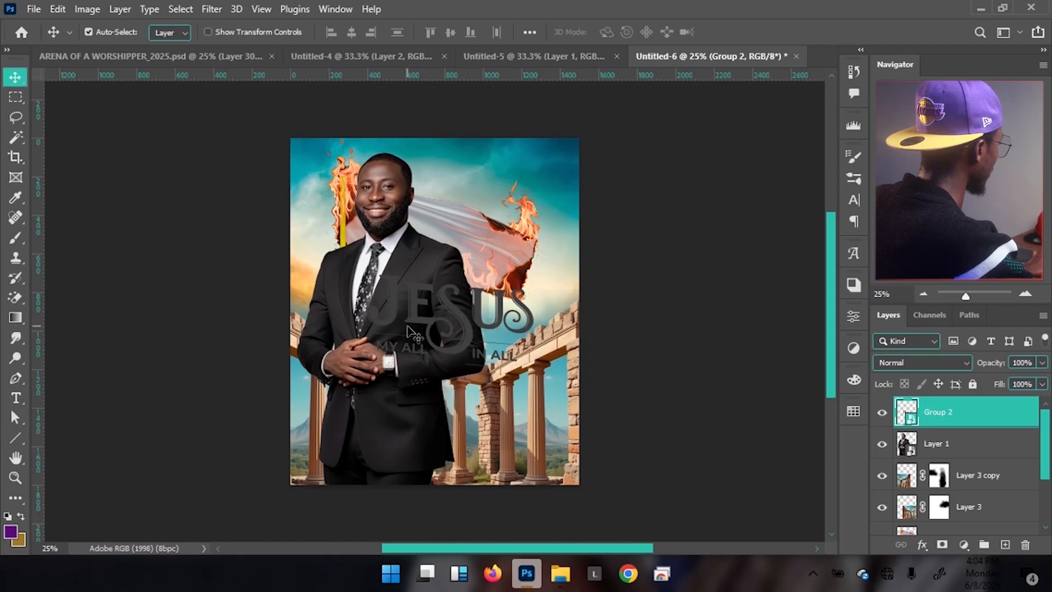
{"action": "left_click", "coordinate": [116, 57]}
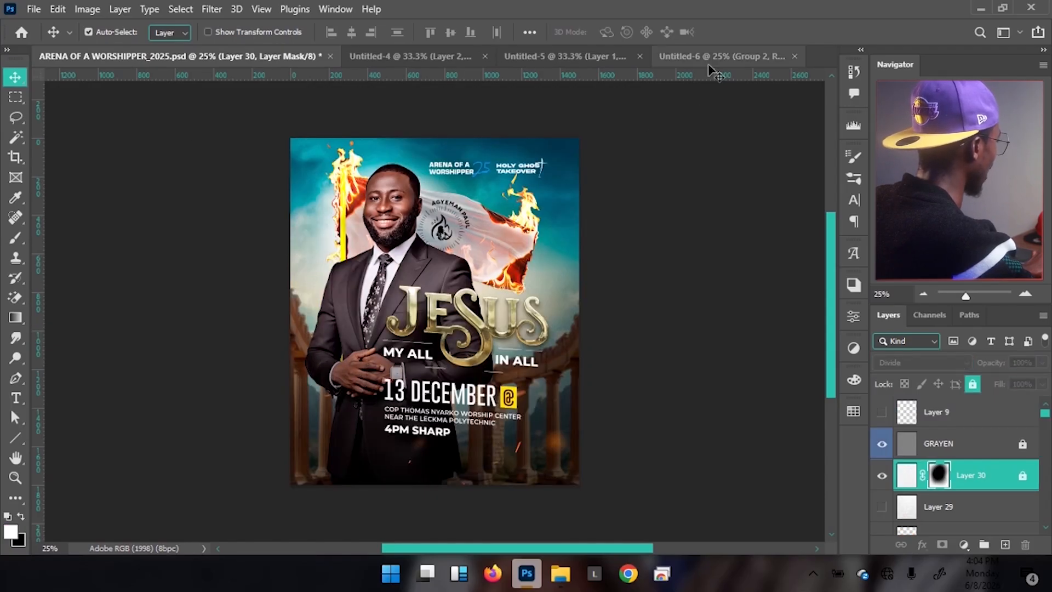
{"action": "left_click", "coordinate": [691, 55]}
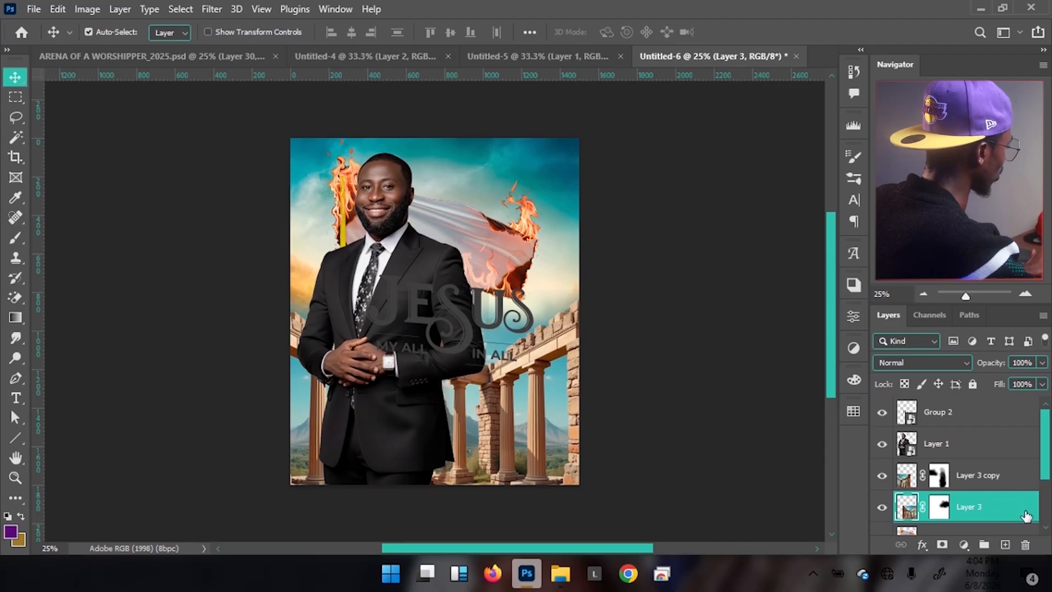
- Flip the Layer 3 ruins horizontally with Free Transform
{"action": "key", "text": "ctrl+t"}
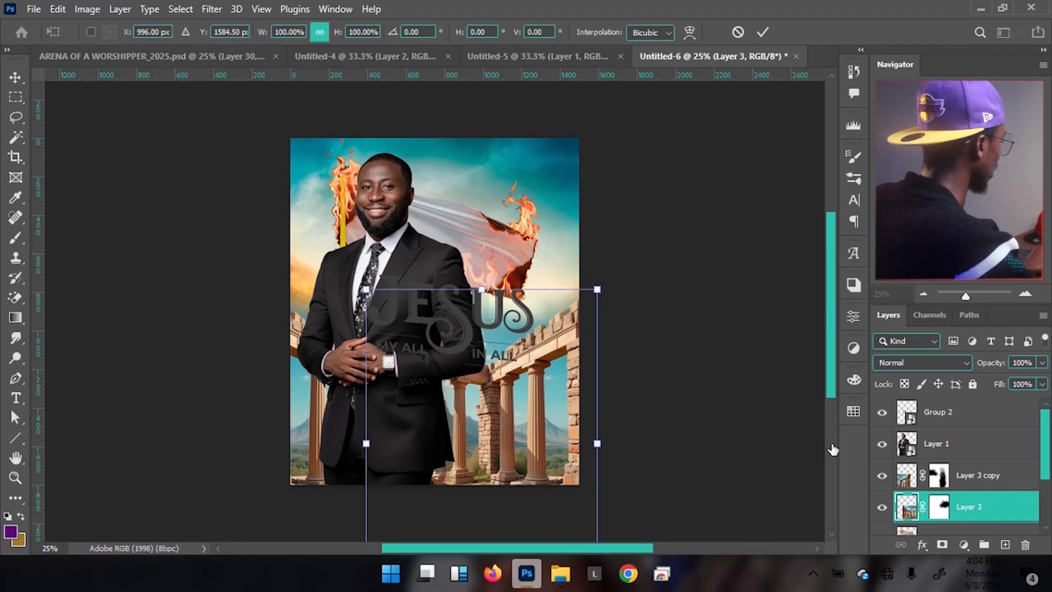
{"action": "right_click", "coordinate": [546, 391]}
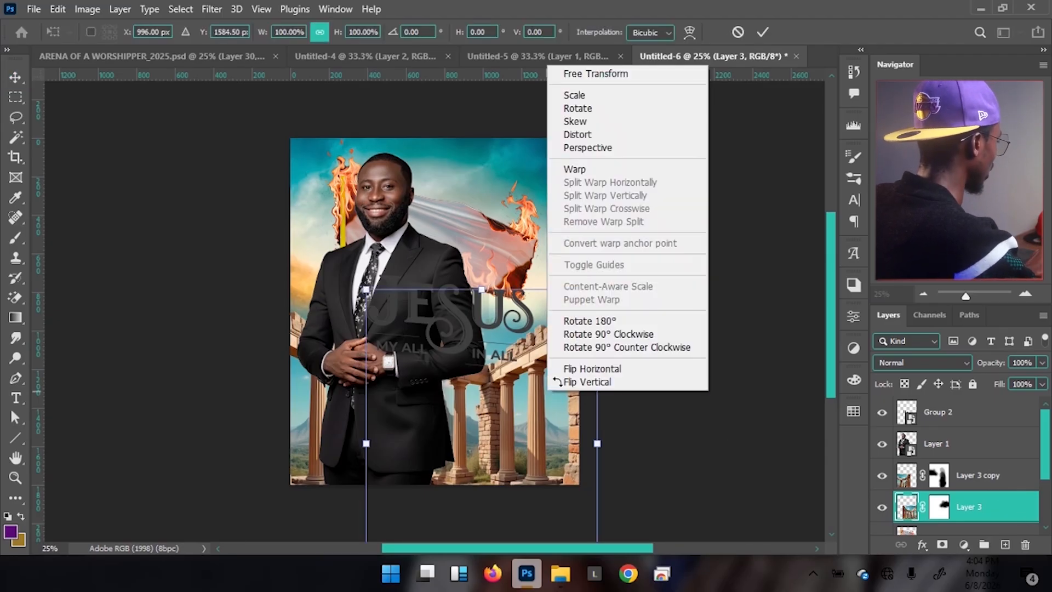
{"action": "left_click", "coordinate": [610, 375]}
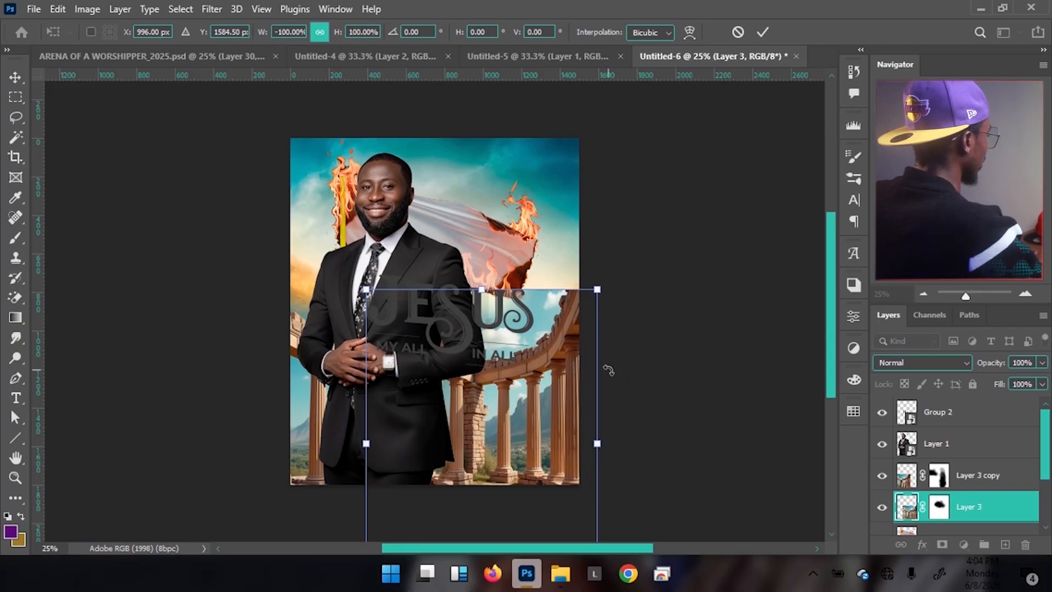
{"action": "key", "text": "Return"}
- Paint black on Layer 3's mask along the ruins' hard sky edge below the flag, raising the brush opacity to 71%
{"action": "left_click", "coordinate": [942, 509]}
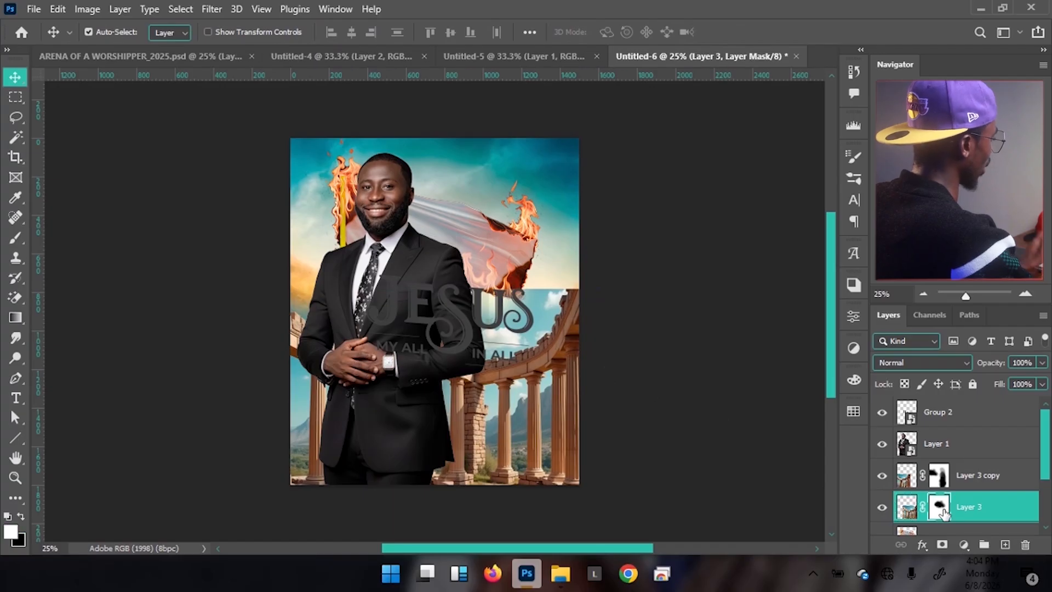
{"action": "key", "text": "b"}
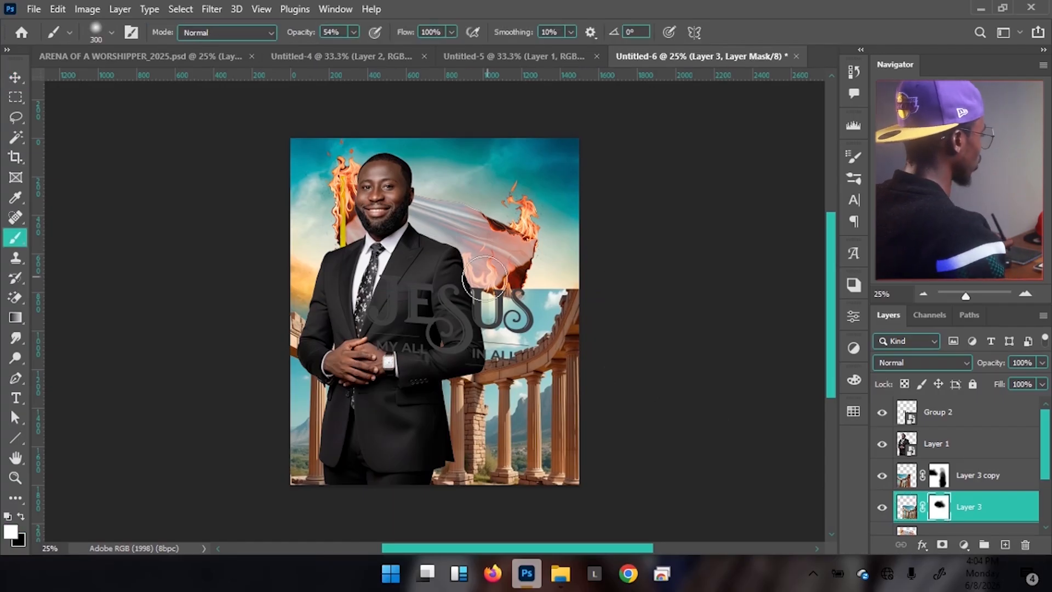
{"action": "key", "text": "x"}
{"action": "mouse_move", "coordinate": [537, 265]}
{"action": "left_mouse_down"}
{"action": "mouse_move", "coordinate": [524, 290]}
{"action": "mouse_move", "coordinate": [549, 275]}
{"action": "mouse_move", "coordinate": [519, 290]}
{"action": "mouse_move", "coordinate": [519, 272]}
{"action": "mouse_move", "coordinate": [493, 296]}
{"action": "mouse_move", "coordinate": [531, 275]}
{"action": "mouse_move", "coordinate": [516, 239]}
{"action": "left_mouse_up"}
{"action": "left_click", "coordinate": [354, 31]}
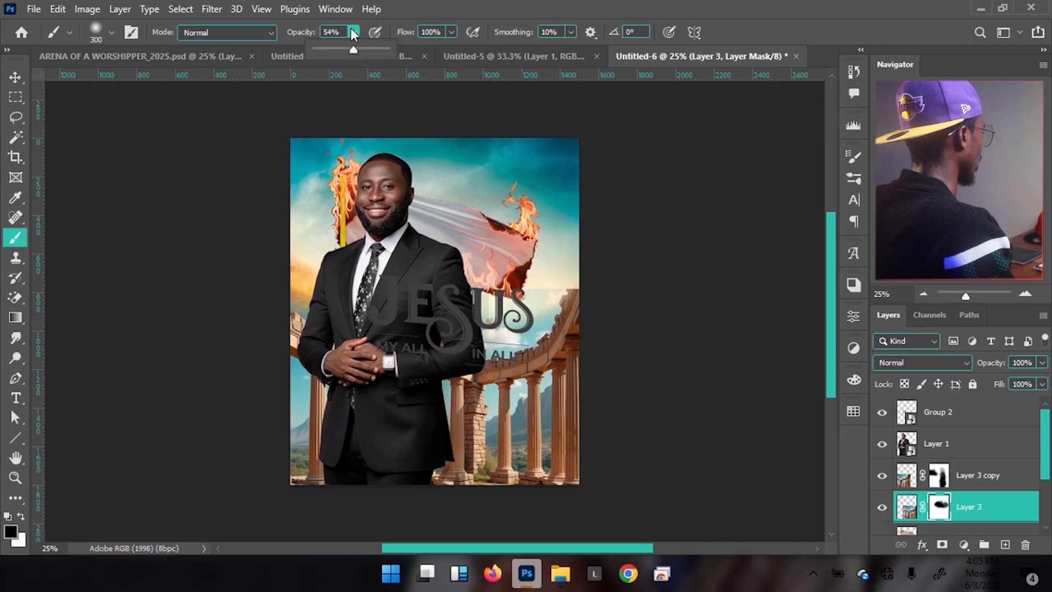
{"action": "left_click", "coordinate": [512, 264]}
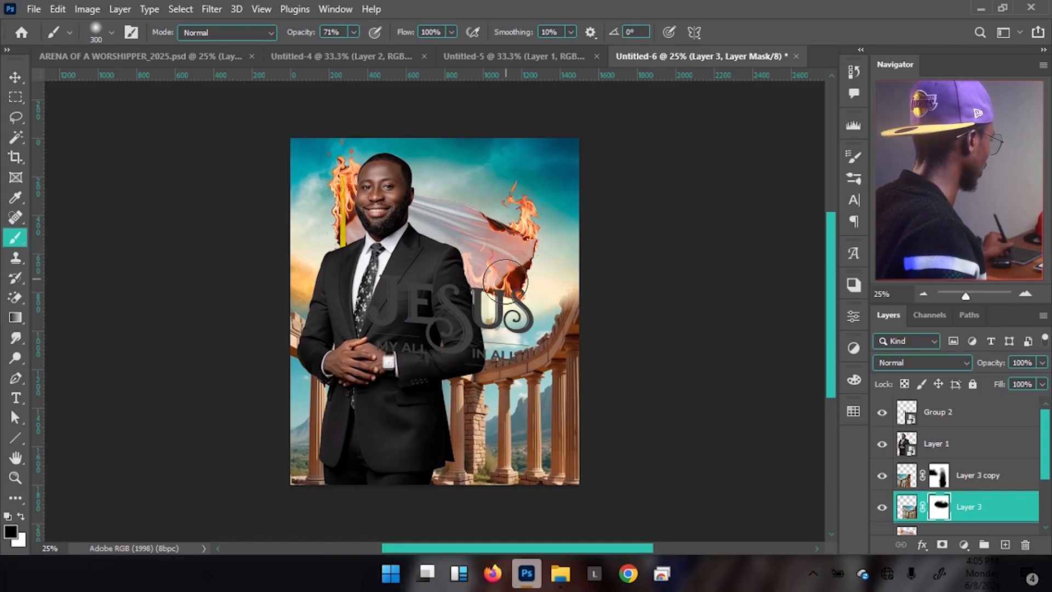
{"action": "key", "text": "v"}
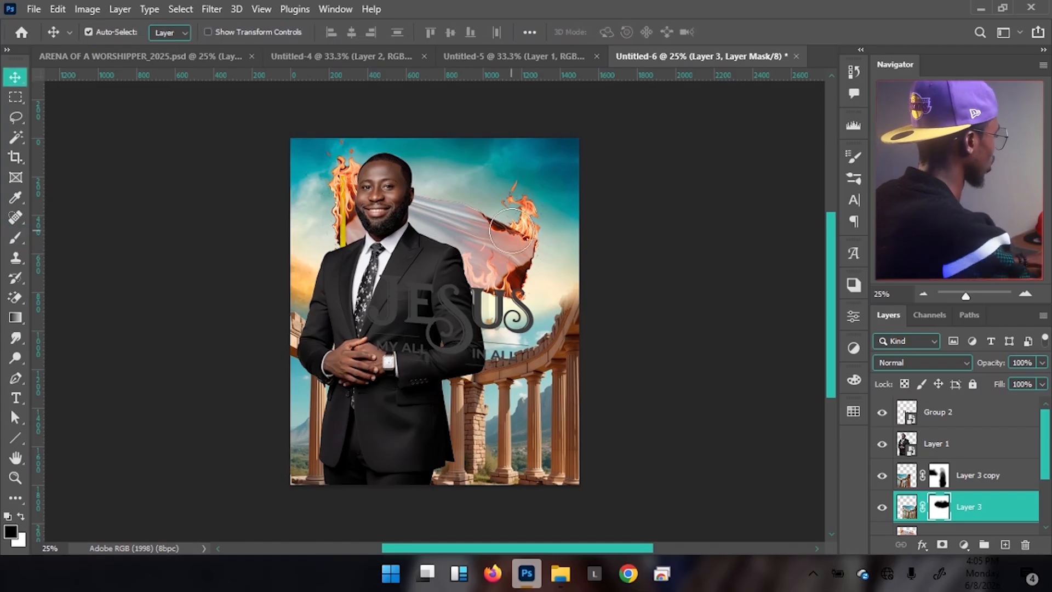
- Try flipping the Layer 3 copy ruins horizontally and moving them left to X 134 px, Y 1544.5 px
{"action": "left_click", "coordinate": [1009, 476]}
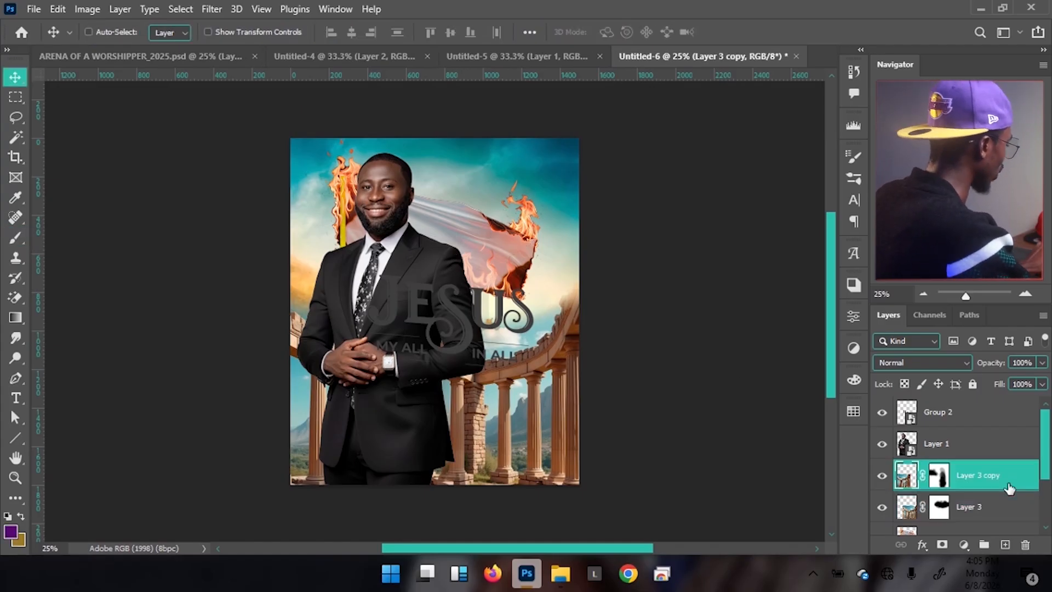
{"action": "key", "text": "ctrl+t"}
{"action": "right_click", "coordinate": [381, 412]}
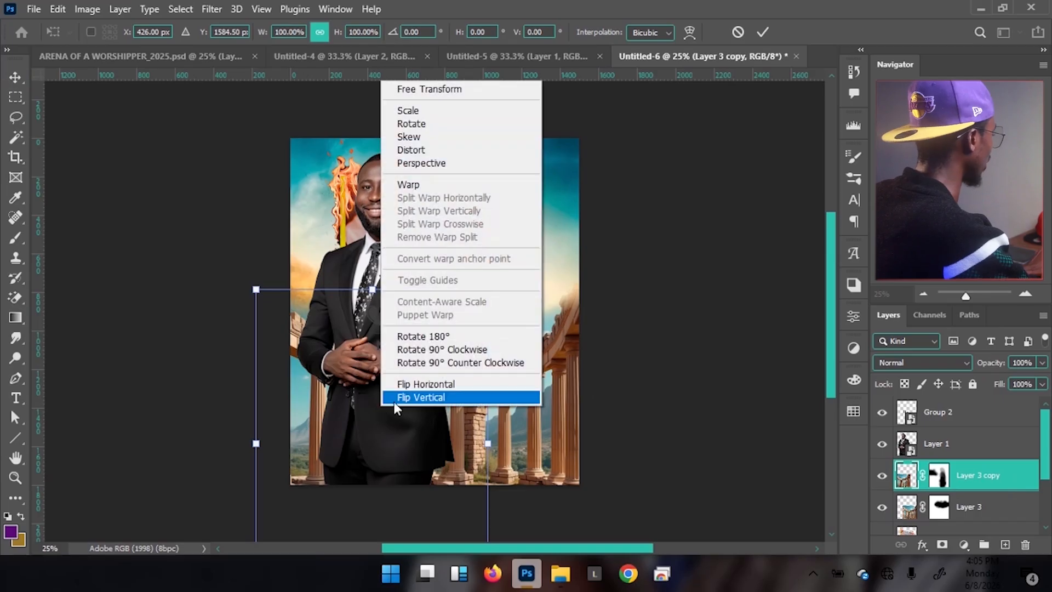
{"action": "left_click", "coordinate": [413, 383]}
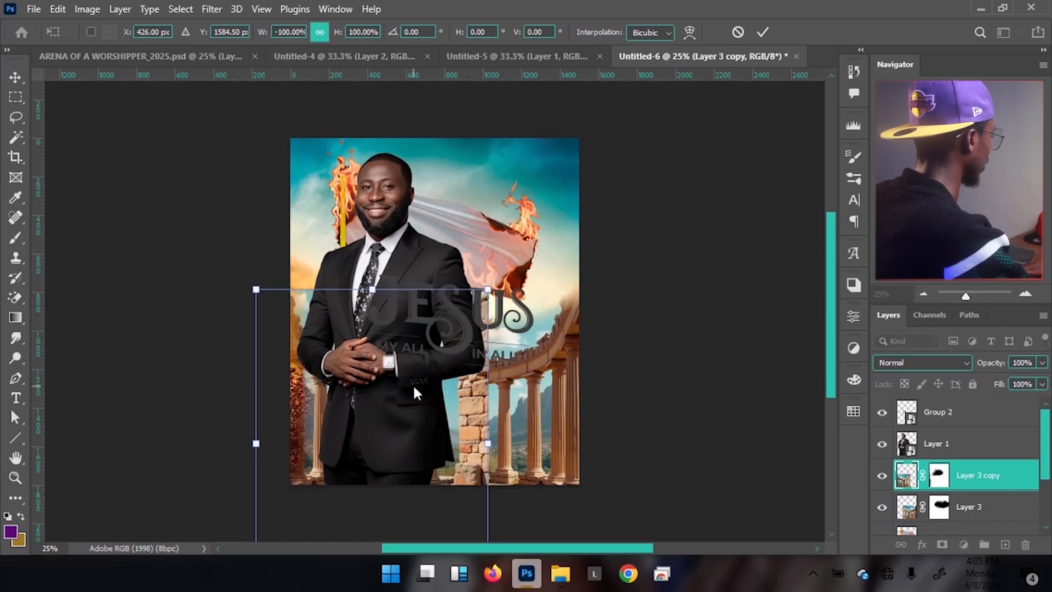
{"action": "left_click_drag", "start_coordinate": [398, 421], "coordinate": [341, 418]}
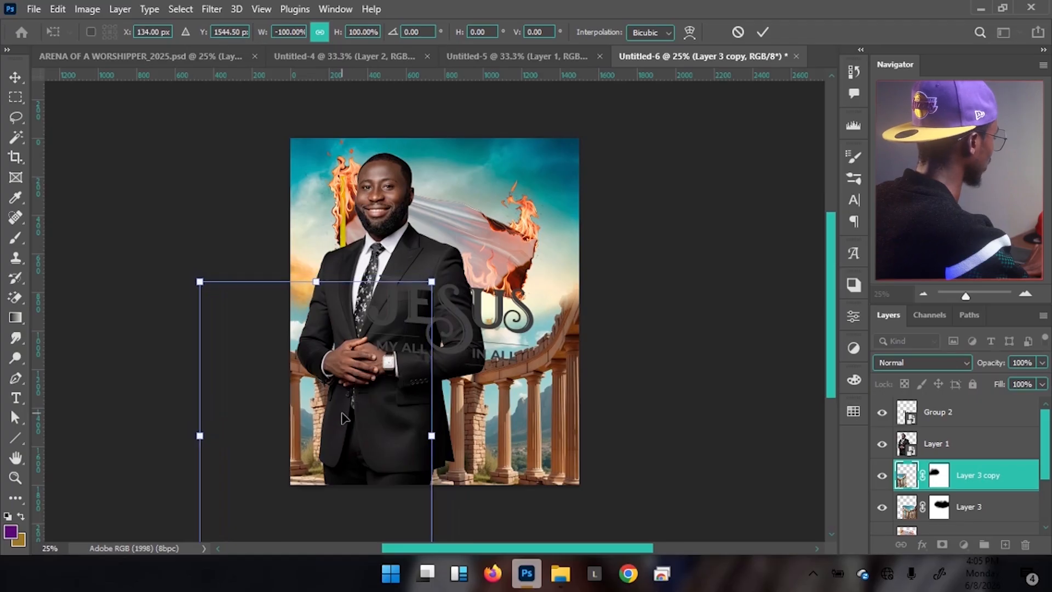
{"action": "key", "text": "Return"}
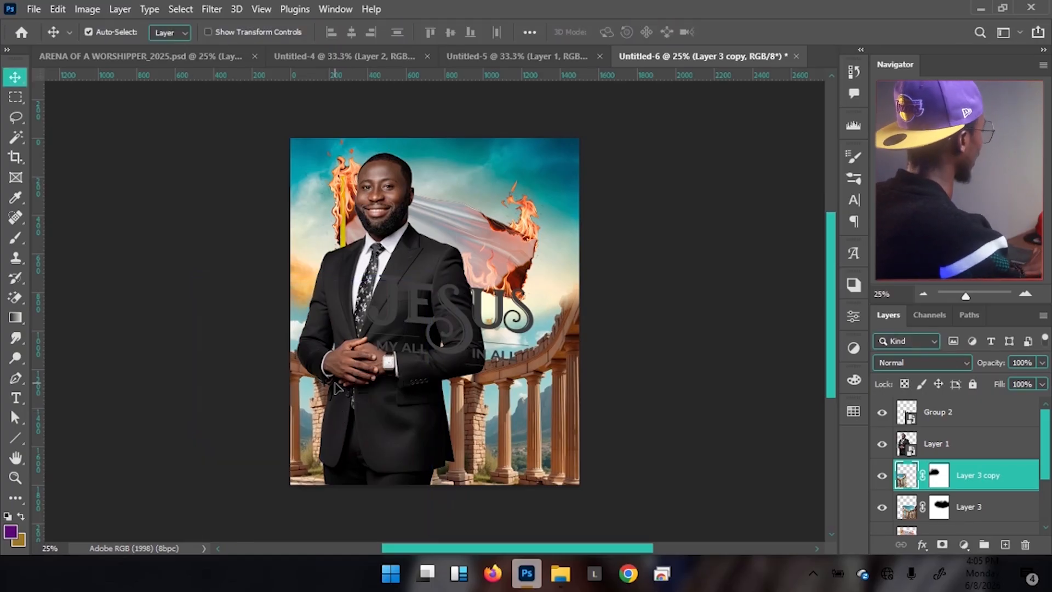
- Check the finished flyer, then flip Layer 3 copy back horizontally and move it to X 366 px, Y 1496.5 px
{"action": "left_click", "coordinate": [122, 57]}
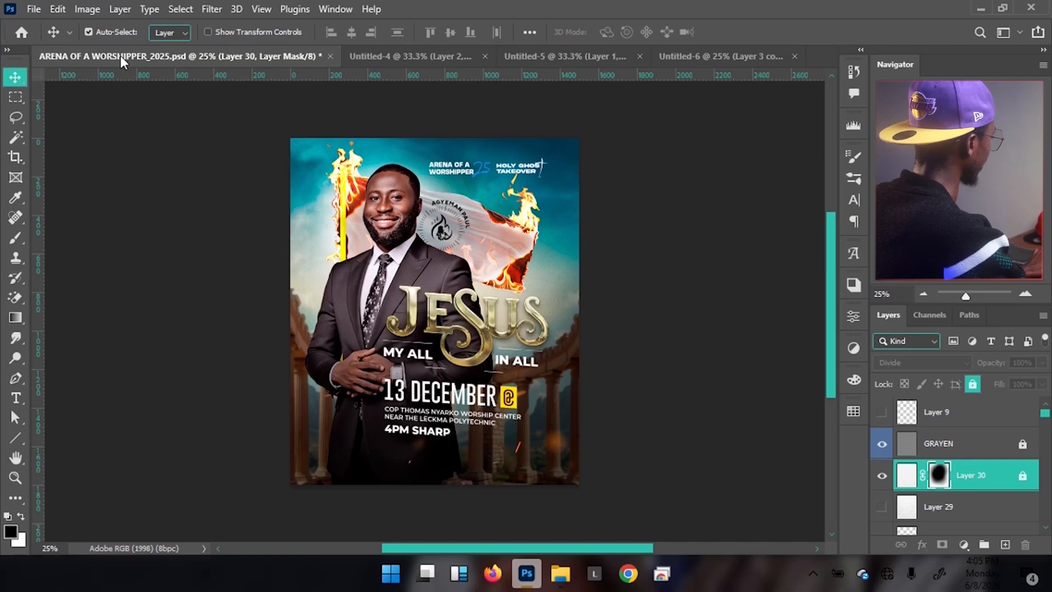
{"action": "left_click", "coordinate": [727, 57]}
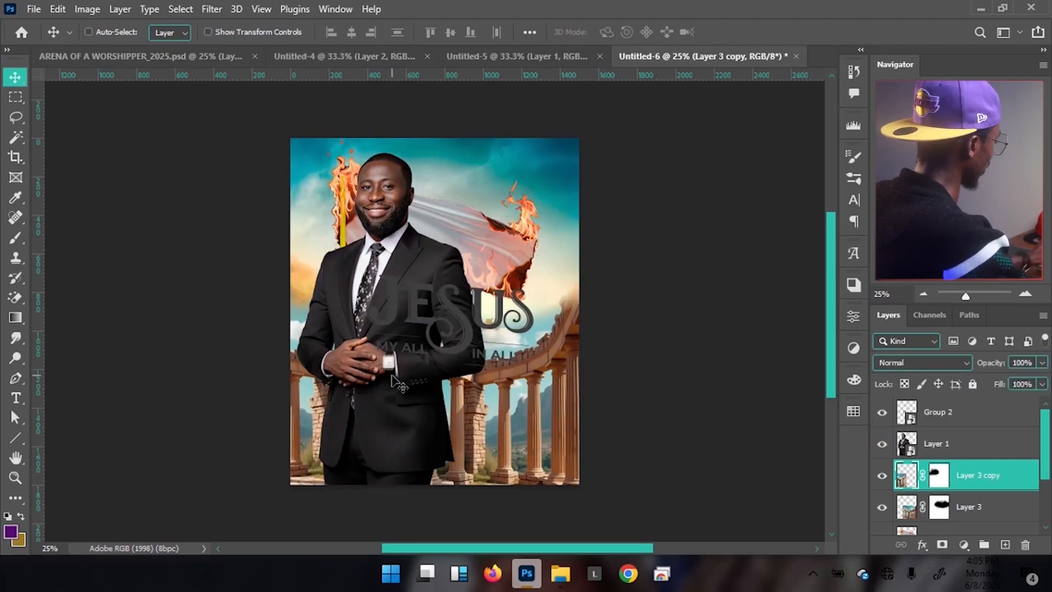
{"action": "key", "text": "ctrl+t"}
{"action": "right_click", "coordinate": [364, 375]}
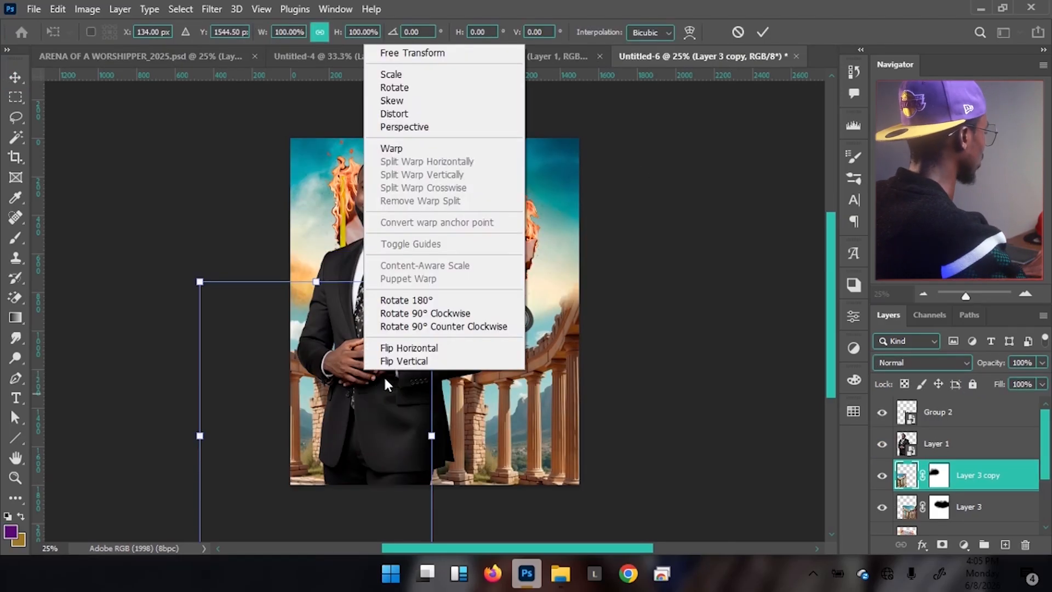
{"action": "left_click", "coordinate": [401, 348]}
{"action": "left_click_drag", "start_coordinate": [312, 413], "coordinate": [346, 404]}
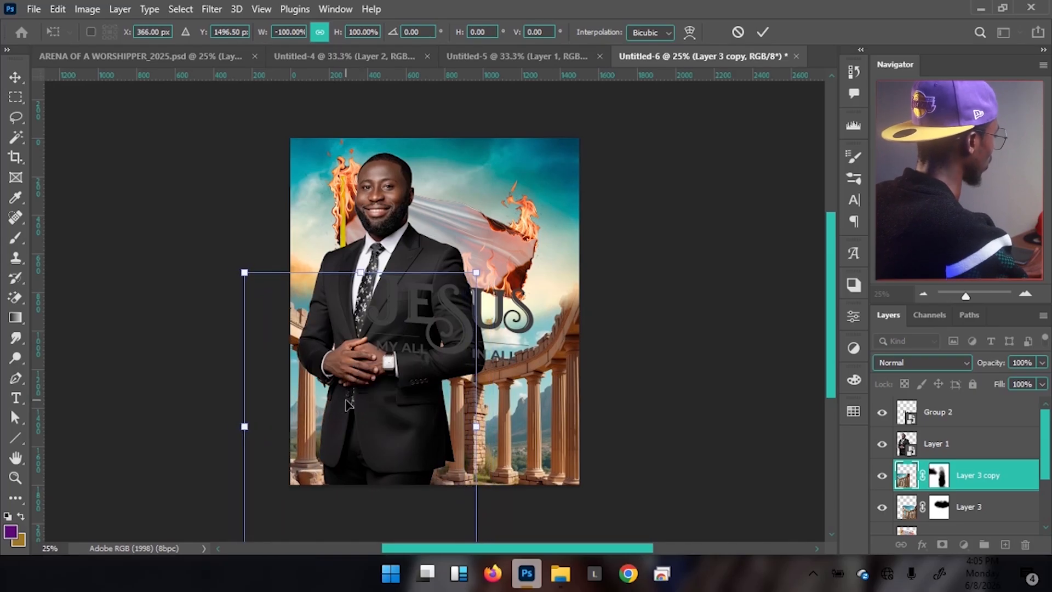
{"action": "key", "text": "Return"}
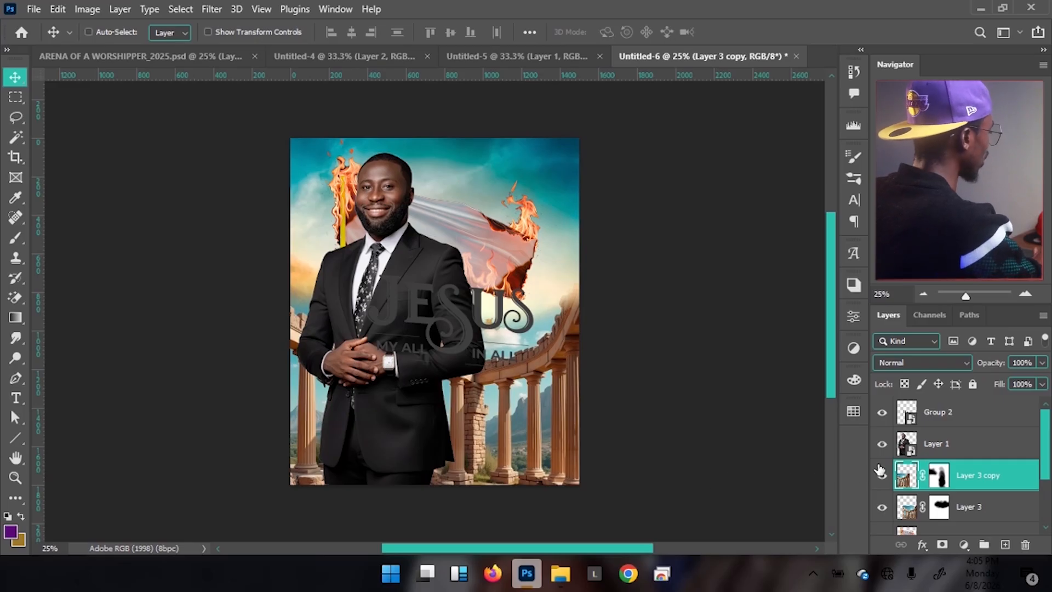
- Create a new layer named WHITE above Layer 3 copy with a Blue color label and Normal mode at 100% opacity
{"action": "key", "text": "ctrl+shift+n"}
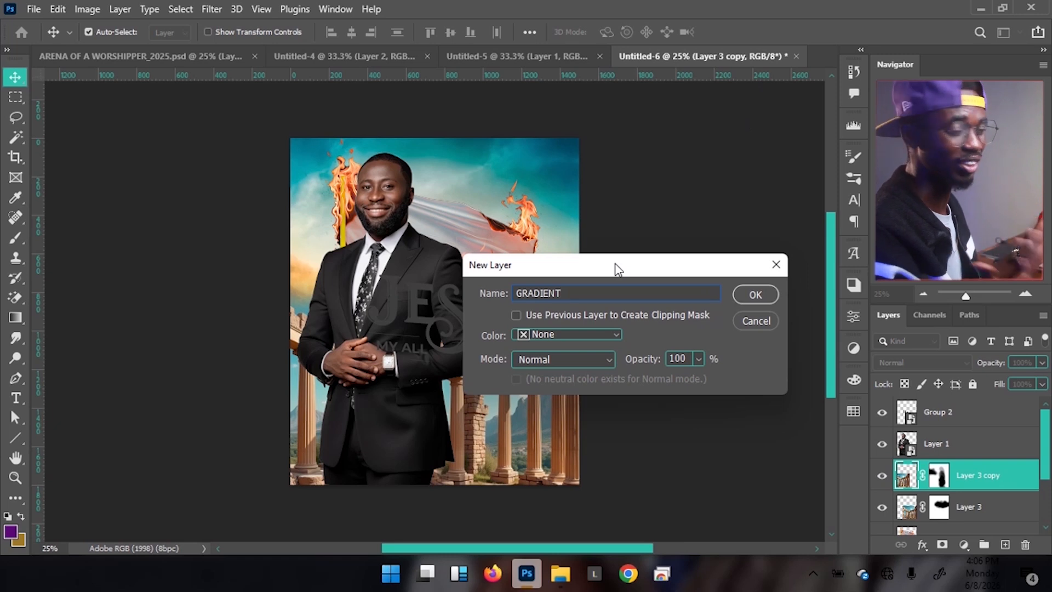
{"action": "key", "text": "ctrl+a"}
{"action": "type", "text": "WHI"}
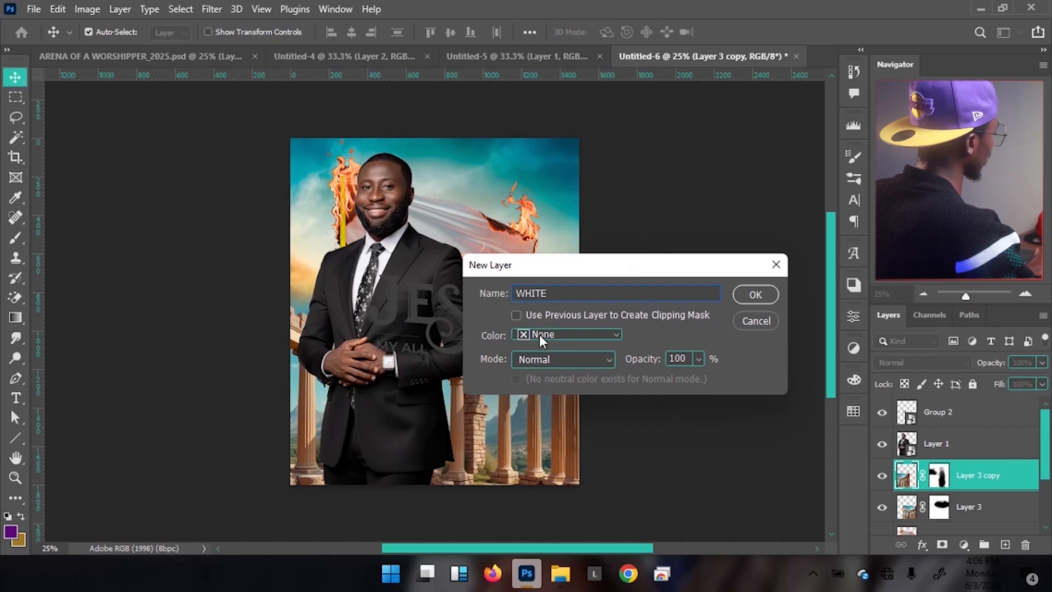
{"action": "left_click", "coordinate": [551, 333]}
{"action": "left_click", "coordinate": [559, 434]}
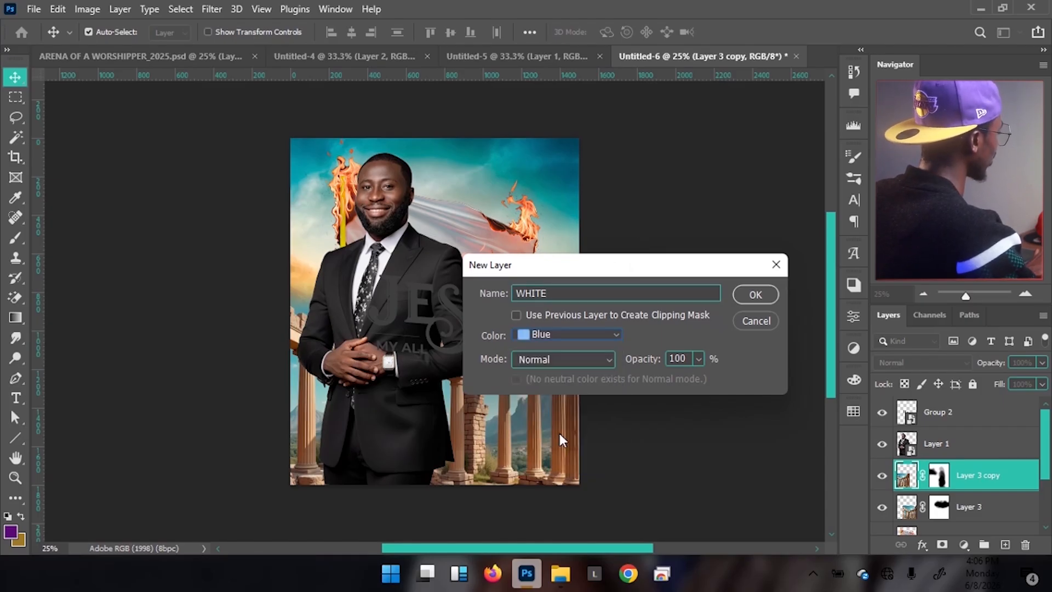
{"action": "left_click", "coordinate": [582, 357]}
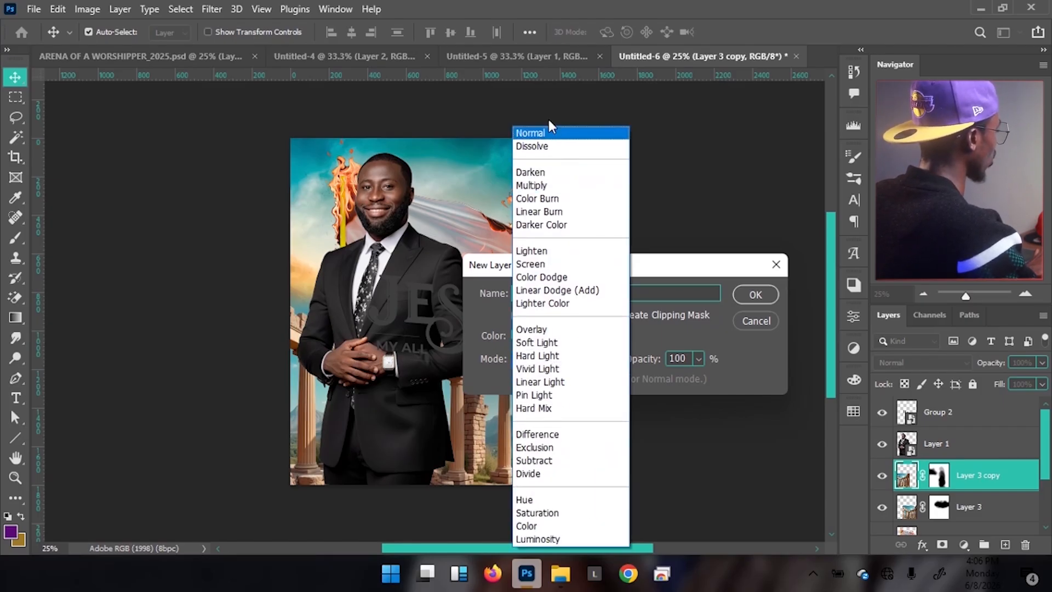
{"action": "left_click", "coordinate": [553, 137]}
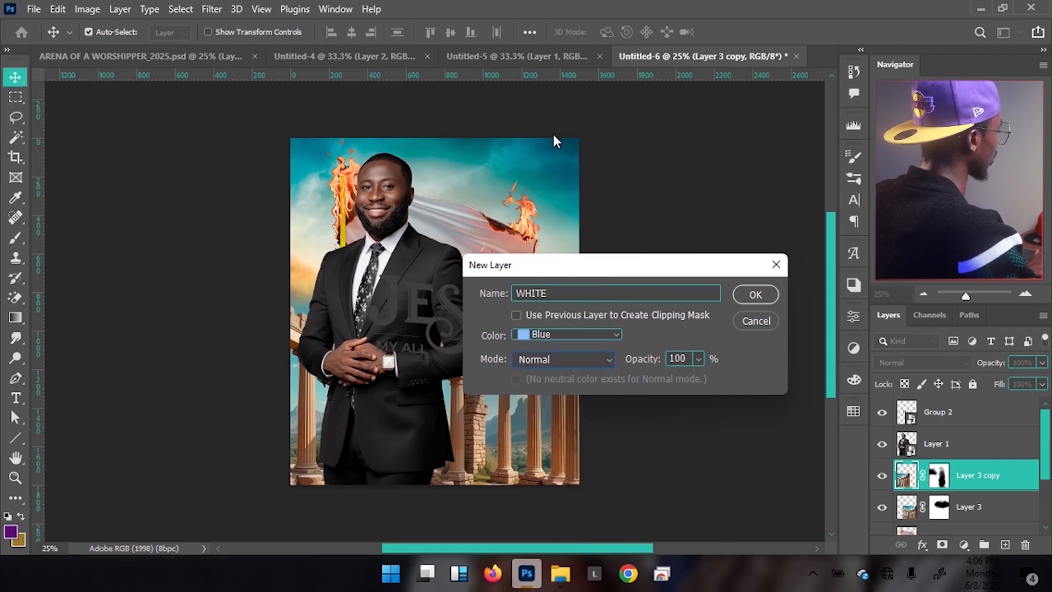
{"action": "left_click", "coordinate": [748, 293]}
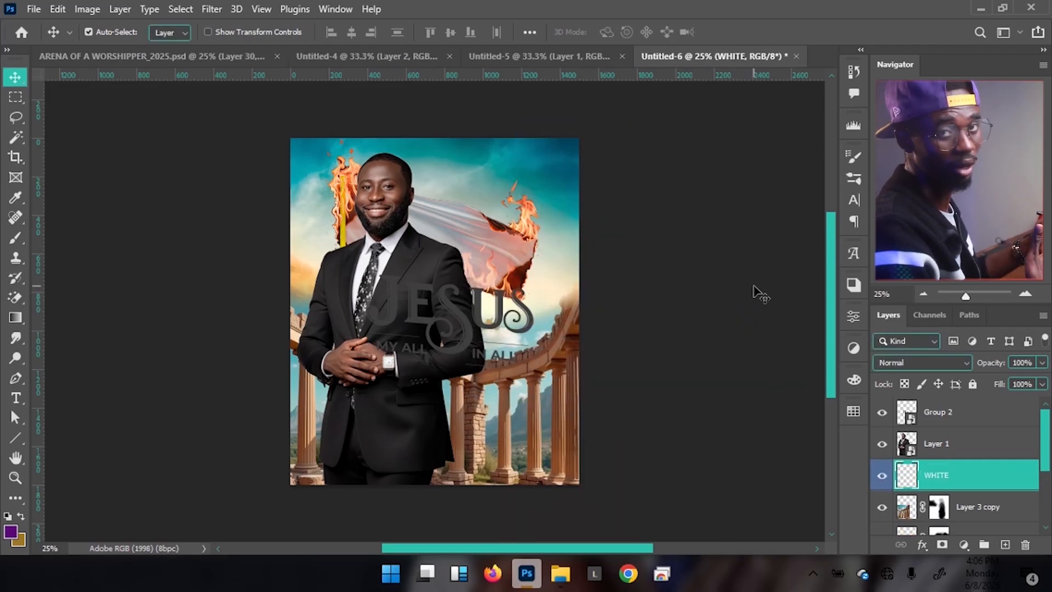
- Set the Brush tool's foreground color to white (ffffff) for painting on the WHITE layer
{"action": "key", "text": "b"}
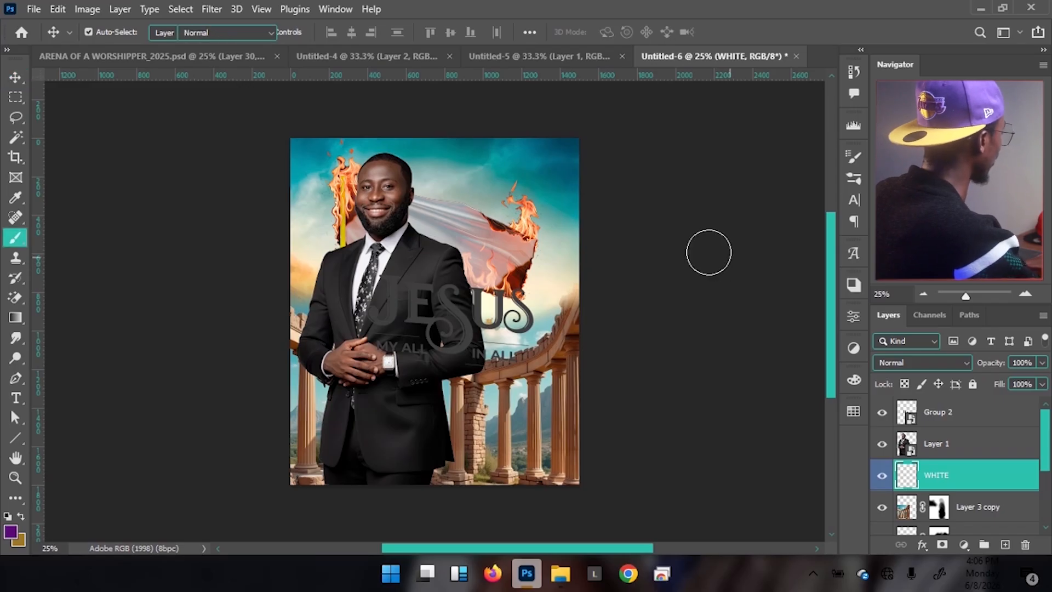
{"action": "left_click", "coordinate": [11, 532]}
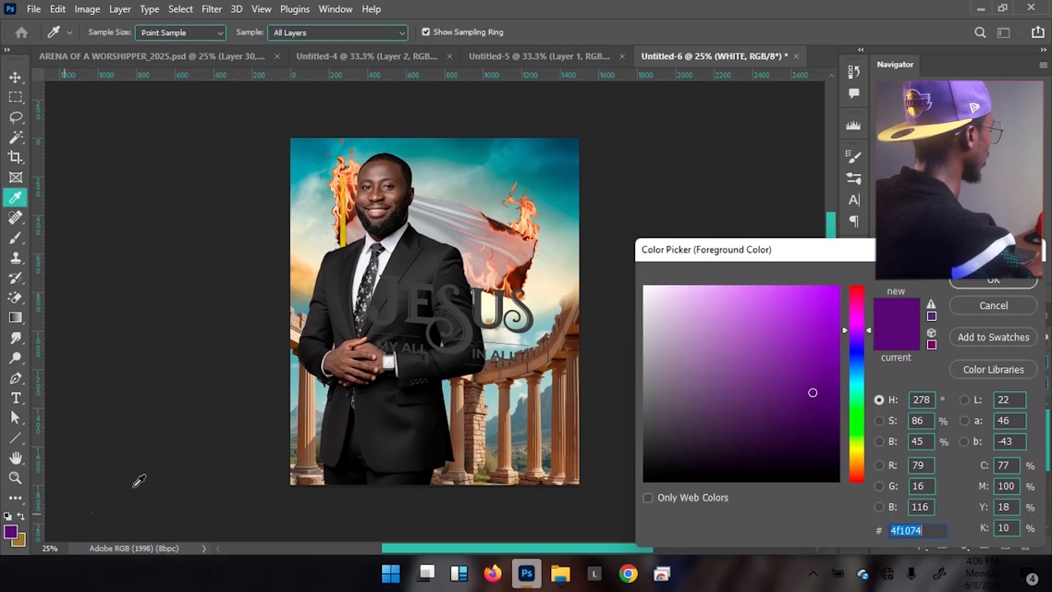
{"action": "type", "text": "ffffff"}
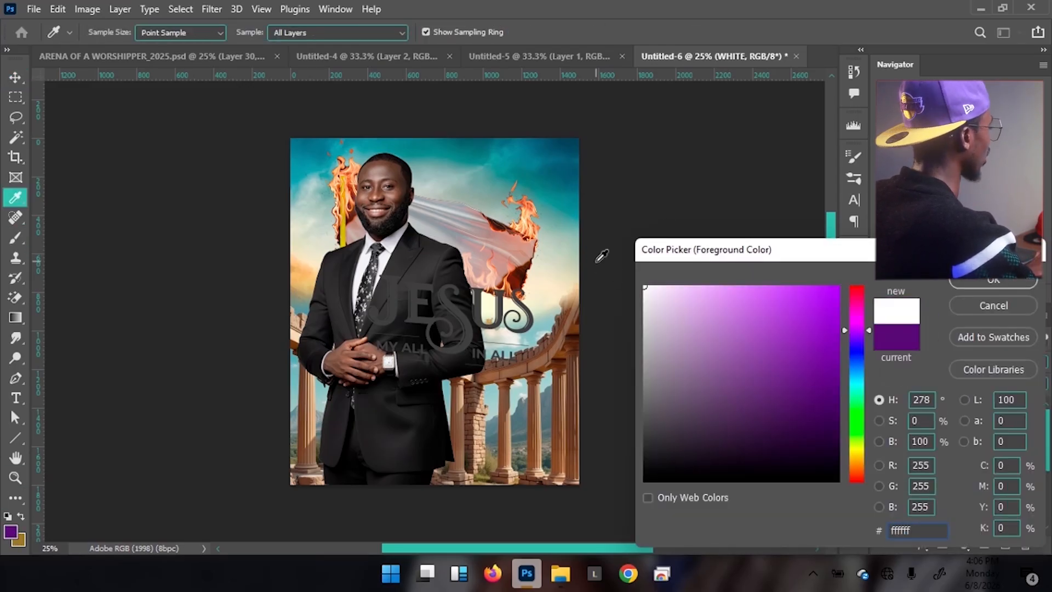
{"action": "key", "text": "Return"}
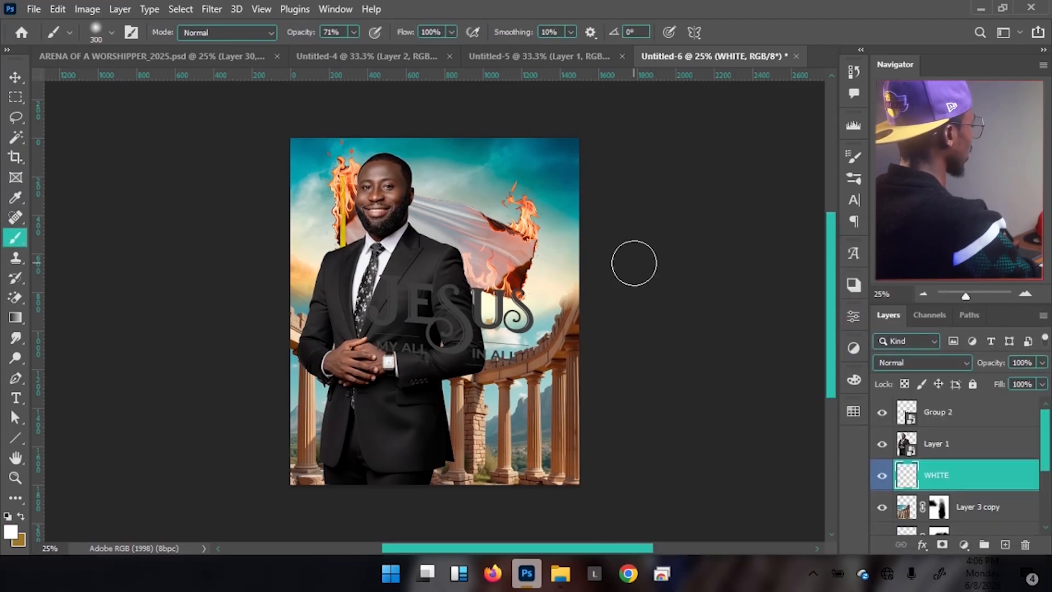
- Enlarge the soft brush to 800 px and dab a white glow on the WHITE layer over the flag beside the man's shoulder
{"action": "key", "text": "bracketright"}
{"action": "key", "text": "bracketright"}
{"action": "key", "text": "bracketright"}
{"action": "key", "text": "bracketright"}
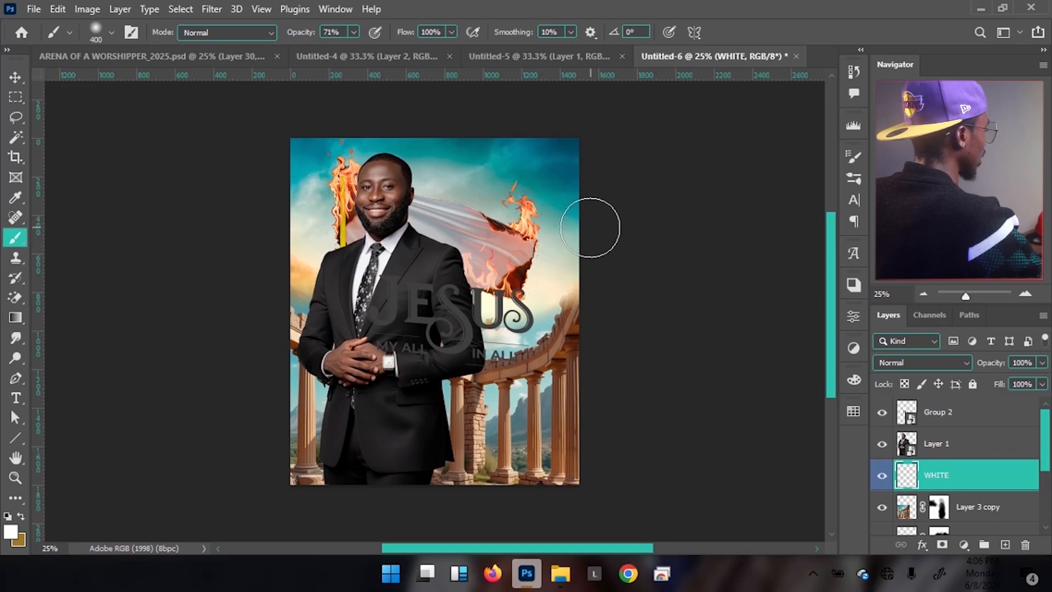
{"action": "key", "text": "bracketright"}
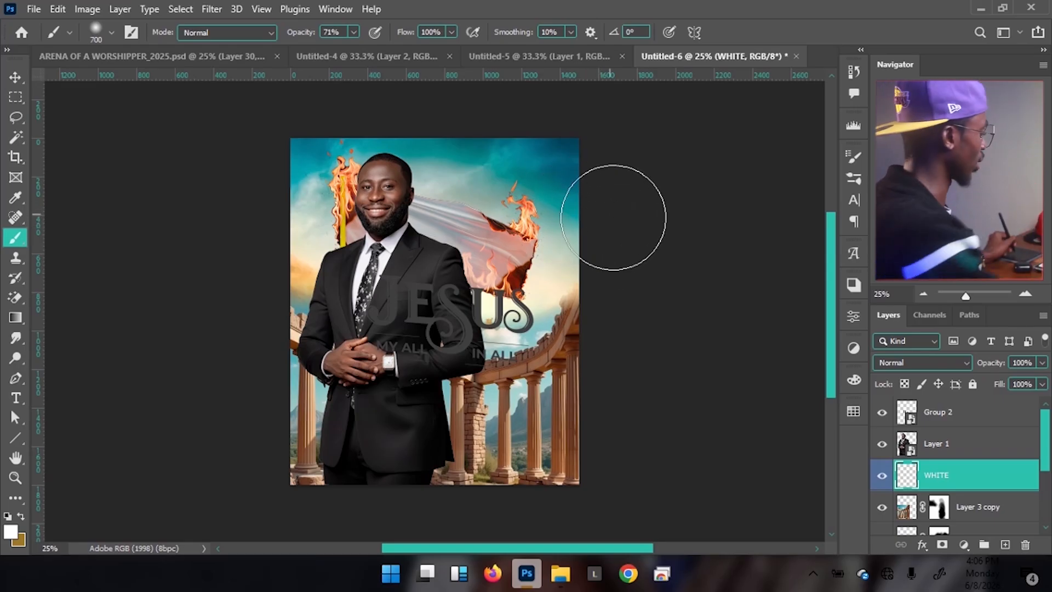
{"action": "left_click", "coordinate": [438, 244]}
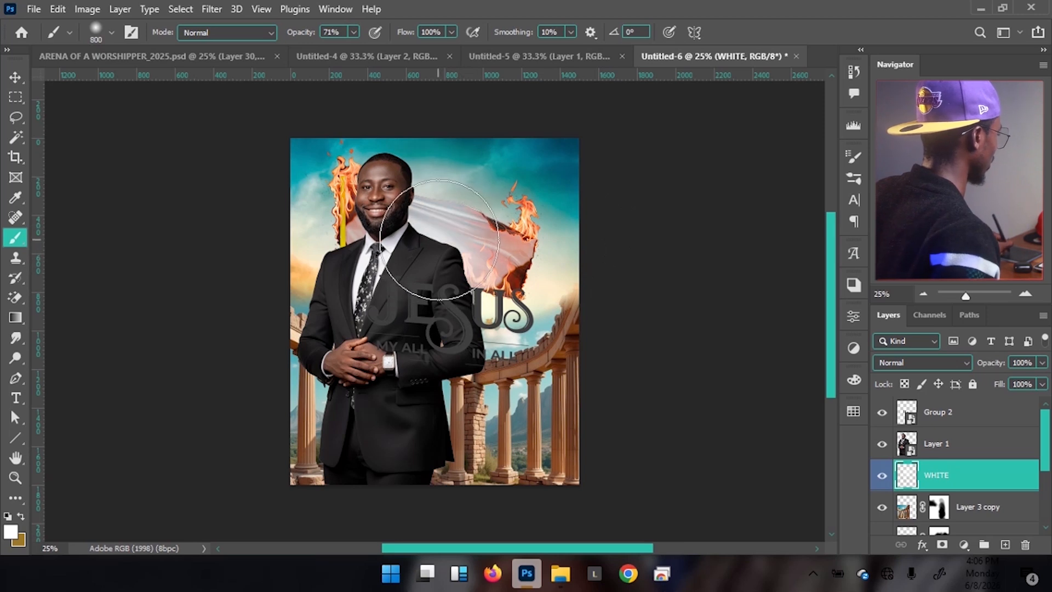
{"action": "left_click", "coordinate": [436, 242]}
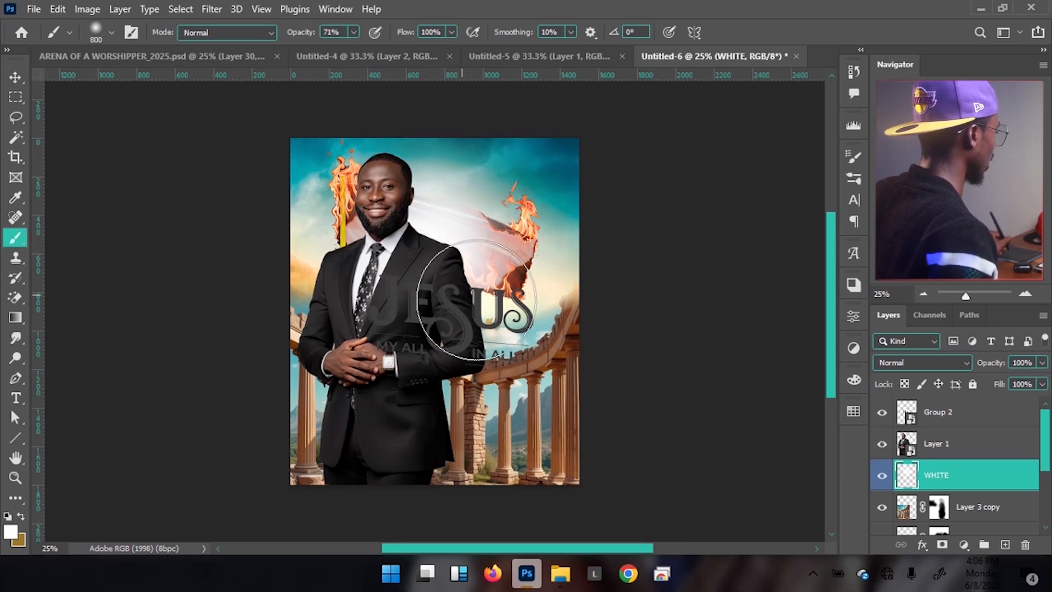
- Reorder the layers so WHITE sits directly above Layer 2 and the Layer 4 flag sits above Layer 3 copy
{"action": "key", "text": "v"}
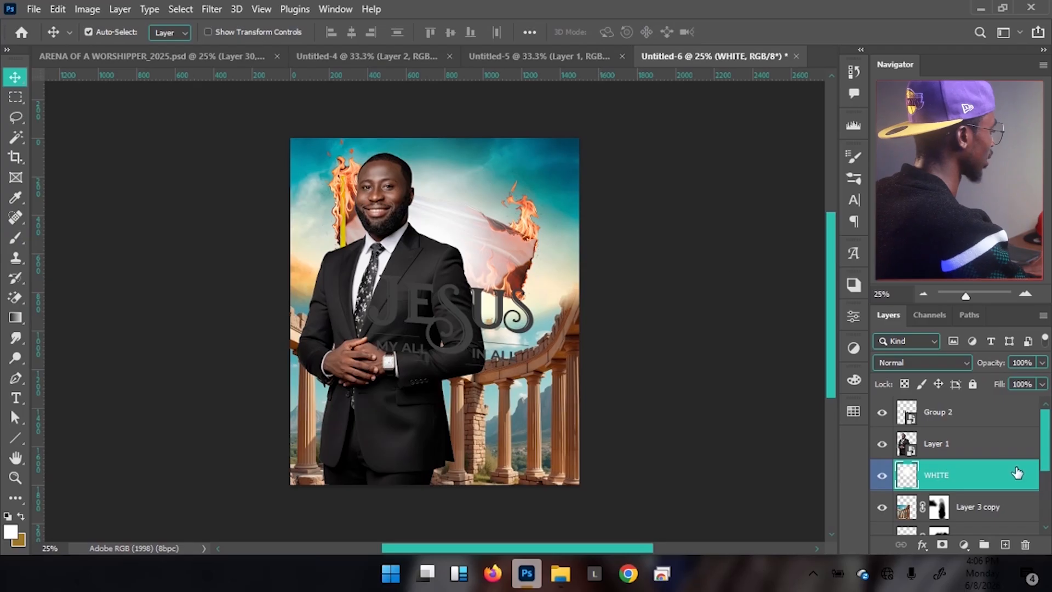
{"action": "scroll", "coordinate": [1016, 472], "scroll_direction": "down", "scroll_amount": 1}
{"action": "left_click_drag", "start_coordinate": [992, 454], "coordinate": [951, 503]}
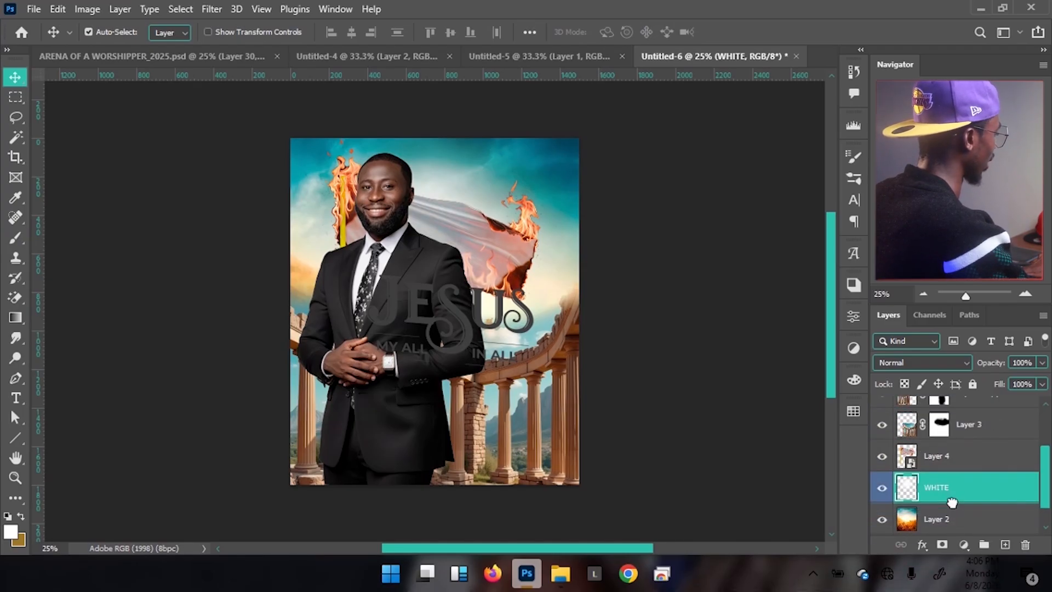
{"action": "scroll", "coordinate": [952, 474], "scroll_direction": "up", "scroll_amount": 1}
{"action": "left_click", "coordinate": [953, 485]}
{"action": "left_click_drag", "start_coordinate": [955, 489], "coordinate": [949, 425]}
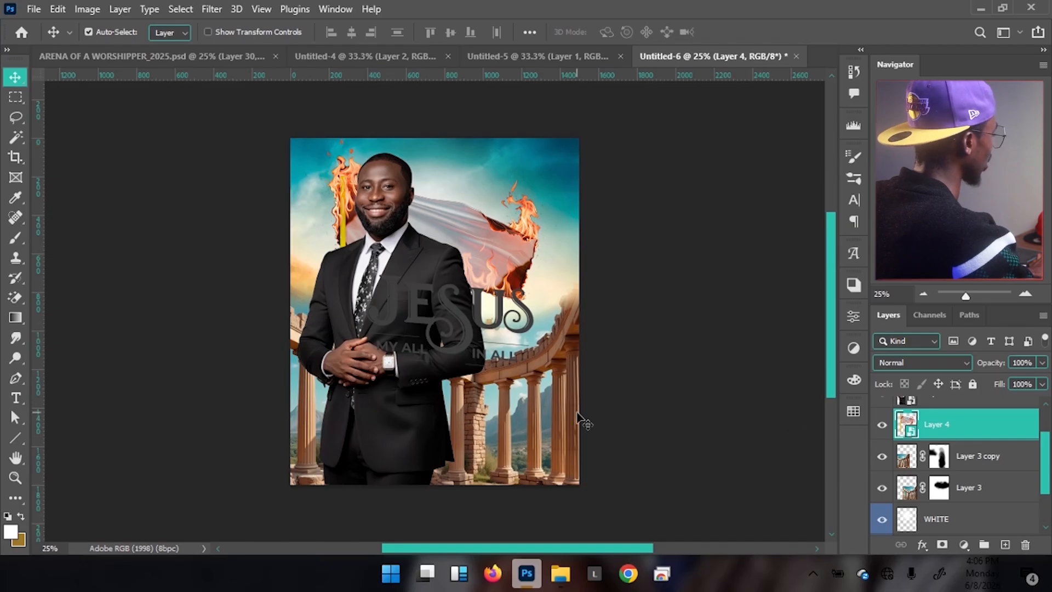
{"action": "left_click", "coordinate": [296, 440]}
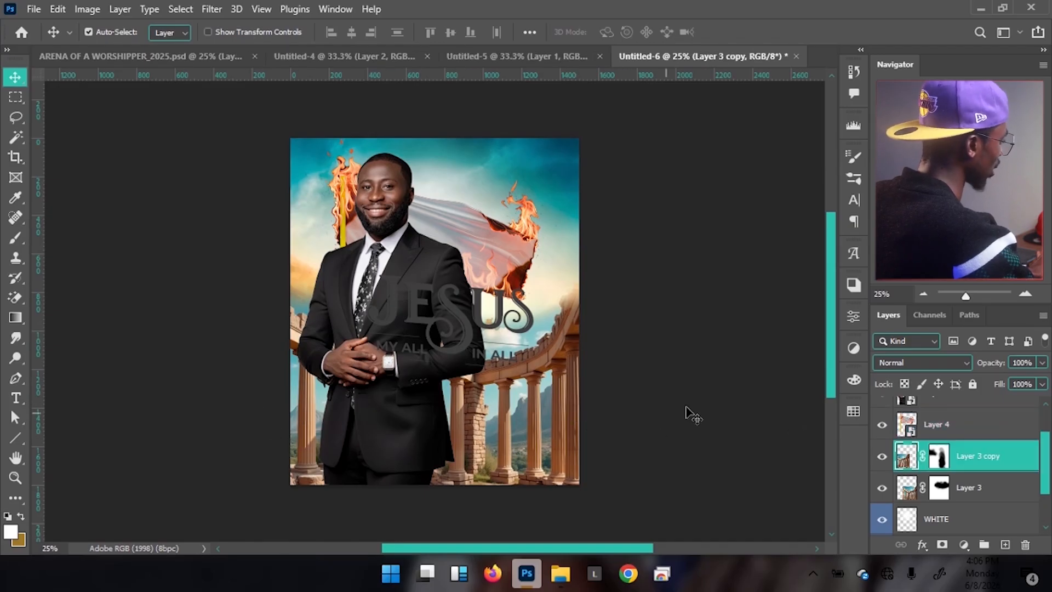
{"action": "left_click", "coordinate": [937, 458]}
{"action": "key", "text": "b"}
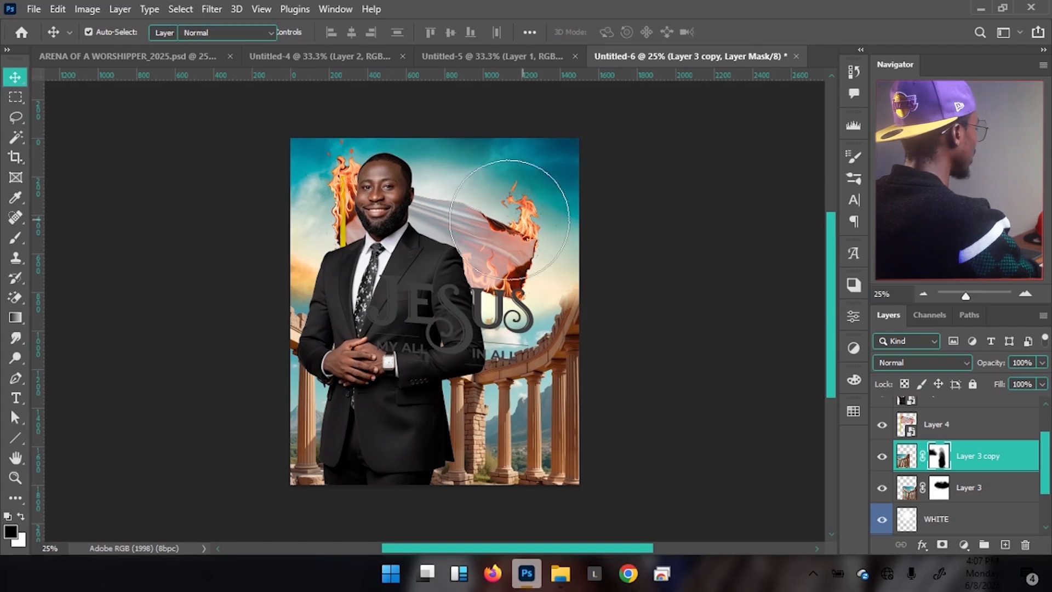
{"action": "key", "text": "bracketleft"}
{"action": "key", "text": "bracketleft"}
{"action": "key", "text": "bracketleft"}
{"action": "key", "text": "bracketleft"}
{"action": "key", "text": "bracketleft"}
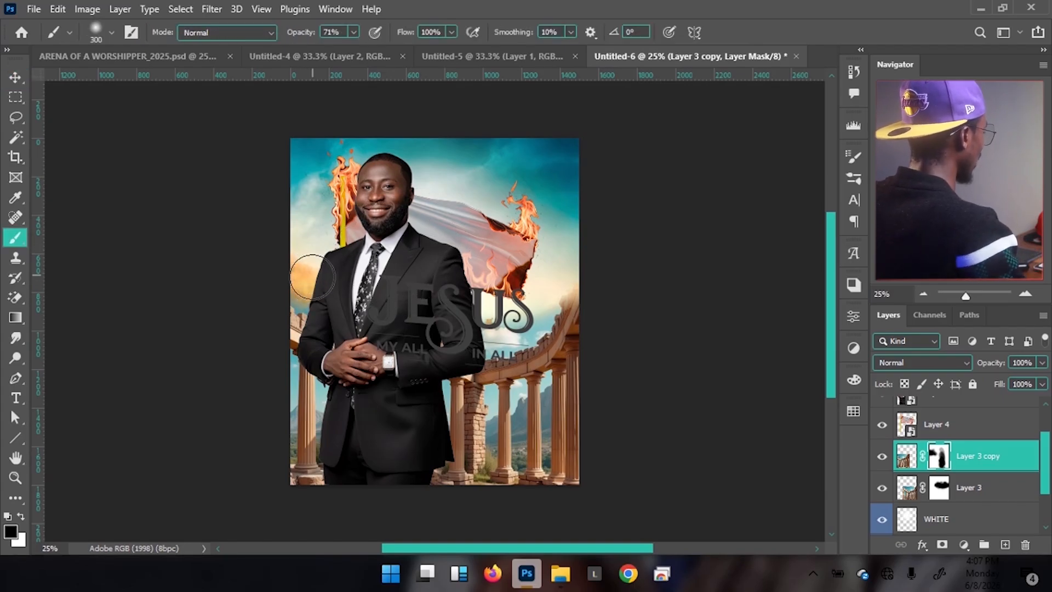
{"action": "key", "text": "x"}
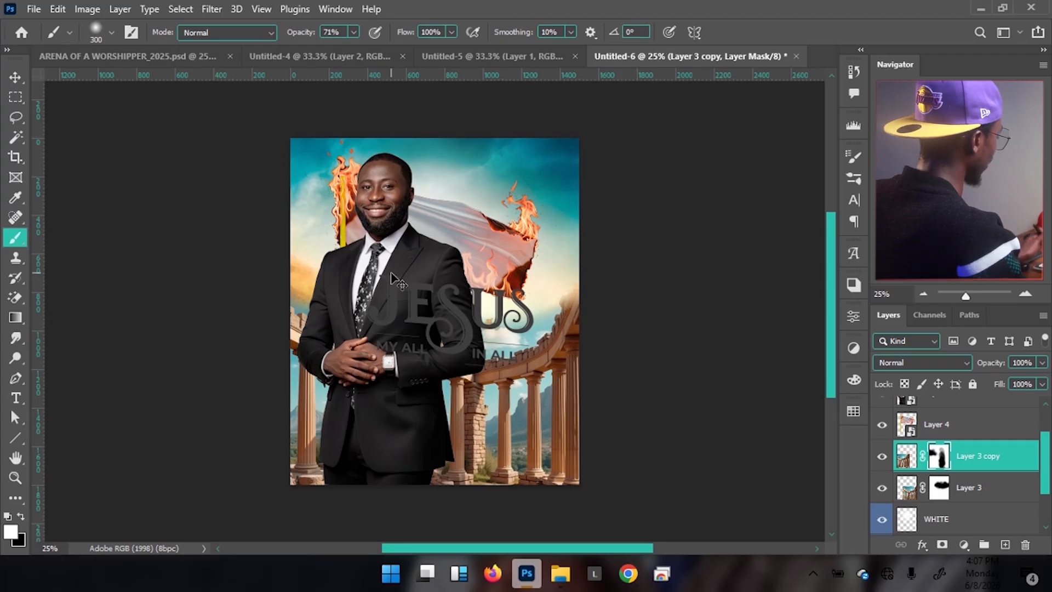
{"action": "key", "text": "v"}
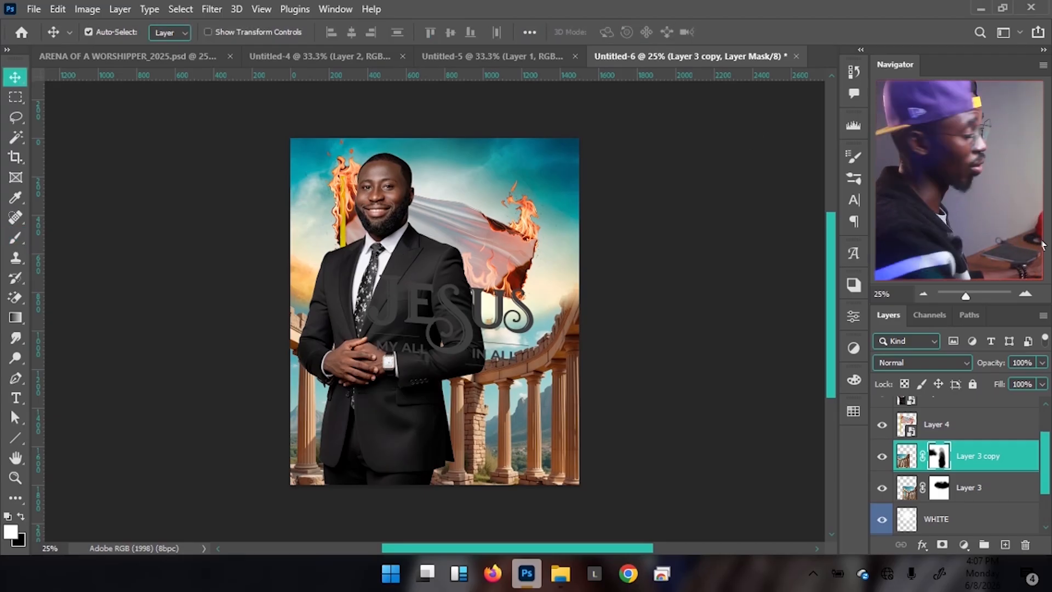
- Select the WHITE layer and compare the composition with the finished flyer in ARENA OF A WORSHIPPER_2025.psd
{"action": "left_click", "coordinate": [982, 525]}
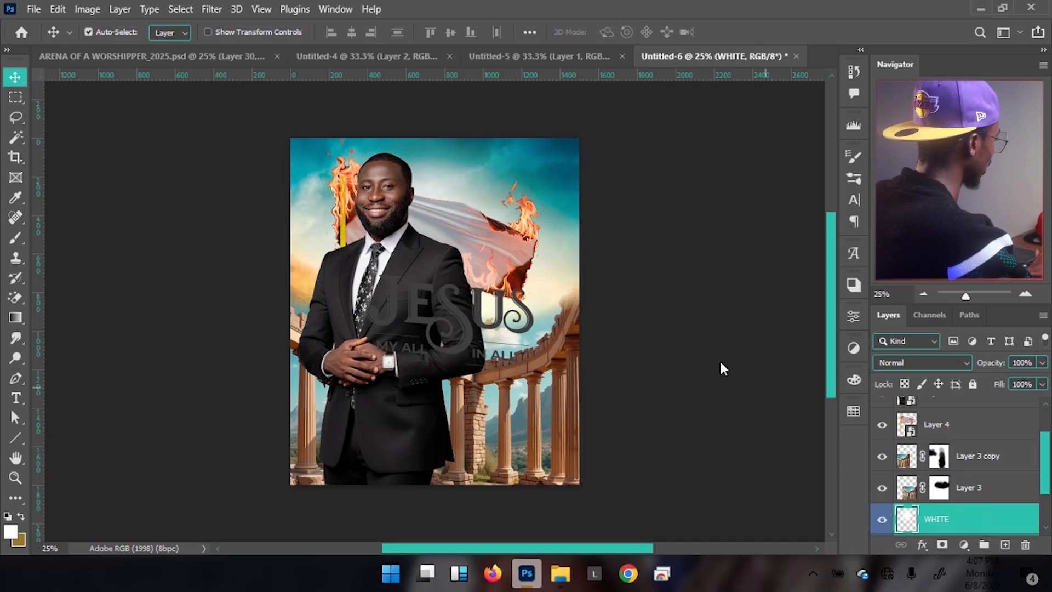
{"action": "key", "text": "ctrl"}
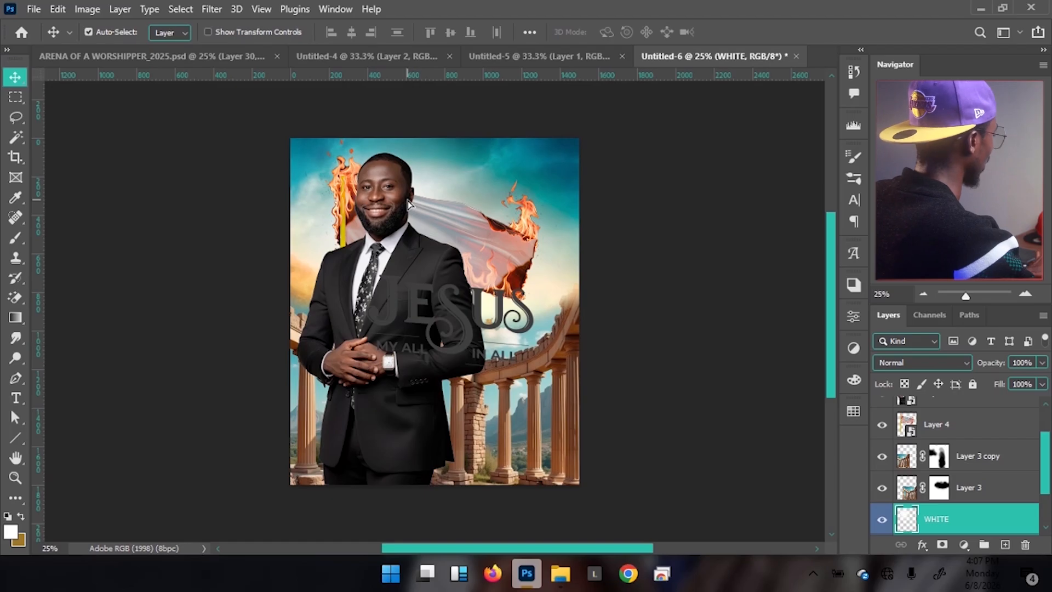
{"action": "left_click", "coordinate": [74, 57]}
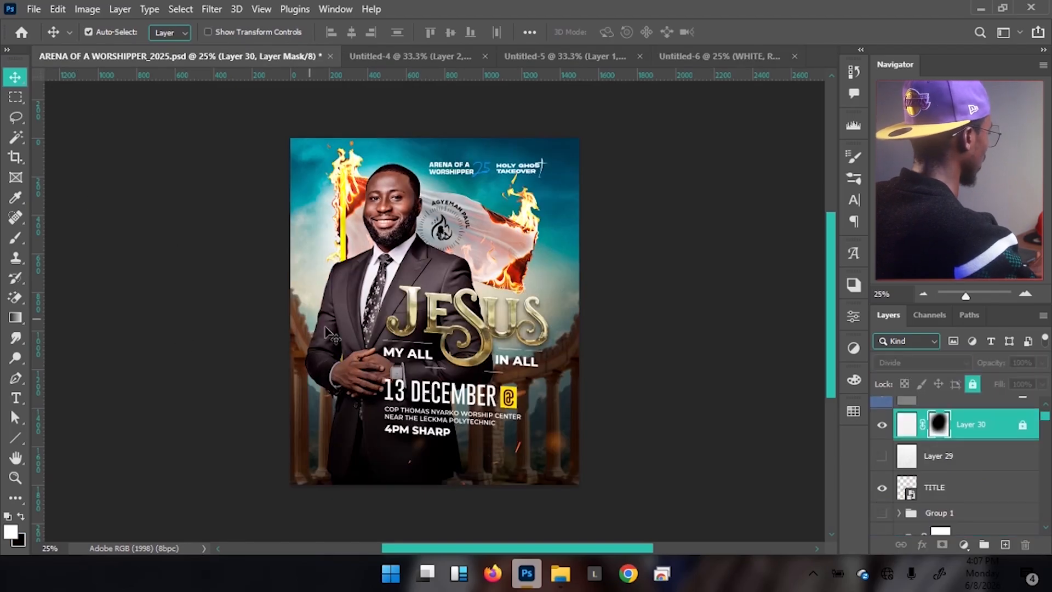
{"action": "left_click", "coordinate": [730, 57]}
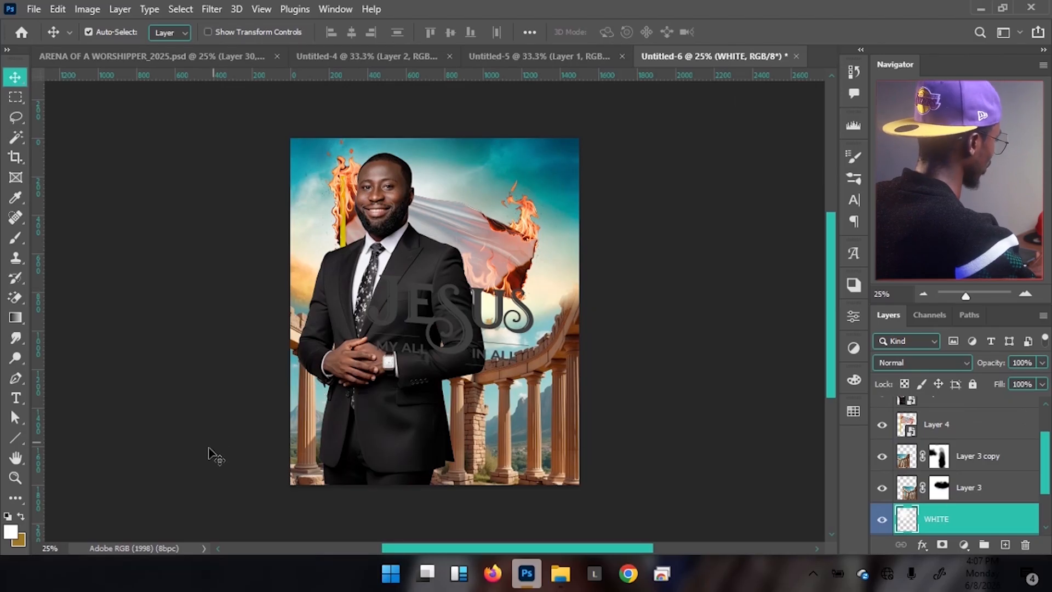
- Flip the Layer 3 copy ruins horizontally and move them to X 420 px, Y 1464.5 px behind the man
{"action": "left_click", "coordinate": [299, 419]}
{"action": "left_click_drag", "start_coordinate": [312, 416], "coordinate": [338, 448]}
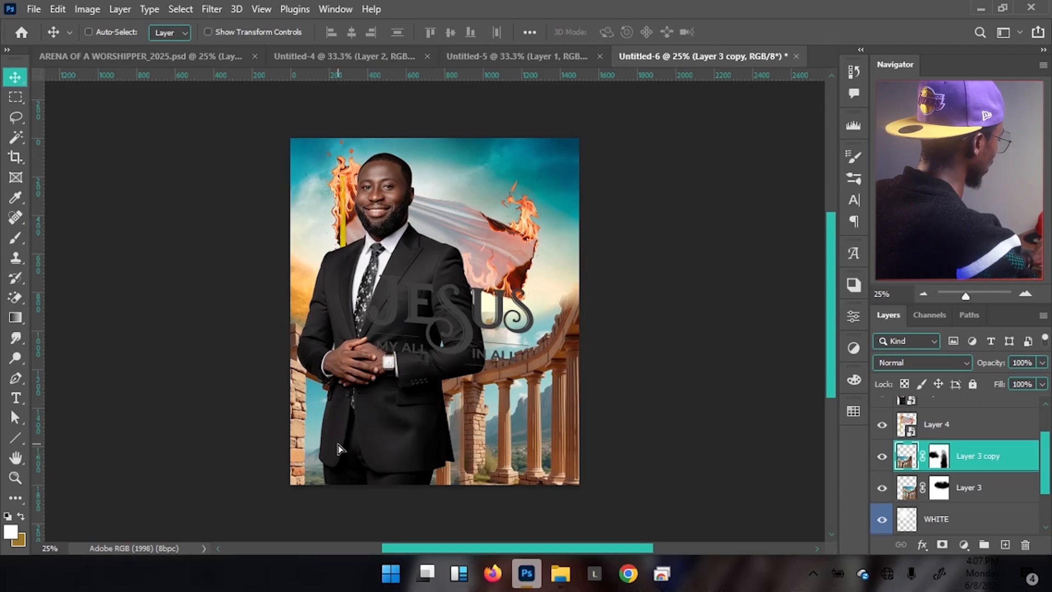
{"action": "key", "text": "ctrl+t"}
{"action": "right_click", "coordinate": [375, 402]}
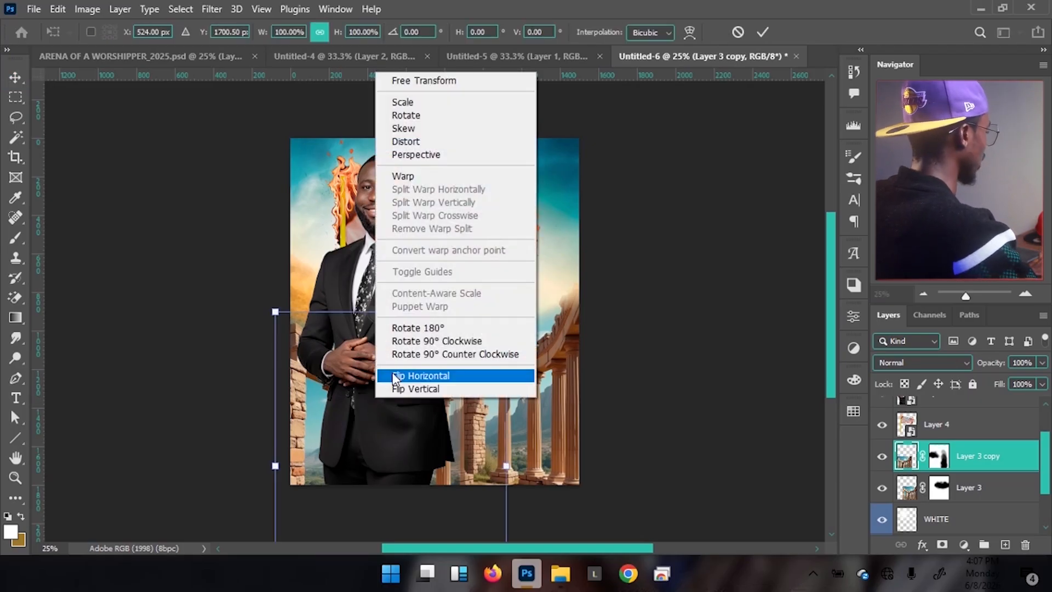
{"action": "left_click", "coordinate": [392, 375]}
{"action": "left_click_drag", "start_coordinate": [395, 395], "coordinate": [371, 348]}
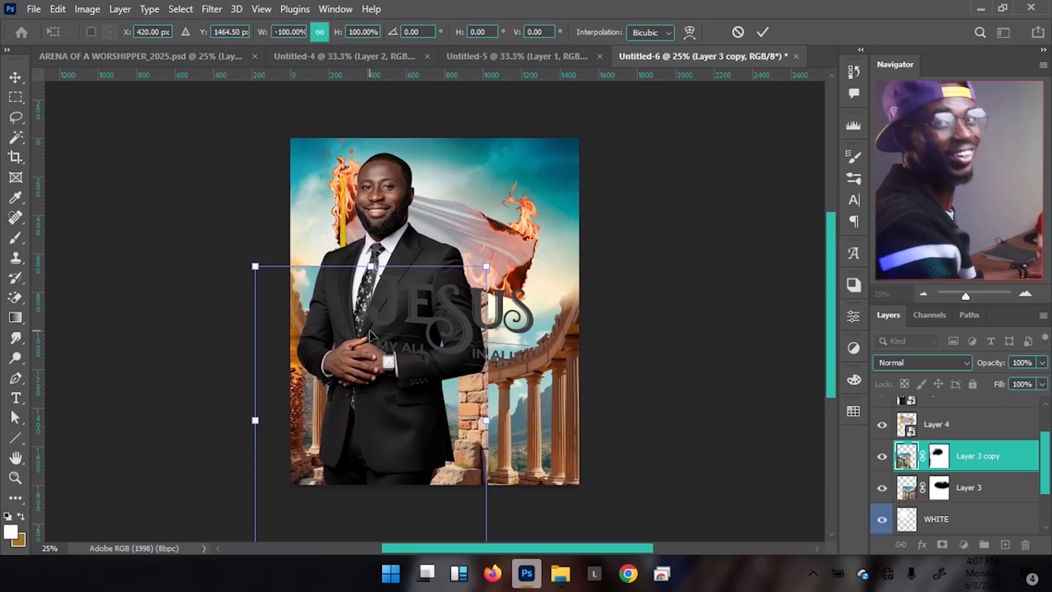
{"action": "key", "text": "Return"}
- Paint black on Layer 3 copy's mask with a 600 px brush to blend the hard edge beside the stone pillar
{"action": "left_click", "coordinate": [940, 461]}
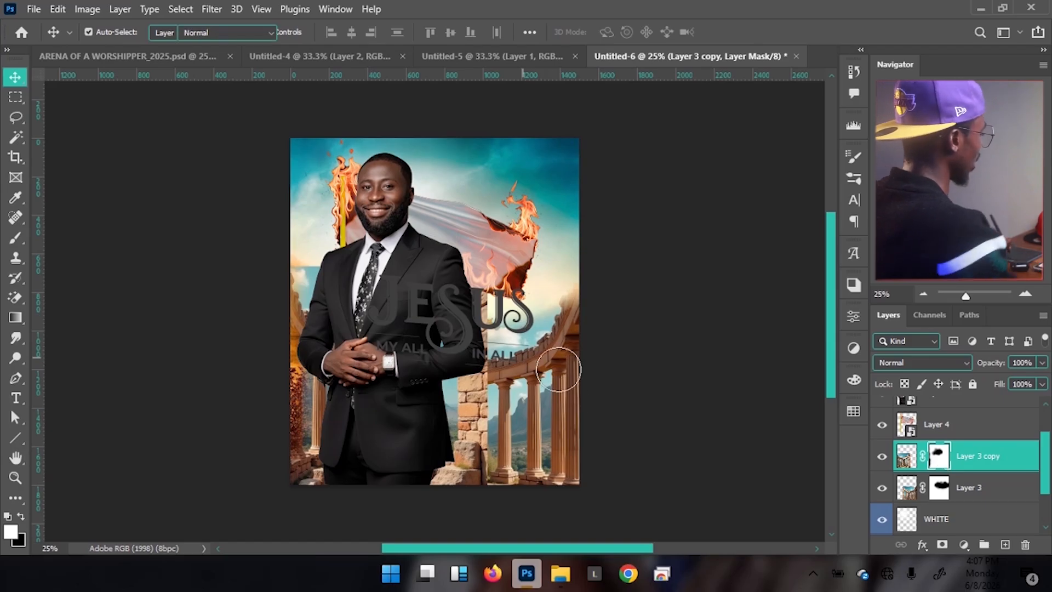
{"action": "key", "text": "b"}
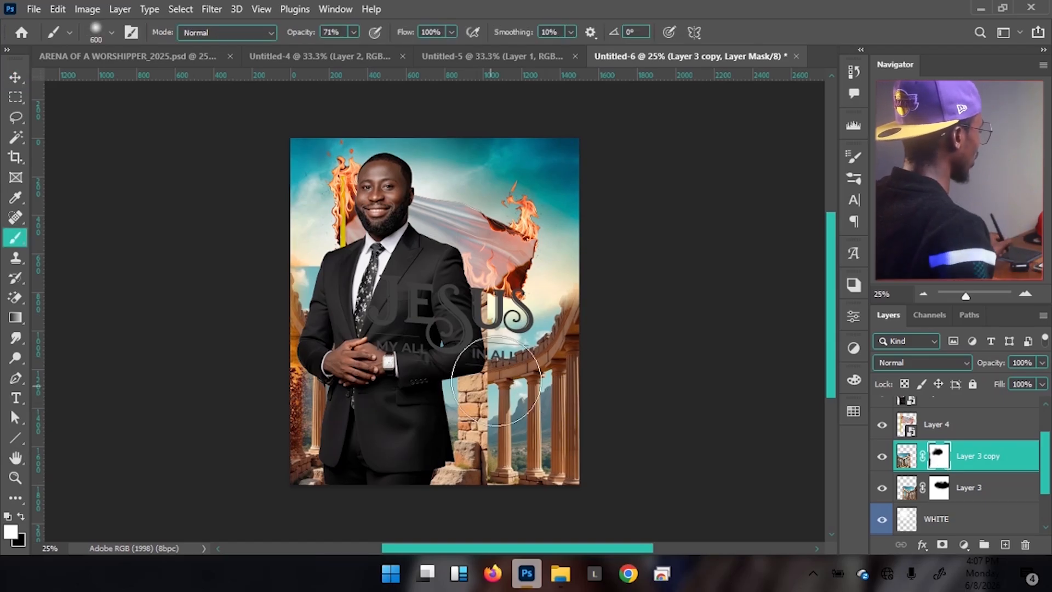
{"action": "key", "text": "bracketright"}
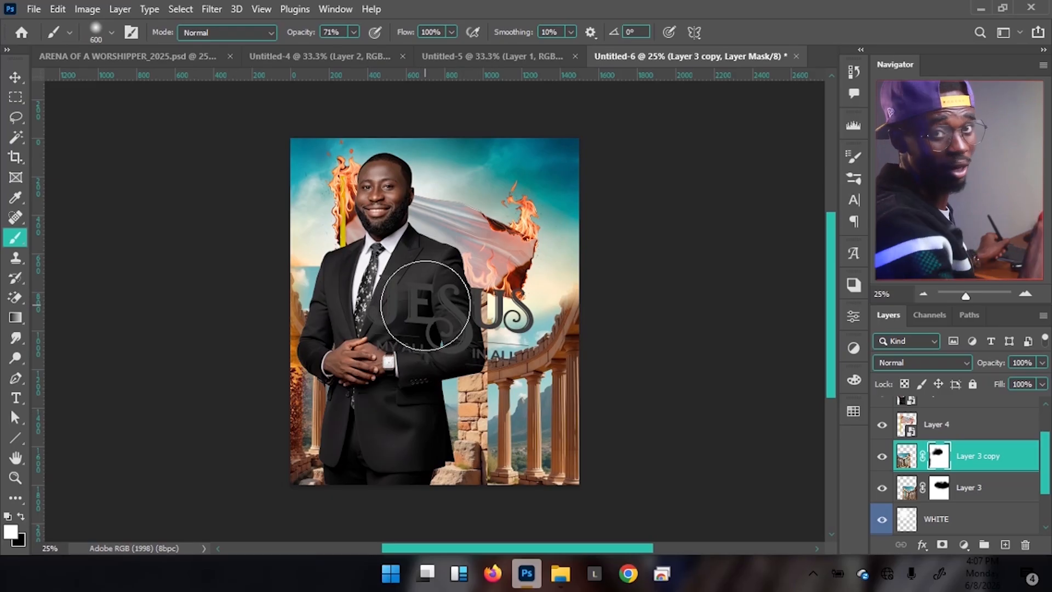
{"action": "key", "text": "x"}
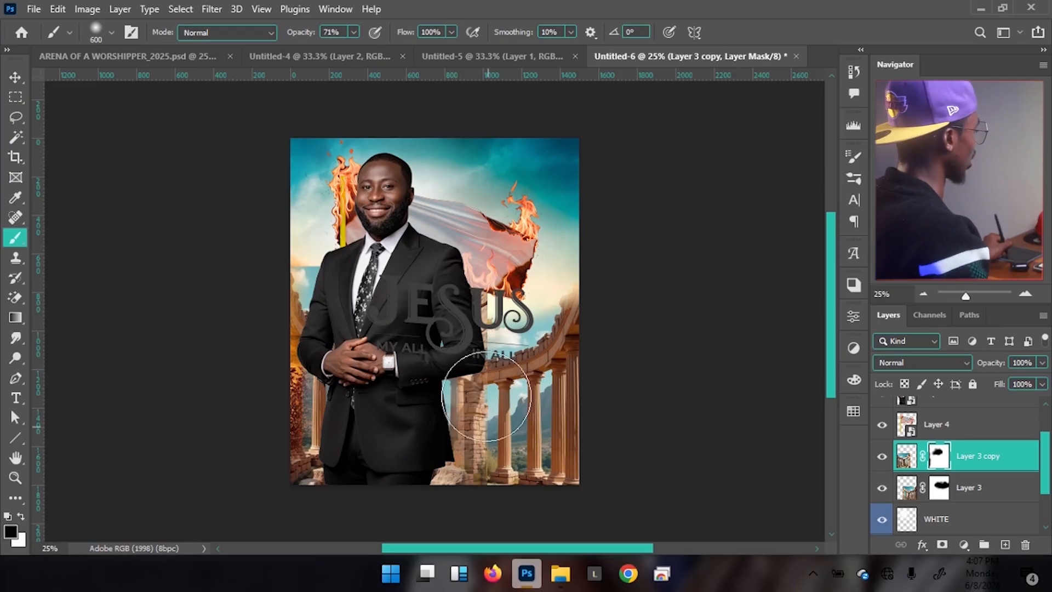
- Paint black on the Layer 3 copy mask over the columns beside the man's waist, raising the brush opacity to 92%
{"action": "left_click_drag", "start_coordinate": [486, 419], "coordinate": [477, 415]}
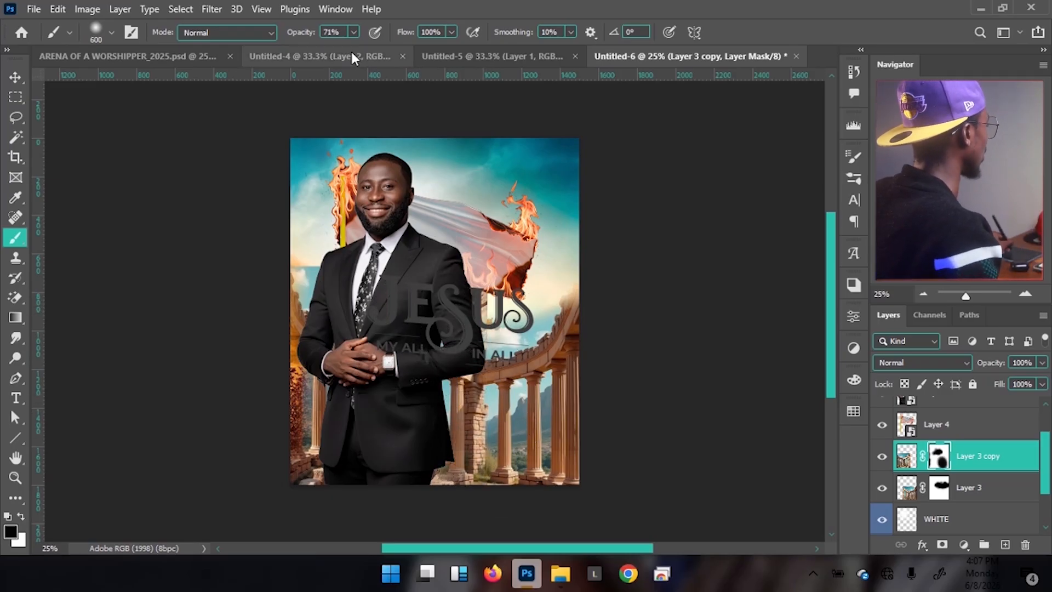
{"action": "left_click", "coordinate": [354, 32]}
{"action": "left_click_drag", "start_coordinate": [356, 48], "coordinate": [369, 46]}
{"action": "left_click", "coordinate": [472, 364]}
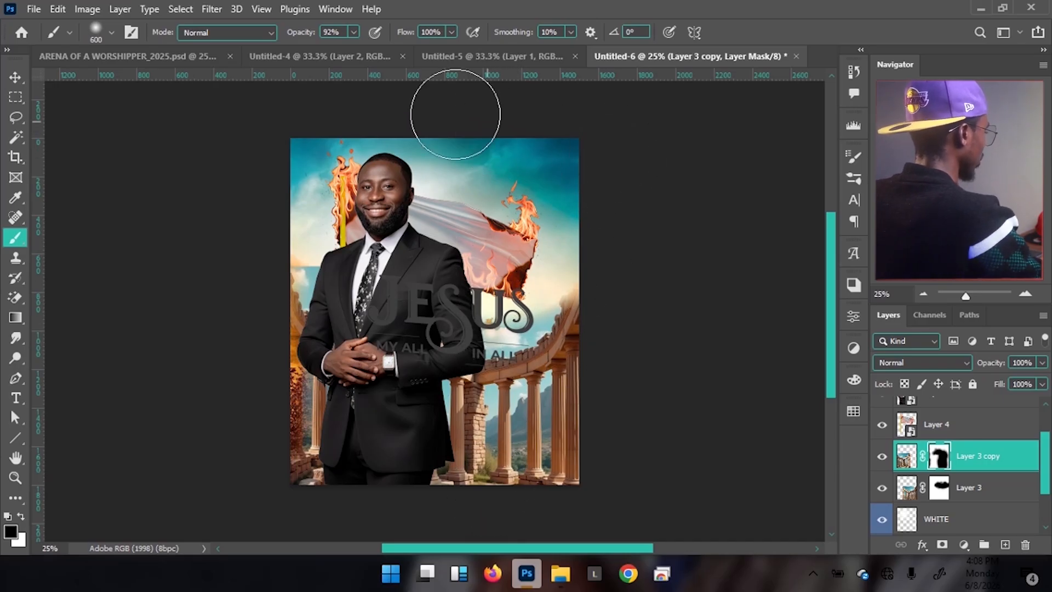
- Soften the Layer 3 copy mask around the man's shoulder and the flag's far flame with a 300 px brush at 55% opacity
{"action": "key", "text": "bracketleft"}
{"action": "key", "text": "bracketleft"}
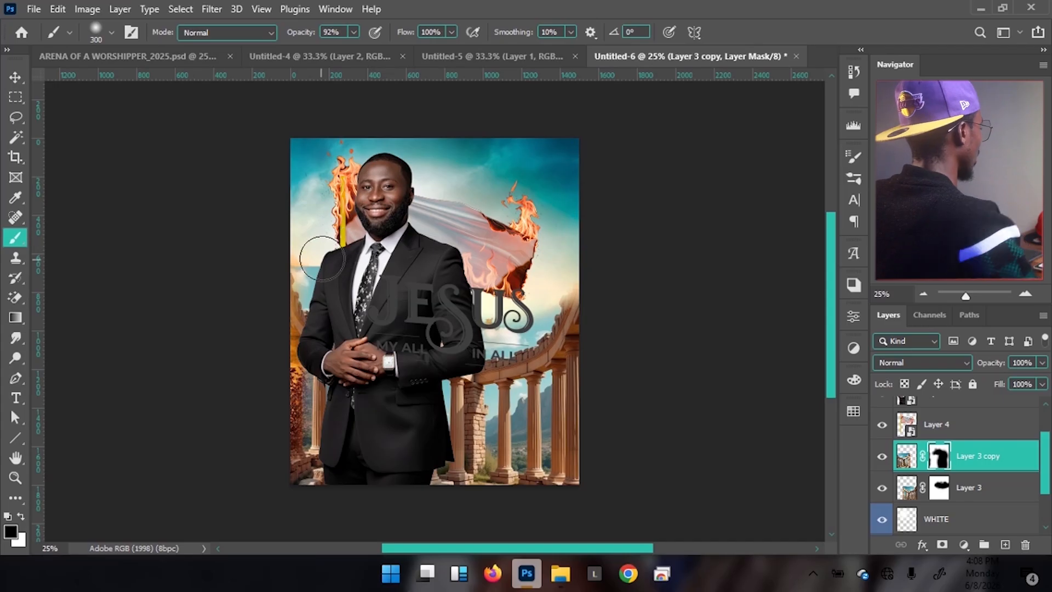
{"action": "left_click", "coordinate": [351, 32]}
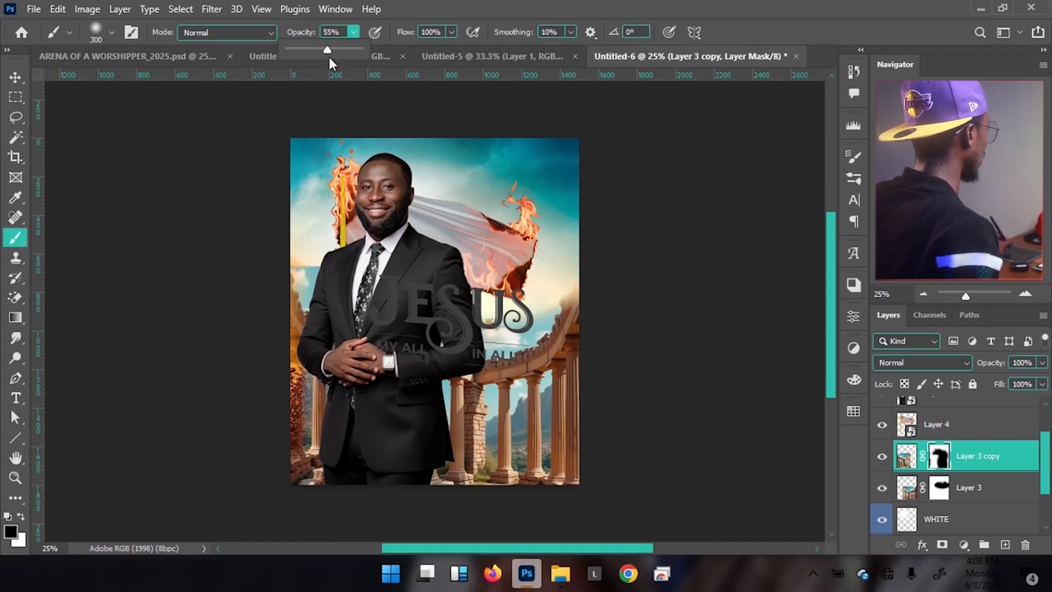
{"action": "left_click", "coordinate": [327, 263]}
{"action": "mouse_move", "coordinate": [318, 253]}
{"action": "left_mouse_down"}
{"action": "mouse_move", "coordinate": [308, 245]}
{"action": "mouse_move", "coordinate": [316, 233]}
{"action": "mouse_move", "coordinate": [342, 250]}
{"action": "mouse_move", "coordinate": [358, 244]}
{"action": "left_mouse_up"}
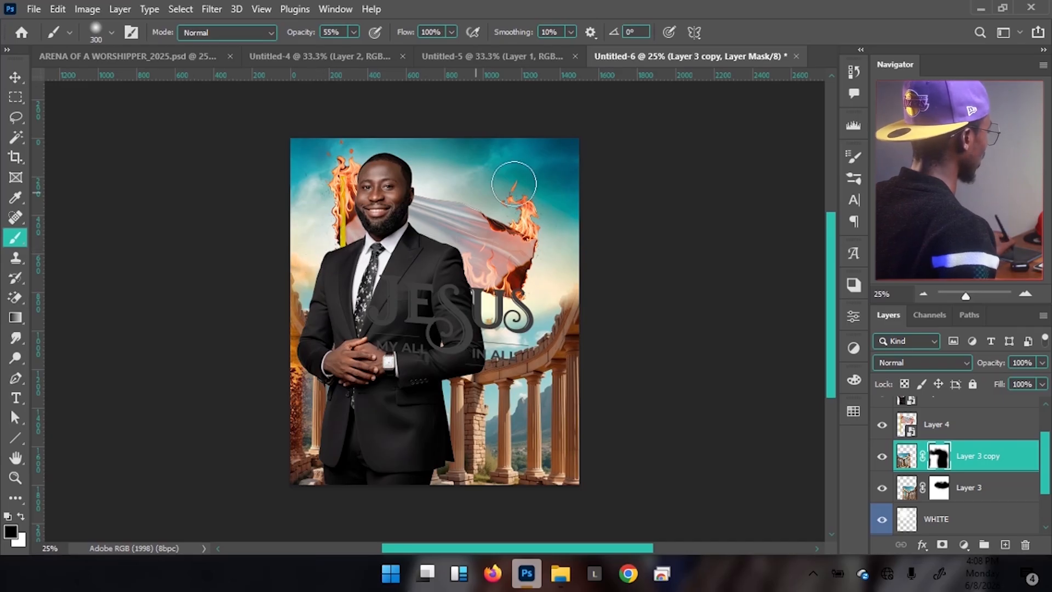
{"action": "left_click_drag", "start_coordinate": [534, 198], "coordinate": [518, 215]}
{"action": "key", "text": "v"}
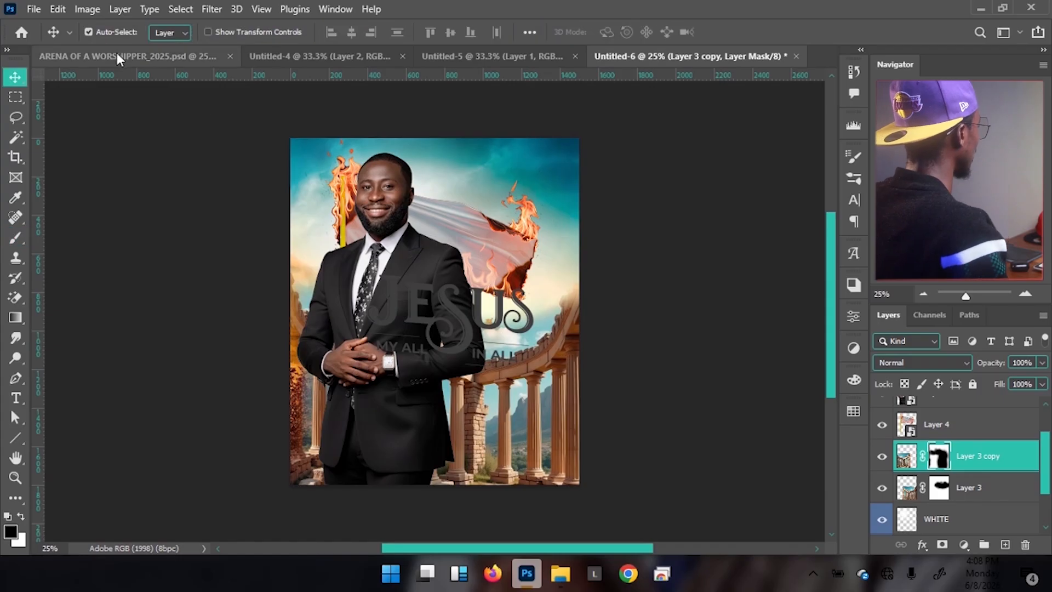
- Compare the composition in Untitled-6 with the finished ARENA OF A WORSHIPPER_2025.psd flyer
{"action": "left_click", "coordinate": [116, 55]}
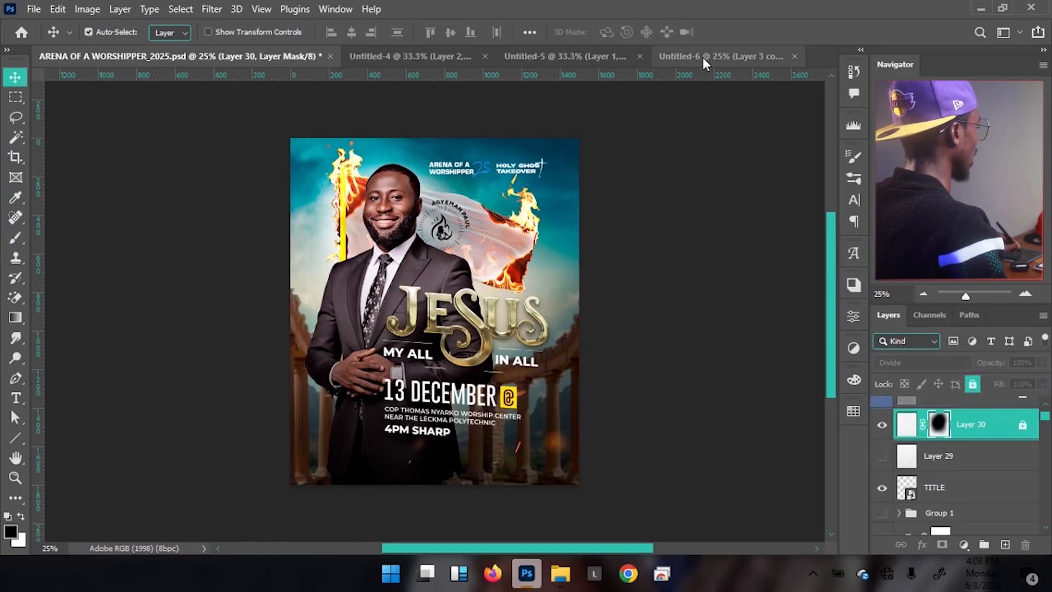
{"action": "left_click", "coordinate": [698, 57]}
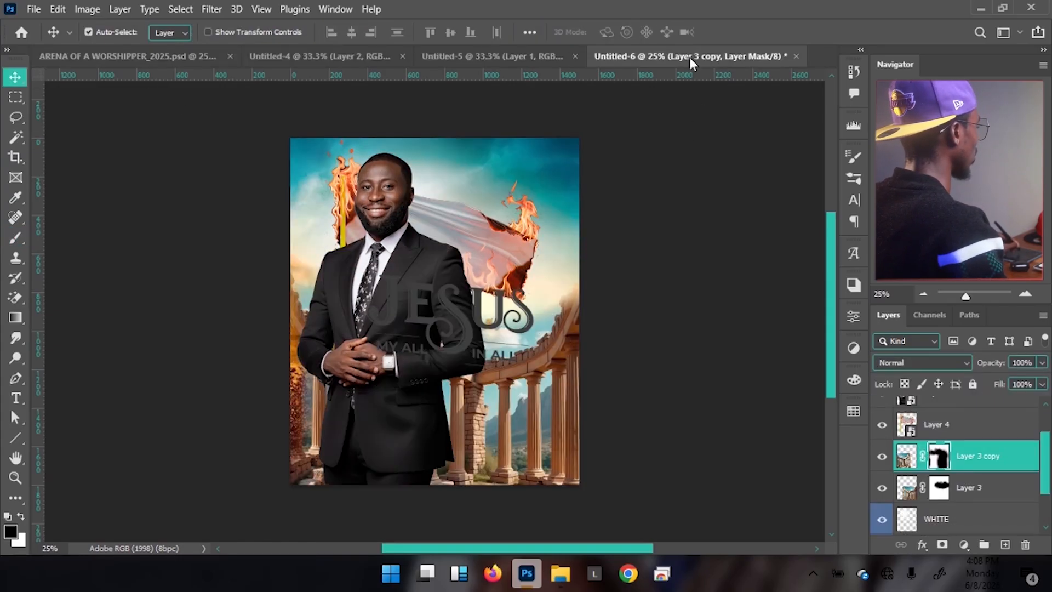
{"action": "left_click", "coordinate": [150, 61]}
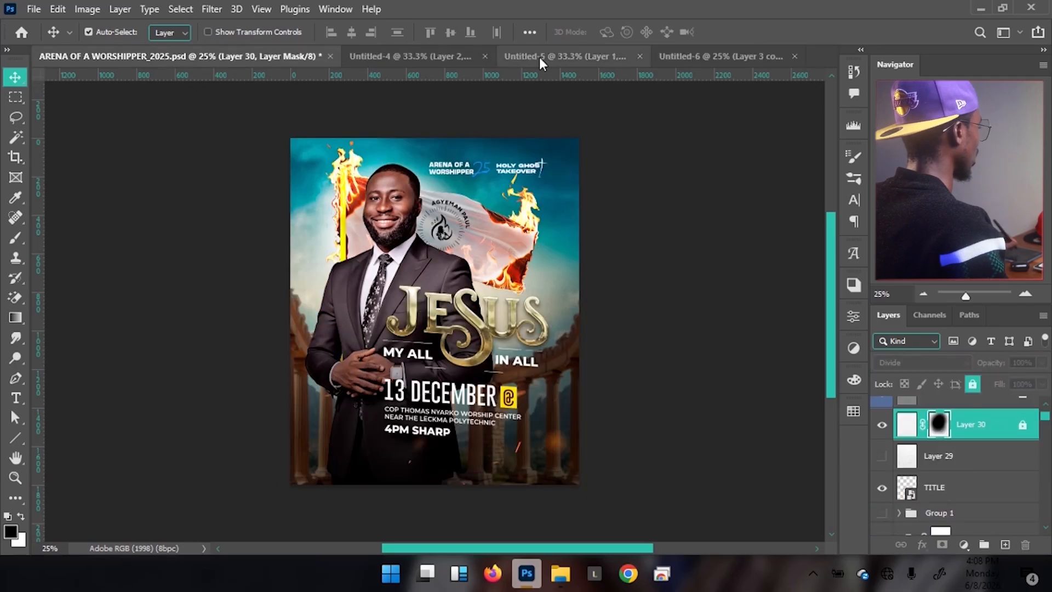
{"action": "left_click", "coordinate": [699, 57]}
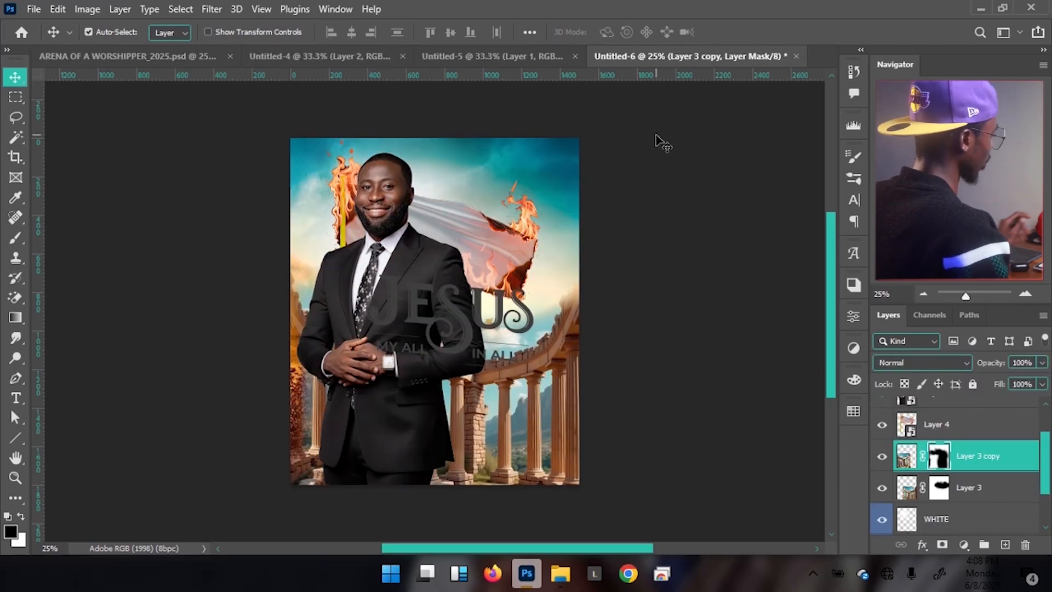
- Move the sky background on Layer 2 straight down with Free Transform to a Y position of about 1100 px
{"action": "left_click", "coordinate": [559, 159]}
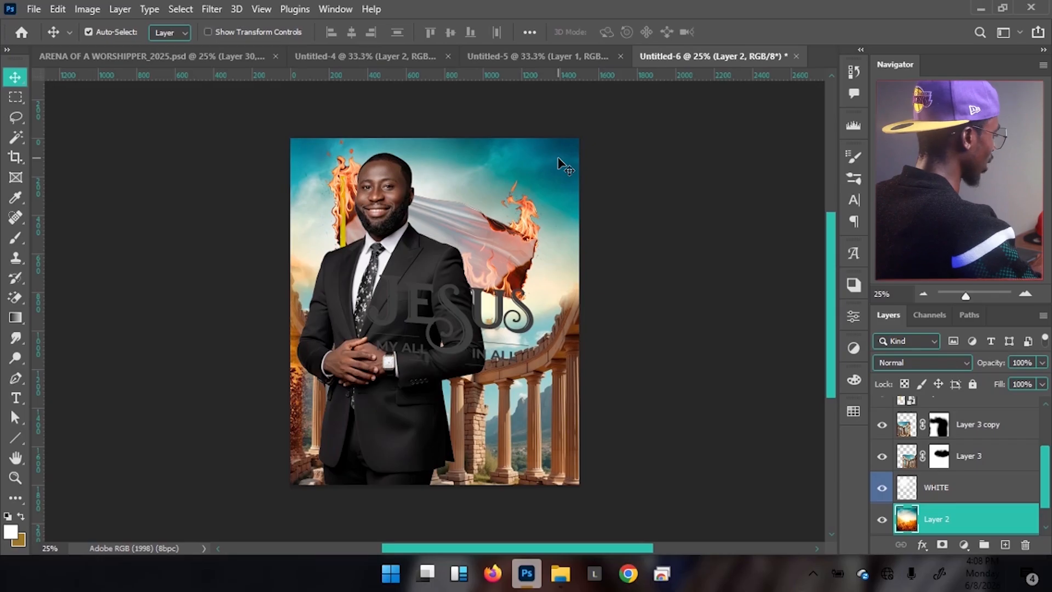
{"action": "key", "text": "ctrl+t"}
{"action": "key", "text": "shift+Down"}
{"action": "key", "text": "shift+Down"}
{"action": "key", "text": "shift+Down"}
{"action": "key", "text": "shift+Down"}
{"action": "key", "text": "shift+Down"}
{"action": "key", "text": "shift+Down"}
{"action": "key", "text": "shift+Down"}
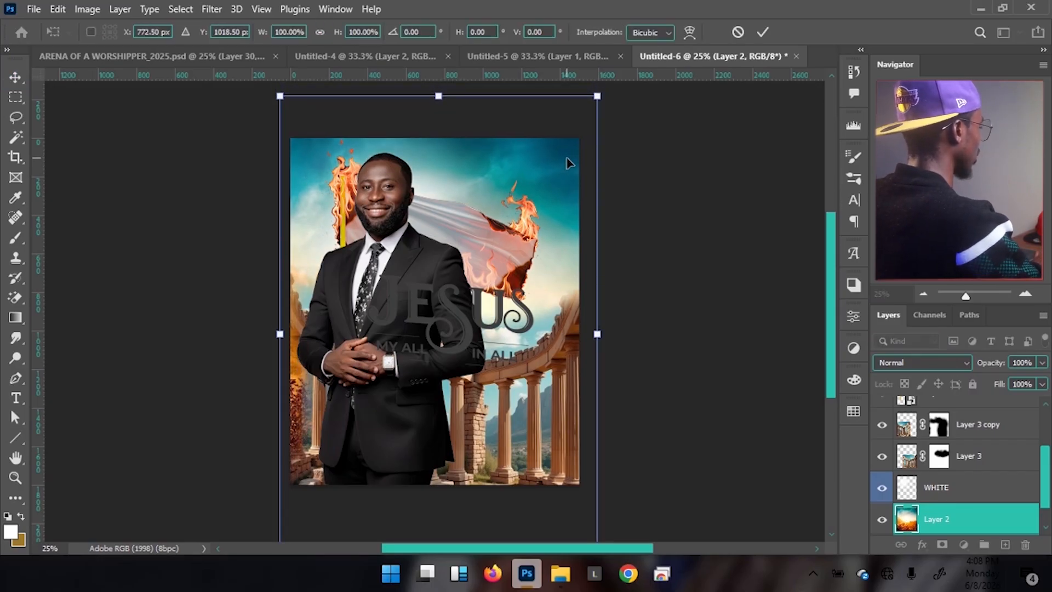
{"action": "key", "text": "shift+Down"}
{"action": "key", "text": "shift+Down"}
{"action": "key", "text": "shift+Down"}
{"action": "key", "text": "shift+Down"}
{"action": "key", "text": "shift+Down"}
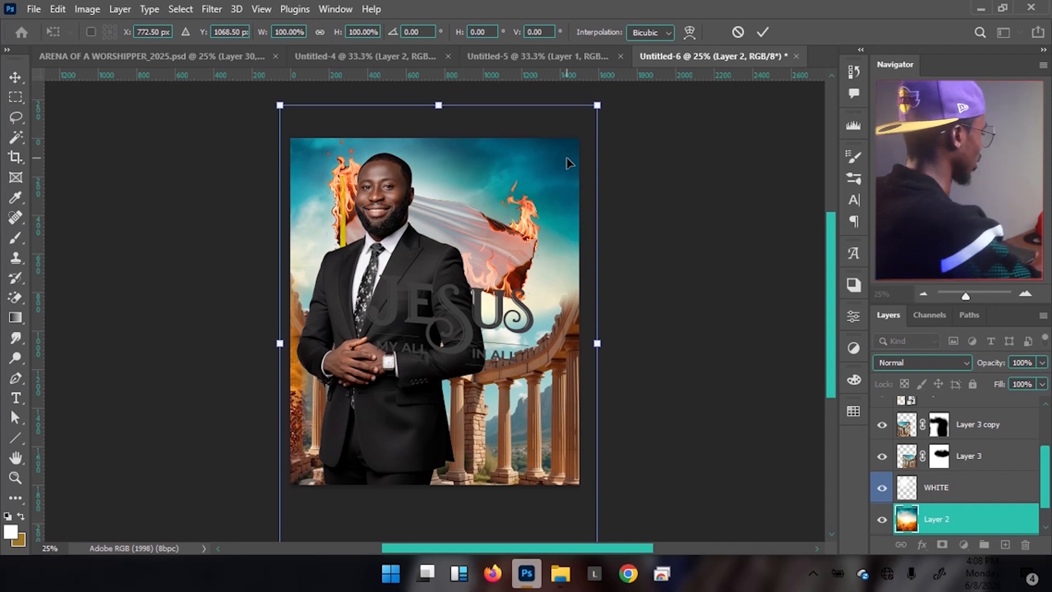
{"action": "key", "text": "shift+Down"}
{"action": "key", "text": "shift+Down"}
{"action": "key", "text": "shift+Down"}
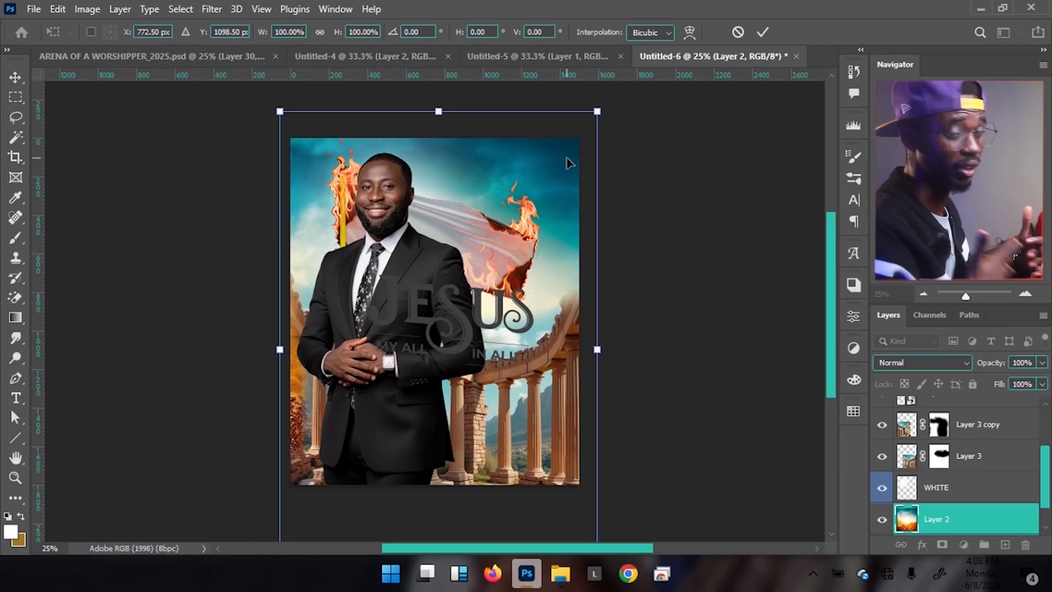
{"action": "key", "text": "Down"}
{"action": "key", "text": "Down"}
{"action": "key", "text": "Down"}
{"action": "key", "text": "Down"}
{"action": "key", "text": "Return"}
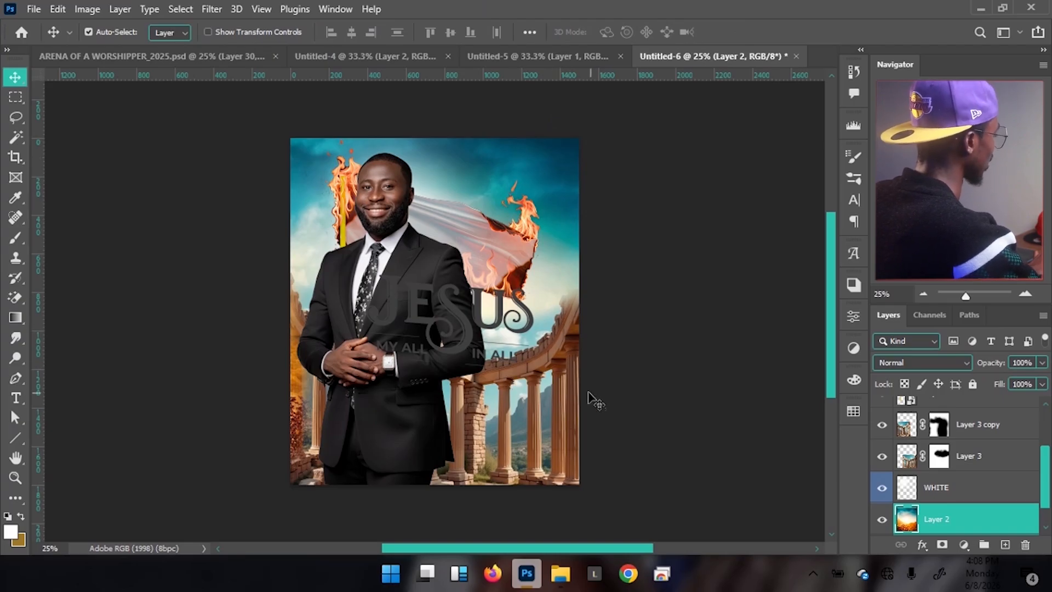
- Check the finished ARENA OF A WORSHIPPER_2025.psd flyer and add an empty layer above the flag's Layer 4 in Untitled-6
{"action": "left_click", "coordinate": [202, 56]}
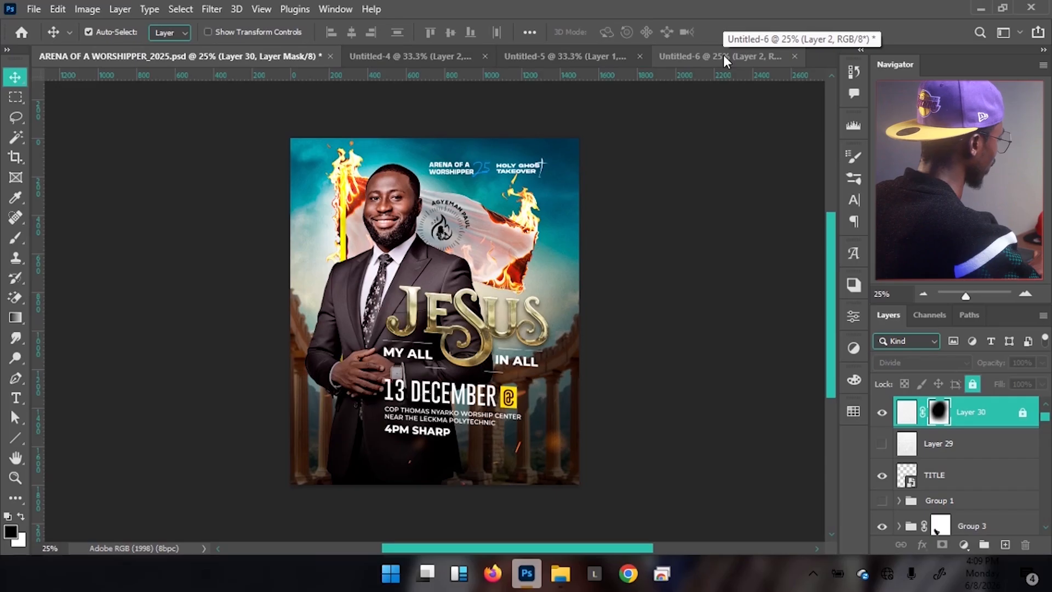
{"action": "left_click", "coordinate": [686, 57]}
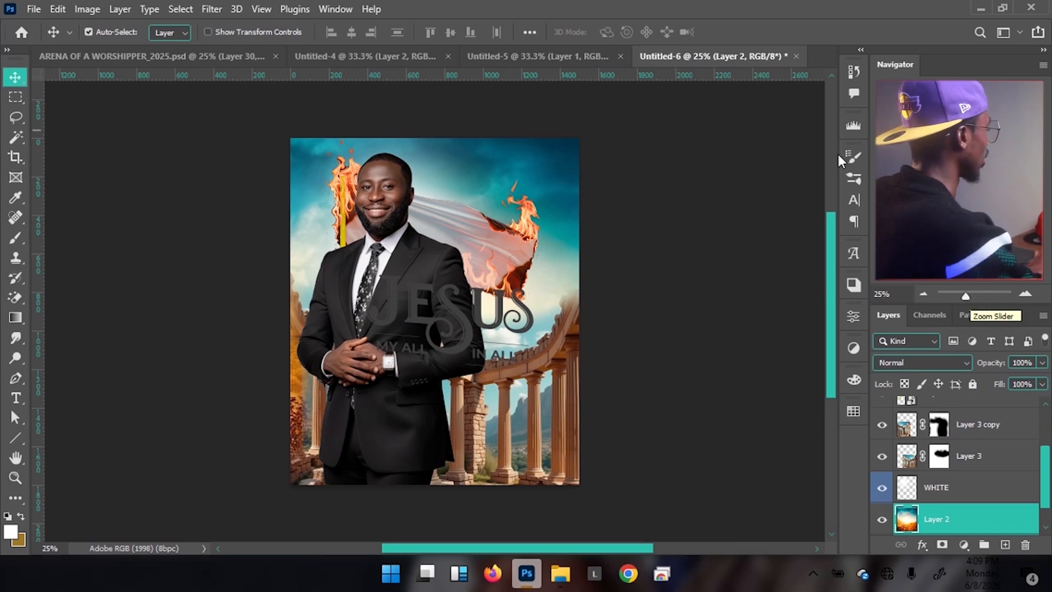
{"action": "left_click", "coordinate": [457, 229]}
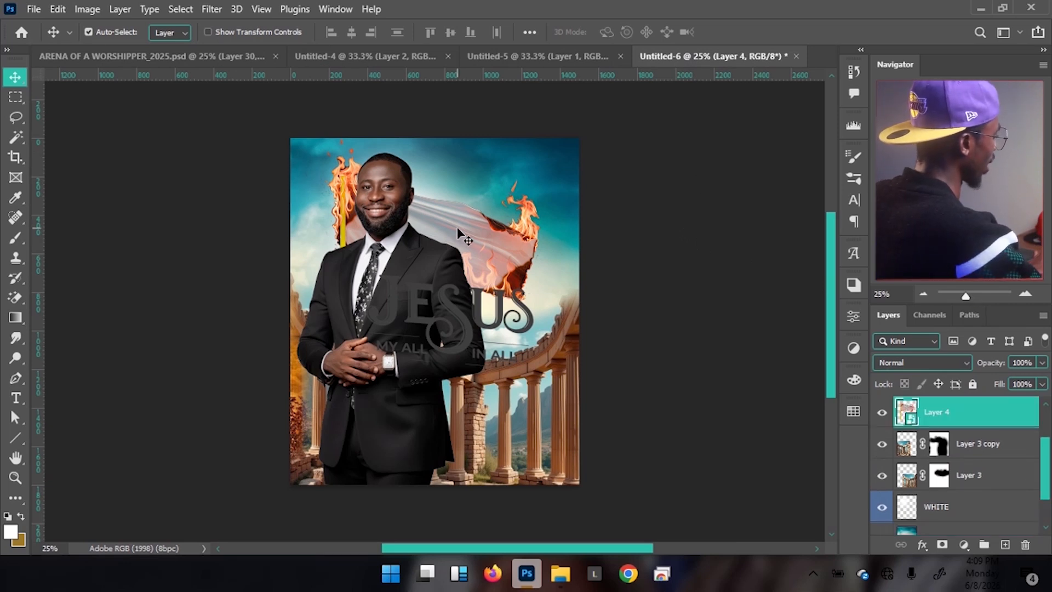
{"action": "scroll", "coordinate": [959, 422], "scroll_direction": "up", "scroll_amount": 1}
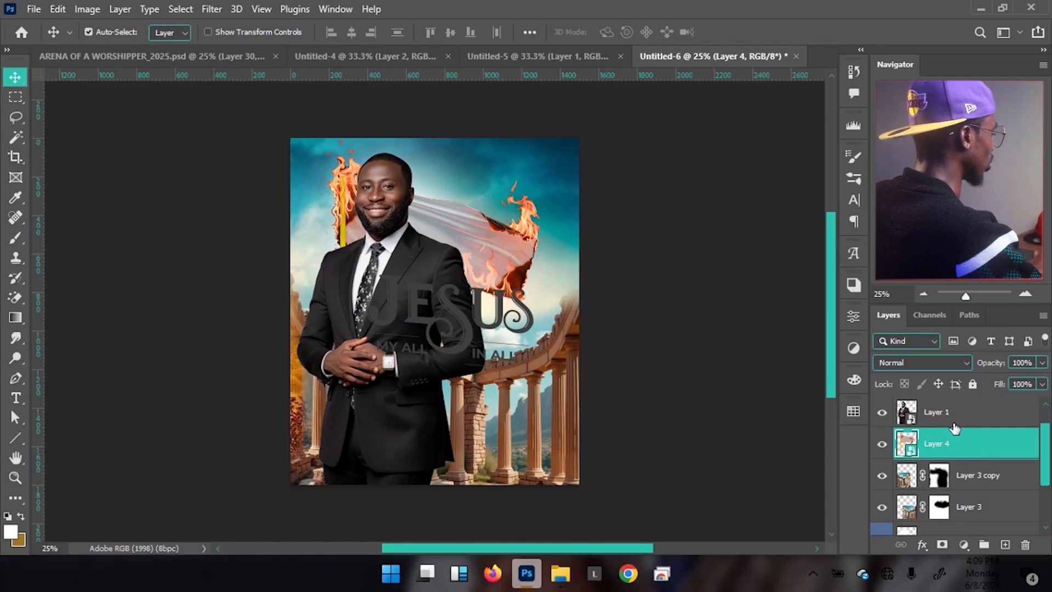
{"action": "left_click", "coordinate": [1004, 545]}
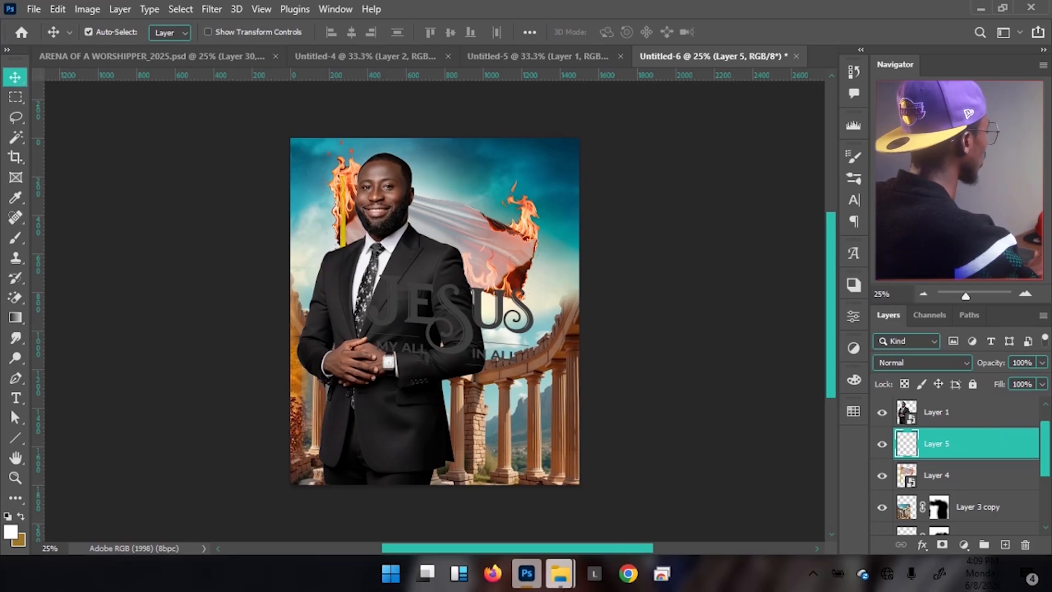
- Open the singer-and-flame logo PNG from the JESUS resources folder and bring its artwork into Untitled-6 over the flag
{"action": "mouse_move", "coordinate": [560, 574]}
{"action": "left_click", "coordinate": [624, 512]}
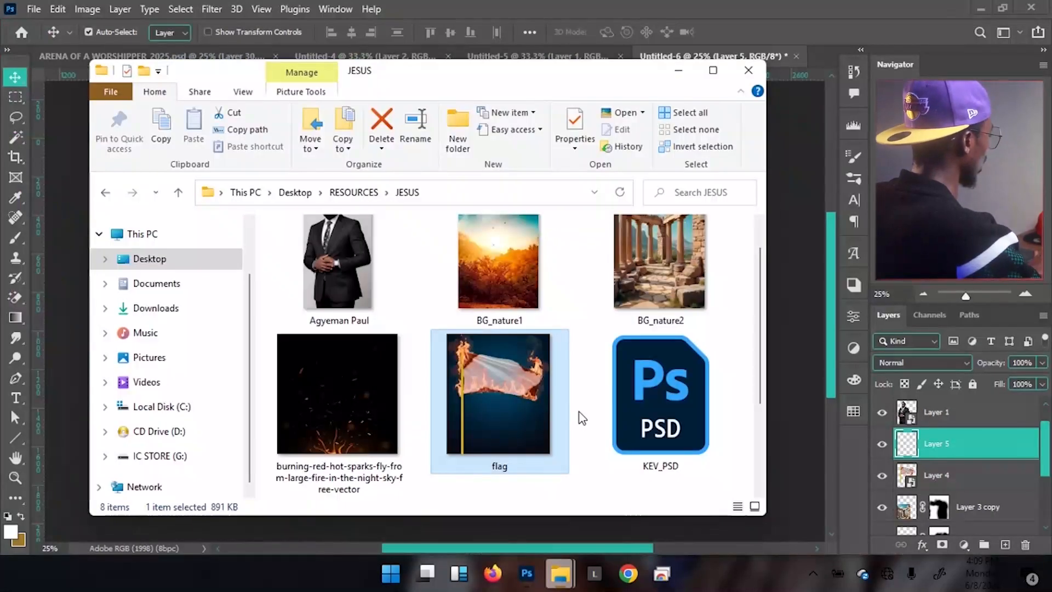
{"action": "scroll", "coordinate": [577, 415], "scroll_direction": "down", "scroll_amount": 2}
{"action": "left_click", "coordinate": [501, 432]}
{"action": "left_click_drag", "start_coordinate": [500, 432], "coordinate": [595, 6]}
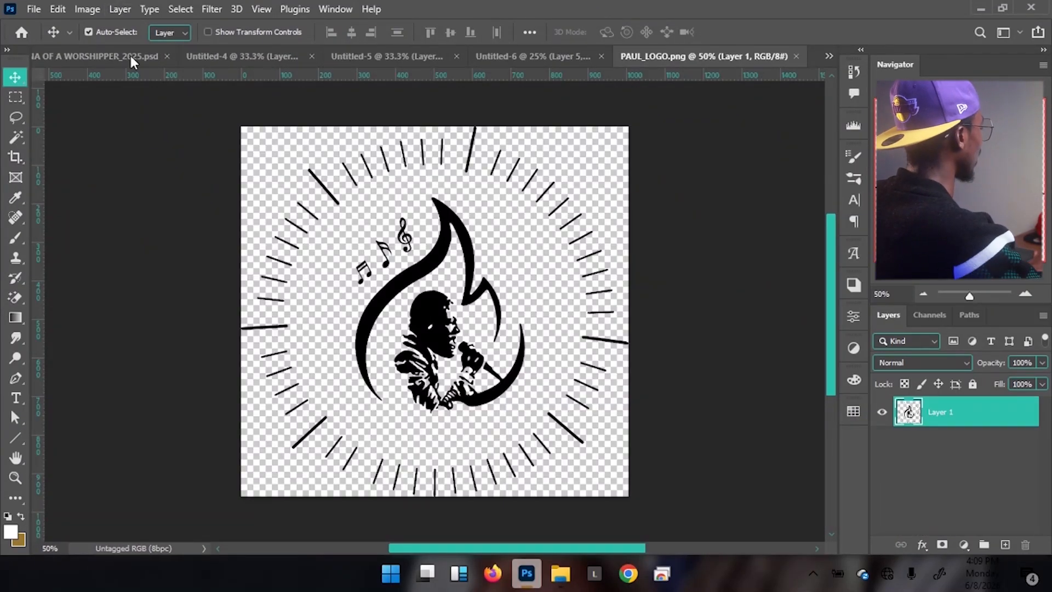
{"action": "left_click_drag", "start_coordinate": [427, 262], "coordinate": [510, 55]}
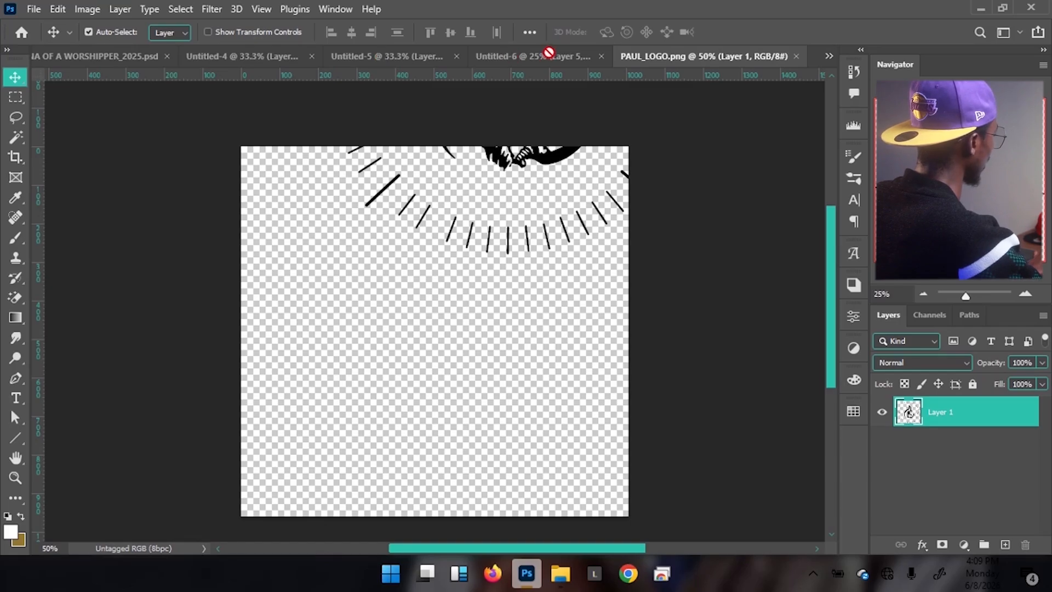
{"action": "left_click_drag", "start_coordinate": [506, 137], "coordinate": [445, 239]}
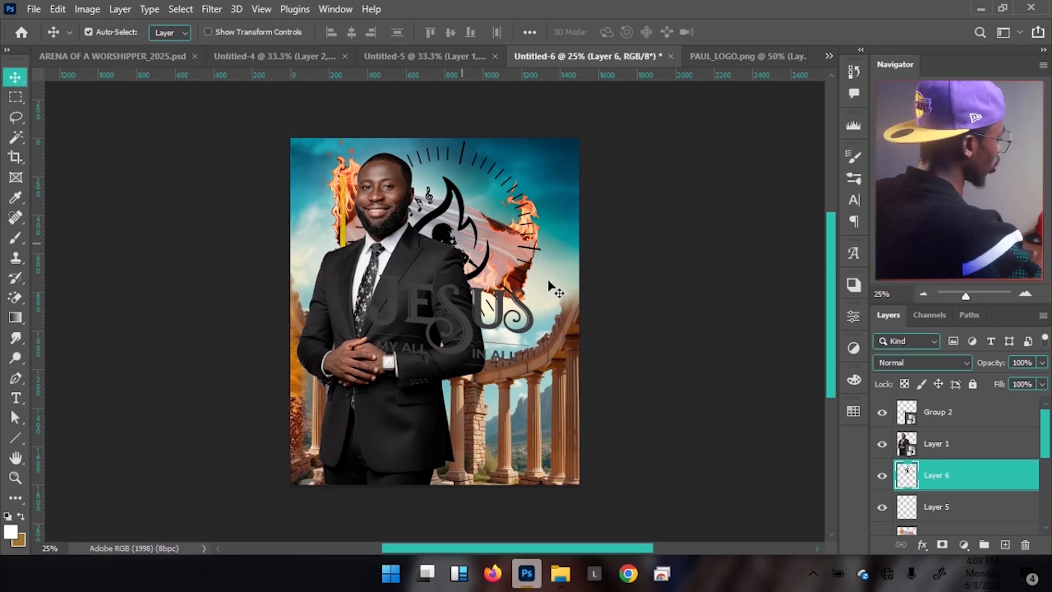
- Convert the logo layer to a smart object and scale it to about 32% beside the man's shoulder
{"action": "right_click", "coordinate": [996, 488]}
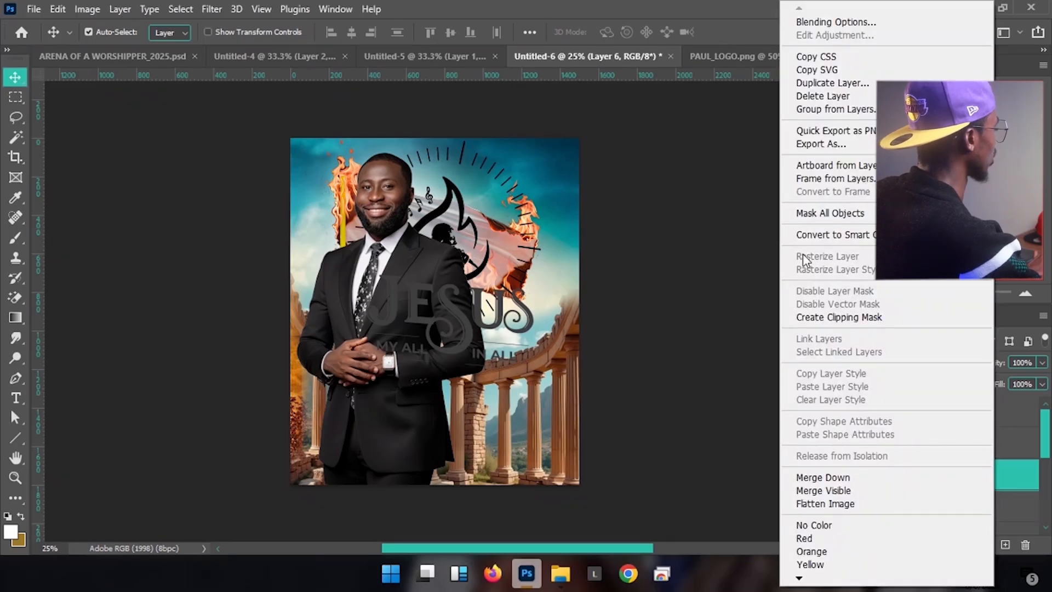
{"action": "left_click", "coordinate": [822, 235]}
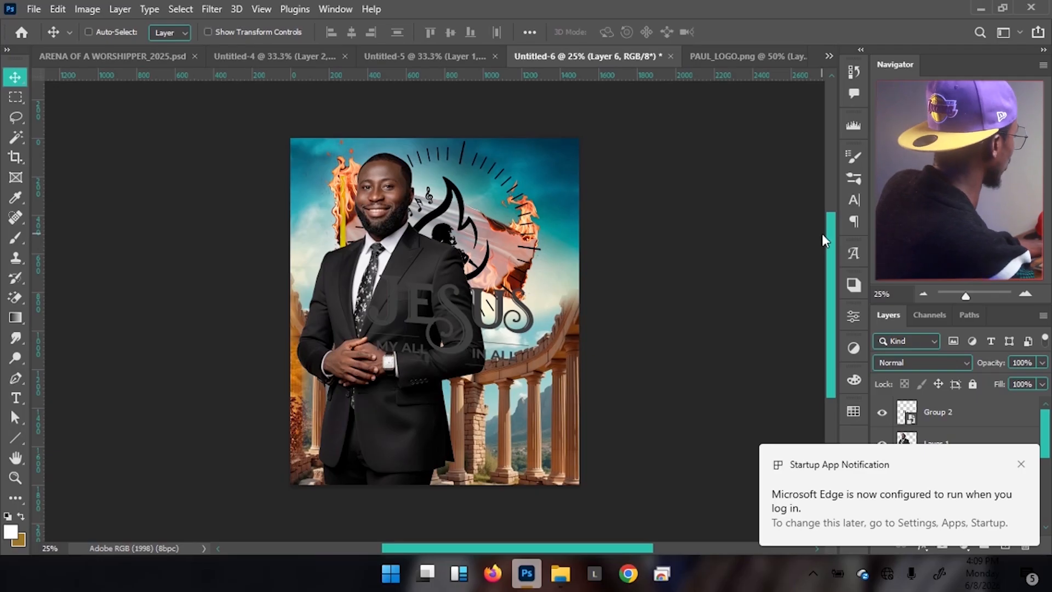
{"action": "key", "text": "ctrl+t"}
{"action": "left_click_drag", "start_coordinate": [545, 144], "coordinate": [461, 209]}
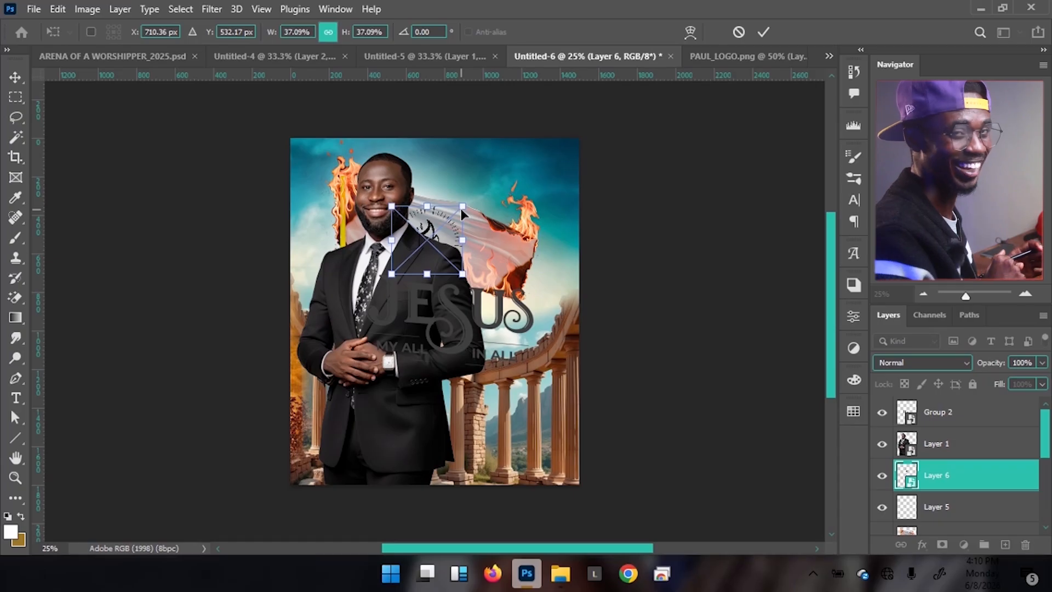
{"action": "left_click_drag", "start_coordinate": [462, 207], "coordinate": [448, 209]}
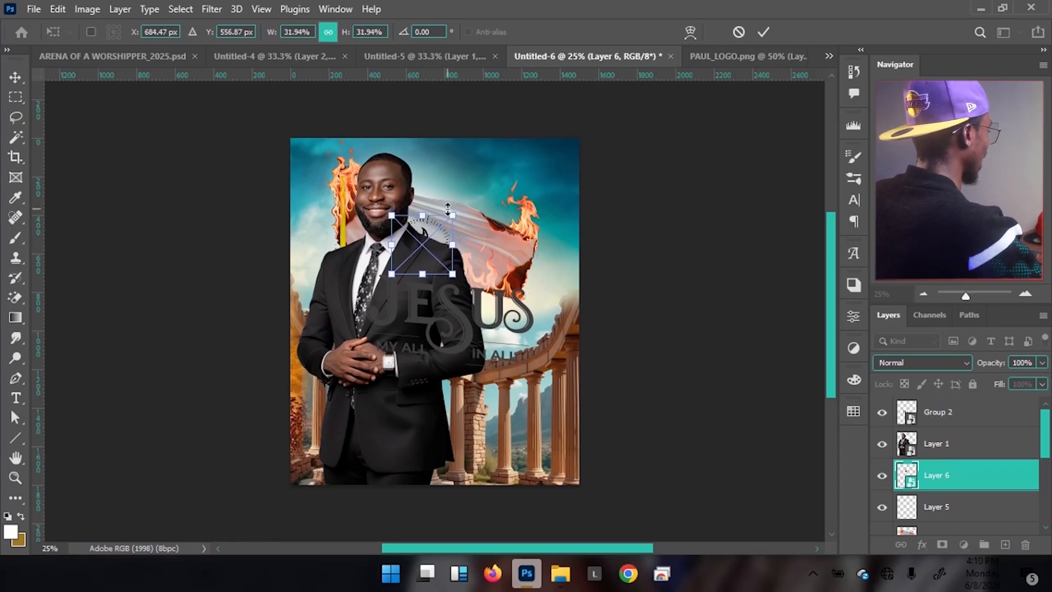
{"action": "key", "text": "Return"}
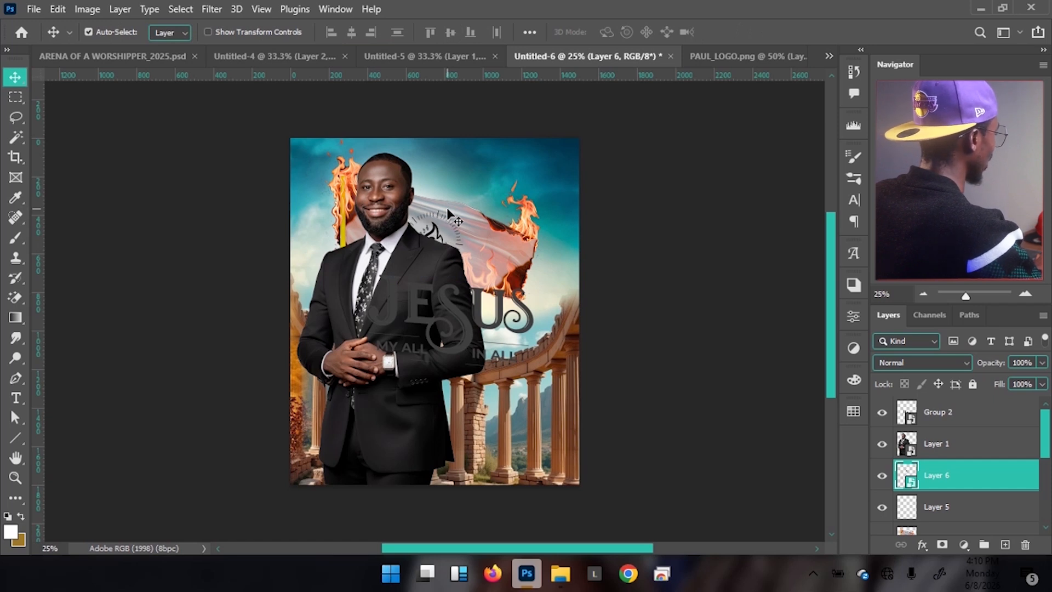
- Move the logo slightly up on the flag so it clears the man's shoulder
{"action": "key", "text": "ctrl+t"}
{"action": "left_click_drag", "start_coordinate": [467, 279], "coordinate": [454, 261]}
{"action": "key", "text": "Return"}
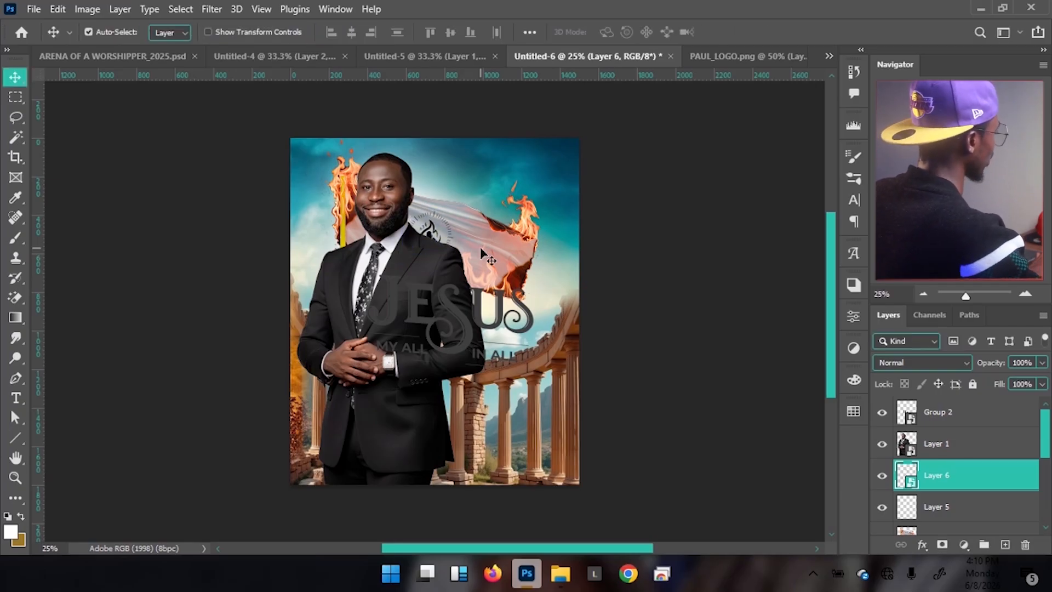
- Raise the burning flag slightly and nudge the logo up to match it
{"action": "left_click", "coordinate": [521, 266]}
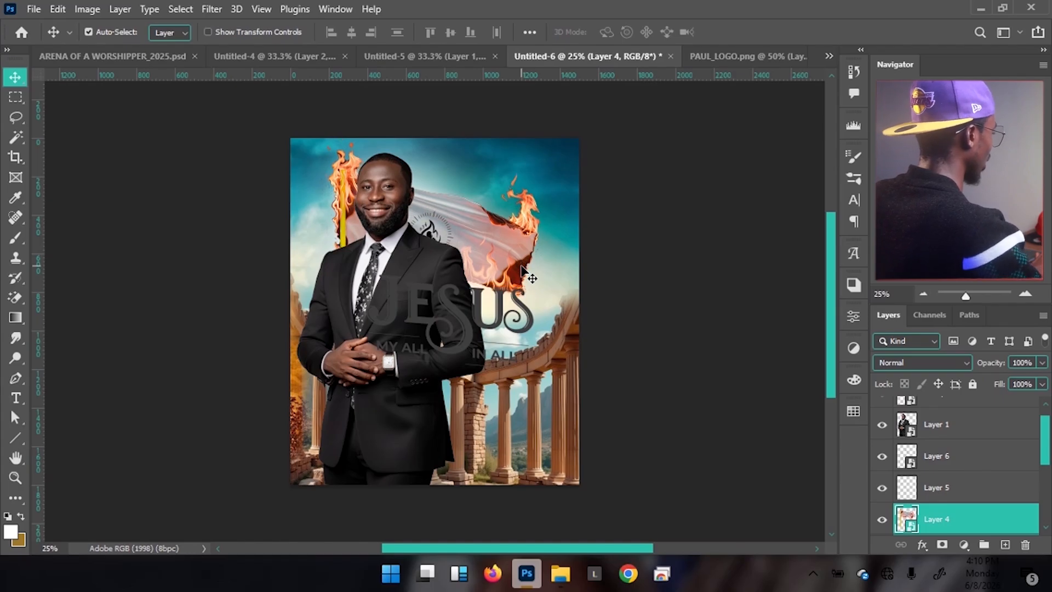
{"action": "left_click", "coordinate": [431, 236]}
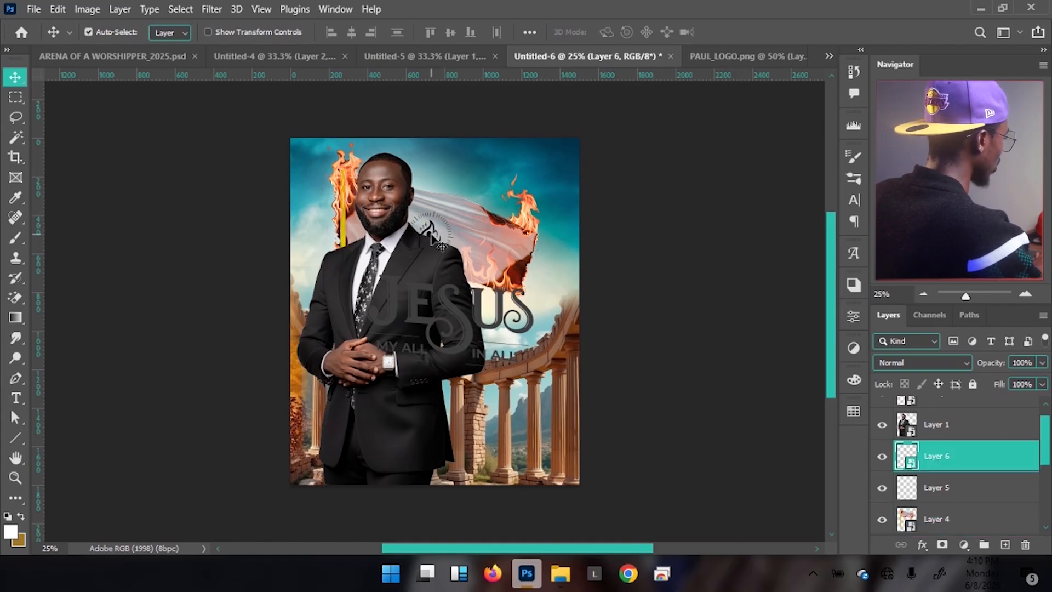
{"action": "key", "text": "shift+Up"}
{"action": "key", "text": "shift+Up"}
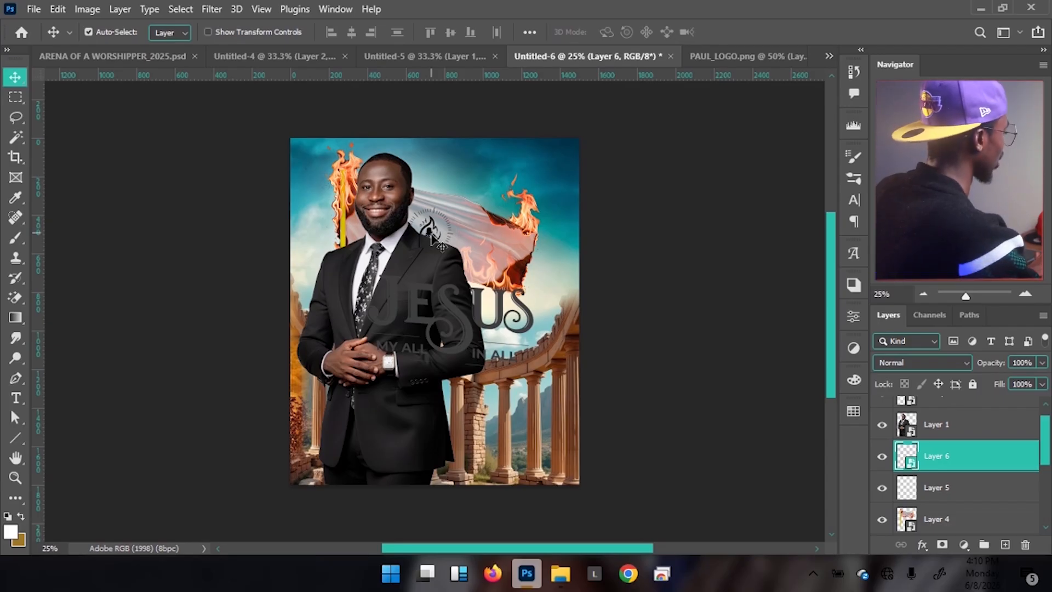
- Rename the logo's layer to LOGO
{"action": "double_click", "coordinate": [946, 457]}
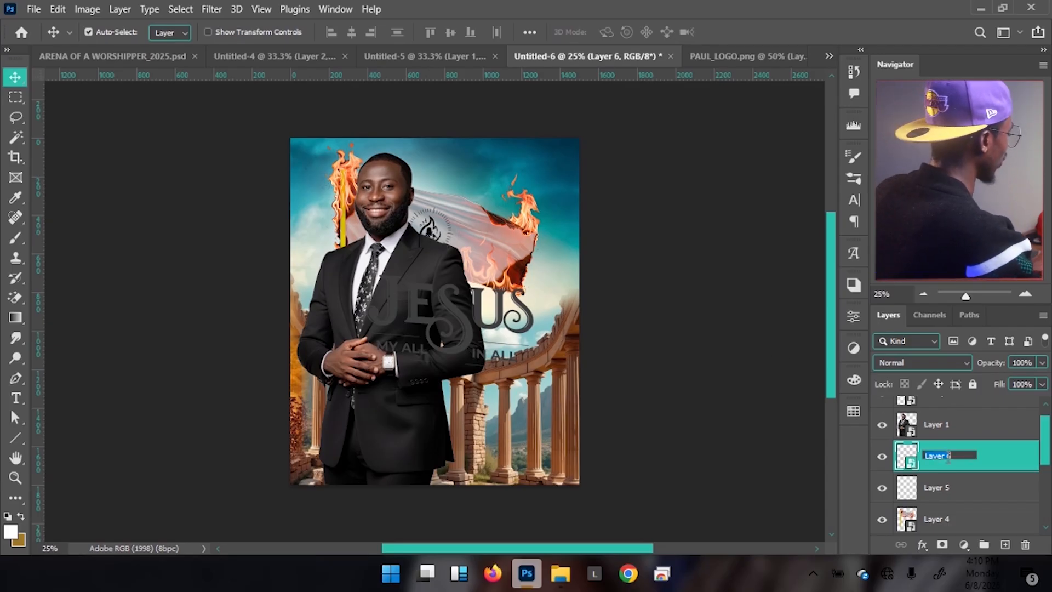
{"action": "key", "text": "Return"}
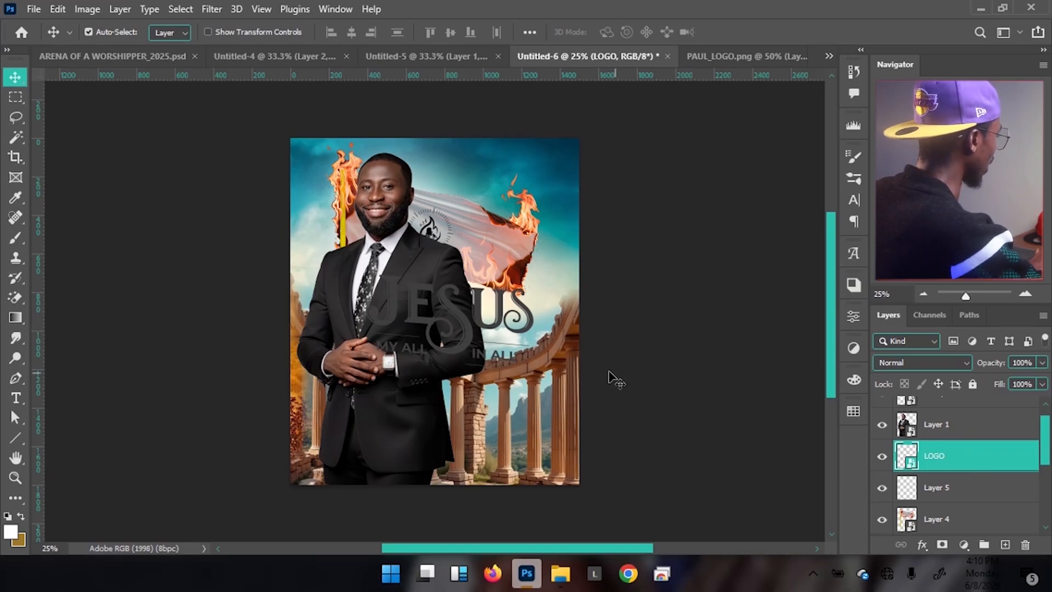
- Rename the Group 2 title layer to DOWN_TITLE
{"action": "left_click", "coordinate": [469, 326]}
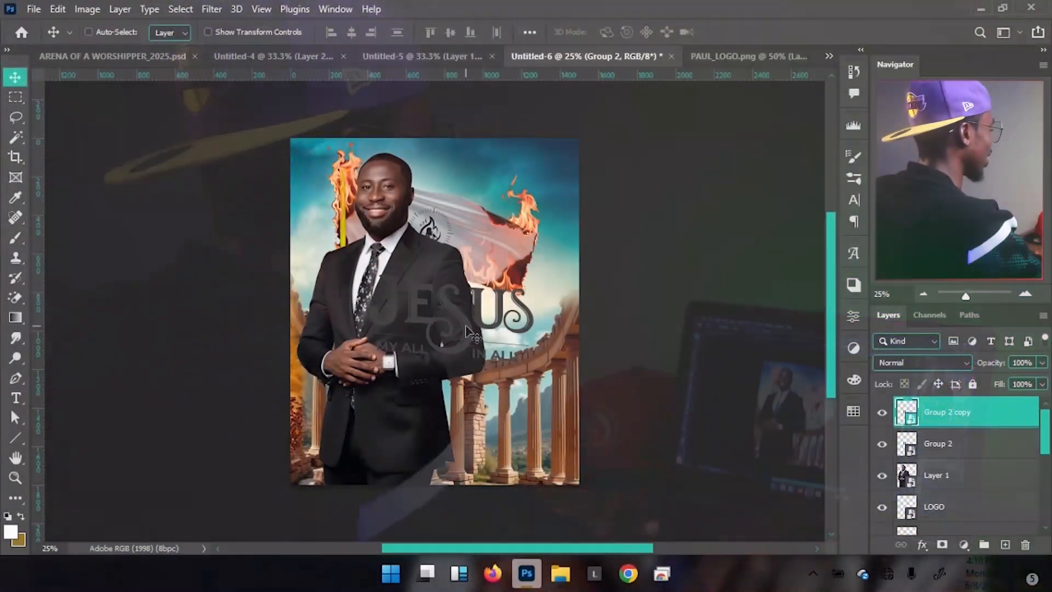
{"action": "double_click", "coordinate": [941, 444]}
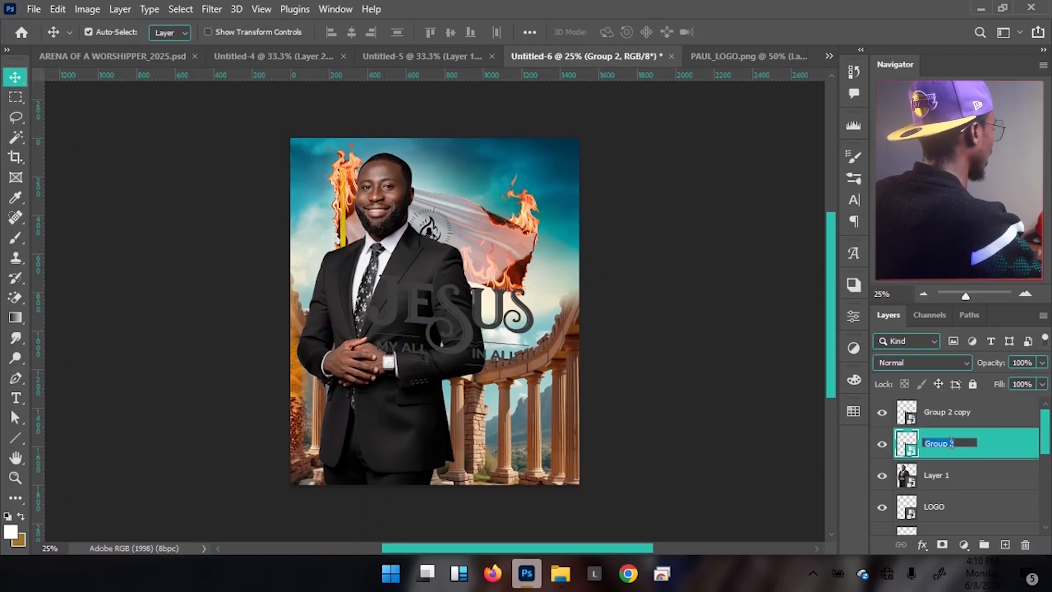
{"action": "type", "text": "DOWN TITL"}
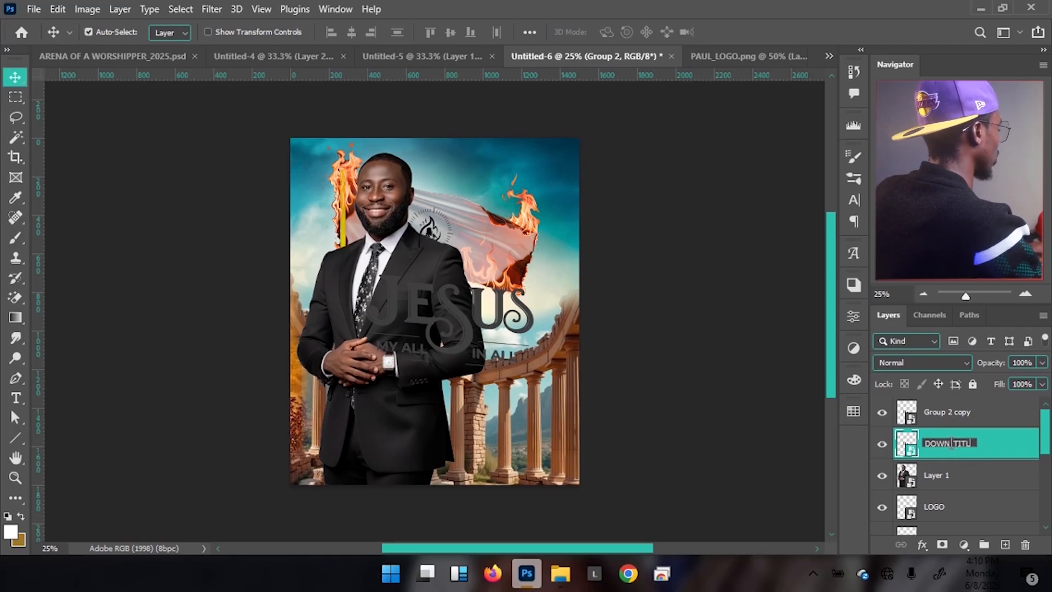
{"action": "type", "text": "E"}
{"action": "key", "text": "Return"}
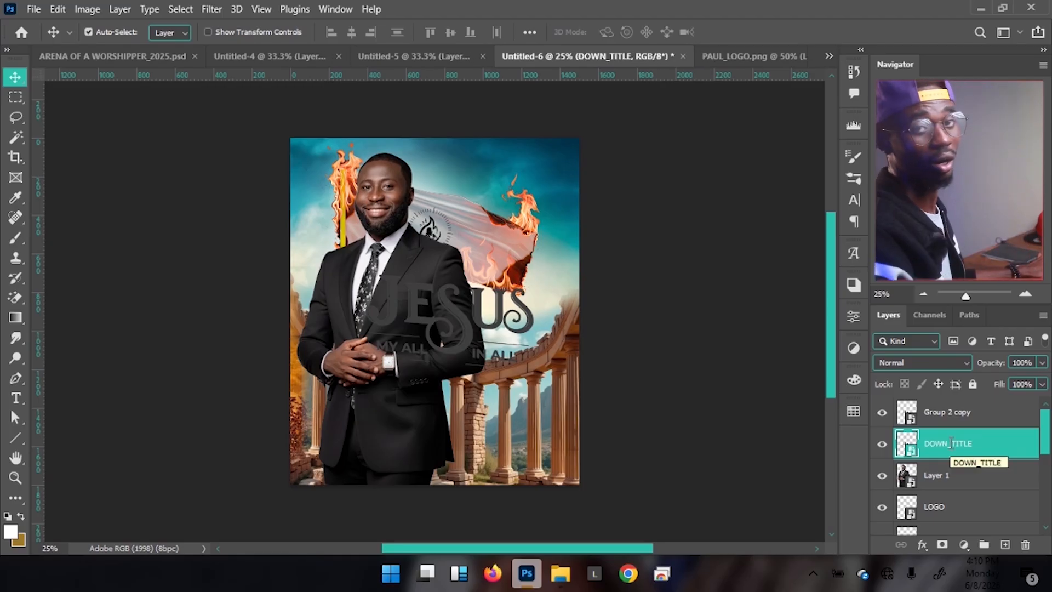
- Rename the Group 2 copy layer to MAIN
{"action": "double_click", "coordinate": [946, 414]}
{"action": "type", "text": "M"}
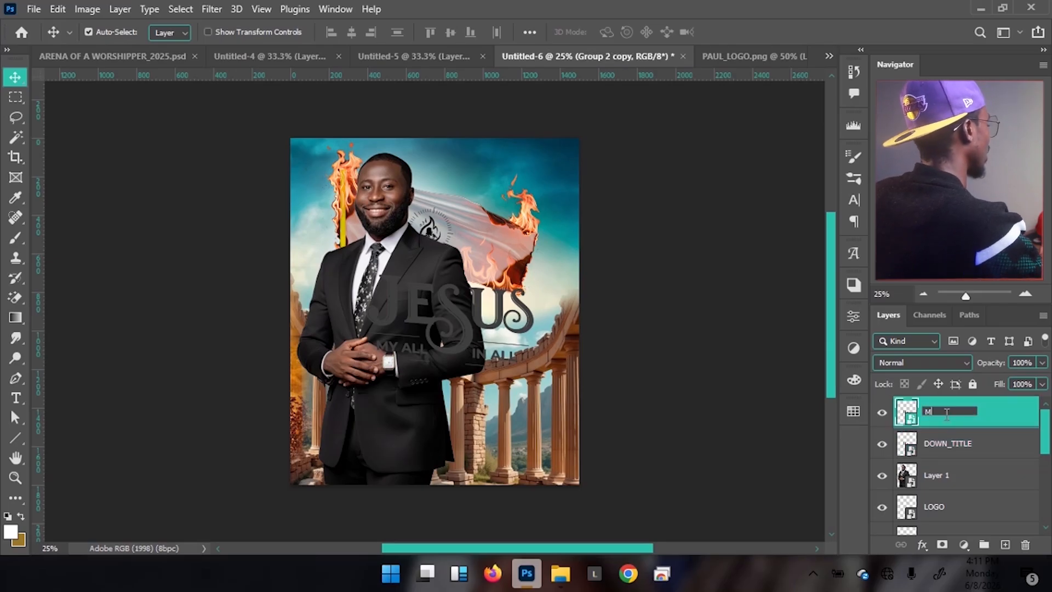
{"action": "type", "text": "AIN"}
{"action": "key", "text": "Return"}
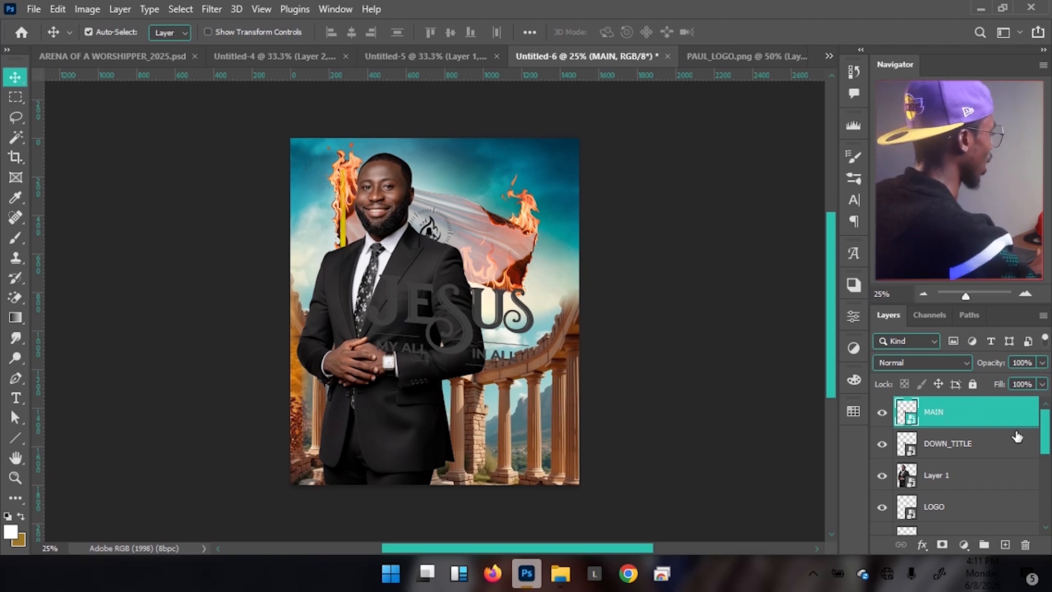
- Give the DOWN_TITLE layer a white (ffffff) Color Overlay and hide the MAIN layer above it
{"action": "left_click", "coordinate": [984, 450]}
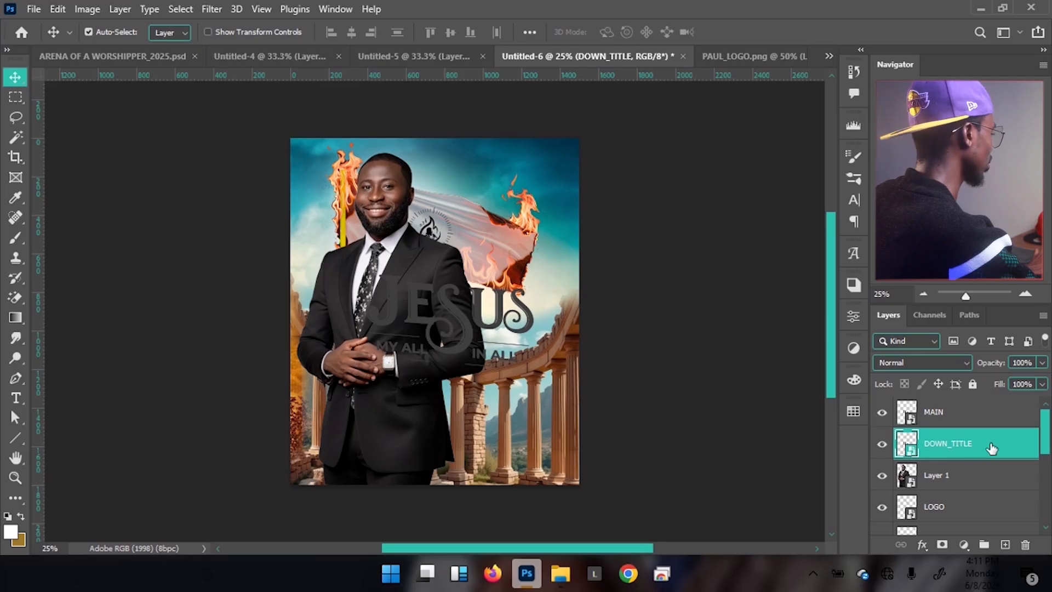
{"action": "double_click", "coordinate": [995, 443]}
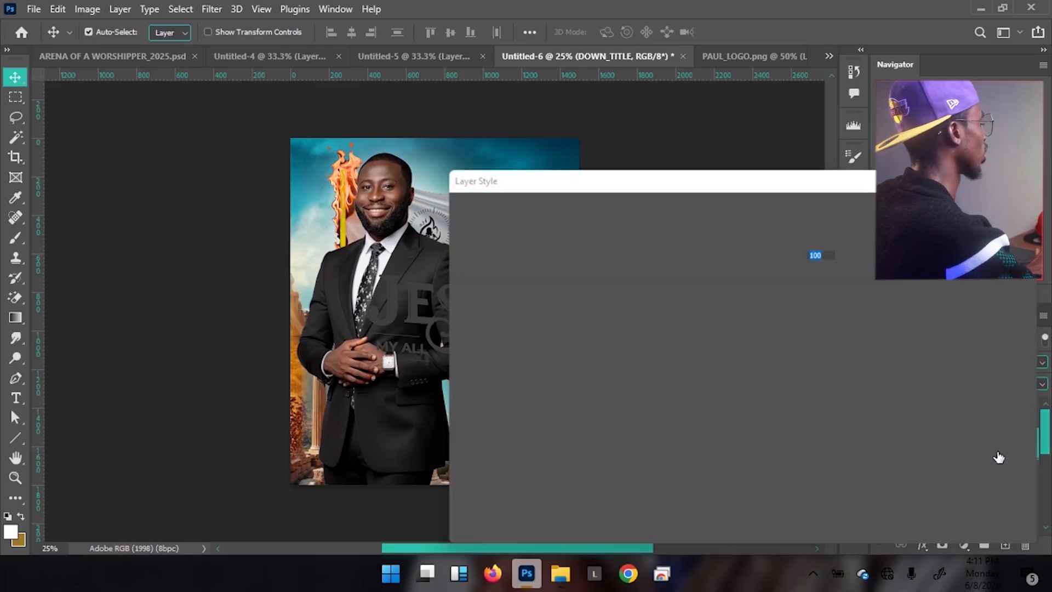
{"action": "left_click", "coordinate": [501, 389]}
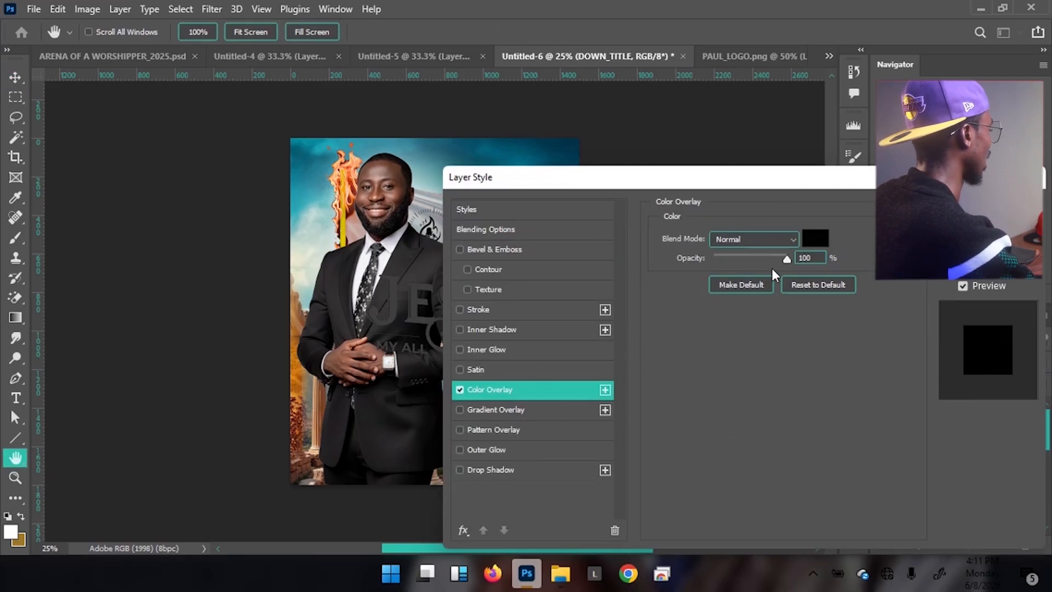
{"action": "left_click", "coordinate": [811, 238]}
{"action": "left_click_drag", "start_coordinate": [739, 337], "coordinate": [594, 265]}
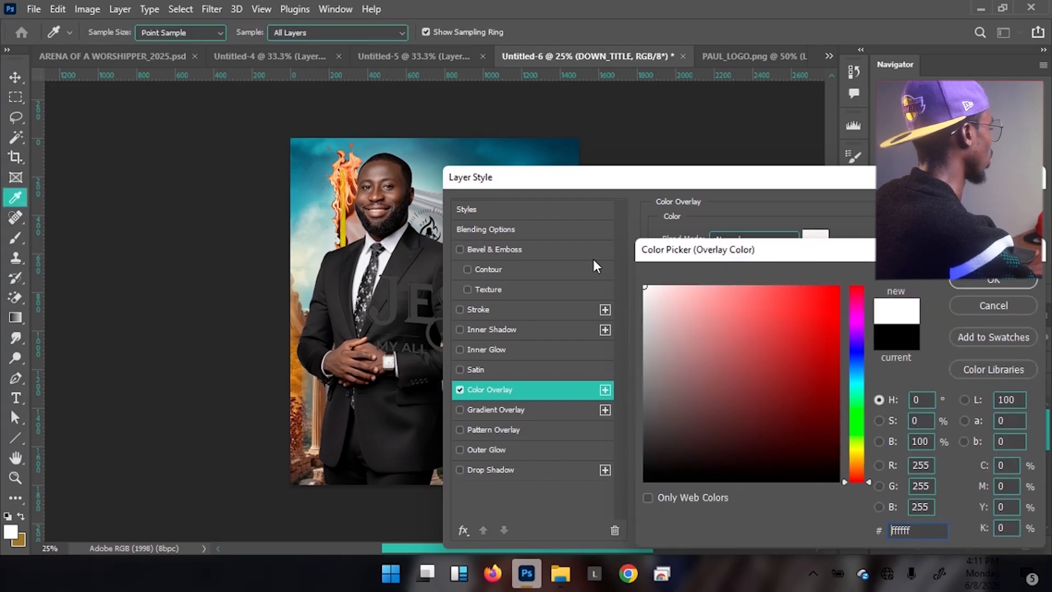
{"action": "left_click", "coordinate": [965, 278]}
{"action": "left_click", "coordinate": [988, 207]}
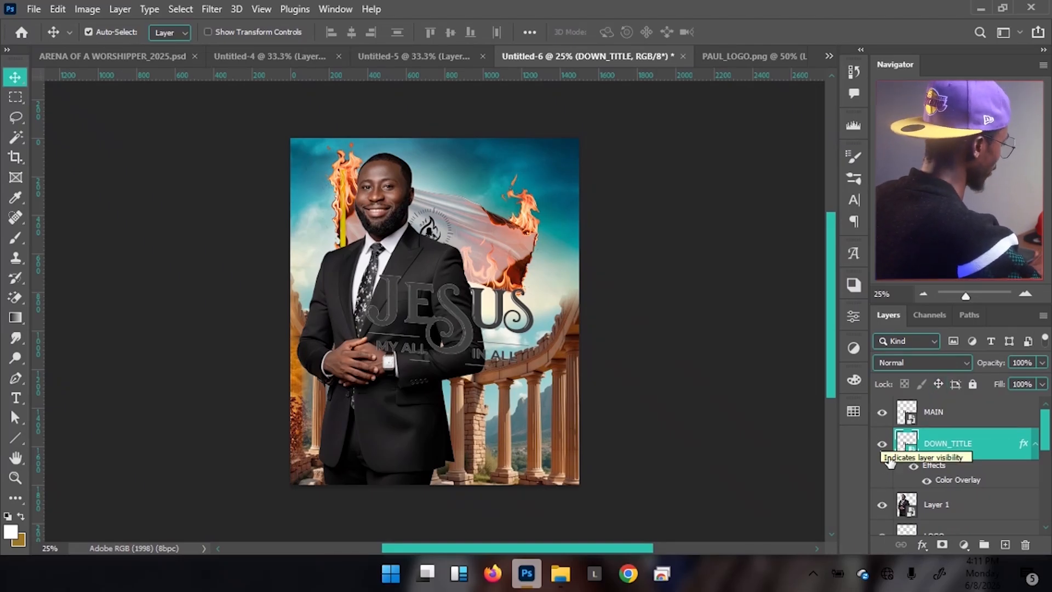
{"action": "left_click", "coordinate": [881, 412]}
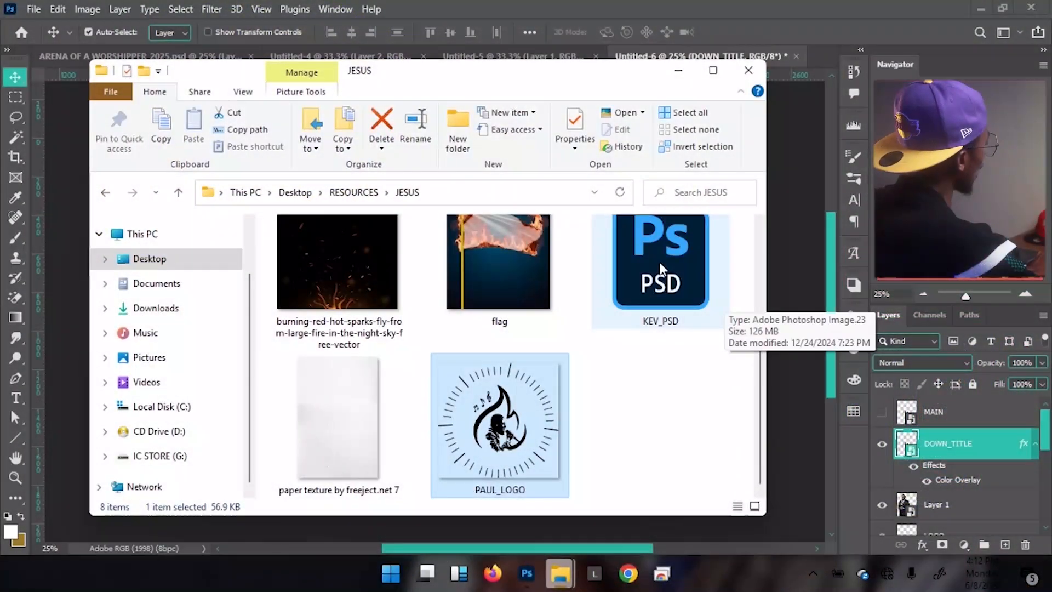
- Open KEV_PSD from the JESUS resources folder and open its YOUR TEXT HERE smart object down to the plain source lettering
{"action": "left_click", "coordinate": [659, 261]}
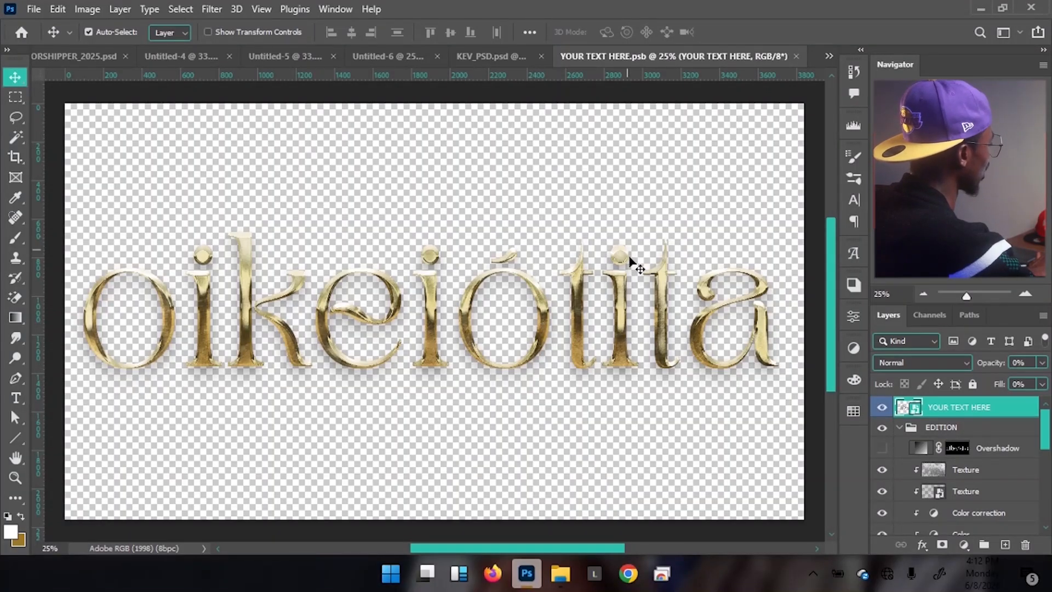
{"action": "double_click", "coordinate": [903, 409]}
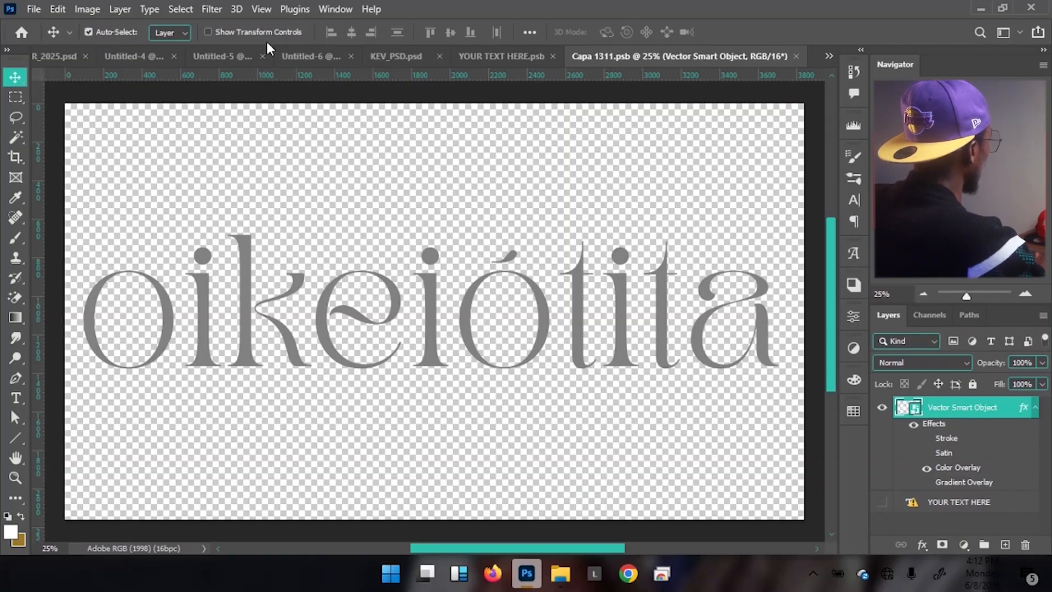
- Show the MAIN title layer in the flyer and copy it into the Capa 1311.psb document, accepting the bit-depth difference
{"action": "left_click", "coordinate": [298, 55]}
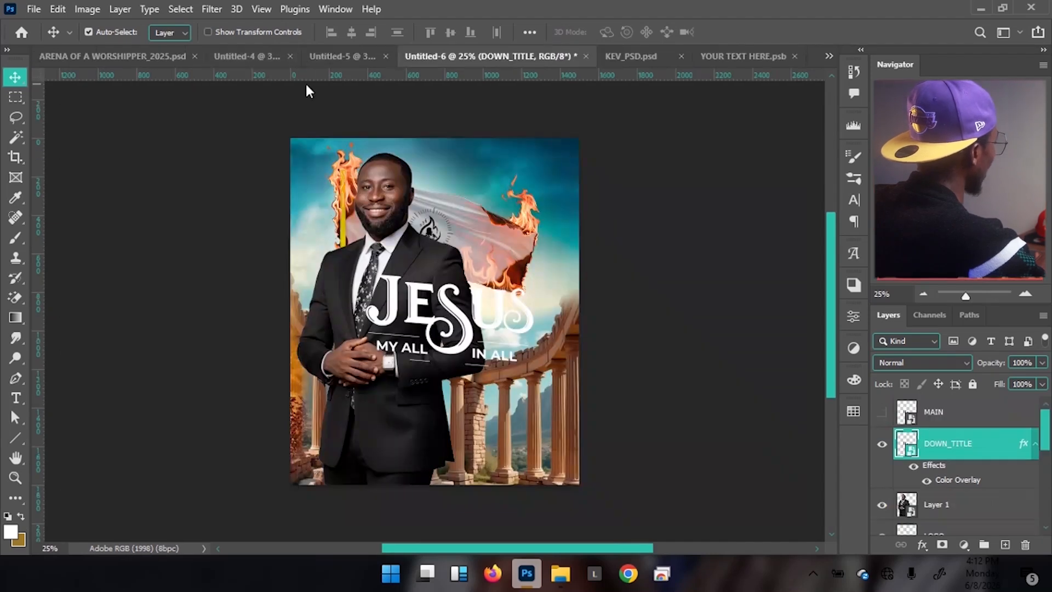
{"action": "left_click", "coordinate": [938, 420]}
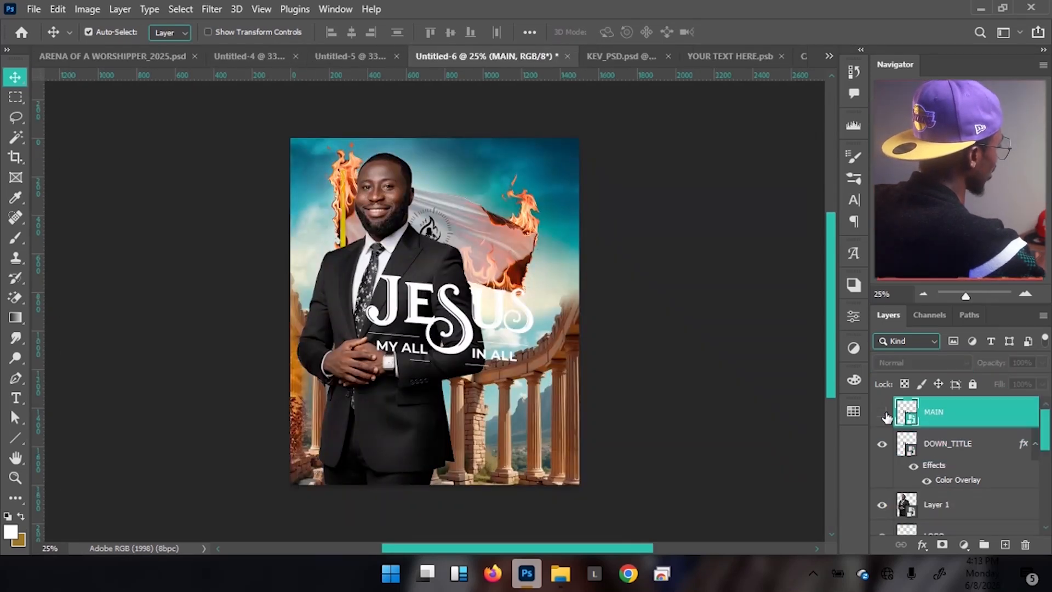
{"action": "left_click", "coordinate": [882, 416]}
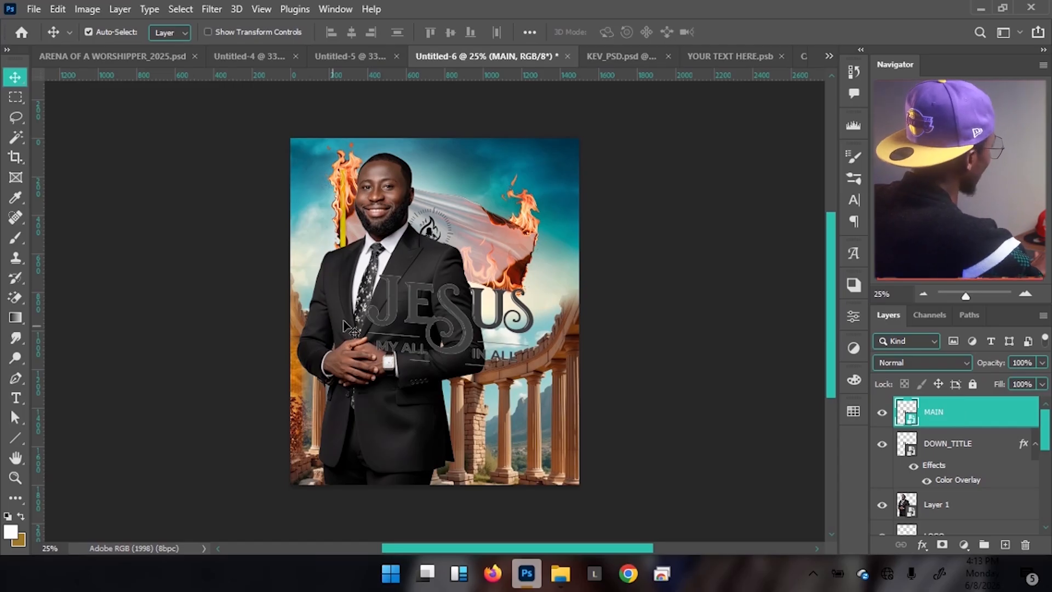
{"action": "left_click_drag", "start_coordinate": [464, 326], "coordinate": [805, 61]}
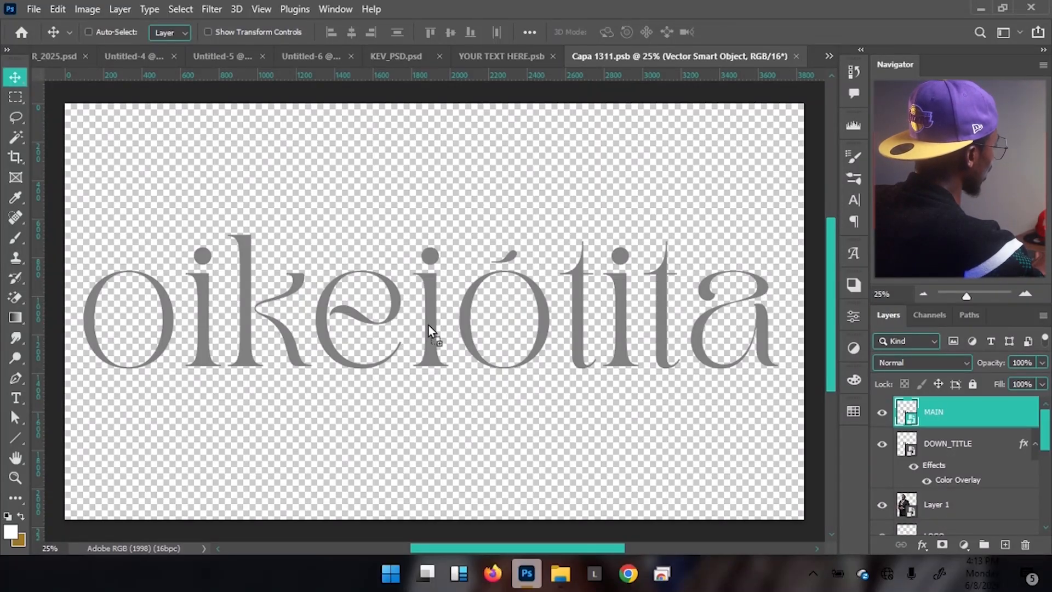
{"action": "left_click_drag", "start_coordinate": [428, 324], "coordinate": [428, 324]}
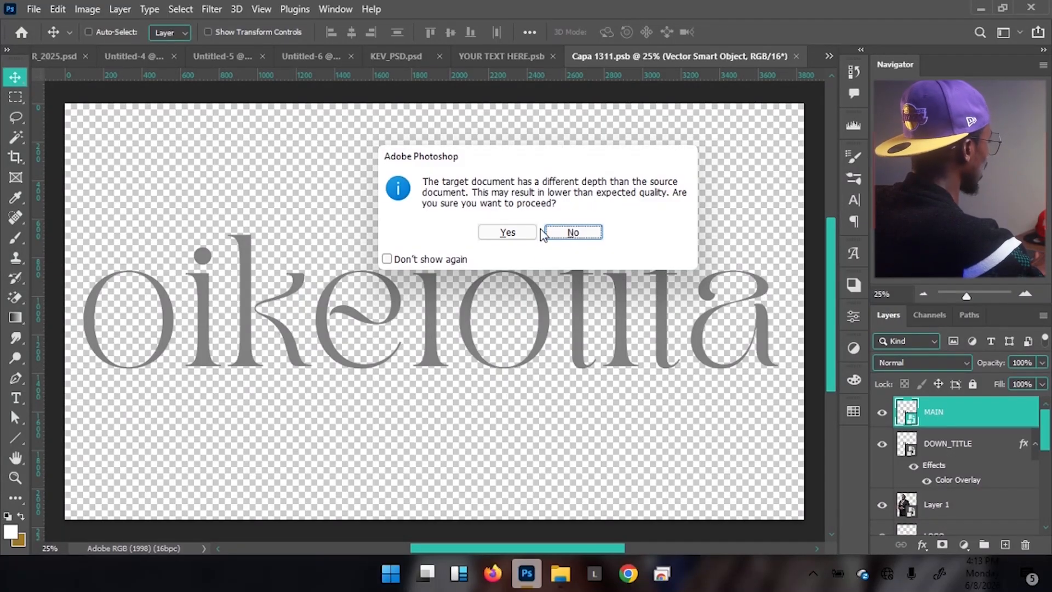
{"action": "left_click", "coordinate": [506, 233]}
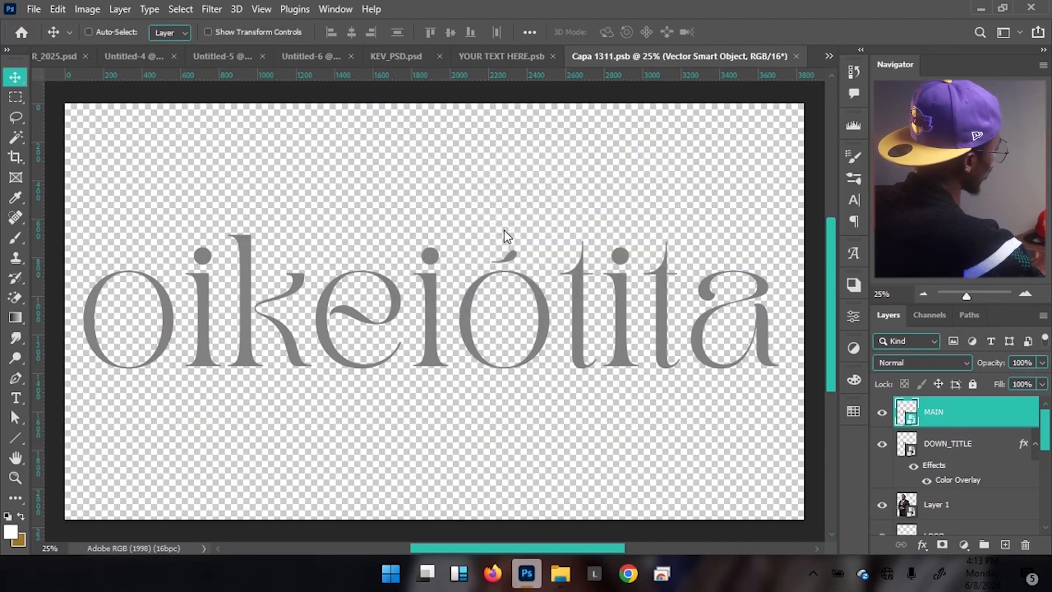
- Enlarge the MAIN title proportionally to fill most of the canvas width and centre it over the placeholder lettering
{"action": "key", "text": "ctrl"}
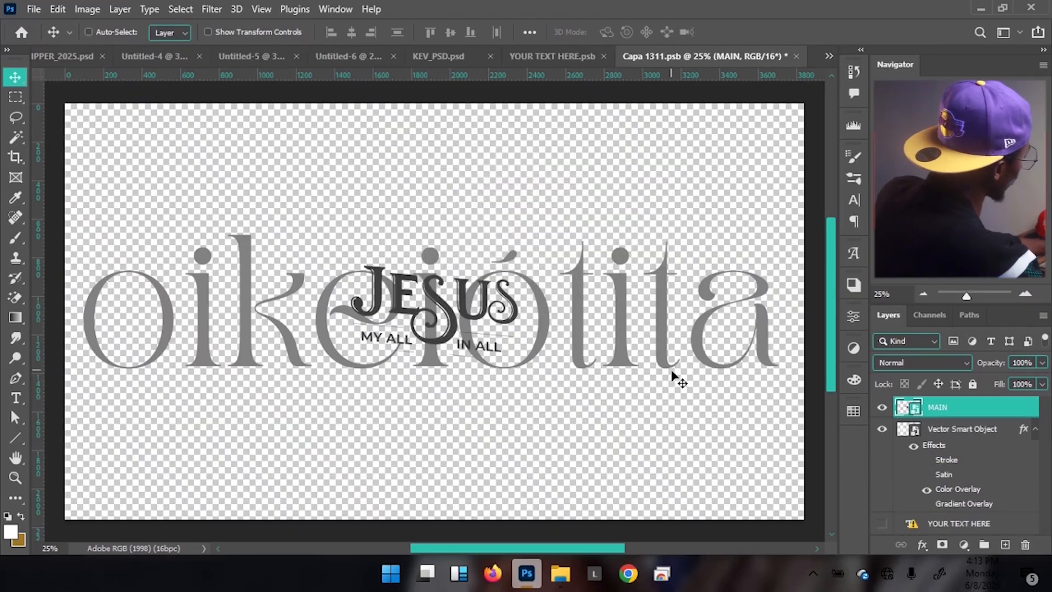
{"action": "key", "text": "ctrl+t"}
{"action": "left_click_drag", "start_coordinate": [519, 357], "coordinate": [694, 437]}
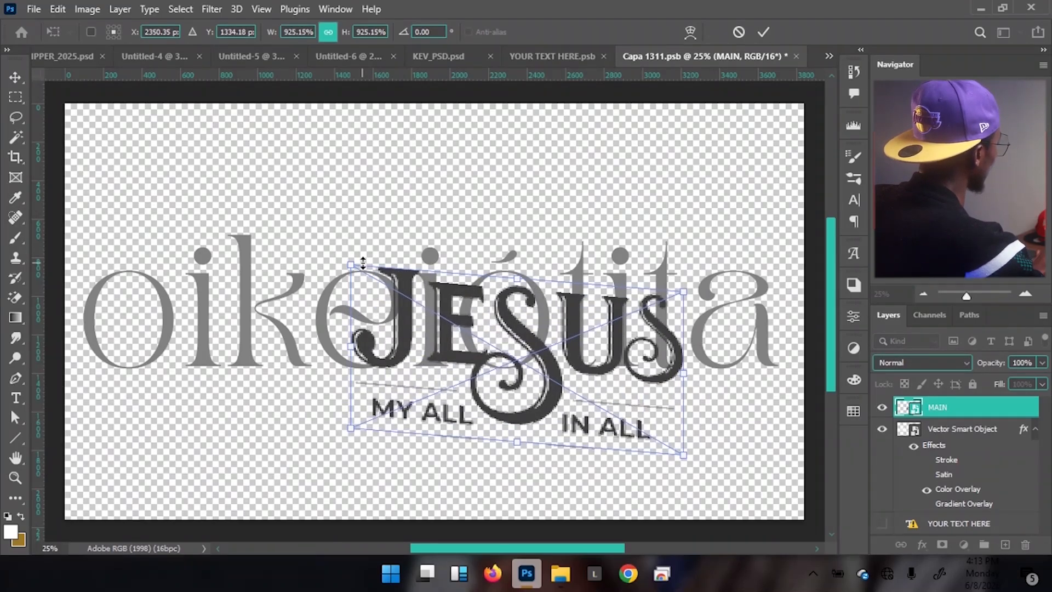
{"action": "left_click_drag", "start_coordinate": [351, 262], "coordinate": [216, 193]}
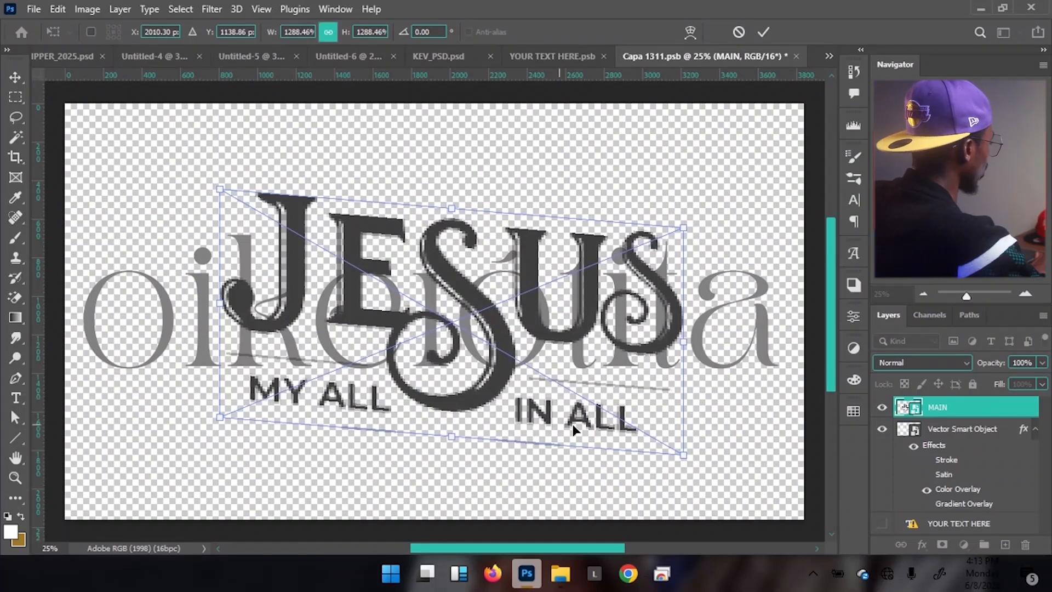
{"action": "left_click_drag", "start_coordinate": [702, 478], "coordinate": [730, 481]}
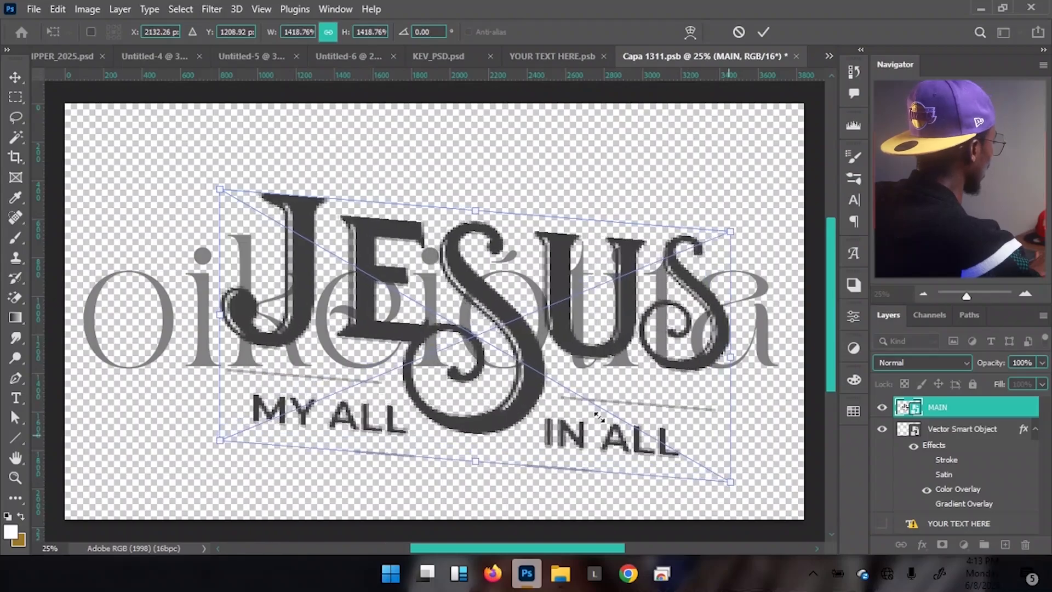
{"action": "left_click_drag", "start_coordinate": [484, 301], "coordinate": [461, 319]}
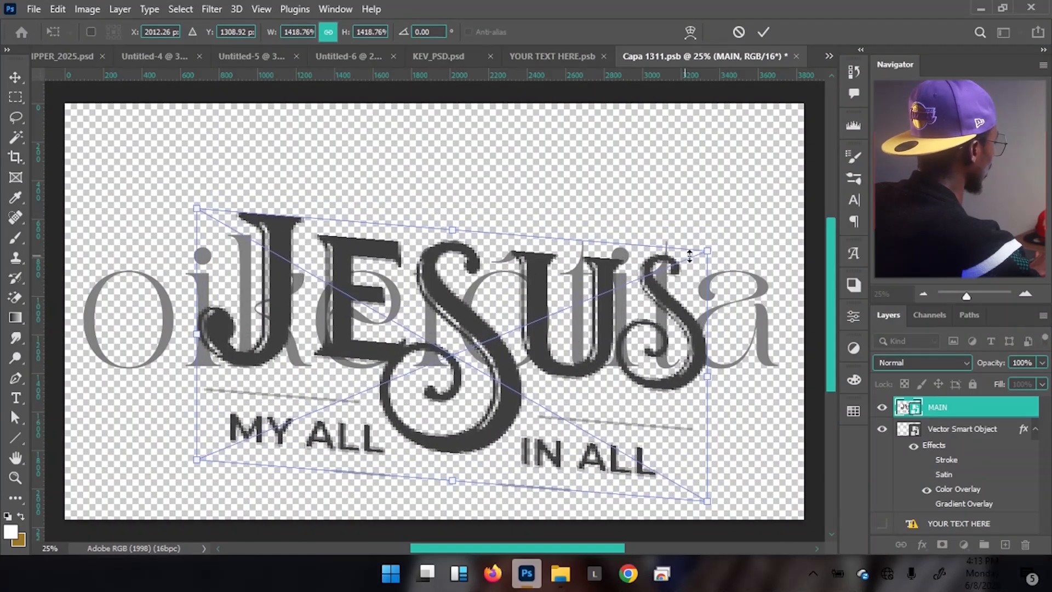
{"action": "left_click_drag", "start_coordinate": [711, 249], "coordinate": [729, 237]}
{"action": "key", "text": "Return"}
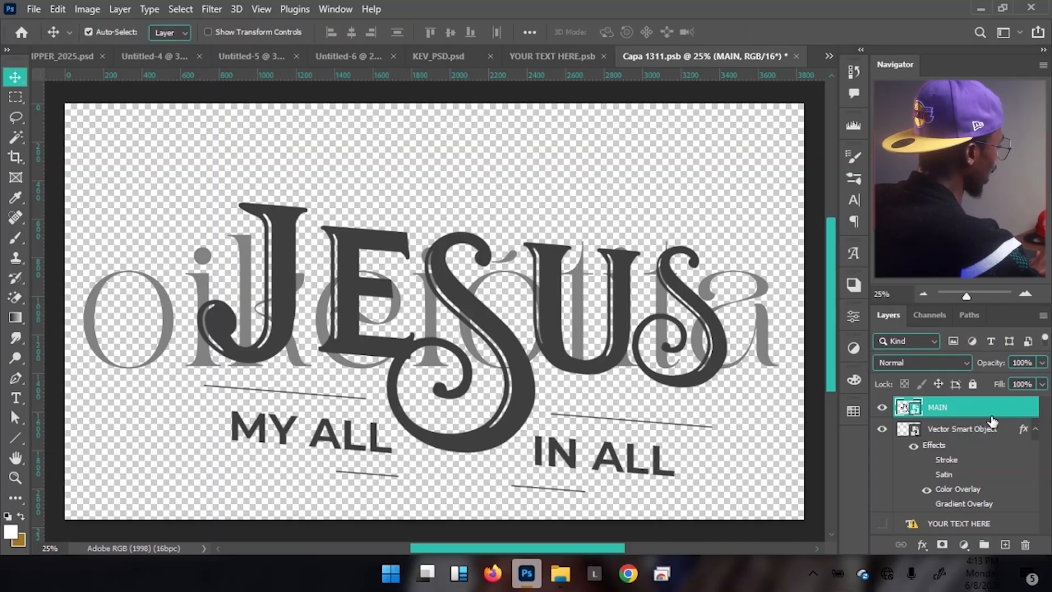
- Copy the placeholder Vector Smart Object's layer effects onto the MAIN title and hide the placeholder layer
{"action": "left_click_drag", "start_coordinate": [986, 408], "coordinate": [981, 407]}
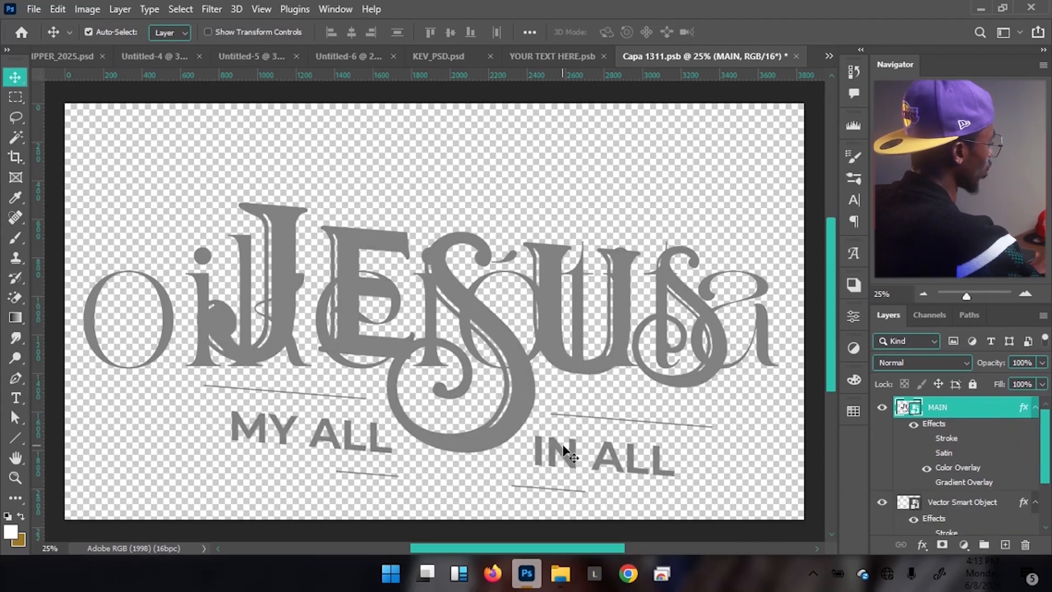
{"action": "scroll", "coordinate": [932, 462], "scroll_direction": "down", "scroll_amount": 2}
{"action": "scroll", "coordinate": [909, 466], "scroll_direction": "up", "scroll_amount": 2}
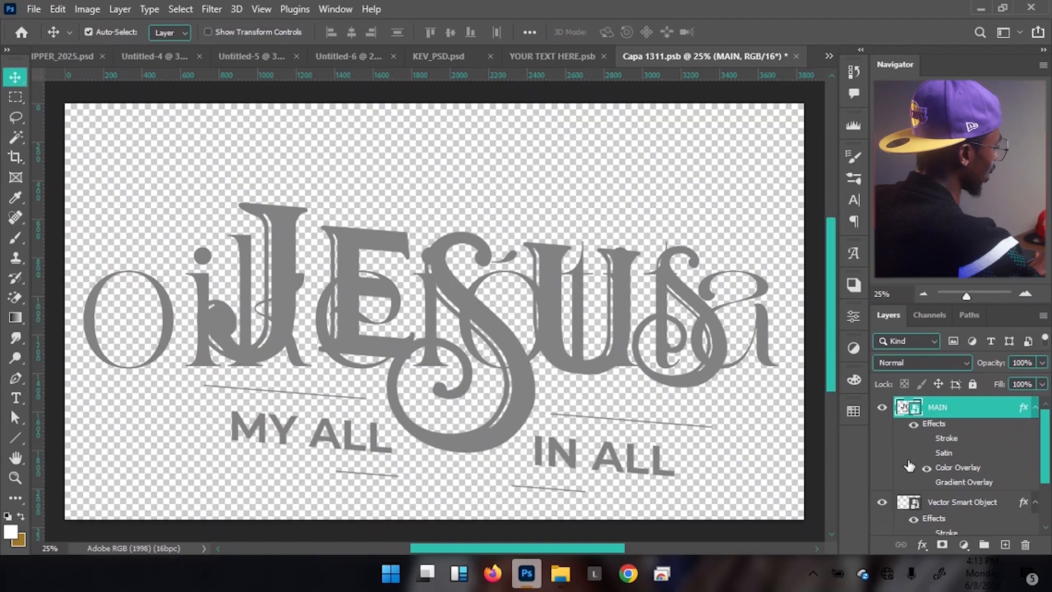
{"action": "left_click", "coordinate": [882, 503]}
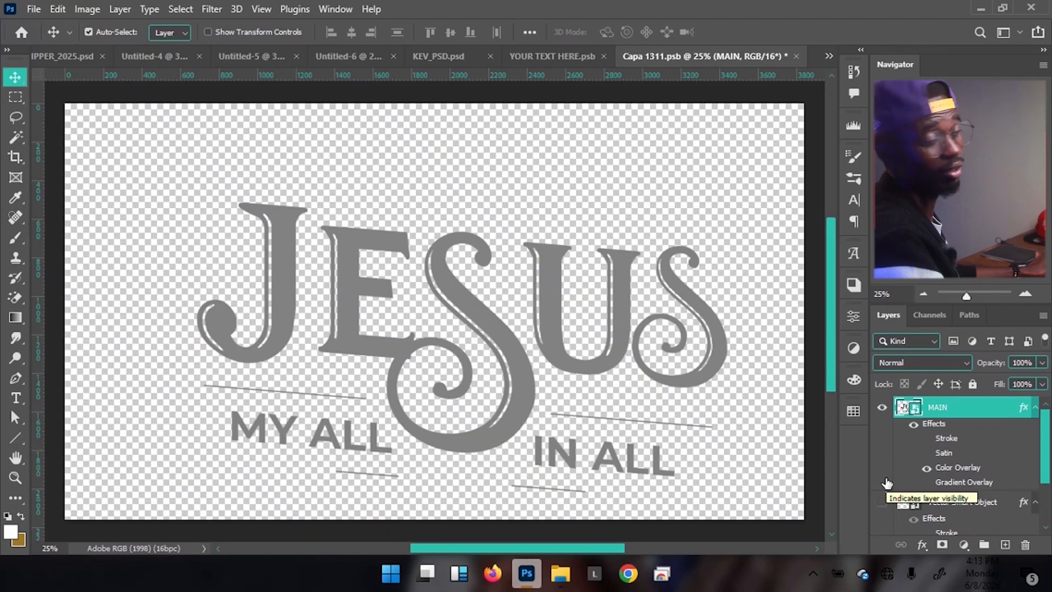
- Open the MAIN smart object's contents and hide the Group 1 lines and the "My All In All" text, leaving only the JESUS lettering
{"action": "double_click", "coordinate": [904, 408]}
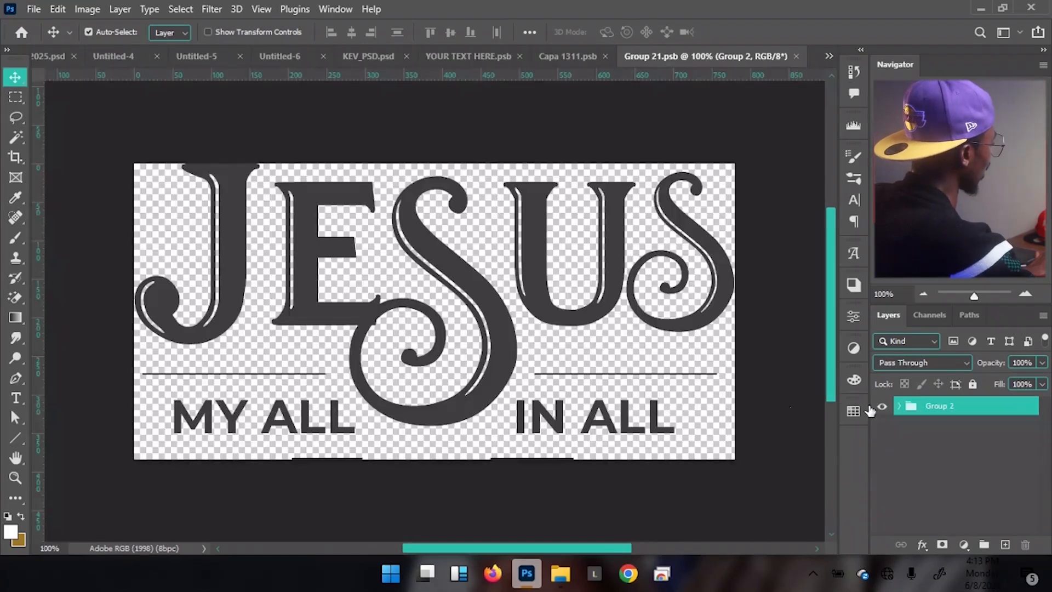
{"action": "left_click", "coordinate": [897, 407]}
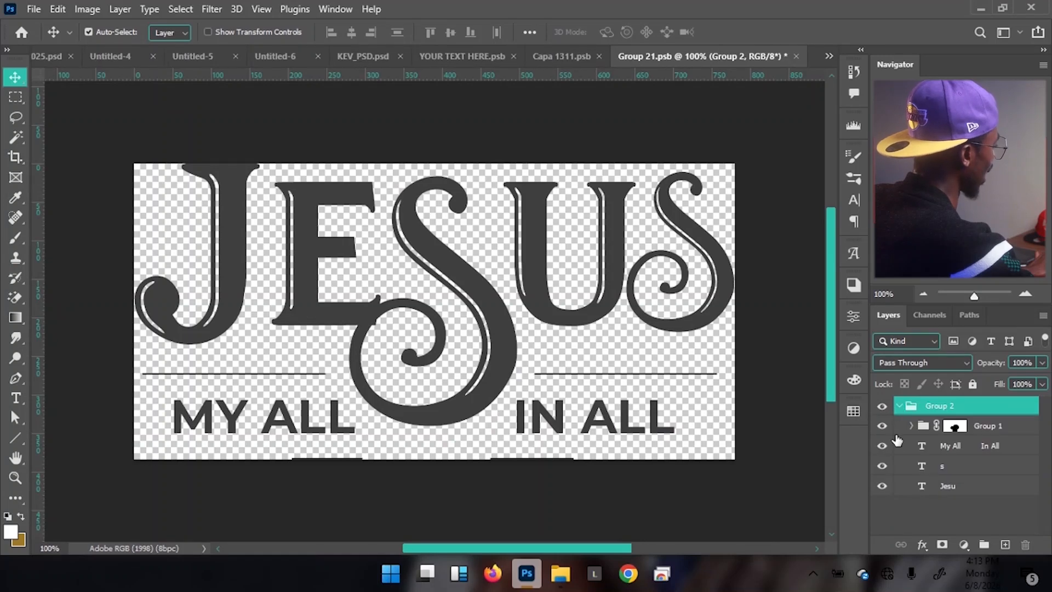
{"action": "left_click", "coordinate": [881, 427]}
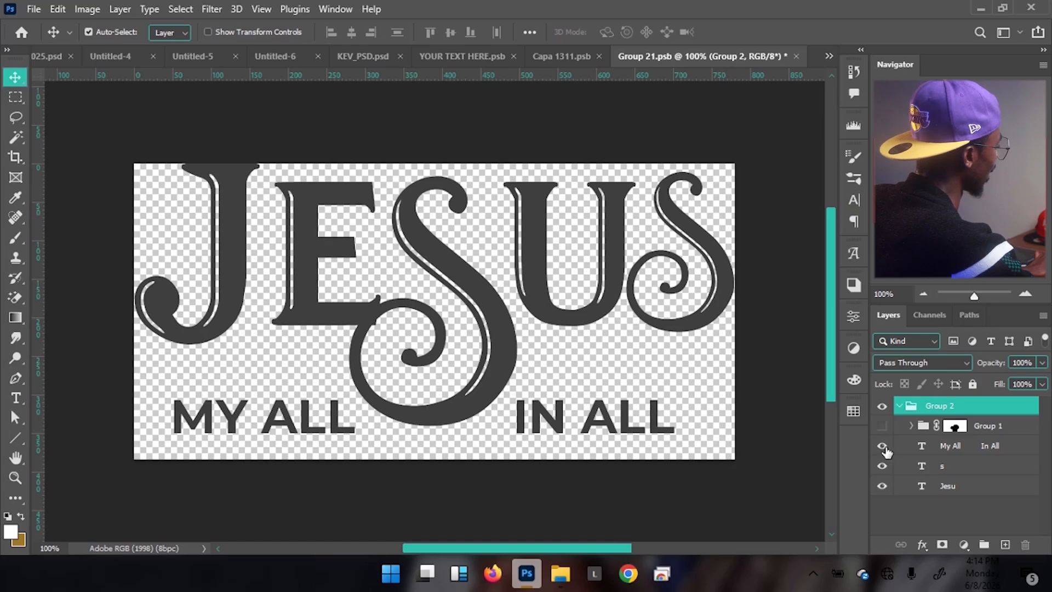
{"action": "left_click", "coordinate": [672, 431]}
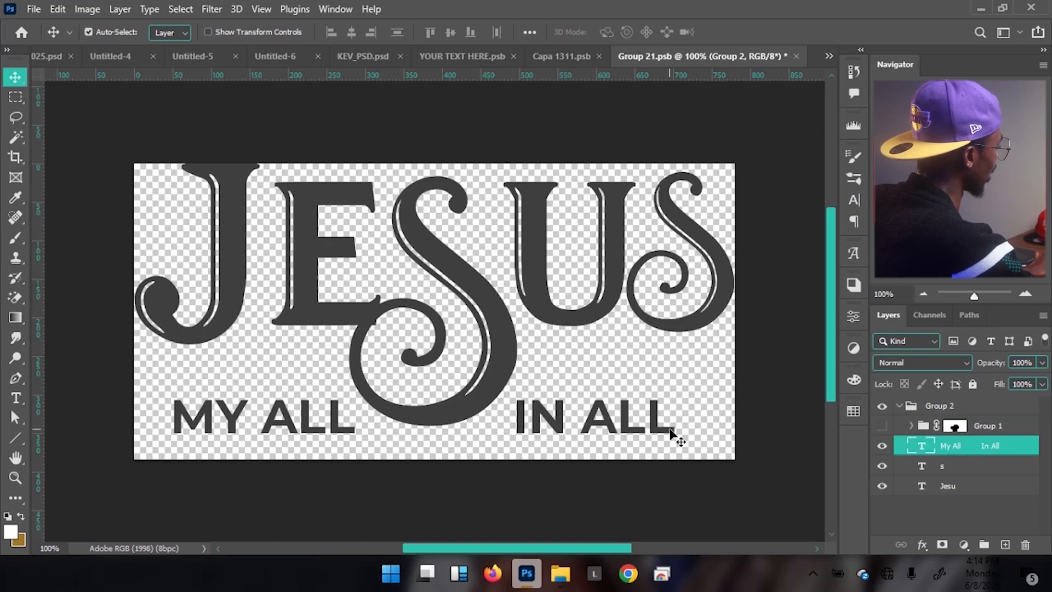
{"action": "left_click", "coordinate": [881, 446]}
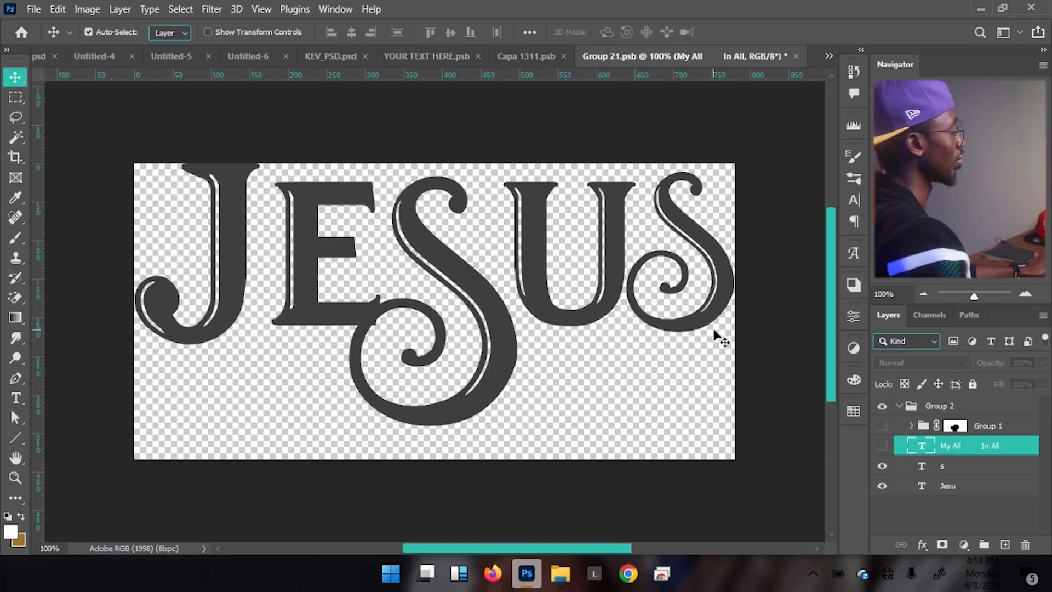
{"action": "key", "text": "ctrl"}
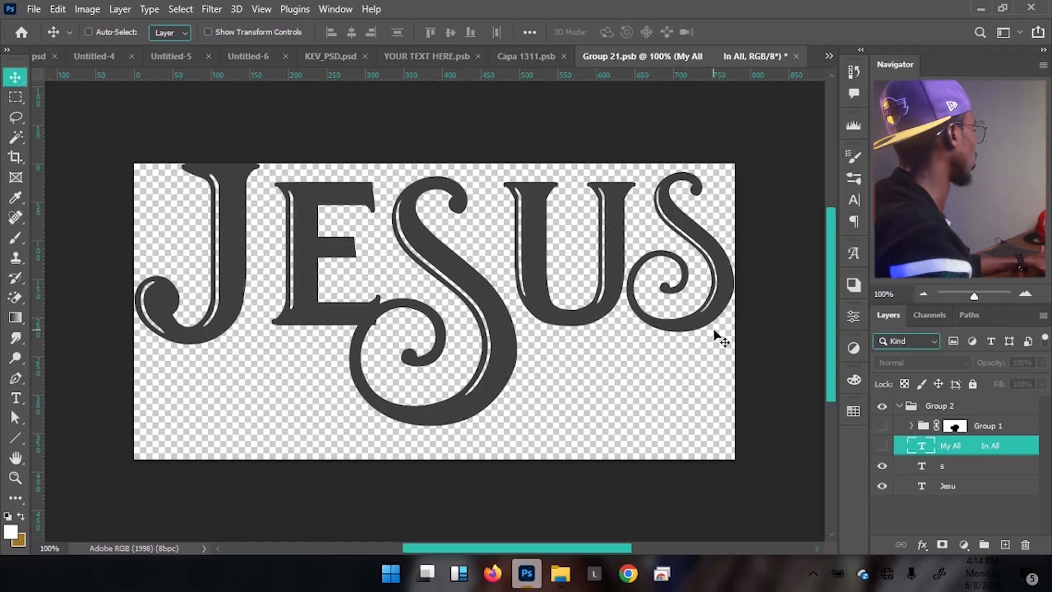
- Save and close the JESUS smart object contents and enlarge the MAIN lettering proportionally to fill most of the Capa 1311.psb canvas
{"action": "key", "text": "ctrl+s"}
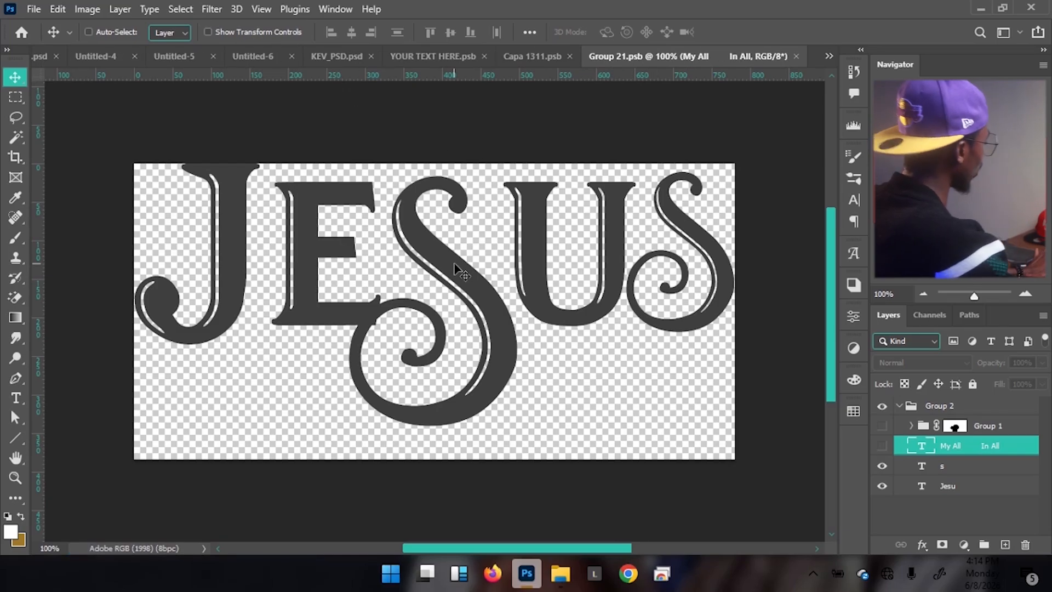
{"action": "key", "text": "ctrl+w"}
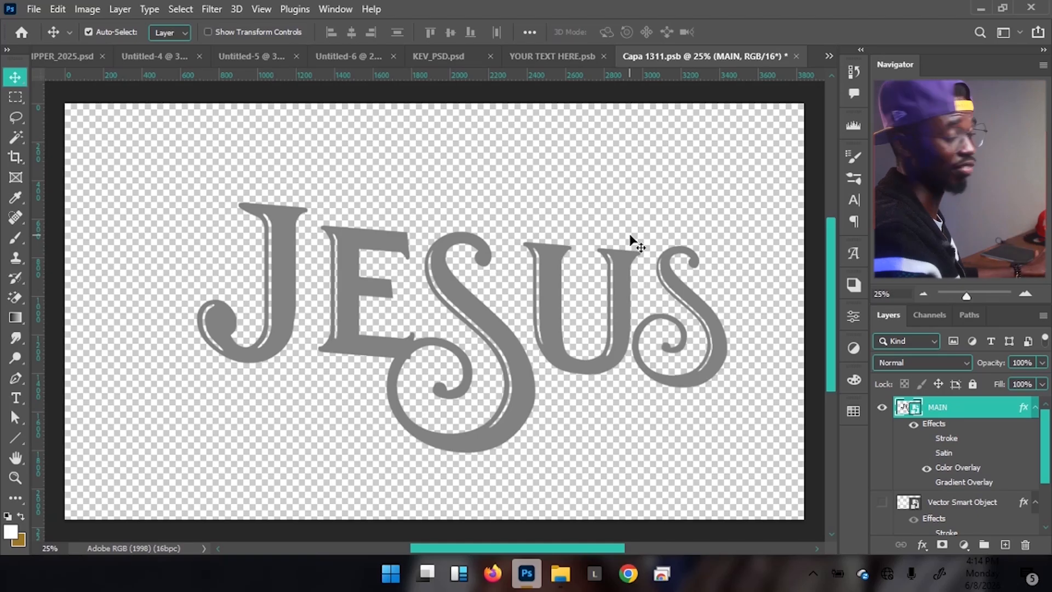
{"action": "key", "text": "ctrl+t"}
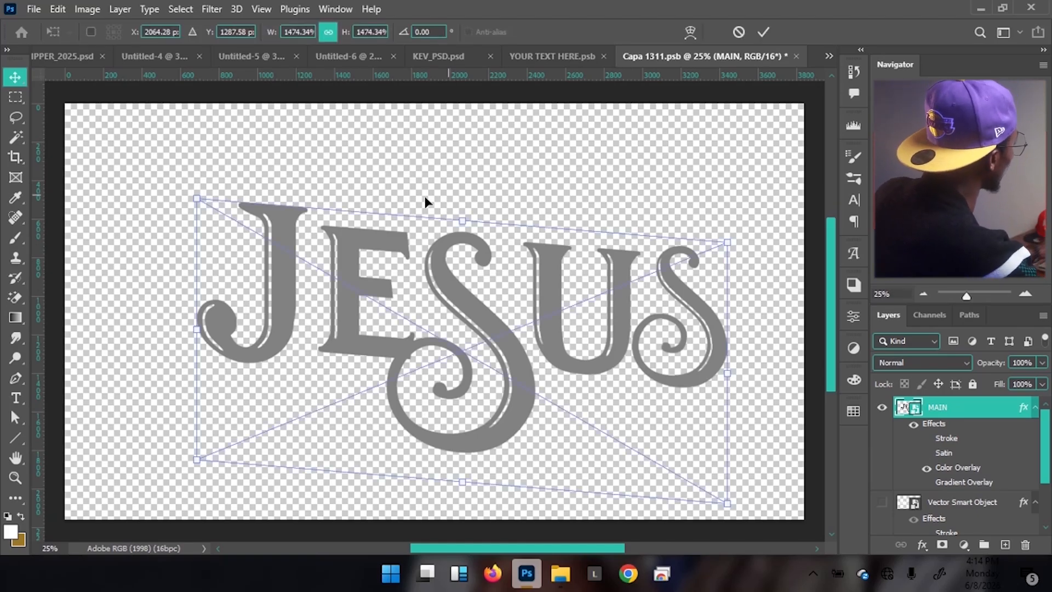
{"action": "left_click_drag", "start_coordinate": [197, 198], "coordinate": [138, 134]}
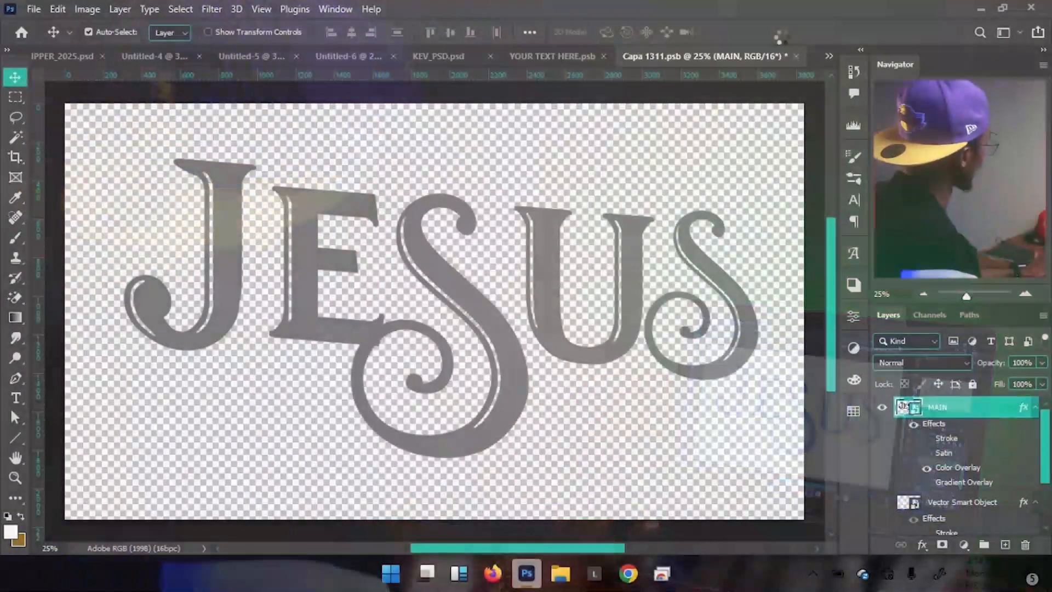
- Save Capa 1311.psb and YOUR TEXT HERE.psb to update the gold text effect with the JESUS lettering, and close both documents
{"action": "key", "text": "ctrl+s"}
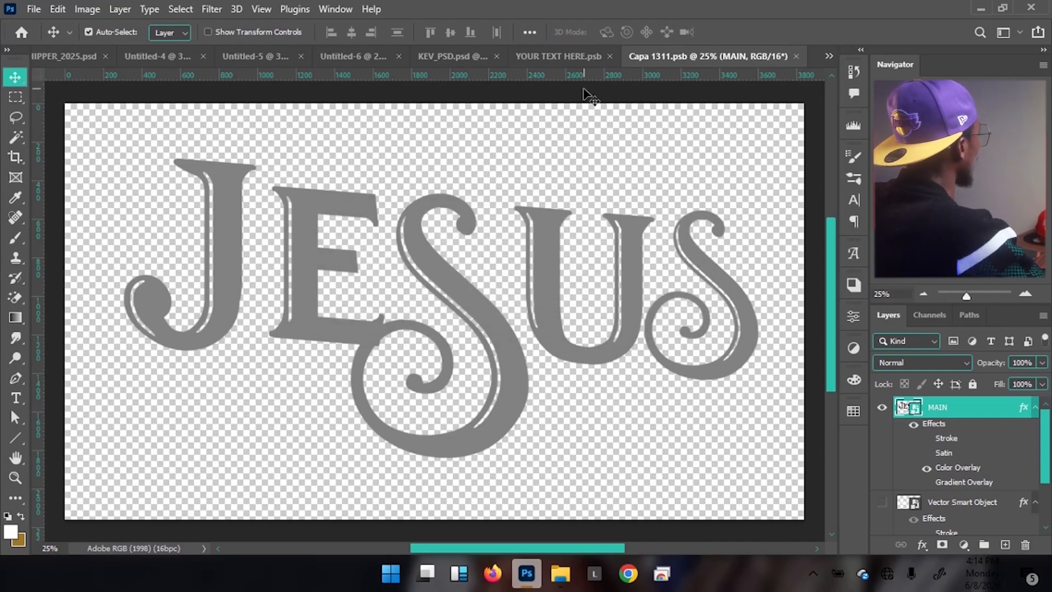
{"action": "left_click", "coordinate": [563, 55]}
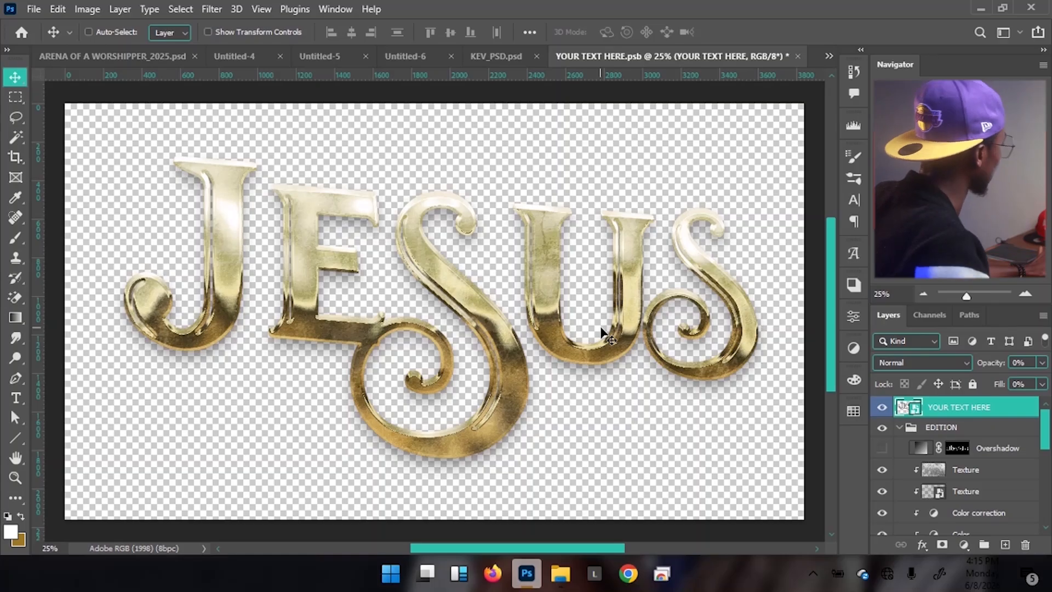
{"action": "key", "text": "ctrl+s"}
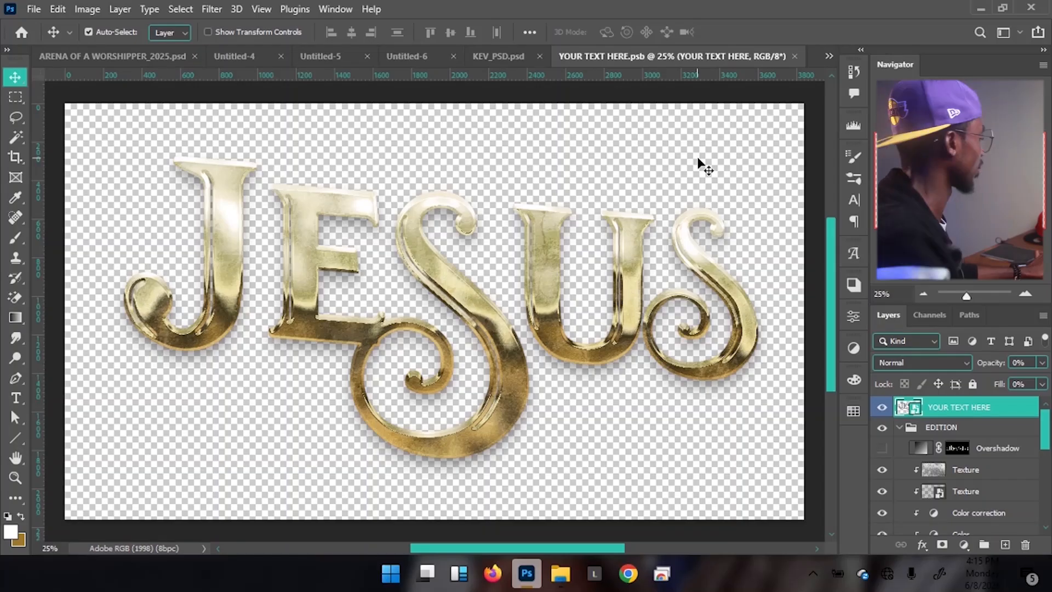
{"action": "left_click", "coordinate": [795, 57]}
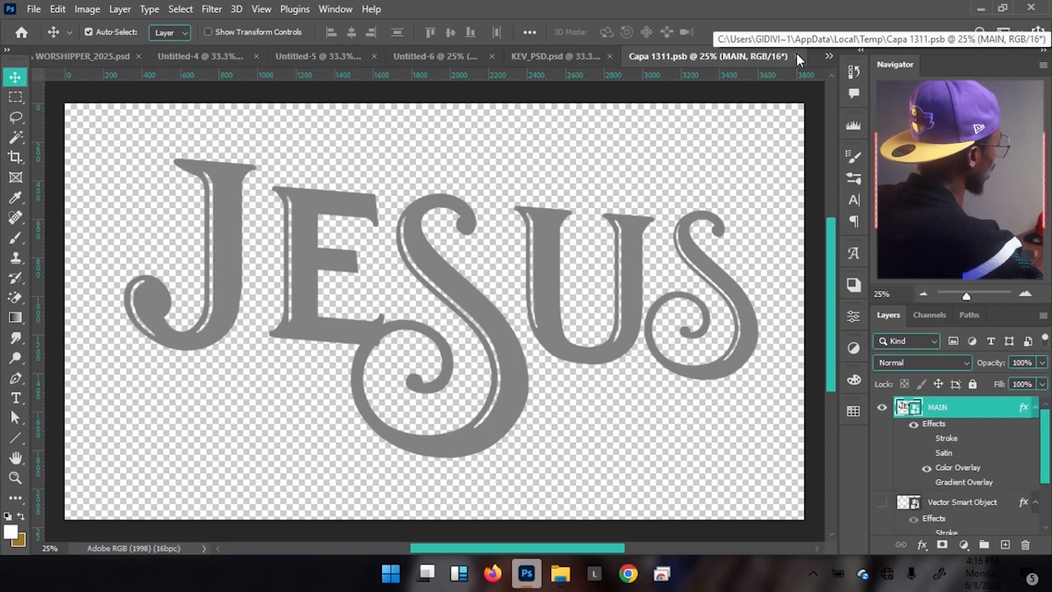
{"action": "left_click", "coordinate": [796, 55]}
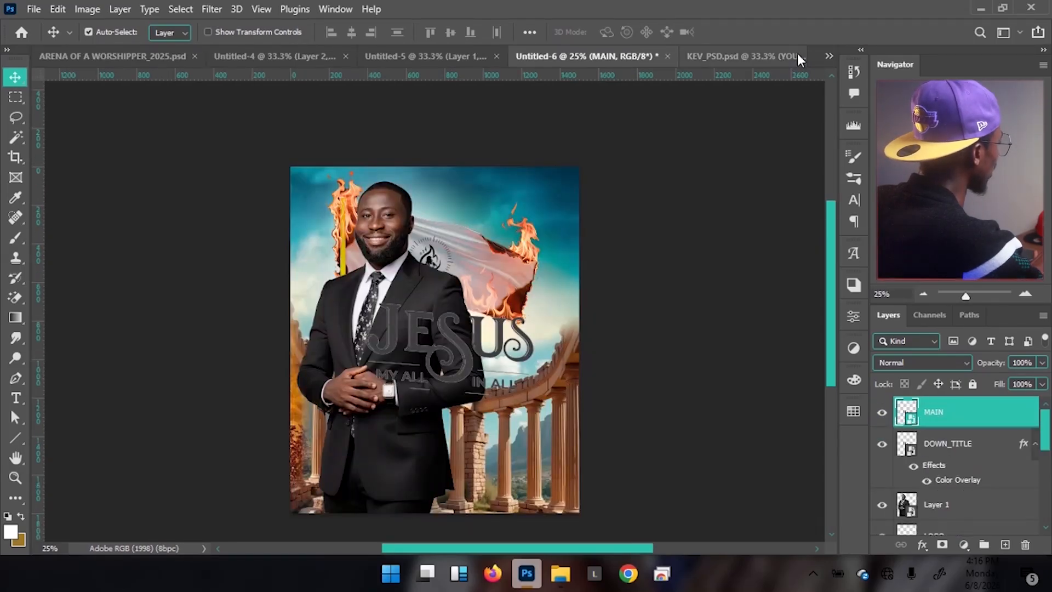
- Copy the 3D_TEXT group from KEV_PSD.psd into the Untitled-6 flyer and place the gold title over the existing JESUS lettering
{"action": "left_click", "coordinate": [727, 57]}
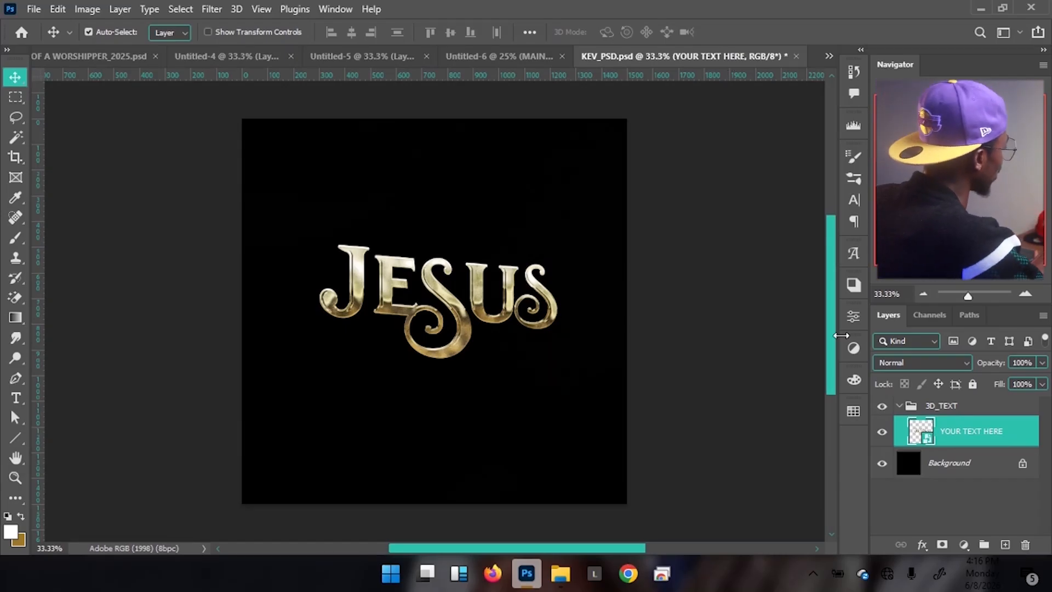
{"action": "left_click", "coordinate": [899, 406]}
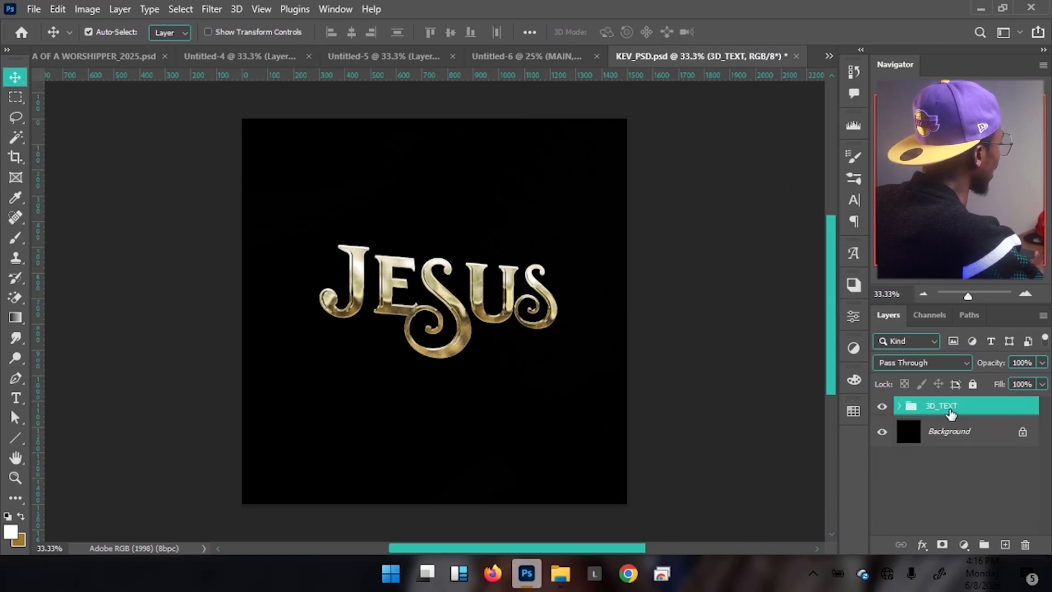
{"action": "left_click_drag", "start_coordinate": [471, 327], "coordinate": [540, 57]}
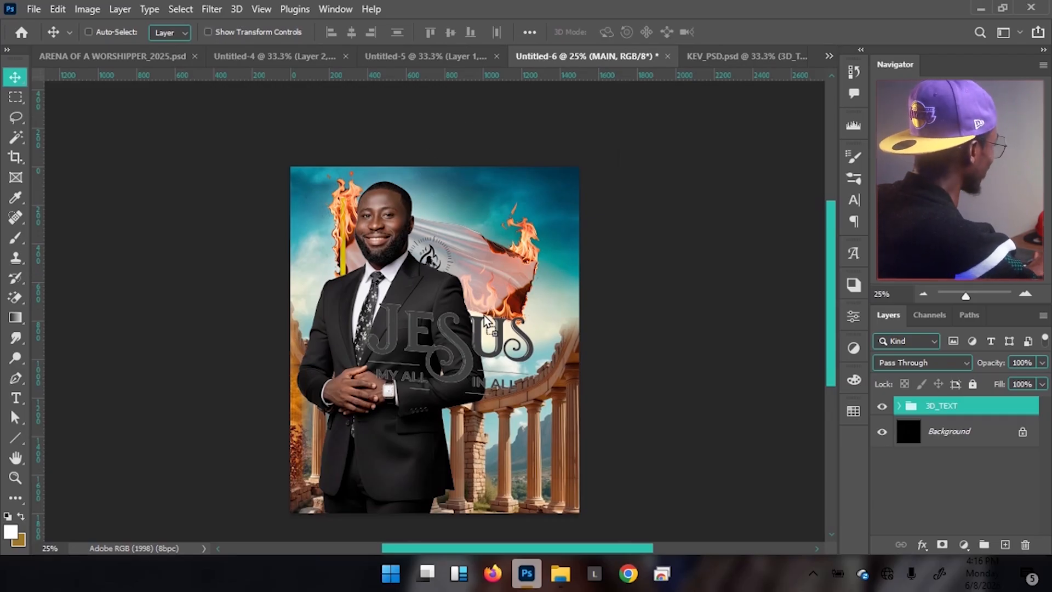
{"action": "left_click_drag", "start_coordinate": [448, 350], "coordinate": [450, 351]}
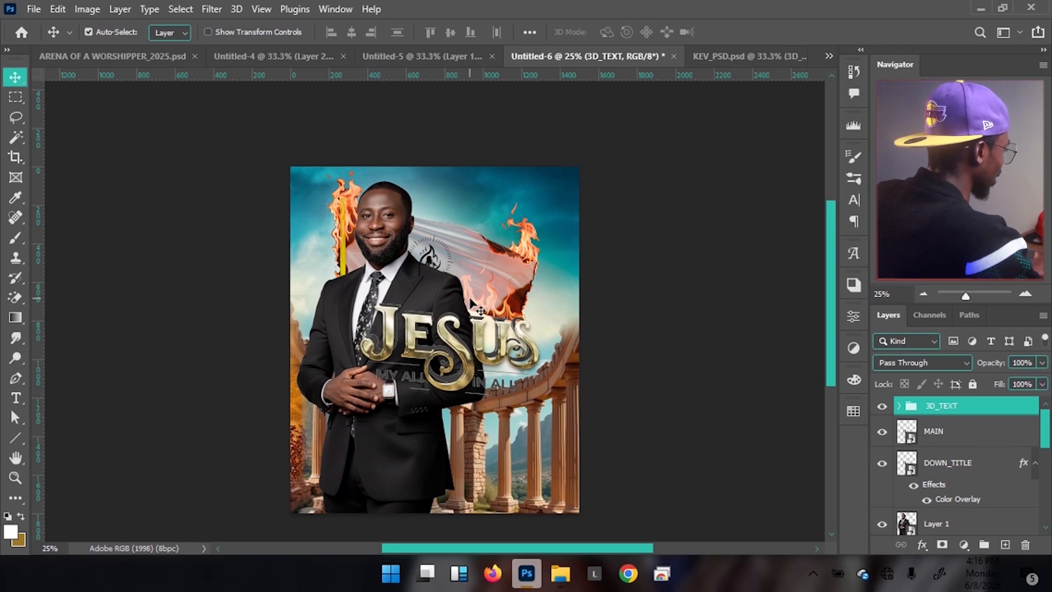
- Hide the MAIN title layer in the flyer and nudge the gold 3D_TEXT title slightly upwards
{"action": "left_click", "coordinate": [881, 432]}
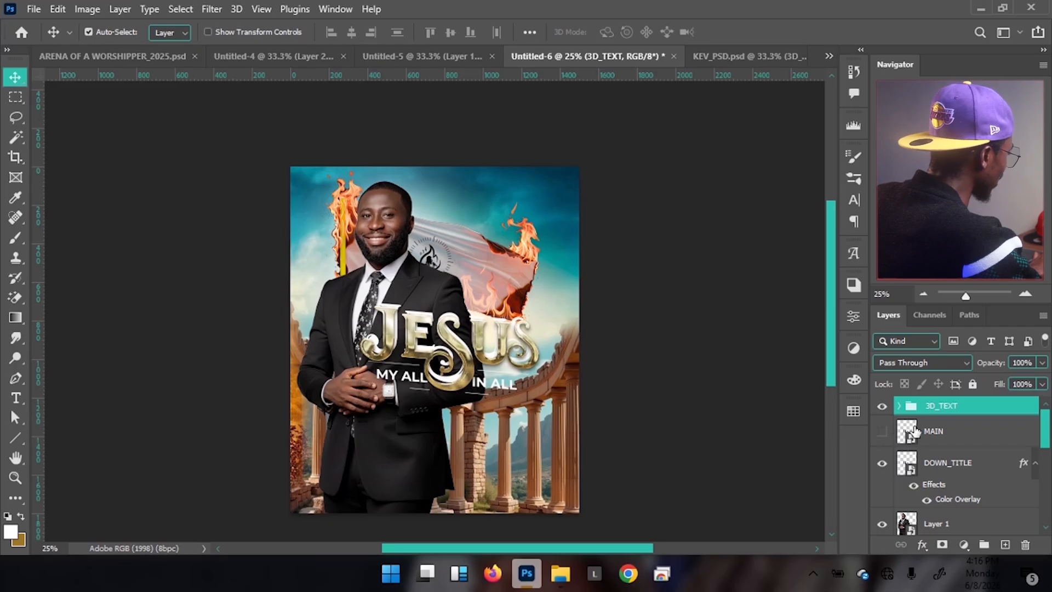
{"action": "key", "text": "shift+Up"}
{"action": "key", "text": "shift+Up"}
{"action": "key", "text": "shift+Up"}
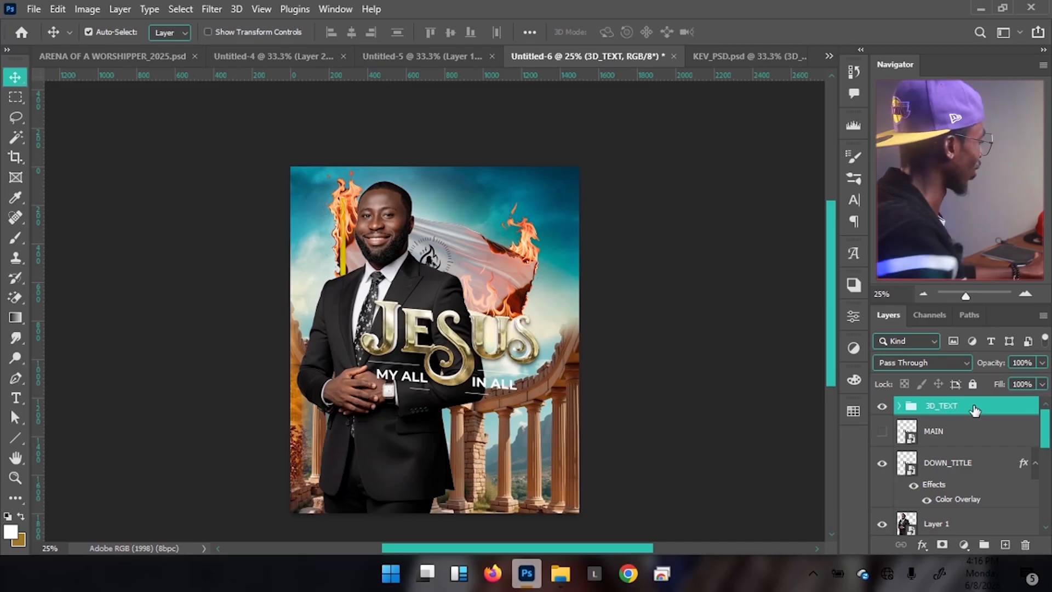
- Put the DOWN_TITLE layer into its own group and add a layer mask to that group
{"action": "left_click", "coordinate": [956, 468]}
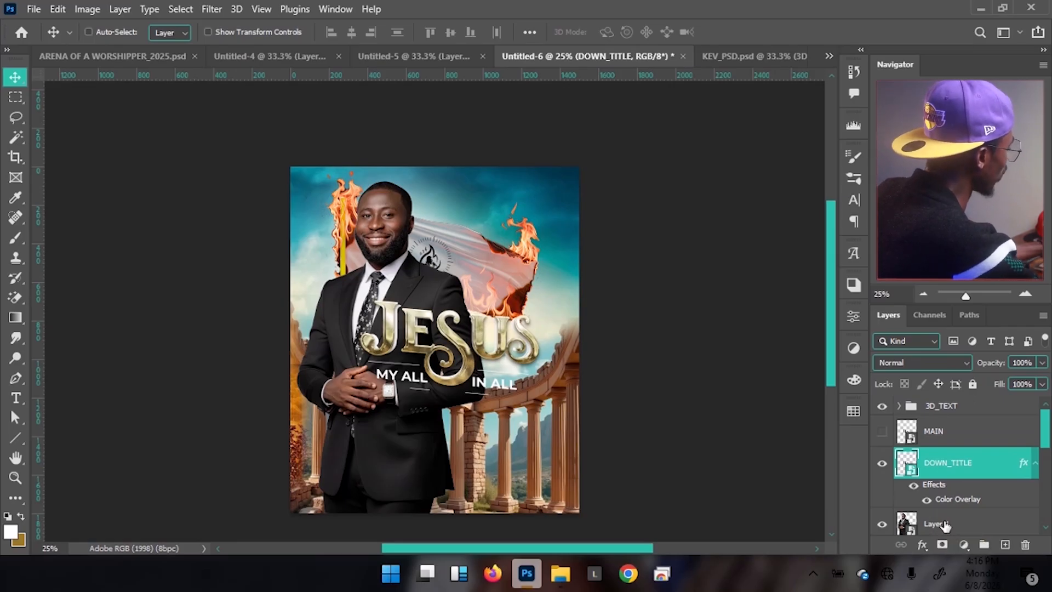
{"action": "key", "text": "ctrl+g"}
{"action": "left_click", "coordinate": [942, 546]}
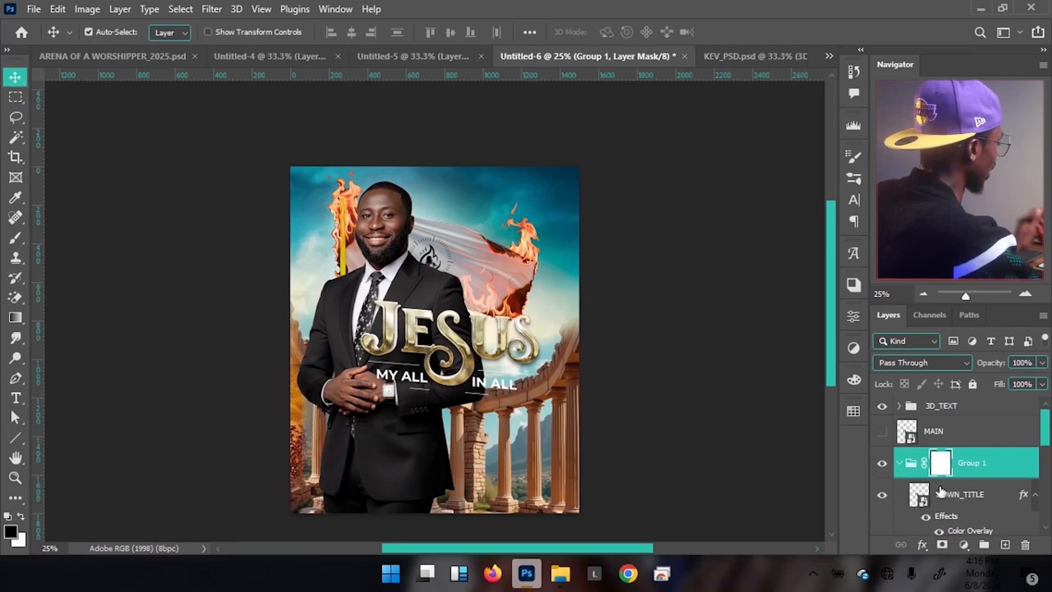
- Set up the Brush tool with the Hard Round brush at 100% hardness and 100% opacity
{"action": "key", "text": "b"}
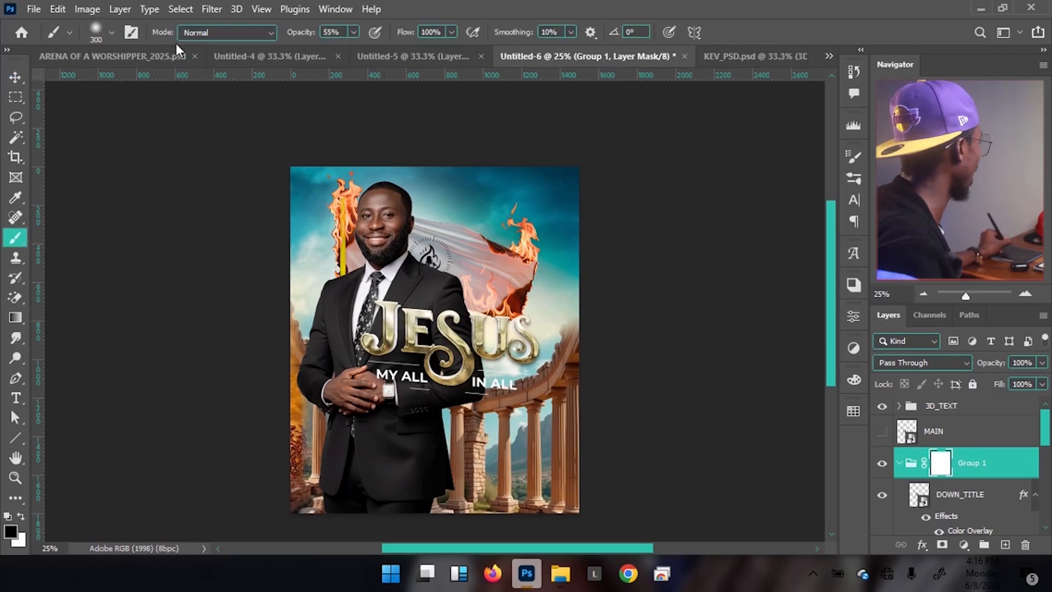
{"action": "left_click", "coordinate": [111, 33]}
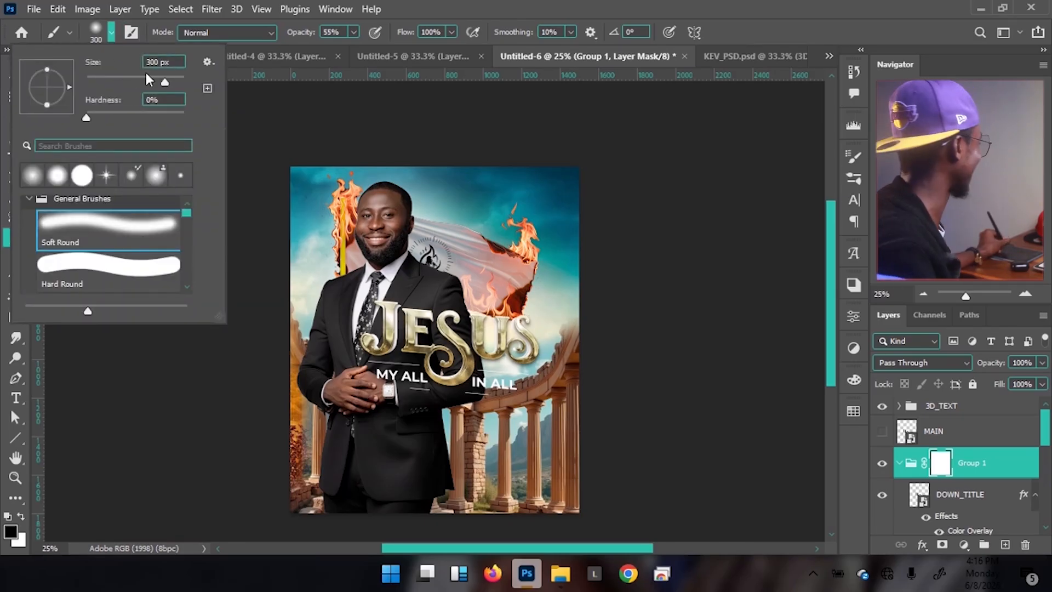
{"action": "left_click", "coordinate": [148, 273]}
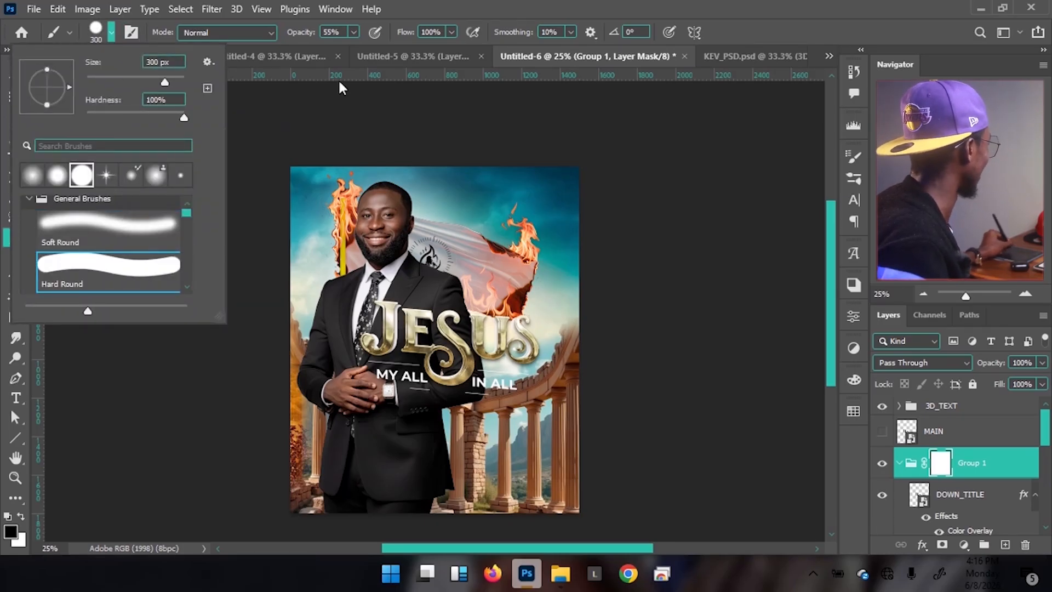
{"action": "left_click", "coordinate": [354, 32]}
{"action": "left_click_drag", "start_coordinate": [351, 49], "coordinate": [409, 59]}
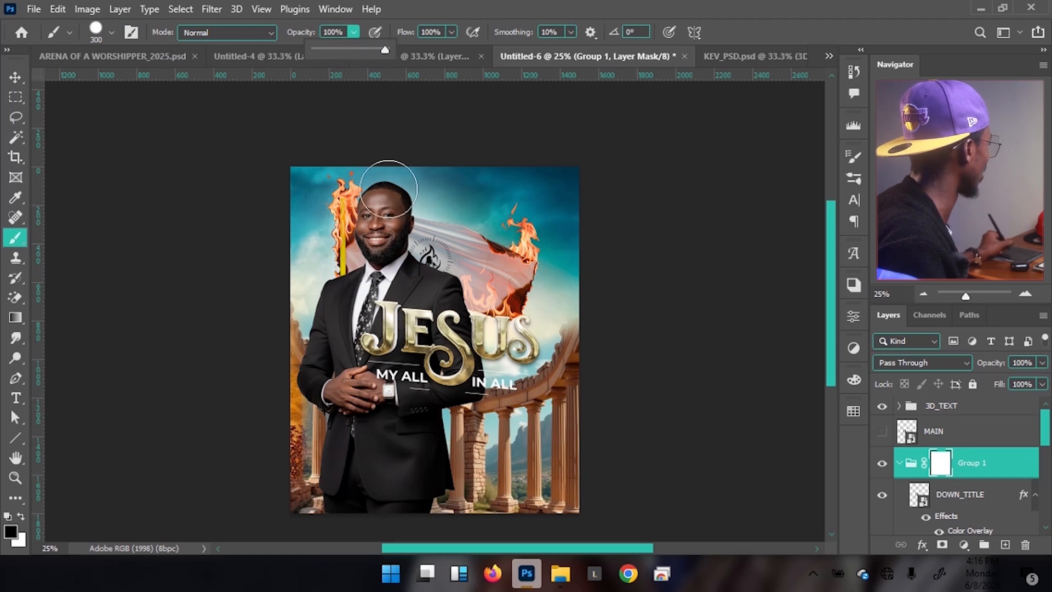
- Shrink the brush to 100 px and paint black on the Group 1 mask to hide the white JESUS lettering behind the gold title
{"action": "key", "text": "bracketleft"}
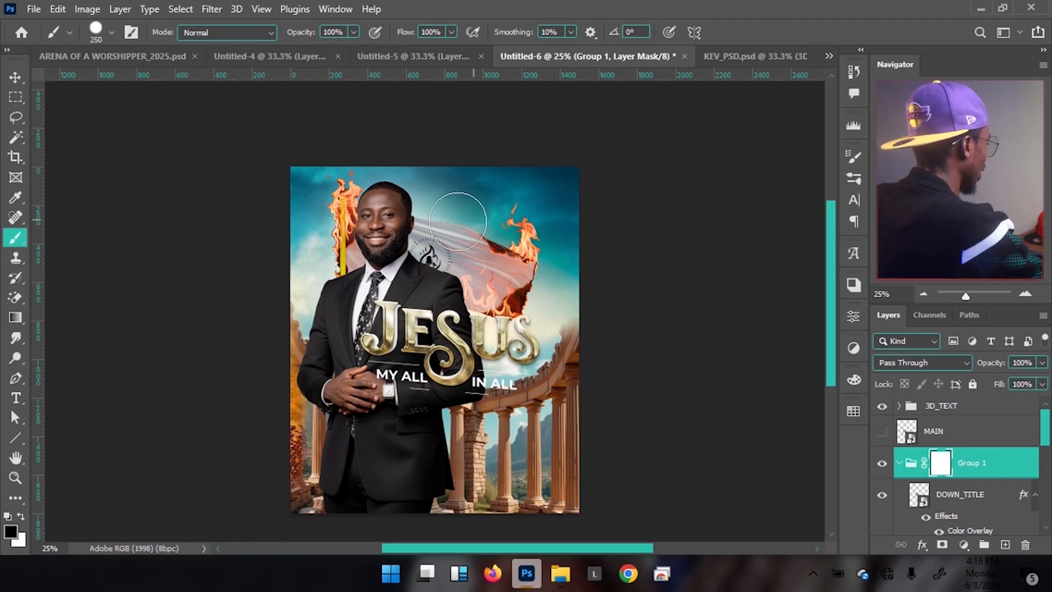
{"action": "left_click", "coordinate": [473, 256]}
{"action": "mouse_move", "coordinate": [402, 312]}
{"action": "left_mouse_down"}
{"action": "mouse_move", "coordinate": [374, 309]}
{"action": "mouse_move", "coordinate": [415, 311]}
{"action": "left_mouse_up"}
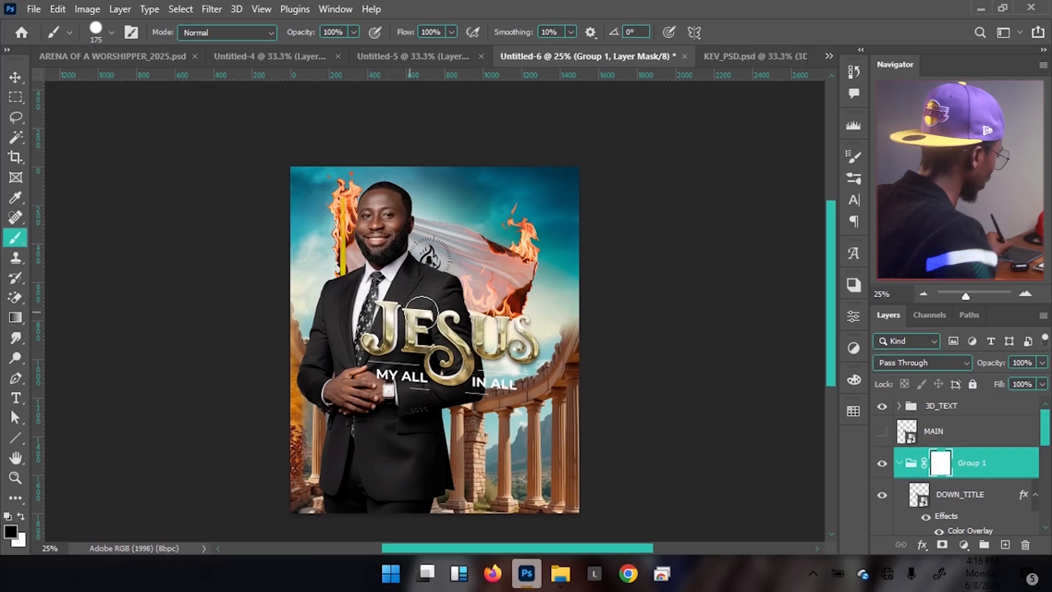
{"action": "key", "text": "bracketleft"}
{"action": "key", "text": "bracketleft"}
{"action": "key", "text": "bracketleft"}
{"action": "key", "text": "bracketleft"}
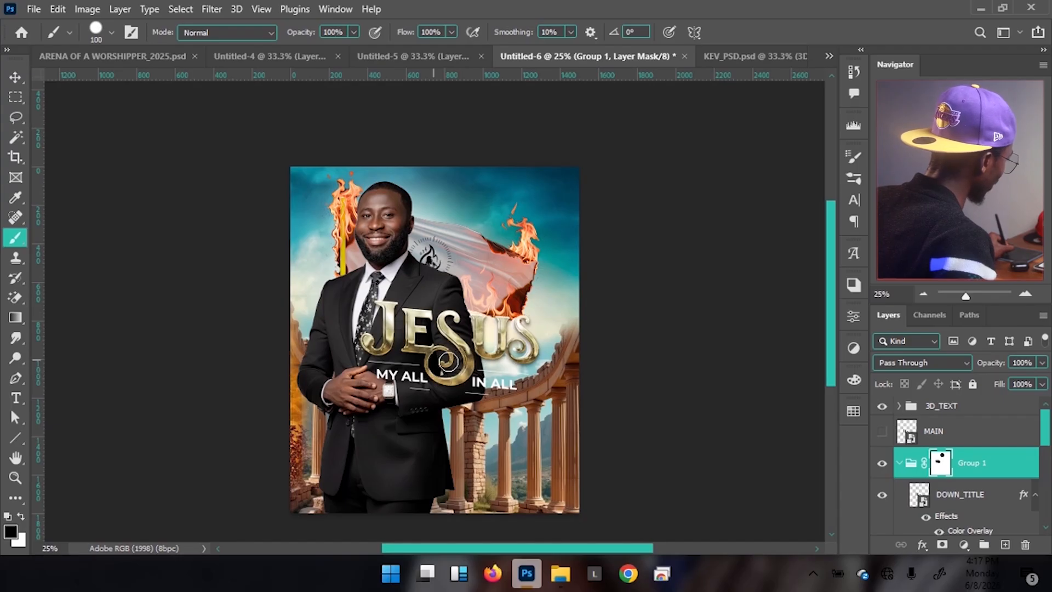
{"action": "left_click_drag", "start_coordinate": [448, 357], "coordinate": [502, 354]}
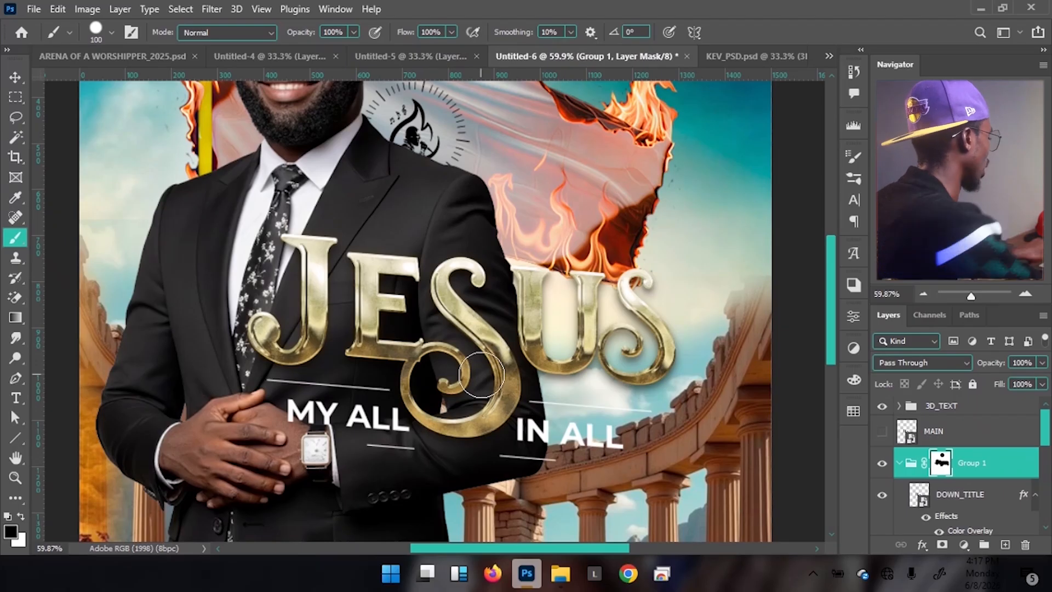
{"action": "key", "text": "ctrl+minus"}
{"action": "key", "text": "ctrl+minus"}
{"action": "key", "text": "ctrl+minus"}
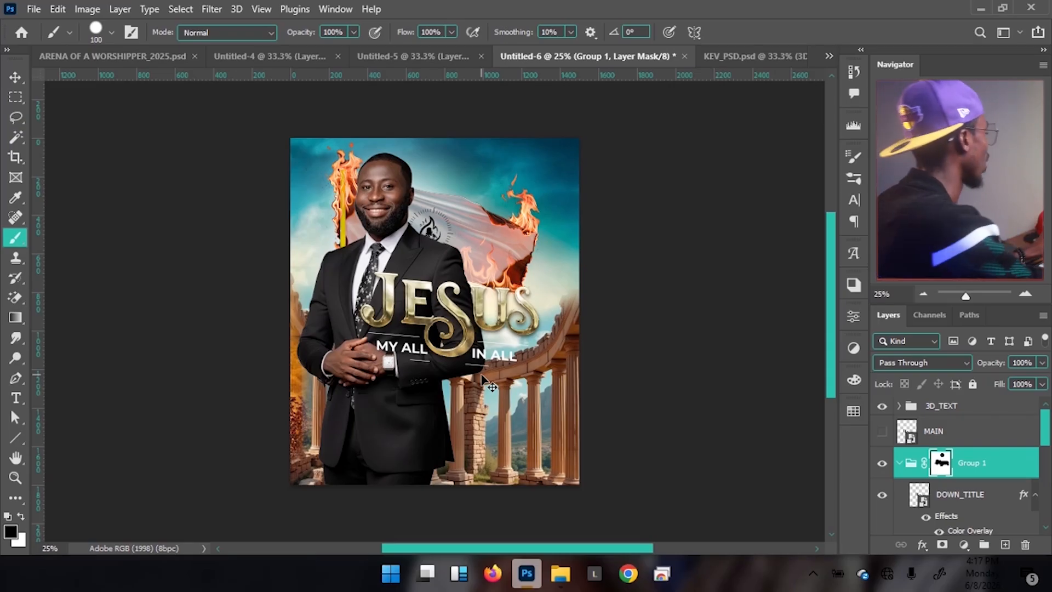
- Group the 3D_TEXT group and the masked Group 1 together, and nudge the combined title slightly down the flyer
{"action": "key", "text": "v"}
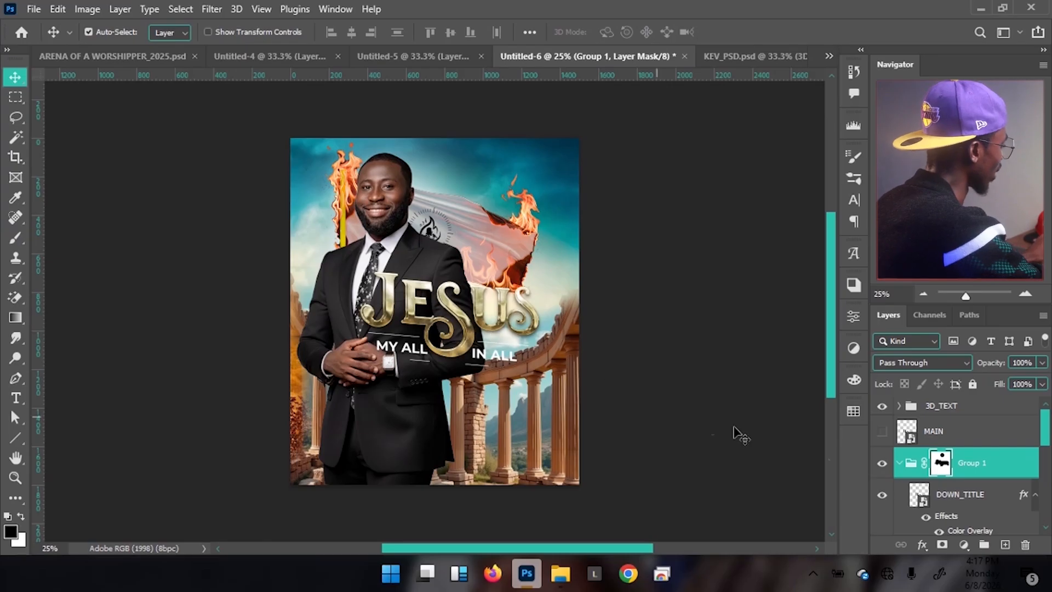
{"action": "left_click", "coordinate": [999, 463]}
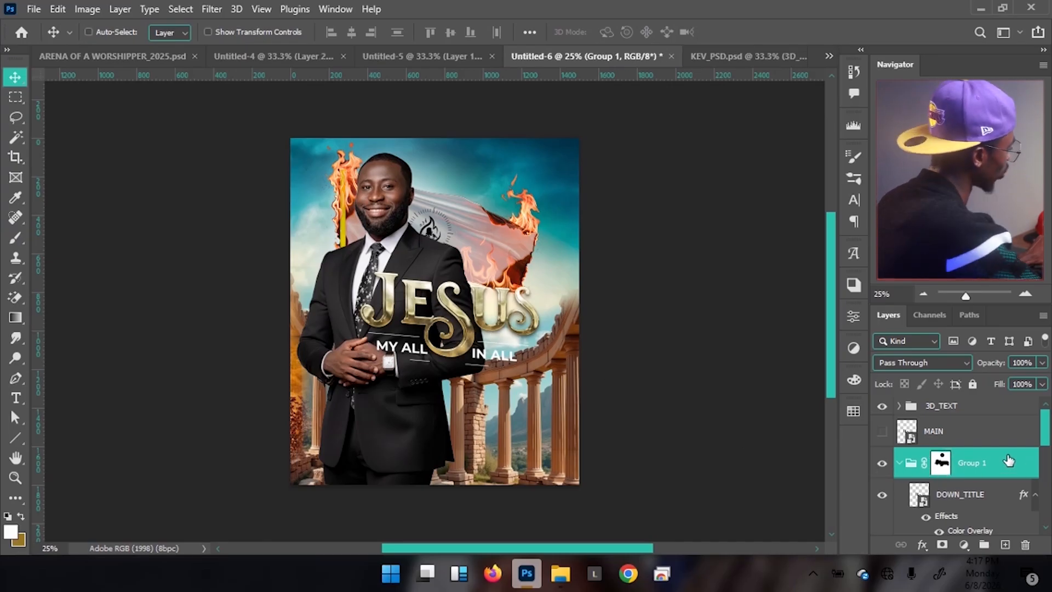
{"action": "left_click", "coordinate": [942, 406], "text": "ctrl"}
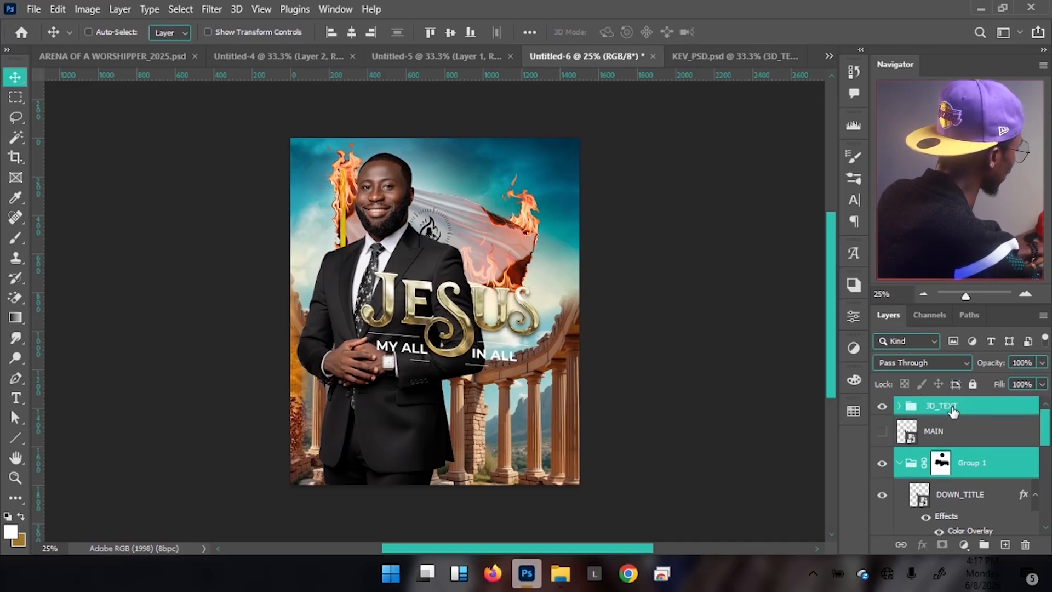
{"action": "key", "text": "ctrl+g"}
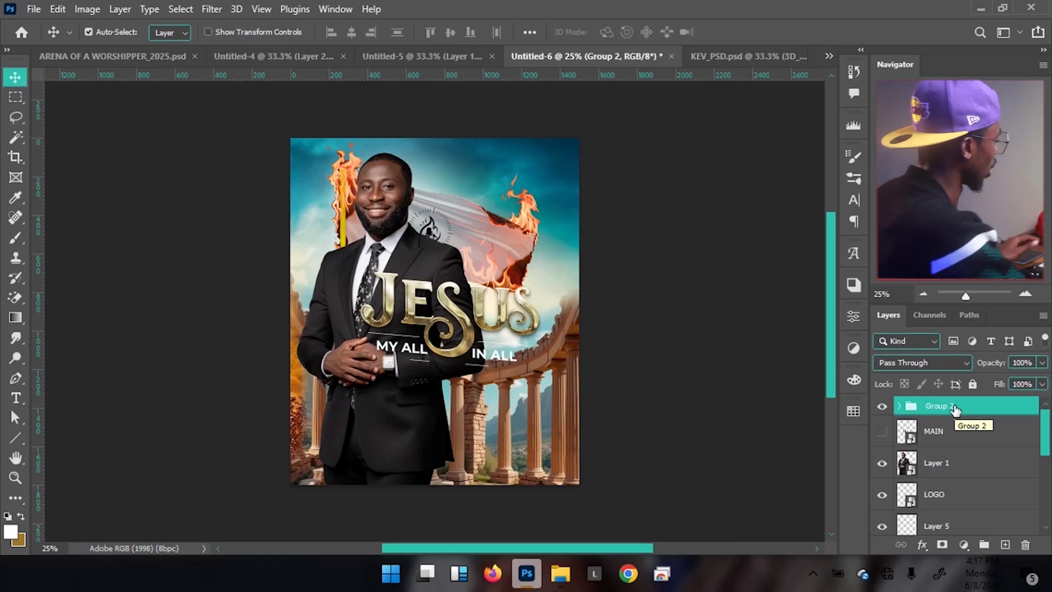
{"action": "key", "text": "shift+Down"}
{"action": "key", "text": "shift+Down"}
{"action": "key", "text": "shift+Down"}
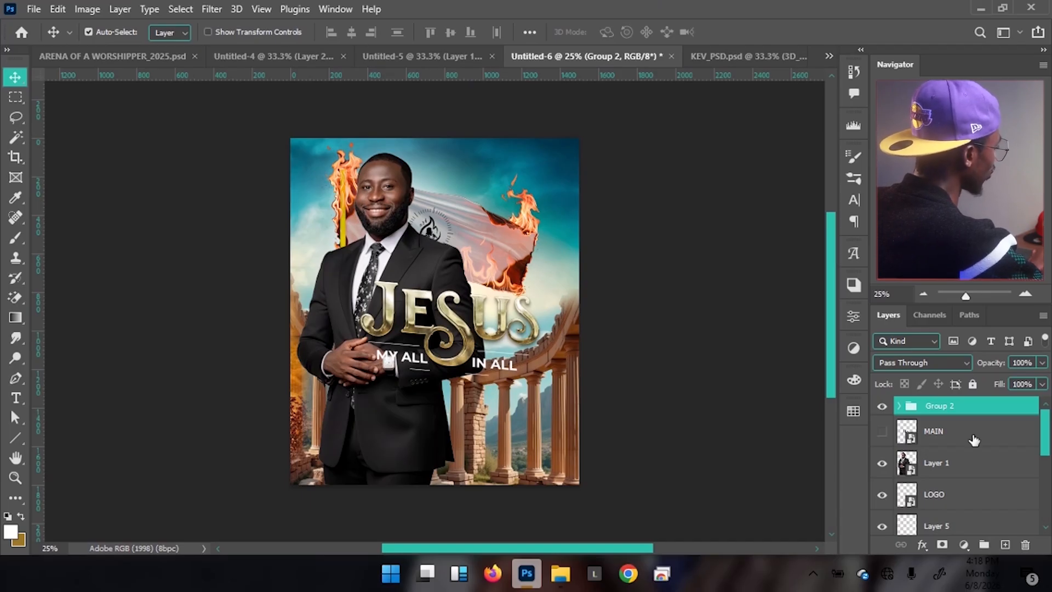
- Create a new blank layer named UNDERNEATH above Group 2
{"action": "key", "text": "ctrl"}
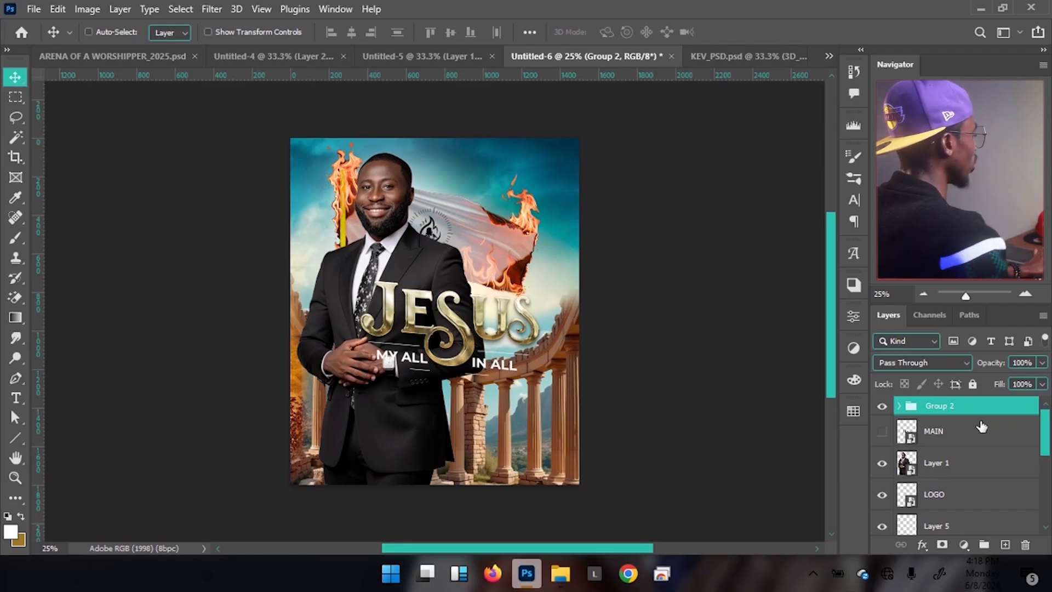
{"action": "key", "text": "ctrl+shift+n"}
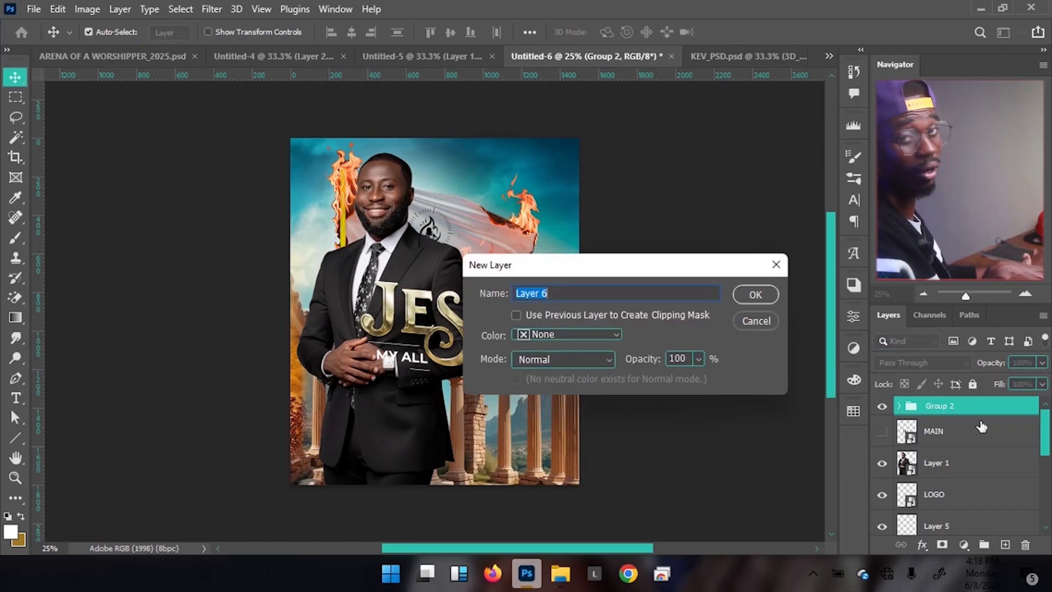
{"action": "type", "text": "UNDE"}
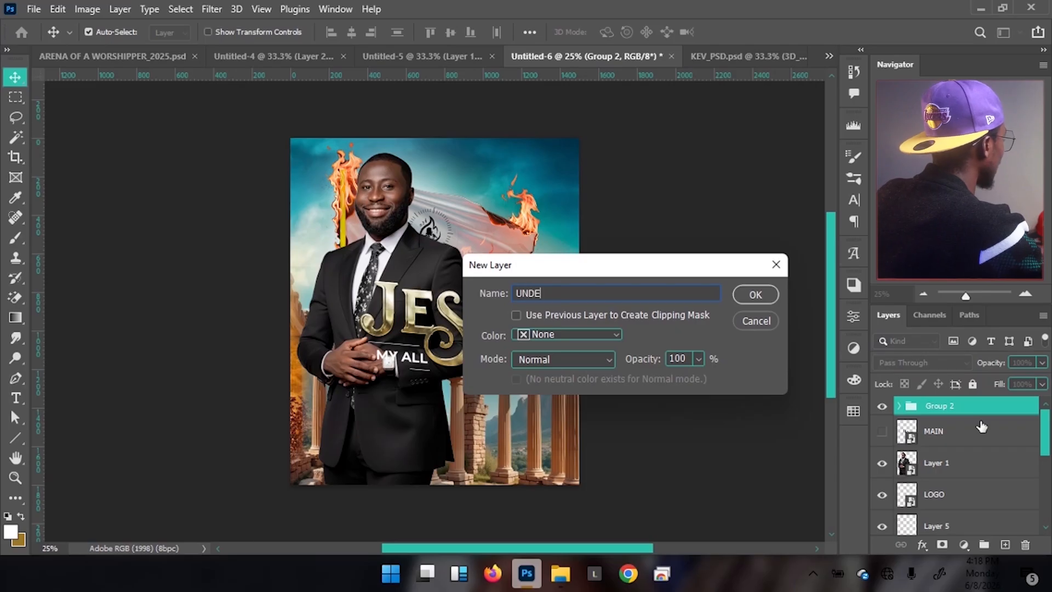
{"action": "type", "text": "RNEATH"}
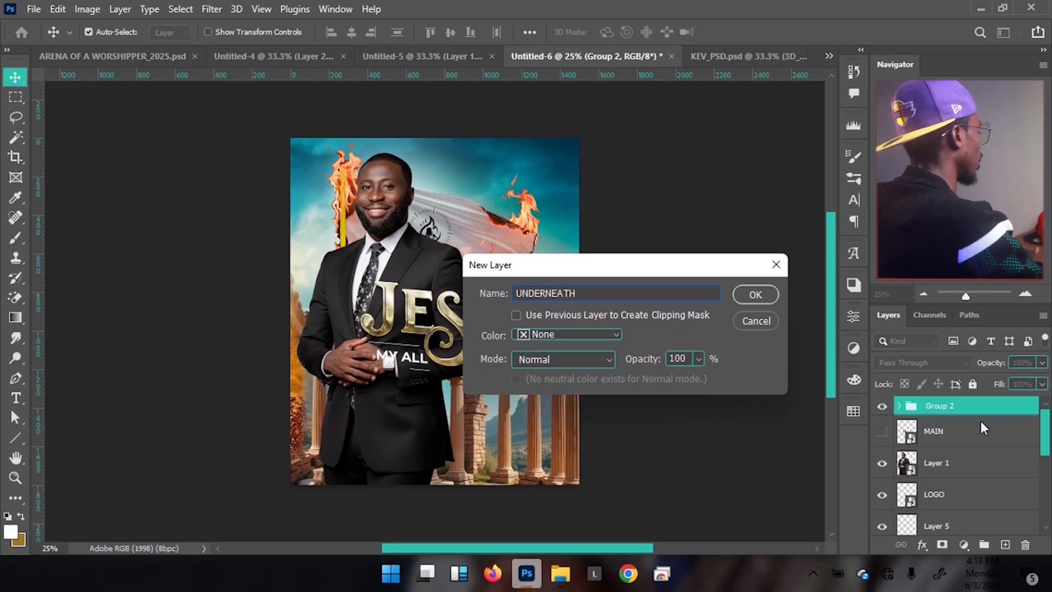
{"action": "key", "text": "Return"}
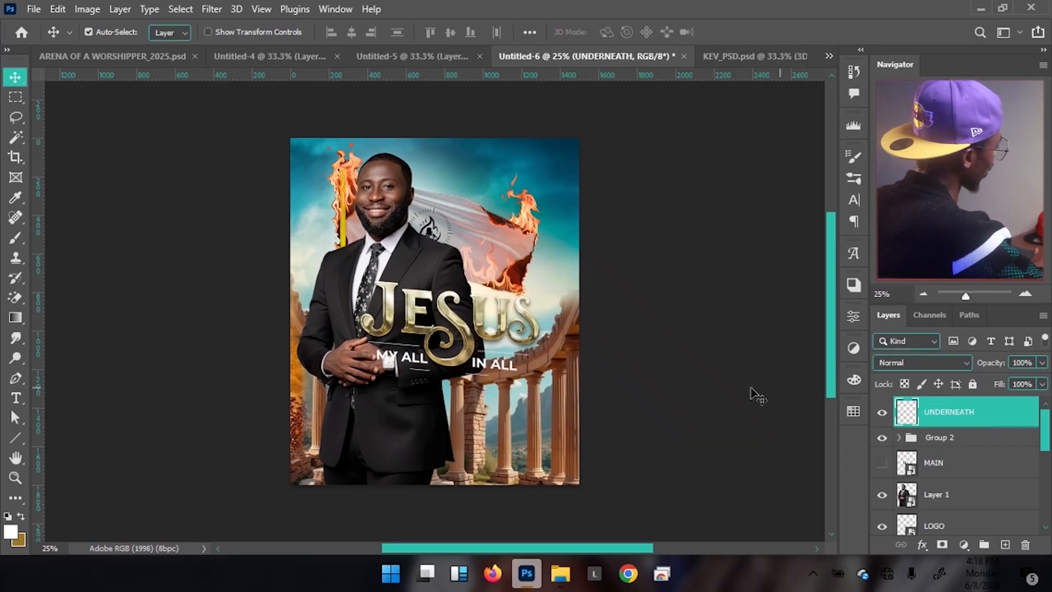
- Draw a black (000000) foreground-to-transparent linear gradient on the UNDERNEATH layer, rising from the flyer's bottom edge to near its top
{"action": "left_click", "coordinate": [10, 530]}
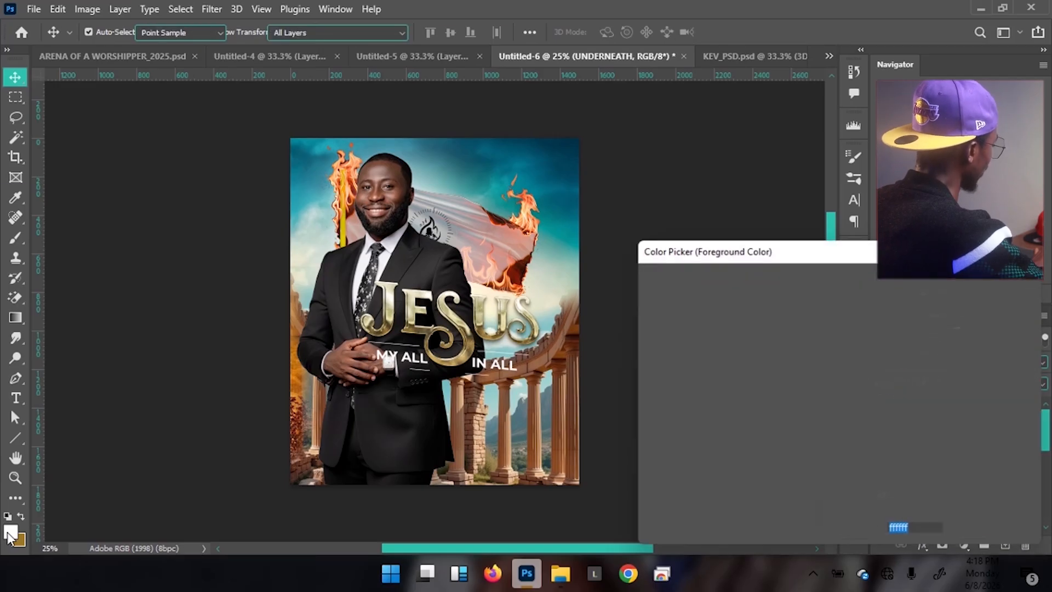
{"action": "type", "text": "000000"}
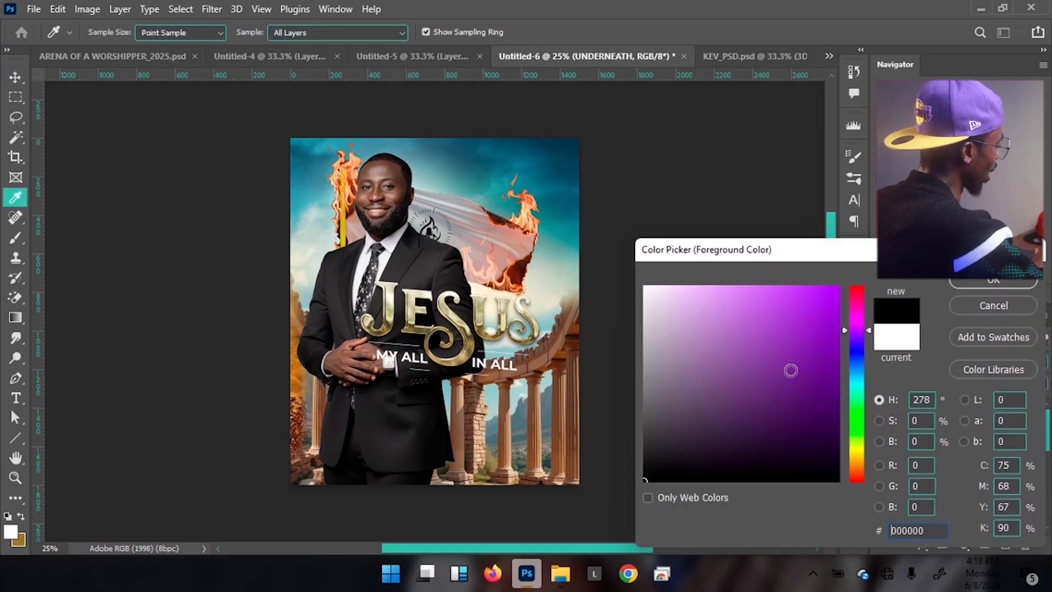
{"action": "left_click", "coordinate": [998, 282]}
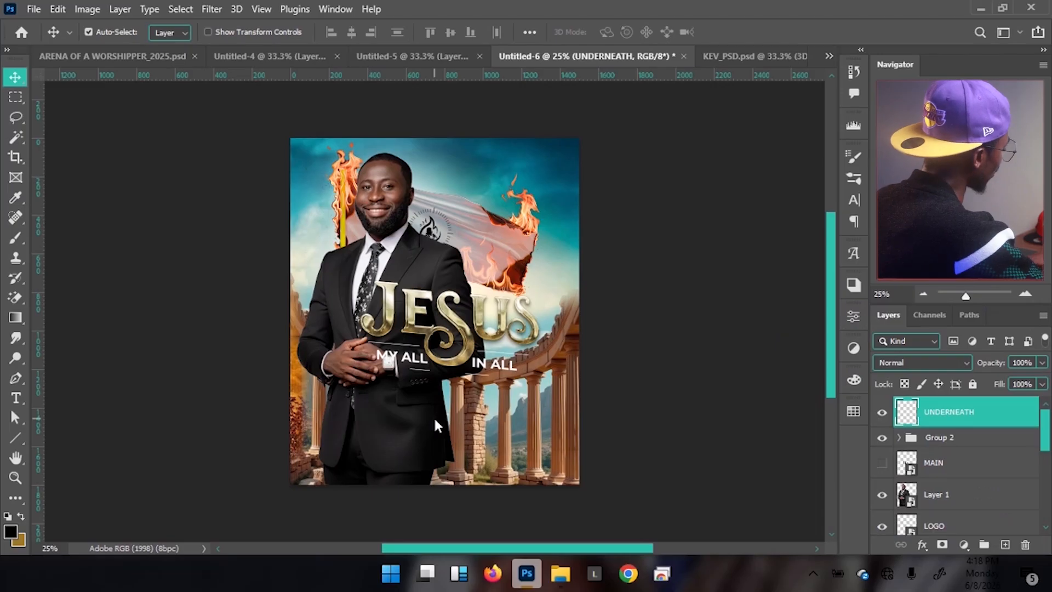
{"action": "key", "text": "g"}
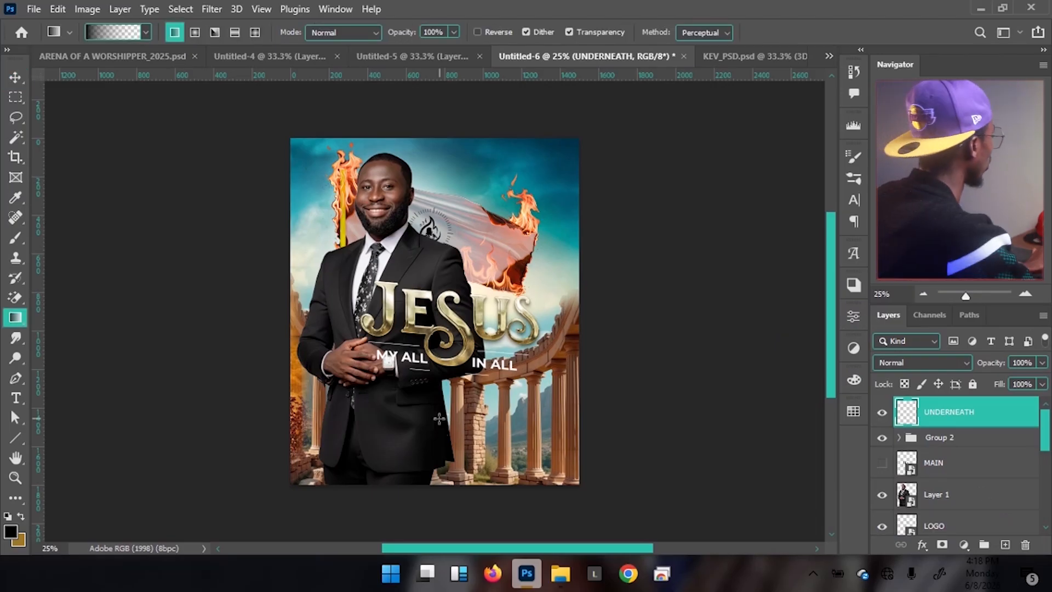
{"action": "left_click", "coordinate": [145, 32]}
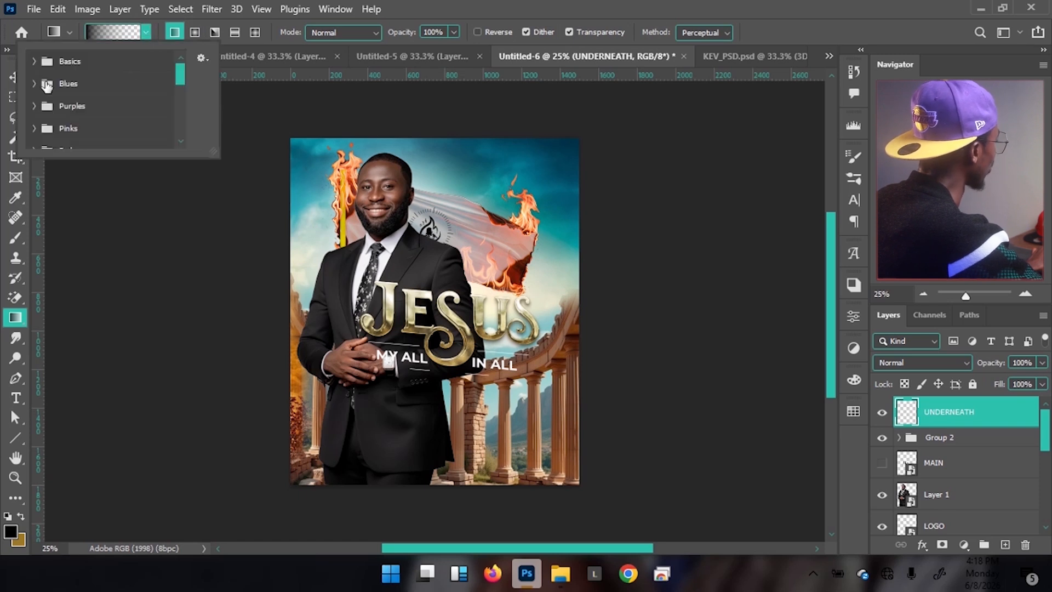
{"action": "left_click", "coordinate": [33, 62]}
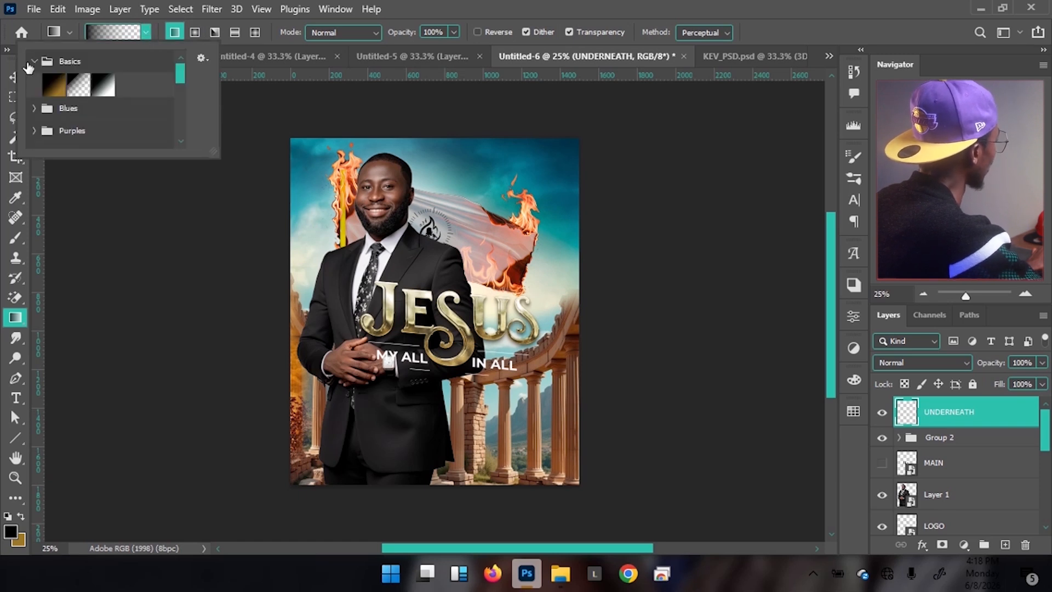
{"action": "left_click", "coordinate": [59, 87]}
{"action": "left_click", "coordinate": [103, 85]}
{"action": "left_click", "coordinate": [77, 84]}
{"action": "left_click", "coordinate": [443, 11]}
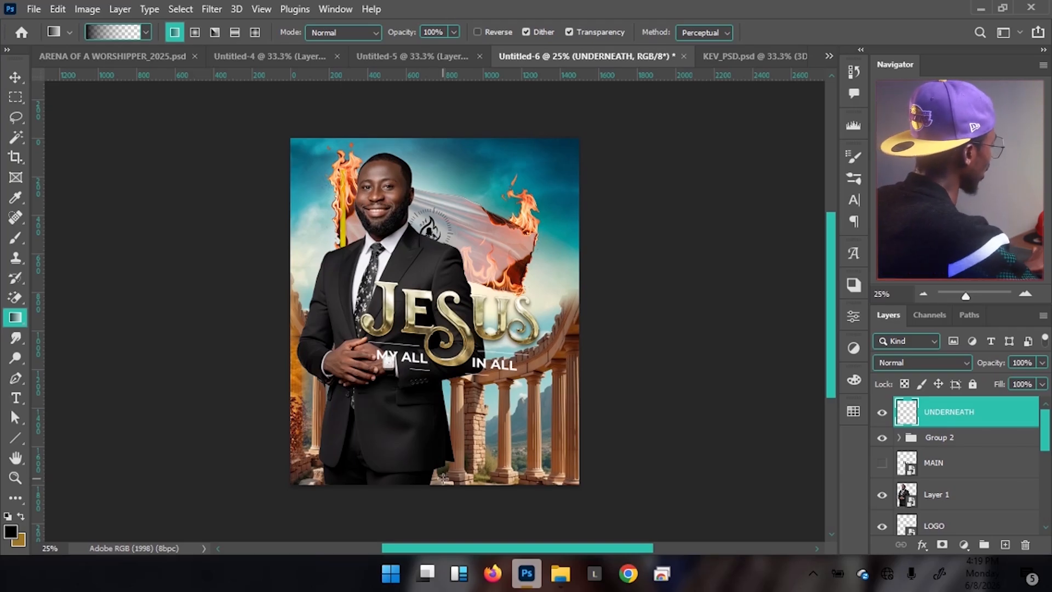
{"action": "left_click_drag", "start_coordinate": [442, 491], "coordinate": [441, 182]}
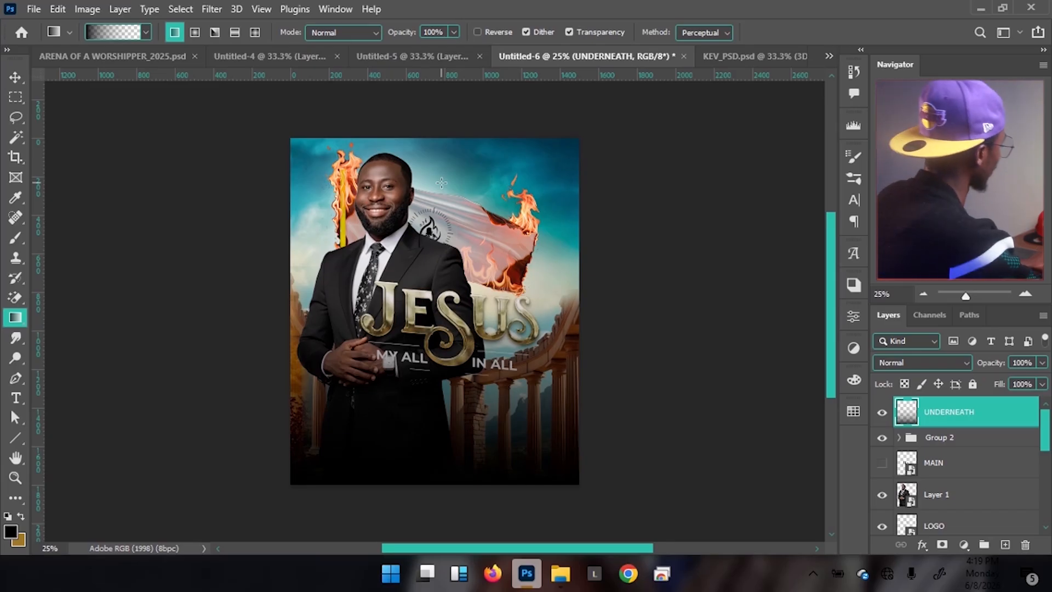
- Place the UNDERNEATH layer directly below Group 2 and rename that group TILE
{"action": "key", "text": "v"}
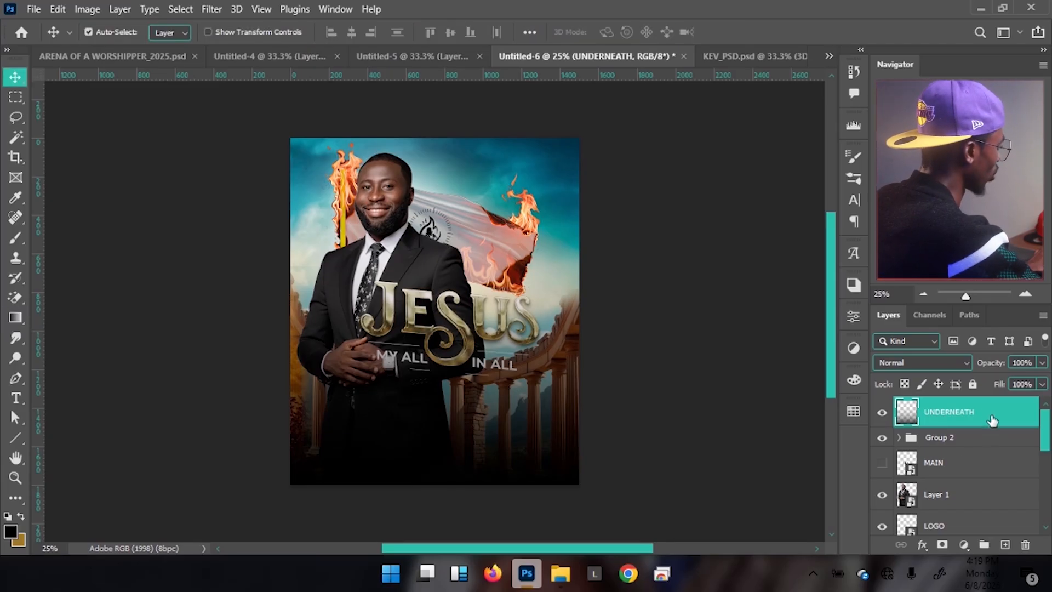
{"action": "left_click_drag", "start_coordinate": [985, 414], "coordinate": [965, 448]}
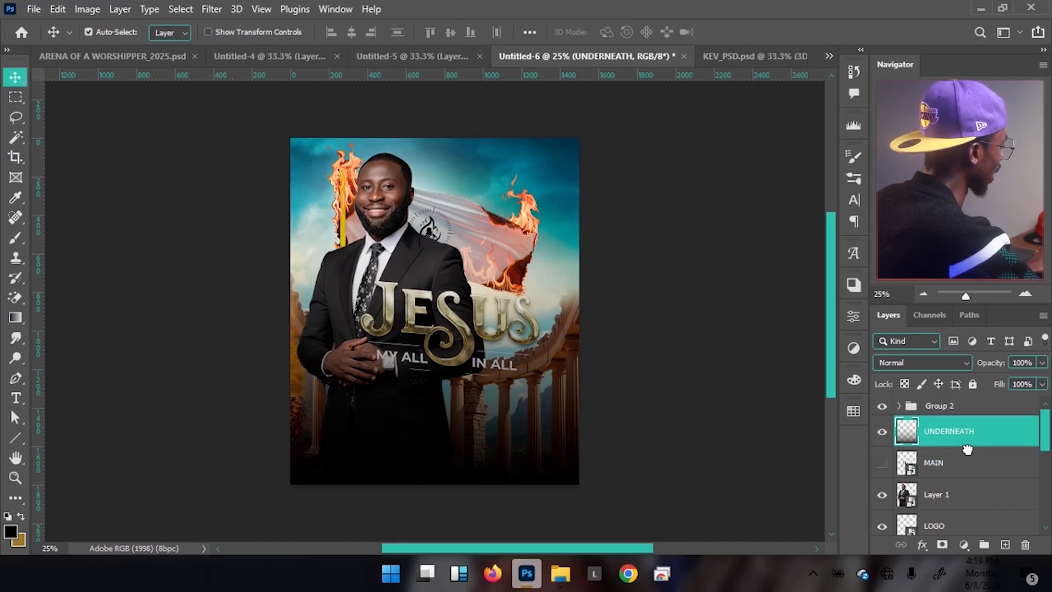
{"action": "double_click", "coordinate": [947, 410]}
{"action": "type", "text": "T"}
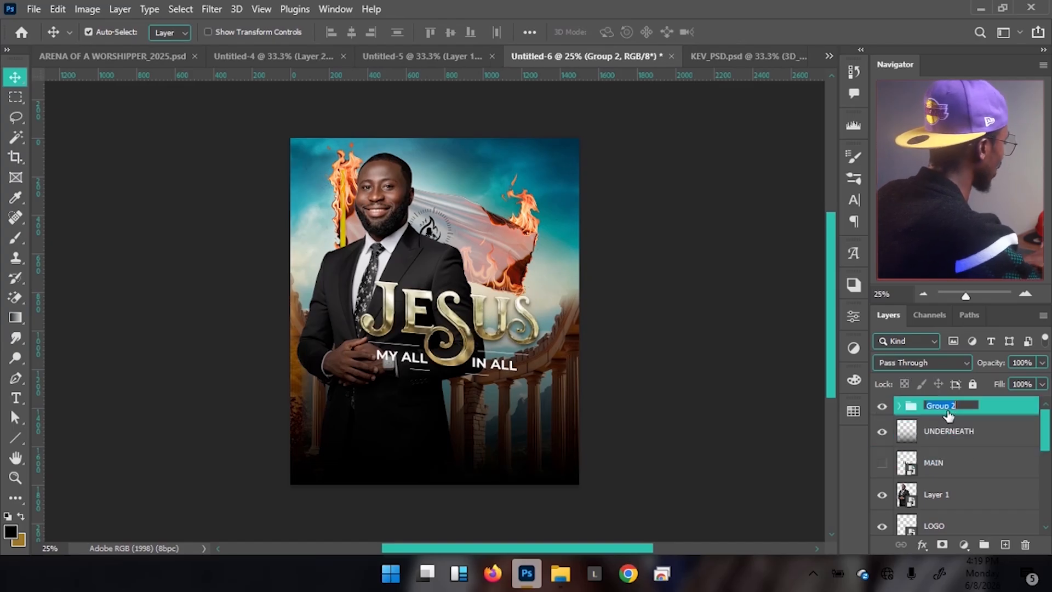
{"action": "type", "text": "ILE"}
{"action": "key", "text": "Return"}
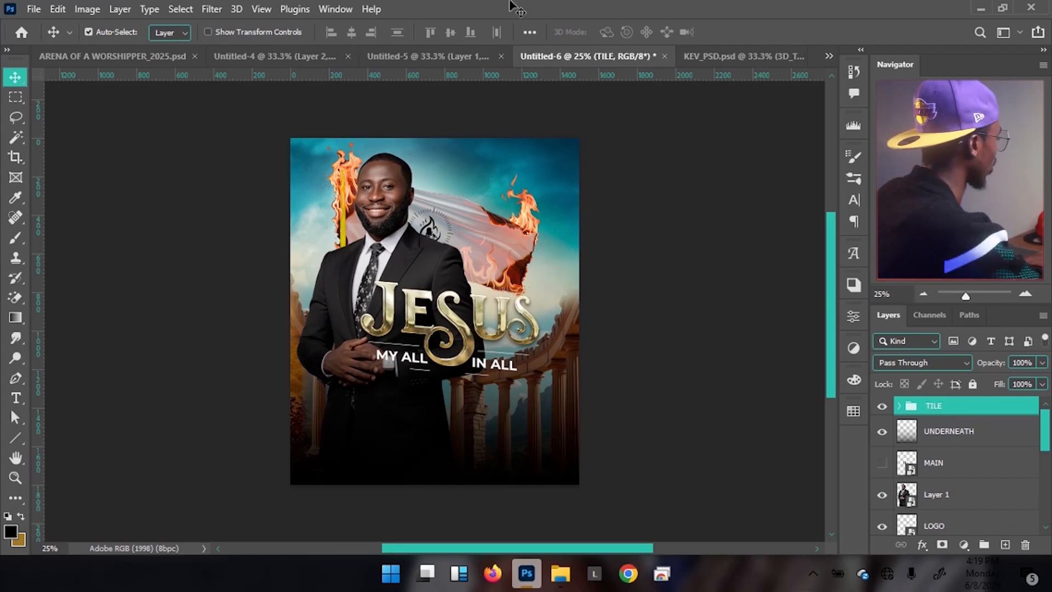
- Stretch the UNDERNEATH gradient upward to 123.46% height so it reaches the flyer's top edge
{"action": "left_click", "coordinate": [947, 431]}
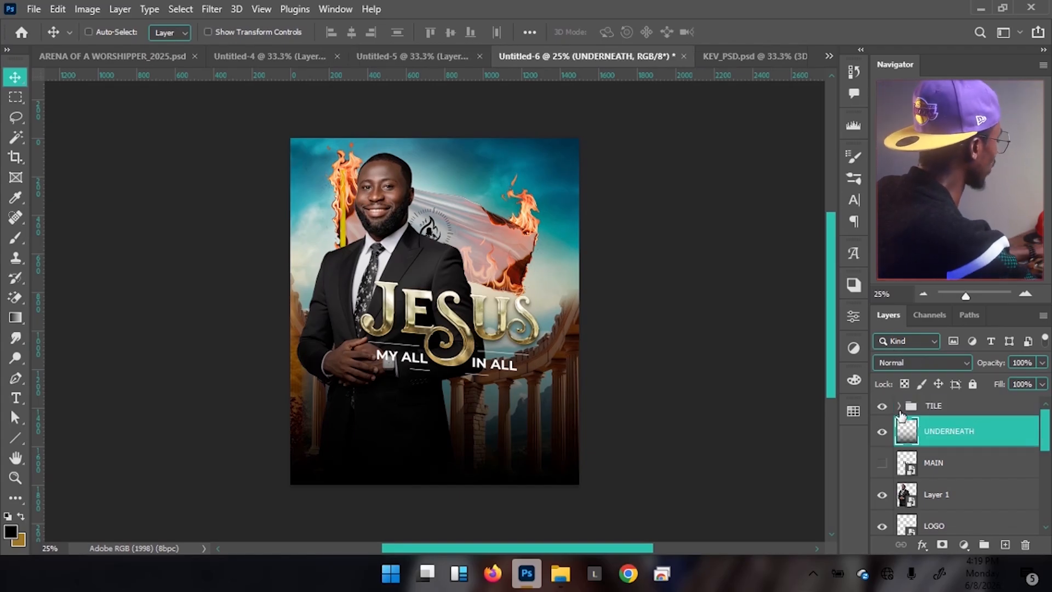
{"action": "key", "text": "ctrl+t"}
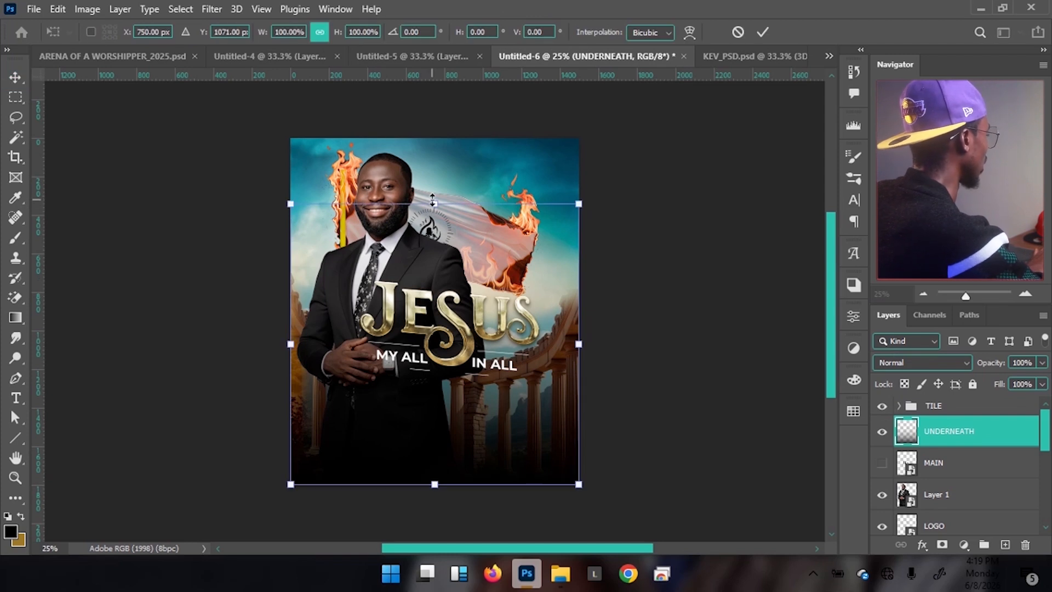
{"action": "left_click_drag", "start_coordinate": [448, 148], "coordinate": [446, 133]}
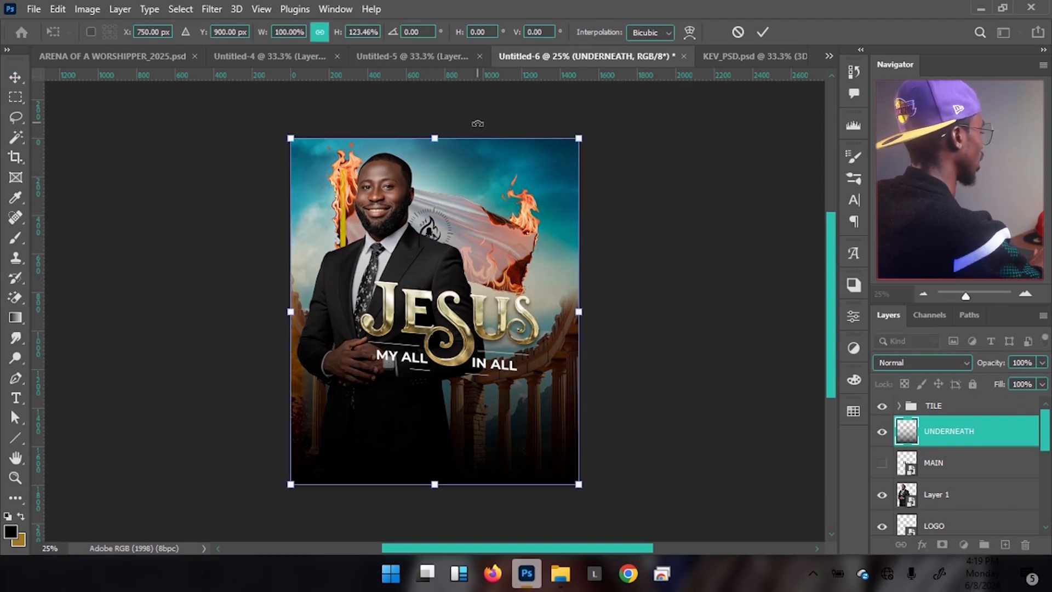
{"action": "key", "text": "Return"}
- Lower the UNDERNEATH layer's fill to 76%
{"action": "left_click", "coordinate": [1042, 384]}
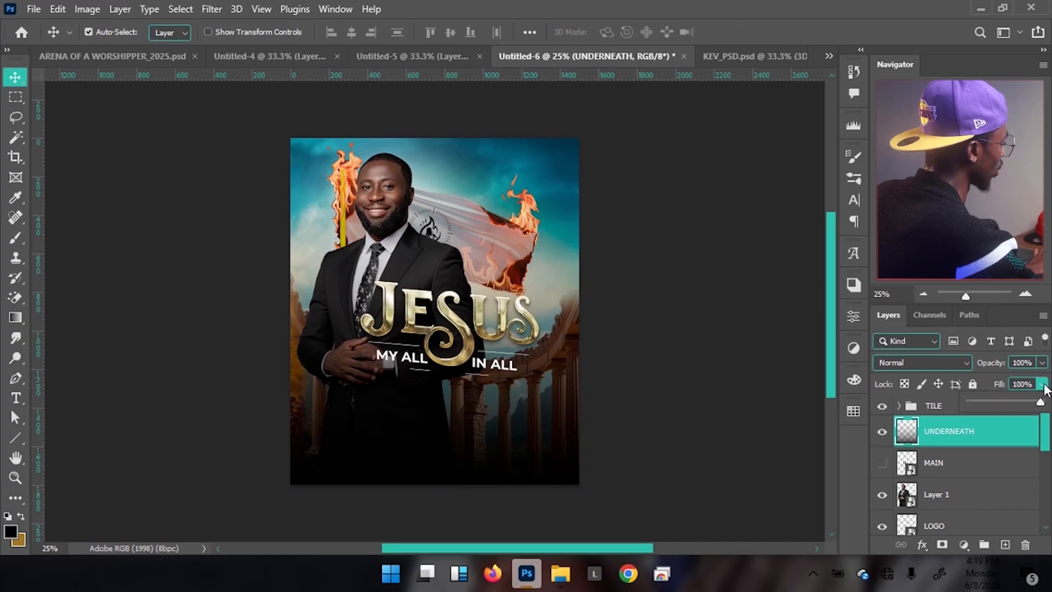
{"action": "left_click", "coordinate": [1017, 403]}
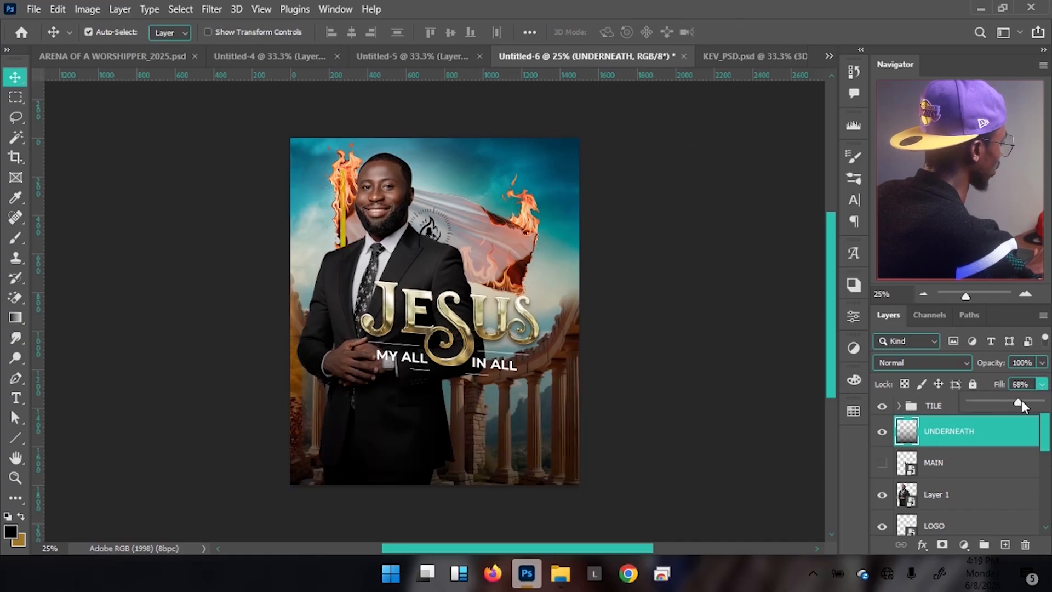
{"action": "left_click", "coordinate": [1023, 402]}
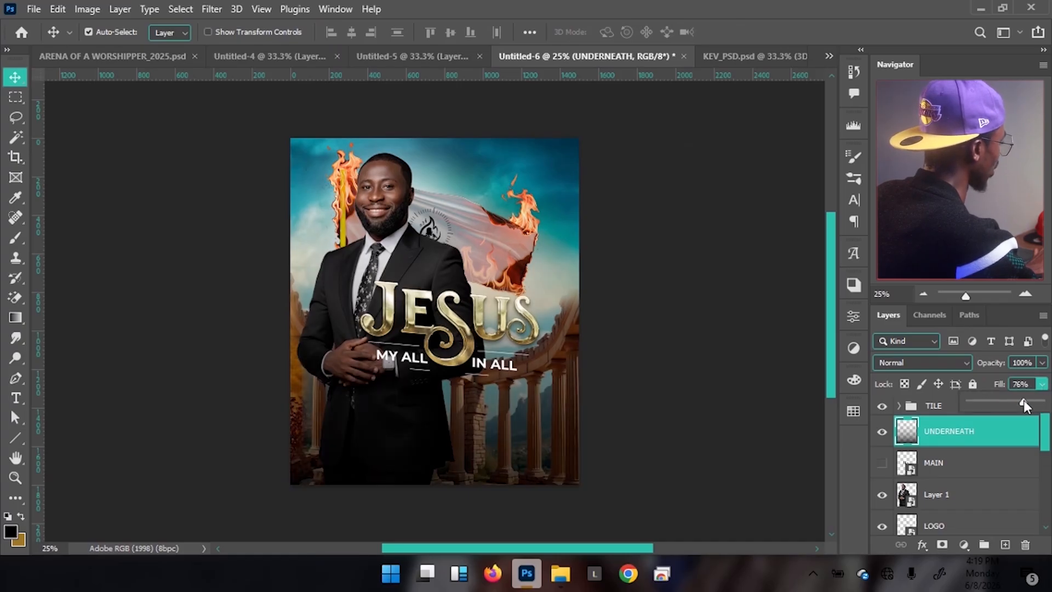
{"action": "left_click", "coordinate": [1023, 432]}
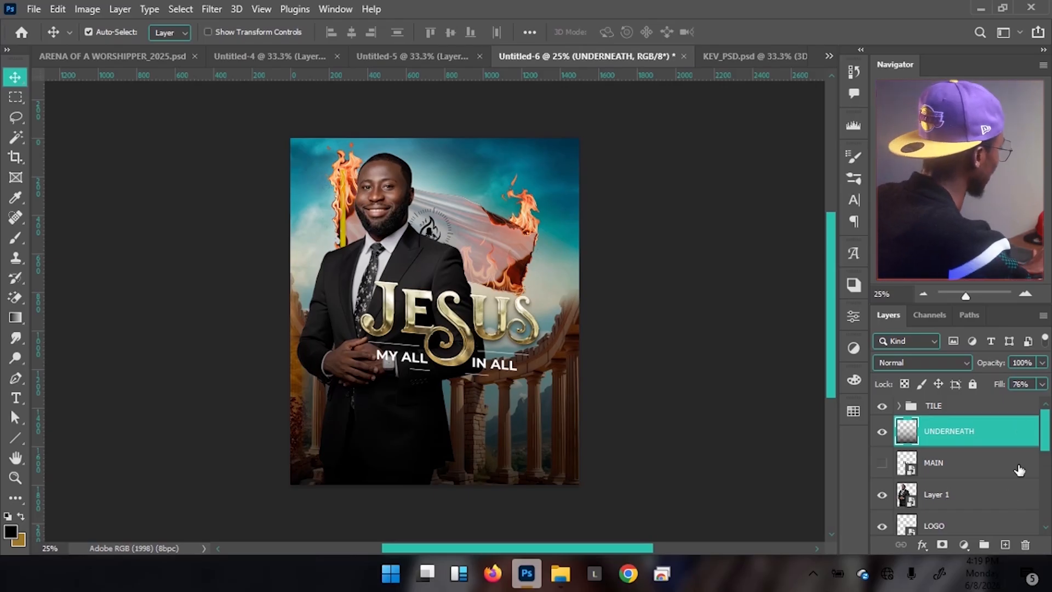
- Select the TILE group and nudge the JESUS title slightly down the flyer, fine-tuning its vertical position
{"action": "right_click", "coordinate": [465, 340]}
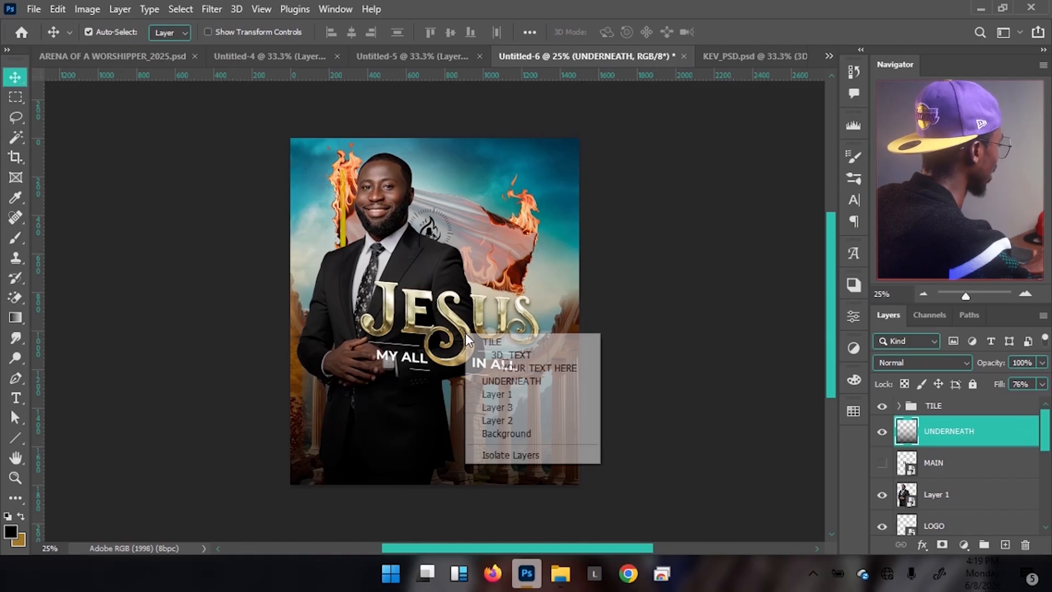
{"action": "left_click", "coordinate": [504, 342]}
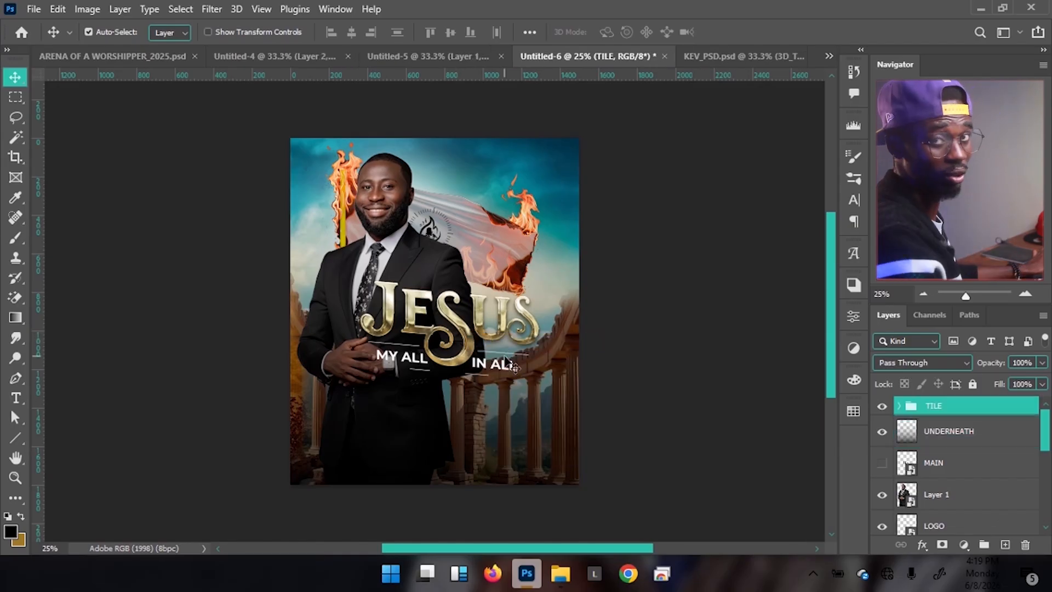
{"action": "key", "text": "shift+Down"}
{"action": "key", "text": "shift+Down"}
{"action": "key", "text": "shift+Down"}
{"action": "key", "text": "shift+Down"}
{"action": "key", "text": "shift+Down"}
{"action": "key", "text": "shift+Down"}
{"action": "key", "text": "shift+Down"}
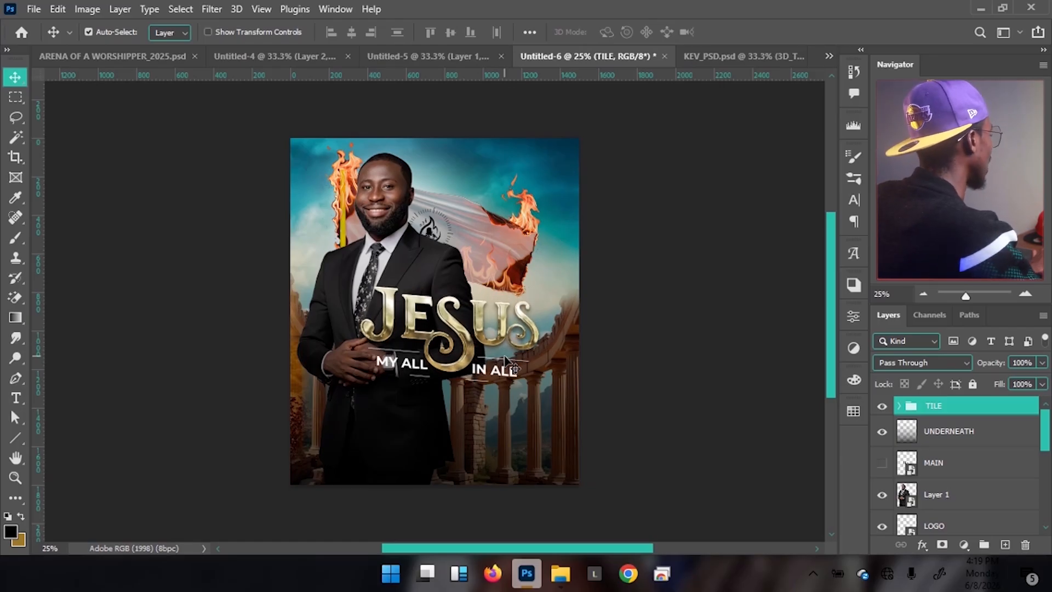
{"action": "key", "text": "shift+Down"}
{"action": "key", "text": "shift+Down"}
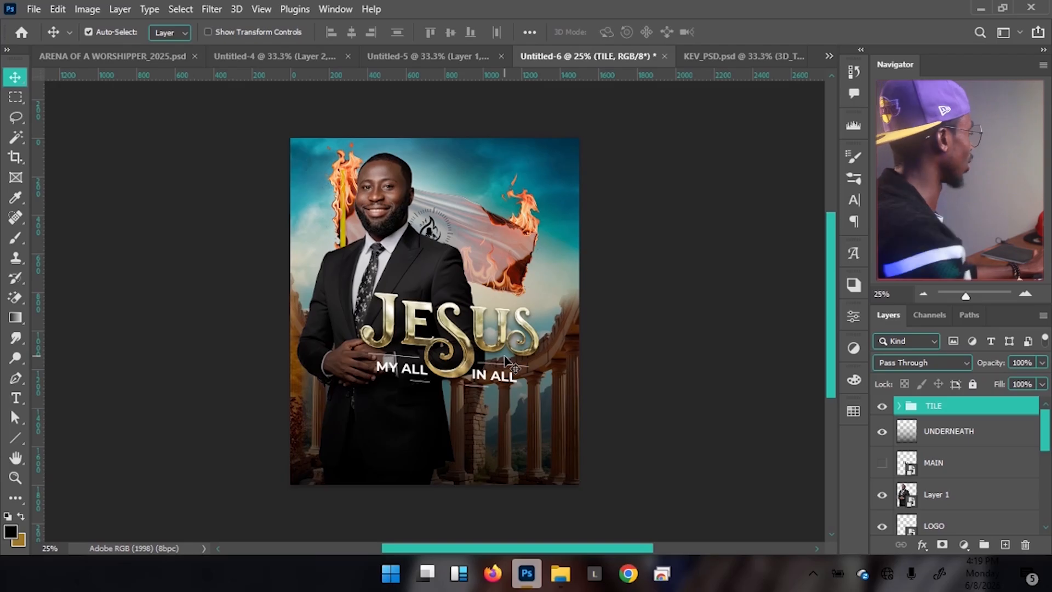
{"action": "key", "text": "shift+Up"}
{"action": "key", "text": "shift+Up"}
{"action": "key", "text": "shift+Up"}
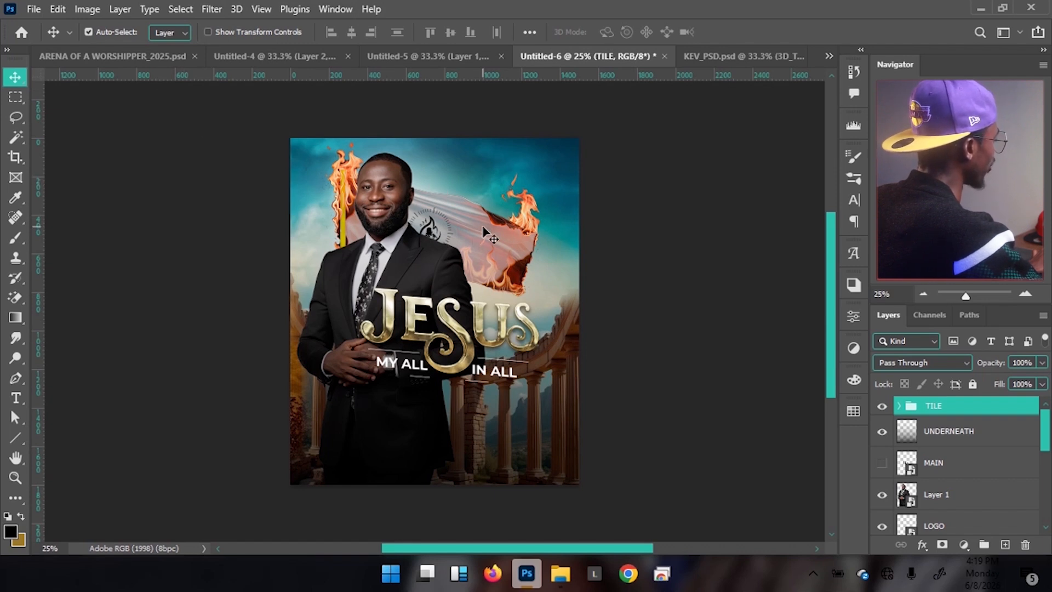
- Select the UNDERNEATH gradient layer and lock it completely
{"action": "left_click", "coordinate": [507, 231]}
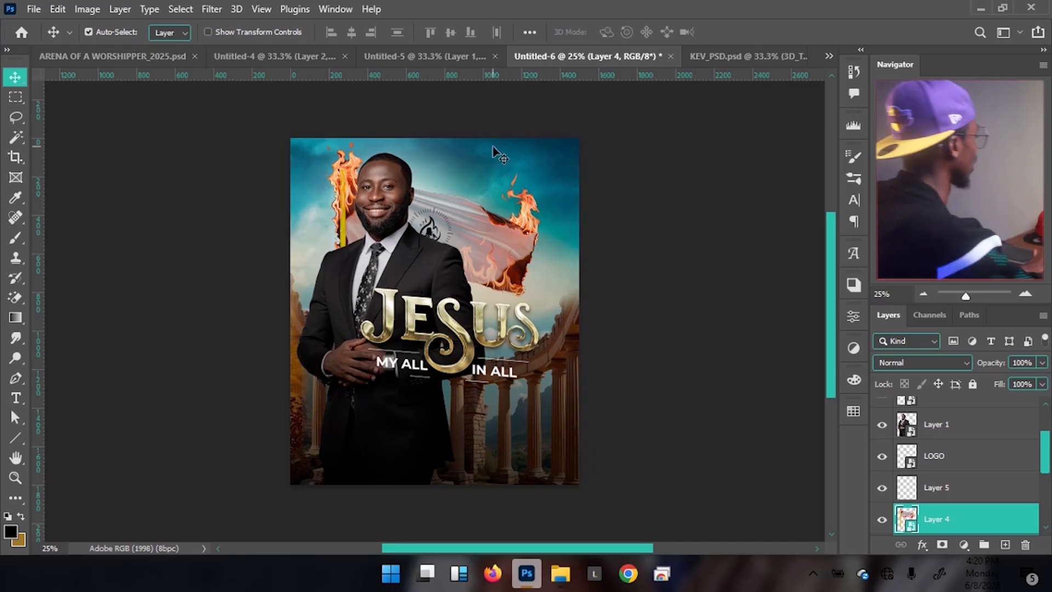
{"action": "left_click", "coordinate": [319, 401]}
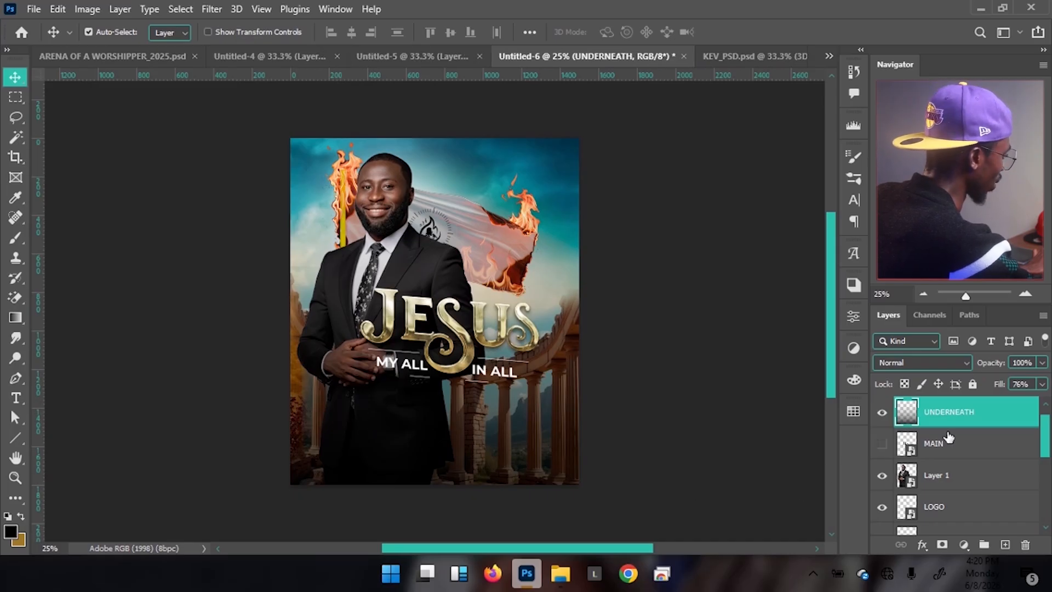
{"action": "left_click", "coordinate": [974, 384]}
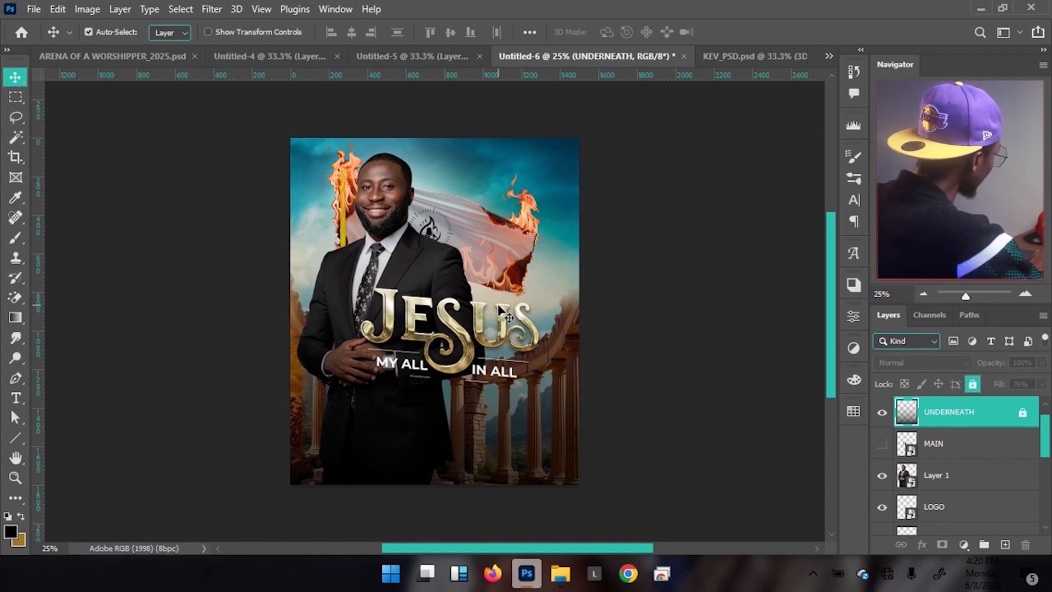
- Nudge the TILE group one more increment down the flyer, then select the columns layer, Layer 3
{"action": "right_click", "coordinate": [470, 354]}
{"action": "left_click", "coordinate": [496, 359]}
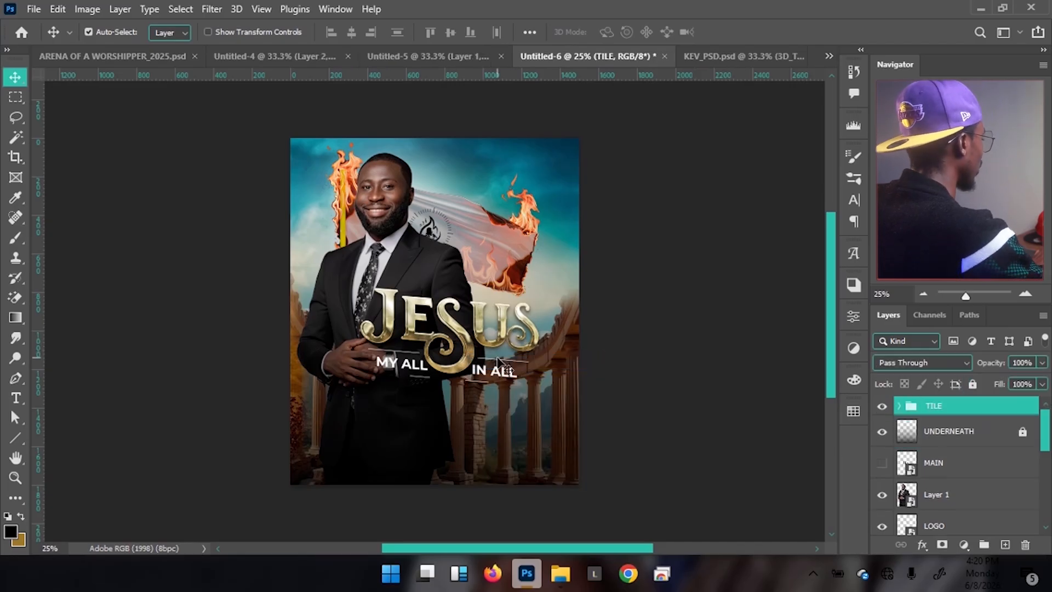
{"action": "key", "text": "shift+Down"}
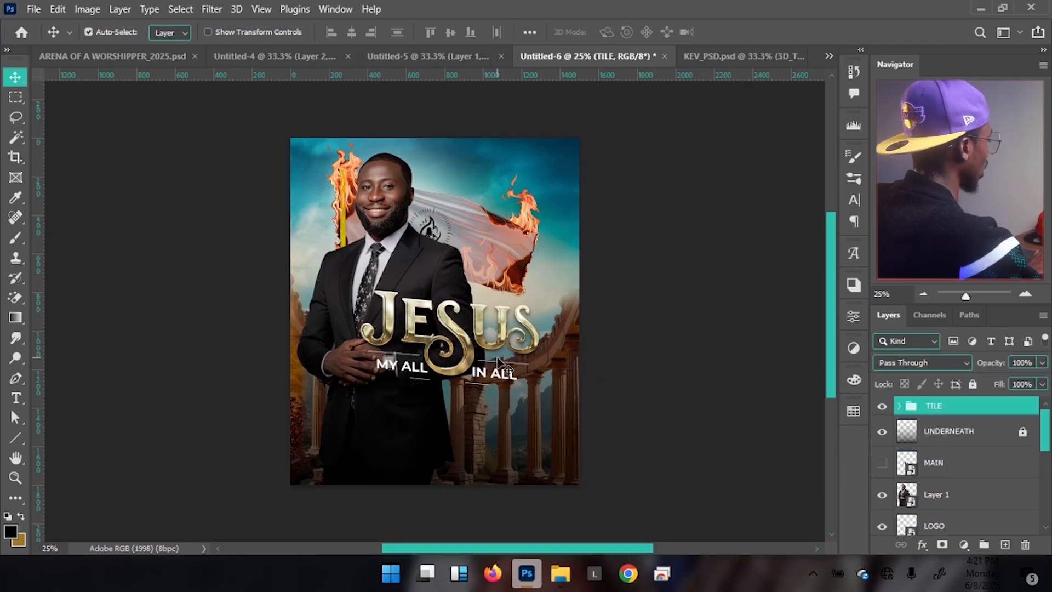
{"action": "left_click", "coordinate": [571, 460]}
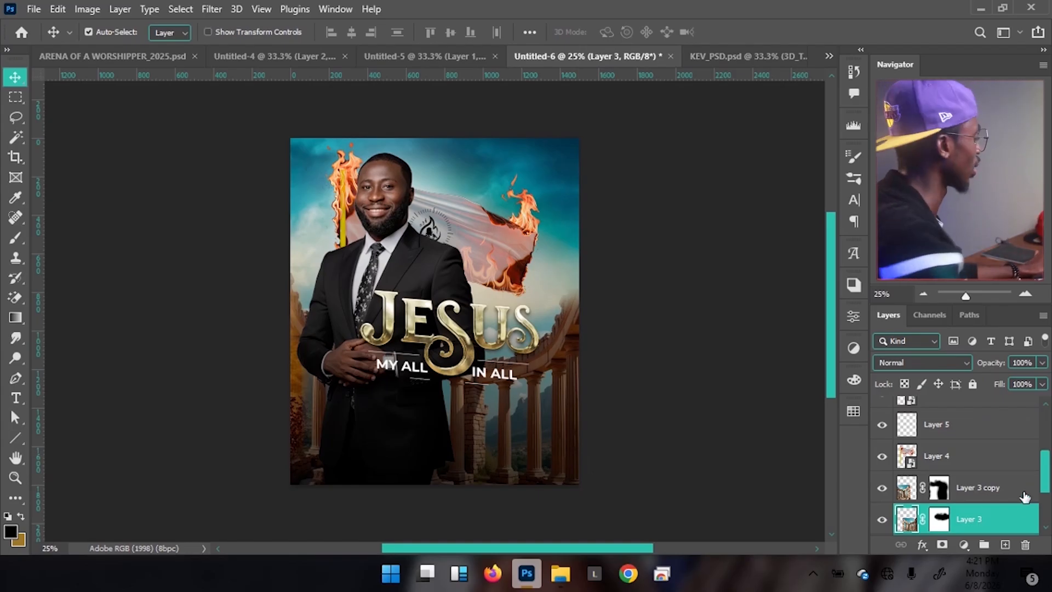
- Group Layer 3 and Layer 3 copy and convert the group to a smart object
{"action": "key", "text": "ctrl"}
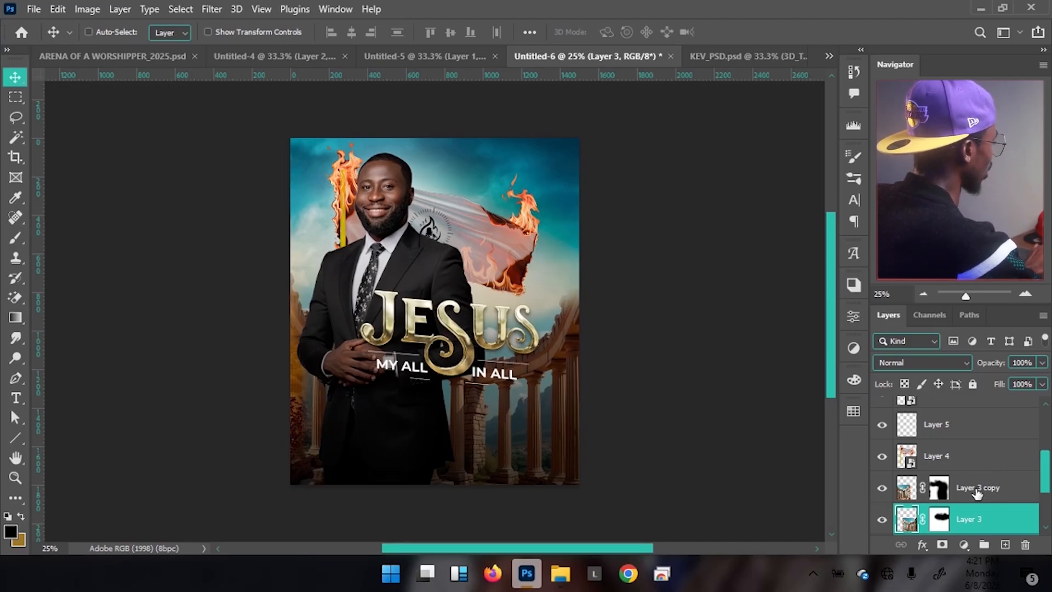
{"action": "left_click", "coordinate": [976, 493], "text": "shift"}
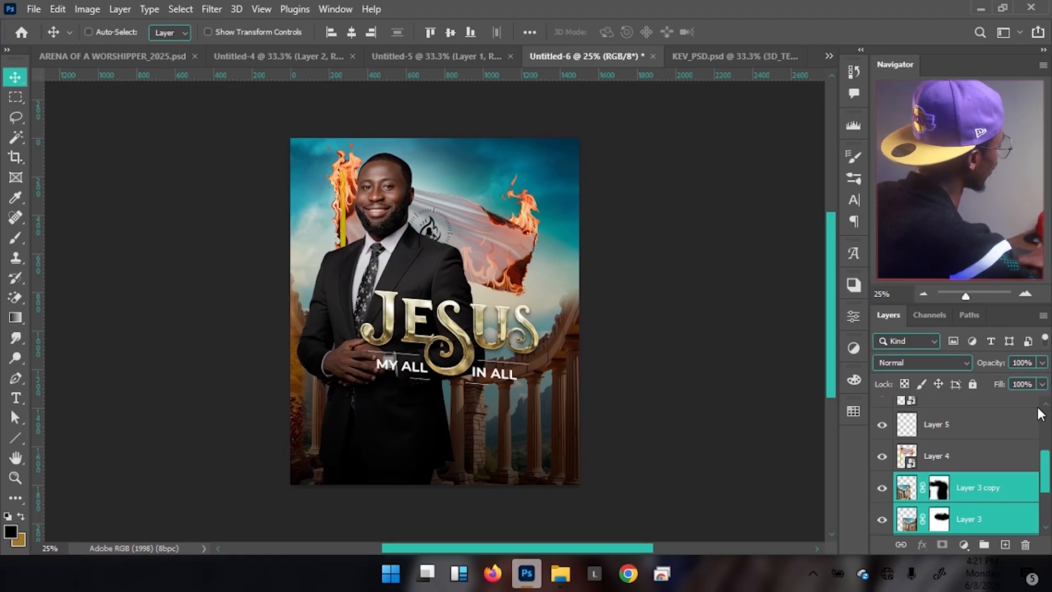
{"action": "key", "text": "ctrl+g"}
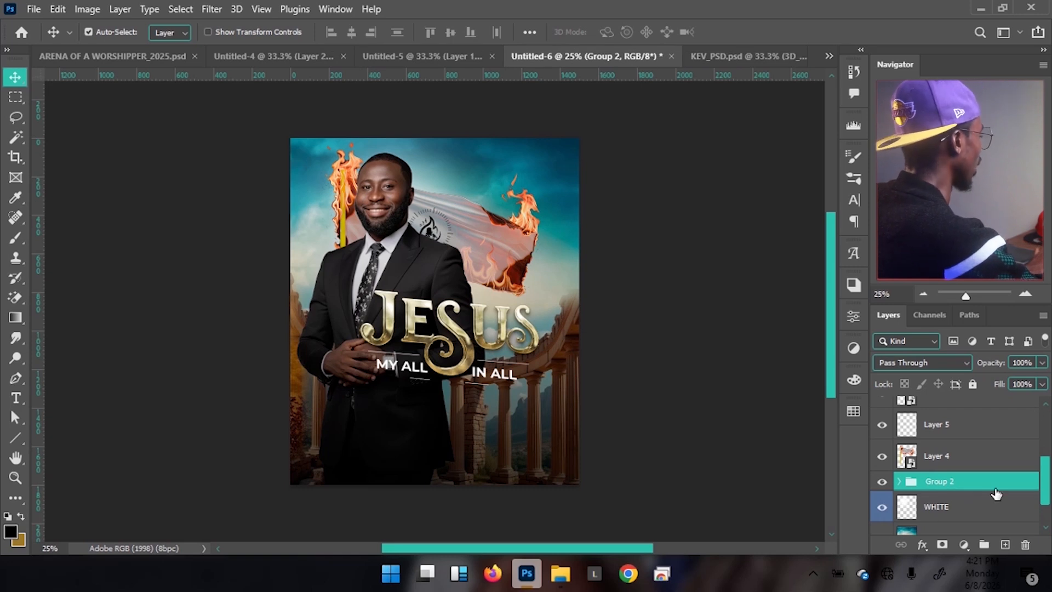
{"action": "right_click", "coordinate": [996, 492]}
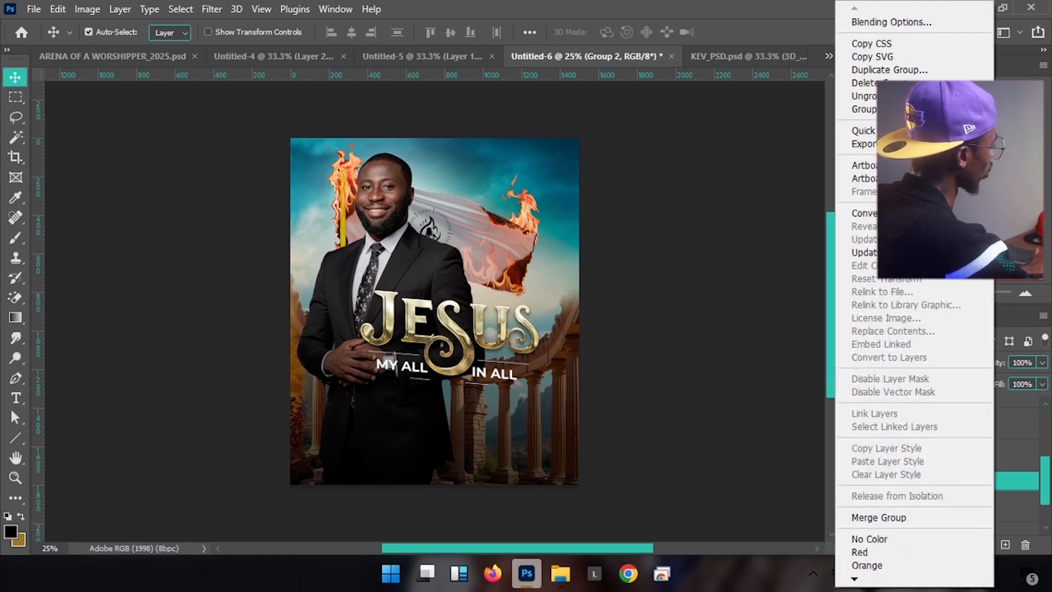
{"action": "left_click", "coordinate": [864, 213]}
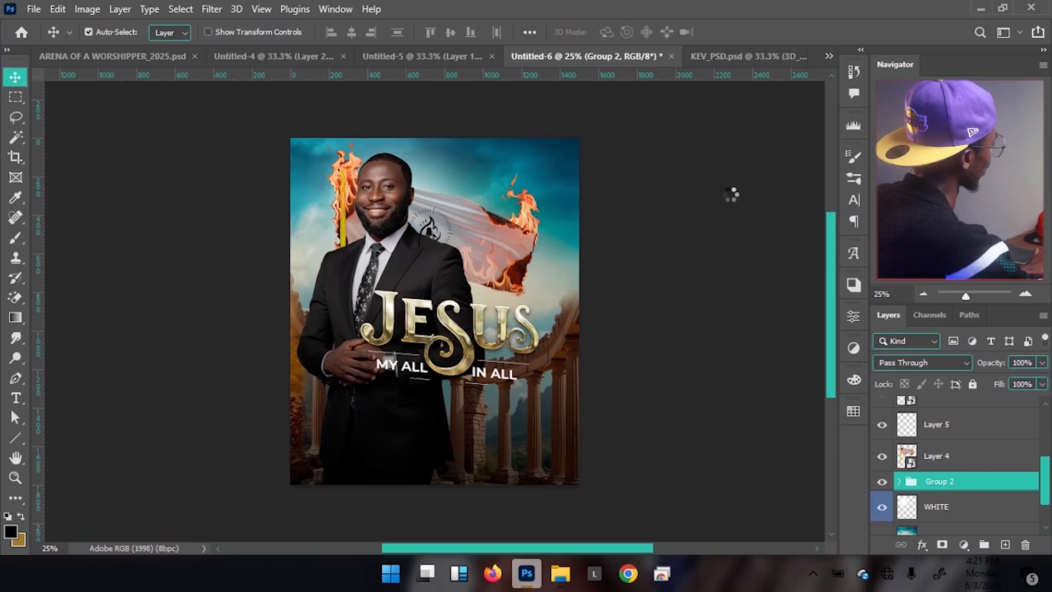
- Apply a Gaussian Blur with a 5.4-pixel radius to the Group 2 columns smart object
{"action": "left_click", "coordinate": [210, 11]}
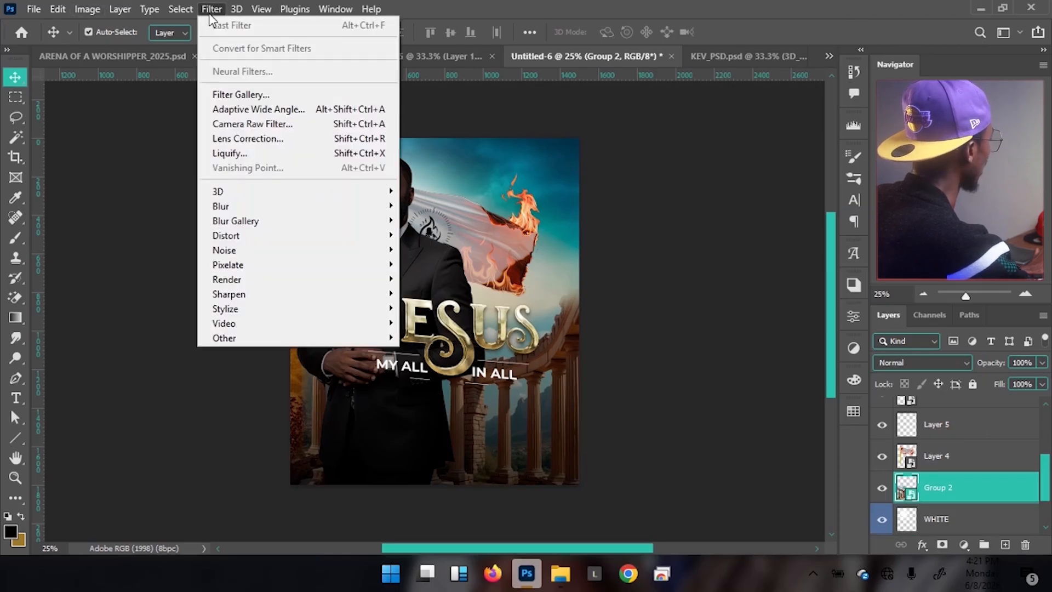
{"action": "mouse_move", "coordinate": [300, 208]}
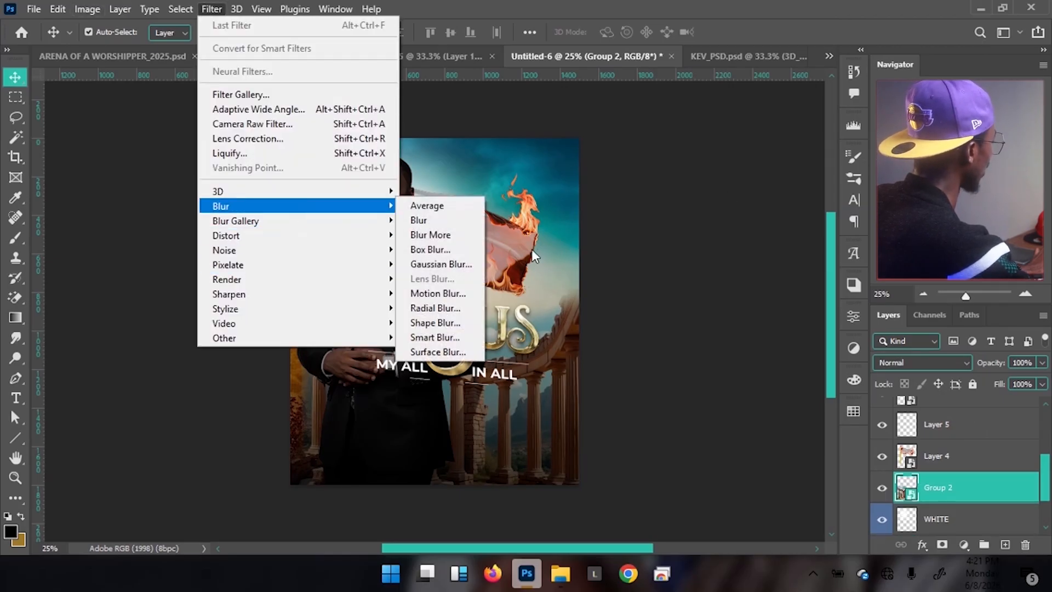
{"action": "left_click", "coordinate": [438, 264]}
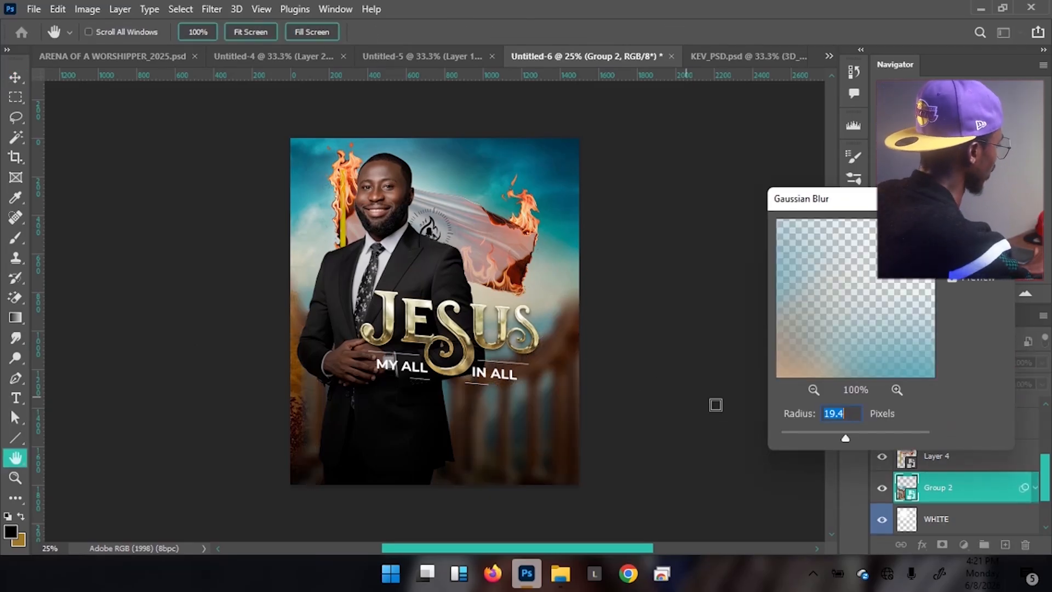
{"action": "left_click", "coordinate": [820, 431]}
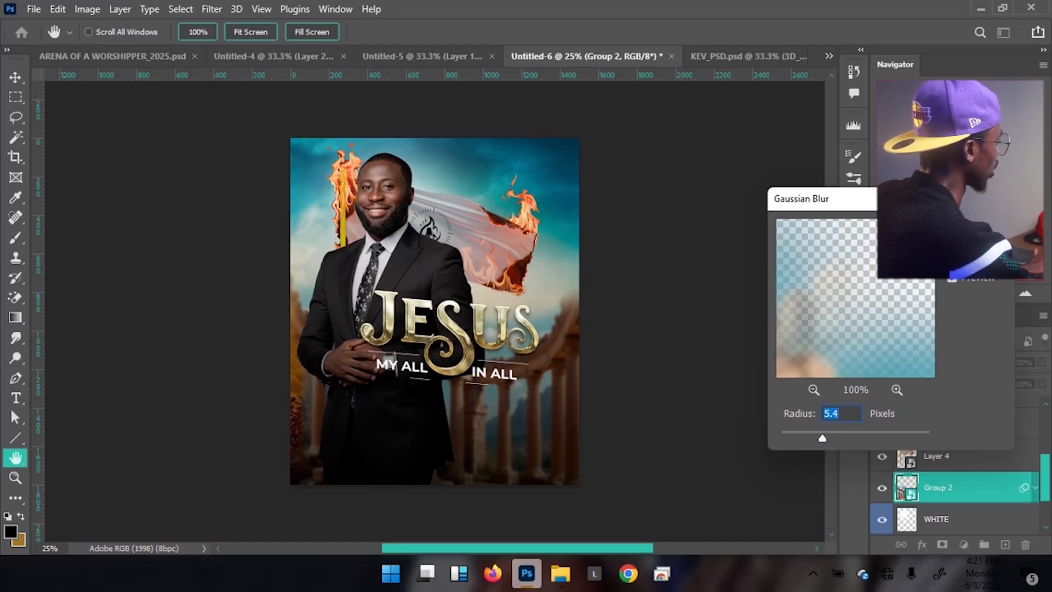
{"action": "key", "text": "Return"}
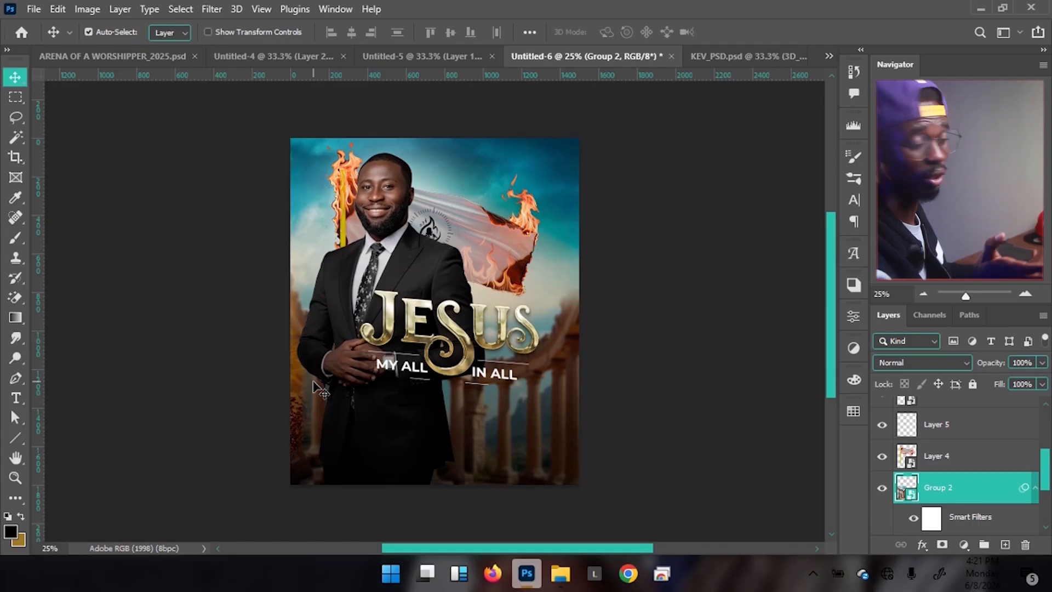
- Open the contents of the Group 2 smart object and close KEV_PSD.psd without saving it
{"action": "double_click", "coordinate": [906, 487]}
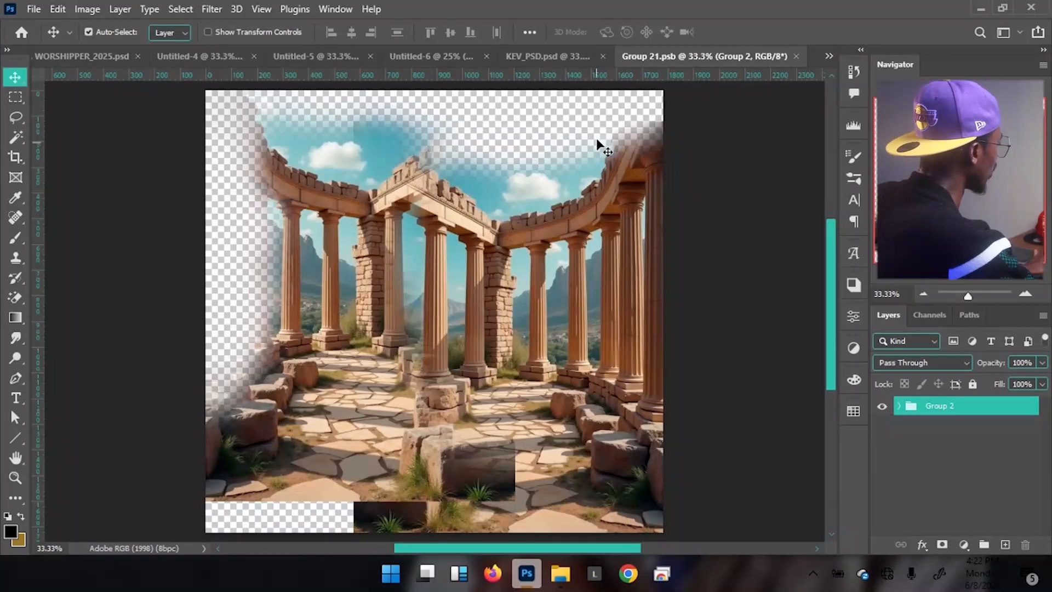
{"action": "left_click", "coordinate": [603, 56]}
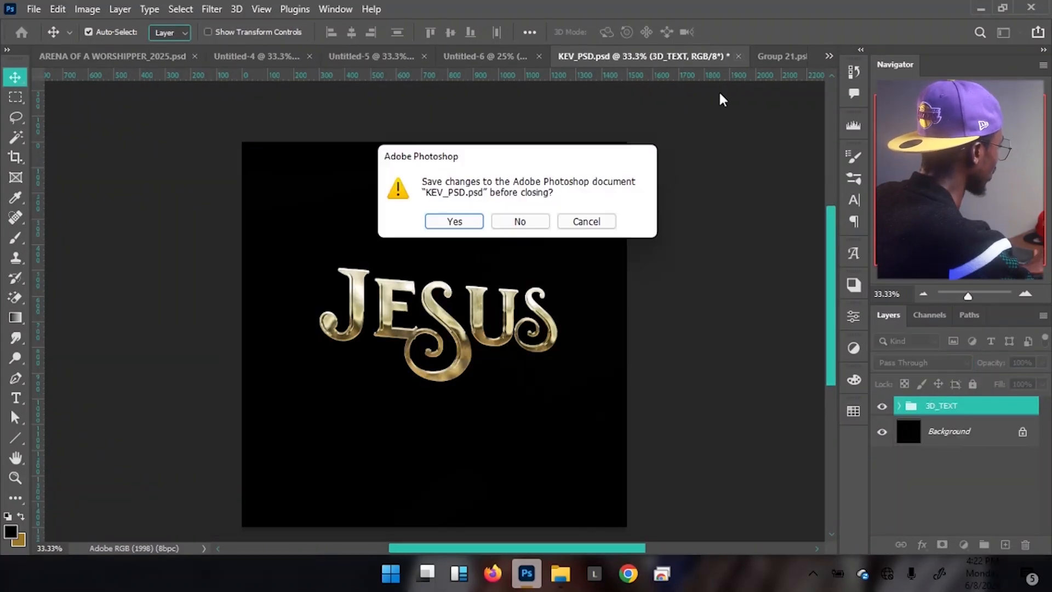
{"action": "left_click", "coordinate": [534, 221]}
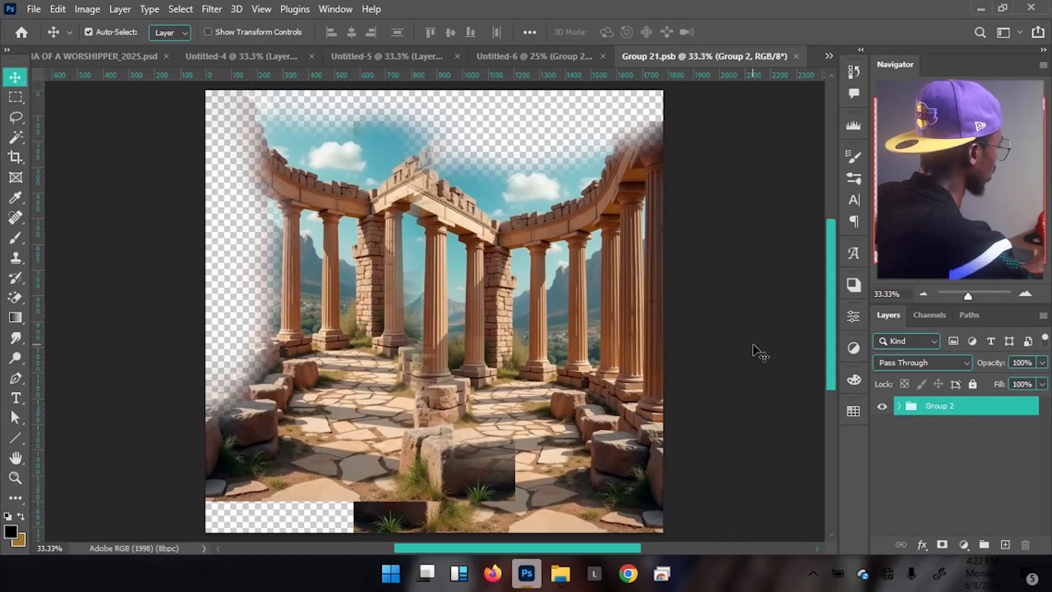
- Target the Layer 3 copy mask and set up a white 150 px Soft Round brush for painting on it
{"action": "left_click", "coordinate": [380, 226]}
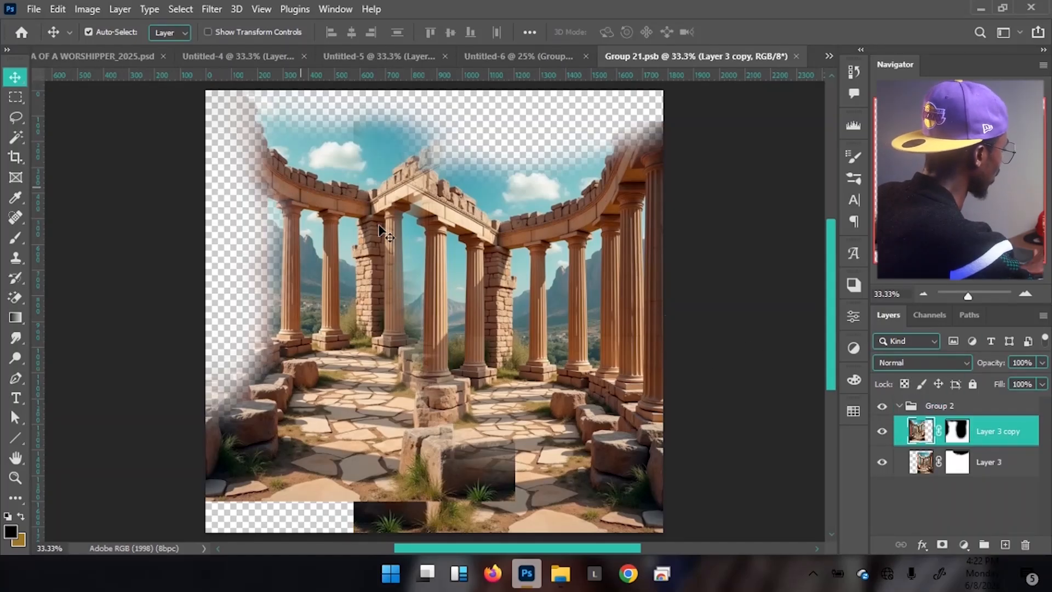
{"action": "left_click", "coordinate": [959, 431]}
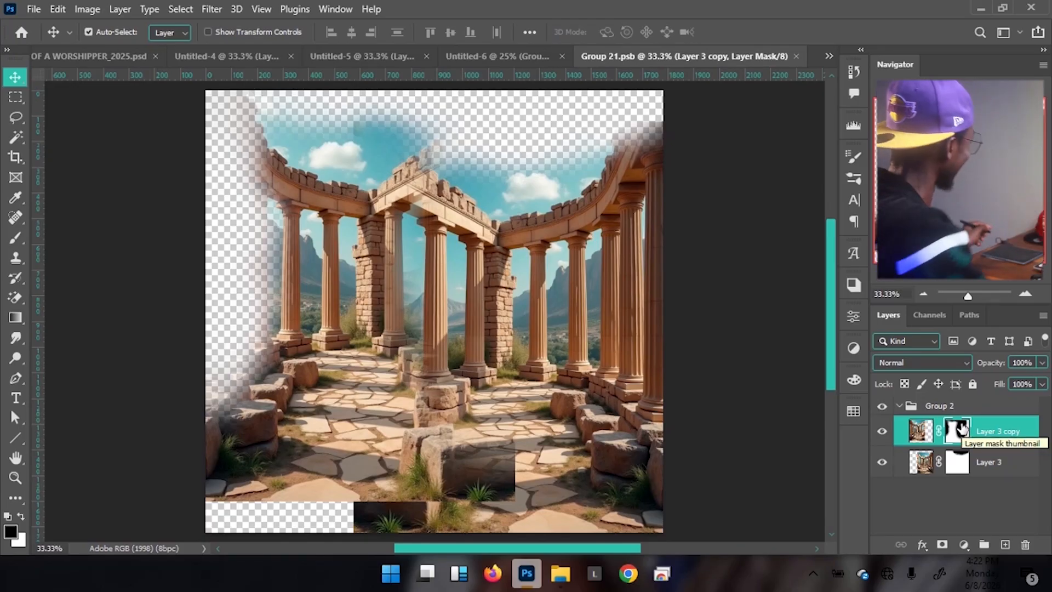
{"action": "key", "text": "b"}
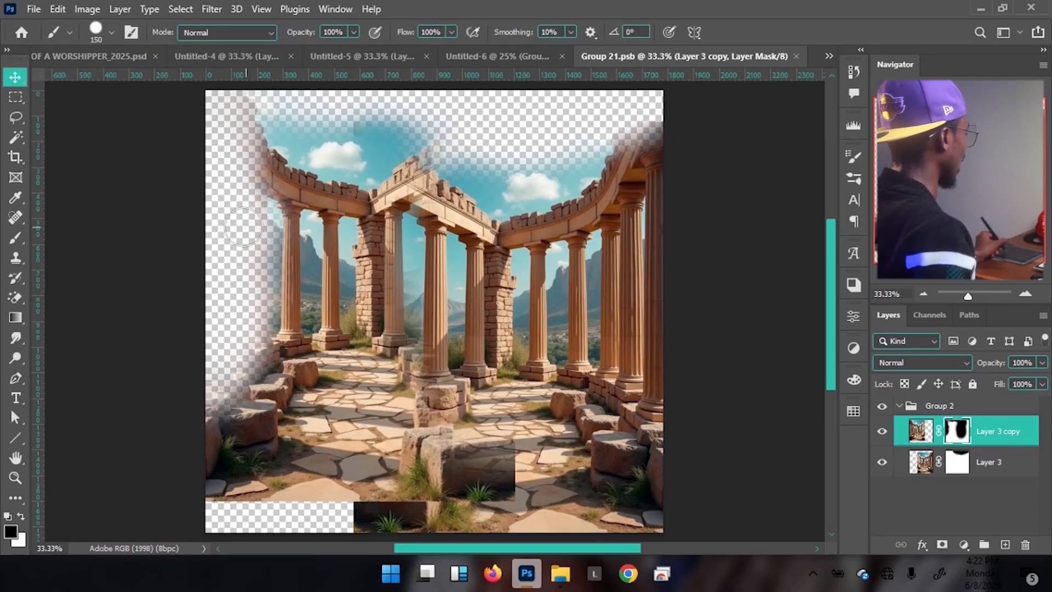
{"action": "key", "text": "bracketright"}
{"action": "key", "text": "x"}
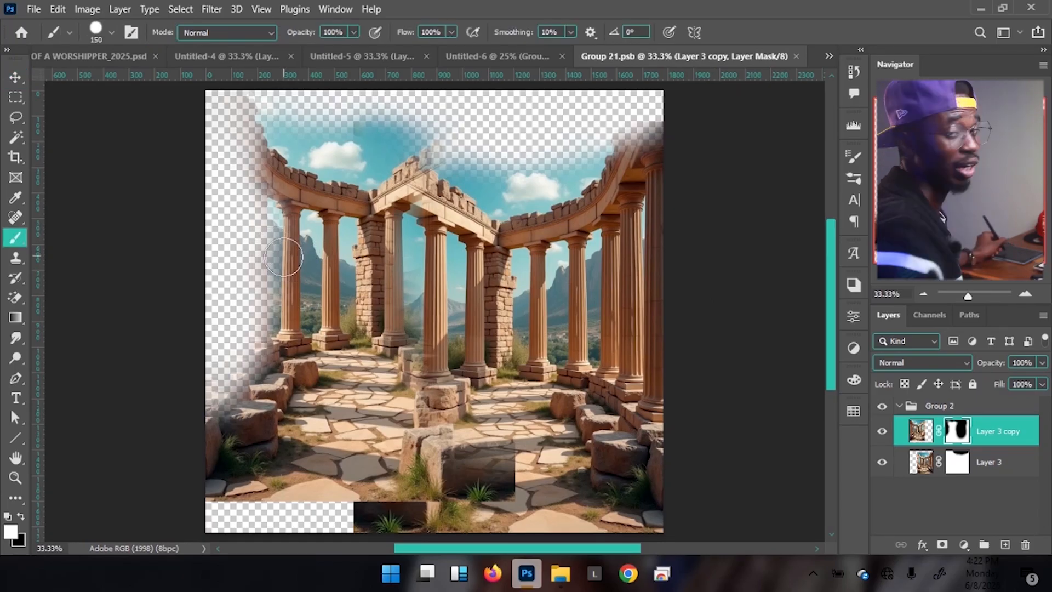
{"action": "mouse_move", "coordinate": [255, 241]}
{"action": "left_mouse_down"}
{"action": "mouse_move", "coordinate": [250, 291]}
{"action": "mouse_move", "coordinate": [262, 275]}
{"action": "left_mouse_up"}
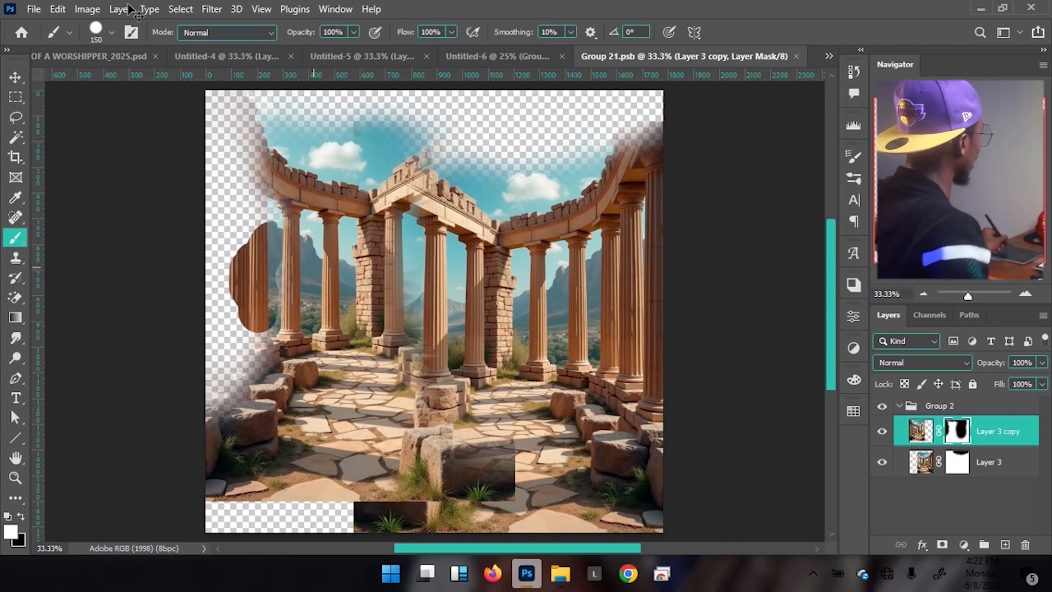
{"action": "key", "text": "ctrl+z"}
{"action": "left_click", "coordinate": [111, 33]}
{"action": "left_click", "coordinate": [110, 242]}
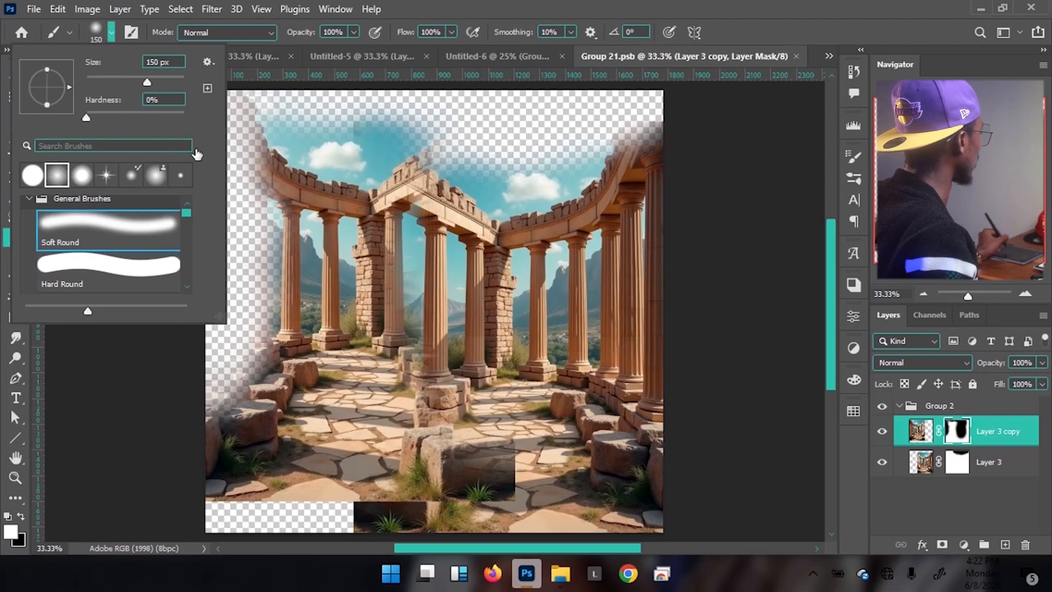
- Paint white on the Layer 3 copy mask, ending at 100% brush opacity, to restore the columns along the image's left edge
{"action": "left_click", "coordinate": [353, 32]}
{"action": "left_click_drag", "start_coordinate": [335, 57], "coordinate": [334, 57]}
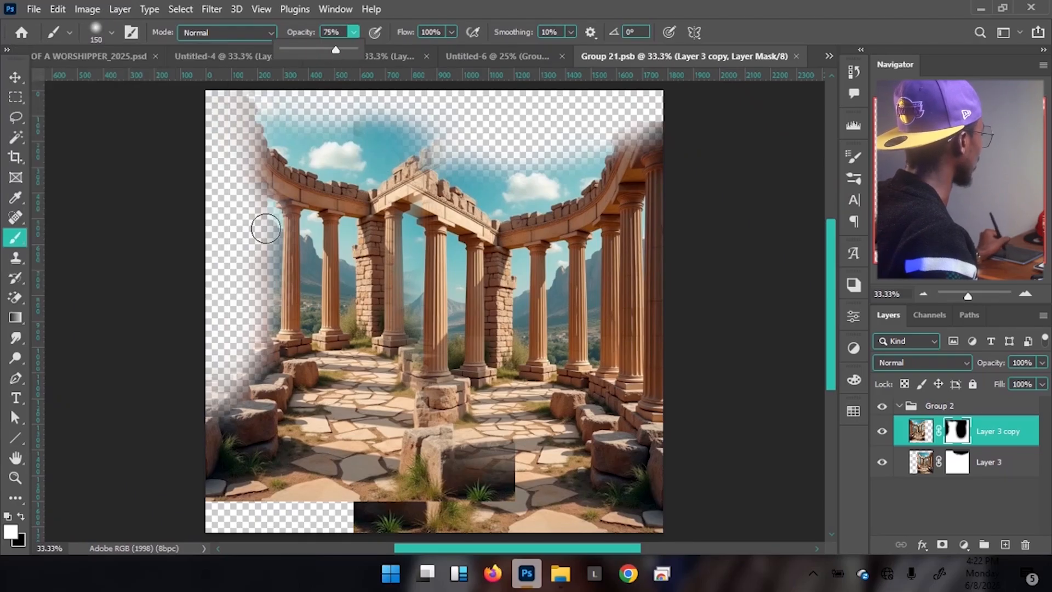
{"action": "left_click", "coordinate": [264, 227]}
{"action": "mouse_move", "coordinate": [261, 232]}
{"action": "left_mouse_down"}
{"action": "mouse_move", "coordinate": [261, 279]}
{"action": "mouse_move", "coordinate": [267, 222]}
{"action": "mouse_move", "coordinate": [267, 366]}
{"action": "mouse_move", "coordinate": [240, 285]}
{"action": "mouse_move", "coordinate": [231, 339]}
{"action": "mouse_move", "coordinate": [228, 302]}
{"action": "left_mouse_up"}
{"action": "left_click", "coordinate": [354, 33]}
{"action": "left_click", "coordinate": [244, 241]}
{"action": "mouse_move", "coordinate": [244, 241]}
{"action": "left_mouse_down"}
{"action": "mouse_move", "coordinate": [219, 422]}
{"action": "mouse_move", "coordinate": [252, 362]}
{"action": "left_mouse_up"}
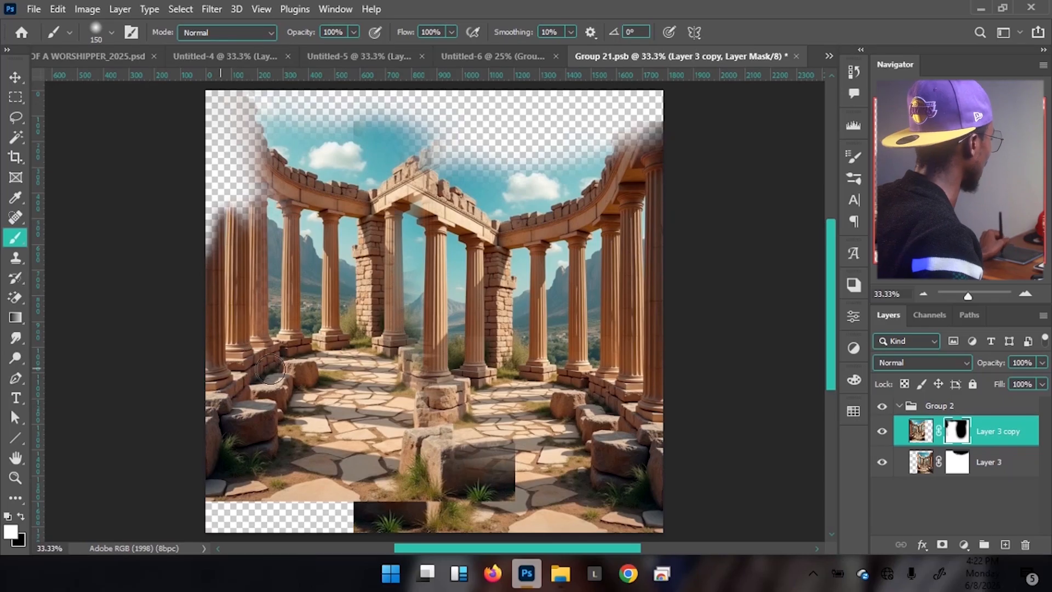
{"action": "mouse_move", "coordinate": [272, 243]}
{"action": "left_mouse_down"}
{"action": "mouse_move", "coordinate": [236, 186]}
{"action": "mouse_move", "coordinate": [231, 286]}
{"action": "mouse_move", "coordinate": [216, 183]}
{"action": "mouse_move", "coordinate": [235, 148]}
{"action": "mouse_move", "coordinate": [268, 159]}
{"action": "mouse_move", "coordinate": [247, 214]}
{"action": "mouse_move", "coordinate": [181, 106]}
{"action": "mouse_move", "coordinate": [268, 247]}
{"action": "left_mouse_up"}
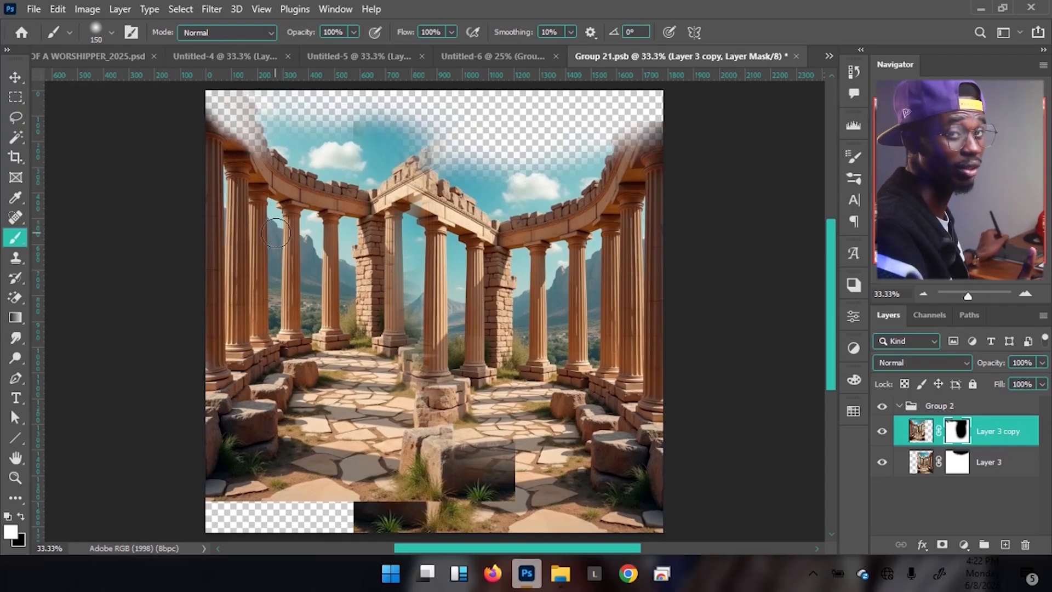
- Reduce the brush opacity to 60% and paint the mask over the upper beam of the left colonnade
{"action": "left_click", "coordinate": [354, 32]}
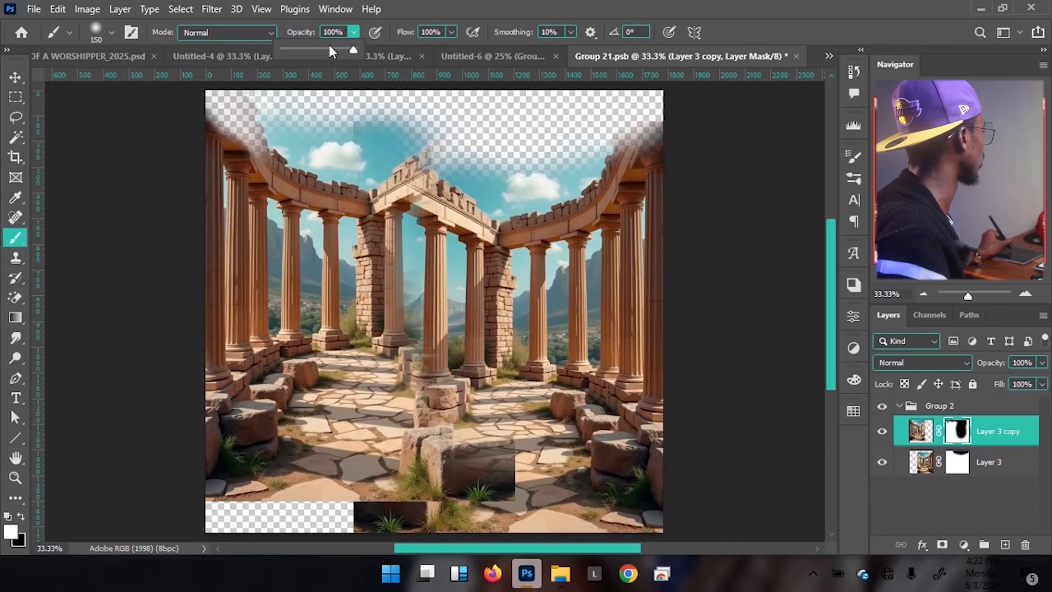
{"action": "left_click", "coordinate": [324, 49]}
{"action": "mouse_move", "coordinate": [256, 181]}
{"action": "left_mouse_down"}
{"action": "mouse_move", "coordinate": [266, 173]}
{"action": "mouse_move", "coordinate": [225, 132]}
{"action": "left_mouse_up"}
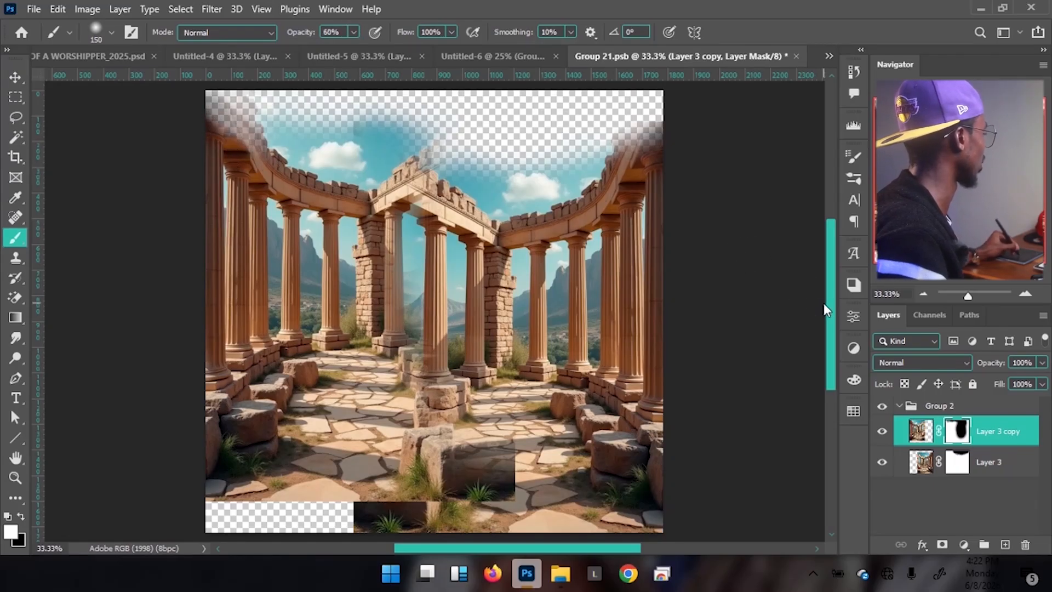
- Raise the brush opacity to 77%, shrink the brush to 70 px, and restore the colonnade's top-left corner on the mask
{"action": "left_click_drag", "start_coordinate": [825, 306], "coordinate": [820, 254]}
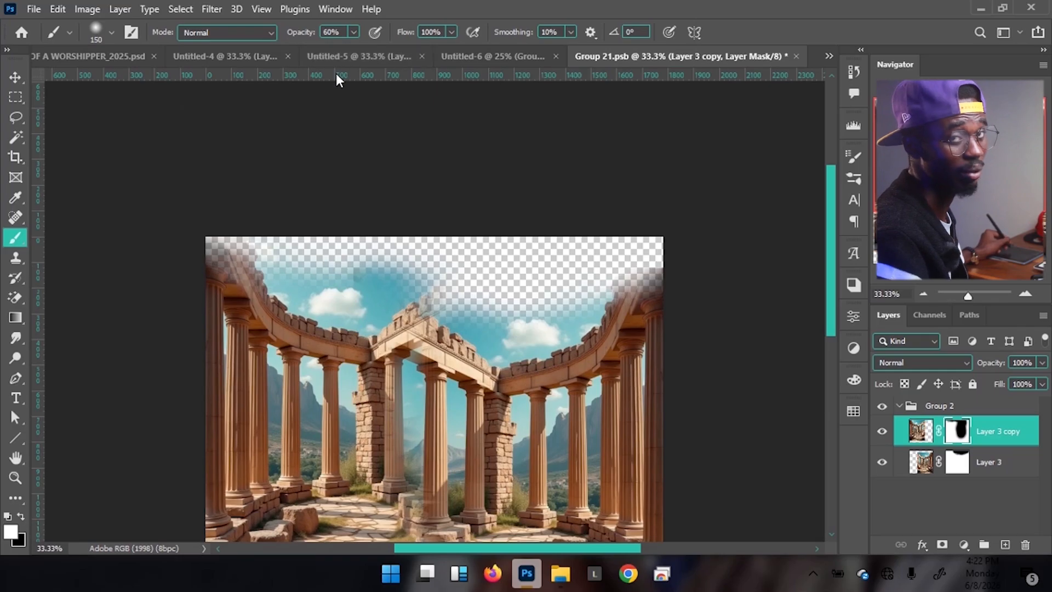
{"action": "left_click", "coordinate": [354, 31]}
{"action": "left_click_drag", "start_coordinate": [358, 48], "coordinate": [365, 48]}
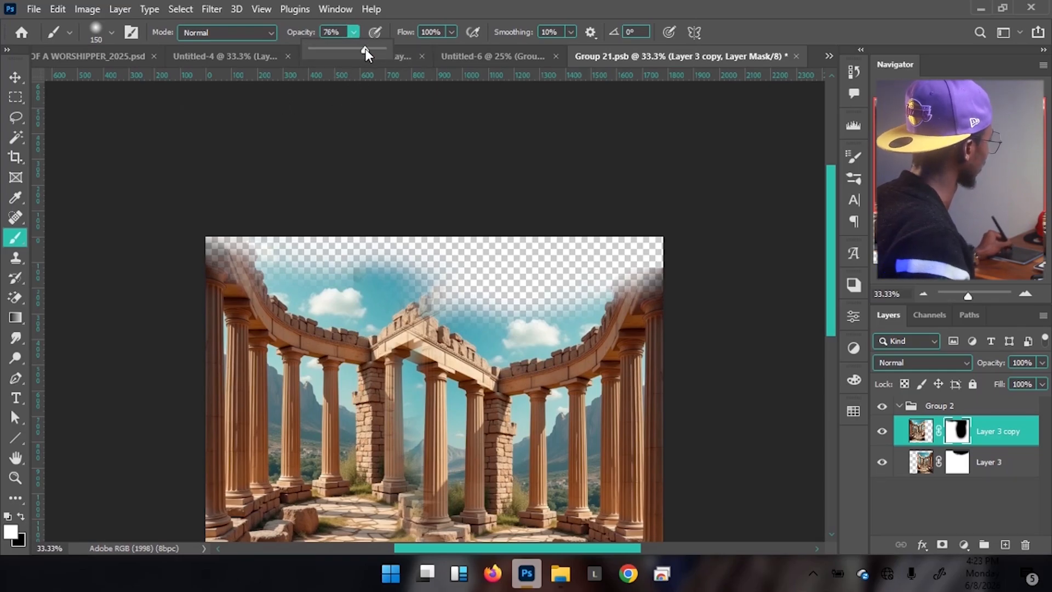
{"action": "key", "text": "bracketleft"}
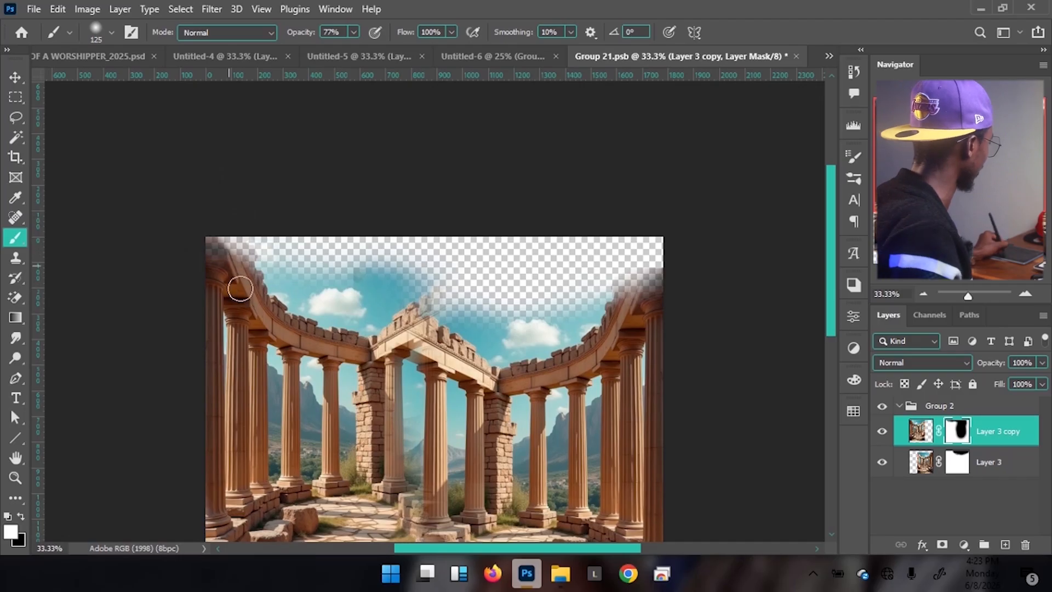
{"action": "key", "text": "bracketleft"}
{"action": "key", "text": "bracketleft"}
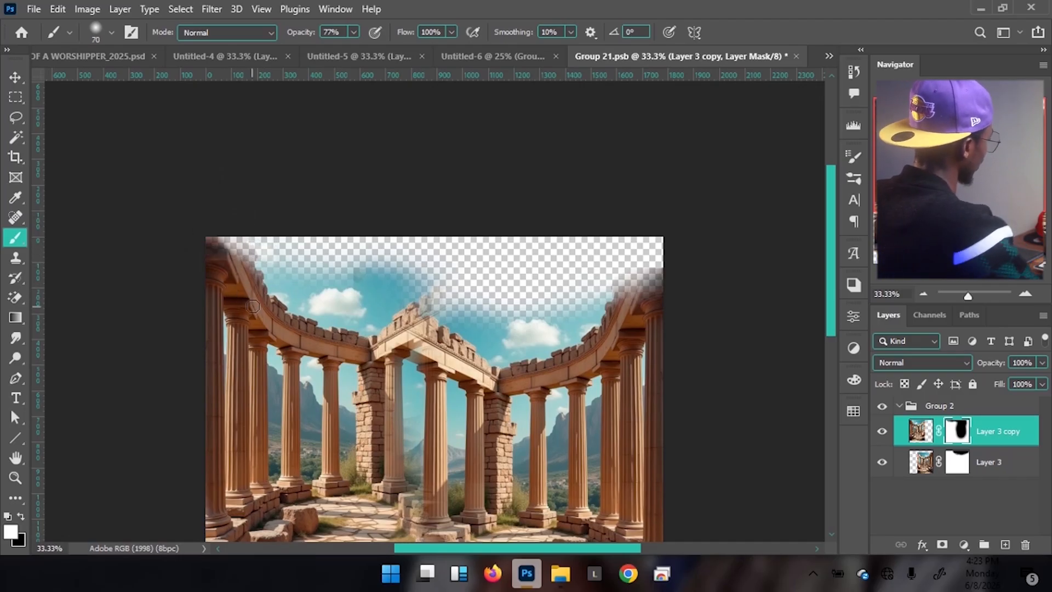
{"action": "mouse_move", "coordinate": [222, 249]}
{"action": "left_mouse_down"}
{"action": "mouse_move", "coordinate": [258, 282]}
{"action": "mouse_move", "coordinate": [235, 234]}
{"action": "mouse_move", "coordinate": [241, 267]}
{"action": "left_mouse_up"}
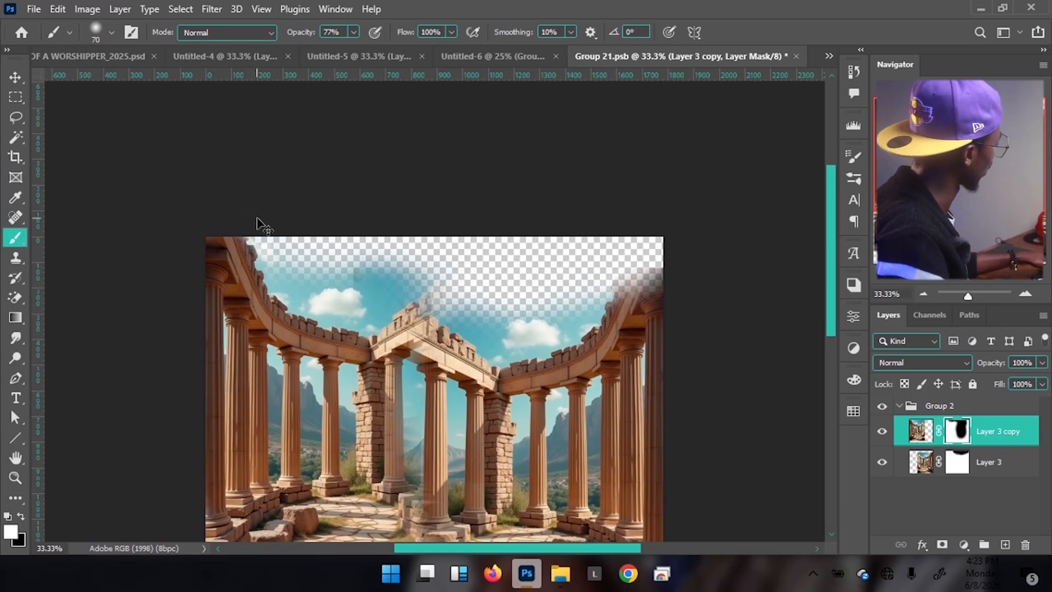
- Save the edited smart object contents and return to the Untitled-6 flyer
{"action": "key", "text": "ctrl+s"}
{"action": "key", "text": "v"}
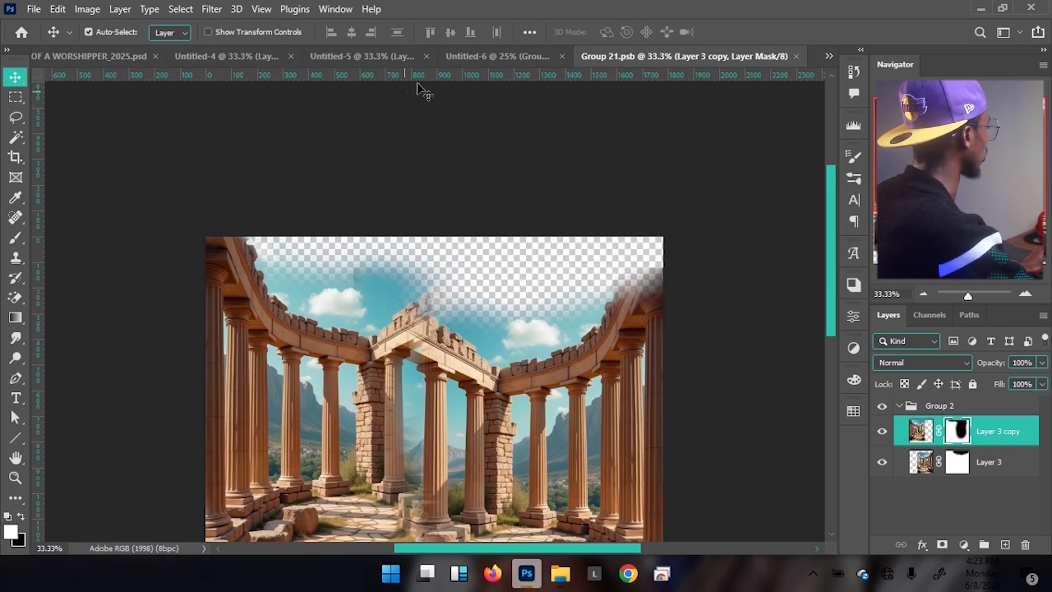
{"action": "left_click", "coordinate": [472, 55]}
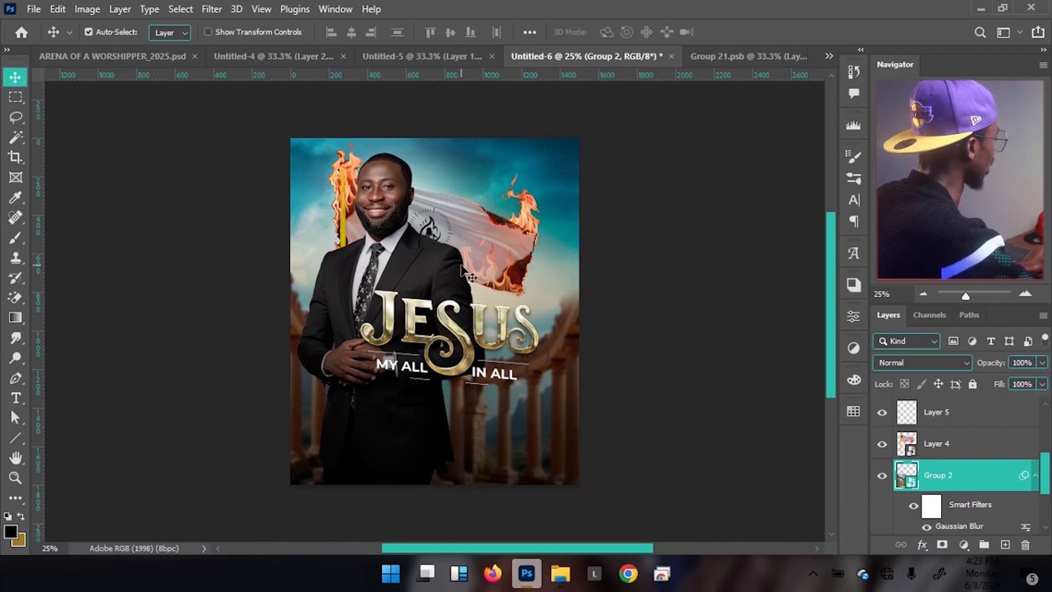
- Check the reference flyer ARENA OF A WORSHIPPER_2025.psd and close Untitled-5 without saving
{"action": "left_click", "coordinate": [49, 55]}
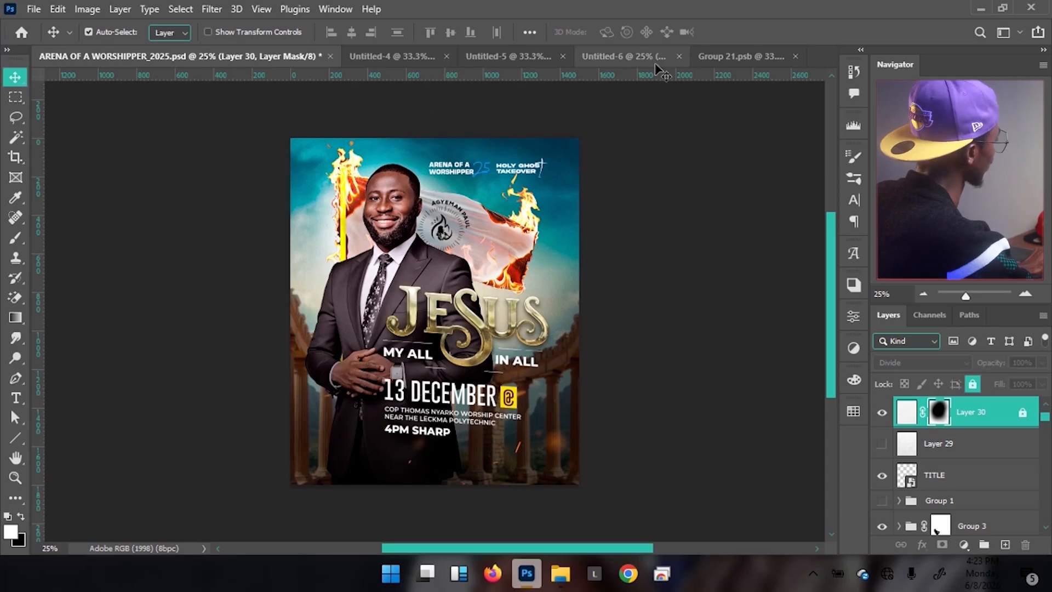
{"action": "left_click", "coordinate": [473, 419]}
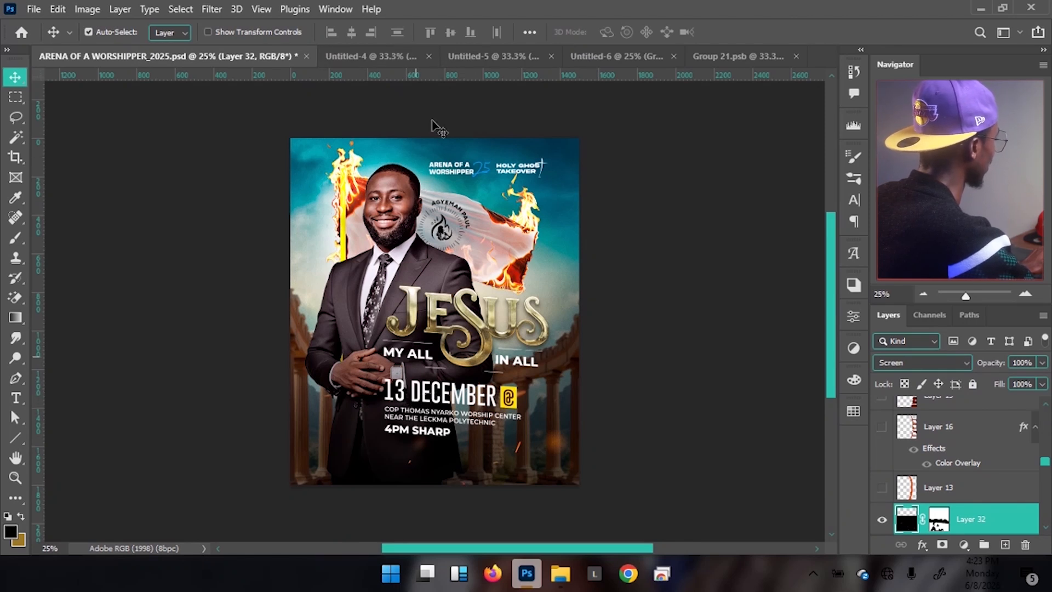
{"action": "left_click", "coordinate": [470, 52]}
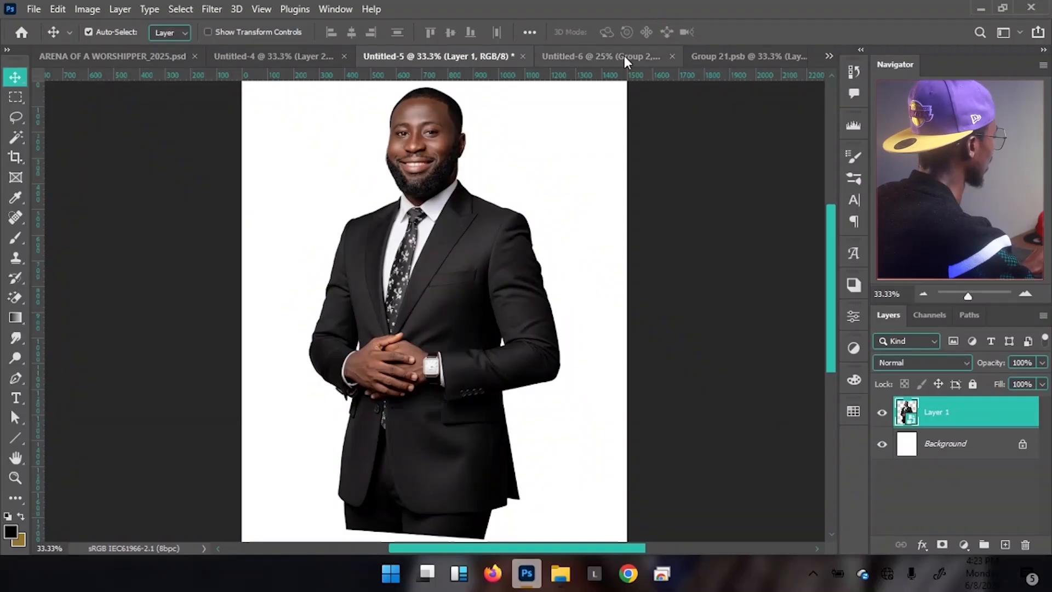
{"action": "key", "text": "ctrl+w"}
{"action": "key", "text": "n"}
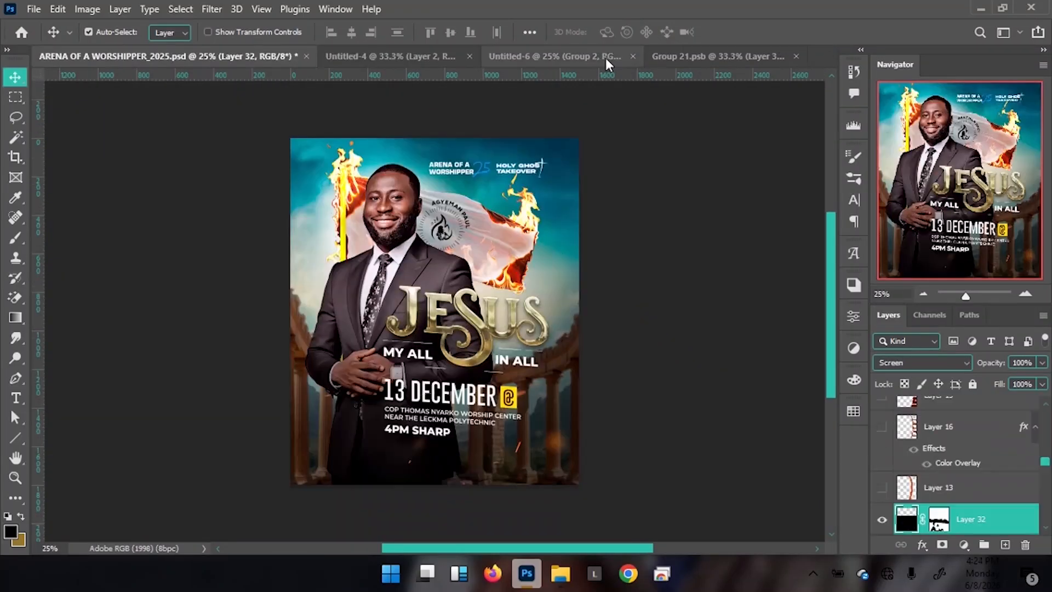
- Start a white Montserrat Bold text over the lower suit reading "COP THOMAS NUAKO ASEMBLY NEAR" and check the wording on the reference flyer
{"action": "scroll", "coordinate": [964, 438], "scroll_direction": "up", "scroll_amount": 2}
{"action": "left_click", "coordinate": [976, 415]}
{"action": "key", "text": "t"}
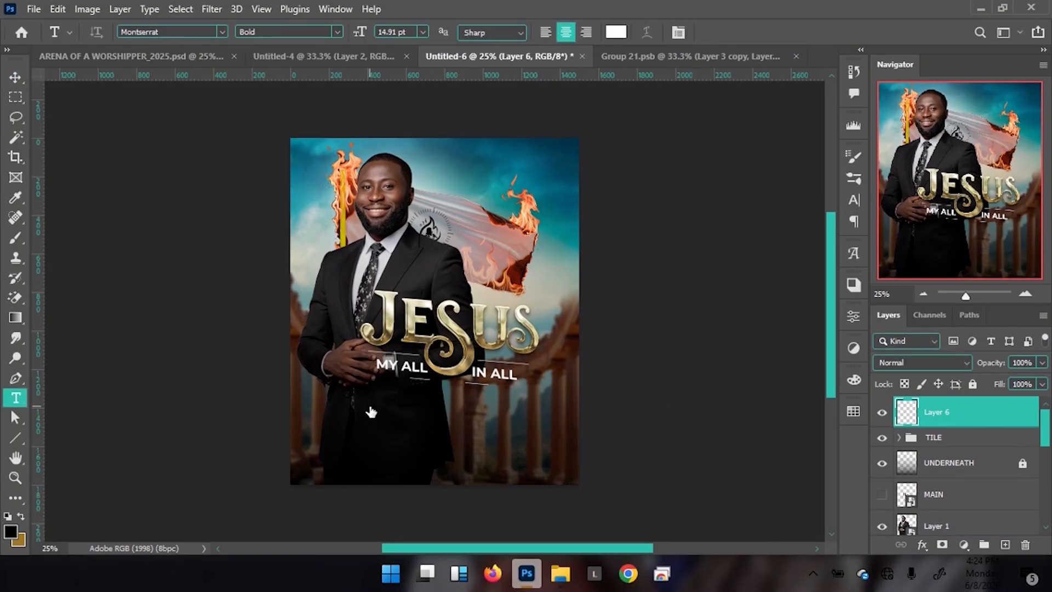
{"action": "left_click", "coordinate": [364, 425]}
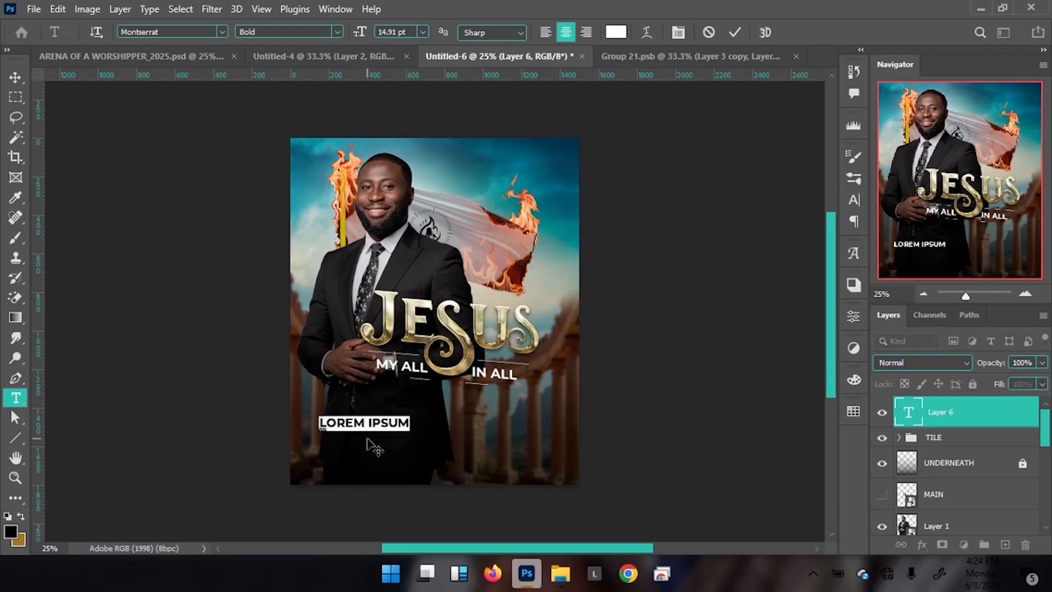
{"action": "type", "text": "COP THOMAS NUAKO ASEMBLY"}
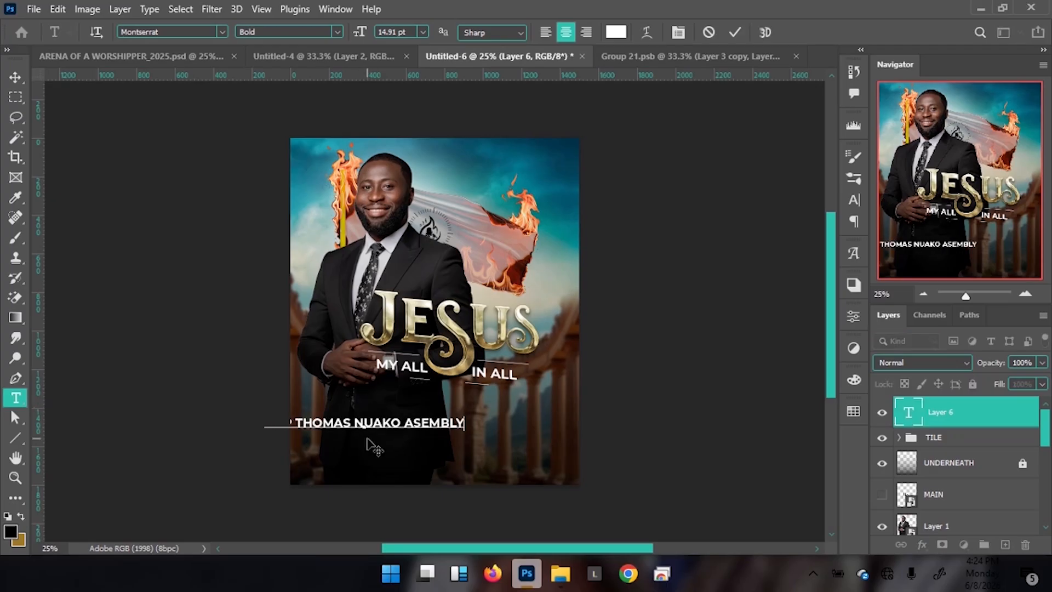
{"action": "type", "text": "NEAR"}
{"action": "left_click", "coordinate": [137, 85]}
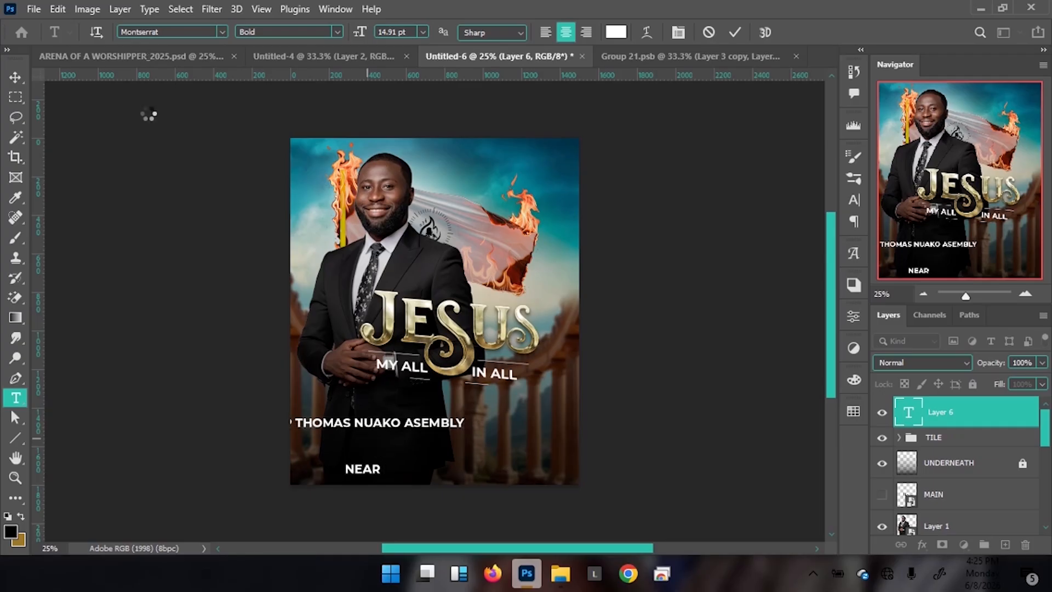
{"action": "left_click", "coordinate": [582, 62]}
- Reword the venue text to "COP THOMAS NUAKO WORSHIP CENTER NEAR LEKMA POLYCLINIC" and align it left
{"action": "left_click", "coordinate": [407, 422]}
{"action": "type", "text": "WORSHIP CENTER"}
{"action": "key", "text": "Return"}
{"action": "key", "text": "ctrl+a"}
{"action": "left_click", "coordinate": [545, 31]}
{"action": "left_click_drag", "start_coordinate": [365, 468], "coordinate": [439, 509]}
{"action": "type", "text": "NEAR LEKMA PP"}
{"action": "key", "text": "BackSpace"}
{"action": "type", "text": "OLYCLINIC"}
{"action": "key", "text": "ctrl+a"}
- Set the venue text's leading to 17 pt and scale the text down to about 10.4 pt
{"action": "left_click", "coordinate": [677, 33]}
{"action": "left_click_drag", "start_coordinate": [769, 197], "coordinate": [724, 191]}
{"action": "key", "text": "ctrl+Return"}
{"action": "key", "text": "ctrl+t"}
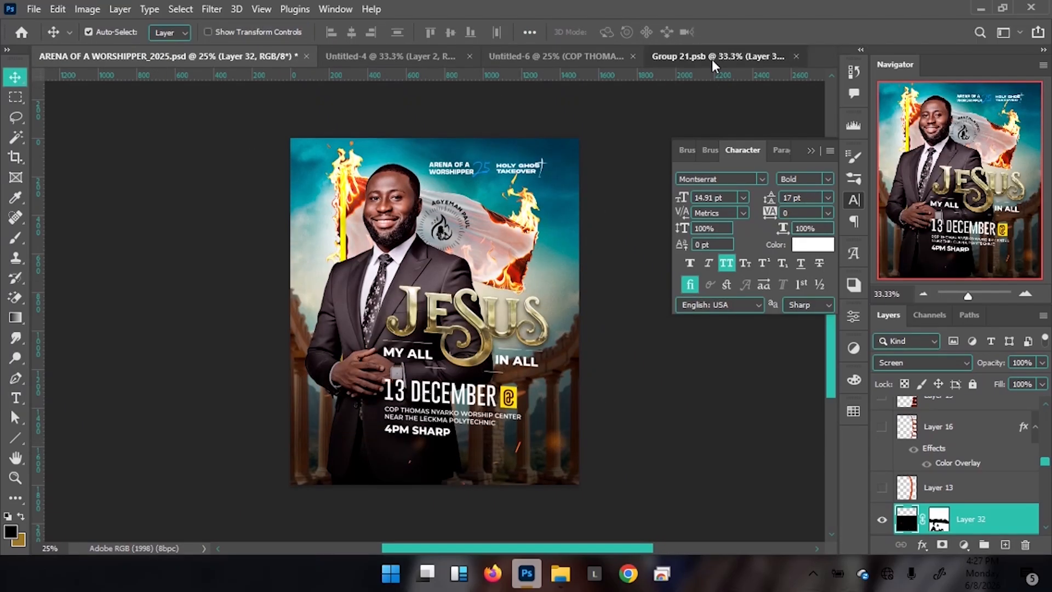
- Correct the spelling in the venue text to "LECKMA"
{"action": "left_click", "coordinate": [603, 57]}
{"action": "double_click", "coordinate": [447, 430]}
{"action": "type", "text": "c"}
{"action": "key", "text": "ctrl+Return"}
{"action": "key", "text": "v"}
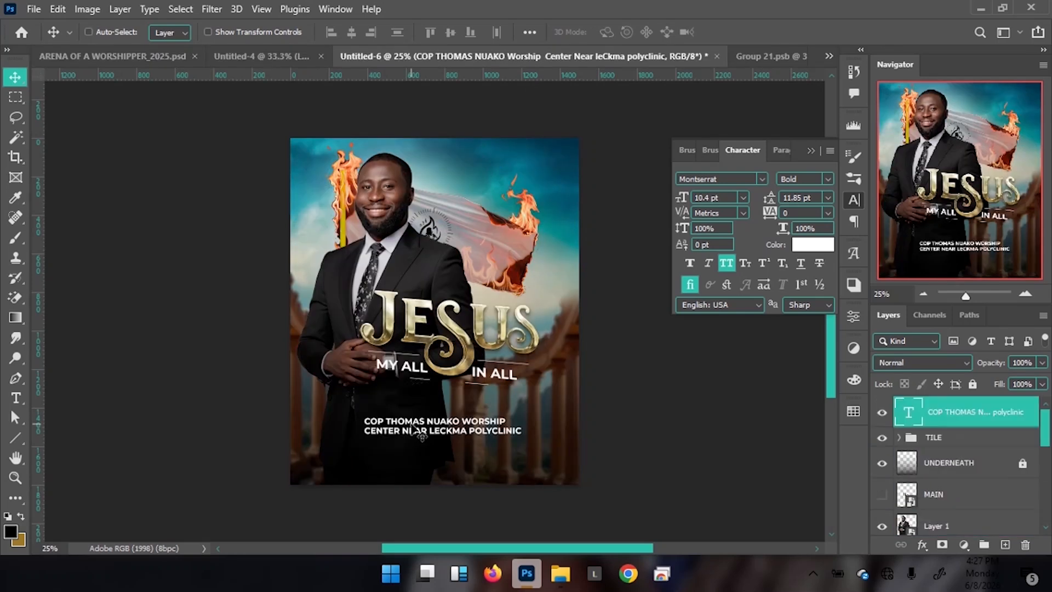
- Duplicate the venue text, put a "4PM SHARP" line below the venue, and enlarge that line slightly
{"action": "double_click", "coordinate": [416, 455]}
{"action": "key", "text": "ctrl+a"}
{"action": "left_click_drag", "start_coordinate": [412, 425], "coordinate": [418, 402], "text": "alt"}
{"action": "type", "text": "4PM SHARP"}
{"action": "key", "text": "ctrl+Return"}
{"action": "key", "text": "ctrl+t"}
{"action": "key", "text": "Return"}
{"action": "key", "text": "ctrl+t"}
{"action": "key", "text": "Return"}
- Replace the contents of the text copy above the venue lines with "13 DECEMBER"
{"action": "double_click", "coordinate": [418, 402]}
{"action": "key", "text": "ctrl+a"}
{"action": "key", "text": "BackSpace"}
{"action": "type", "text": "13 DECEMBER"}
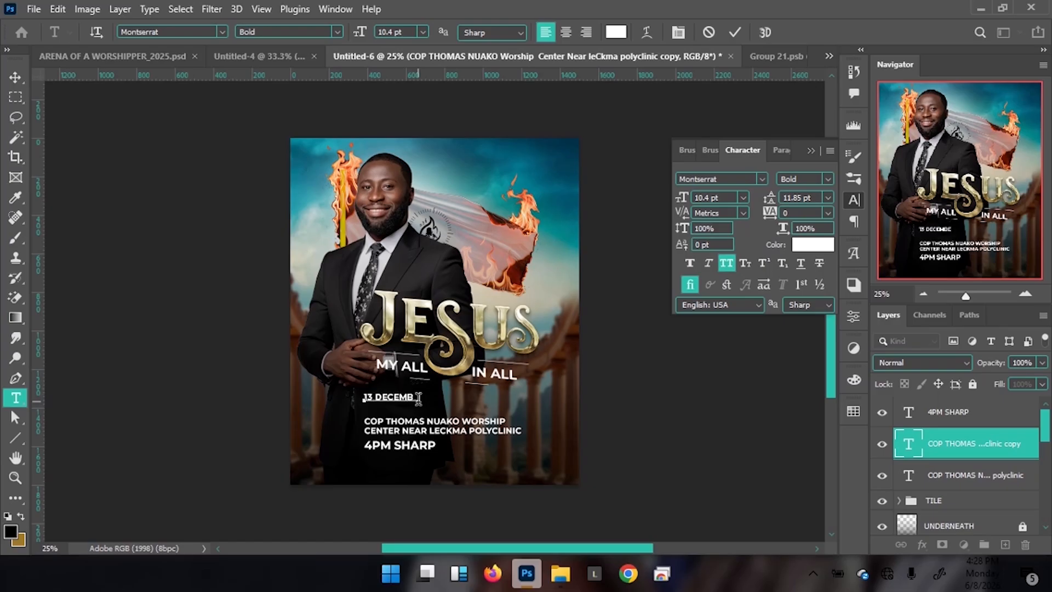
- Set the "13 DECEMBER" text in Tusker Grotesk at 29 pt and nudge it down towards the venue lines
{"action": "key", "text": "ctrl+a"}
{"action": "left_click_drag", "start_coordinate": [359, 32], "coordinate": [364, 32]}
{"action": "left_click", "coordinate": [174, 35]}
{"action": "type", "text": "tus"}
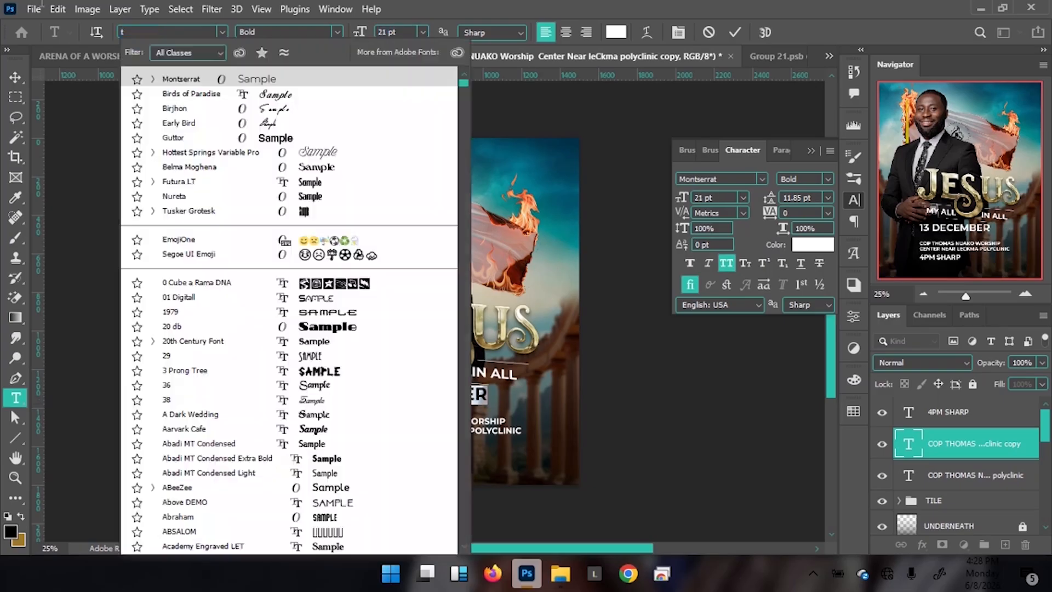
{"action": "left_click", "coordinate": [329, 255]}
{"action": "left_click_drag", "start_coordinate": [359, 32], "coordinate": [366, 31]}
{"action": "left_click", "coordinate": [735, 32]}
{"action": "key", "text": "shift+Down"}
{"action": "key", "text": "shift+Down"}
{"action": "key", "text": "shift+Down"}
{"action": "key", "text": "shift+Down"}
{"action": "key", "text": "shift+Down"}
{"action": "key", "text": "shift+Down"}
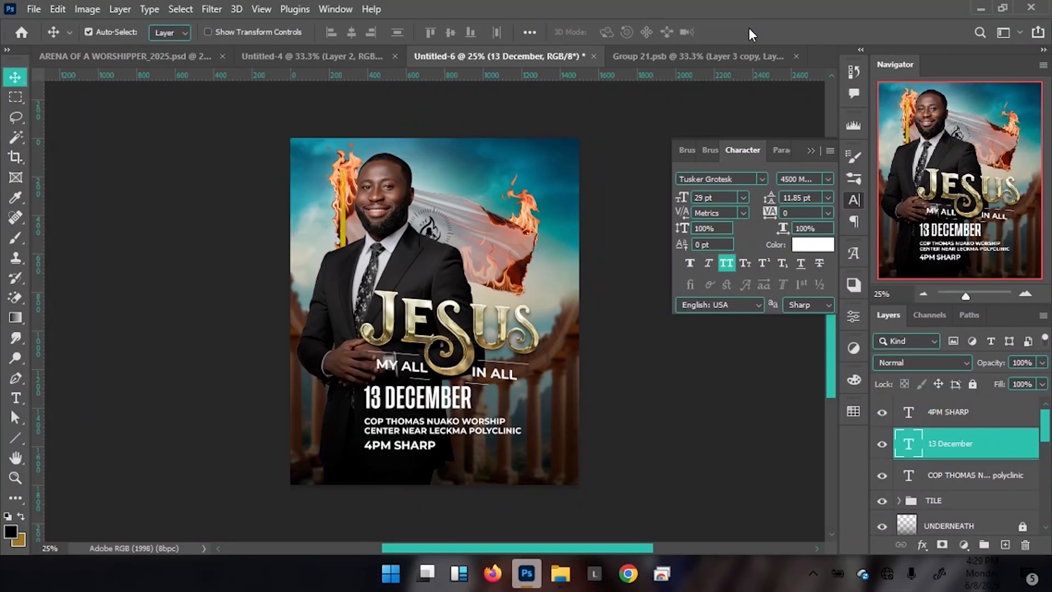
- Try another Tusker Grotesk style on the "13 DECEMBER" text and compare it with the date on the reference flyer
{"action": "double_click", "coordinate": [908, 443]}
{"action": "left_click", "coordinate": [827, 179]}
{"action": "left_click", "coordinate": [744, 244]}
{"action": "left_click", "coordinate": [735, 31]}
{"action": "left_click", "coordinate": [76, 55]}
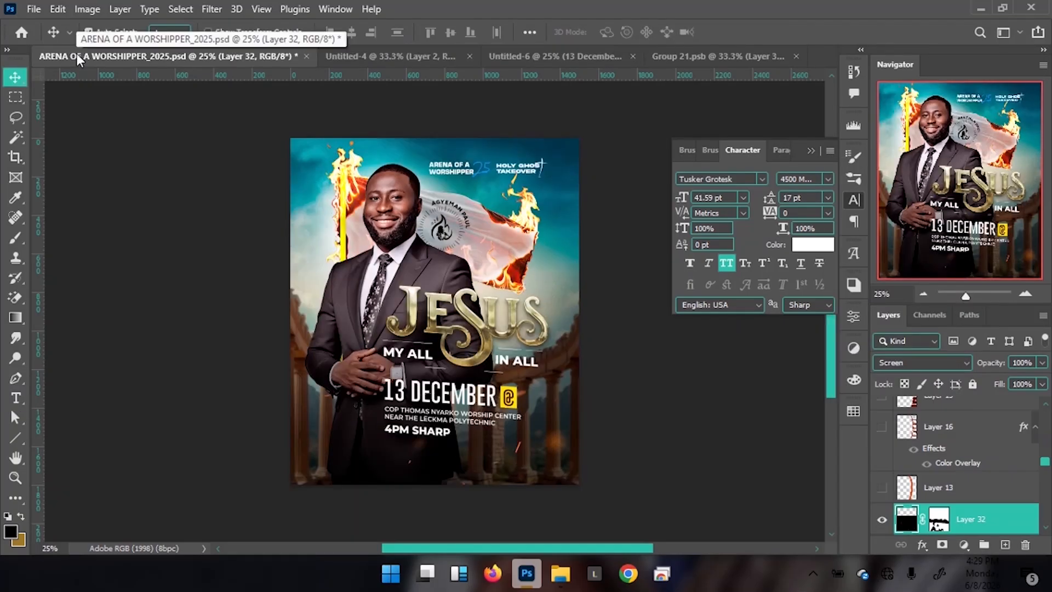
{"action": "left_click", "coordinate": [512, 56]}
- Change the font of the "13 DECEMBER" text to Gobold Extra1 Regular
{"action": "double_click", "coordinate": [907, 412]}
{"action": "left_click", "coordinate": [178, 31]}
{"action": "type", "text": "gobold"}
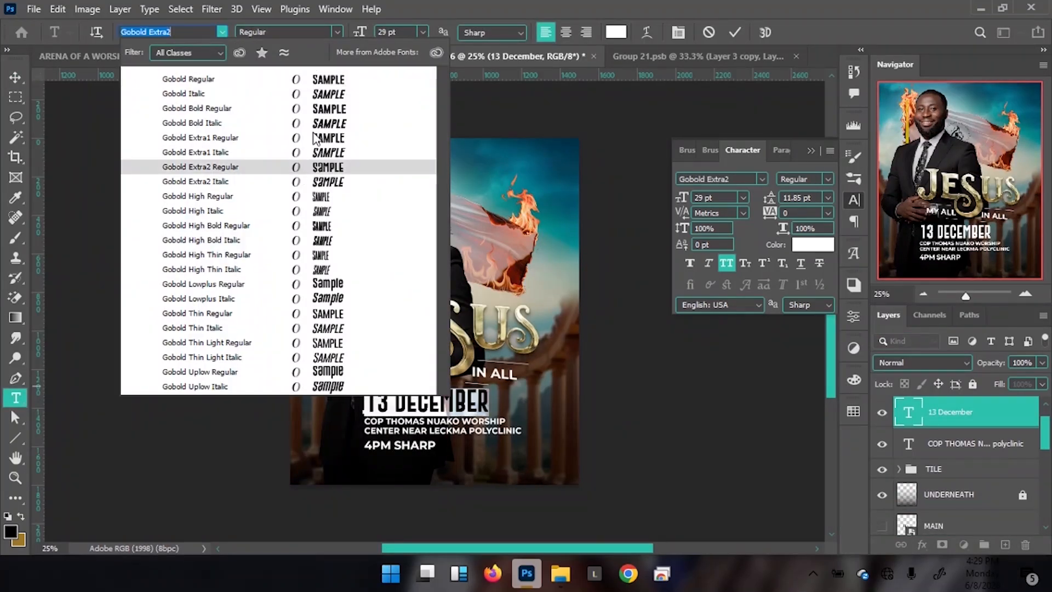
{"action": "left_click", "coordinate": [316, 136]}
{"action": "left_click", "coordinate": [544, 192]}
- Set the font weight of the two-line venue text to Montserrat Medium
{"action": "left_click", "coordinate": [407, 424]}
{"action": "left_click", "coordinate": [827, 178]}
{"action": "left_click", "coordinate": [811, 300]}
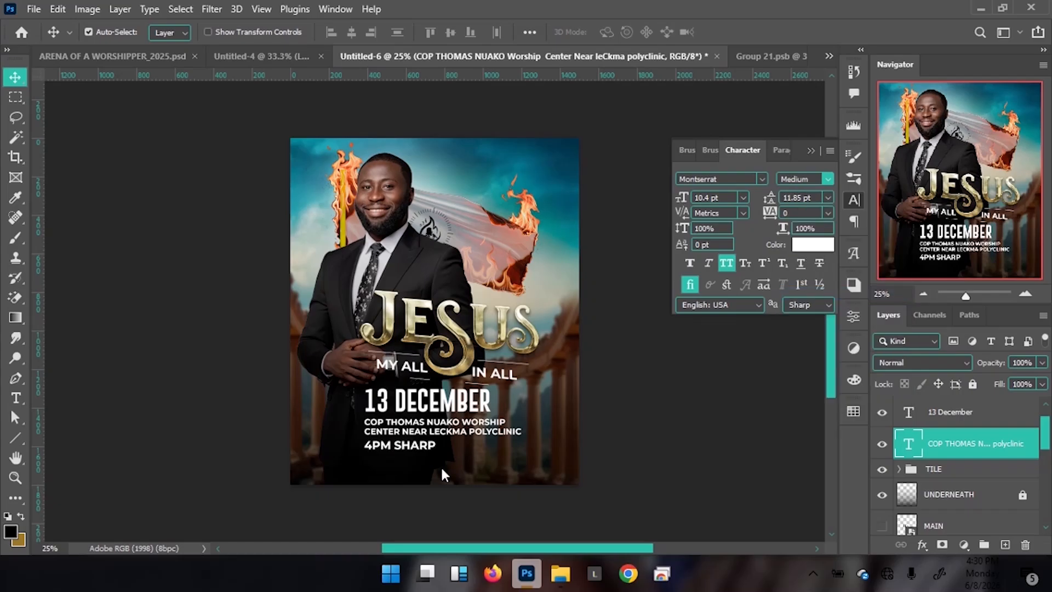
- Scale the date, venue and time texts down together, bringing the date to about 24 pt, and reposition them under the title
{"action": "left_click", "coordinate": [414, 403]}
{"action": "left_click", "coordinate": [418, 426], "text": "shift"}
{"action": "key", "text": "ctrl+t"}
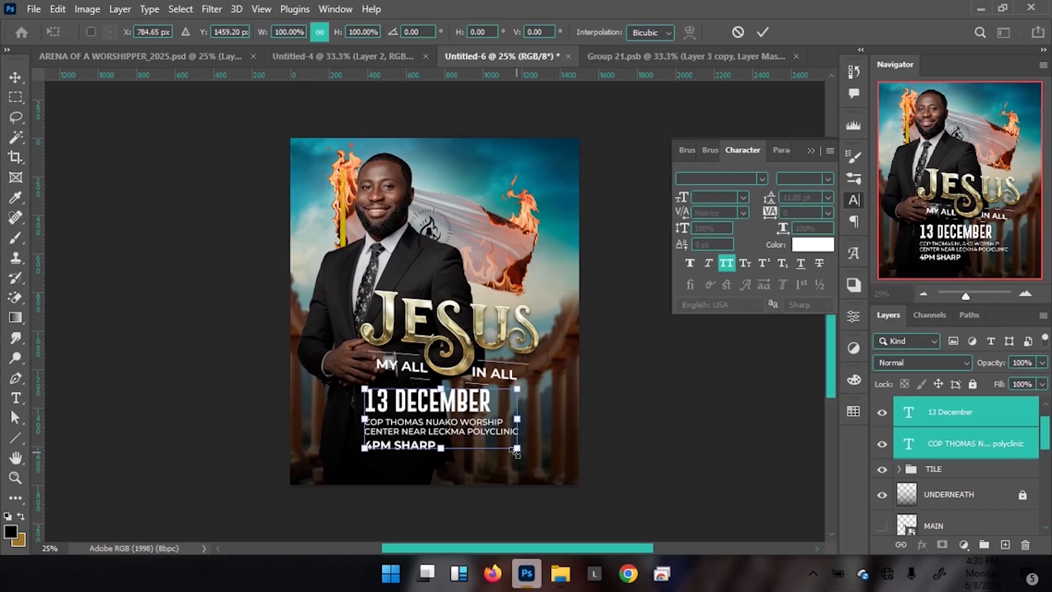
{"action": "left_click_drag", "start_coordinate": [518, 450], "coordinate": [491, 440]}
{"action": "key", "text": "Return"}
{"action": "left_click_drag", "start_coordinate": [390, 403], "coordinate": [400, 415]}
{"action": "left_click", "coordinate": [557, 411]}
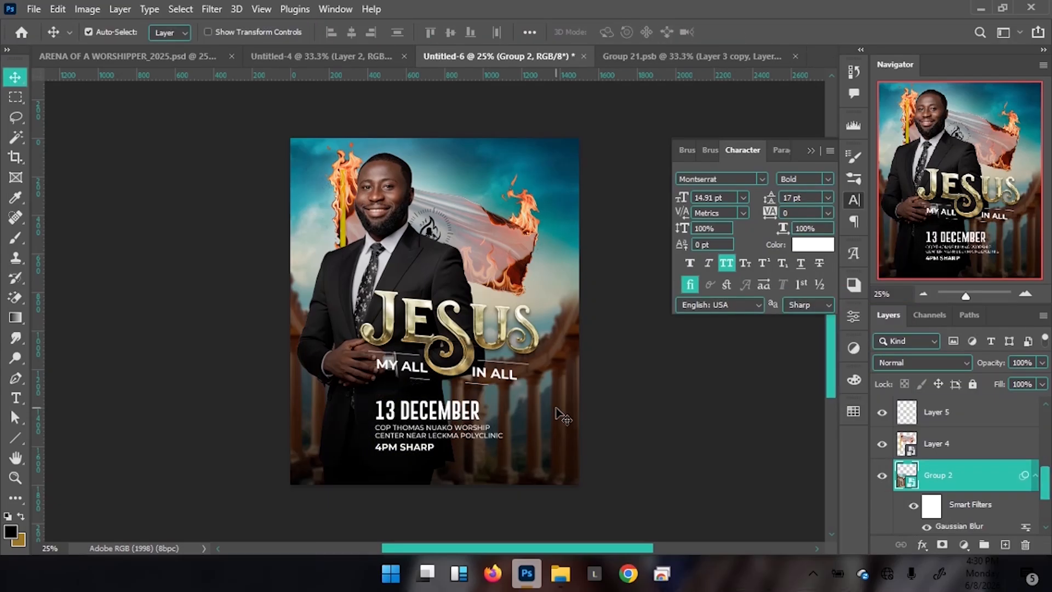
- Add a new layer above the date text and choose the Rectangle tool with no stroke
{"action": "left_click", "coordinate": [440, 404]}
{"action": "key", "text": "ctrl+shift+alt+n"}
{"action": "left_click_drag", "start_coordinate": [479, 425], "coordinate": [606, 398]}
{"action": "left_click", "coordinate": [15, 437]}
{"action": "left_click", "coordinate": [113, 429]}
{"action": "left_click", "coordinate": [222, 32]}
{"action": "left_click", "coordinate": [135, 61]}
- Set the fill to yellow fffd54 and draw a rounded rectangle about 86 × 101 px just after "13 DECEMBER"
{"action": "left_click", "coordinate": [170, 33]}
{"action": "left_click", "coordinate": [267, 62]}
{"action": "left_click_drag", "start_coordinate": [772, 300], "coordinate": [775, 283]}
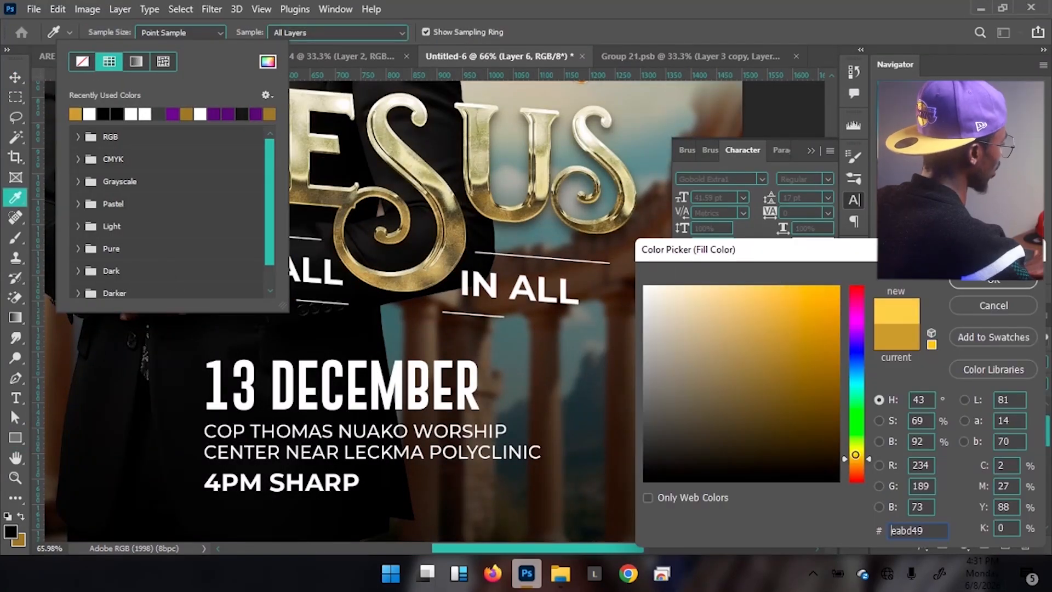
{"action": "left_click", "coordinate": [855, 449]}
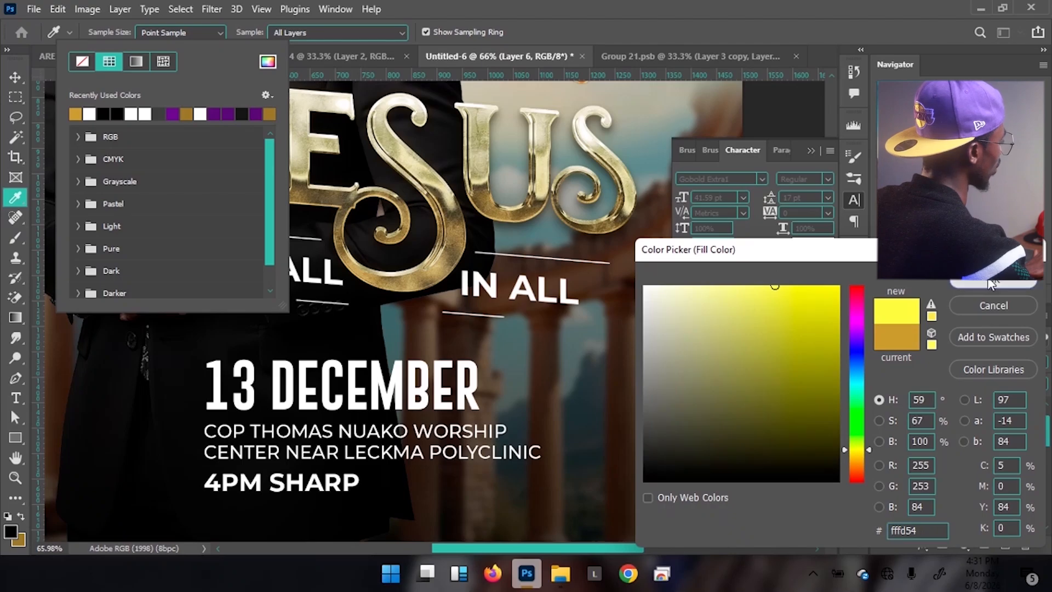
{"action": "key", "text": "Escape"}
{"action": "left_click_drag", "start_coordinate": [485, 361], "coordinate": [529, 410]}
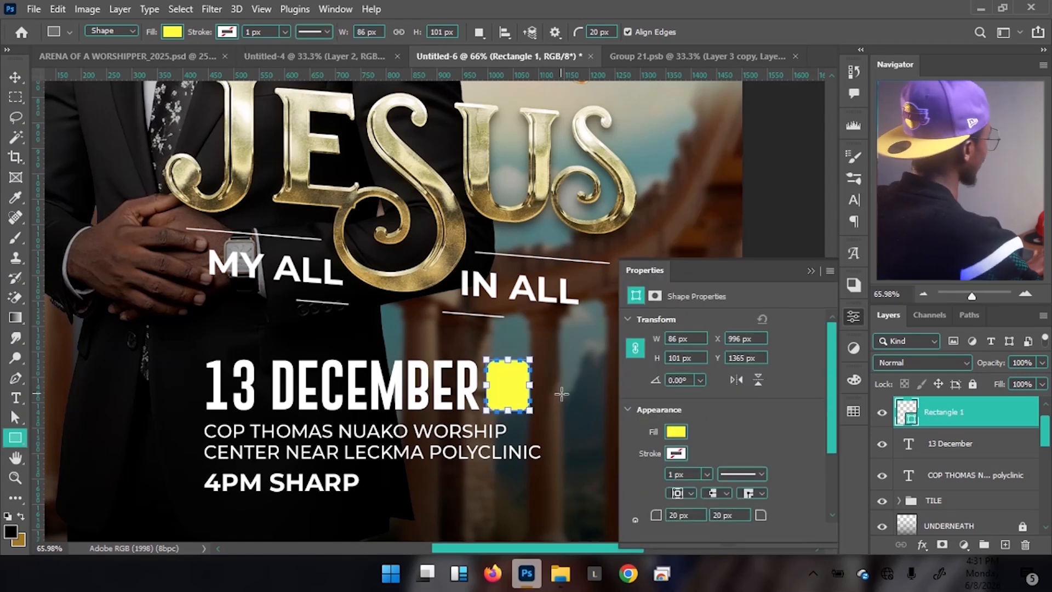
- Duplicate the "13 DECEMBER" text, offset the copy beyond the original, and replace its contents with "@"
{"action": "key", "text": "v"}
{"action": "left_click", "coordinate": [441, 397]}
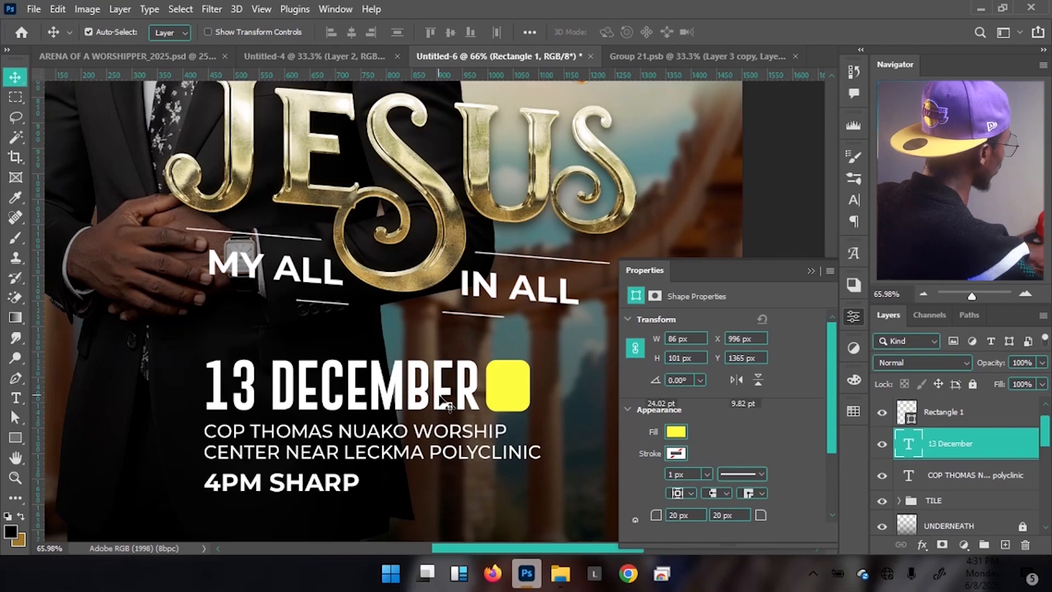
{"action": "key", "text": "ctrl+j"}
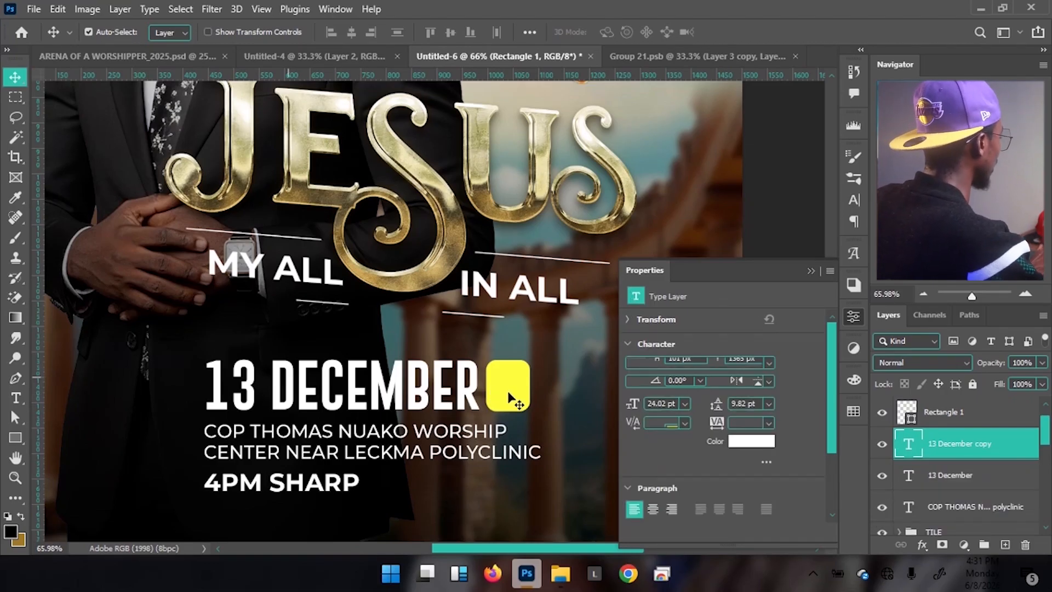
{"action": "left_click_drag", "start_coordinate": [524, 391], "coordinate": [567, 380]}
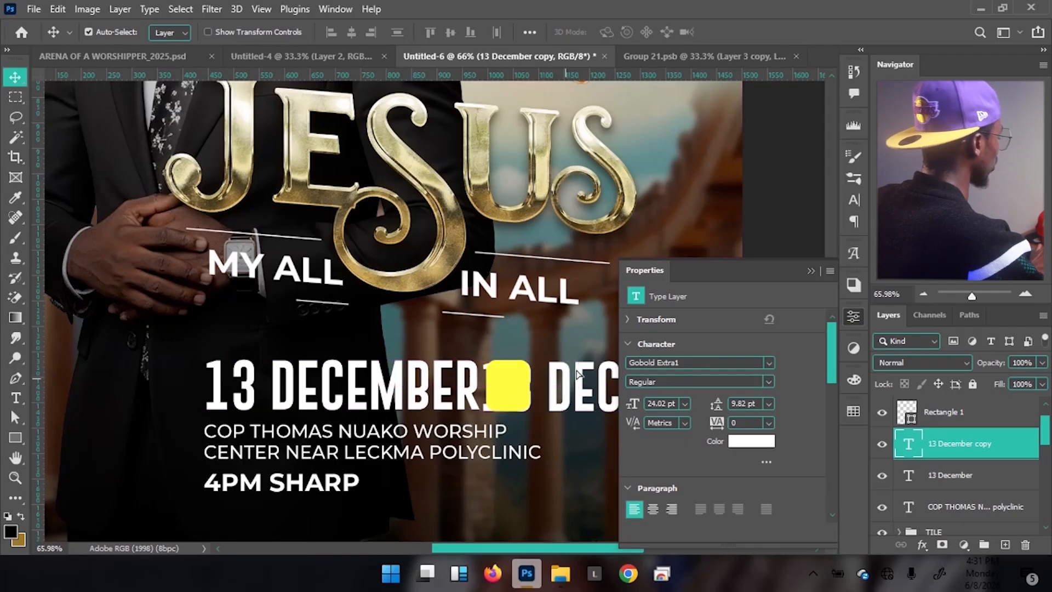
{"action": "double_click", "coordinate": [576, 371]}
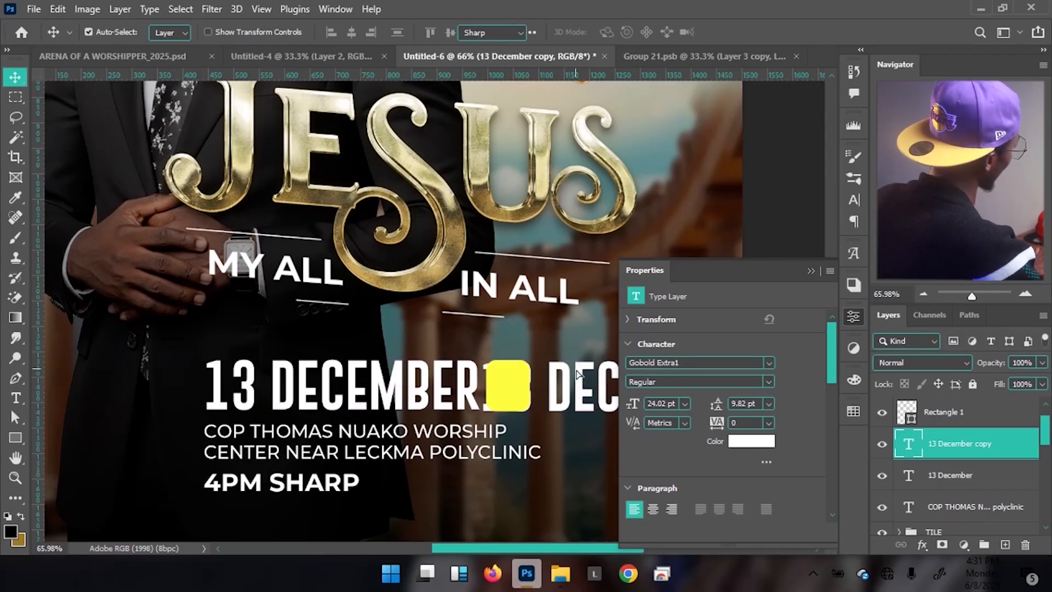
{"action": "key", "text": "BackSpace"}
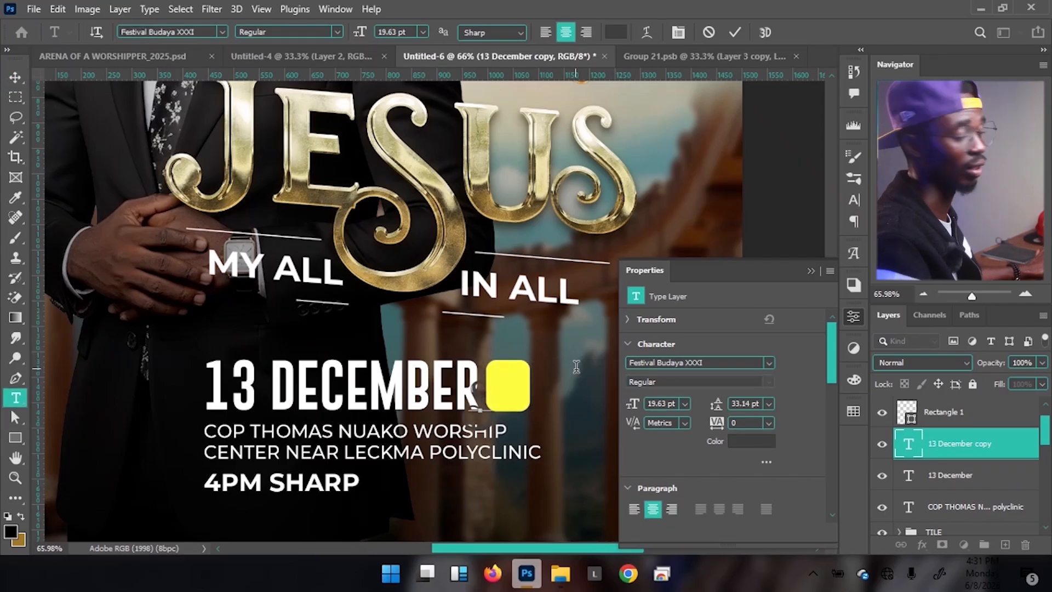
- Set the colour of the "@" text to black 000000
{"action": "key", "text": "ctrl+a"}
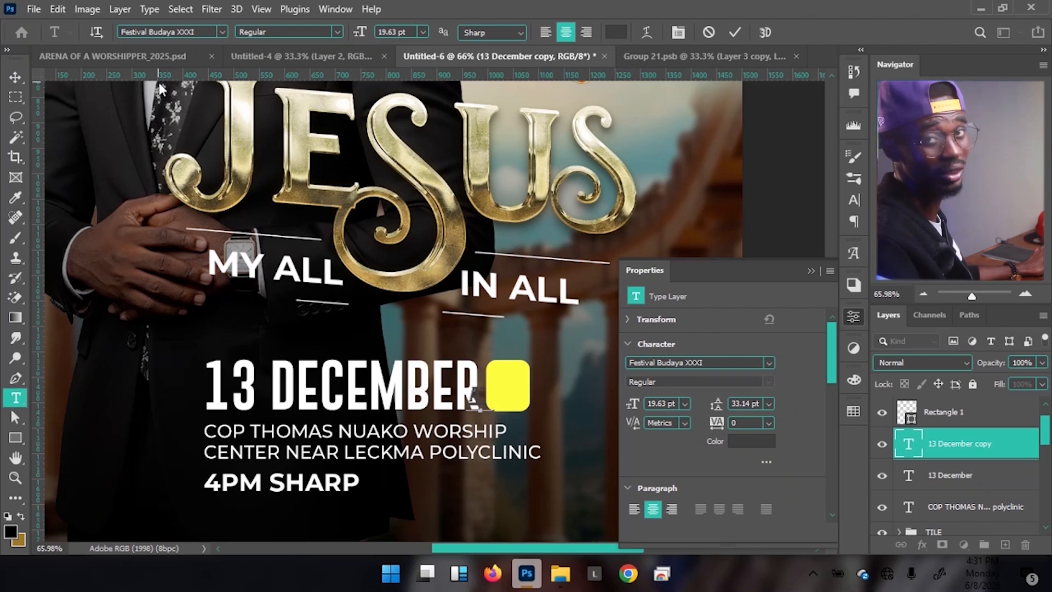
{"action": "key", "text": "ctrl"}
{"action": "key", "text": "ctrl+a"}
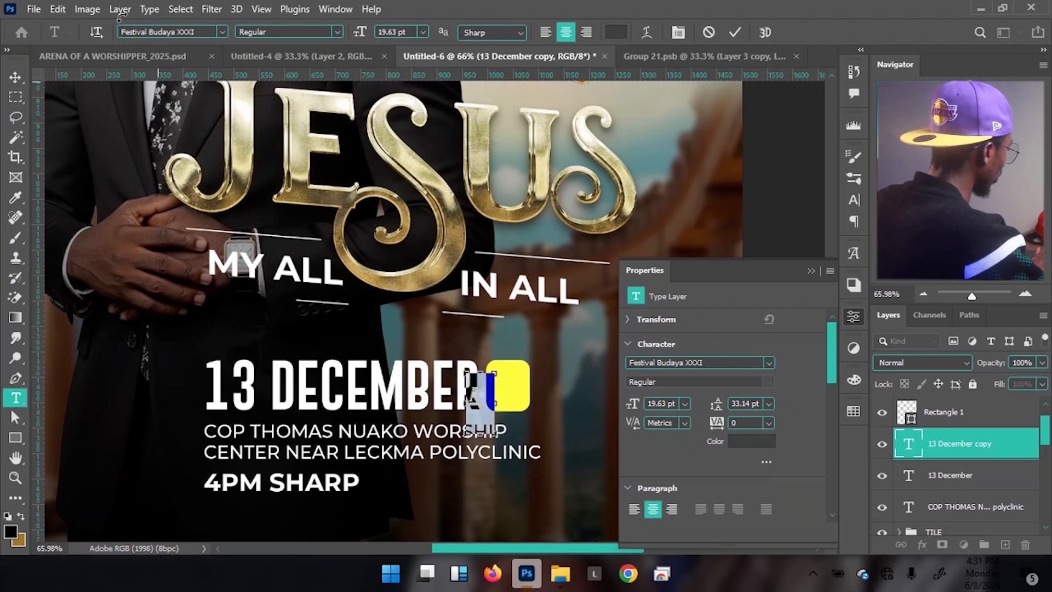
{"action": "left_click", "coordinate": [615, 32]}
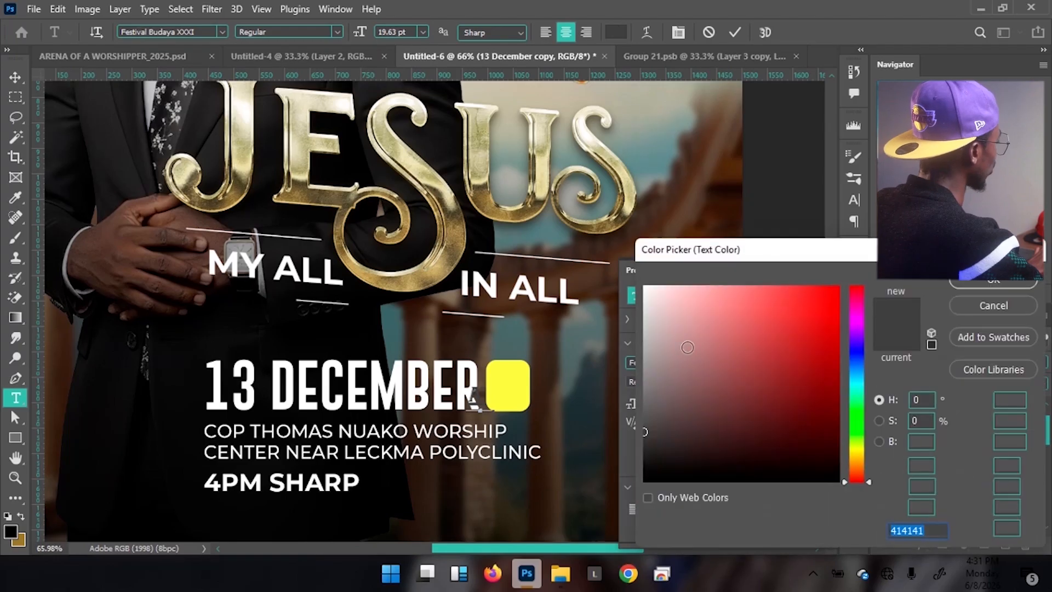
{"action": "type", "text": "000000"}
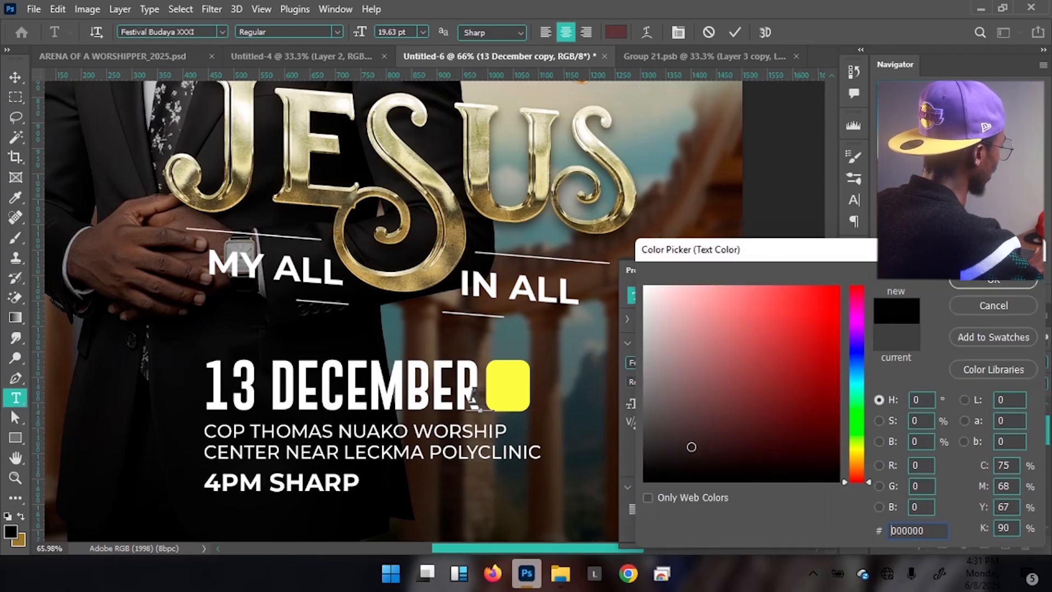
{"action": "left_click", "coordinate": [957, 287]}
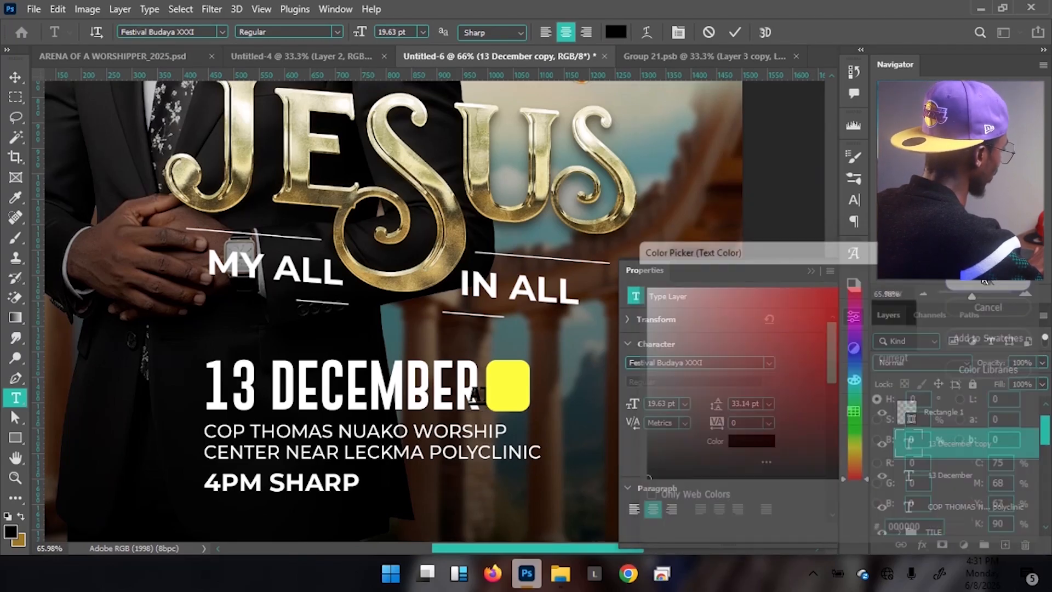
{"action": "left_click", "coordinate": [734, 33]}
{"action": "key", "text": "v"}
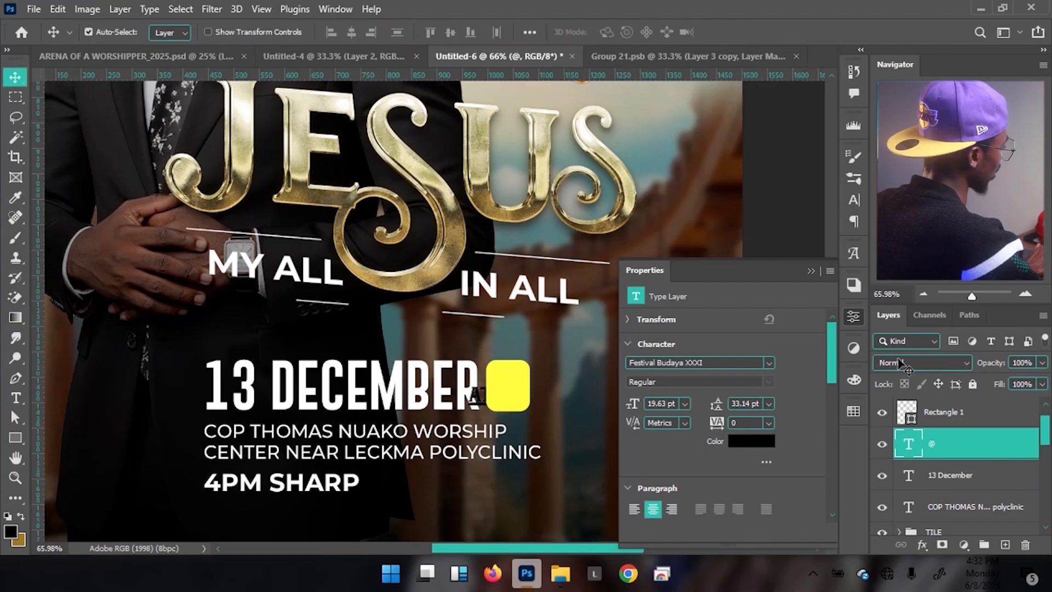
- Stack the "@" text layer above the yellow rectangle and place the symbol in the middle of the rectangle
{"action": "scroll", "coordinate": [955, 456], "scroll_direction": "up", "scroll_amount": 1}
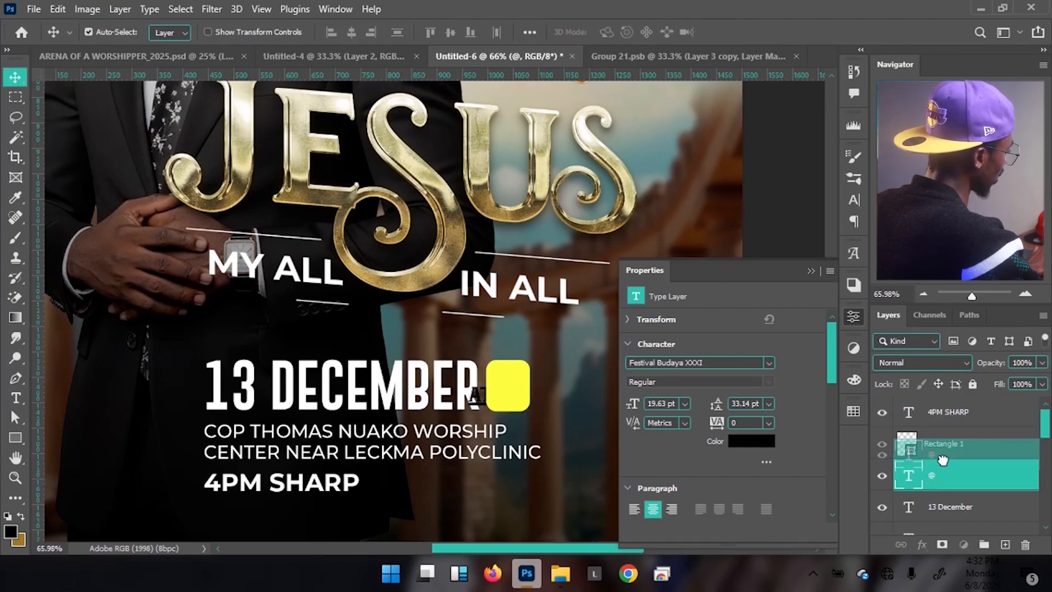
{"action": "left_click_drag", "start_coordinate": [950, 433], "coordinate": [943, 433]}
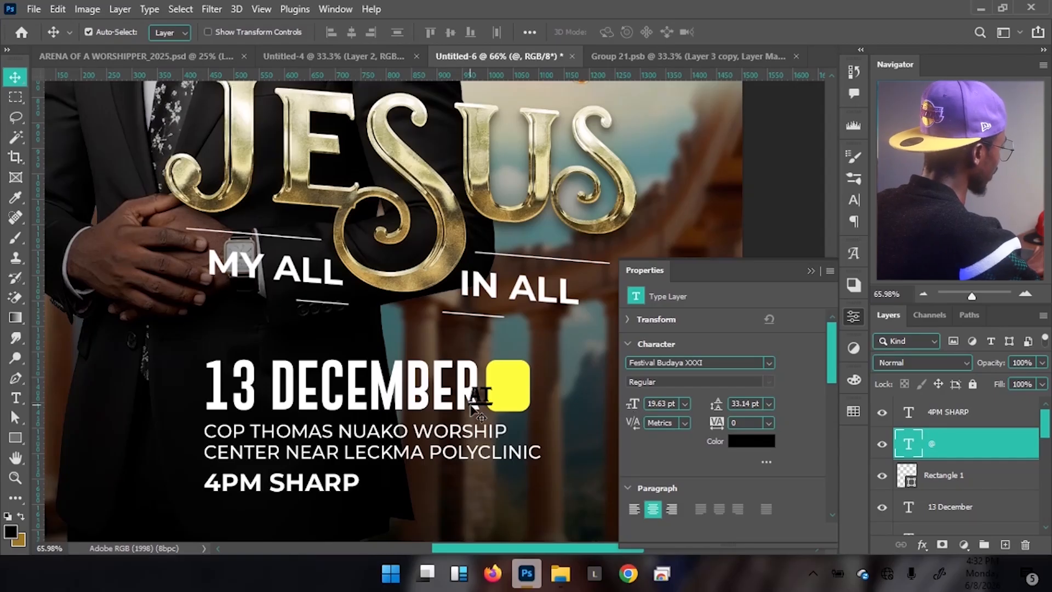
{"action": "key", "text": "ctrl"}
{"action": "left_click_drag", "start_coordinate": [486, 402], "coordinate": [512, 392]}
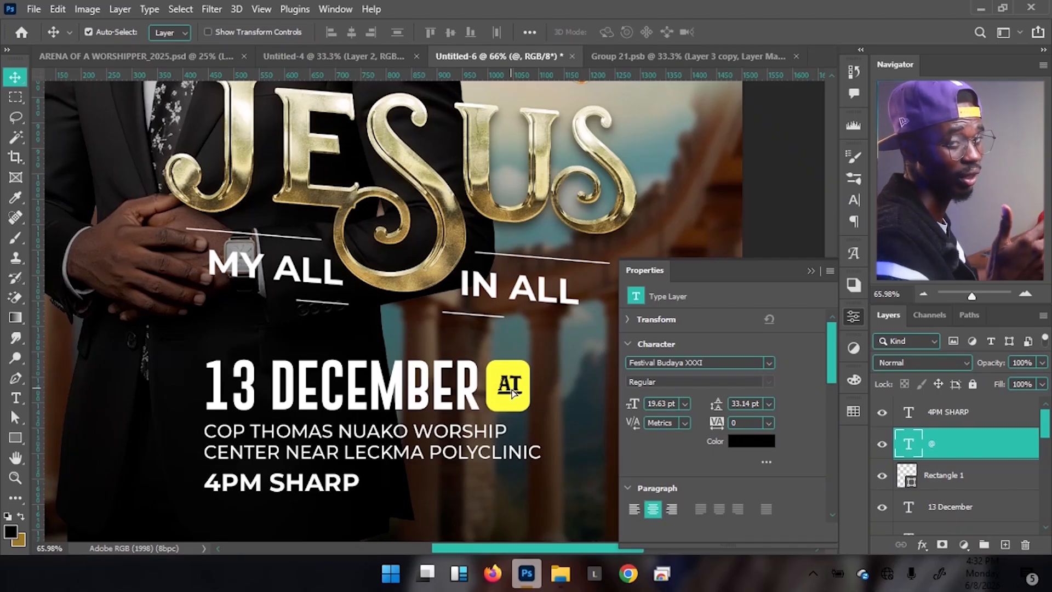
{"action": "key", "text": "ctrl"}
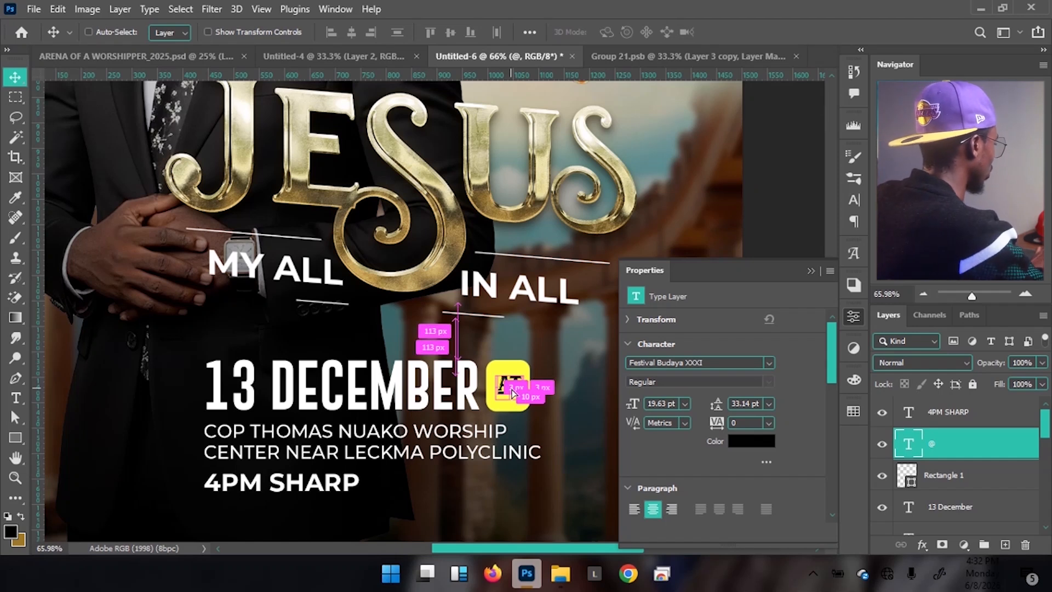
- Change the font of the "@" text on the yellow rectangle to Gobold Extra1 Regular
{"action": "double_click", "coordinate": [513, 393]}
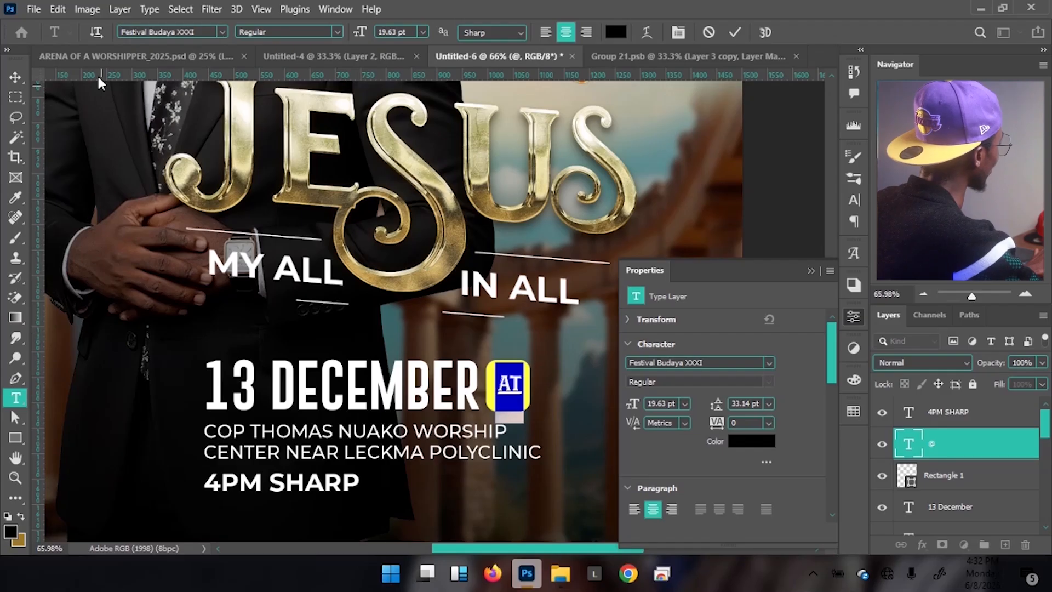
{"action": "left_click", "coordinate": [205, 31]}
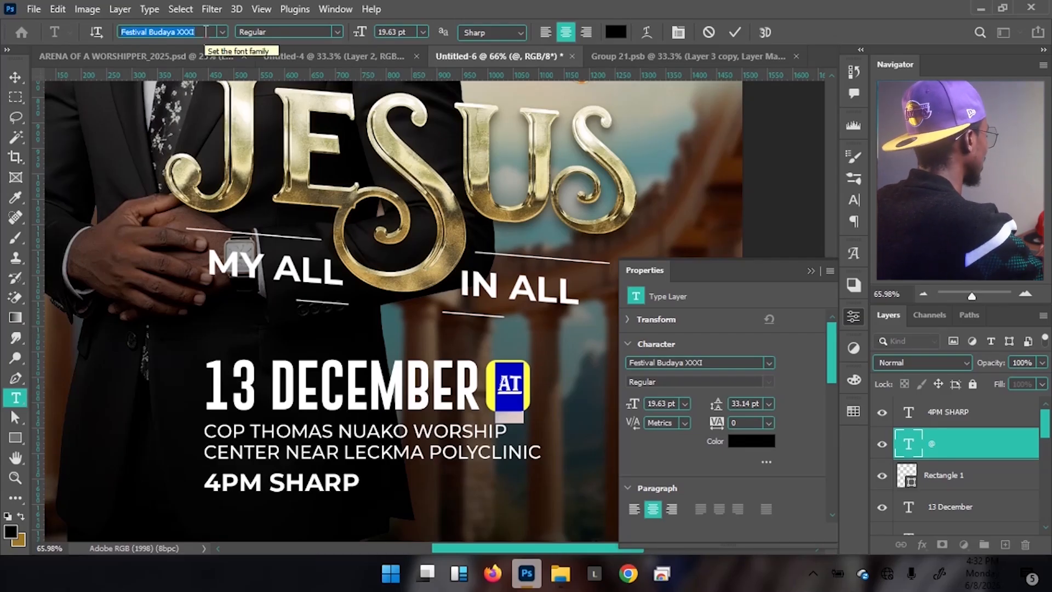
{"action": "type", "text": "God"}
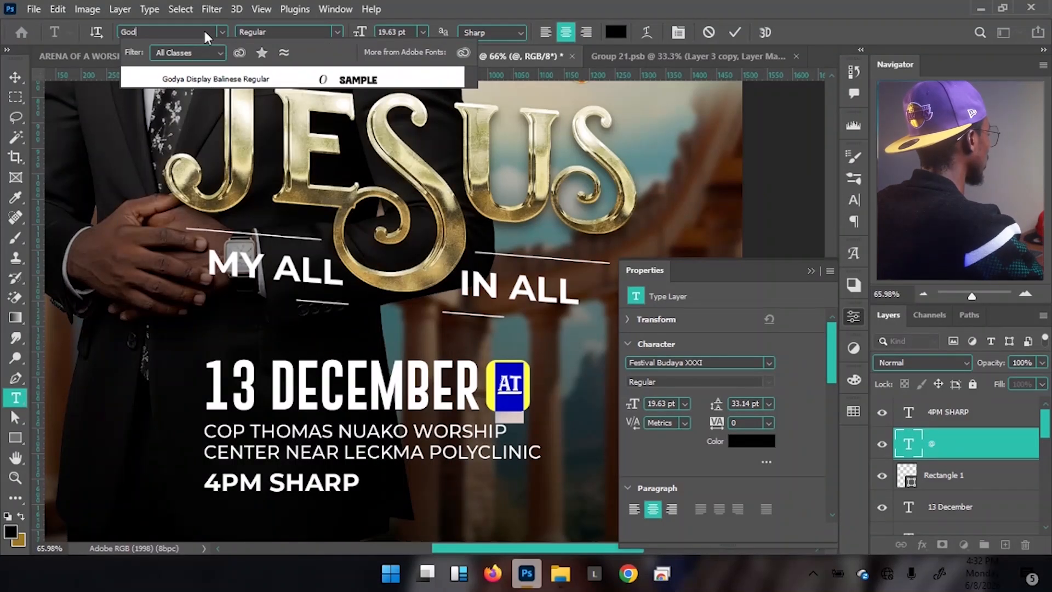
{"action": "left_click", "coordinate": [205, 31]}
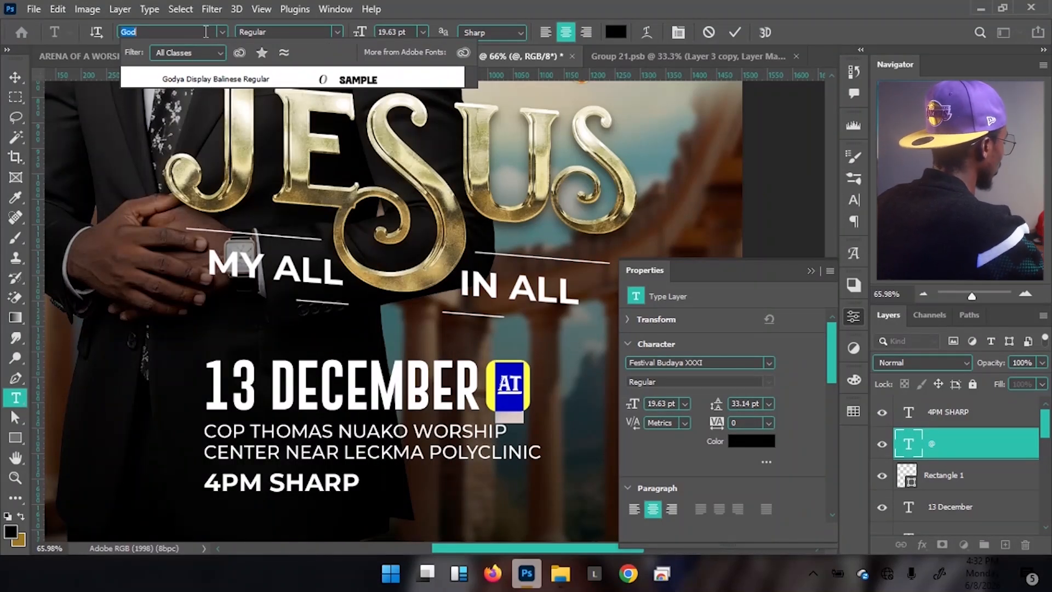
{"action": "type", "text": "gobold"}
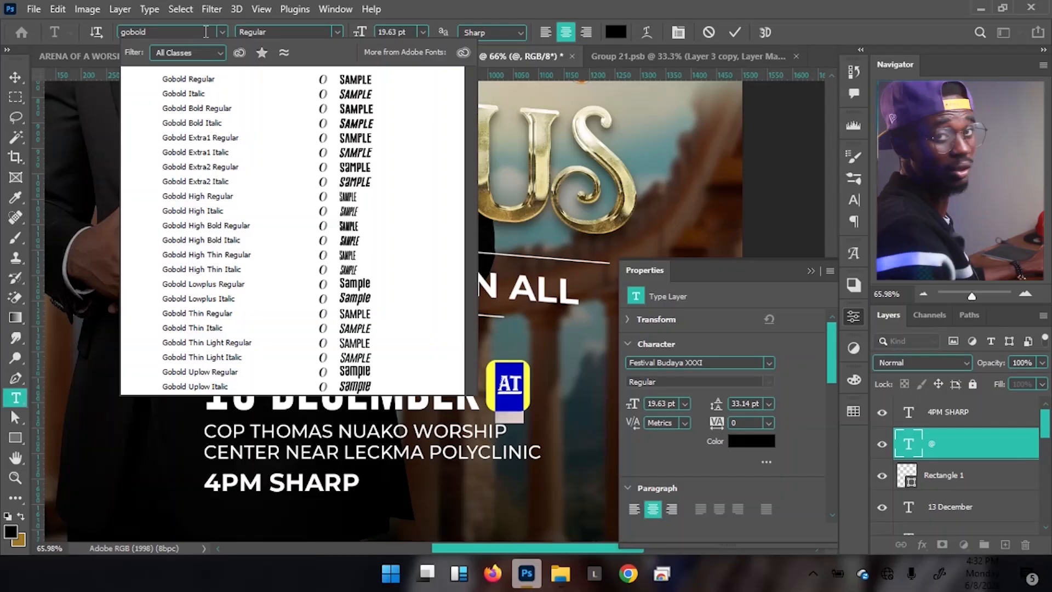
{"action": "key", "text": "Return"}
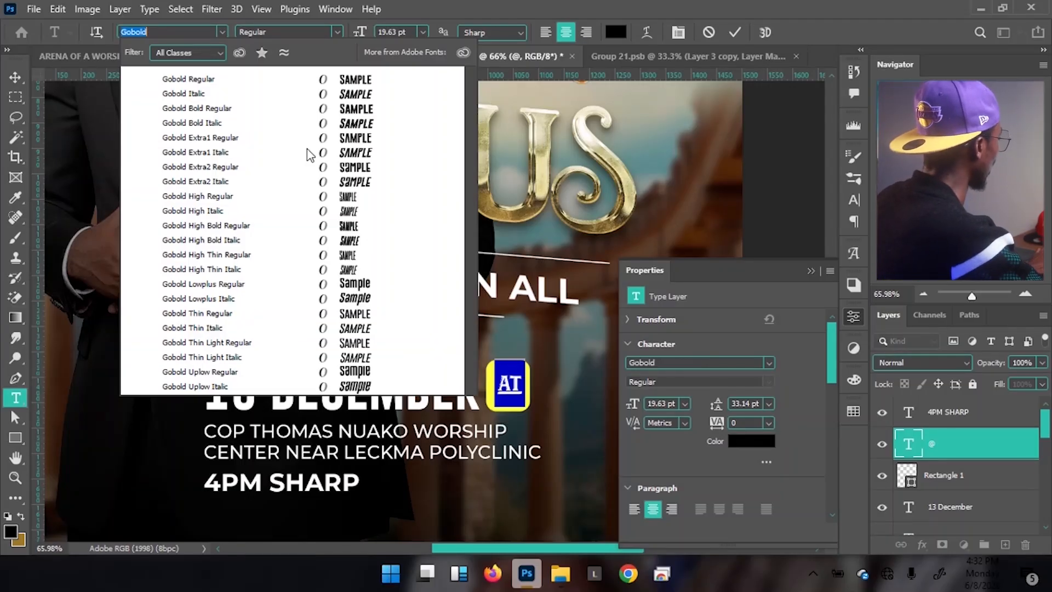
{"action": "left_click", "coordinate": [346, 170]}
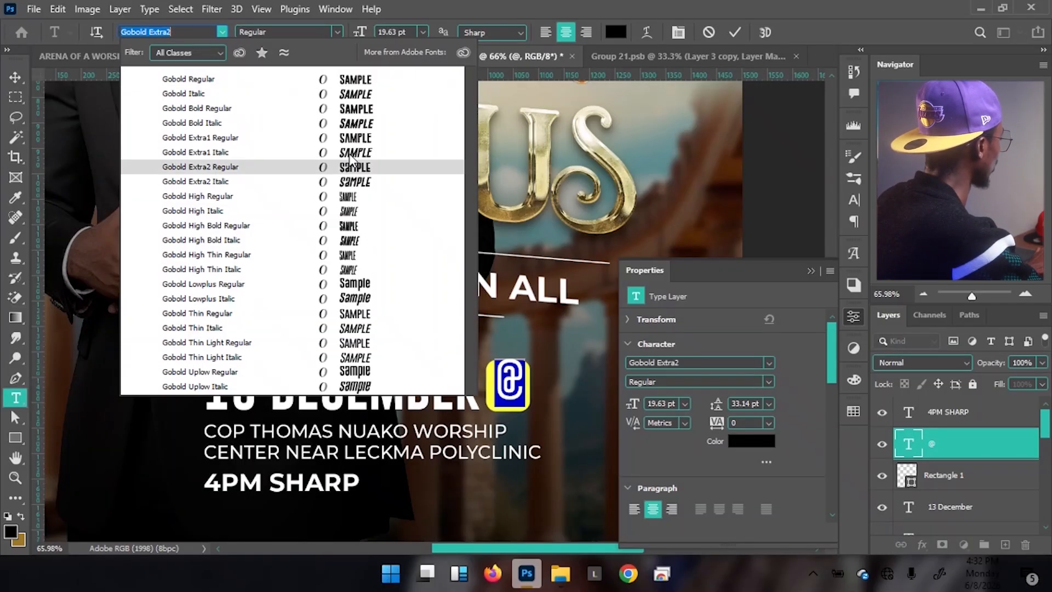
{"action": "left_click", "coordinate": [351, 157]}
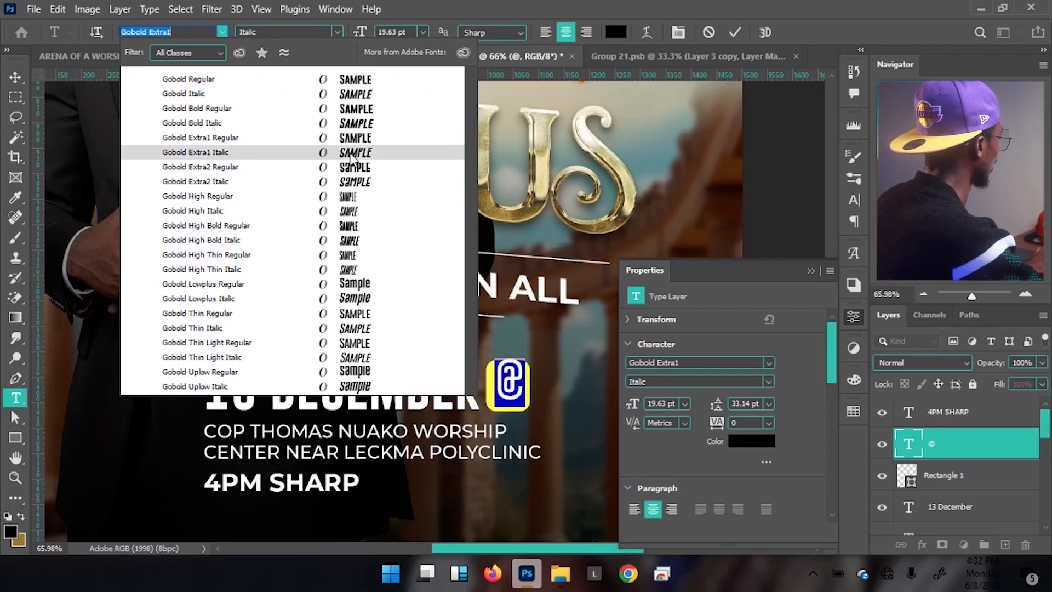
{"action": "left_click", "coordinate": [351, 140]}
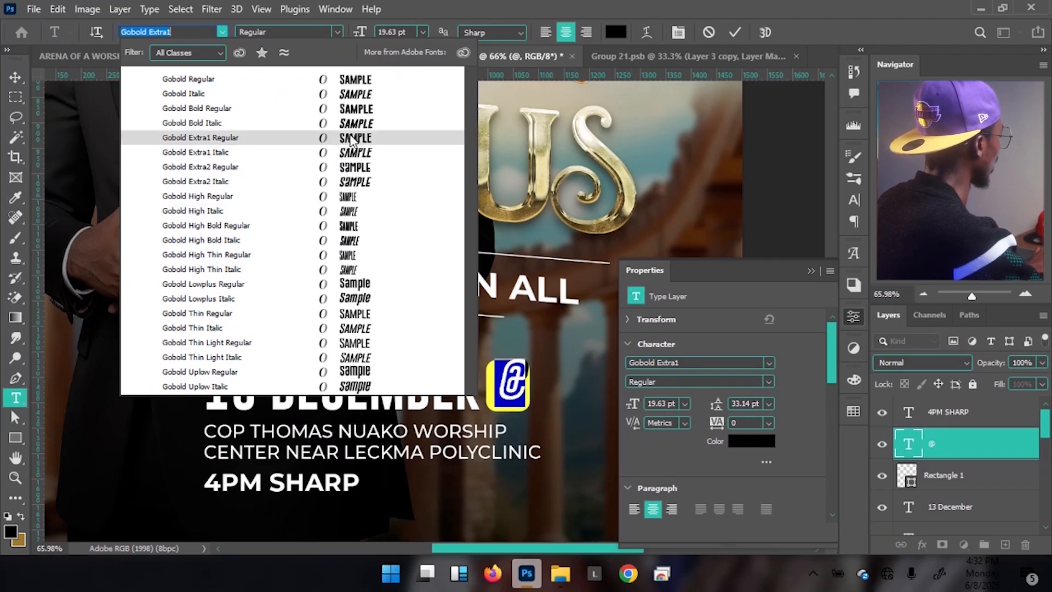
{"action": "left_click", "coordinate": [345, 136]}
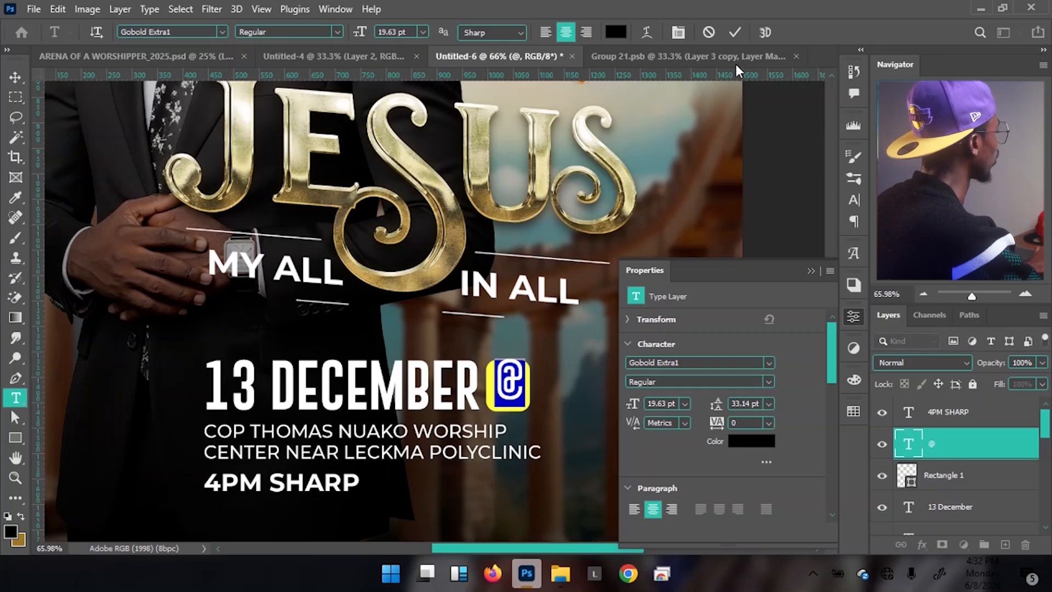
- Recolour the "@" text to dark brown 38281d and nudge it to the middle of the yellow rectangle
{"action": "left_click", "coordinate": [615, 32]}
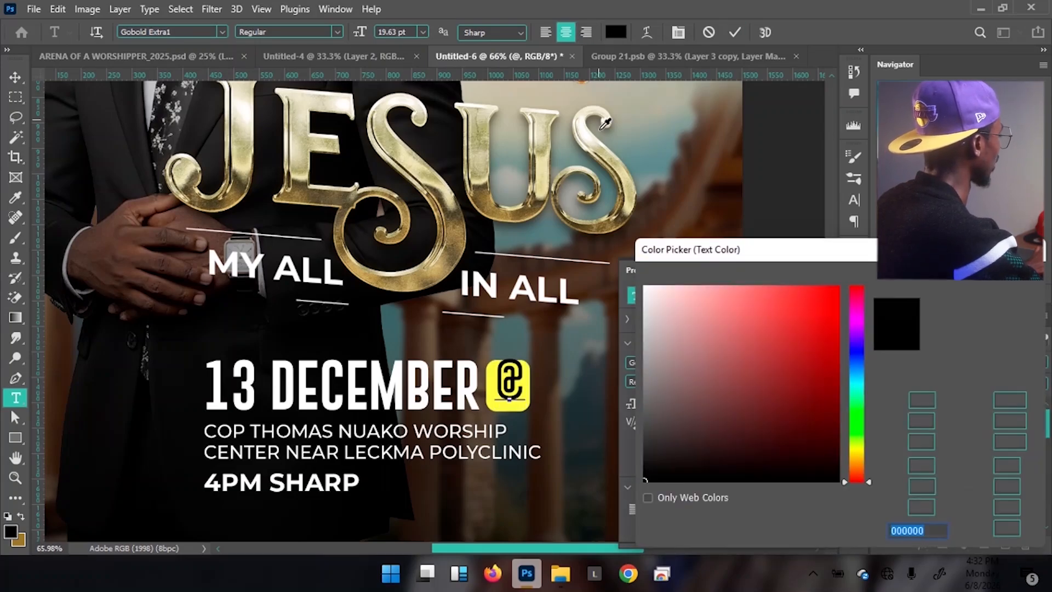
{"action": "left_click", "coordinate": [618, 334]}
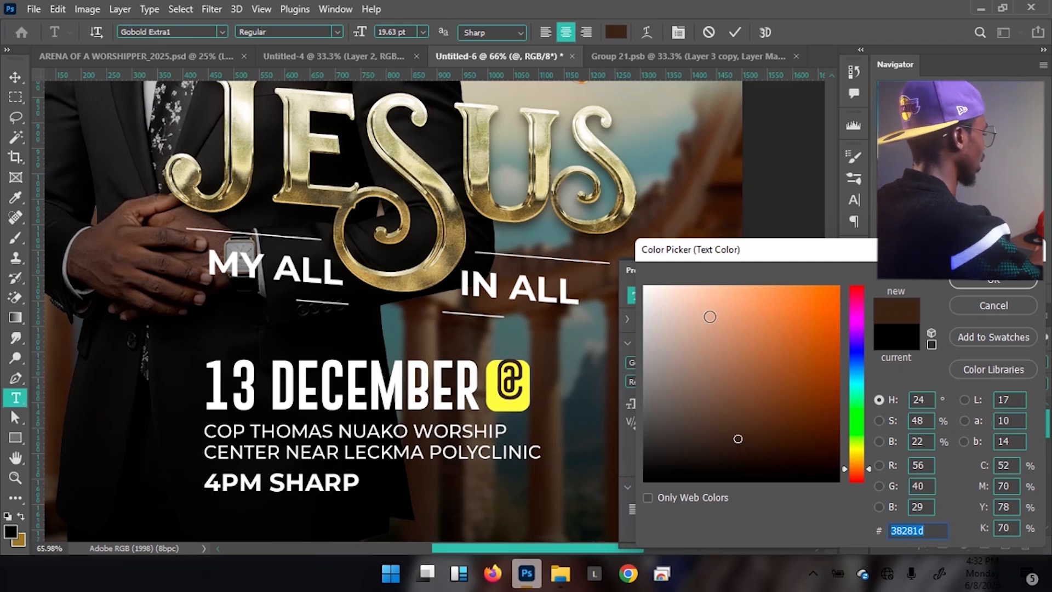
{"action": "key", "text": "Return"}
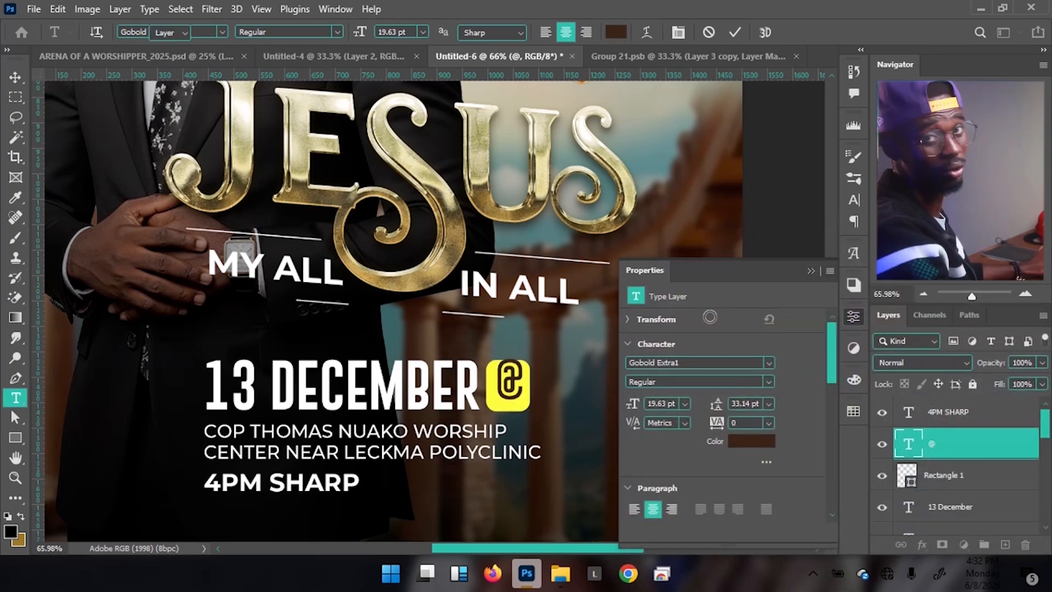
{"action": "key", "text": "v"}
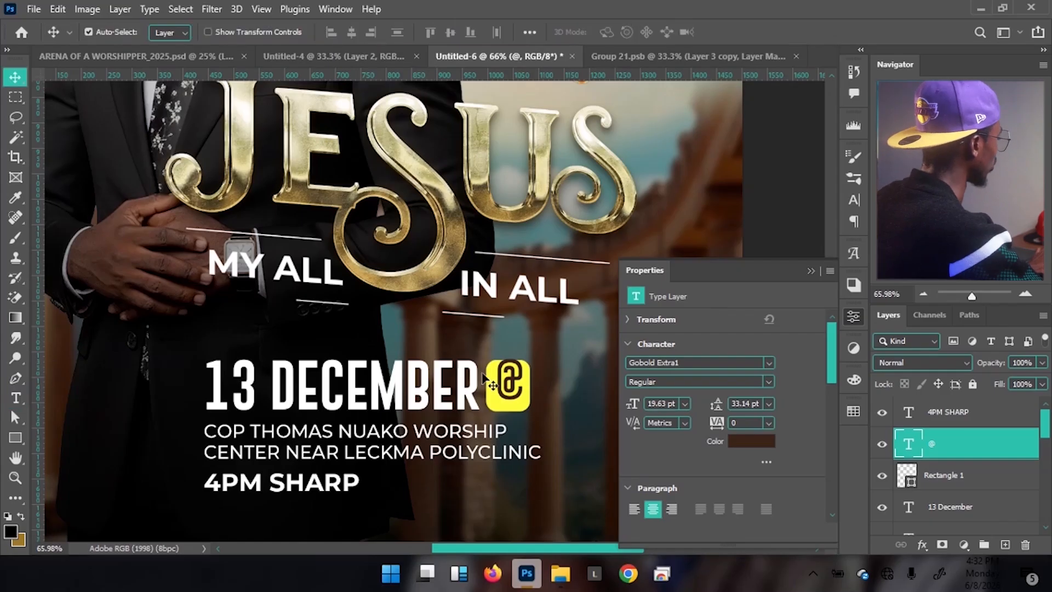
{"action": "left_click_drag", "start_coordinate": [508, 388], "coordinate": [509, 391]}
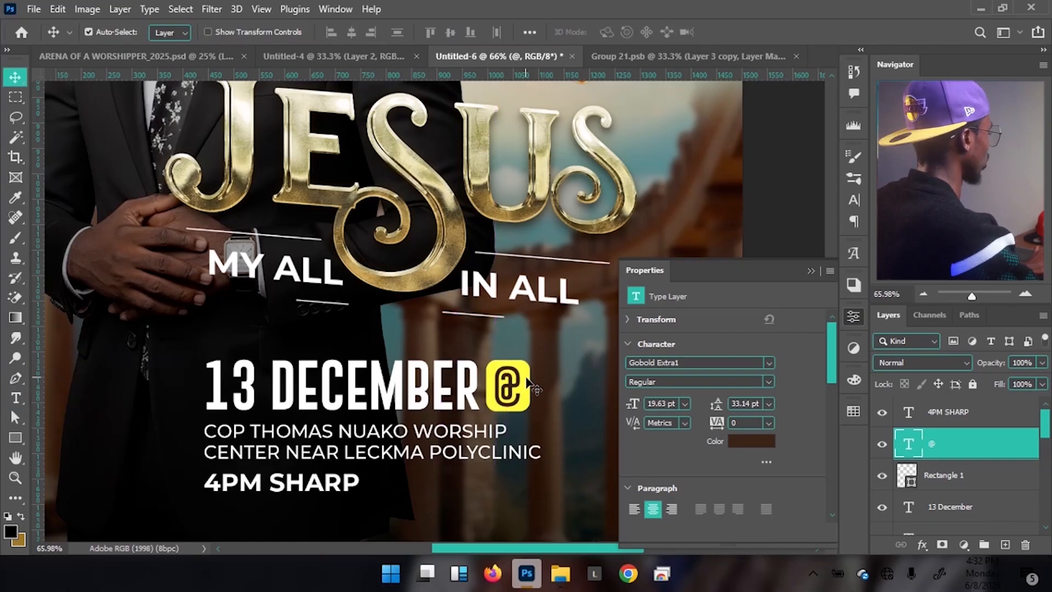
- Group the time, "@", yellow rectangle, date and venue layers and convert the group to a smart object
{"action": "left_click", "coordinate": [811, 270]}
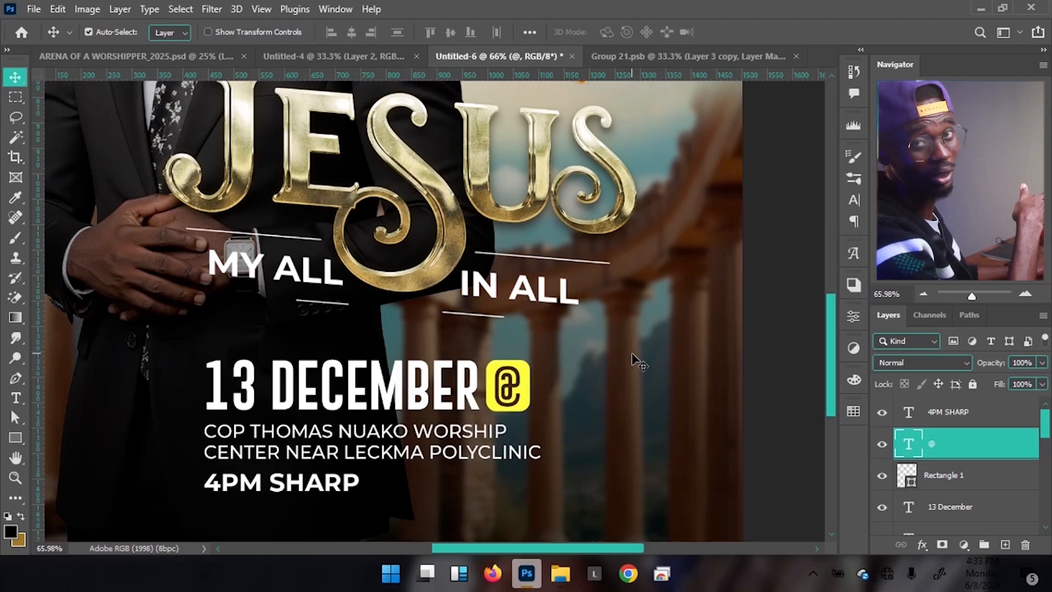
{"action": "key", "text": "ctrl"}
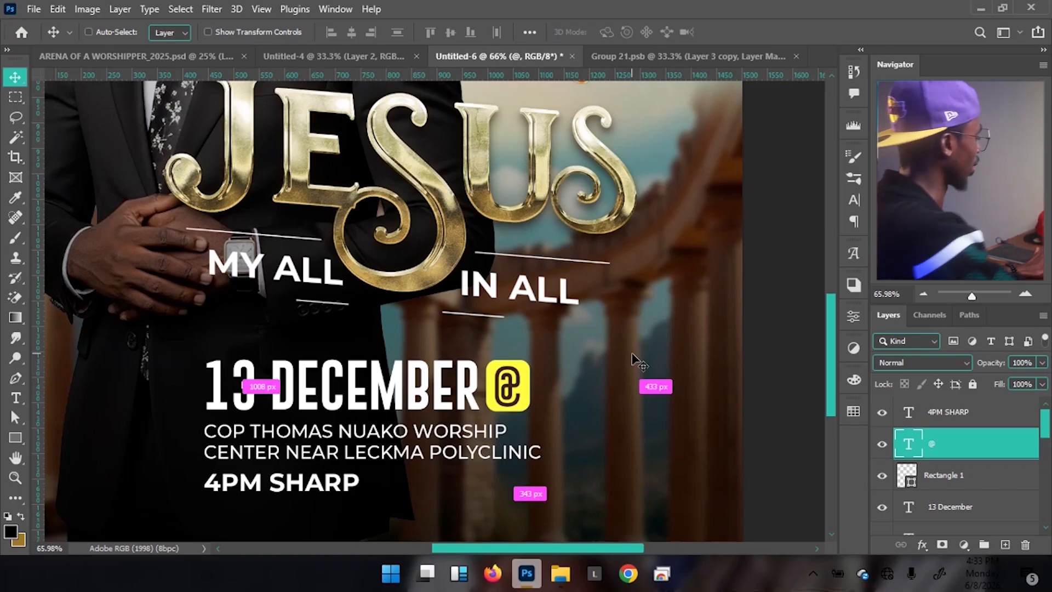
{"action": "key", "text": "ctrl+0"}
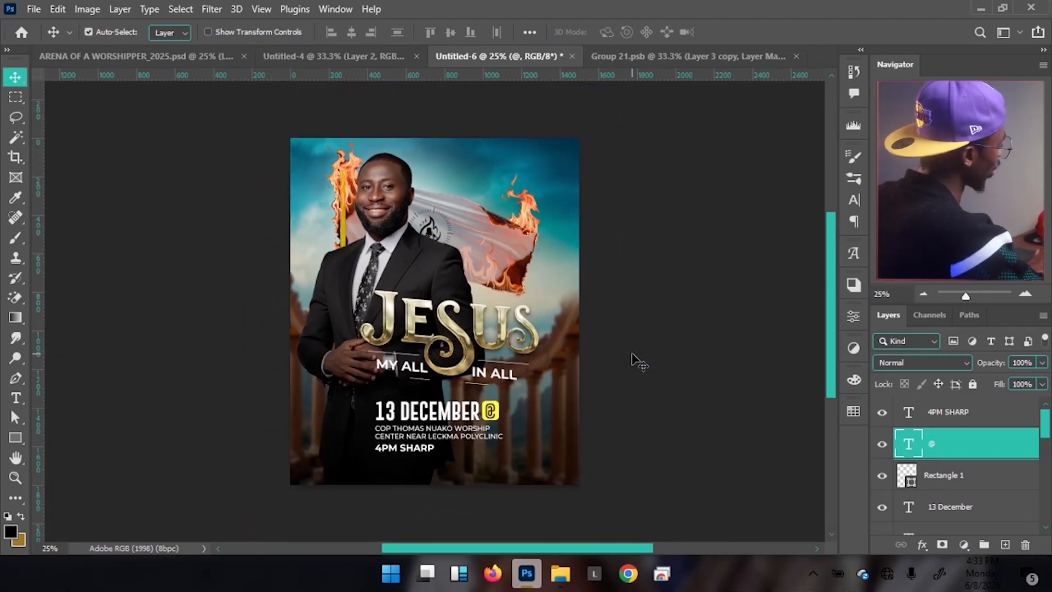
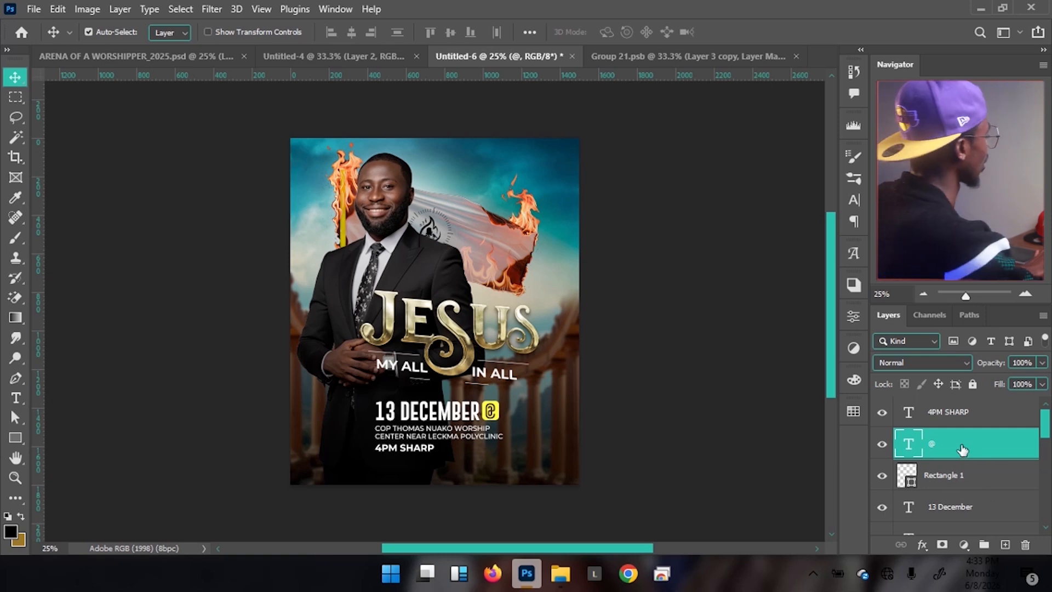
{"action": "left_click", "coordinate": [940, 417], "text": "shift"}
{"action": "left_click", "coordinate": [954, 507], "text": "shift"}
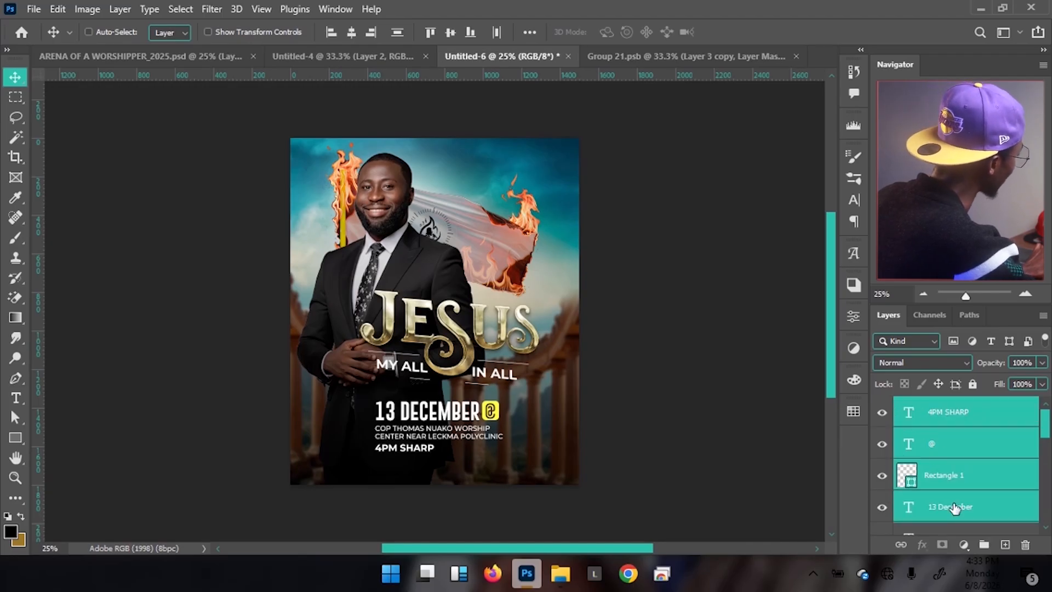
{"action": "scroll", "coordinate": [953, 508], "scroll_direction": "down", "scroll_amount": 1}
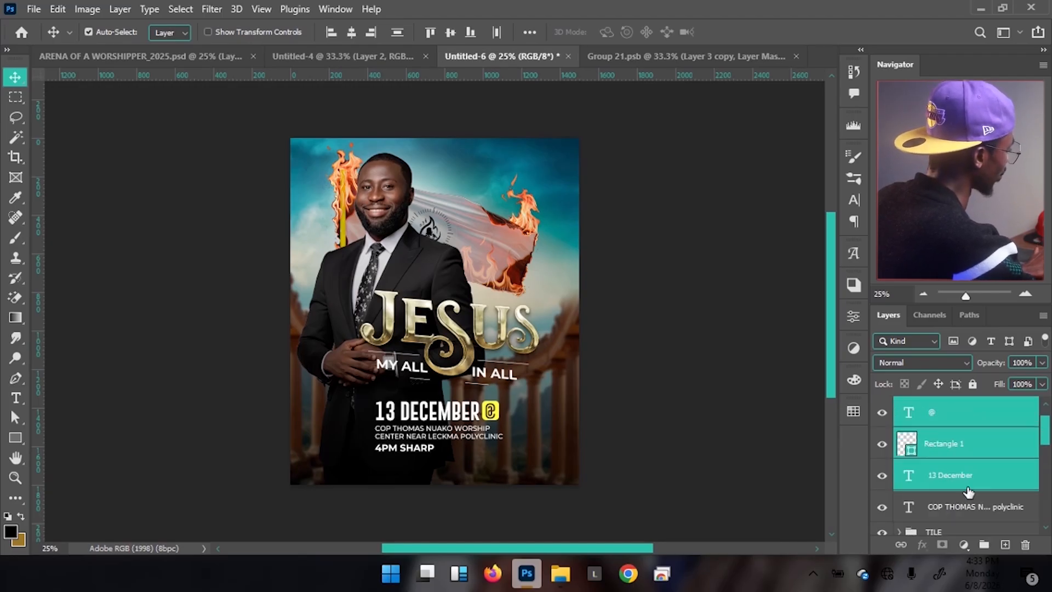
{"action": "left_click", "coordinate": [957, 515], "text": "shift"}
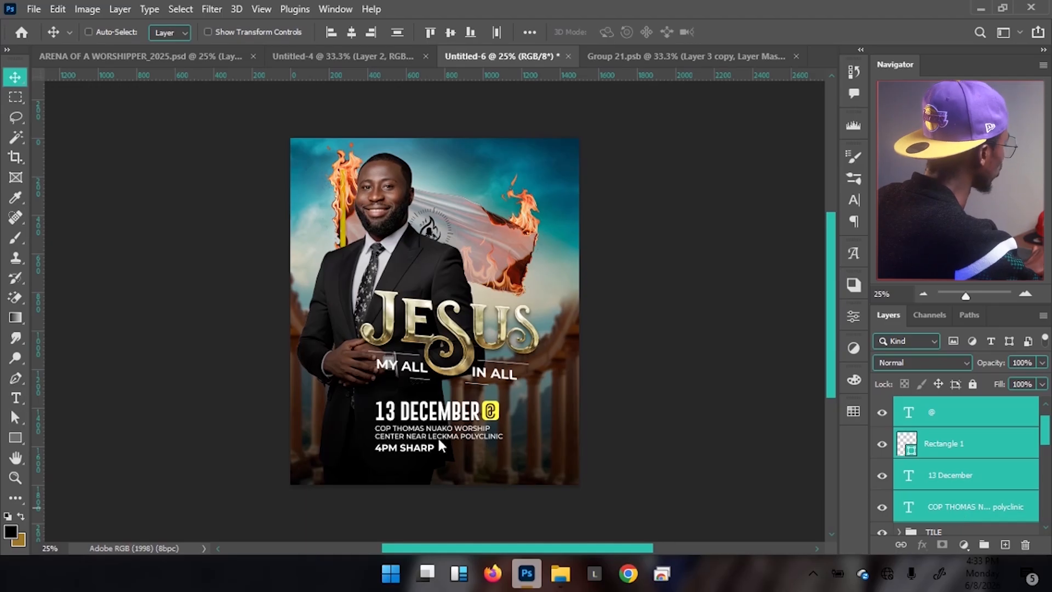
{"action": "mouse_move", "coordinate": [441, 447]}
{"action": "left_mouse_down"}
{"action": "mouse_move", "coordinate": [441, 485]}
{"action": "mouse_move", "coordinate": [425, 446]}
{"action": "mouse_move", "coordinate": [429, 463]}
{"action": "left_mouse_up"}
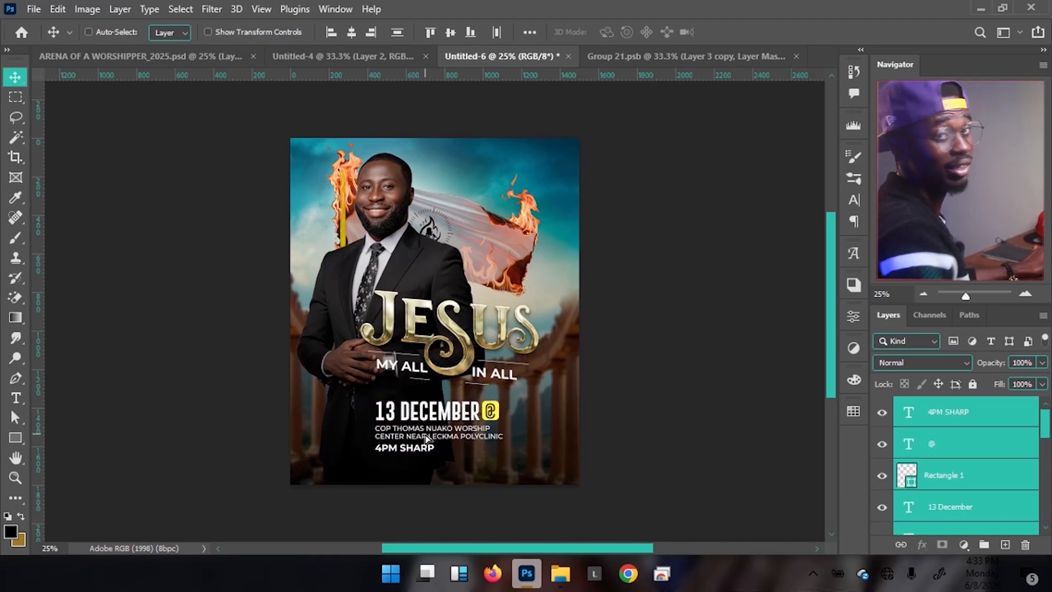
{"action": "key", "text": "ctrl+g"}
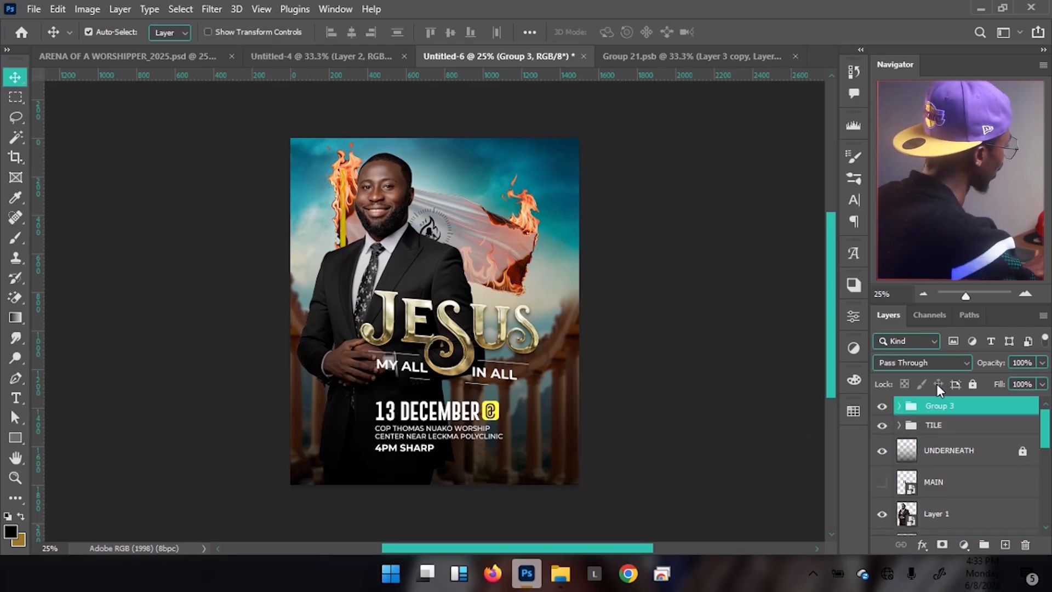
{"action": "right_click", "coordinate": [981, 413]}
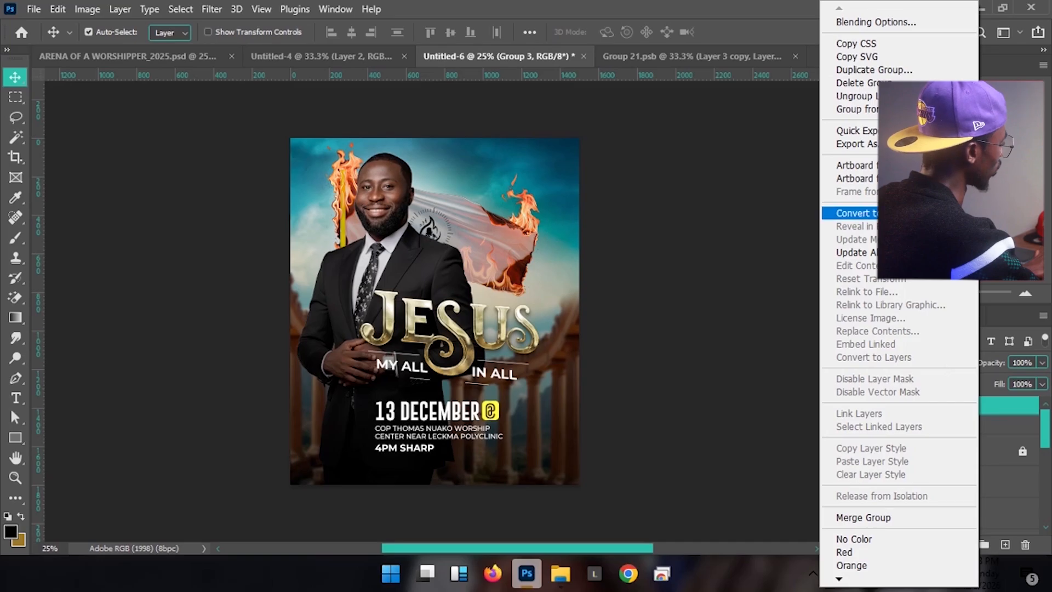
{"action": "left_click", "coordinate": [898, 213]}
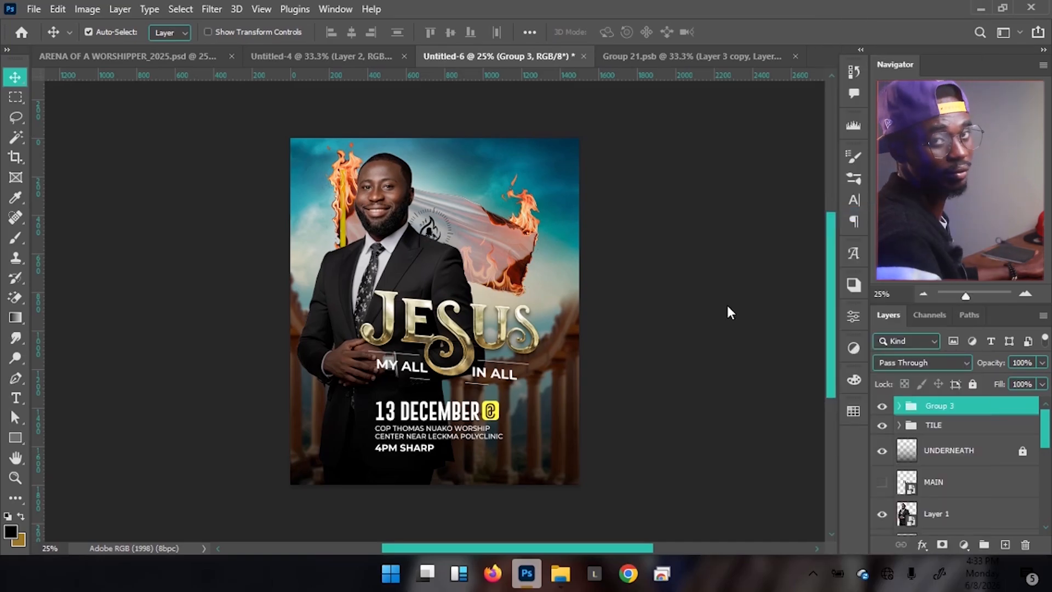
- Skew the event details smart object vertically by raising its left edge so the lines slope down to the right
{"action": "key", "text": "ctrl+t"}
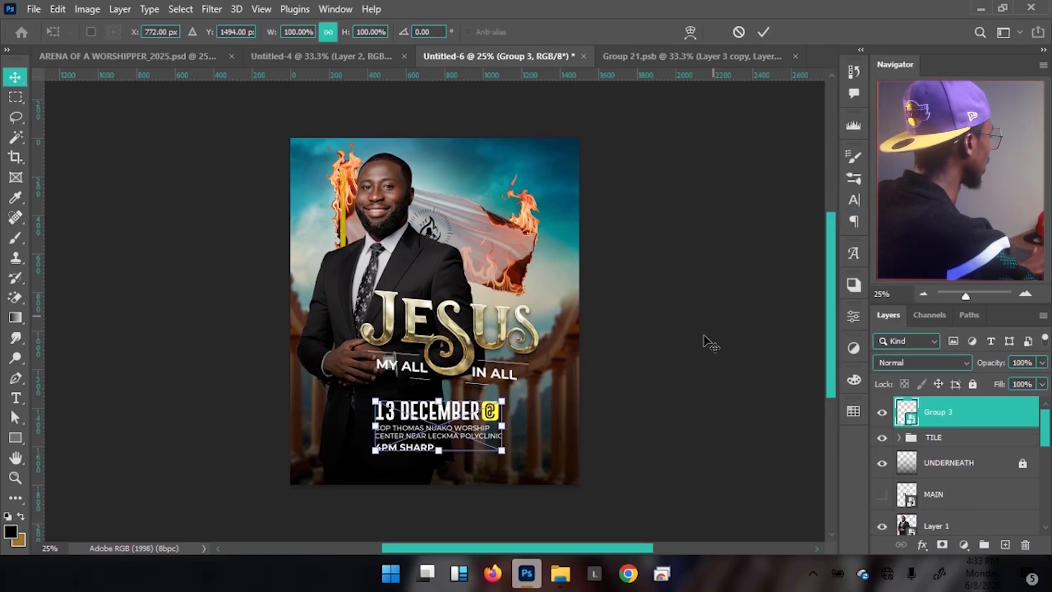
{"action": "right_click", "coordinate": [387, 428]}
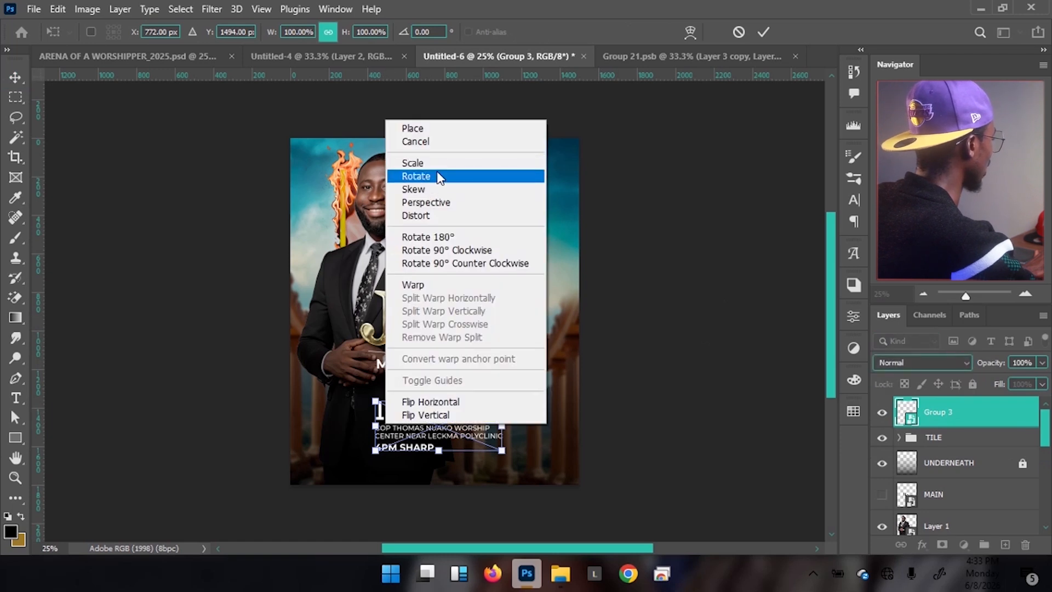
{"action": "left_click", "coordinate": [435, 189]}
{"action": "left_click_drag", "start_coordinate": [375, 428], "coordinate": [375, 413]}
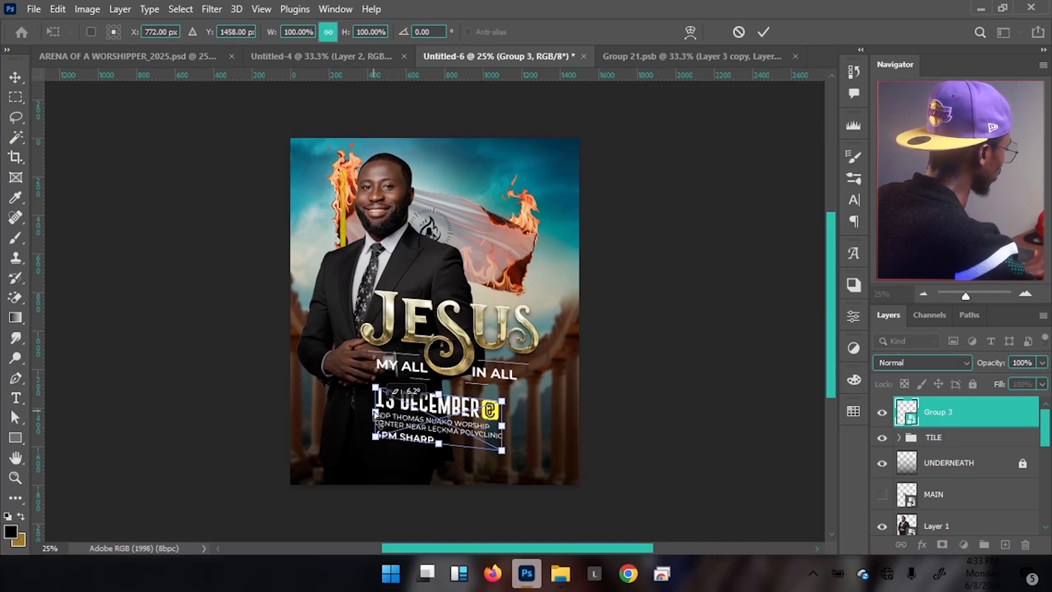
{"action": "left_click_drag", "start_coordinate": [375, 414], "coordinate": [376, 415]}
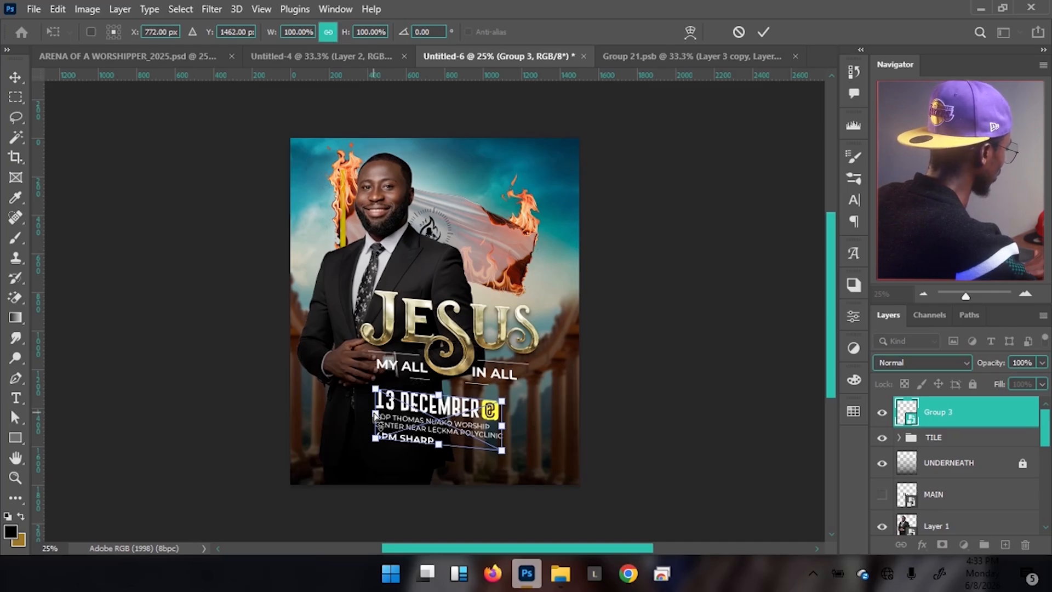
{"action": "key", "text": "Return"}
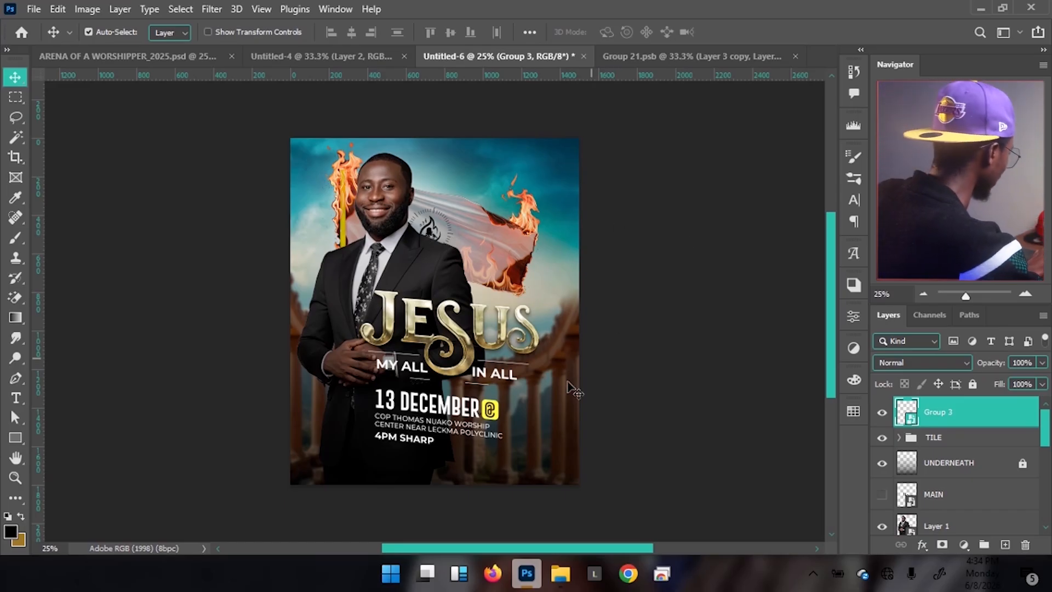
- Lower the left edge of the event details slightly to reduce their vertical skew to about 4.4°
{"action": "left_click_drag", "start_coordinate": [428, 475], "coordinate": [415, 415]}
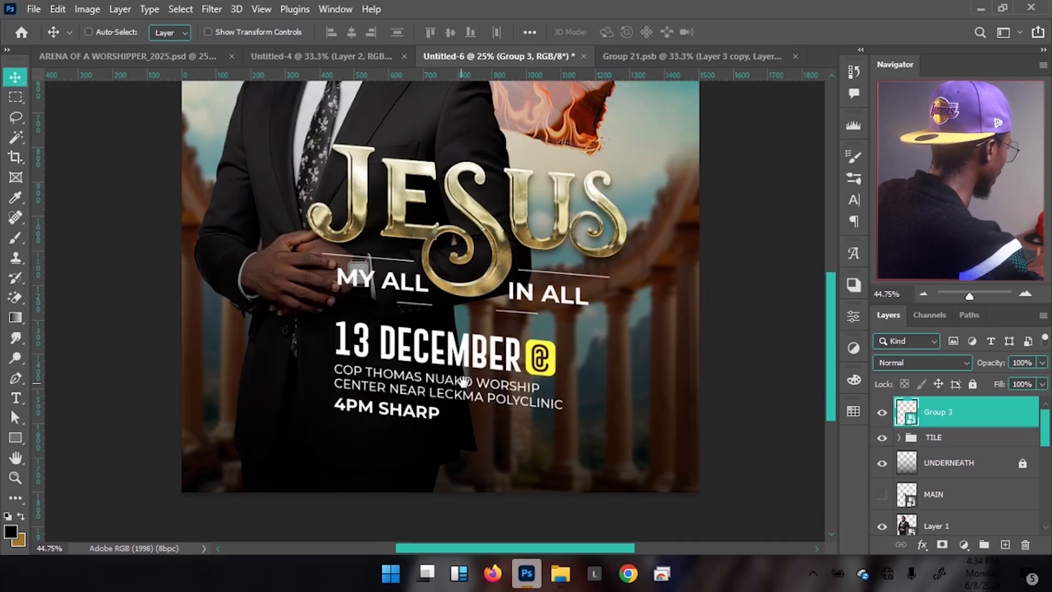
{"action": "key", "text": "ctrl+t"}
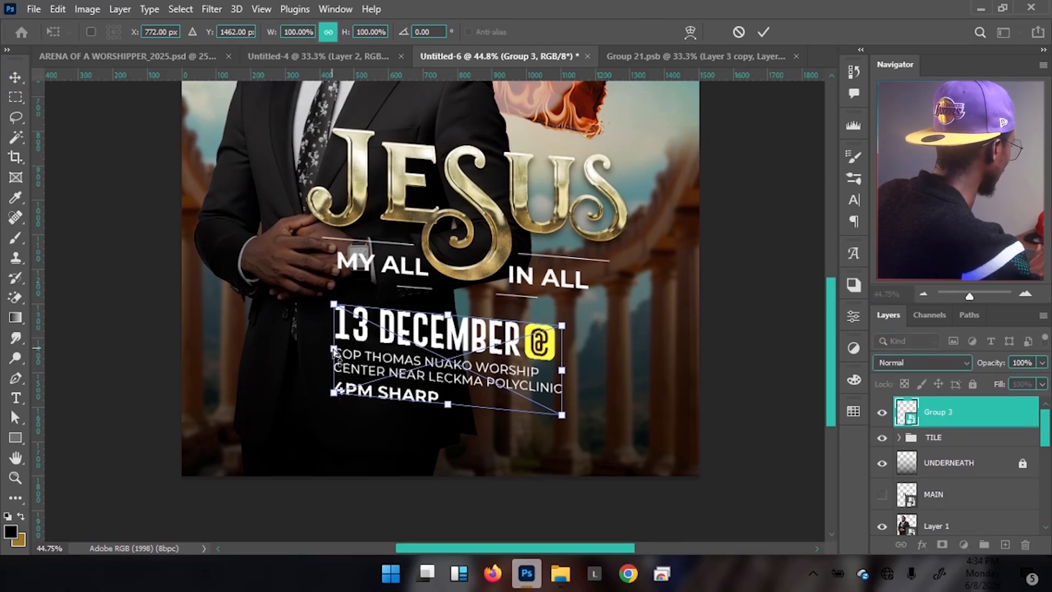
{"action": "left_click_drag", "start_coordinate": [334, 354], "coordinate": [334, 356]}
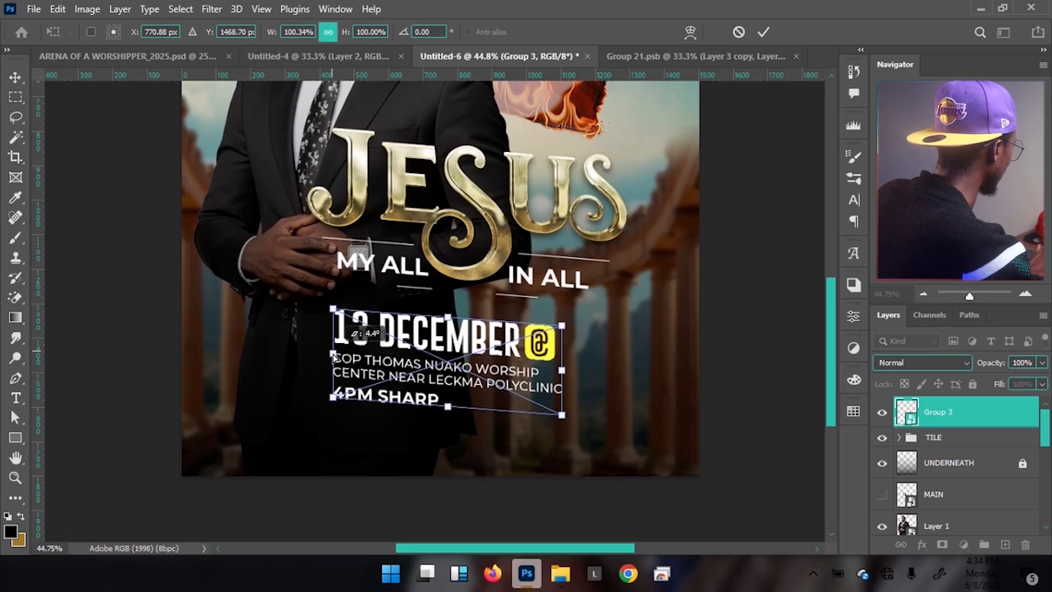
{"action": "key", "text": "Return"}
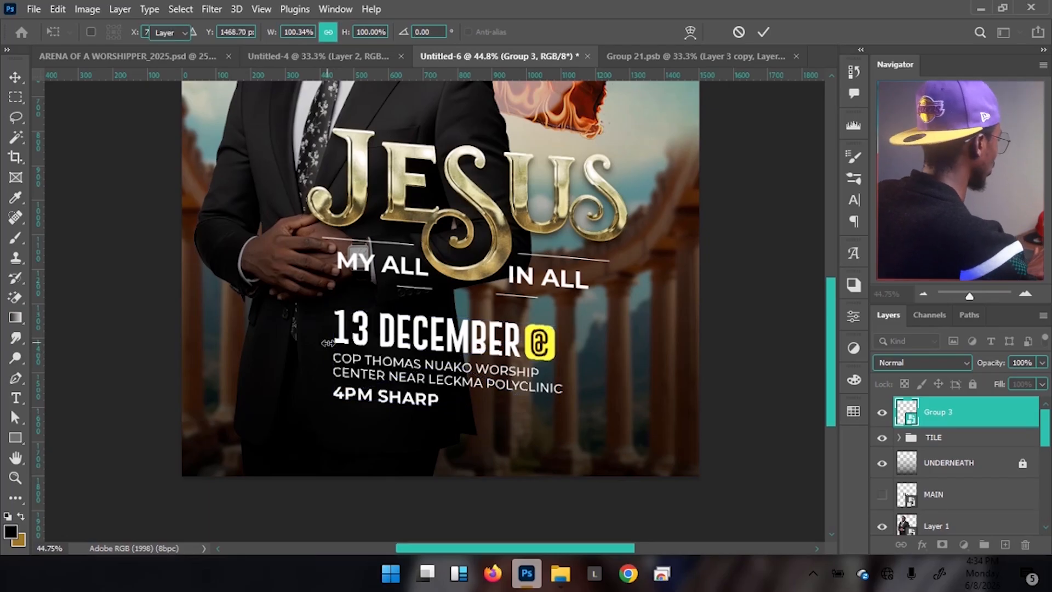
- Move the skewed event details right and up, closer beneath the "MY ALL IN ALL" line, and fine-tune their position with small nudges
{"action": "left_click_drag", "start_coordinate": [422, 355], "coordinate": [457, 333]}
{"action": "key", "text": "shift+Down"}
{"action": "key", "text": "shift+Down"}
{"action": "key", "text": "shift+Down"}
{"action": "key", "text": "shift+Down"}
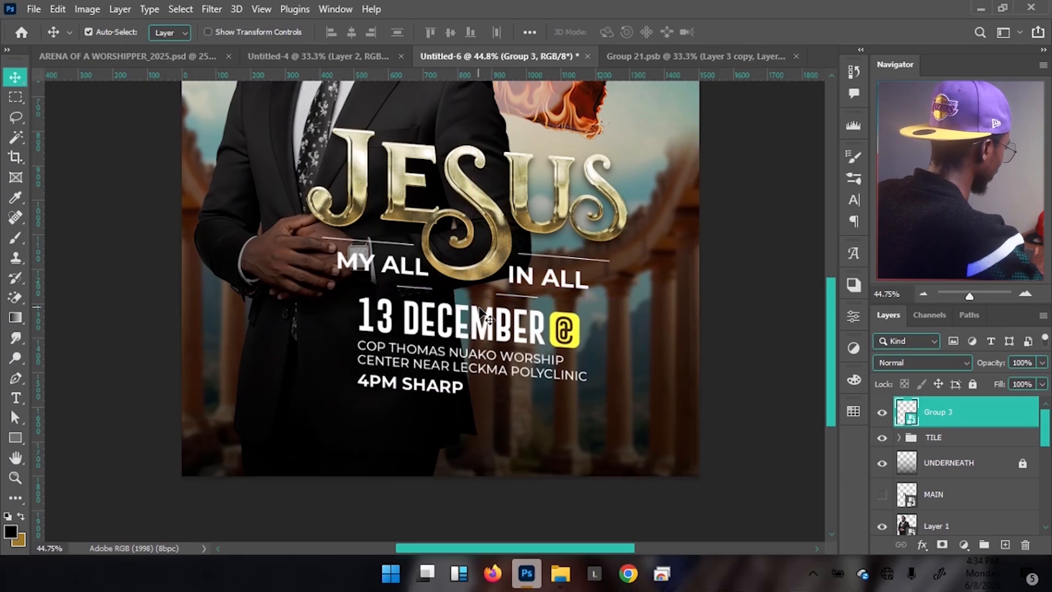
{"action": "key", "text": "shift+Down"}
{"action": "key", "text": "shift+Left"}
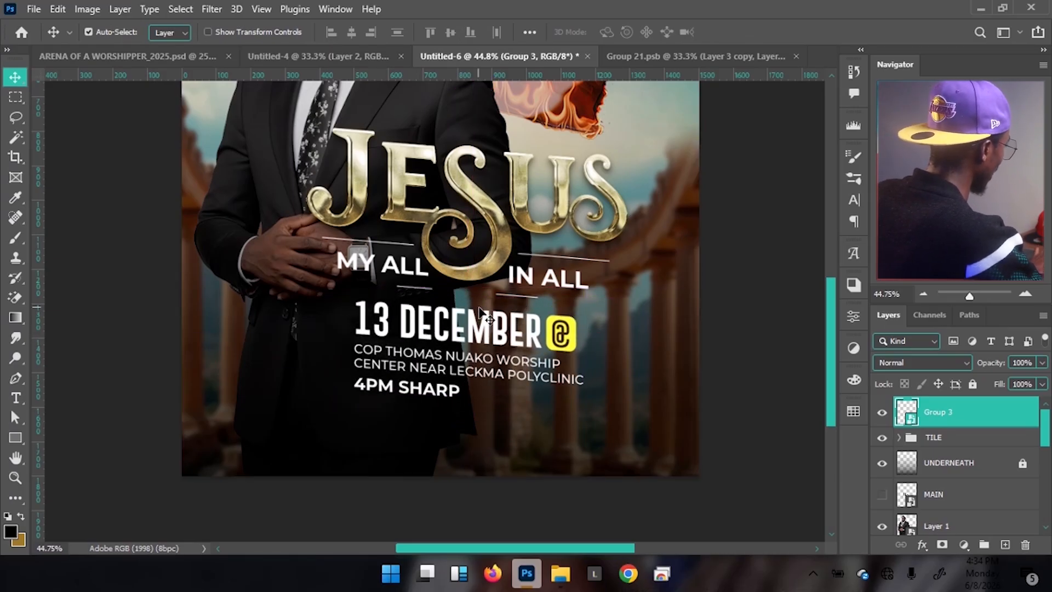
{"action": "key", "text": "ctrl+0"}
{"action": "key", "text": "ctrl+minus"}
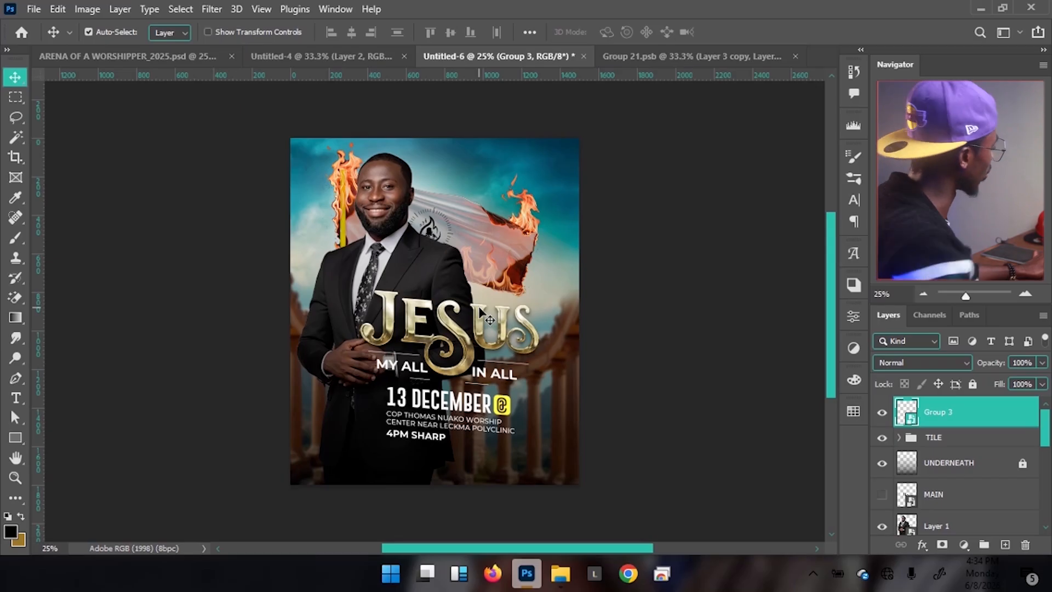
{"action": "key", "text": "shift+Down"}
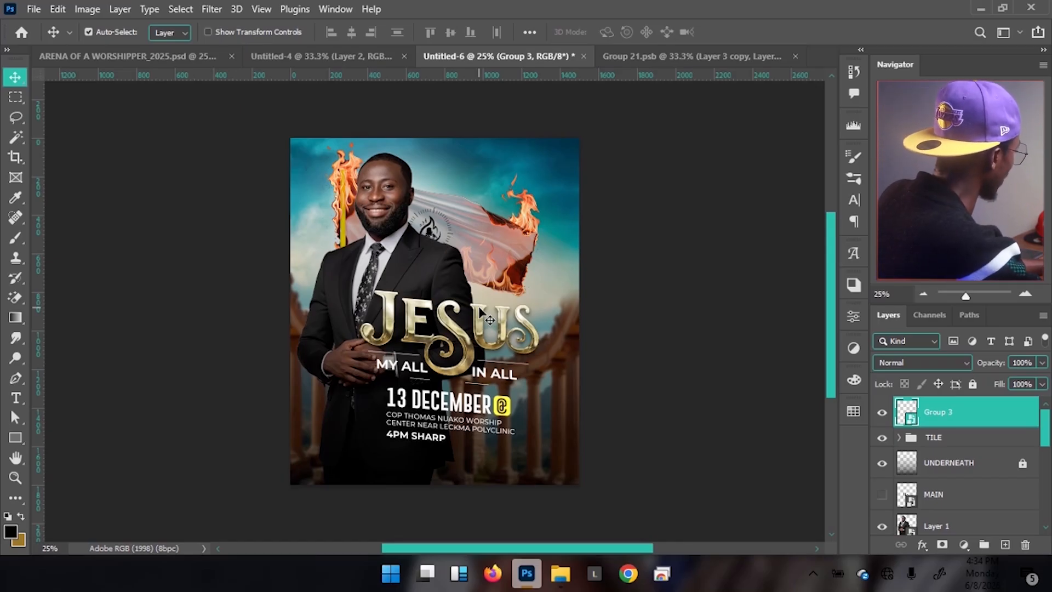
{"action": "key", "text": "shift+Down"}
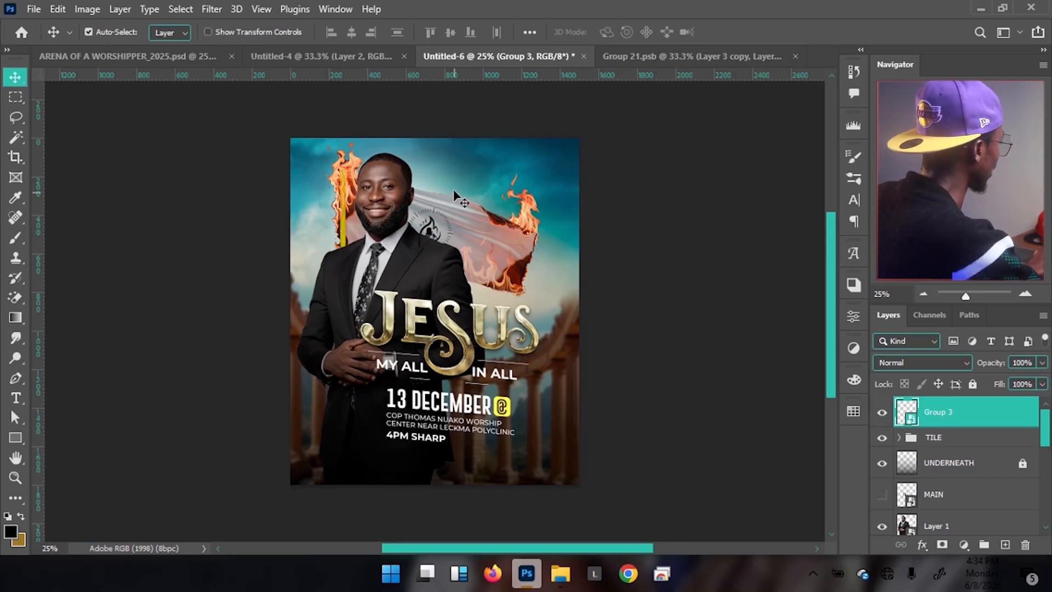
- Rename the burning flag's layer as FLAG
{"action": "left_click", "coordinate": [497, 234]}
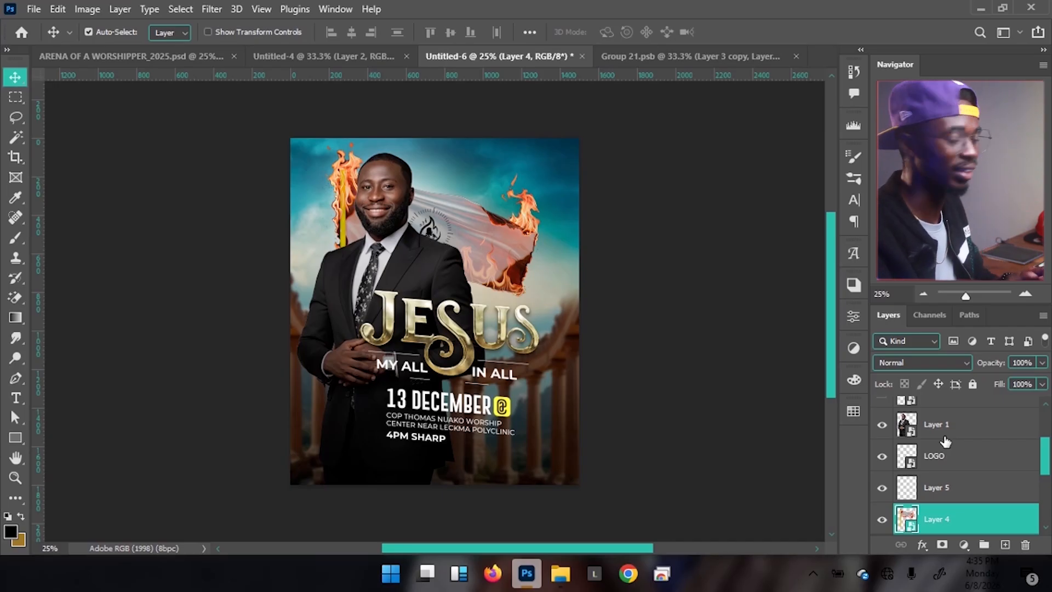
{"action": "scroll", "coordinate": [980, 534], "scroll_direction": "down", "scroll_amount": 1}
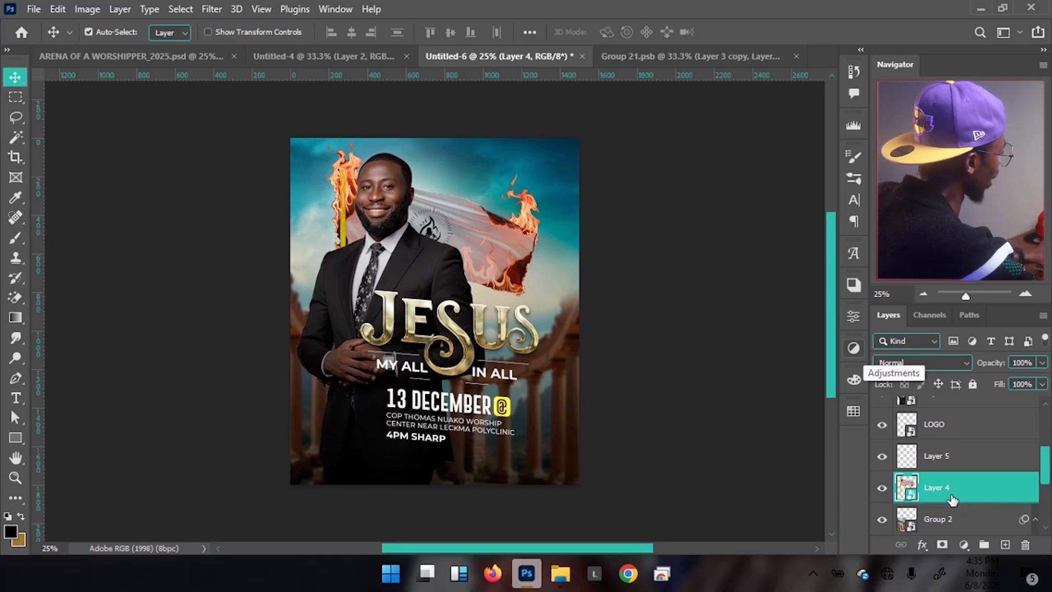
{"action": "double_click", "coordinate": [934, 488]}
{"action": "type", "text": "FLA"}
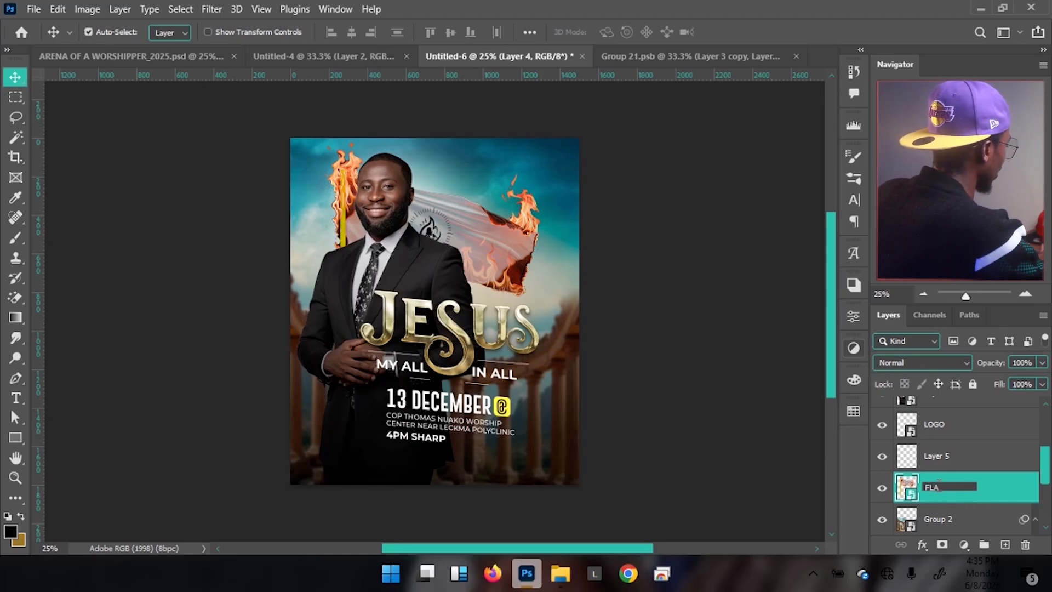
{"action": "type", "text": "G"}
{"action": "key", "text": "Return"}
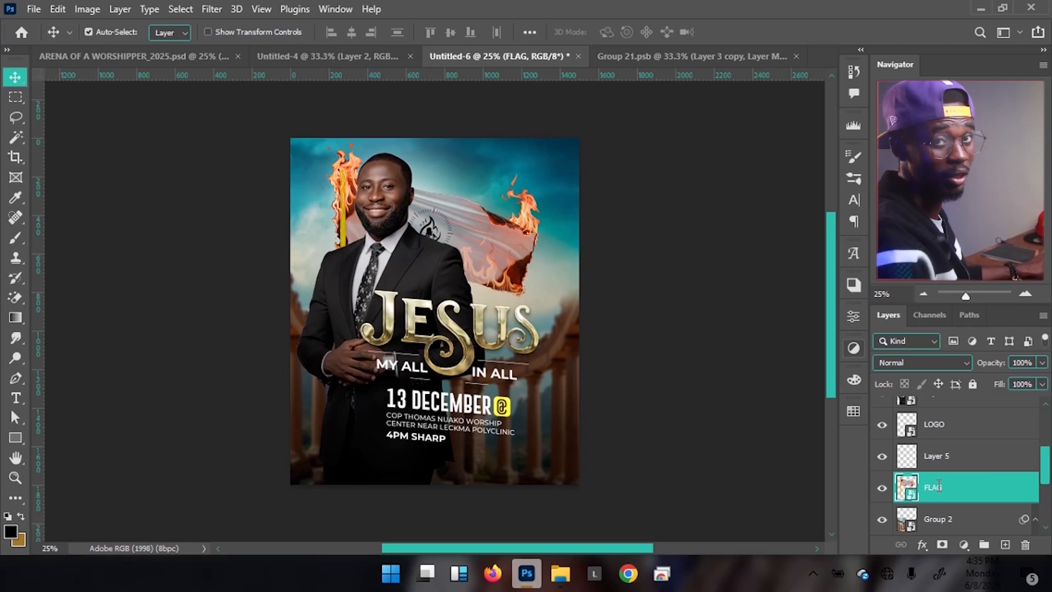
- Duplicate the FLAG layer and set the copy's blend mode to Color Dodge
{"action": "key", "text": "ctrl+j"}
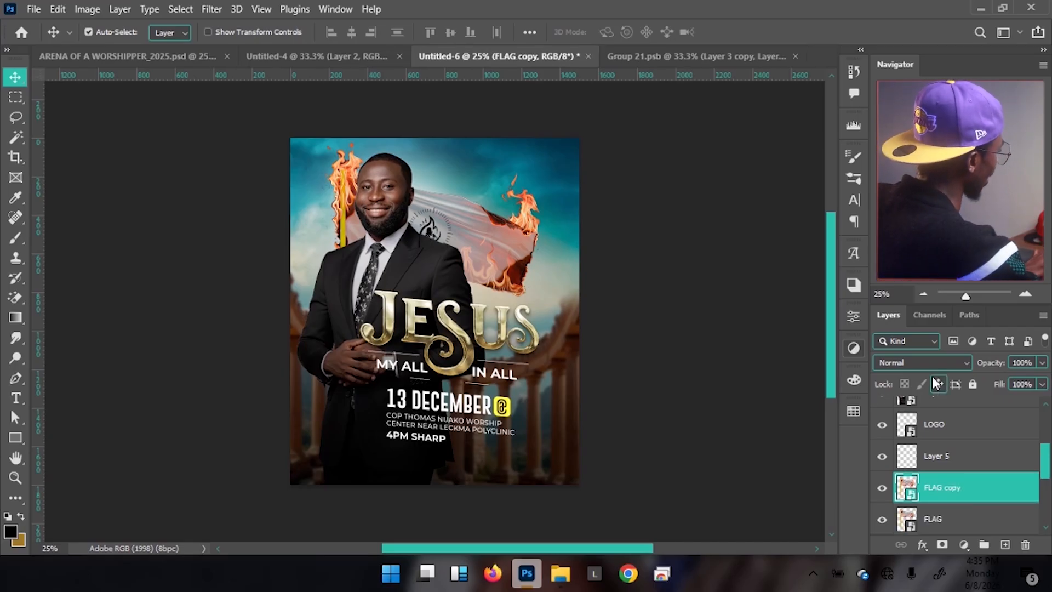
{"action": "left_click", "coordinate": [929, 357]}
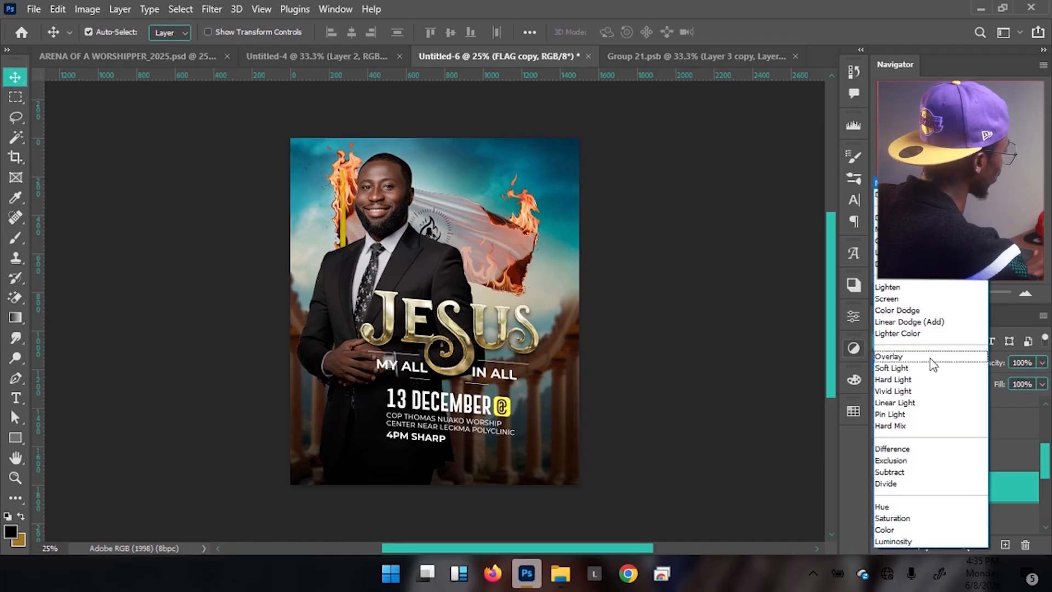
{"action": "left_click", "coordinate": [910, 310]}
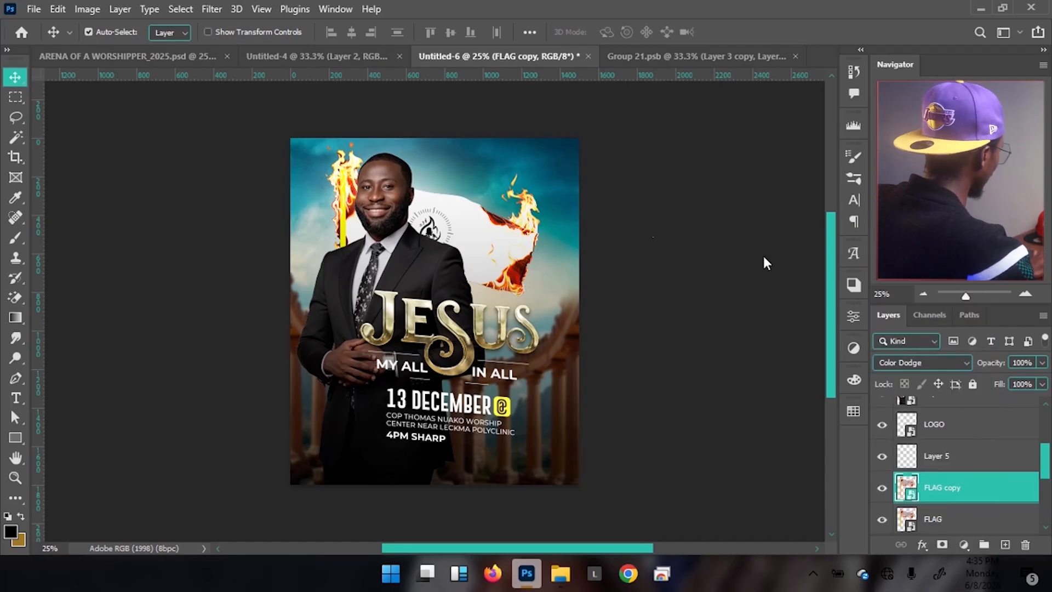
- Check how the flag copy is blended and masked in the reference flyer ARENA OF A WORSHIPPER_2025.psd, and return to Untitled-6
{"action": "left_click", "coordinate": [139, 62]}
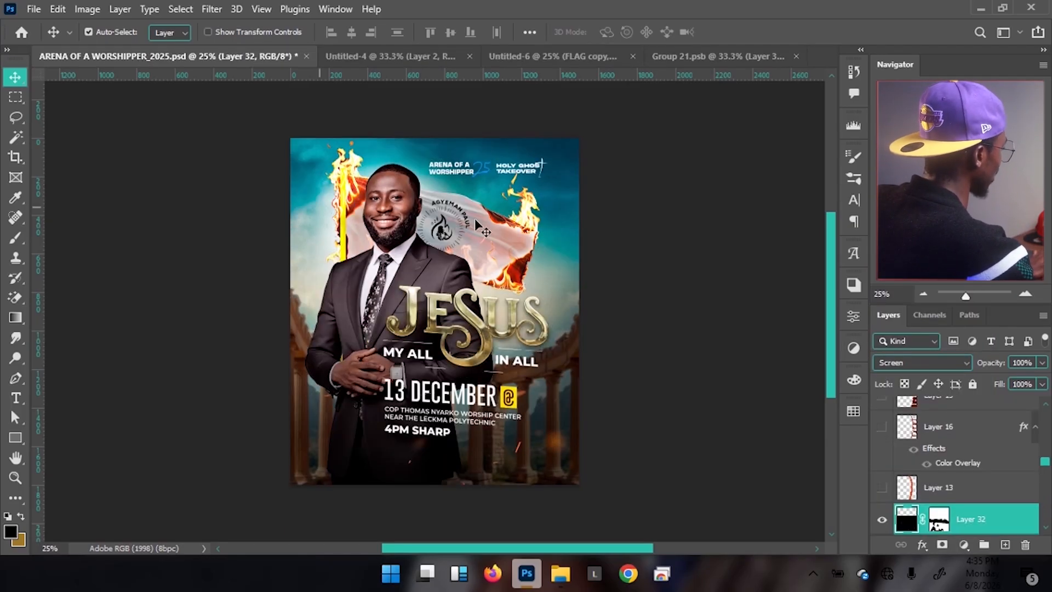
{"action": "left_click", "coordinate": [521, 229]}
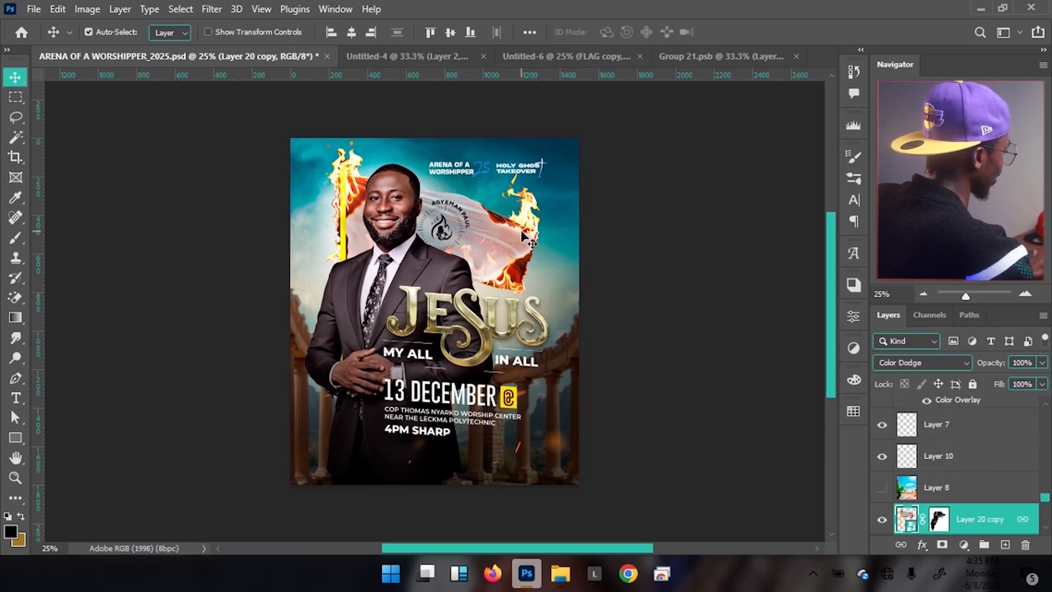
{"action": "left_click", "coordinate": [685, 55]}
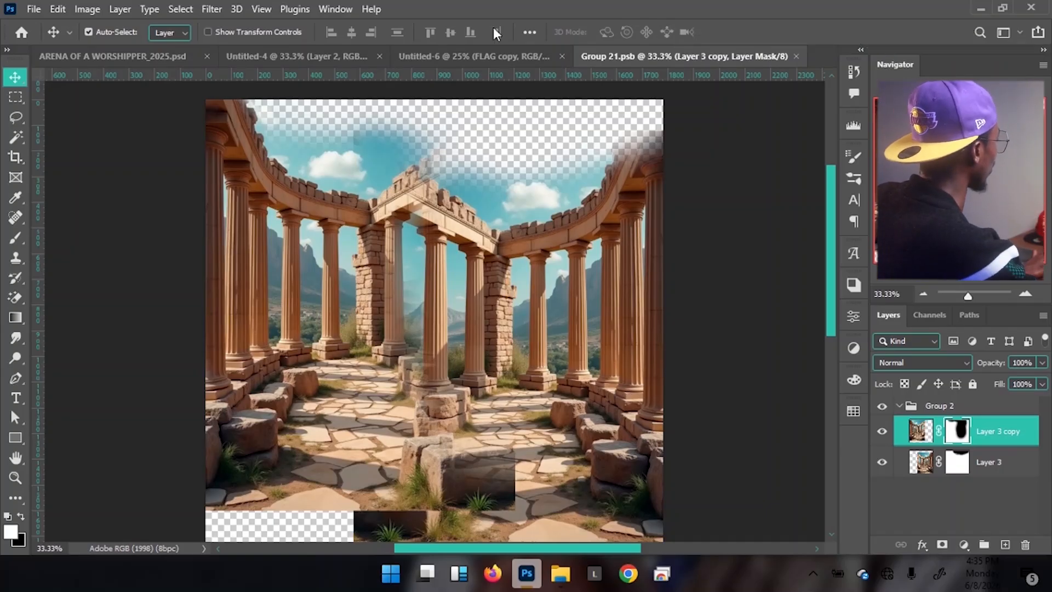
{"action": "left_click", "coordinate": [419, 59]}
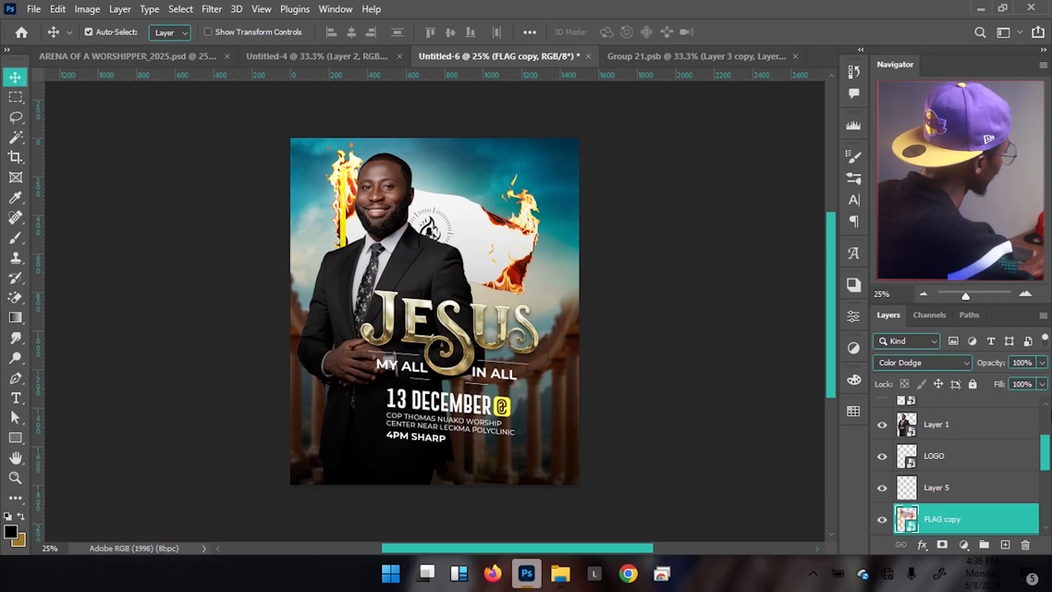
- Link the FLAG copy and FLAG layers together
{"action": "scroll", "coordinate": [981, 495], "scroll_direction": "down", "scroll_amount": 3}
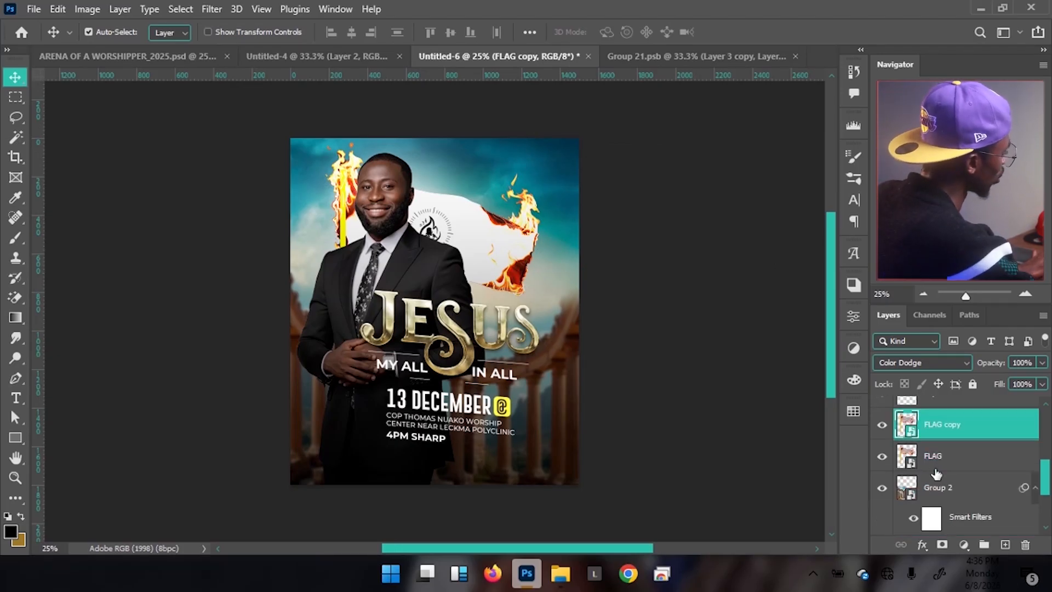
{"action": "left_click", "coordinate": [976, 461], "text": "ctrl"}
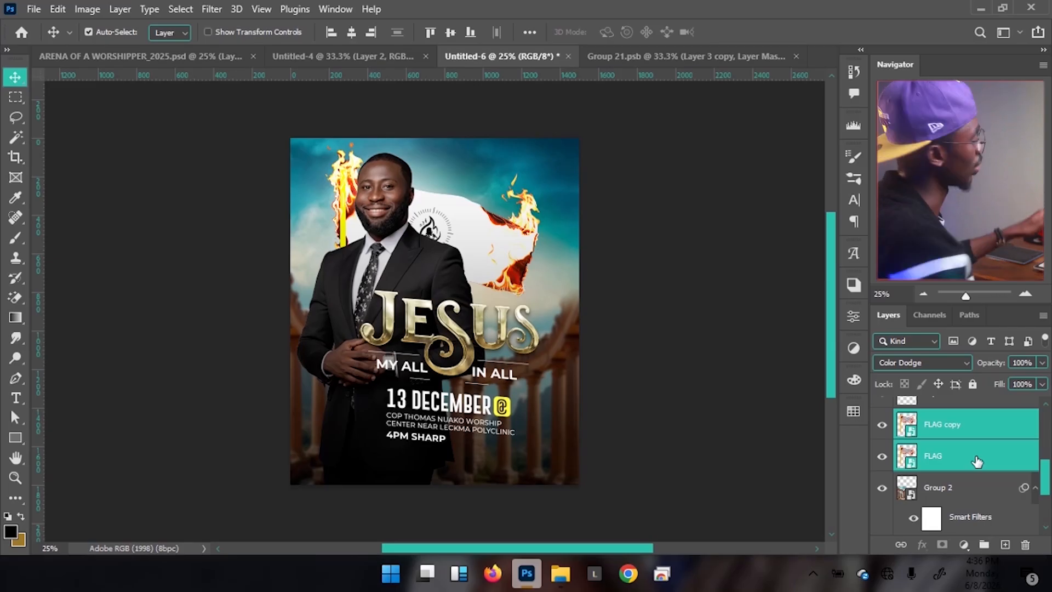
{"action": "right_click", "coordinate": [964, 454]}
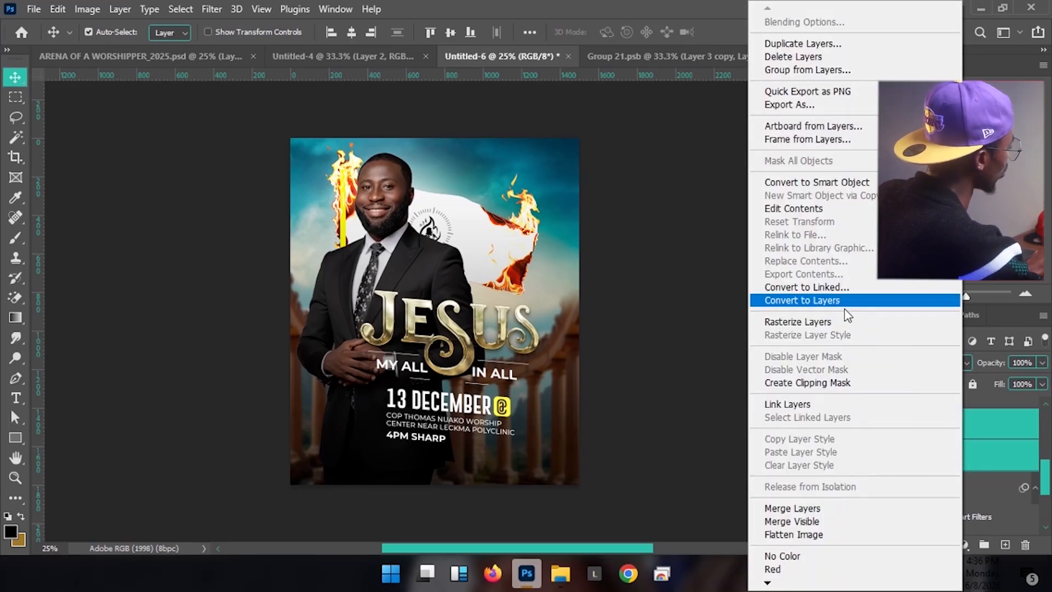
{"action": "left_click", "coordinate": [801, 406]}
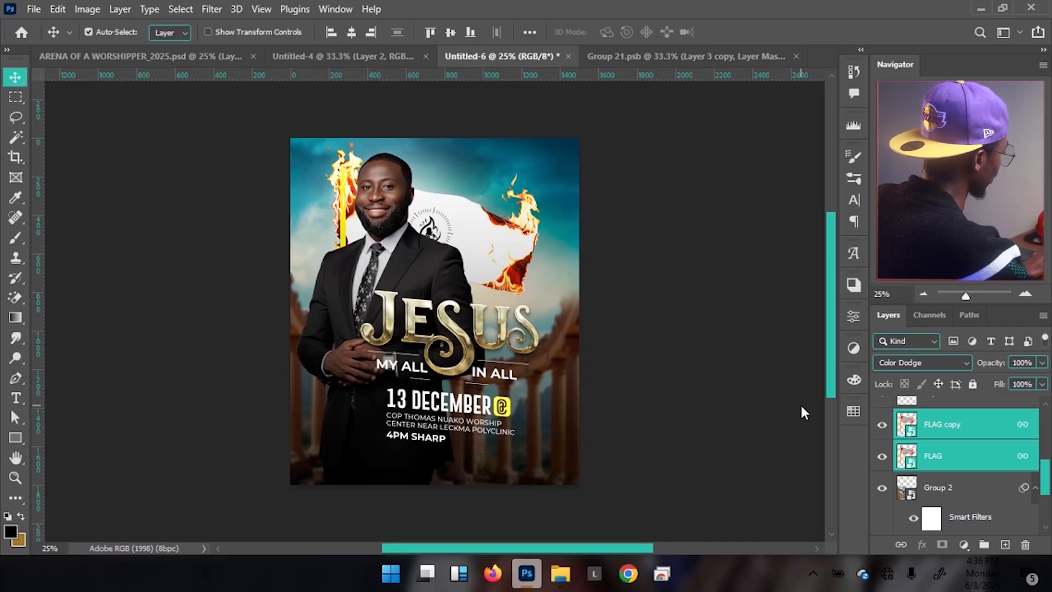
- Add a layer mask to FLAG copy and start painting out the glow on the white cloth with a 200 px black brush
{"action": "left_click", "coordinate": [953, 426]}
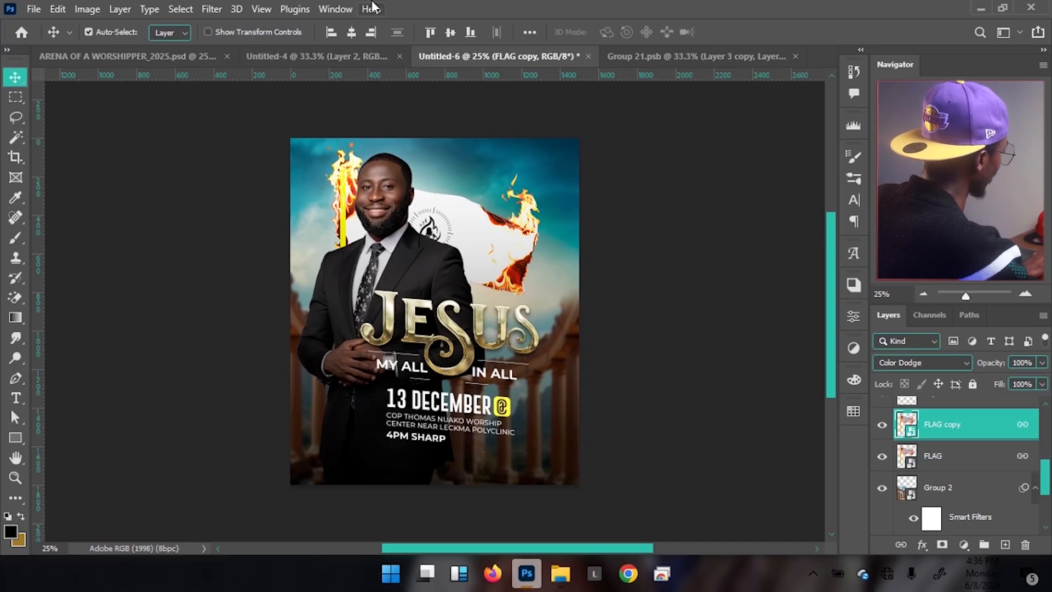
{"action": "left_click", "coordinate": [942, 545]}
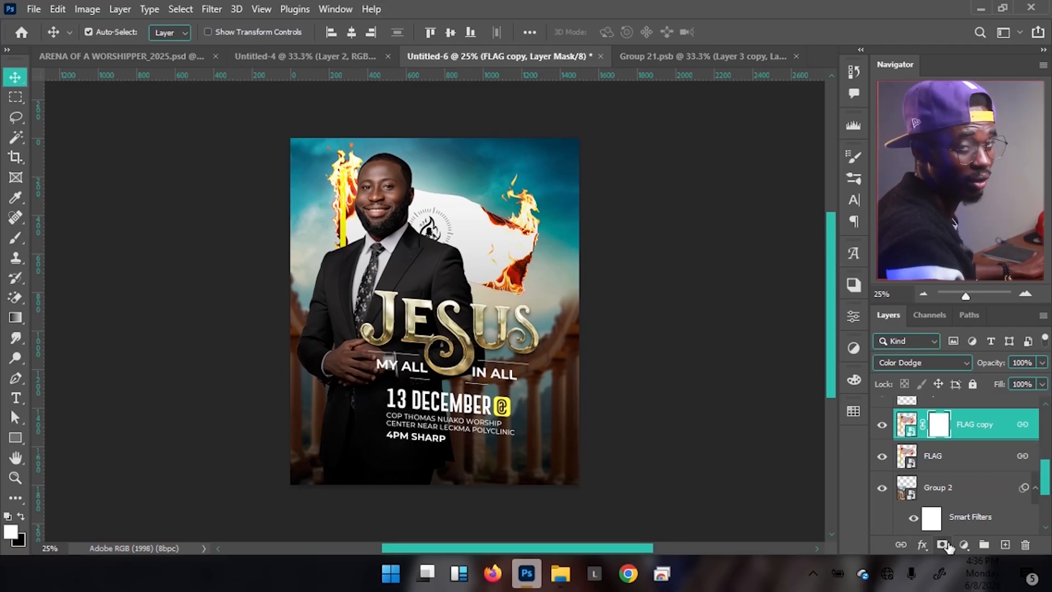
{"action": "key", "text": "b"}
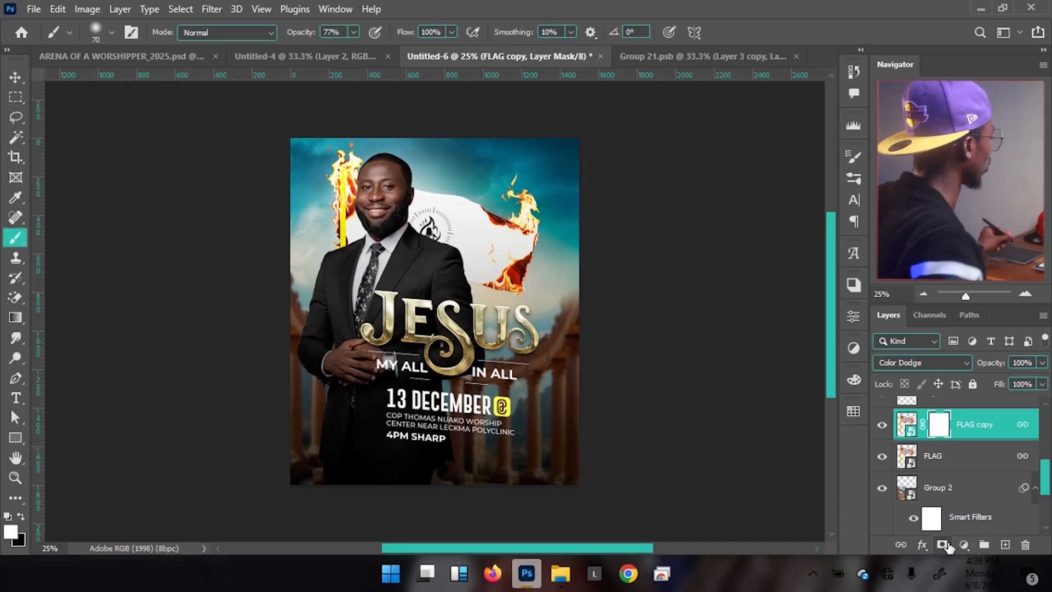
{"action": "key", "text": "bracketright"}
{"action": "key", "text": "bracketright"}
{"action": "key", "text": "bracketright"}
{"action": "key", "text": "bracketright"}
{"action": "key", "text": "bracketright"}
{"action": "key", "text": "bracketright"}
{"action": "key", "text": "bracketright"}
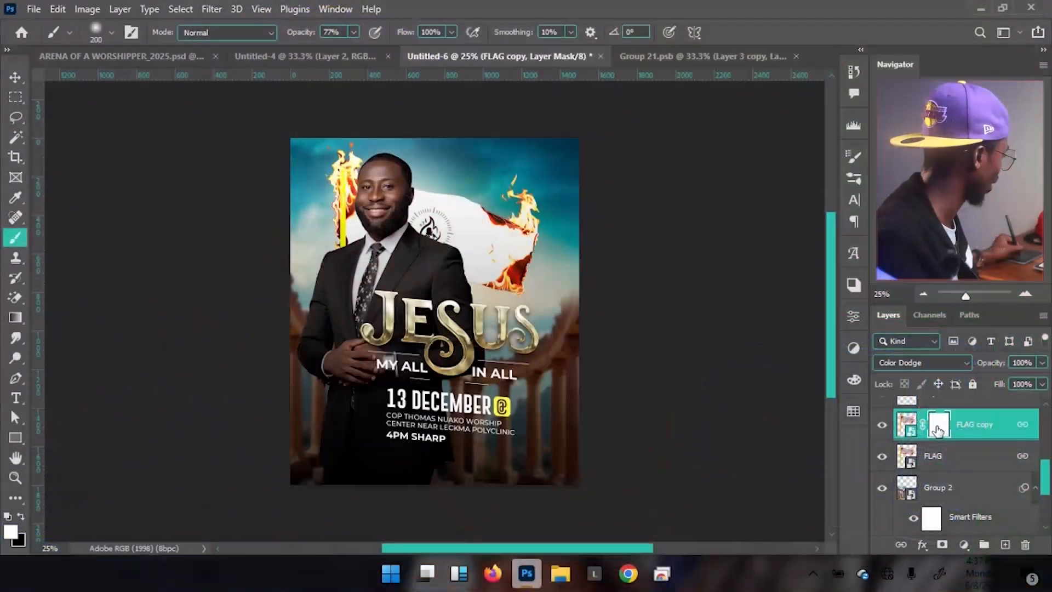
{"action": "key", "text": "x"}
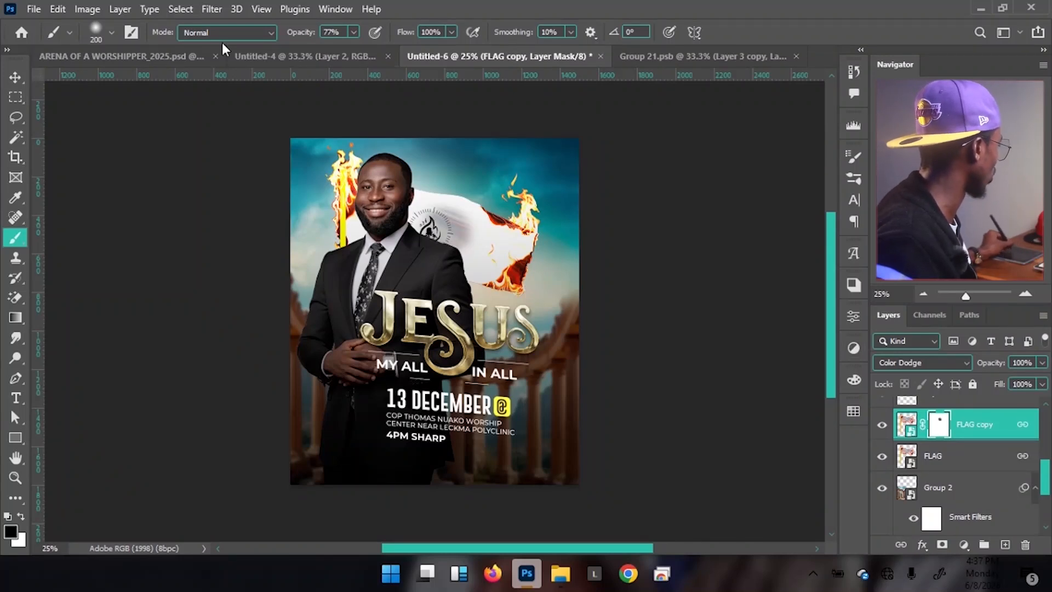
- Reduce the glow across the flag's white cloth by painting the mask black at 51% and 18% brush opacity
{"action": "left_click", "coordinate": [353, 32]}
{"action": "mouse_move", "coordinate": [355, 48]}
{"action": "left_mouse_down"}
{"action": "mouse_move", "coordinate": [320, 48]}
{"action": "mouse_move", "coordinate": [334, 48]}
{"action": "left_mouse_up"}
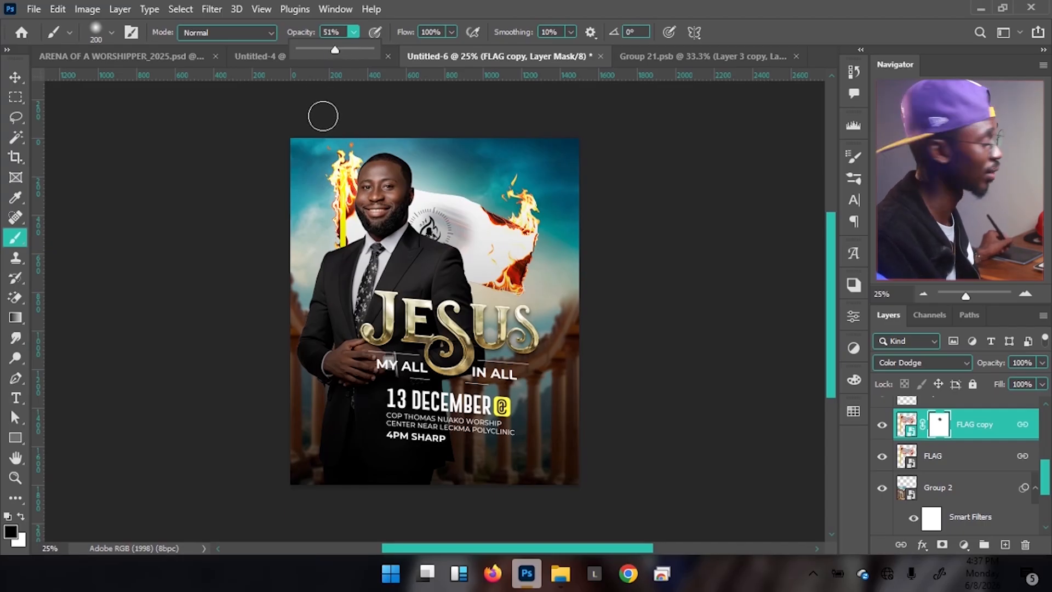
{"action": "mouse_move", "coordinate": [480, 244]}
{"action": "left_mouse_down"}
{"action": "mouse_move", "coordinate": [471, 254]}
{"action": "mouse_move", "coordinate": [484, 259]}
{"action": "mouse_move", "coordinate": [472, 230]}
{"action": "mouse_move", "coordinate": [426, 210]}
{"action": "mouse_move", "coordinate": [417, 221]}
{"action": "left_mouse_up"}
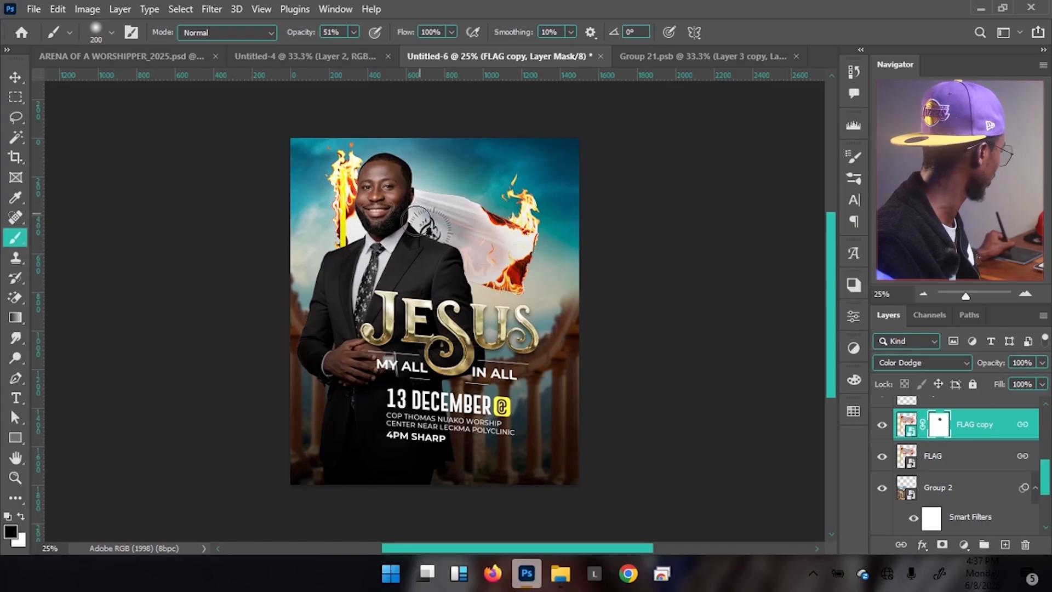
{"action": "key", "text": "bracketleft"}
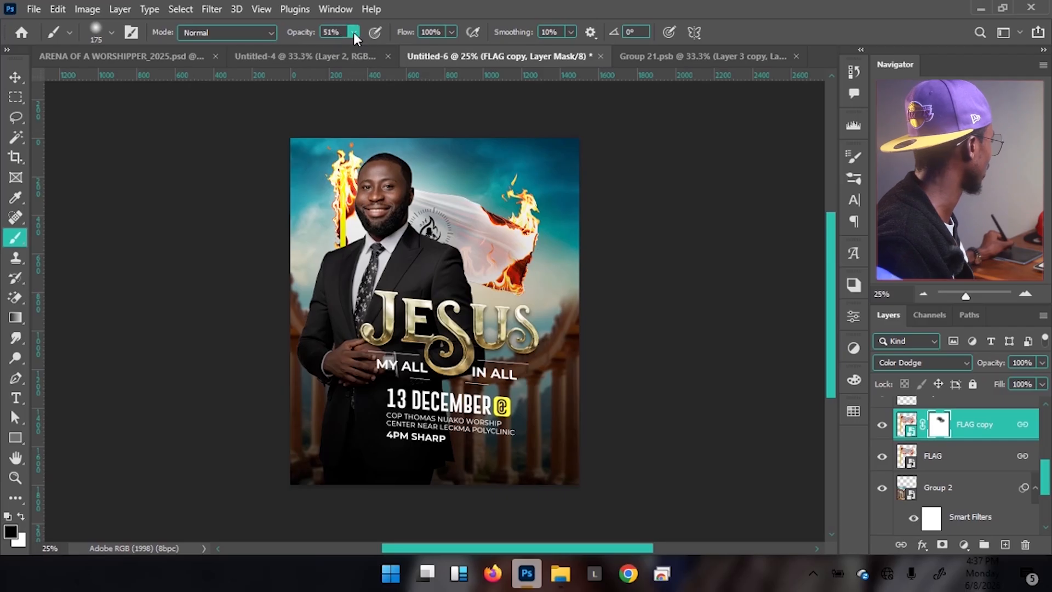
{"action": "left_click", "coordinate": [330, 49]}
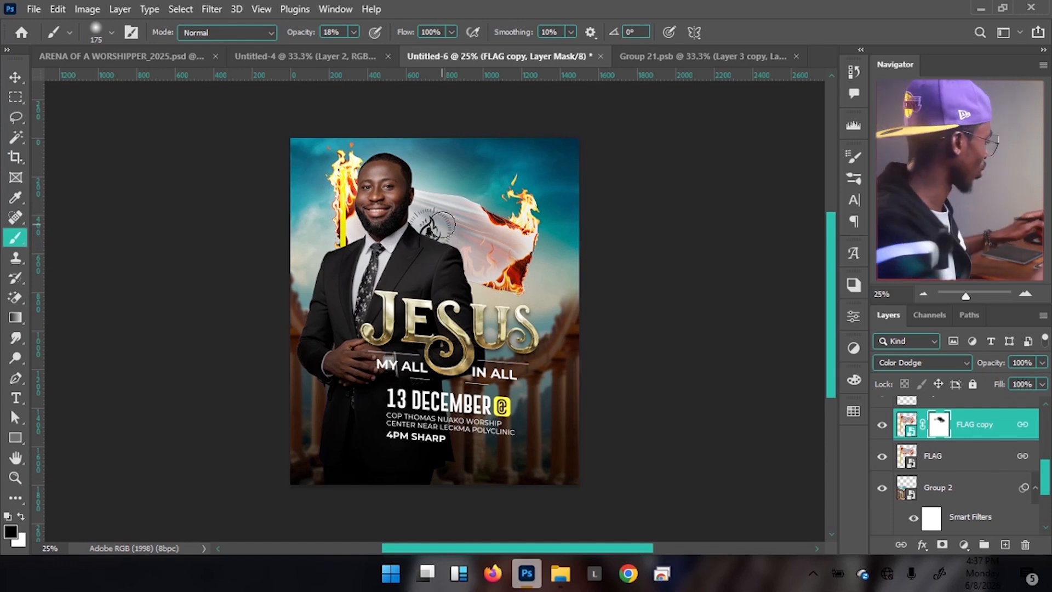
- Soften the glow along the yellow flagpole by painting the FLAG copy mask with a 25 px black brush at 18% opacity
{"action": "key", "text": "ctrl+plus"}
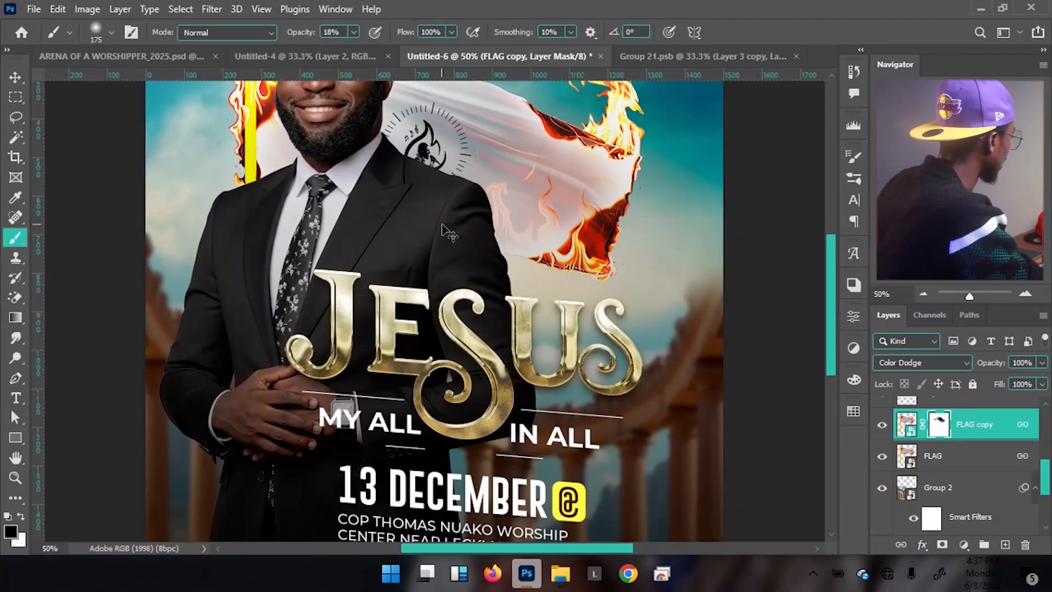
{"action": "left_click_drag", "start_coordinate": [244, 132], "coordinate": [307, 155]}
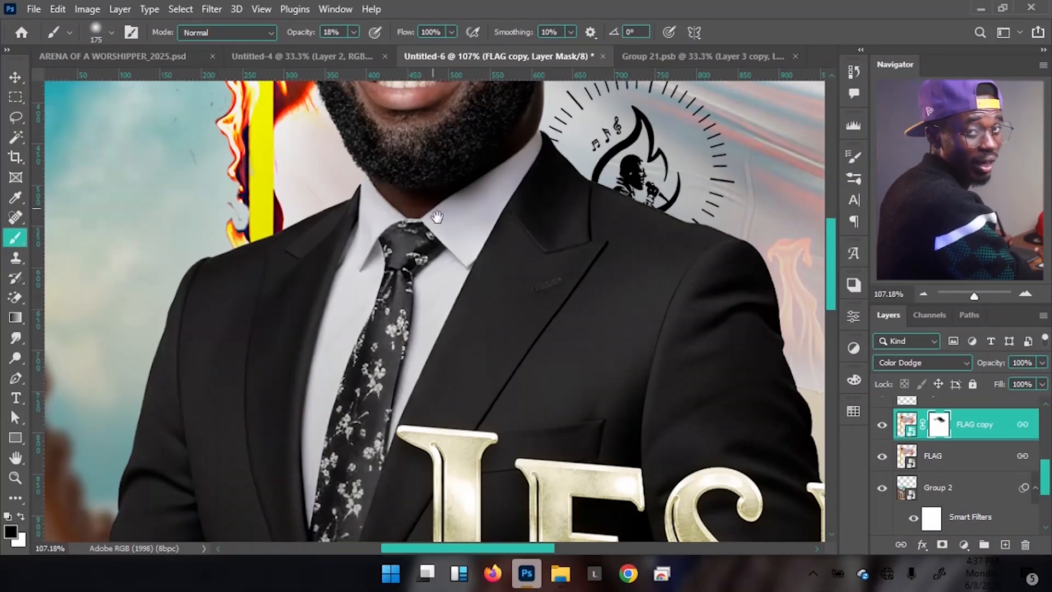
{"action": "mouse_move", "coordinate": [352, 286]}
{"action": "left_mouse_down"}
{"action": "mouse_move", "coordinate": [410, 457]}
{"action": "mouse_move", "coordinate": [441, 476]}
{"action": "left_mouse_up"}
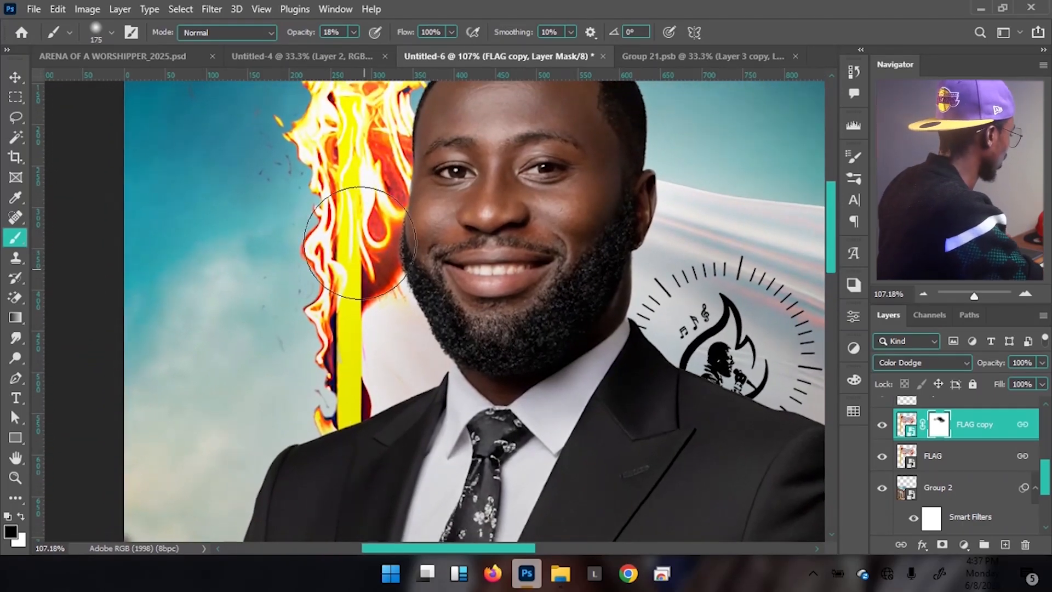
{"action": "key", "text": "["}
{"action": "key", "text": "bracketleft"}
{"action": "key", "text": "bracketleft"}
{"action": "key", "text": "bracketleft"}
{"action": "key", "text": "bracketleft"}
{"action": "key", "text": "bracketleft"}
{"action": "key", "text": "bracketleft"}
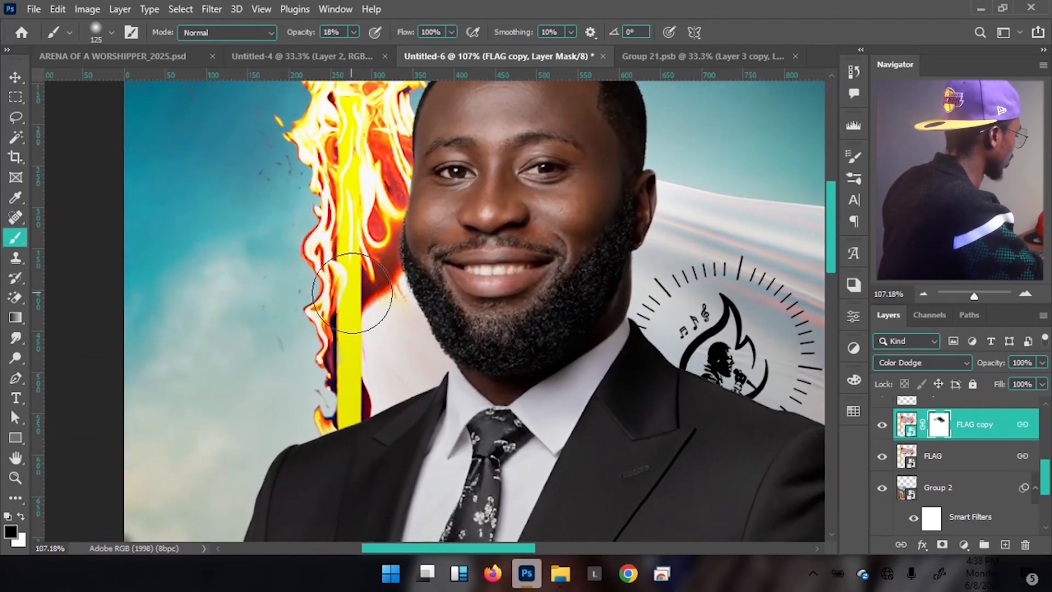
{"action": "key", "text": "bracketleft"}
{"action": "key", "text": "bracketleft"}
{"action": "key", "text": "bracketleft"}
{"action": "key", "text": "bracketleft"}
{"action": "key", "text": "bracketleft"}
{"action": "key", "text": "bracketleft"}
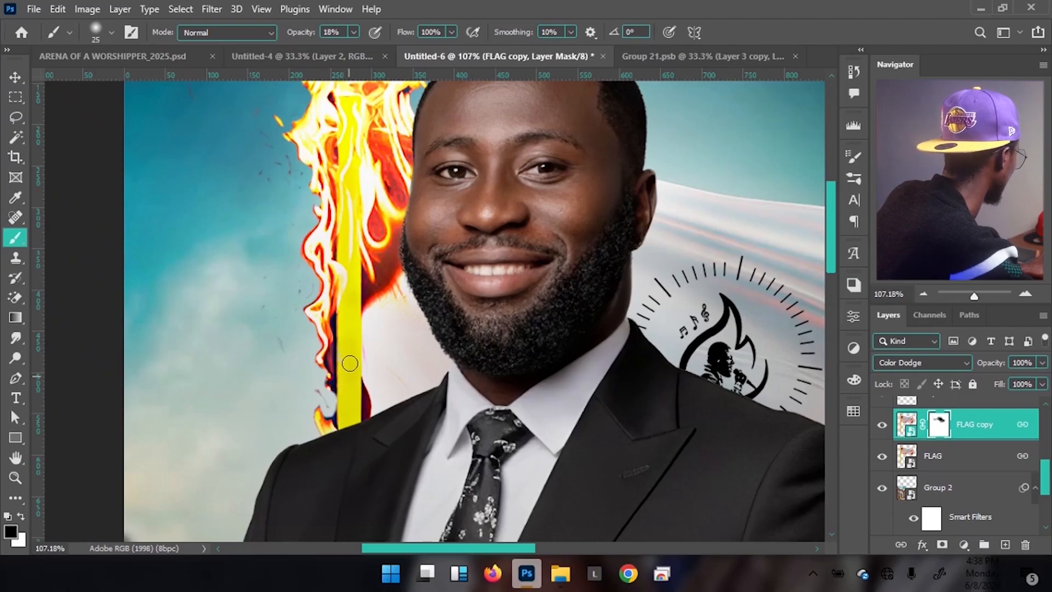
{"action": "scroll", "coordinate": [356, 232], "scroll_direction": "down", "scroll_amount": 4}
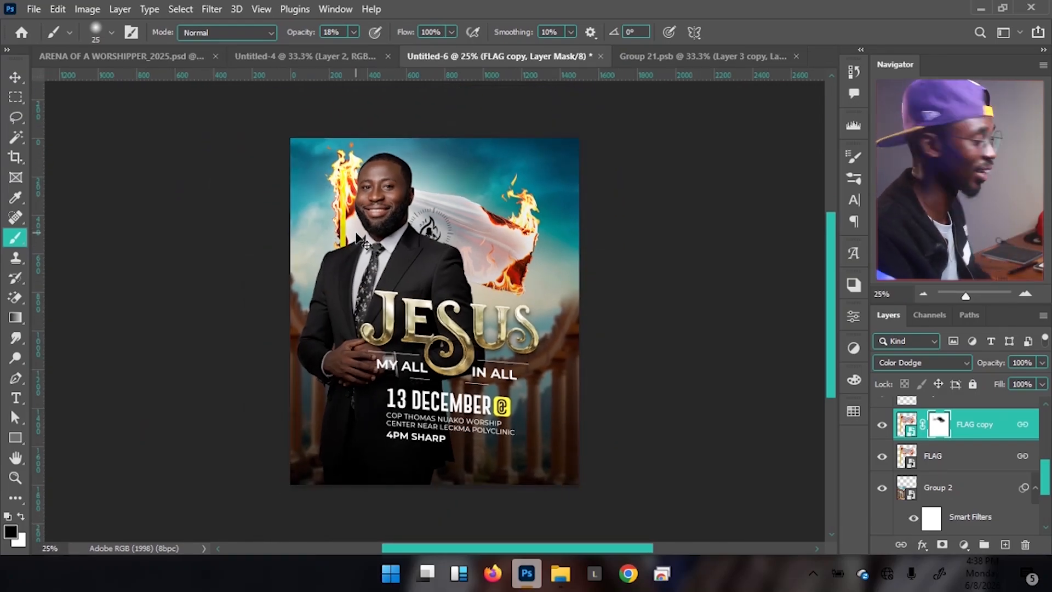
- Add a drop shadow to the TILE group at a 90° angle with 4 px distance and 8 px size
{"action": "key", "text": "v"}
{"action": "scroll", "coordinate": [357, 236], "scroll_direction": "up", "scroll_amount": 1}
{"action": "scroll", "coordinate": [357, 236], "scroll_direction": "down", "scroll_amount": 3}
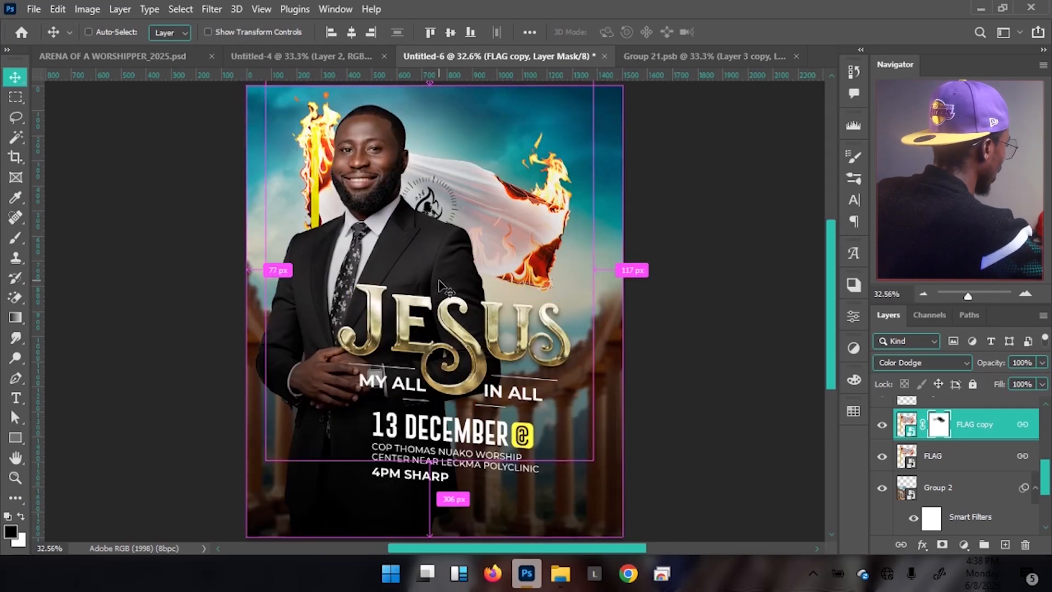
{"action": "scroll", "coordinate": [435, 281], "scroll_direction": "up", "scroll_amount": 1}
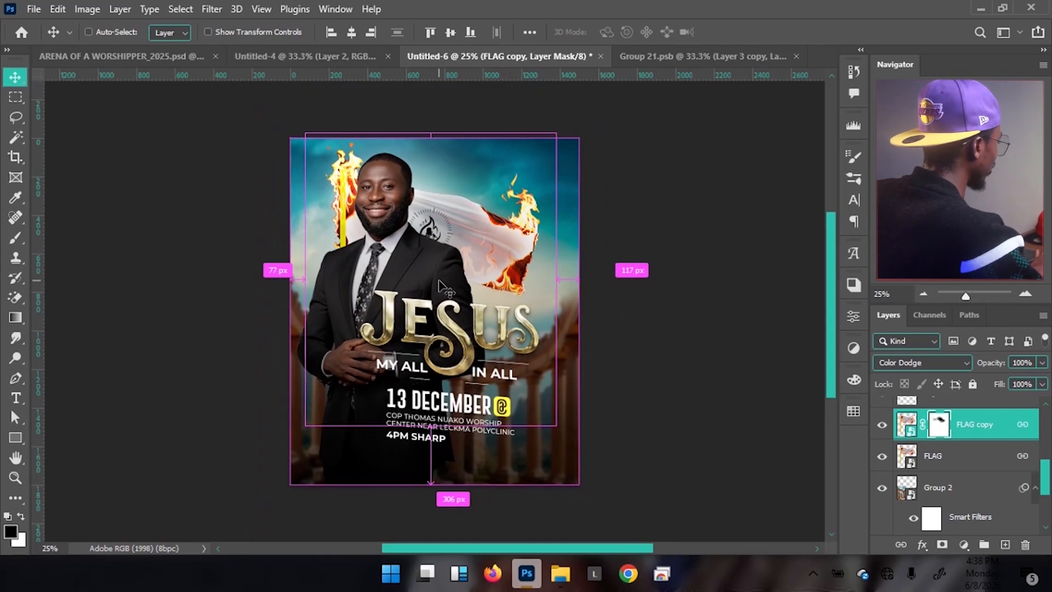
{"action": "right_click", "coordinate": [478, 364]}
{"action": "left_click", "coordinate": [484, 365]}
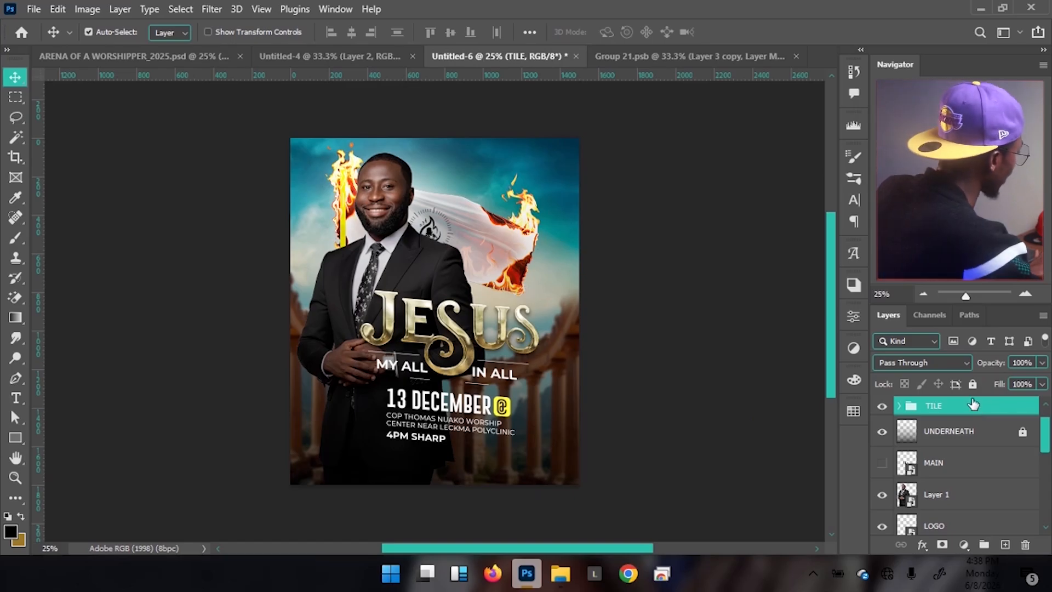
{"action": "double_click", "coordinate": [898, 417]}
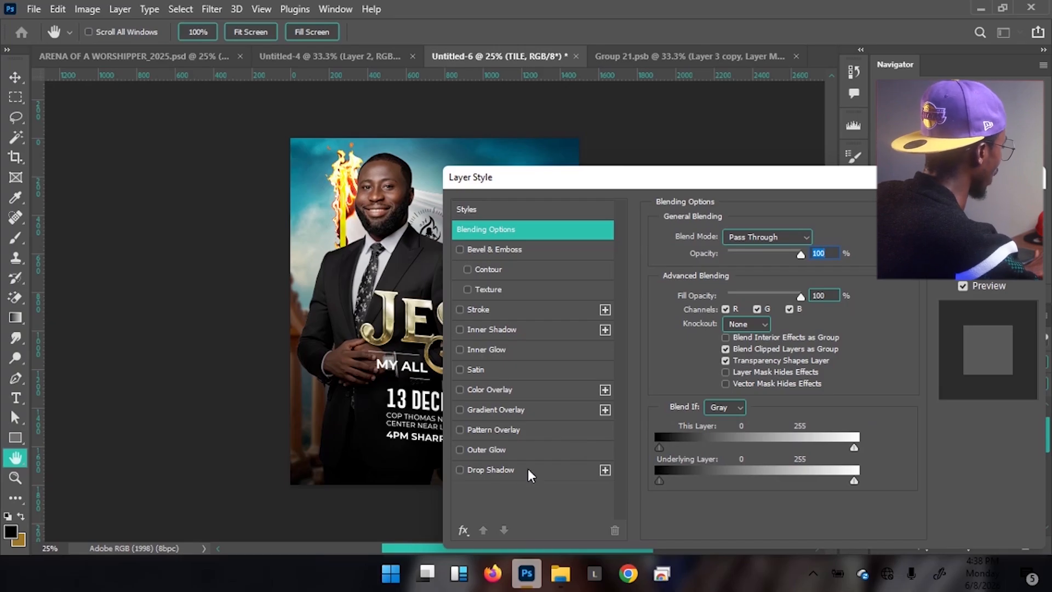
{"action": "left_click", "coordinate": [527, 469]}
{"action": "left_click_drag", "start_coordinate": [598, 181], "coordinate": [742, 185]}
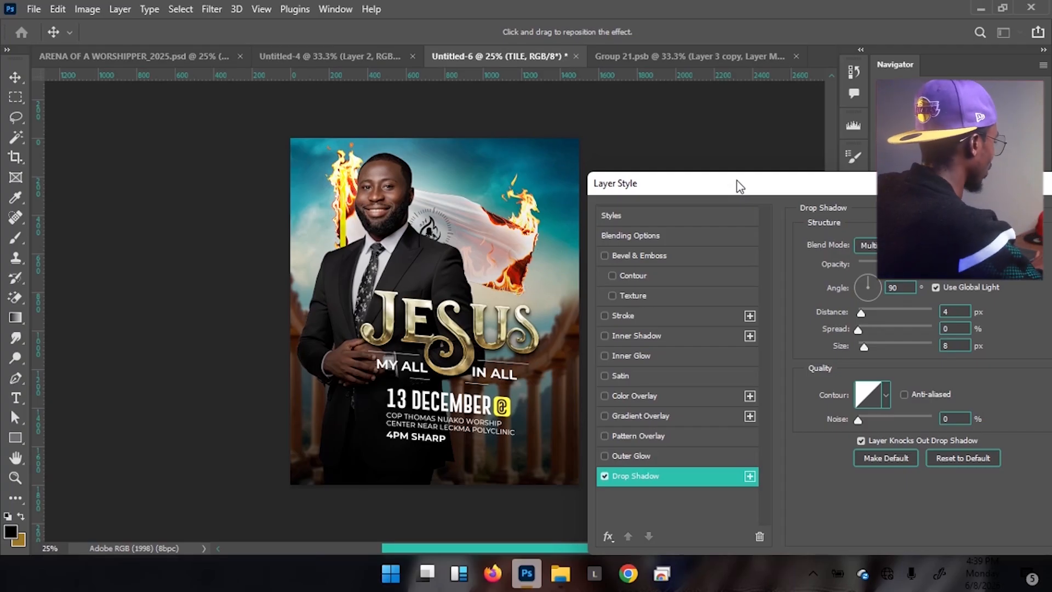
{"action": "key", "text": "Return"}
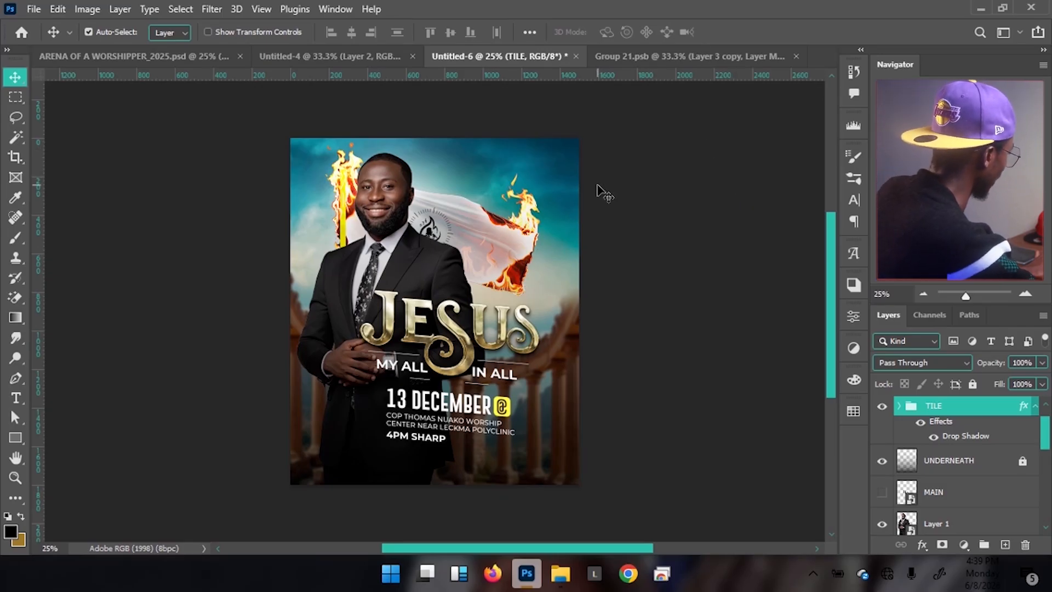
- Duplicate the WHITE glow layer and move the copy across the sky towards the flag's burning outer edge
{"action": "left_click", "coordinate": [428, 180]}
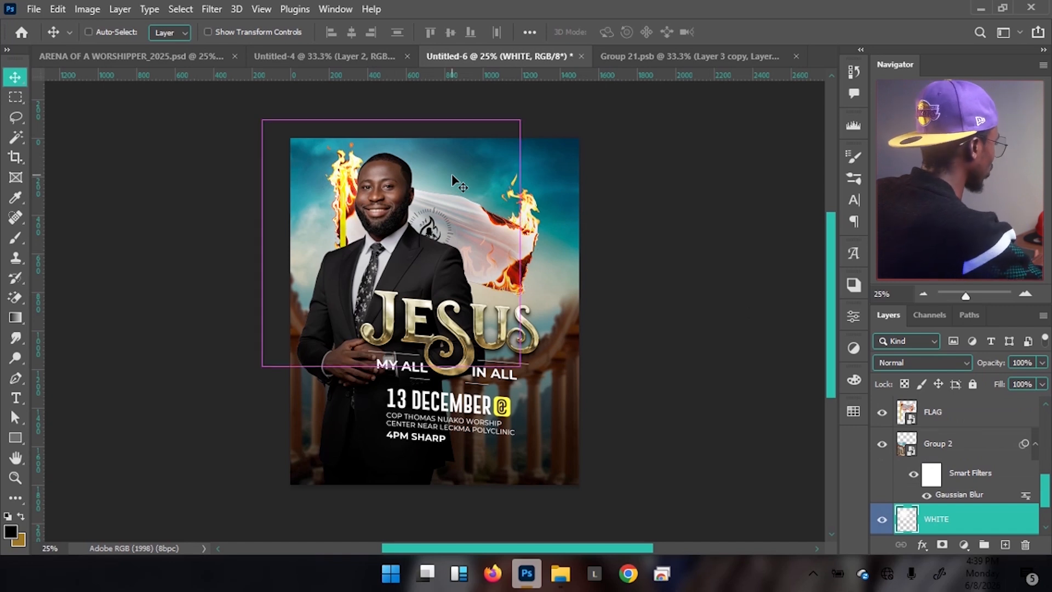
{"action": "key", "text": "ctrl+j"}
{"action": "left_click_drag", "start_coordinate": [452, 180], "coordinate": [508, 193]}
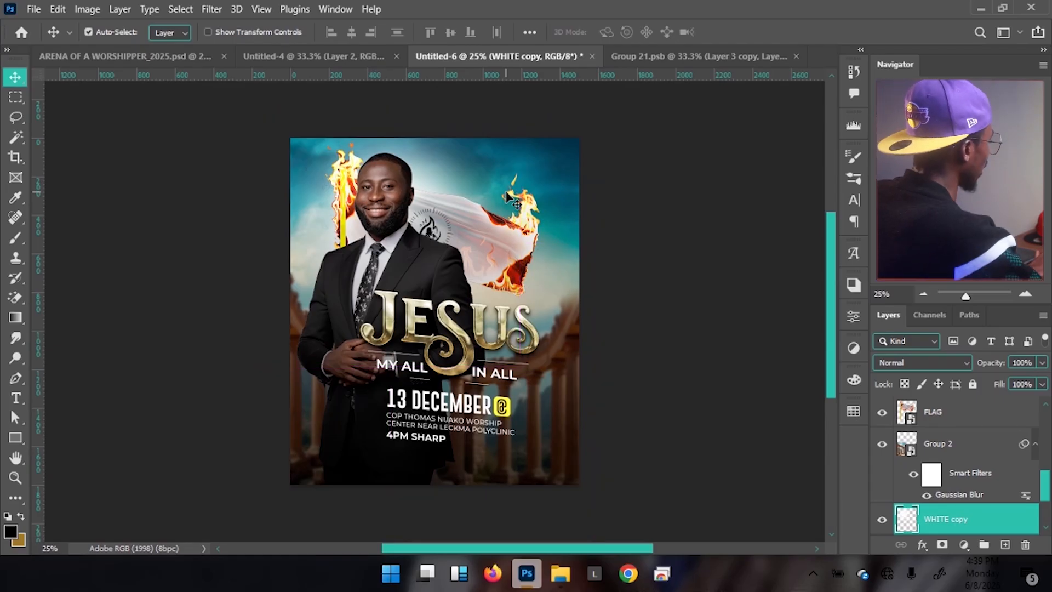
- Open the burning red-hot sparks image from the JESUS folder and bring it into the flyer as a layer above Group 3
{"action": "scroll", "coordinate": [970, 463], "scroll_direction": "up", "scroll_amount": 10}
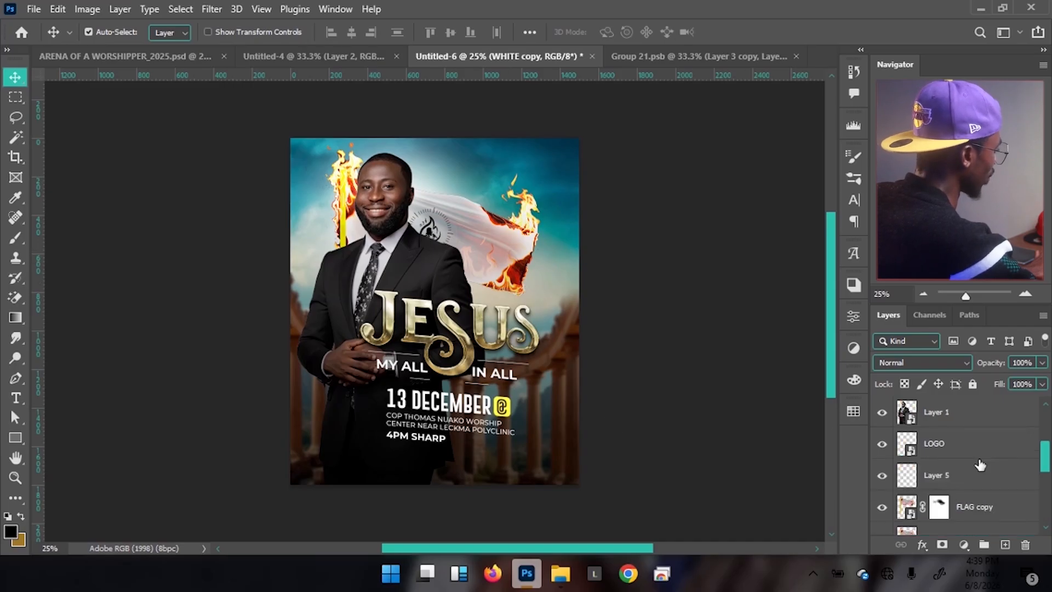
{"action": "left_click", "coordinate": [976, 422]}
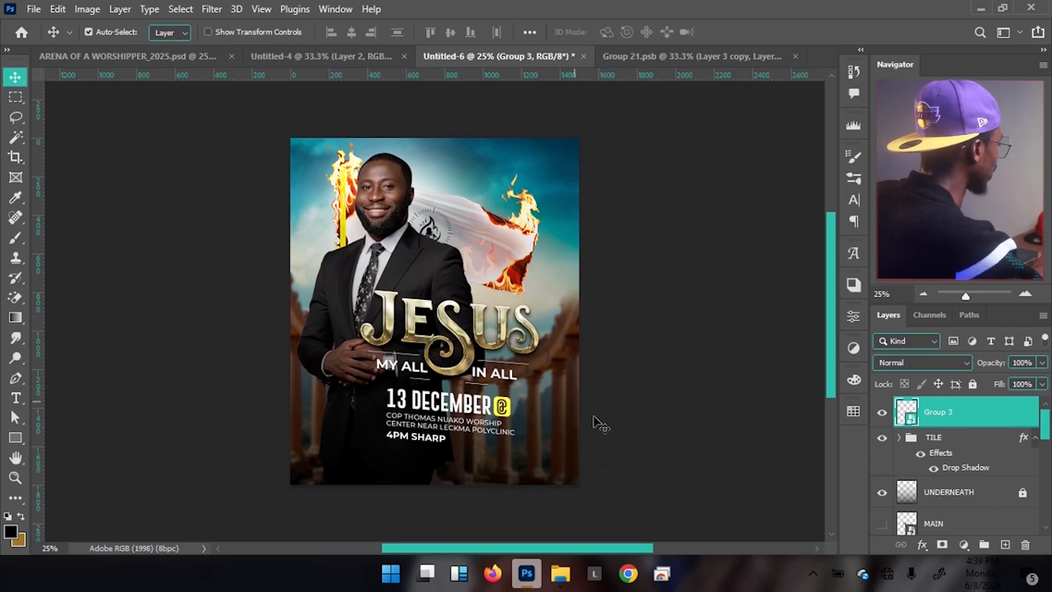
{"action": "left_click", "coordinate": [557, 576]}
{"action": "left_click", "coordinate": [612, 491]}
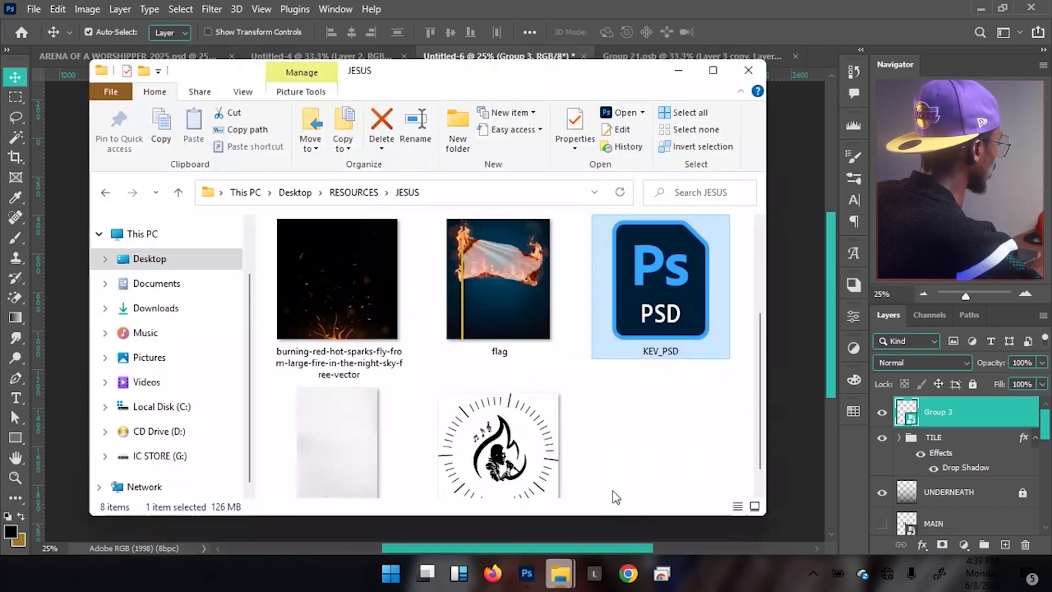
{"action": "left_click", "coordinate": [349, 301]}
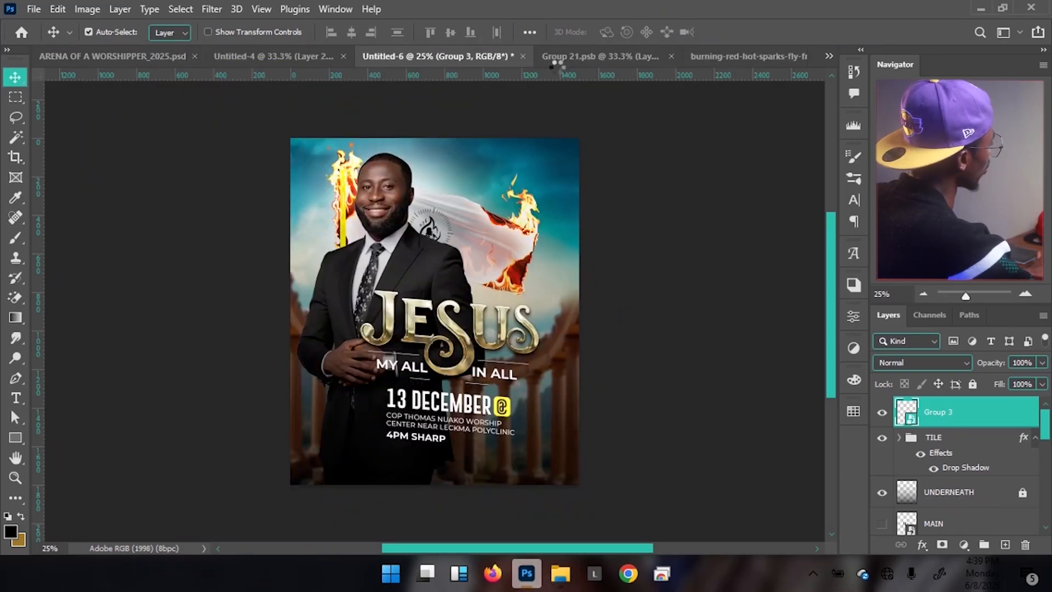
{"action": "left_click_drag", "start_coordinate": [488, 413], "coordinate": [301, 86]}
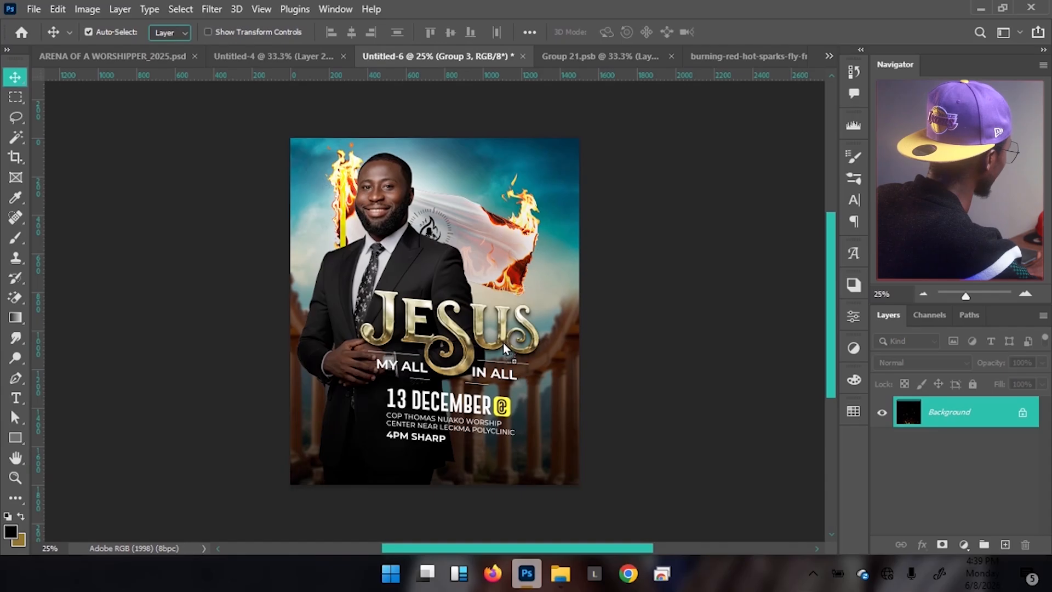
{"action": "left_click_drag", "start_coordinate": [475, 297], "coordinate": [475, 297]}
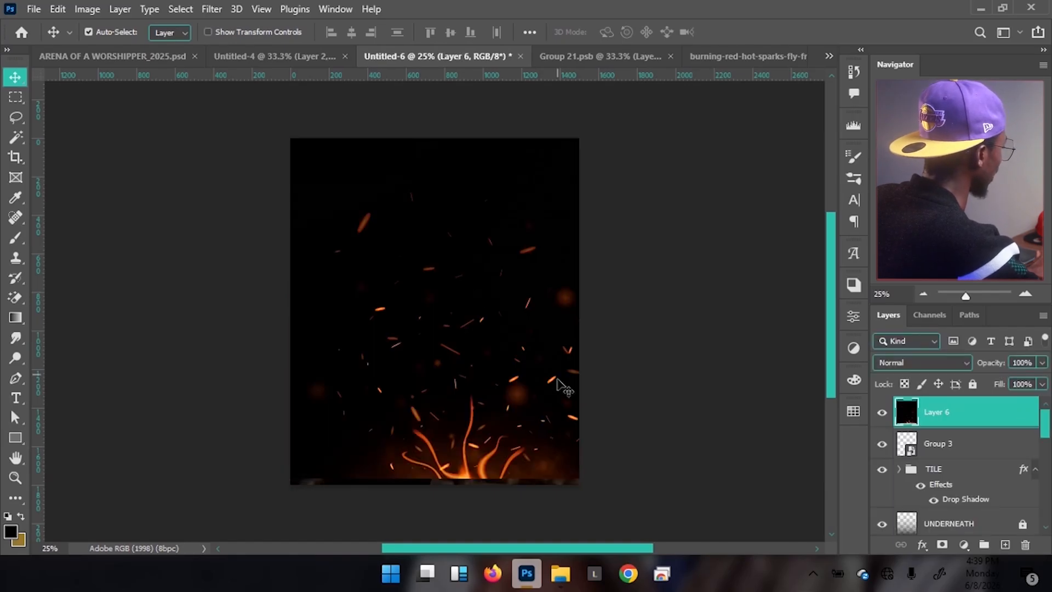
- Set the sparks layer's blend mode to Screen and position it over the lower part of the flyer
{"action": "left_click_drag", "start_coordinate": [550, 382], "coordinate": [573, 484]}
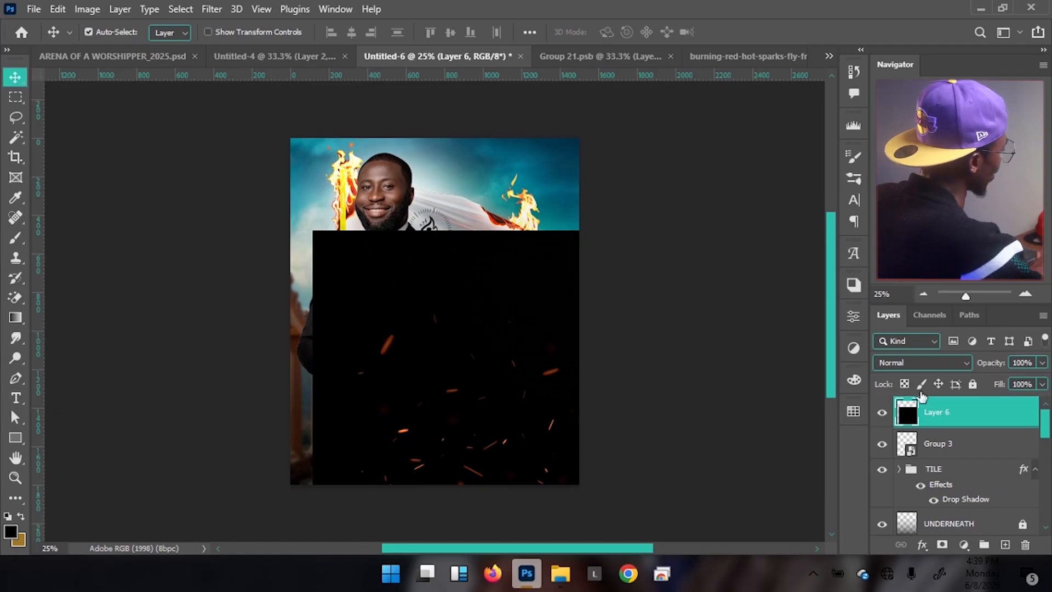
{"action": "left_click", "coordinate": [925, 362]}
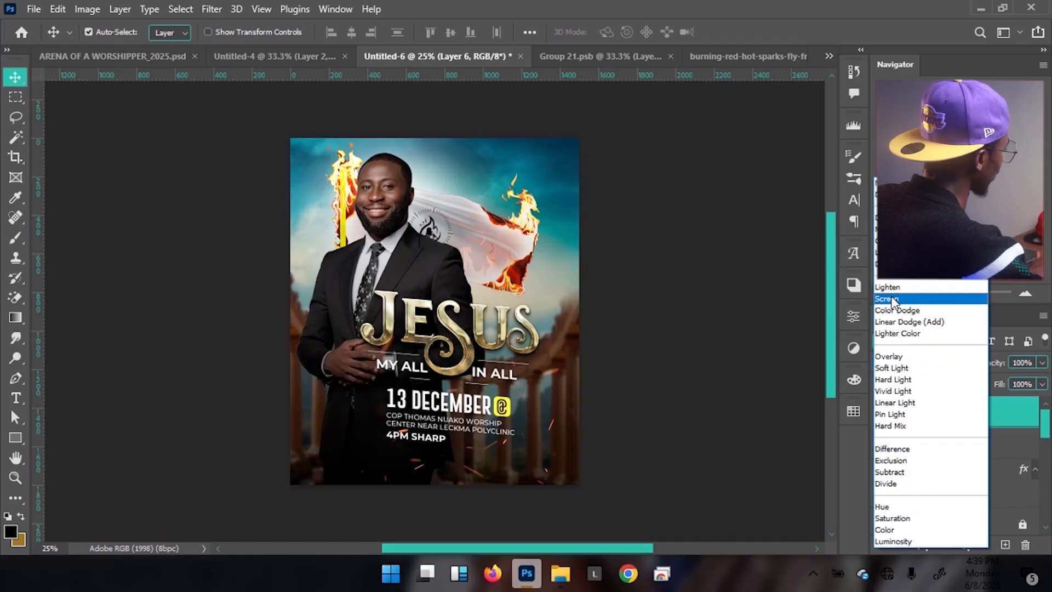
{"action": "left_click", "coordinate": [893, 299]}
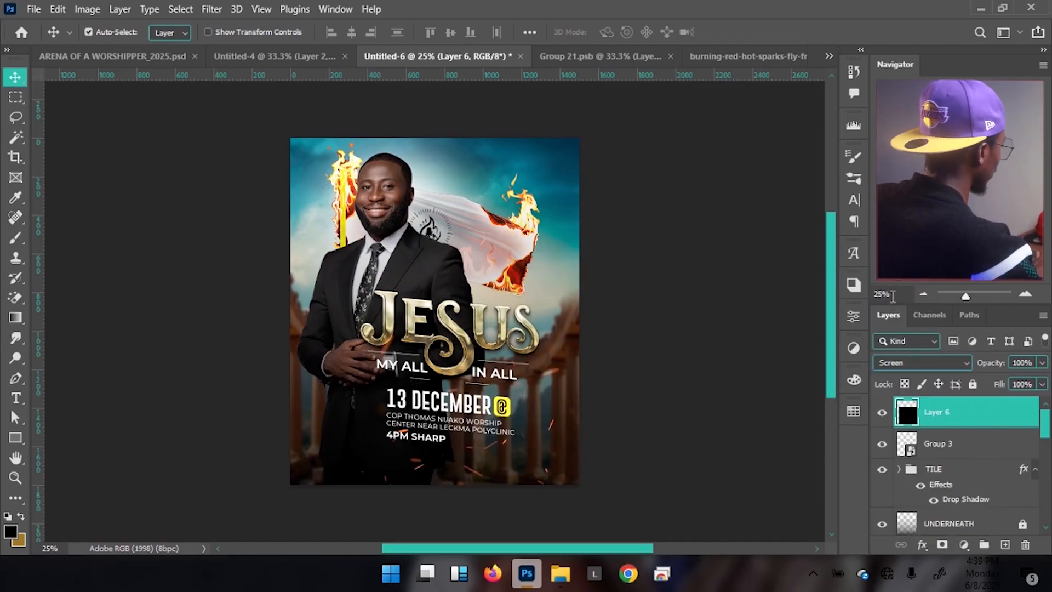
{"action": "left_click_drag", "start_coordinate": [458, 420], "coordinate": [473, 458]}
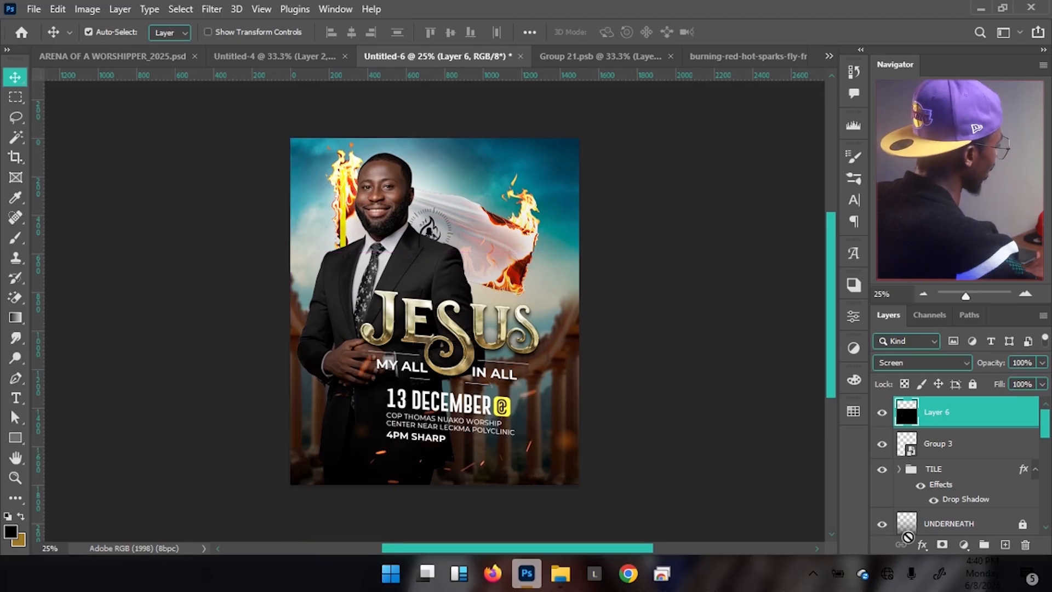
- Add a layer mask to the sparks layer and start fading the sparks below the event details with a 250 px black brush at 18% opacity
{"action": "left_click", "coordinate": [942, 545]}
{"action": "key", "text": "b"}
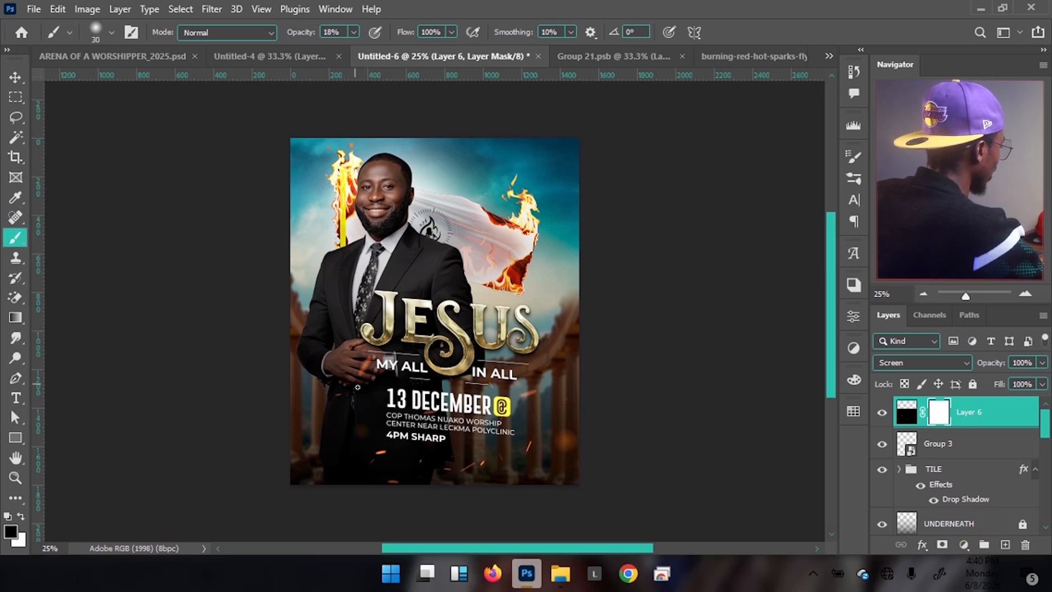
{"action": "key", "text": "bracketright"}
{"action": "key", "text": "bracketright"}
{"action": "key", "text": "bracketright"}
{"action": "key", "text": "bracketright"}
{"action": "key", "text": "bracketright"}
{"action": "key", "text": "bracketright"}
{"action": "key", "text": "bracketright"}
{"action": "key", "text": "bracketright"}
{"action": "key", "text": "bracketright"}
{"action": "key", "text": "bracketright"}
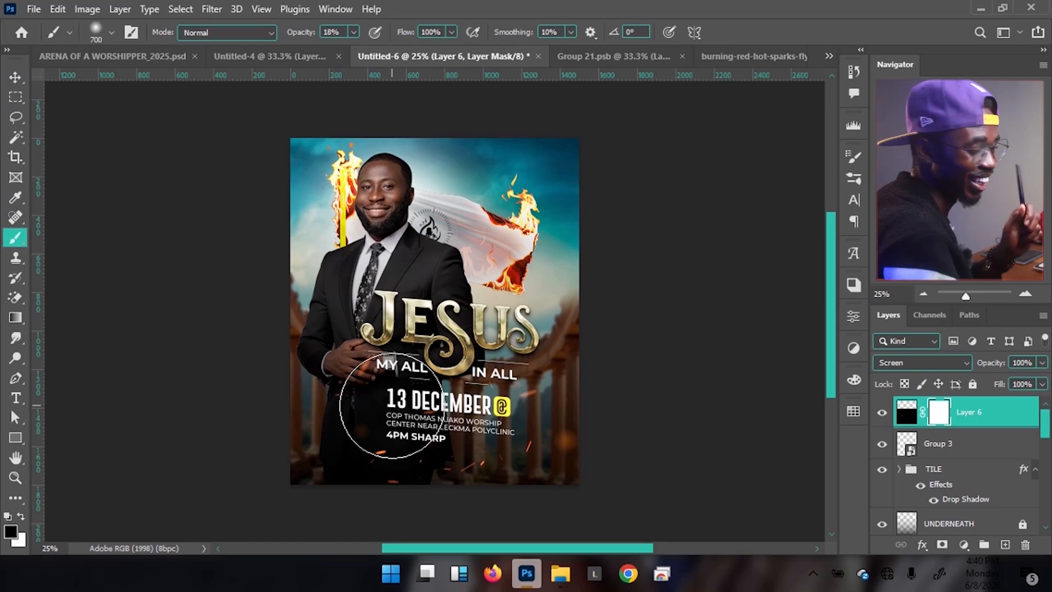
{"action": "key", "text": "bracketleft"}
{"action": "key", "text": "bracketleft"}
{"action": "key", "text": "bracketleft"}
{"action": "key", "text": "bracketleft"}
{"action": "key", "text": "bracketleft"}
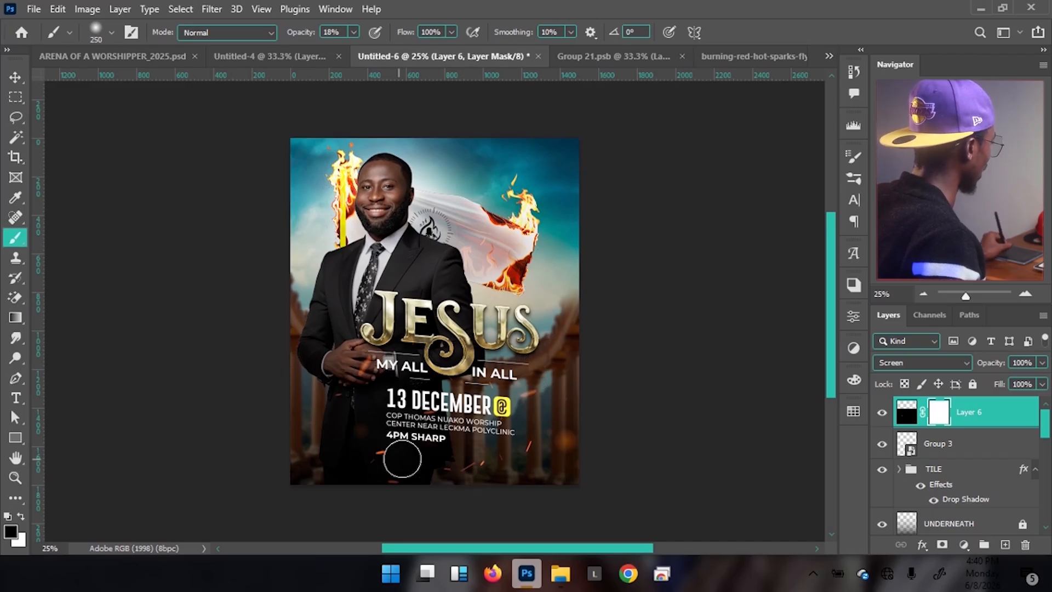
- Paint out the sparks over the suit and event text on the layer mask at 78% brush opacity
{"action": "left_click", "coordinate": [354, 32]}
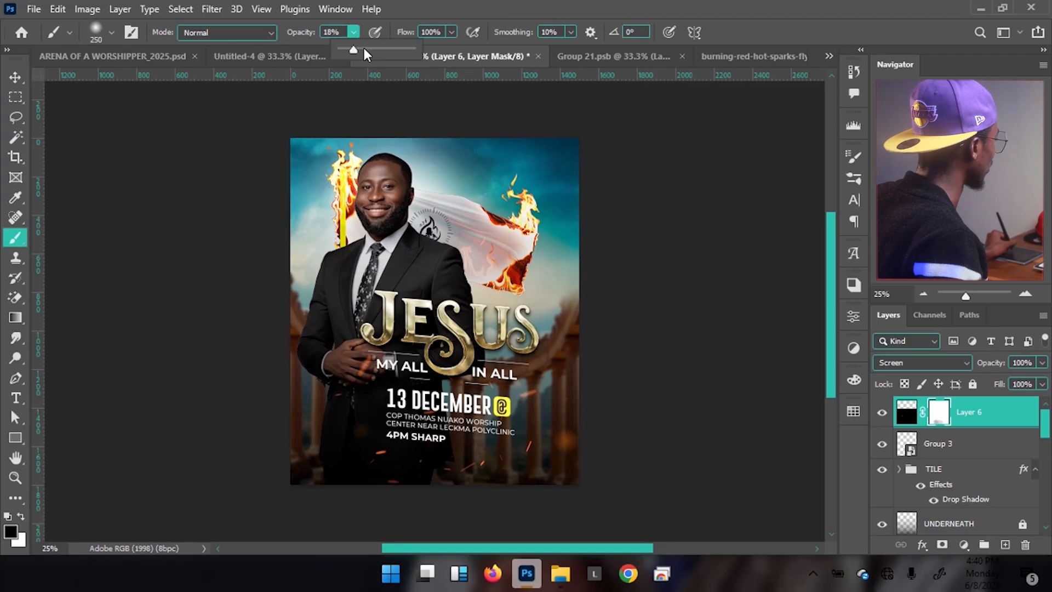
{"action": "left_click", "coordinate": [394, 48]}
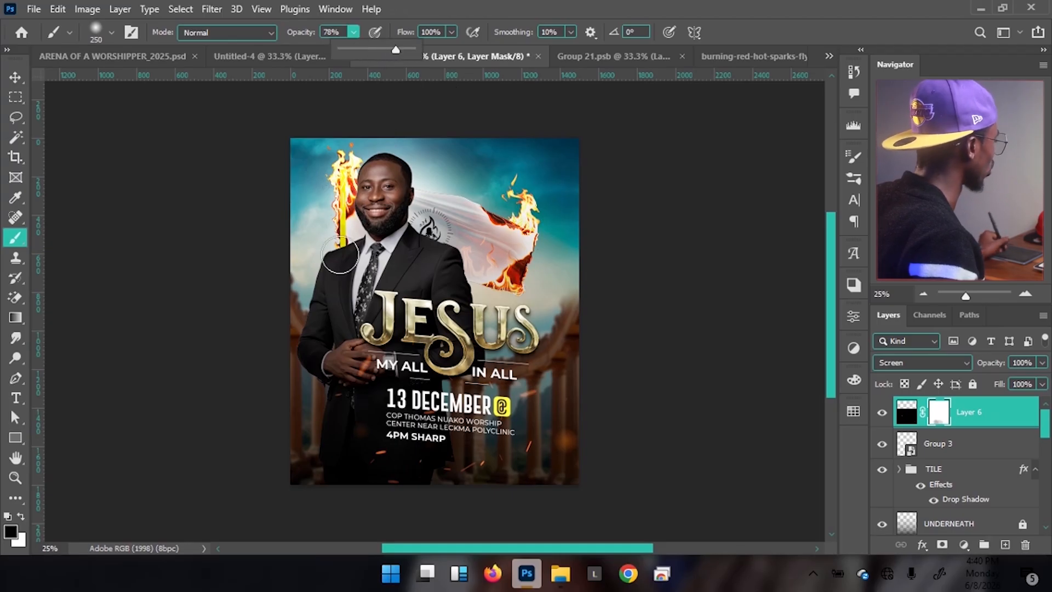
{"action": "mouse_move", "coordinate": [376, 456]}
{"action": "left_mouse_down"}
{"action": "mouse_move", "coordinate": [384, 474]}
{"action": "mouse_move", "coordinate": [377, 455]}
{"action": "mouse_move", "coordinate": [437, 428]}
{"action": "mouse_move", "coordinate": [370, 445]}
{"action": "mouse_move", "coordinate": [417, 419]}
{"action": "mouse_move", "coordinate": [403, 371]}
{"action": "mouse_move", "coordinate": [413, 372]}
{"action": "left_mouse_up"}
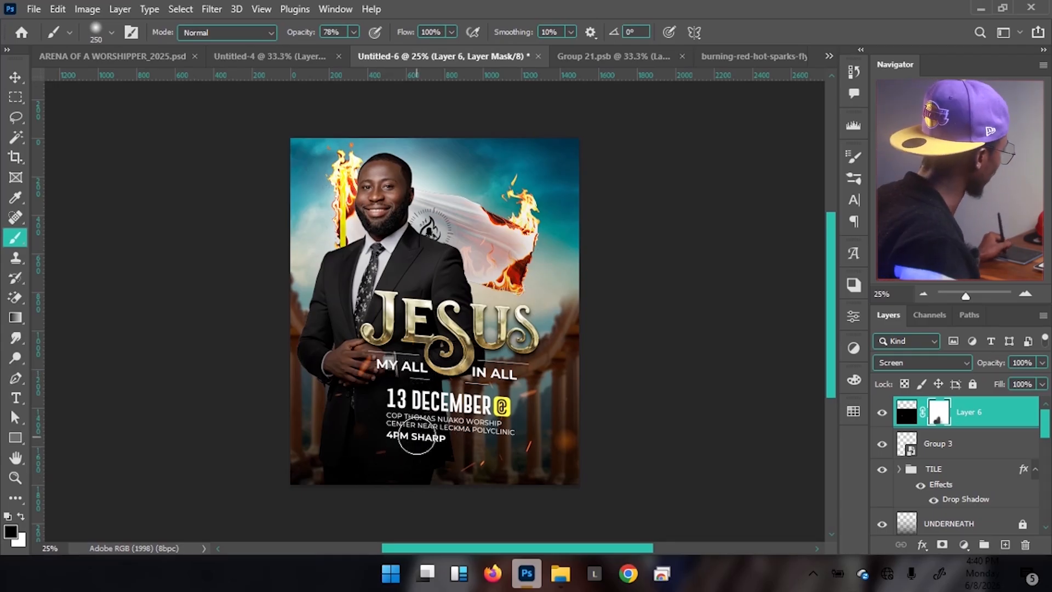
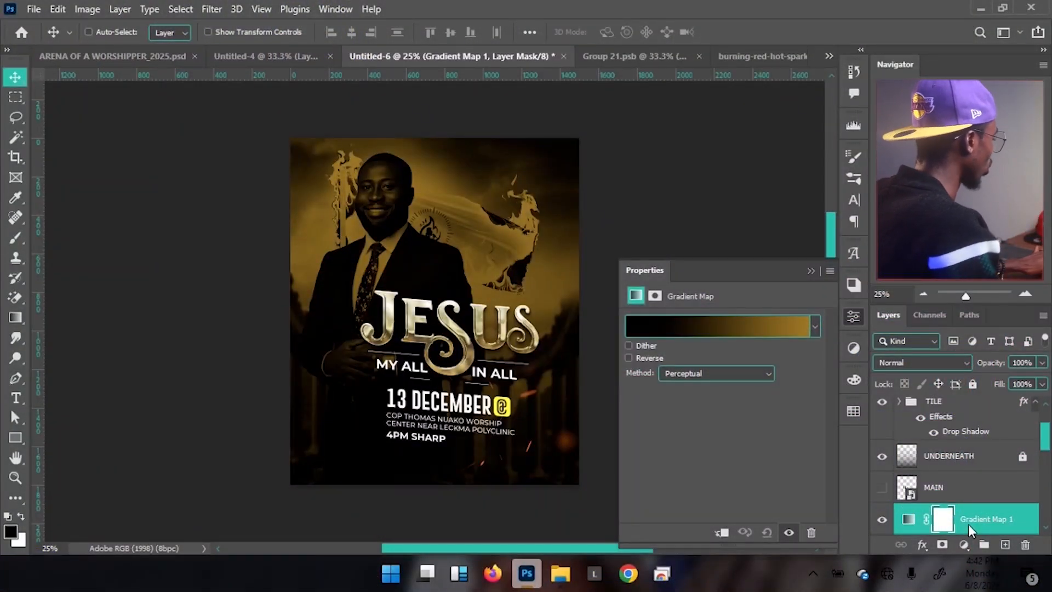
- Clip the Gradient Map adjustment to the man's photo on Layer 1
{"action": "key", "text": "ctrl+alt+g"}
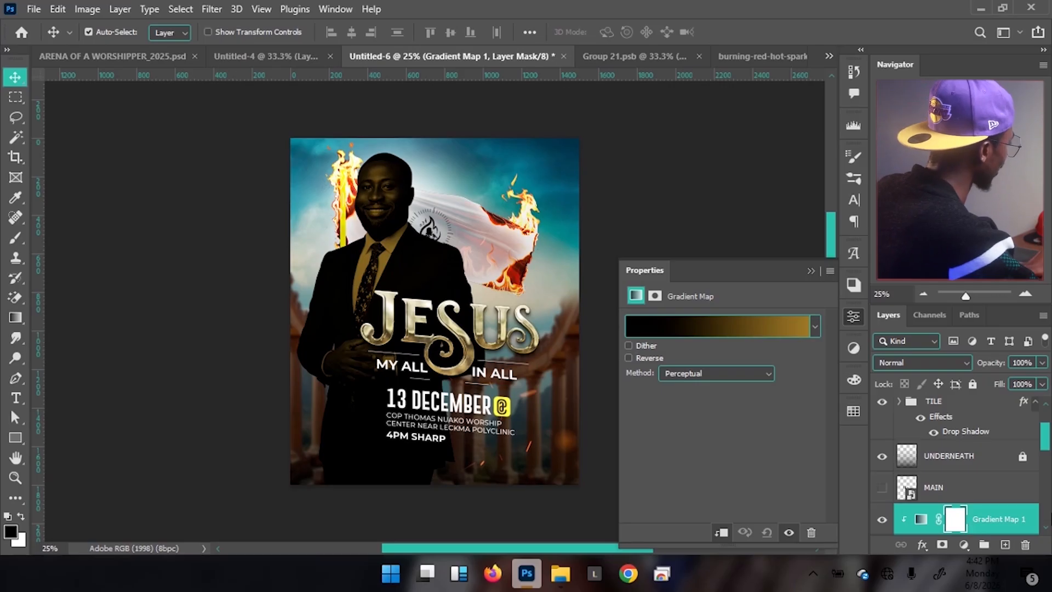
{"action": "left_click", "coordinate": [778, 329]}
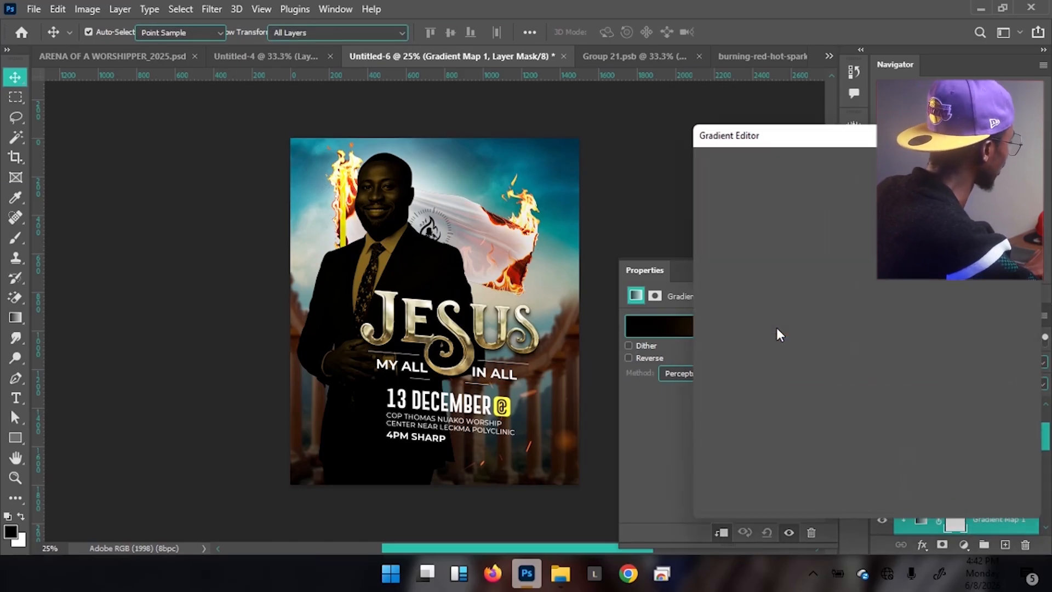
{"action": "key", "text": "Return"}
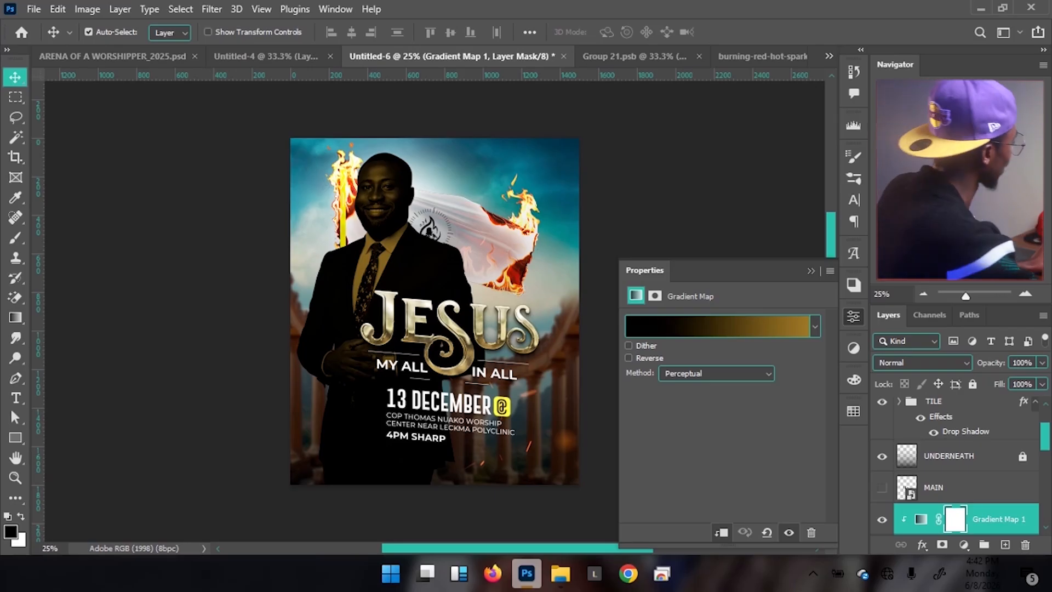
- Change the gradient map's gold end stop to white (ffffff) for a black-to-white gradient
{"action": "left_click", "coordinate": [728, 325]}
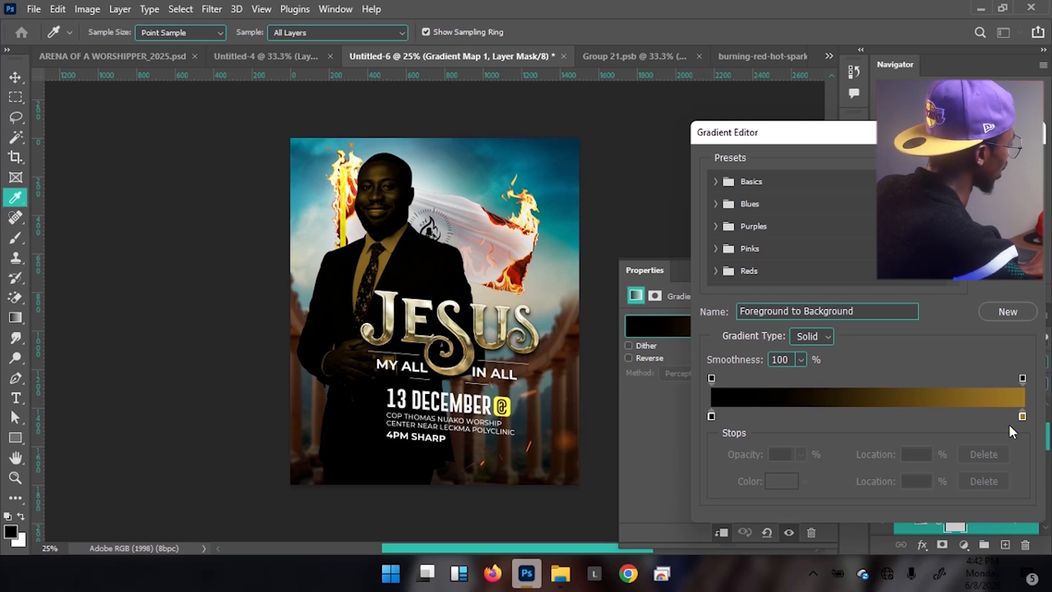
{"action": "left_click", "coordinate": [1022, 416]}
{"action": "left_click", "coordinate": [781, 481]}
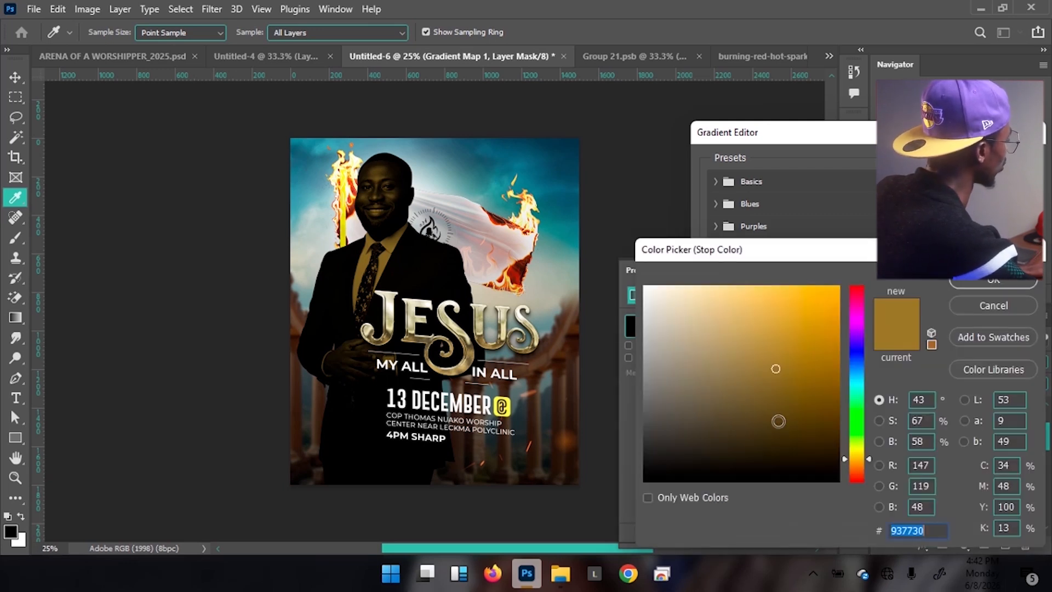
{"action": "left_click_drag", "start_coordinate": [641, 304], "coordinate": [643, 286]}
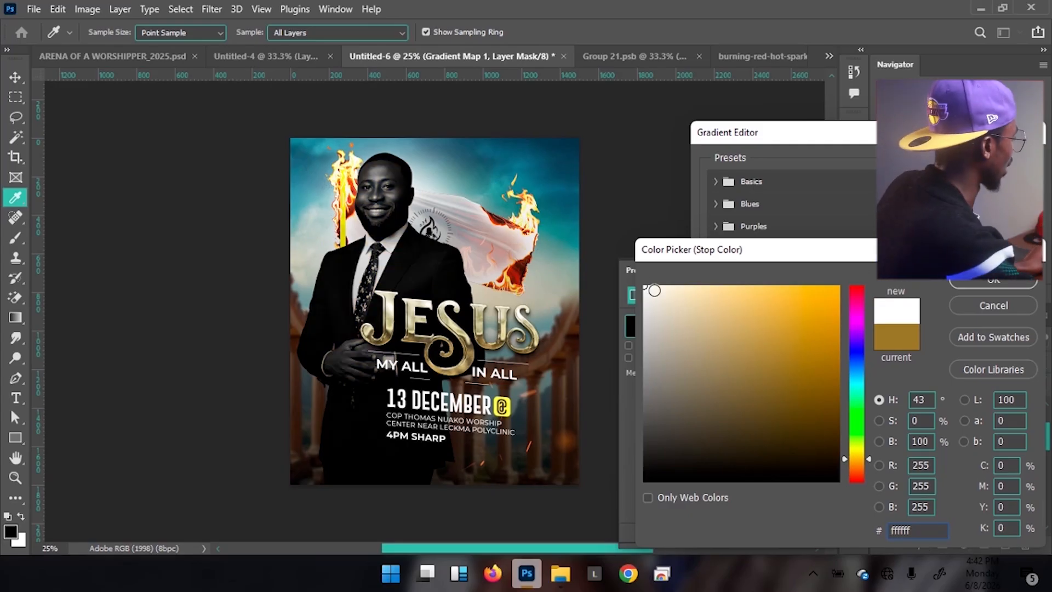
{"action": "left_click", "coordinate": [1004, 279]}
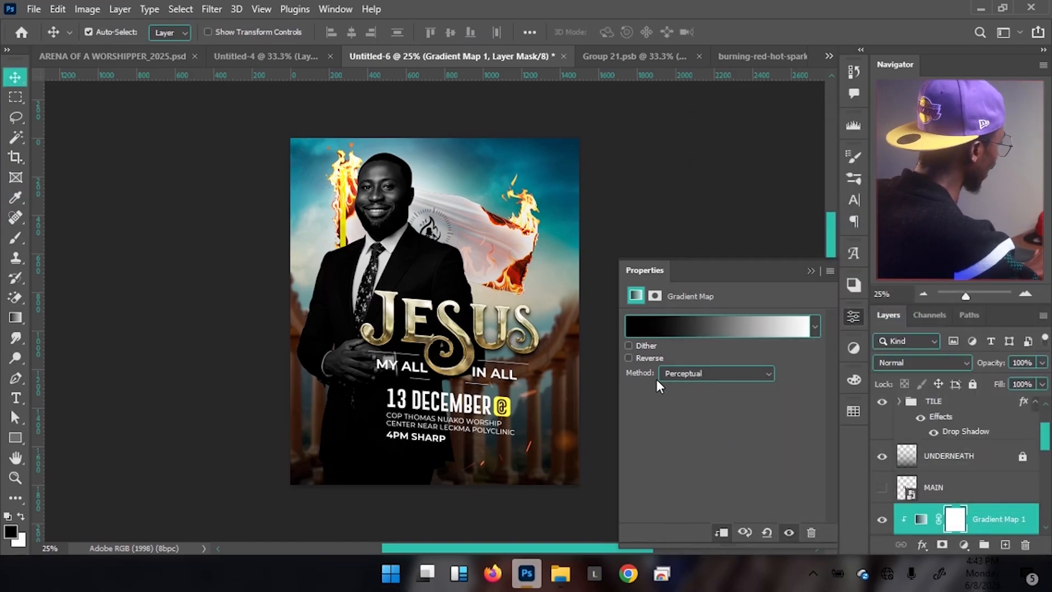
{"action": "left_click", "coordinate": [810, 271]}
- Set the Gradient Map 1 layer's blend mode to Soft Light
{"action": "scroll", "coordinate": [957, 438], "scroll_direction": "down", "scroll_amount": 1}
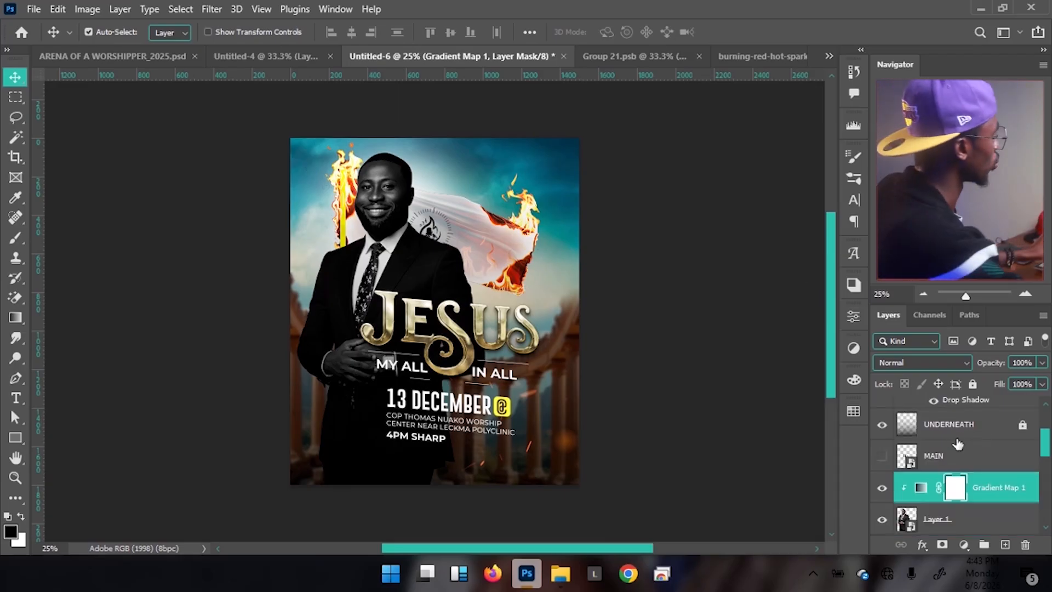
{"action": "left_click", "coordinate": [942, 363]}
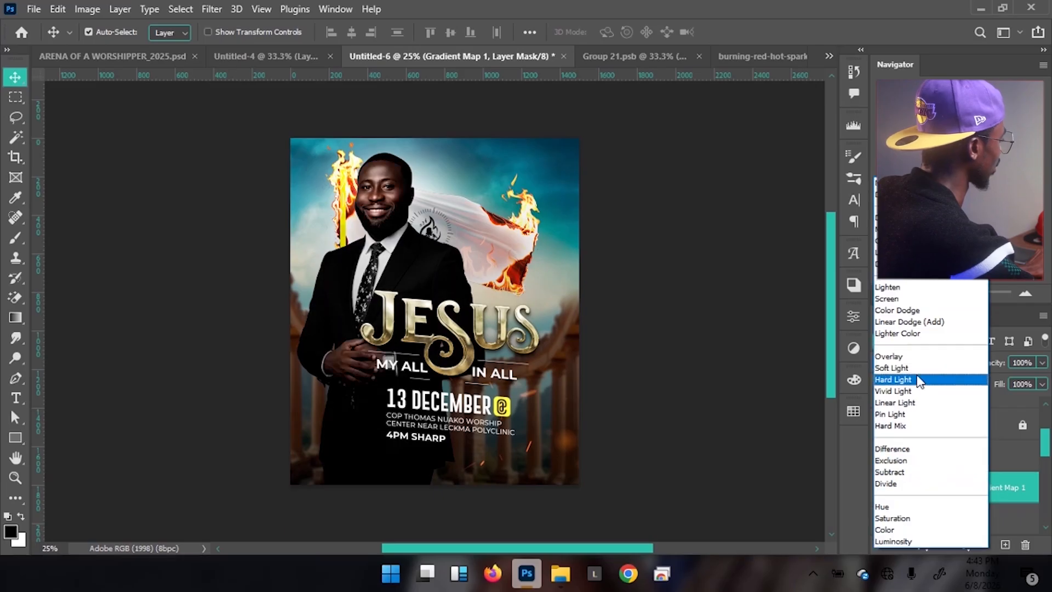
{"action": "left_click", "coordinate": [918, 368]}
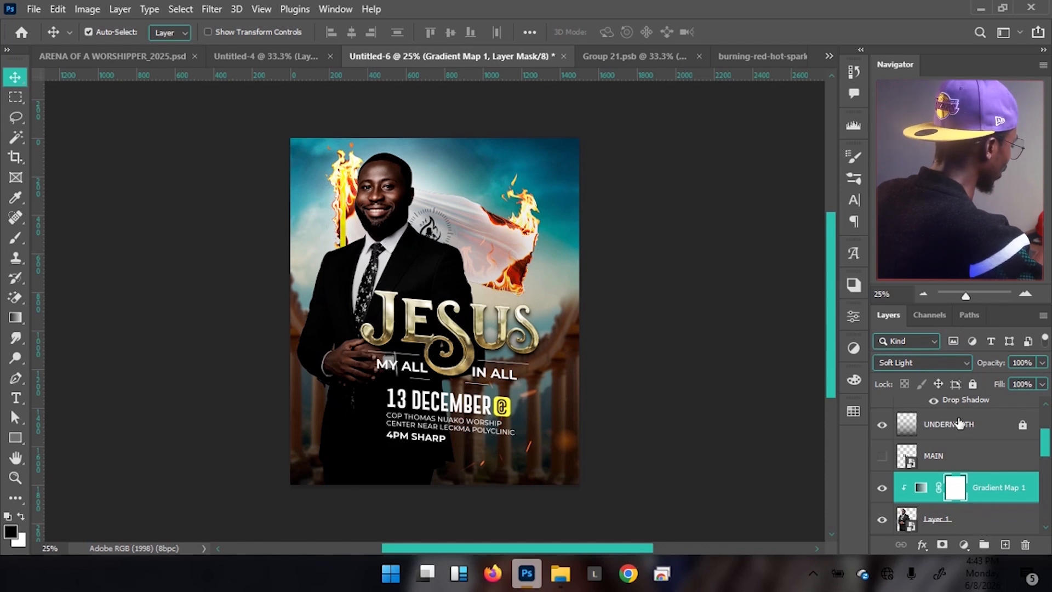
- Apply a Shadows/Highlights adjustment to the man's photo on Layer 1, with shadows amount 44% and tone 57%
{"action": "left_click", "coordinate": [921, 489]}
{"action": "left_click", "coordinate": [939, 519]}
{"action": "left_click", "coordinate": [87, 9]}
{"action": "mouse_move", "coordinate": [117, 48]}
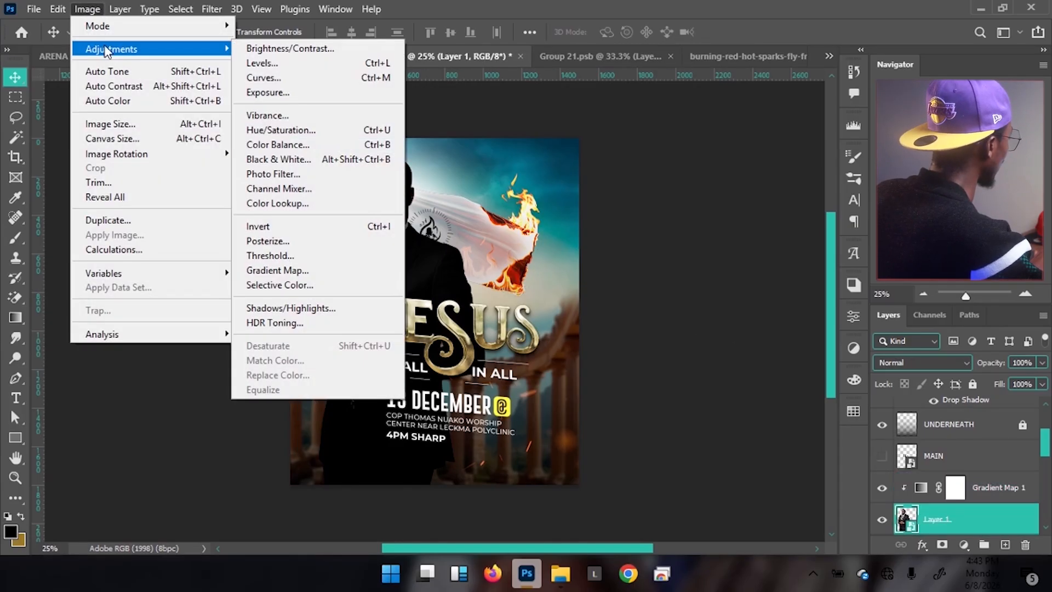
{"action": "left_click", "coordinate": [302, 309]}
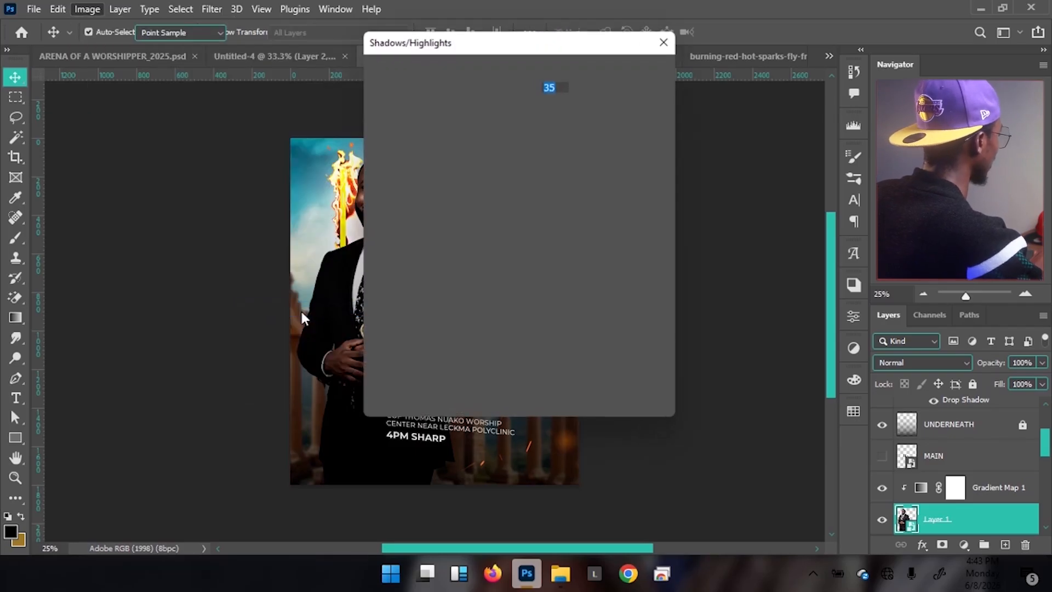
{"action": "left_click_drag", "start_coordinate": [445, 42], "coordinate": [590, 64]}
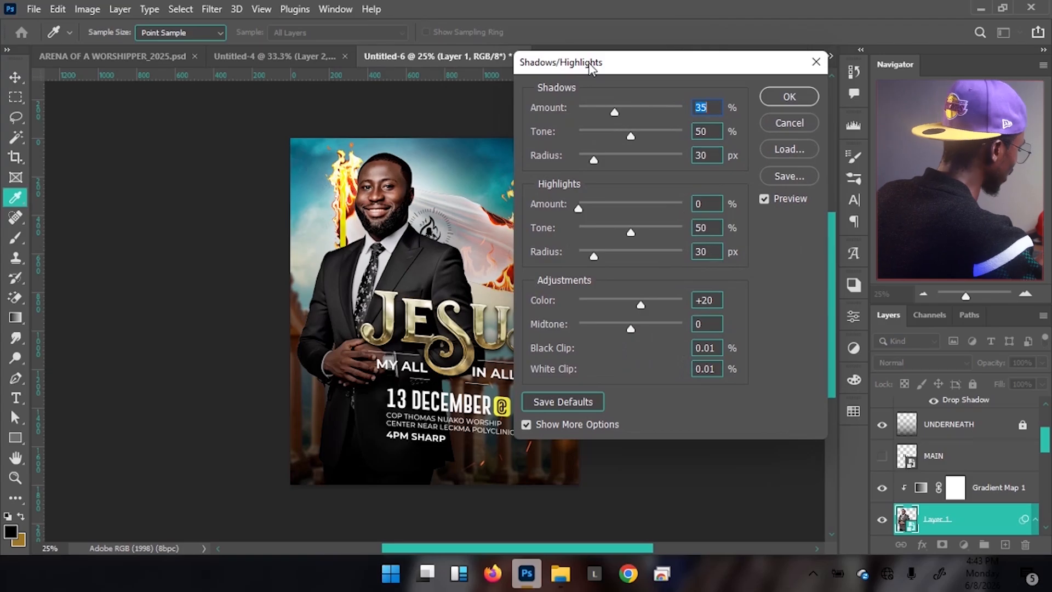
{"action": "left_click_drag", "start_coordinate": [616, 76], "coordinate": [712, 85]}
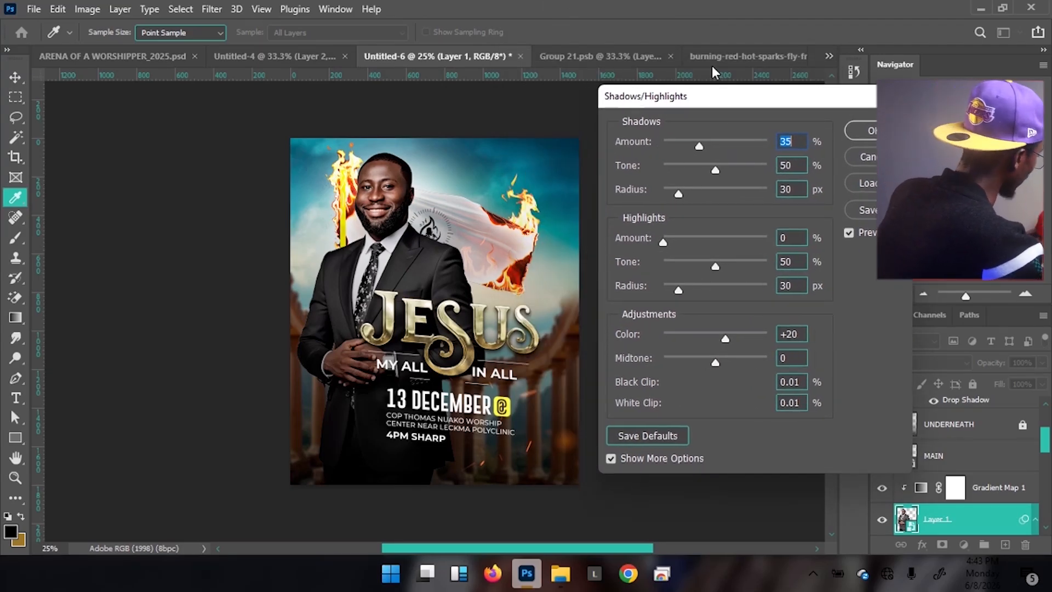
{"action": "type", "text": "44"}
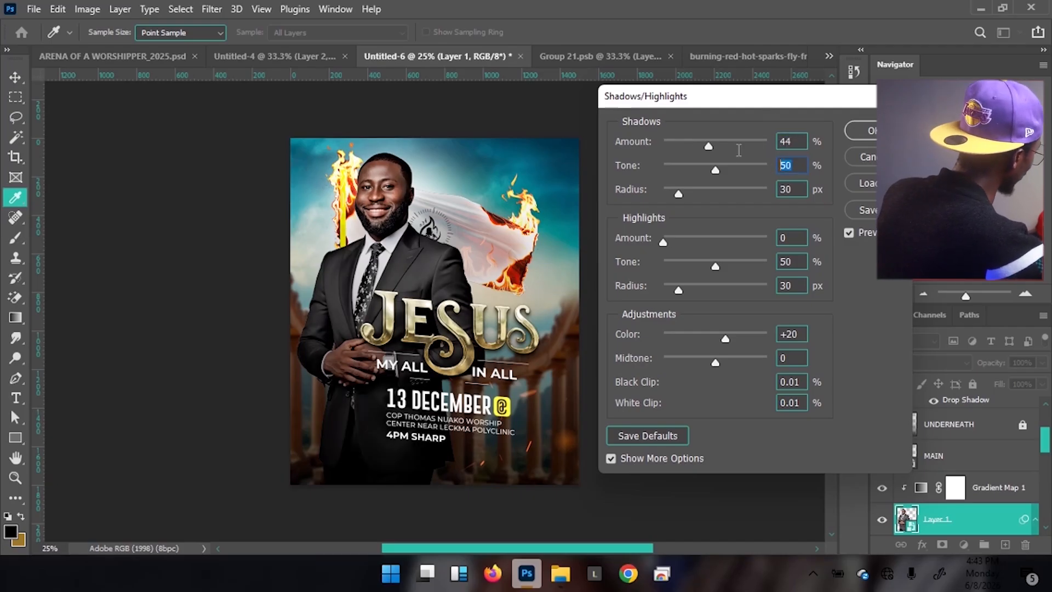
{"action": "type", "text": "57"}
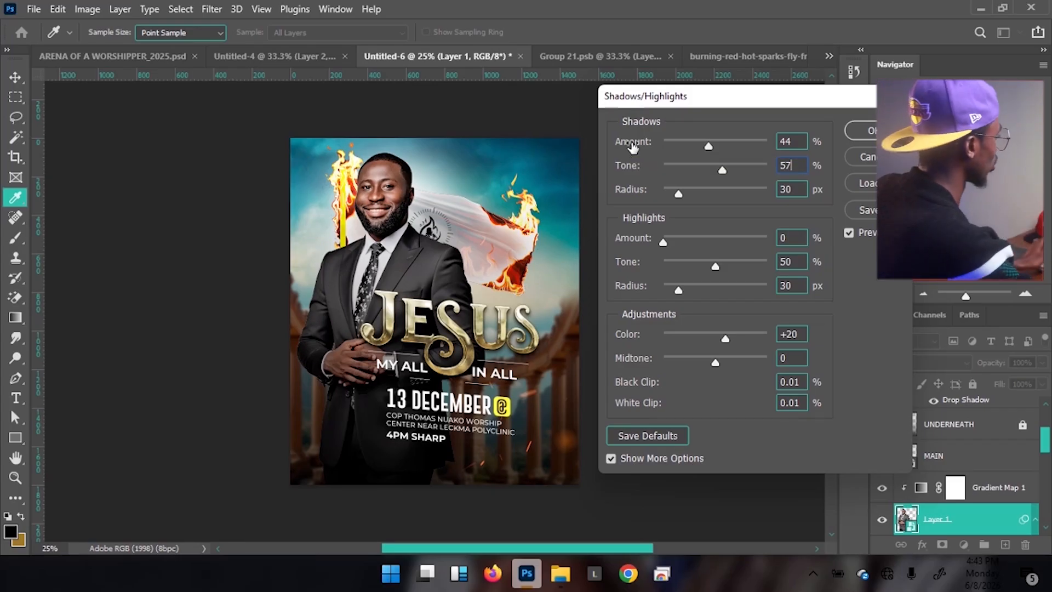
{"action": "left_click_drag", "start_coordinate": [707, 146], "coordinate": [719, 145]}
{"action": "key", "text": "ctrl+z"}
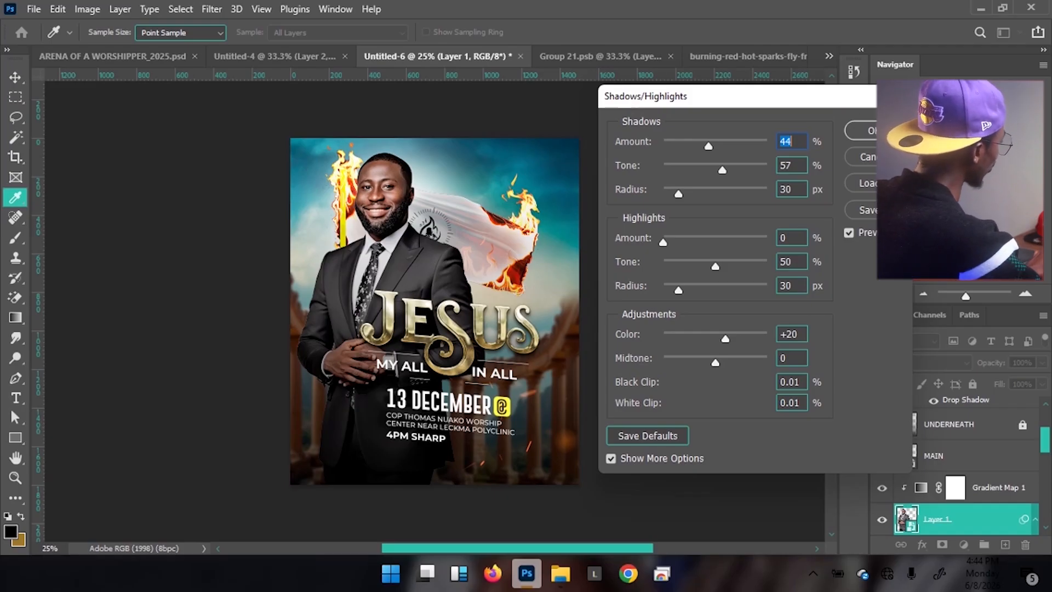
{"action": "left_click", "coordinate": [866, 135]}
{"action": "key", "text": "v"}
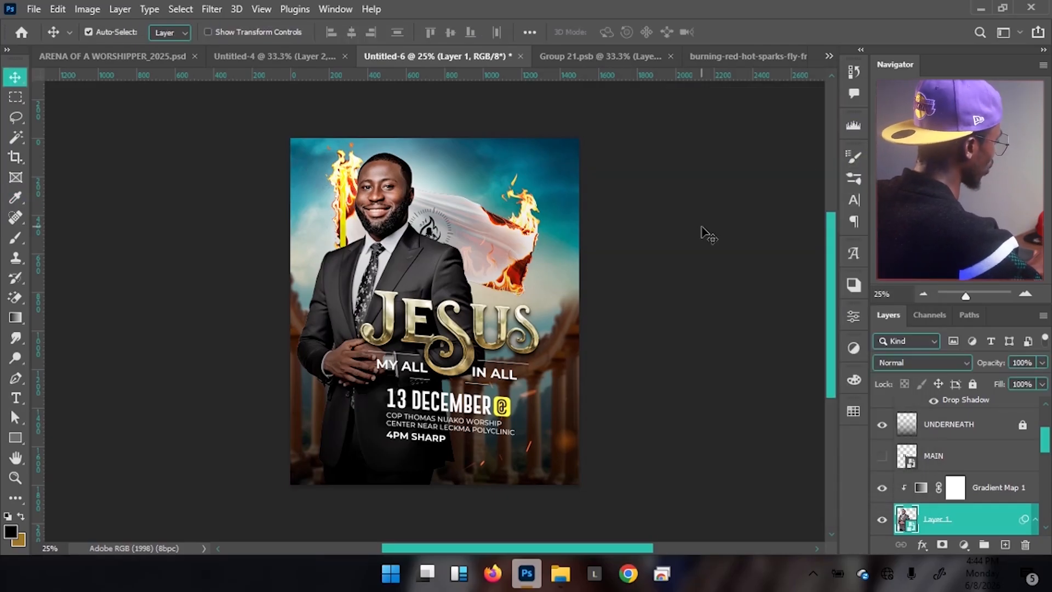
- Toggle the smart filters on Layer 1 to compare the man's photo with and without the Shadows/Highlights adjustment
{"action": "left_click", "coordinate": [883, 458]}
{"action": "left_click", "coordinate": [913, 518]}
{"action": "left_click", "coordinate": [913, 518]}
{"action": "left_click", "coordinate": [882, 456]}
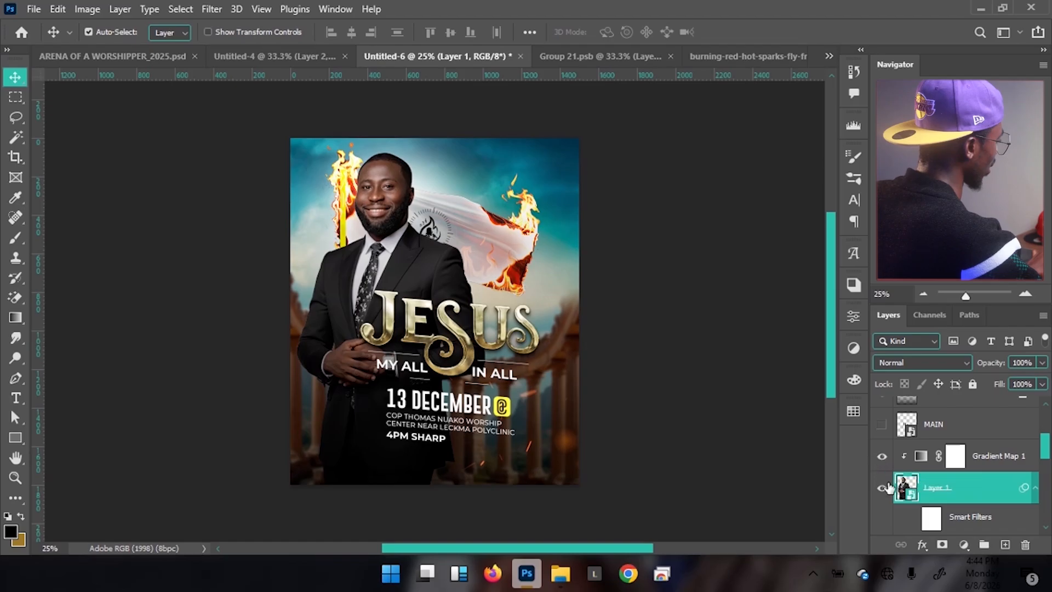
{"action": "left_click", "coordinate": [912, 520]}
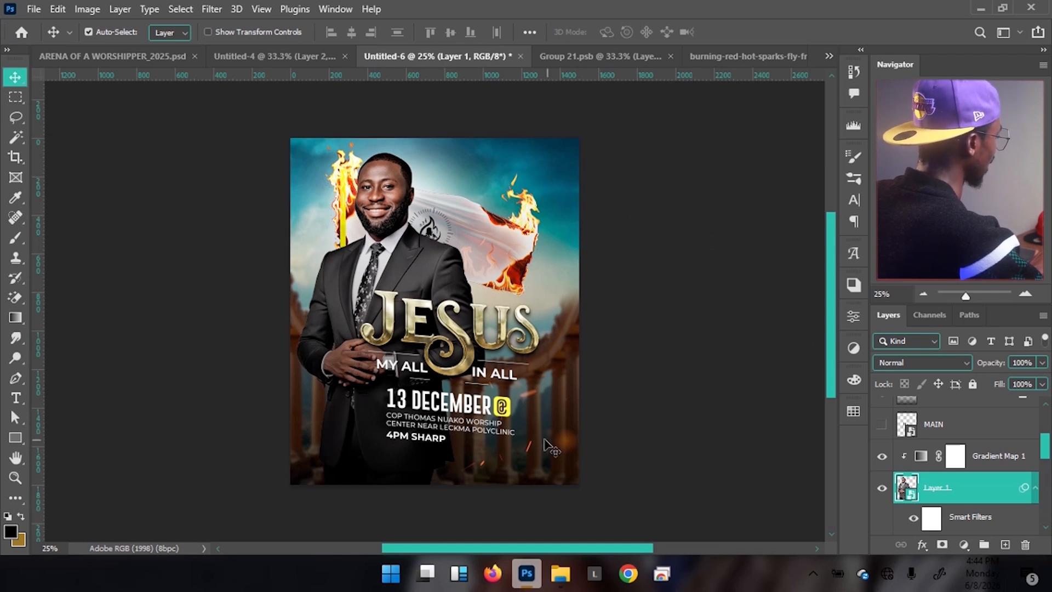
- Add a new empty layer above Layer 6 at the top of the layer stack
{"action": "scroll", "coordinate": [960, 437], "scroll_direction": "up", "scroll_amount": 3}
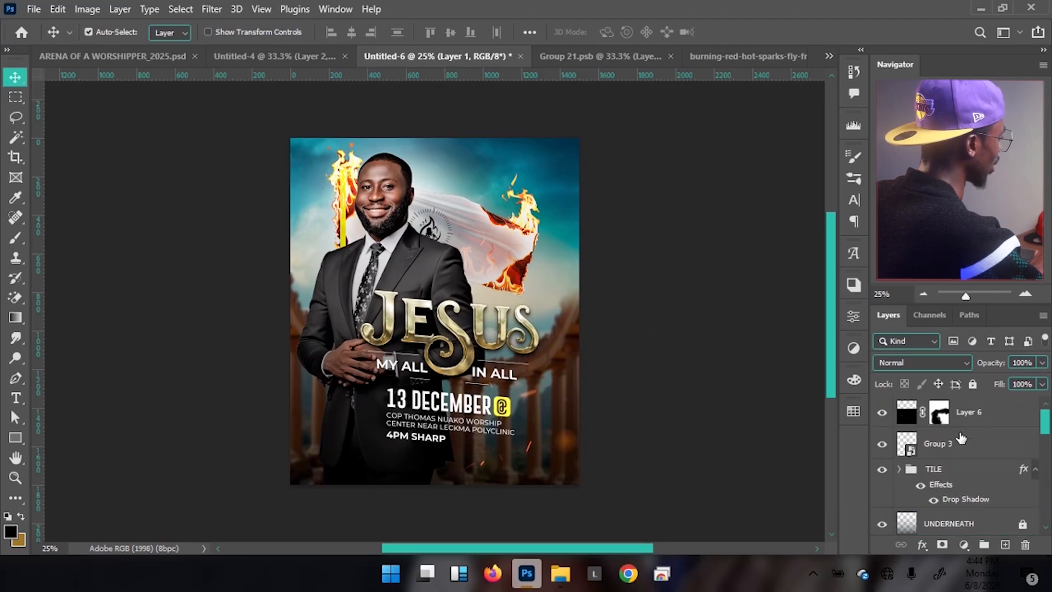
{"action": "left_click", "coordinate": [1004, 417]}
{"action": "left_click", "coordinate": [1005, 544]}
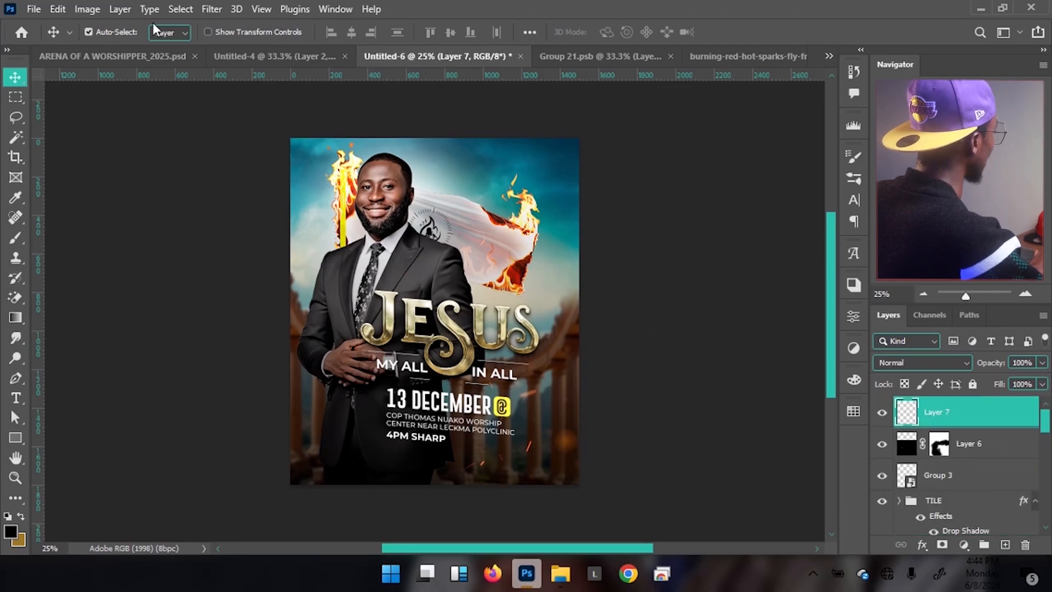
- Bring the Arena of a Worshipper and Holy Ghost Takeover titles from ARENA OF A WORSHIPPER_2025.psd into the flyer and nudge them down and right
{"action": "left_click", "coordinate": [123, 52]}
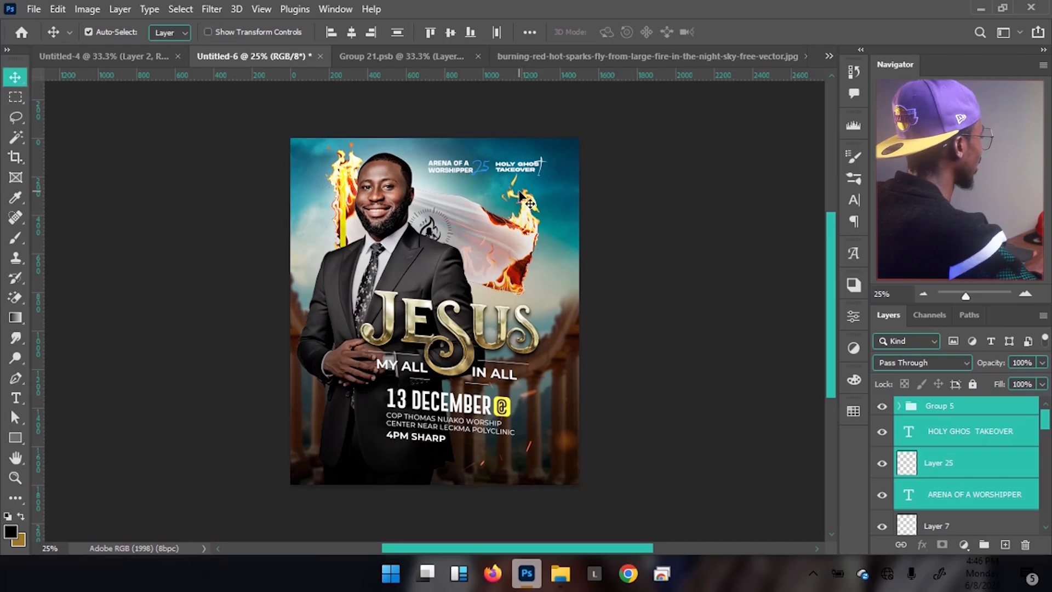
{"action": "key", "text": "shift+Down"}
{"action": "key", "text": "shift+Right"}
{"action": "key", "text": "shift+Right"}
{"action": "key", "text": "shift+Down"}
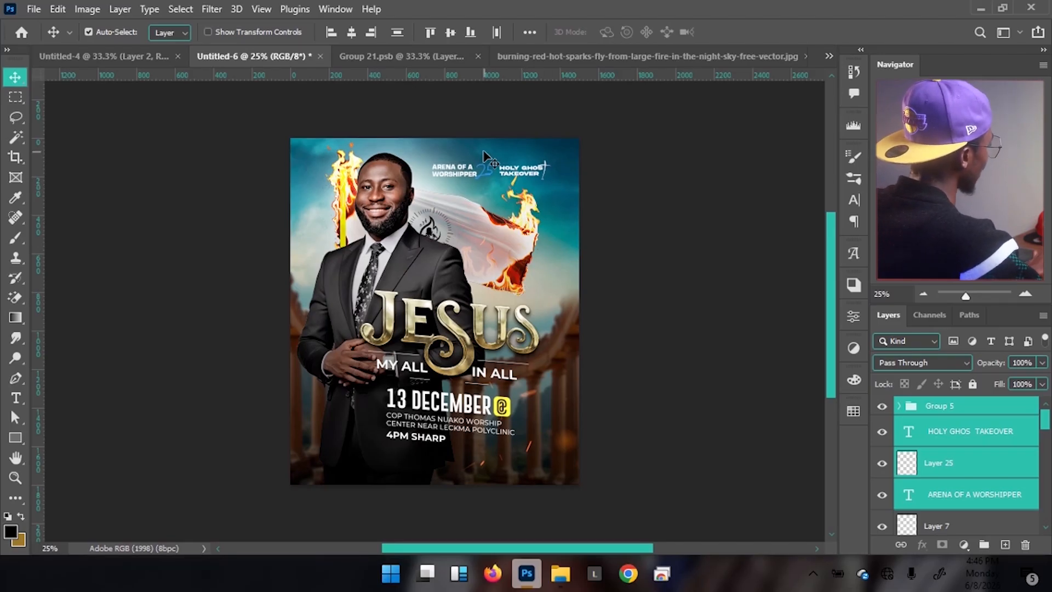
{"action": "left_click", "coordinate": [646, 186]}
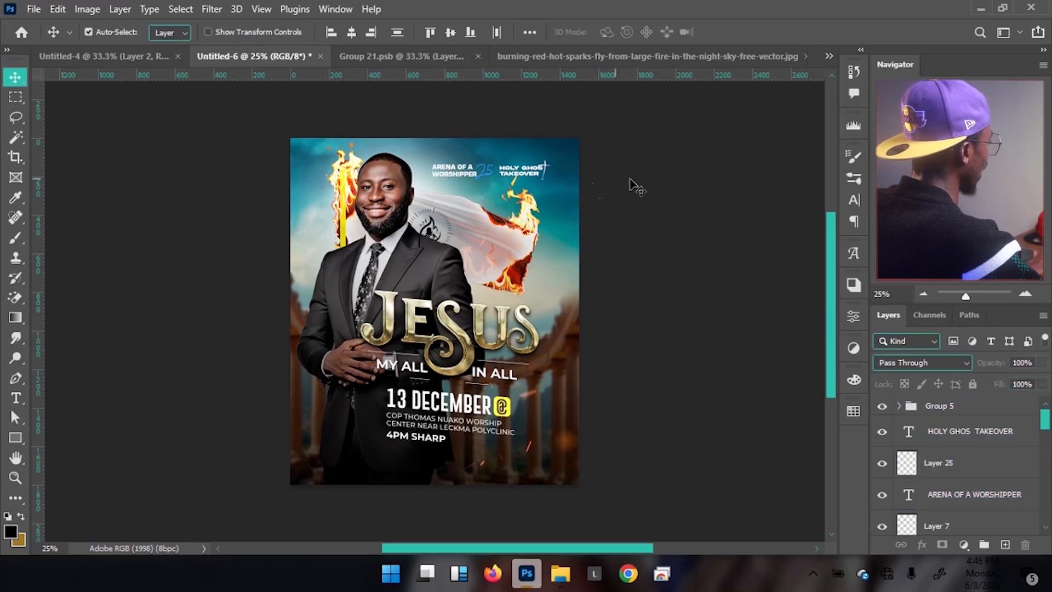
- Examine the font settings of the Holy Ghost Takeover title text above the flag
{"action": "left_click", "coordinate": [530, 174], "text": "ctrl"}
{"action": "double_click", "coordinate": [530, 174]}
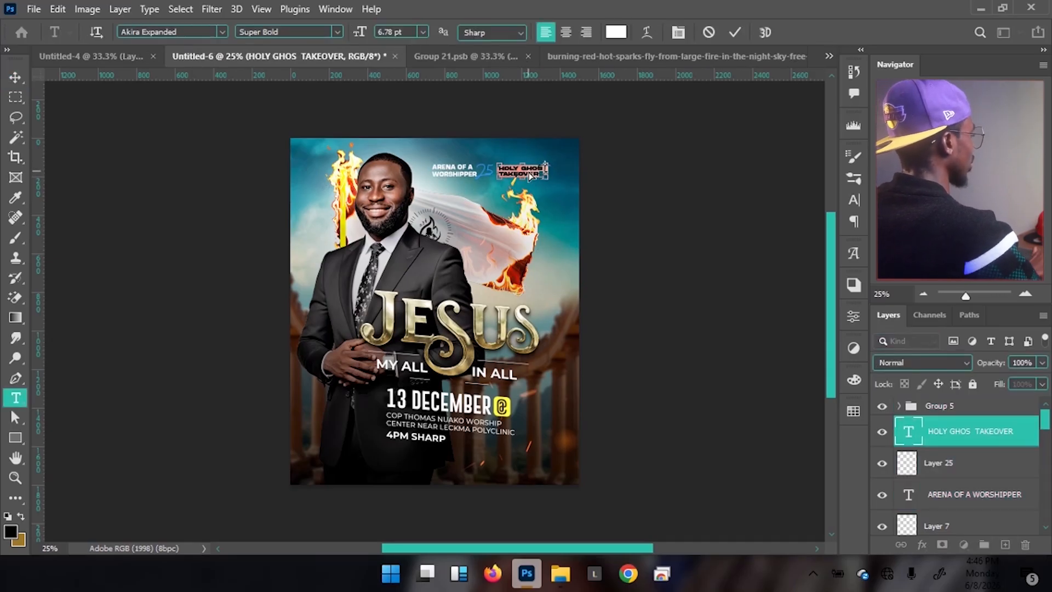
{"action": "key", "text": "ctrl+Return"}
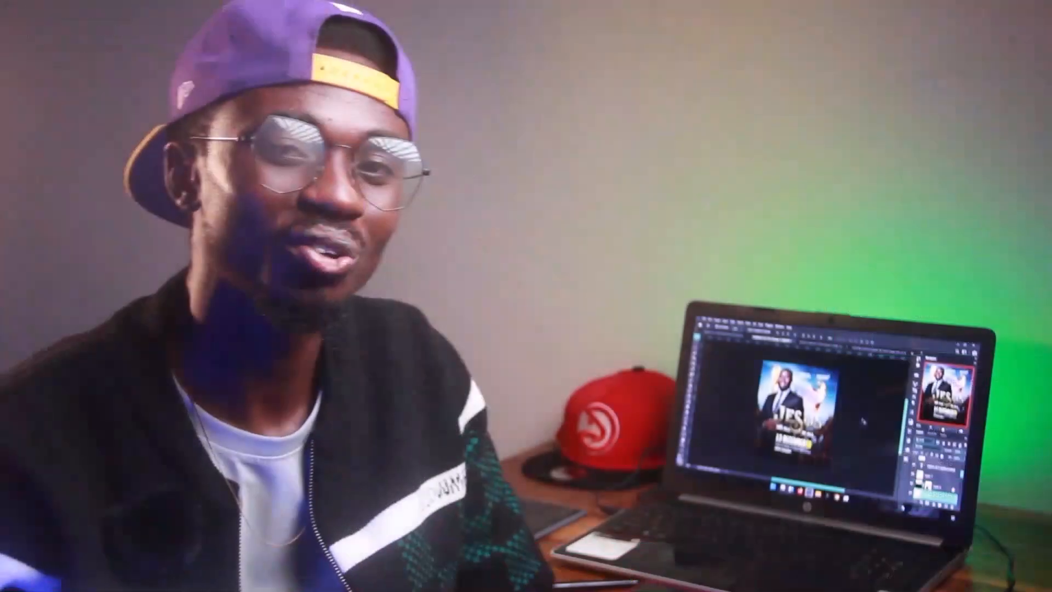